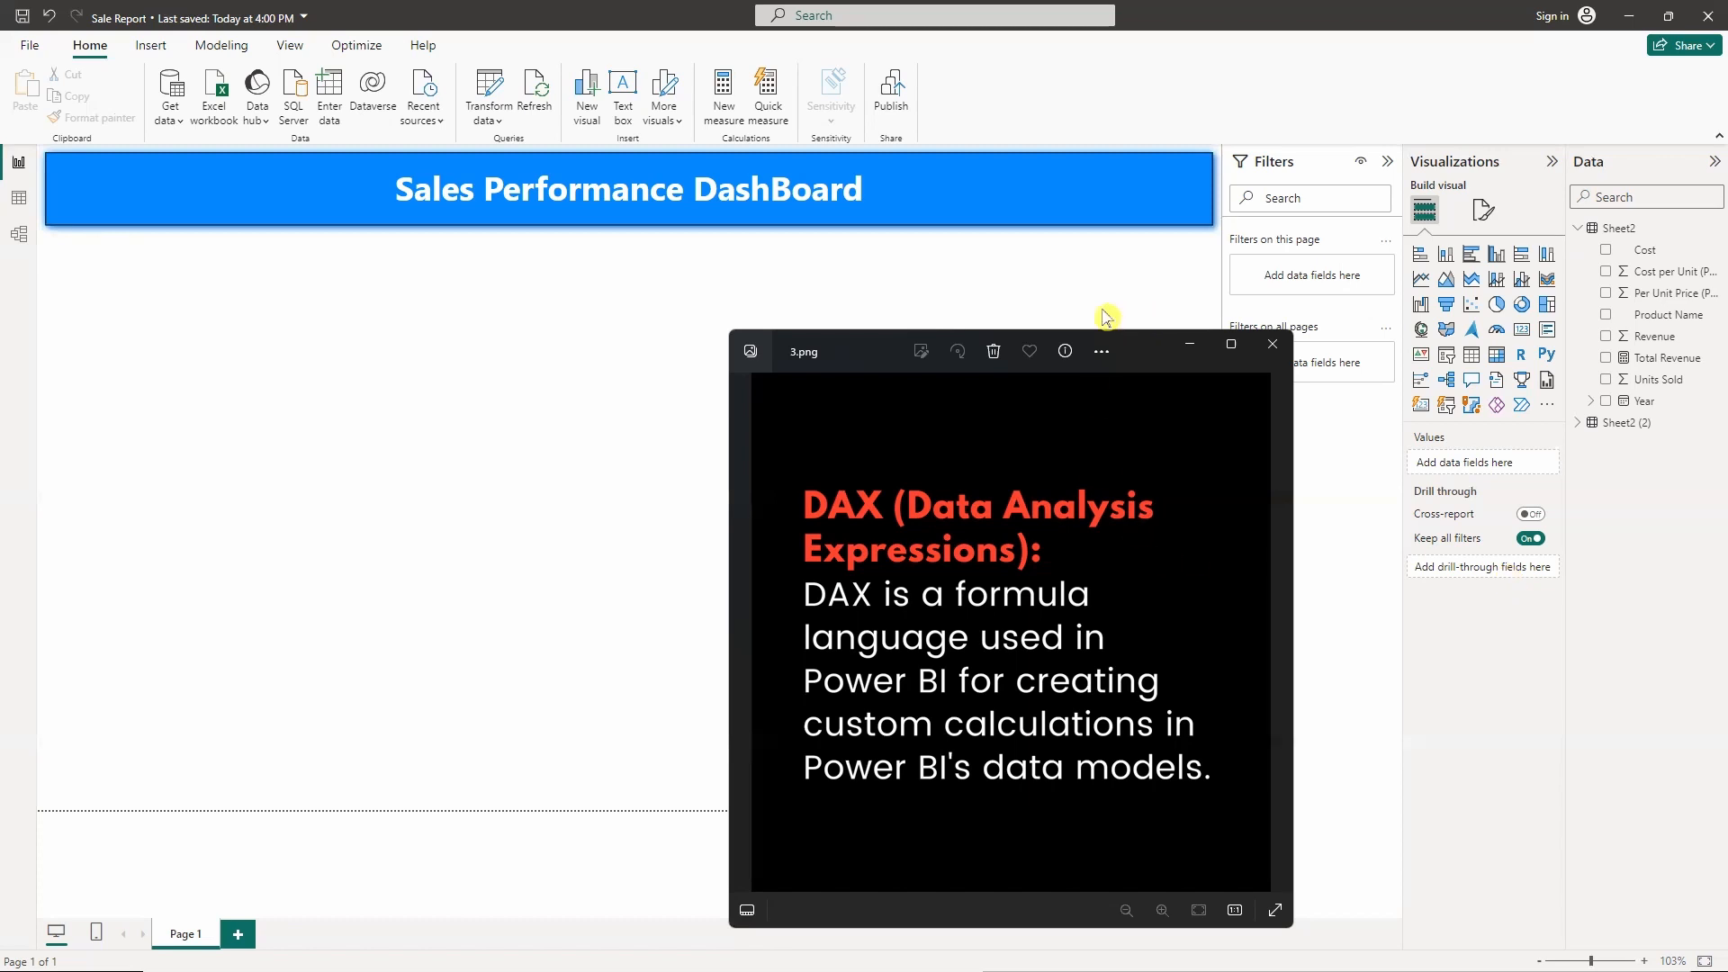
- Review the Sheet2 data table, focusing on the per-unit price and Revenue columns, and return to the report canvas
left_click(1054, 273)
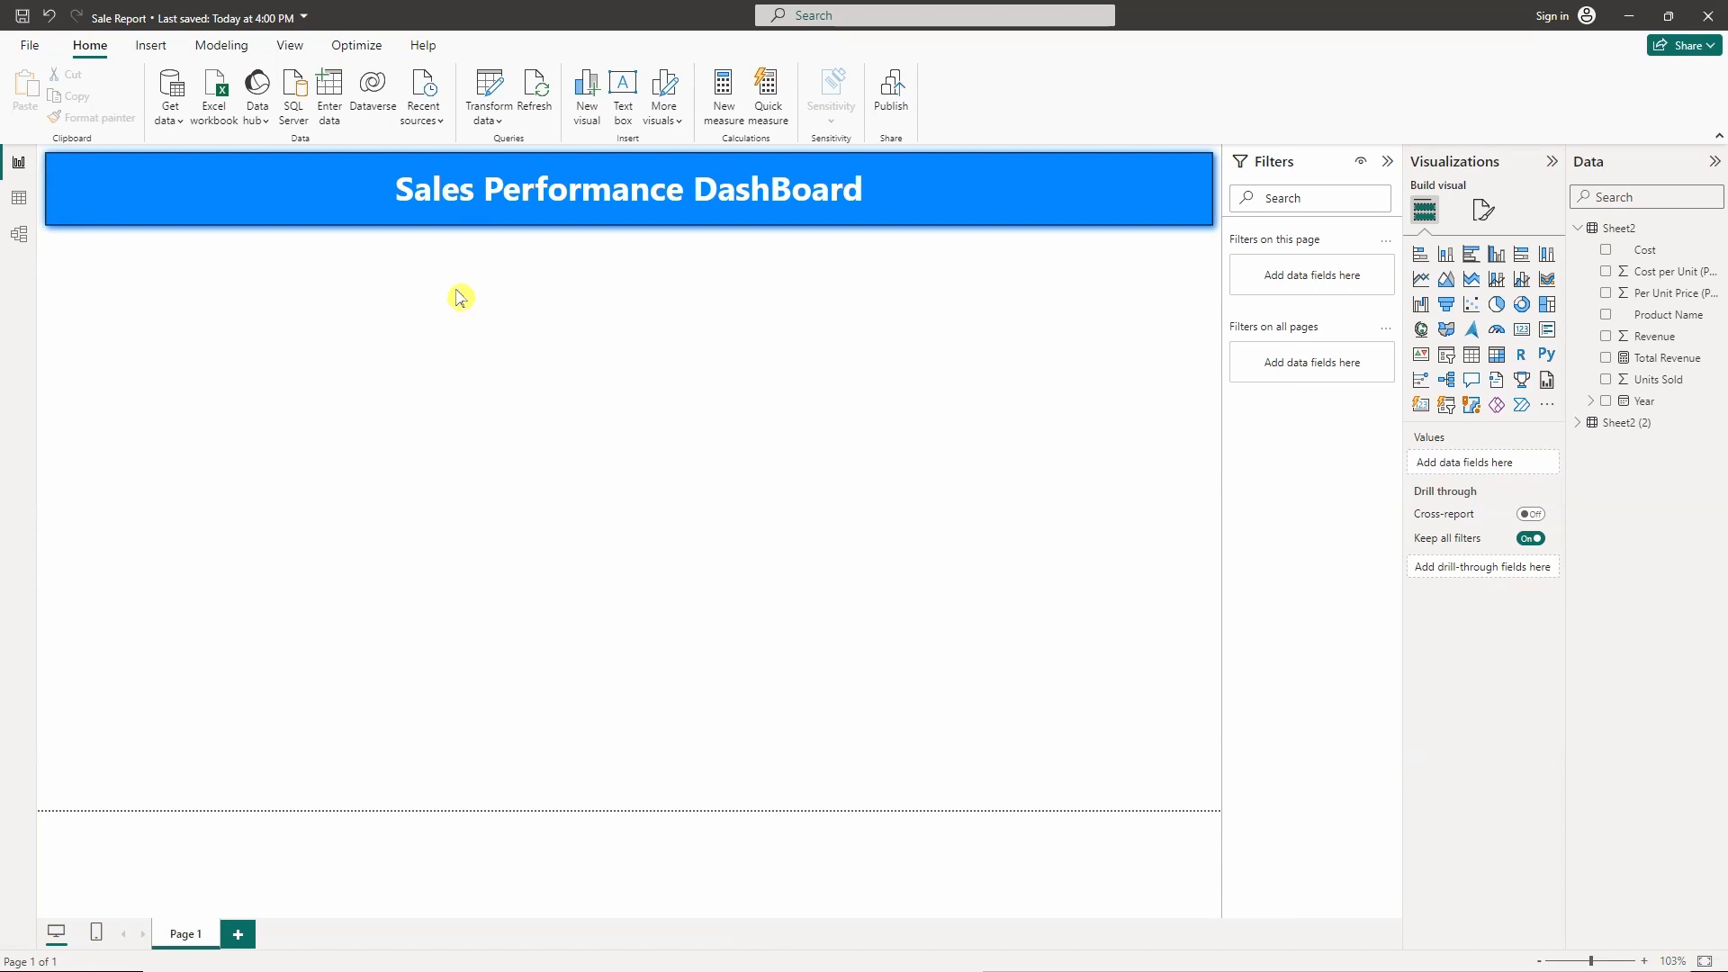
left_click(18, 200)
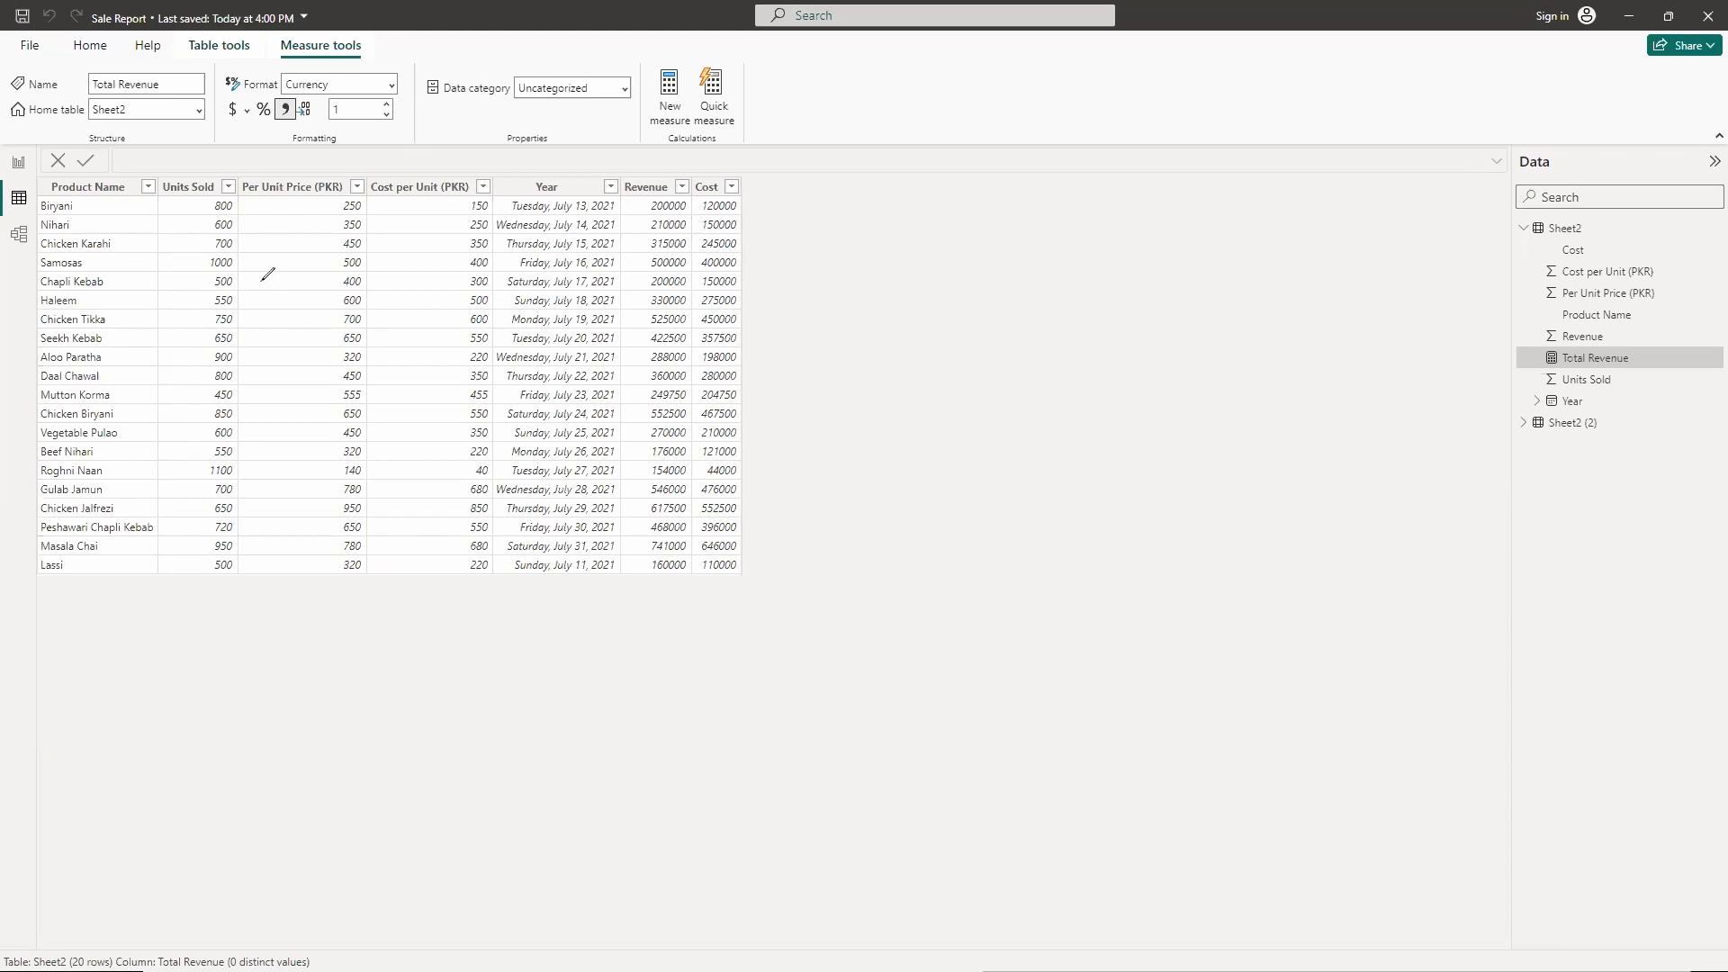
mouse_move(260, 283)
left_mouse_down()
mouse_move(332, 275)
mouse_move(324, 338)
left_mouse_up()
mouse_move(699, 191)
left_mouse_down()
mouse_move(657, 190)
mouse_move(637, 263)
mouse_move(650, 538)
mouse_move(692, 540)
mouse_move(689, 192)
left_mouse_up()
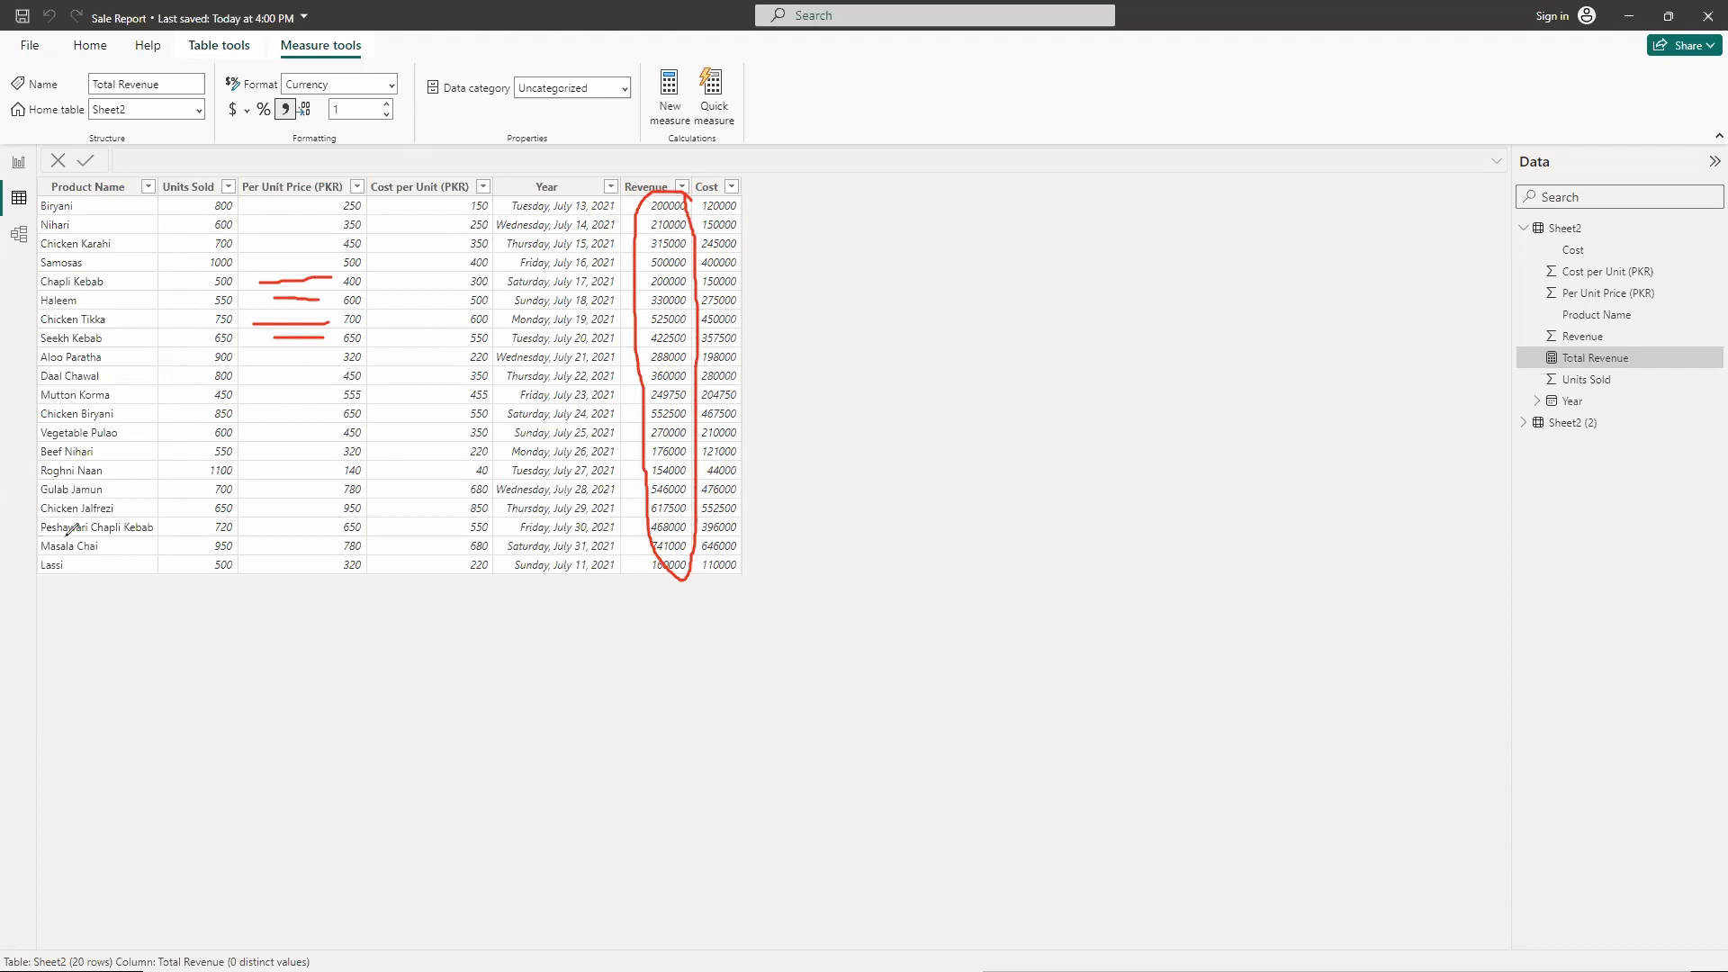
left_click(118, 644)
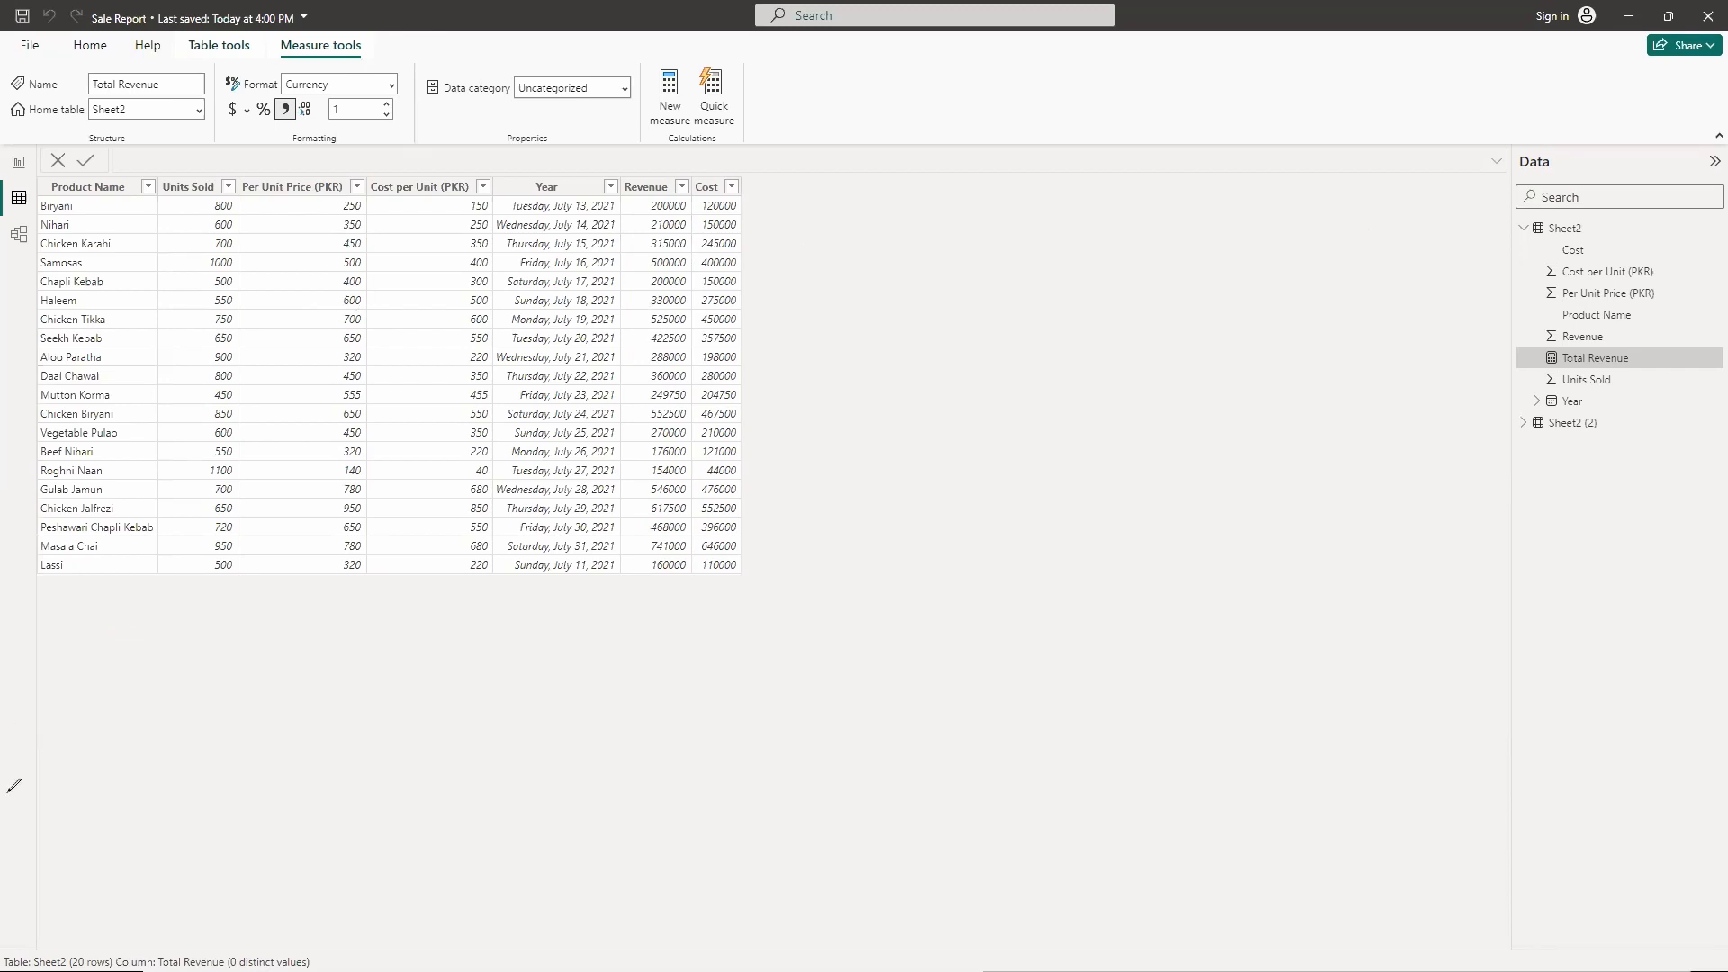
left_click(18, 163)
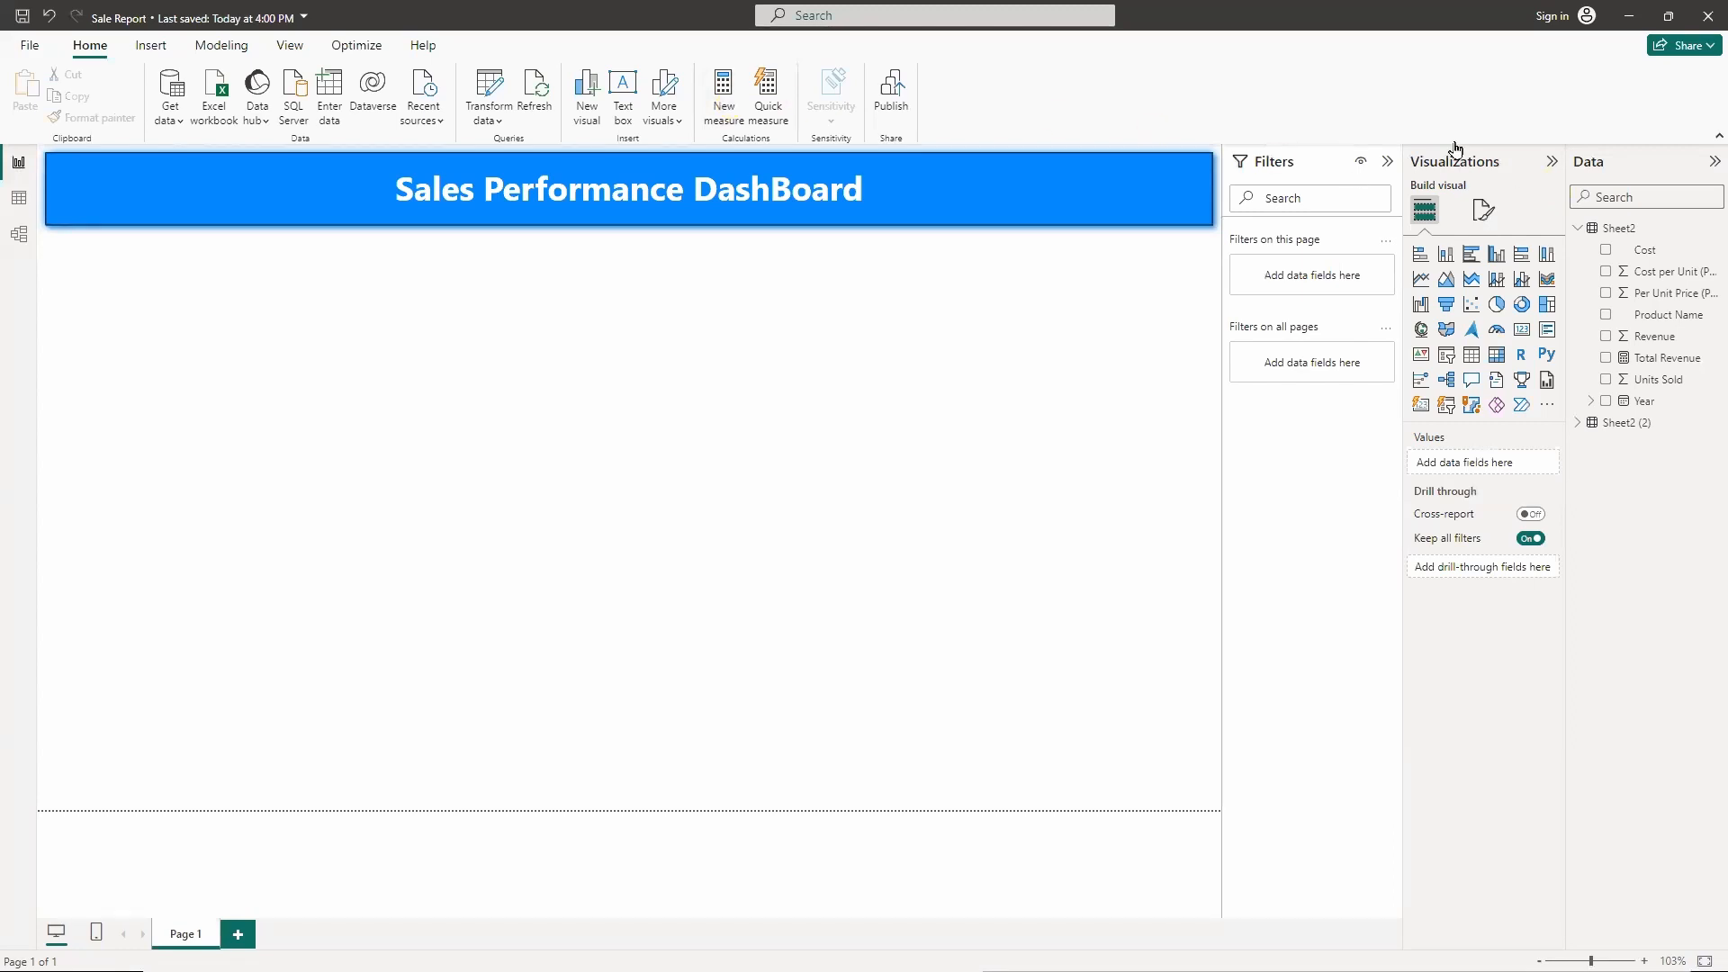
- Start a new measure in Sheet2 and replace its default name with Total Revenue
right_click(1645, 256)
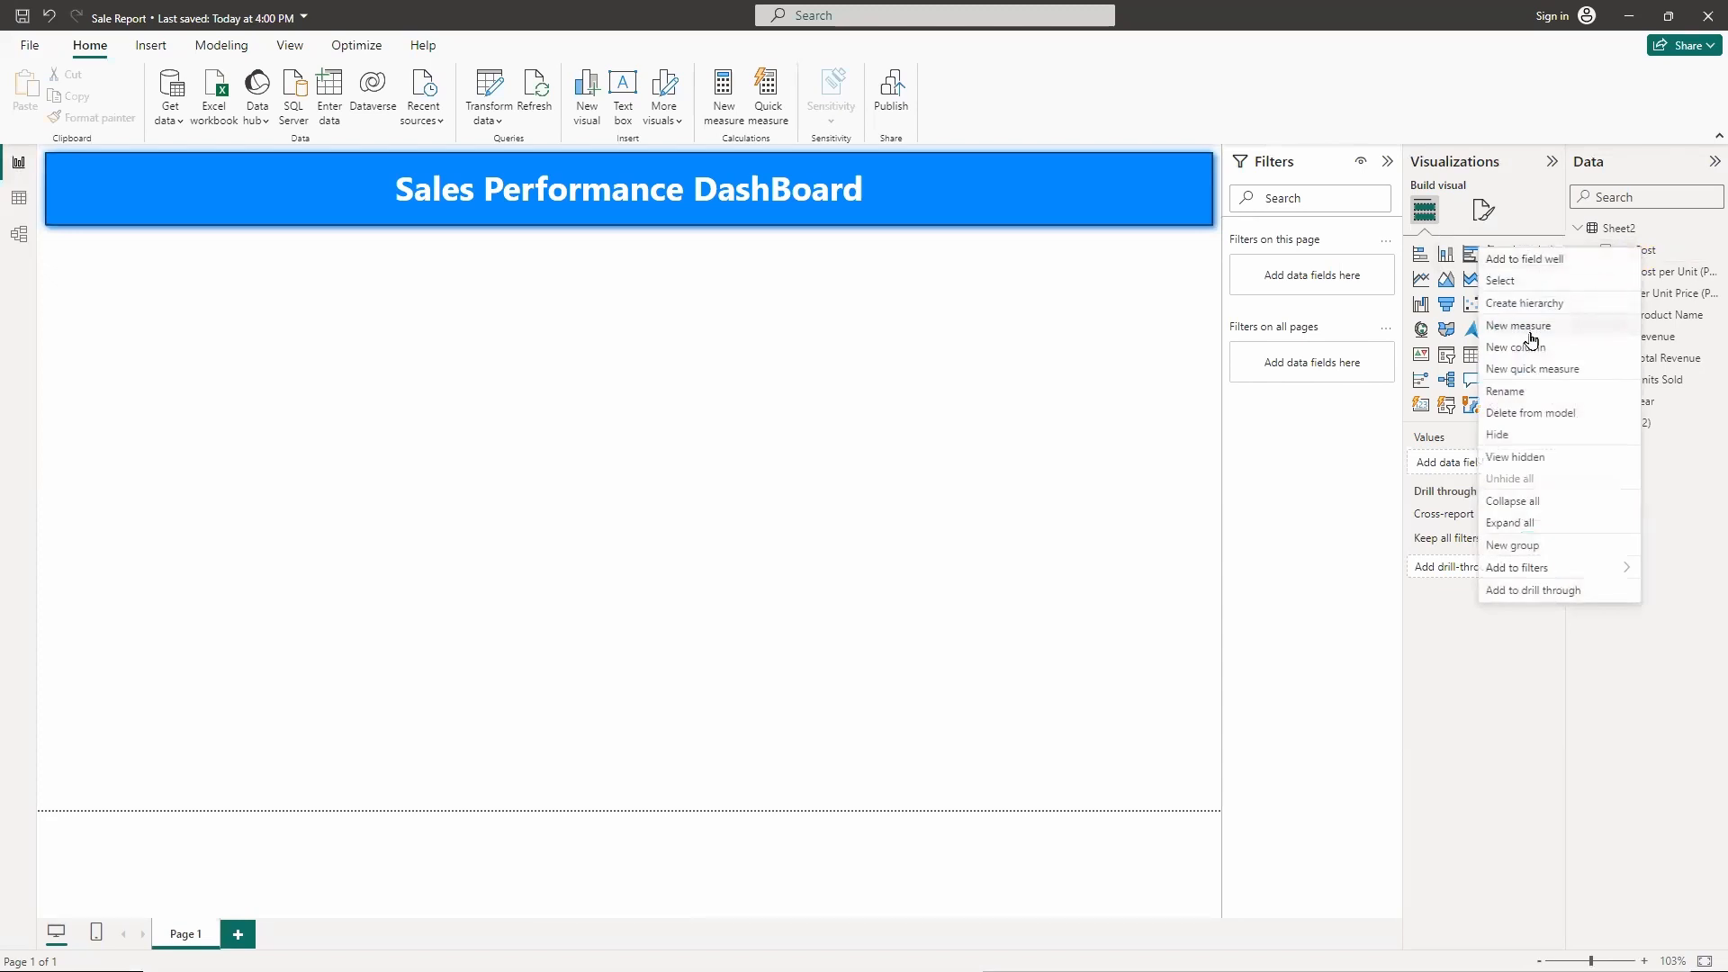
left_click(1060, 505)
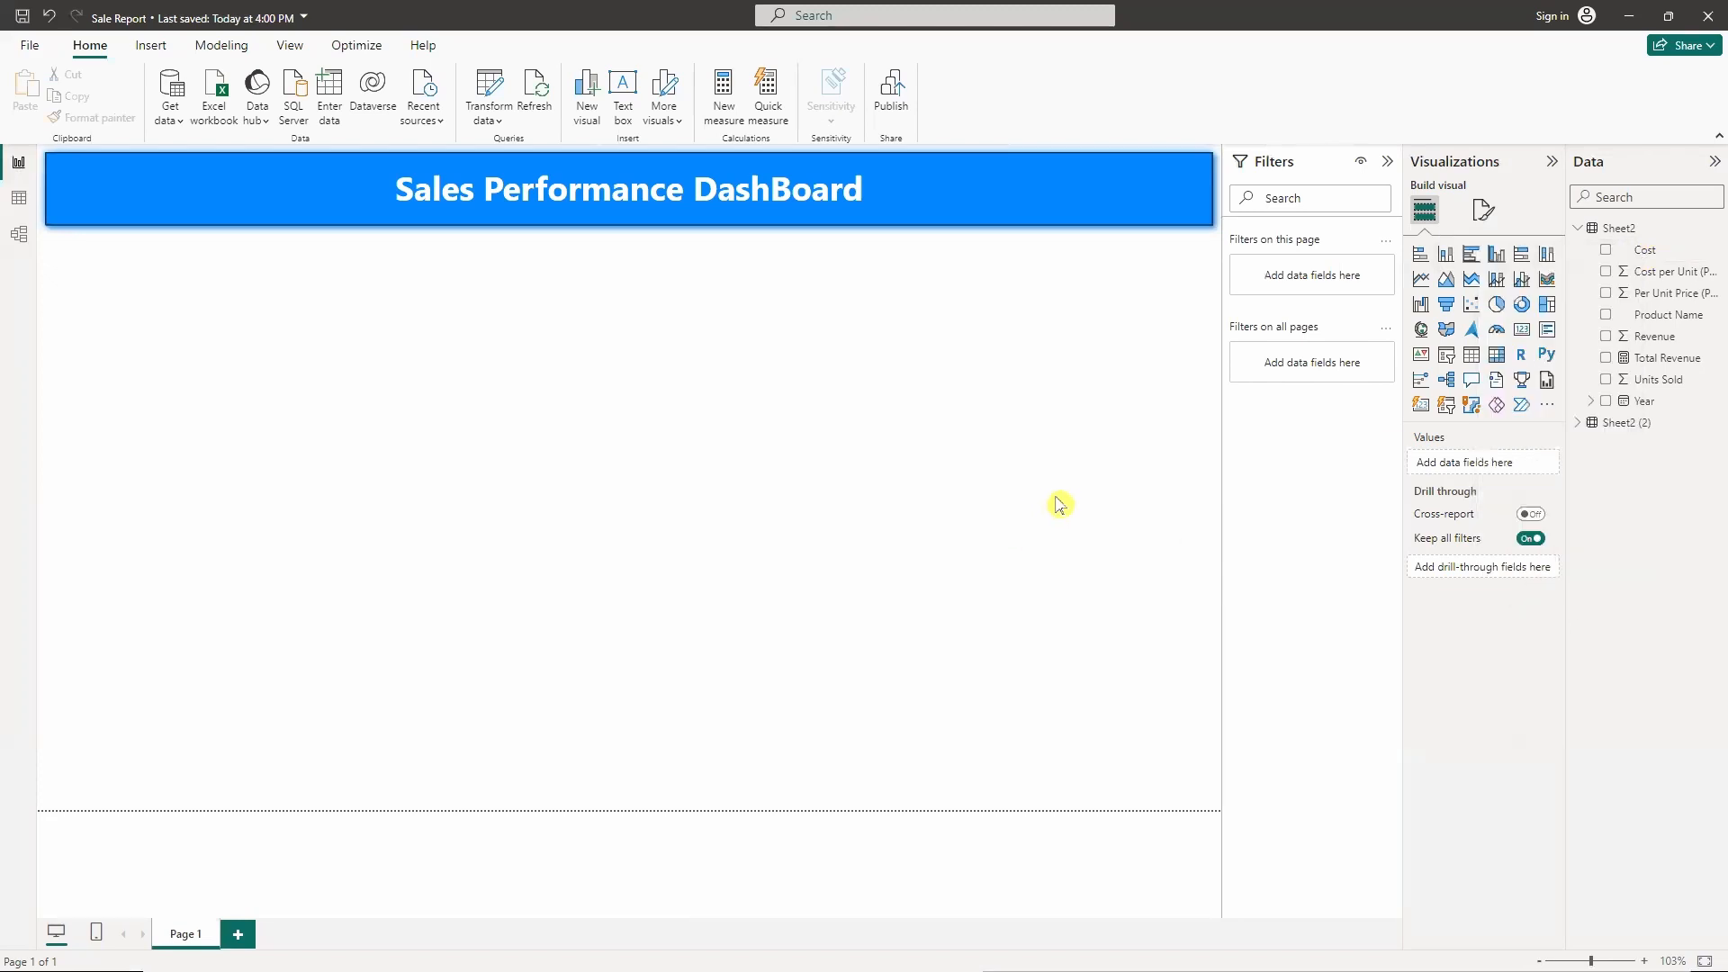
left_click(724, 92)
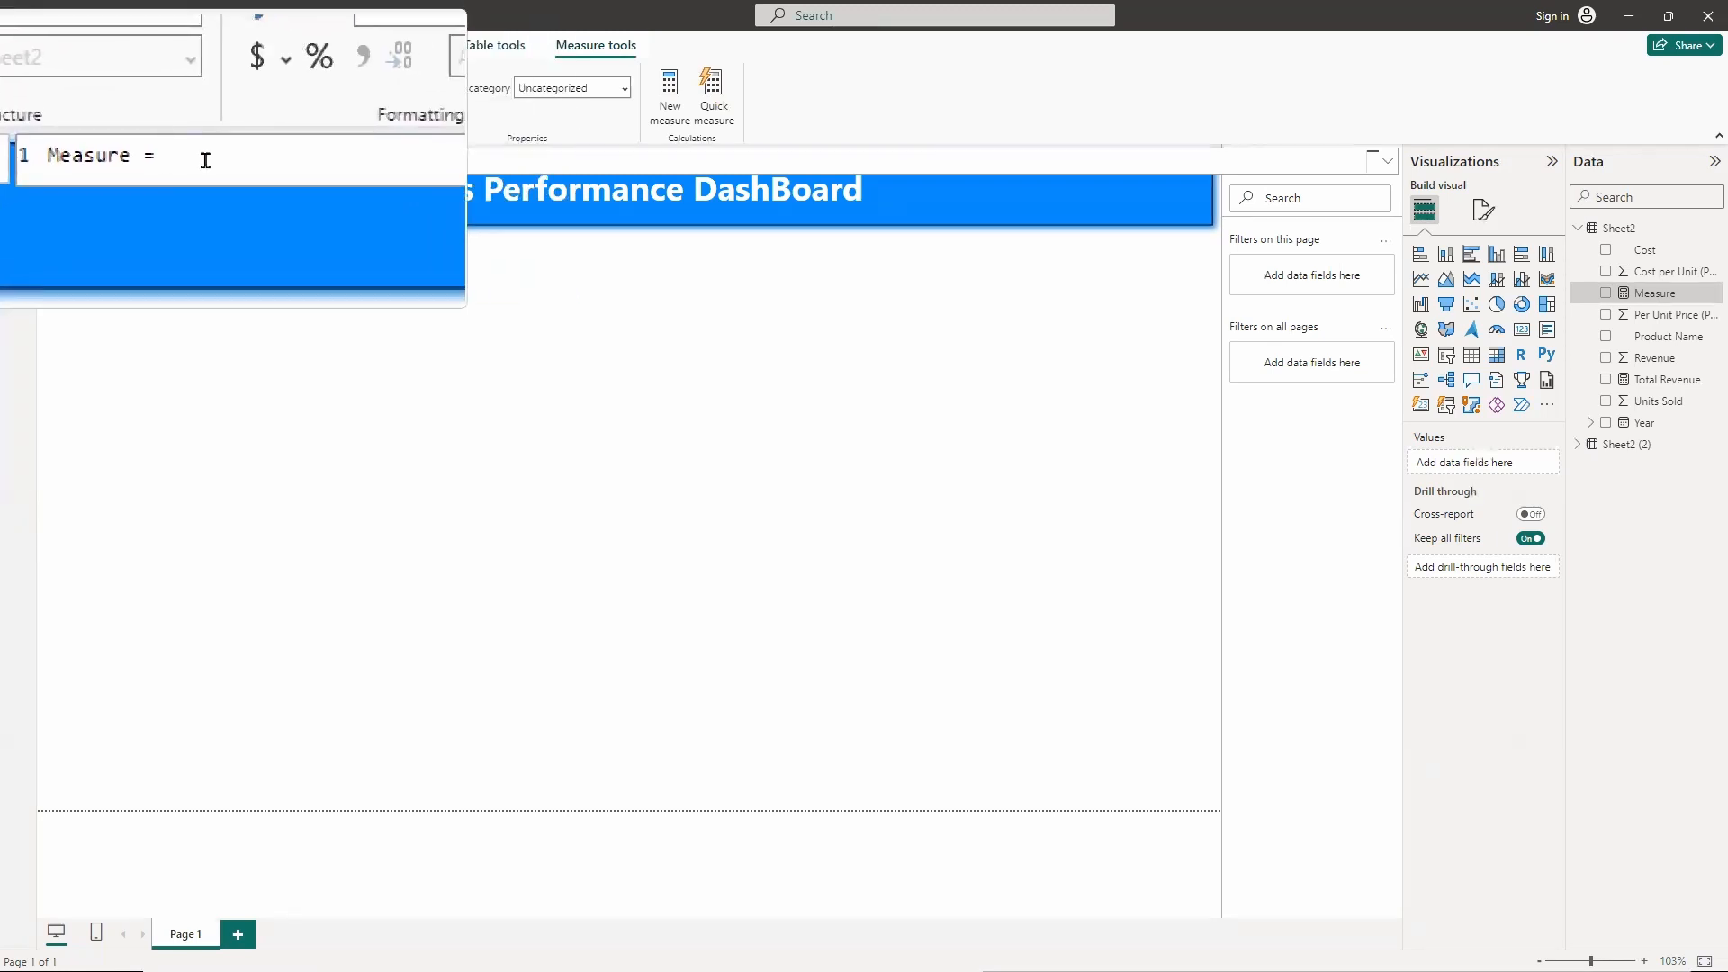
key("BackSpace")
key("BackSpace")
key("BackSpace")
key("BackSpace")
key("BackSpace")
key("BackSpace")
key("BackSpace")
key("BackSpace")
key("BackSpace")
key("BackSpace")
type("Total")
type(" Reve")
type("nue")
type("=")
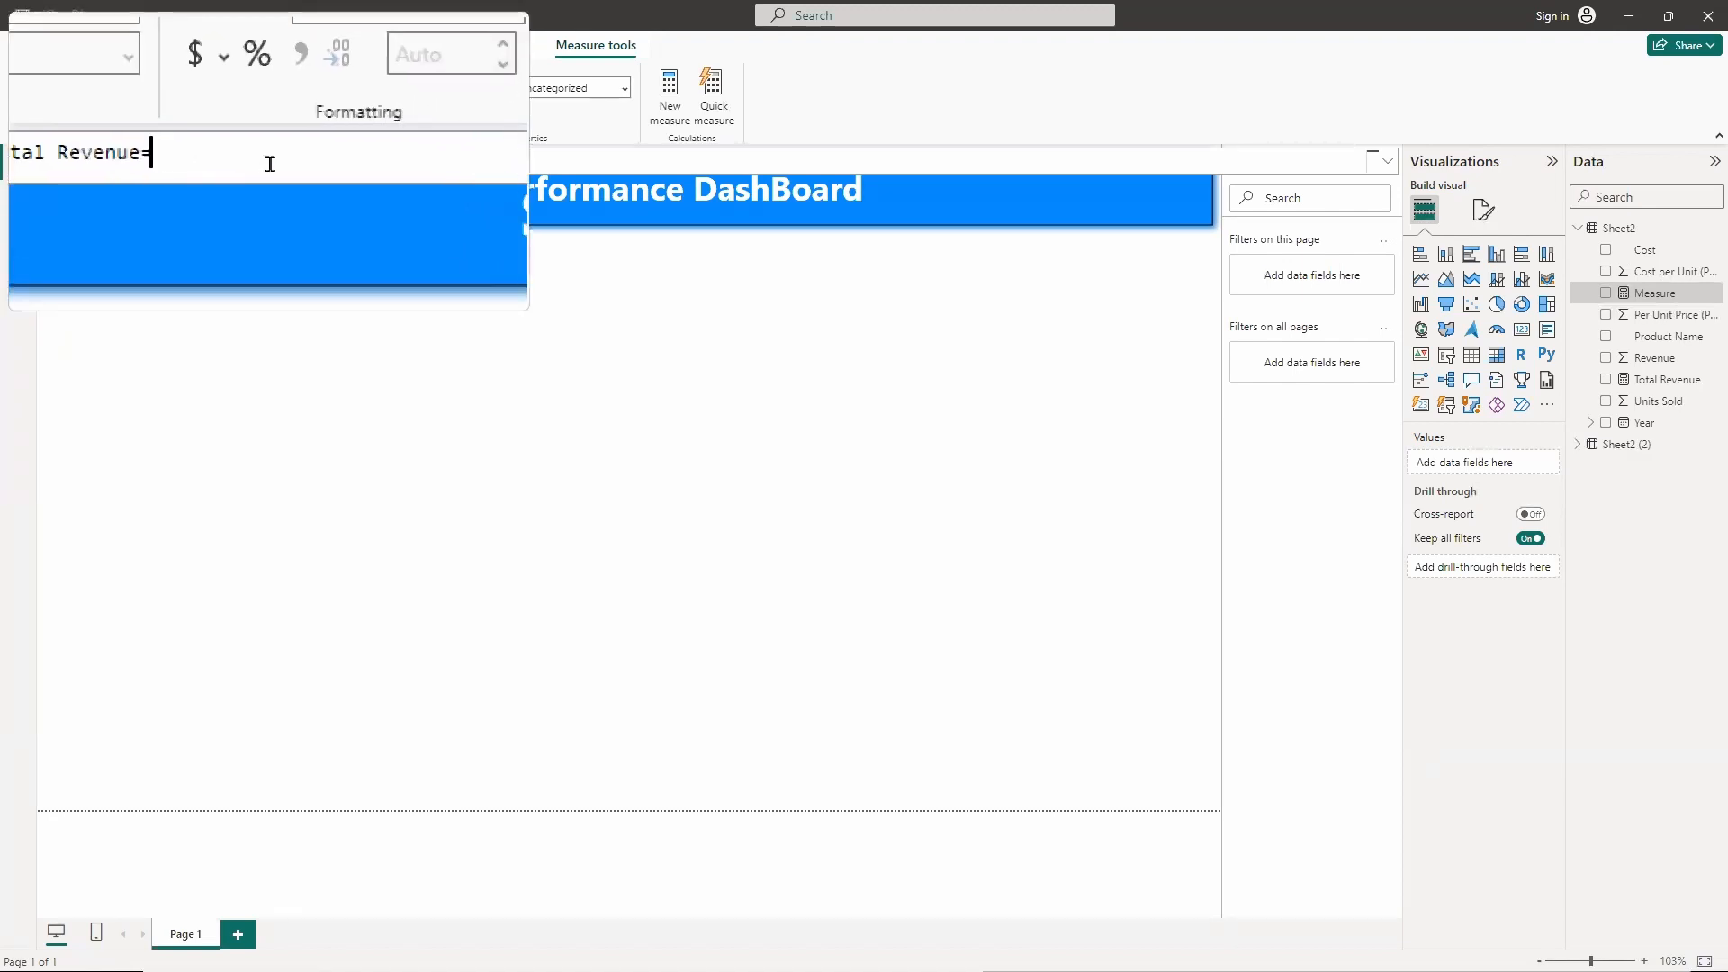
- Define the measure as sum('Sheet2 (2)'[Revenue]) and try to commit it under the name Total Revenue
type("sum(")
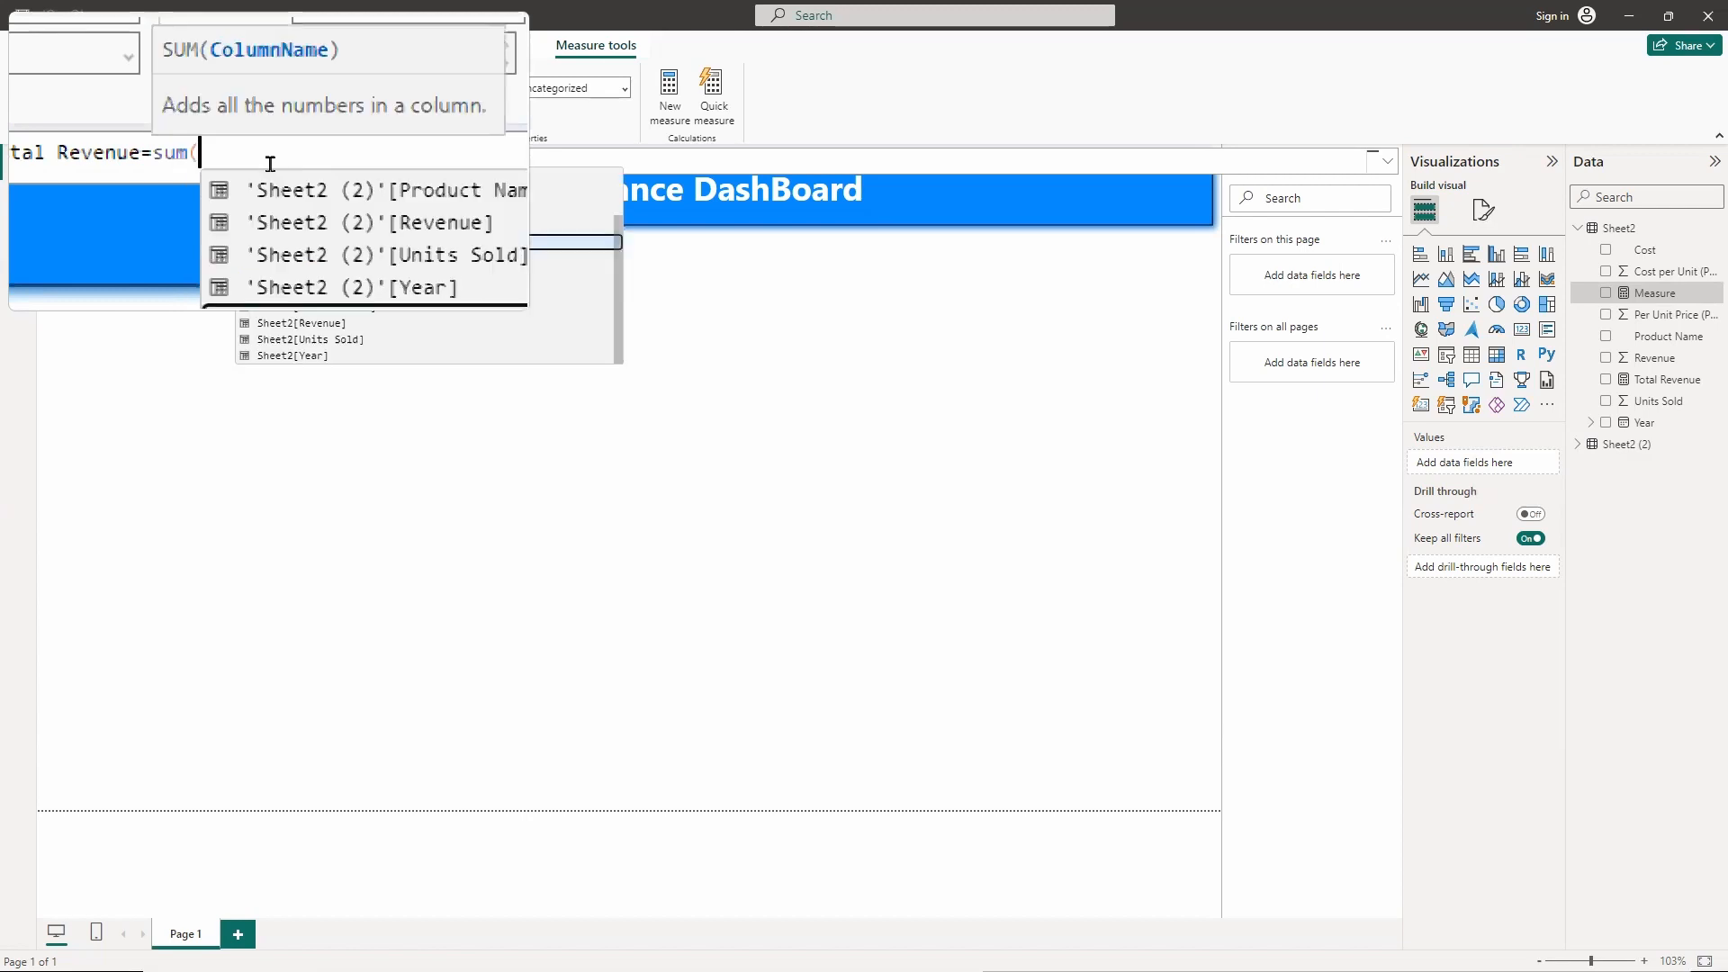
left_click(332, 194)
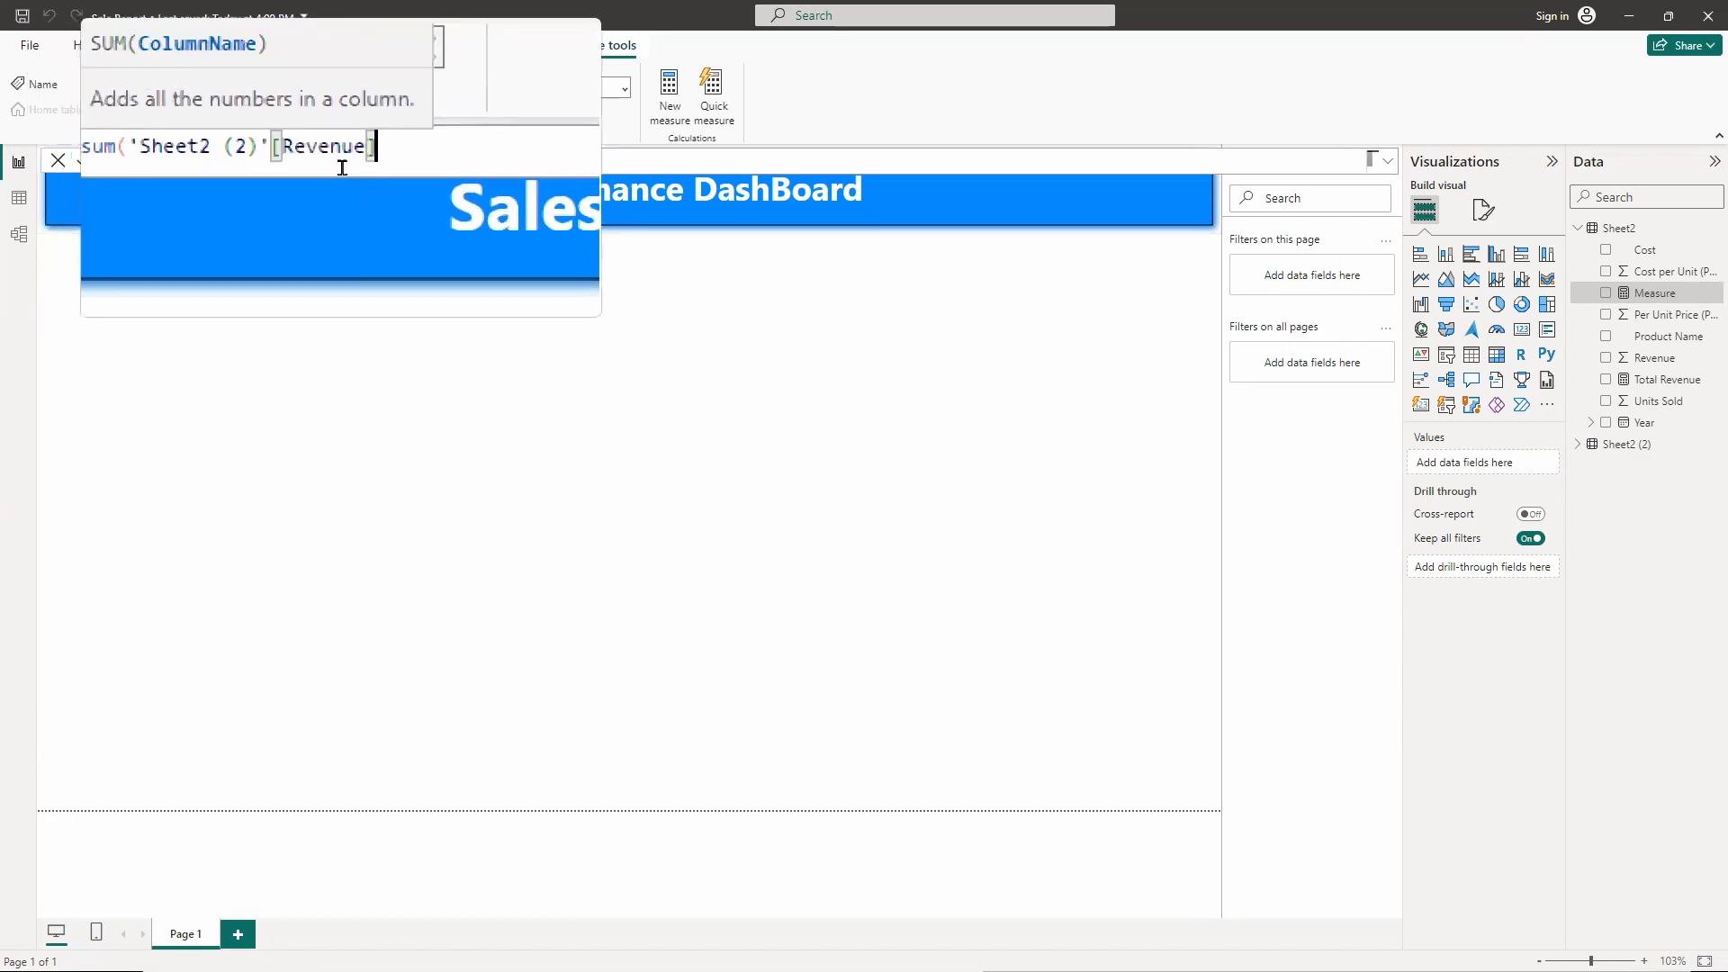
type(")")
key("Return")
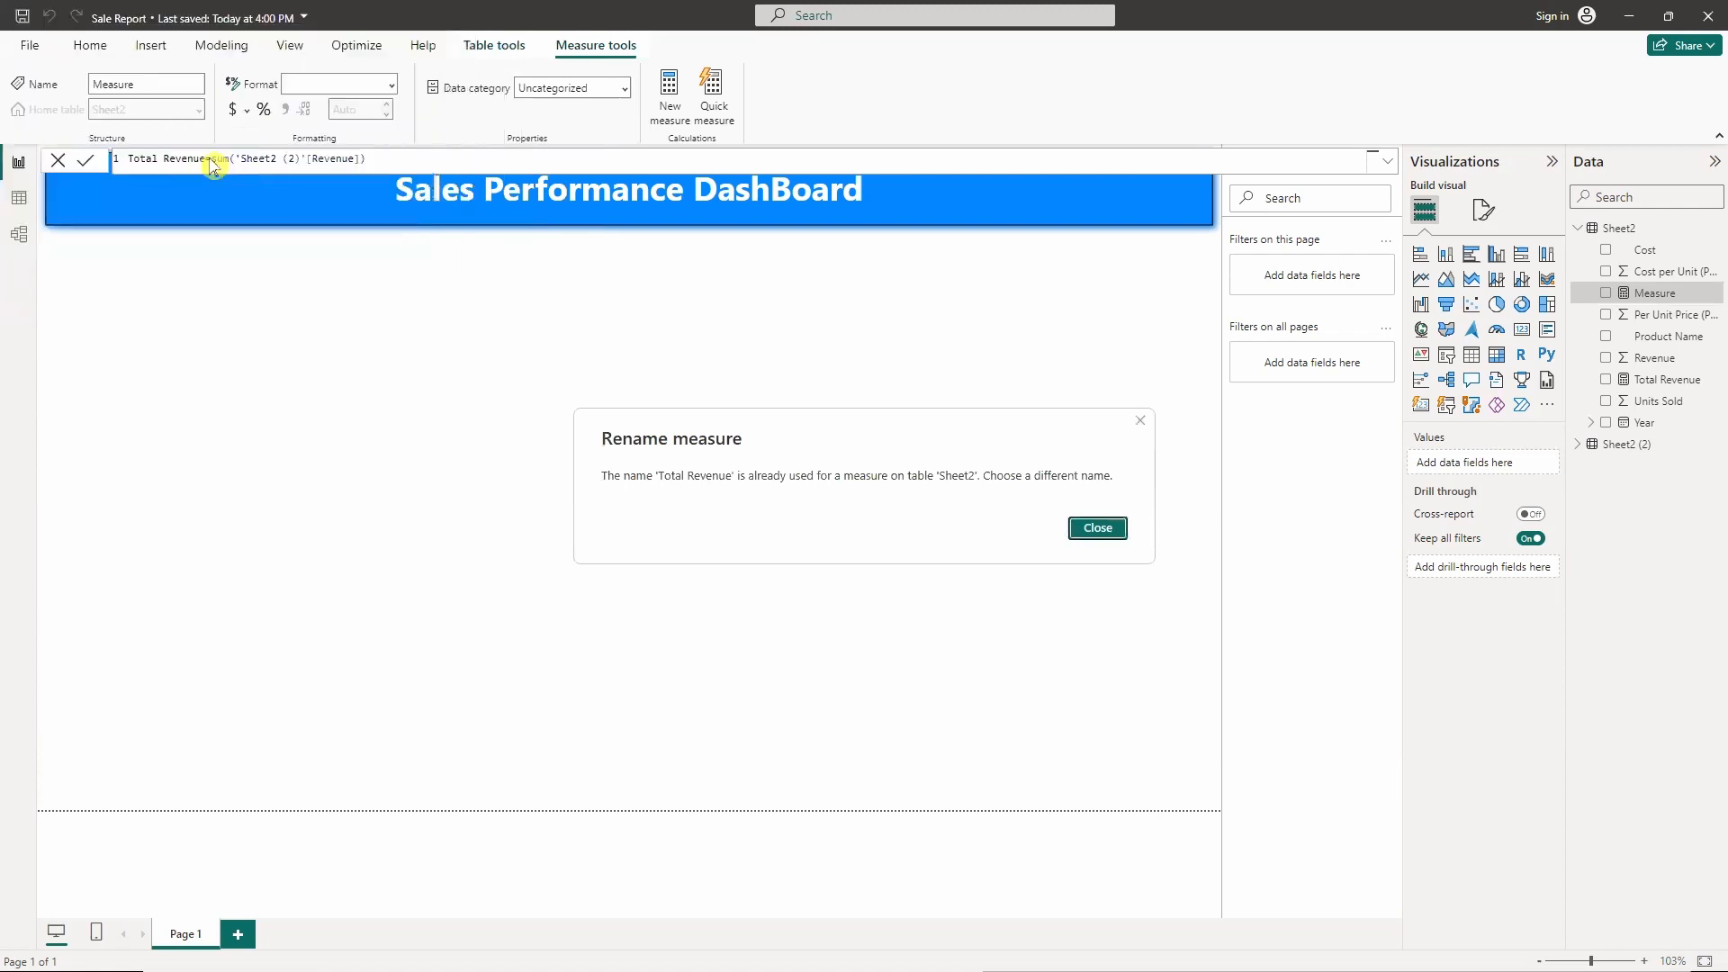
left_click(1087, 530)
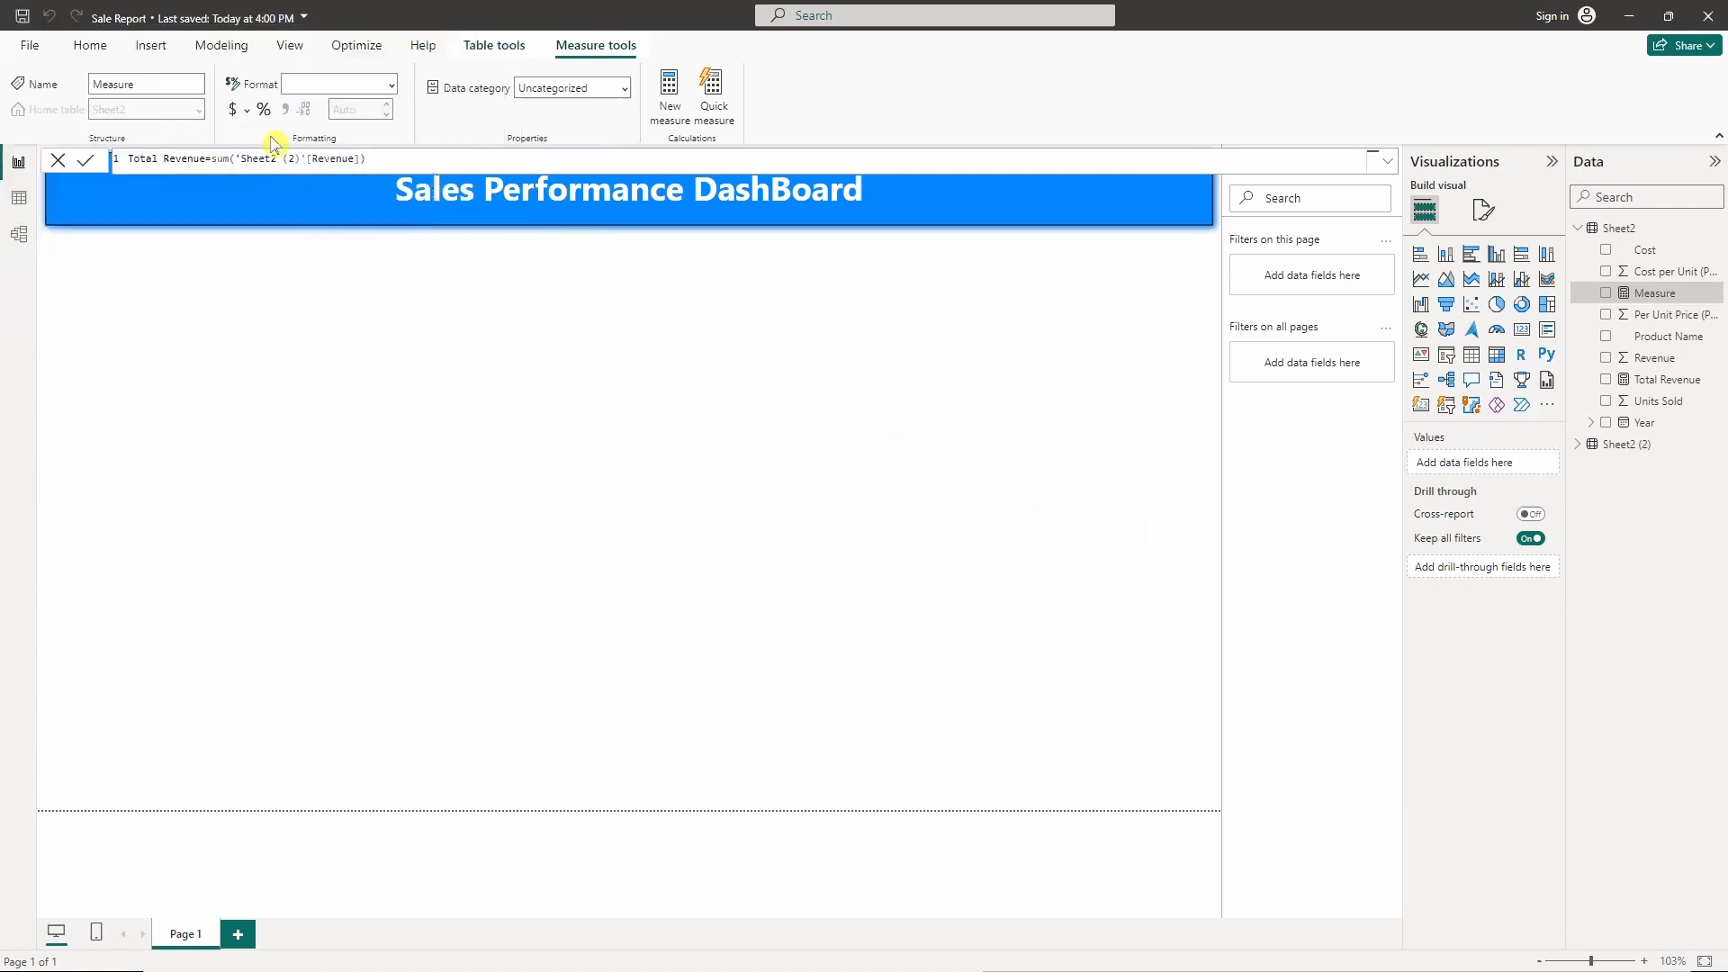
- Change the measure's name to Total Revenue 1 in its formula and commit it
double_click(204, 158)
left_click(205, 157)
type("1")
key("Return")
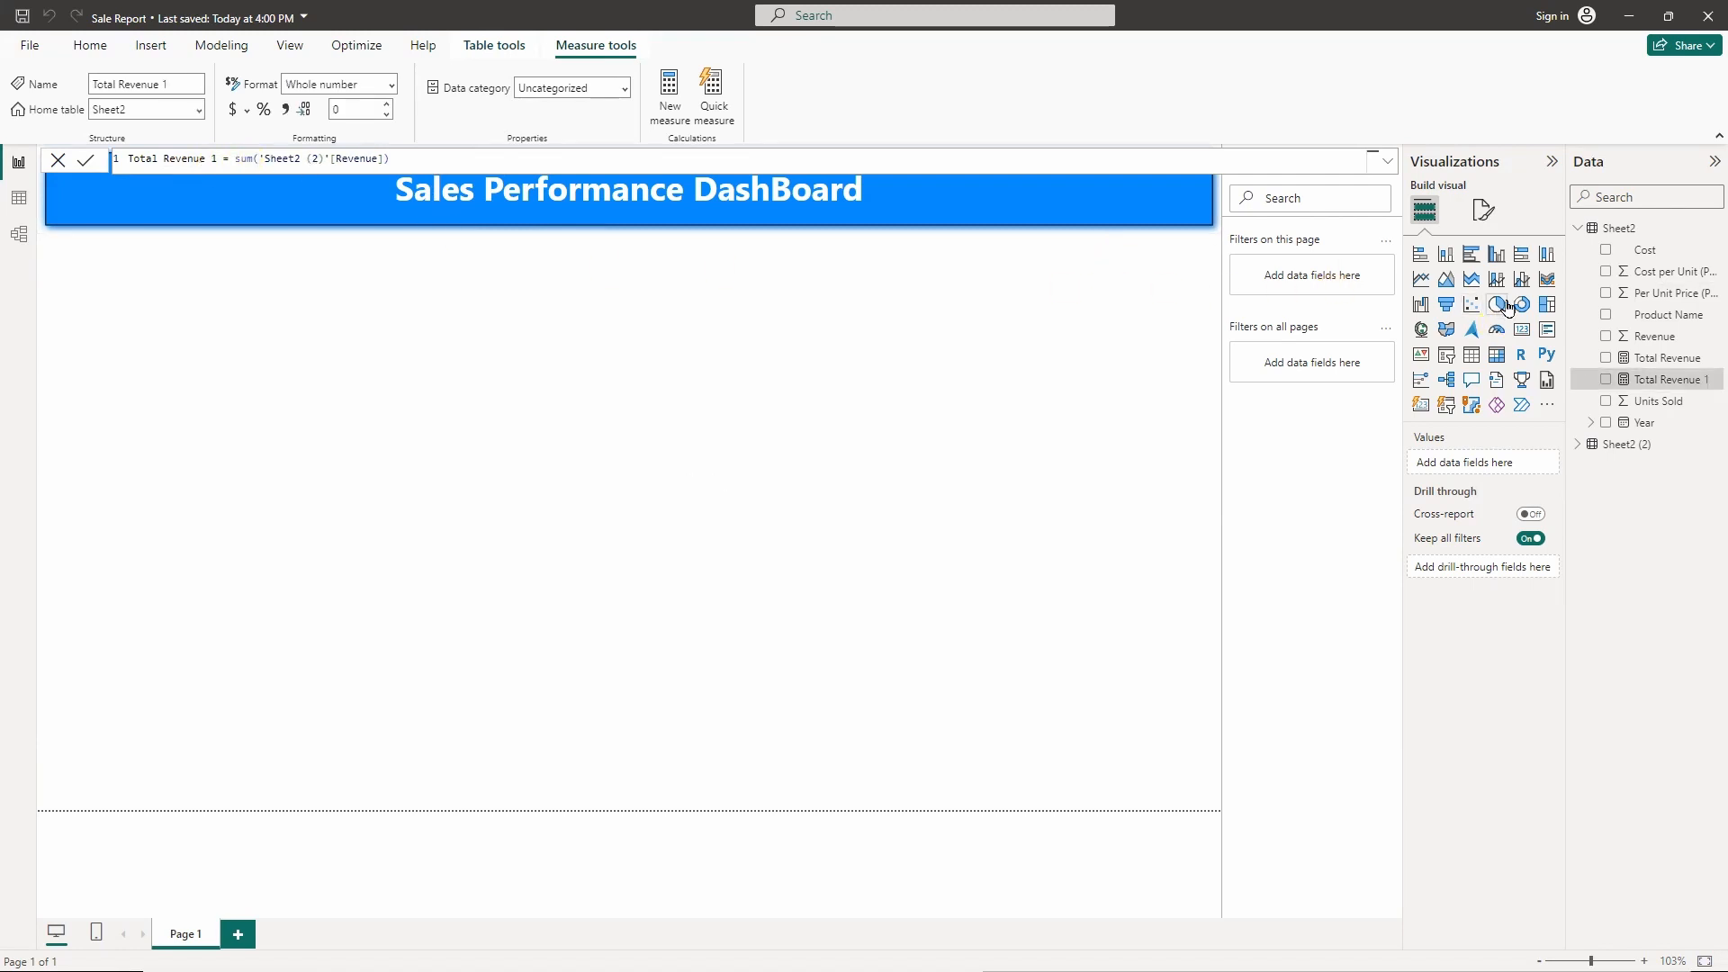
- Add a small card visual just below the left end of the title banner and show the Total Revenue 1 measure in it
left_click(1522, 329)
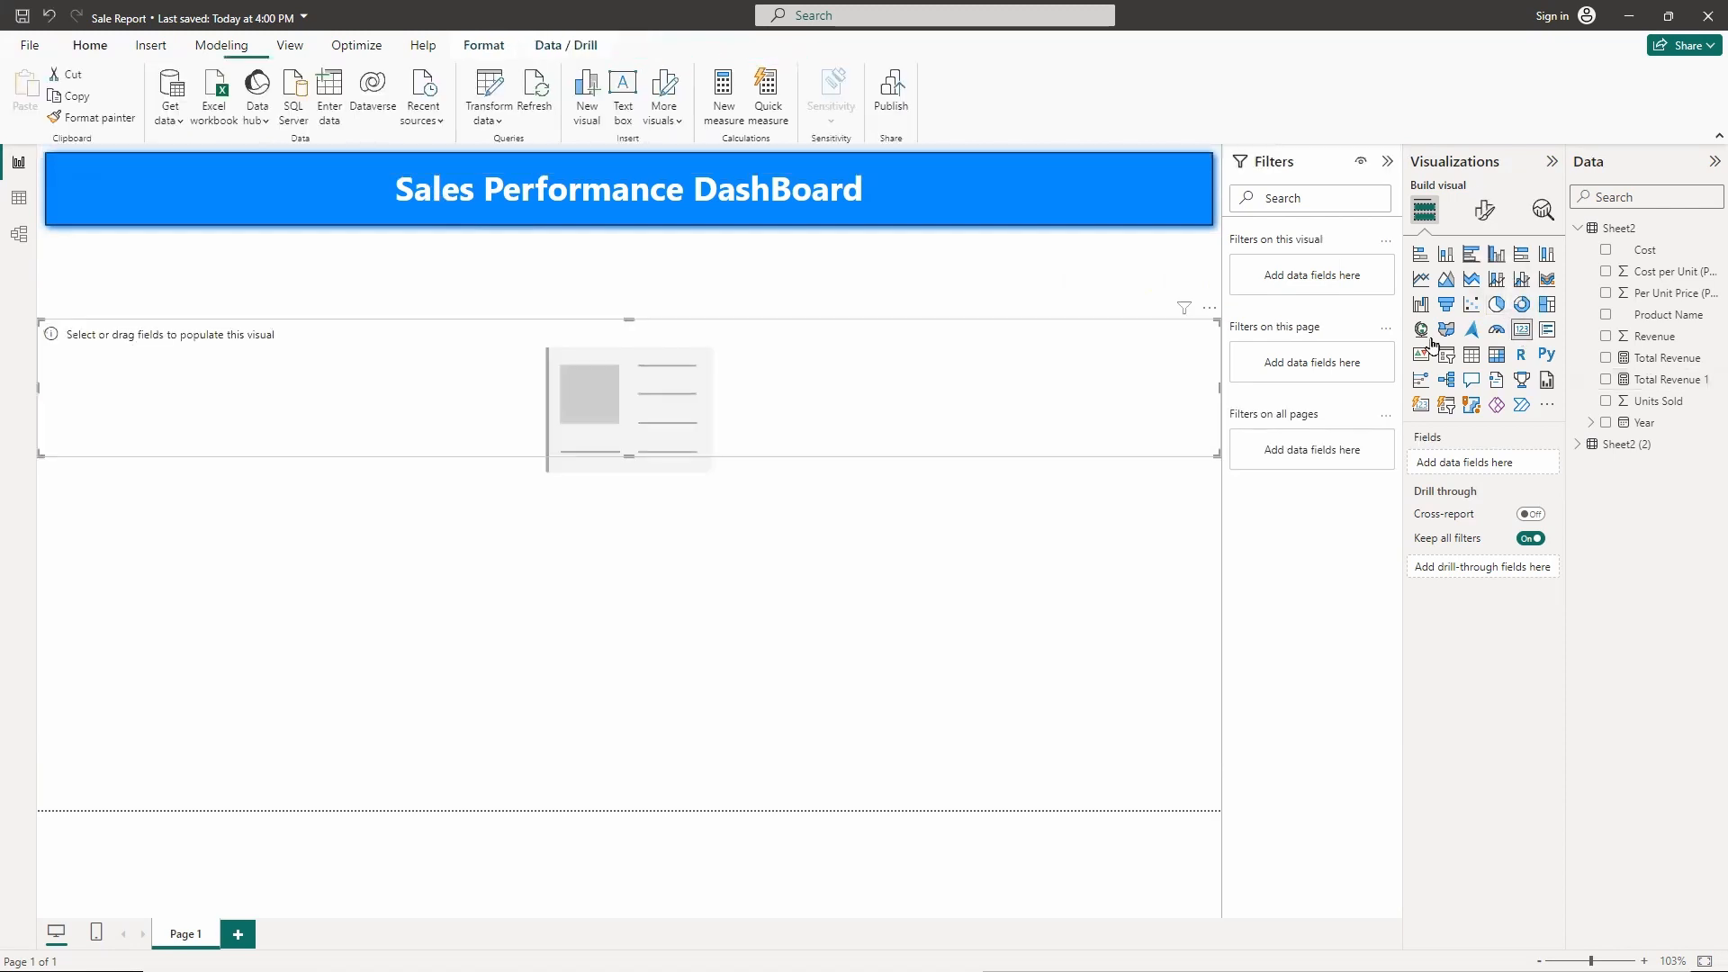
left_click_drag(1195, 399, 365, 412)
mouse_move(339, 409)
left_mouse_down()
mouse_move(359, 351)
mouse_move(340, 328)
mouse_move(370, 374)
mouse_move(358, 393)
left_mouse_up()
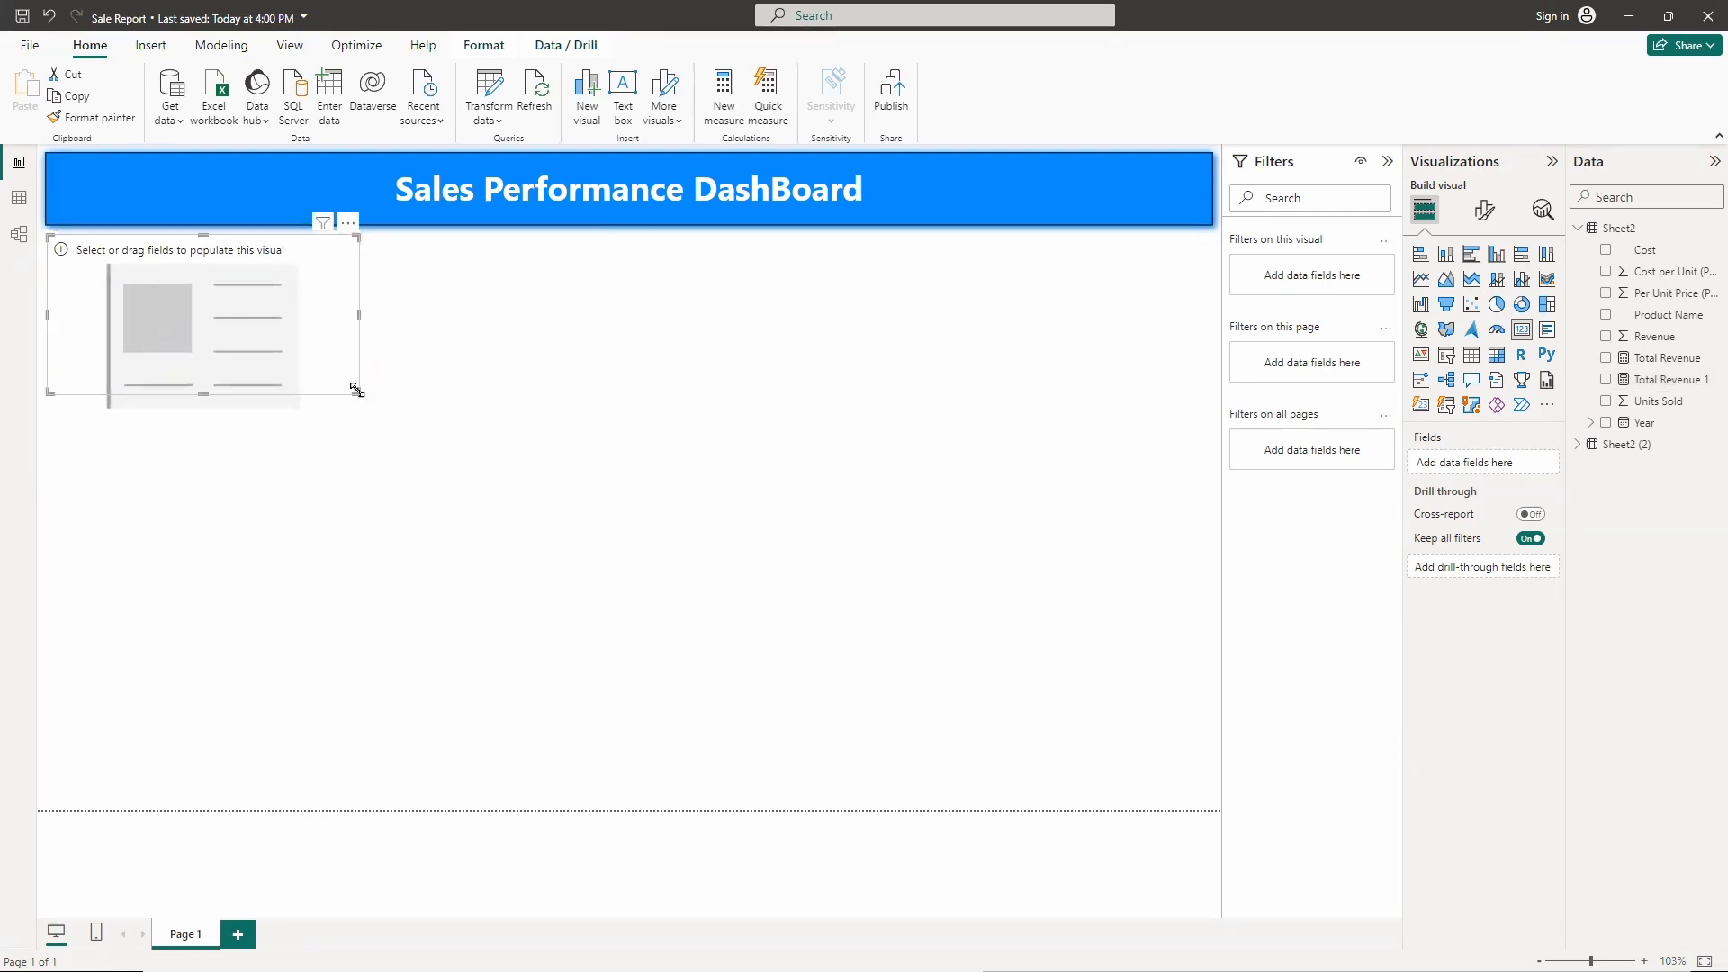
left_click(1607, 380)
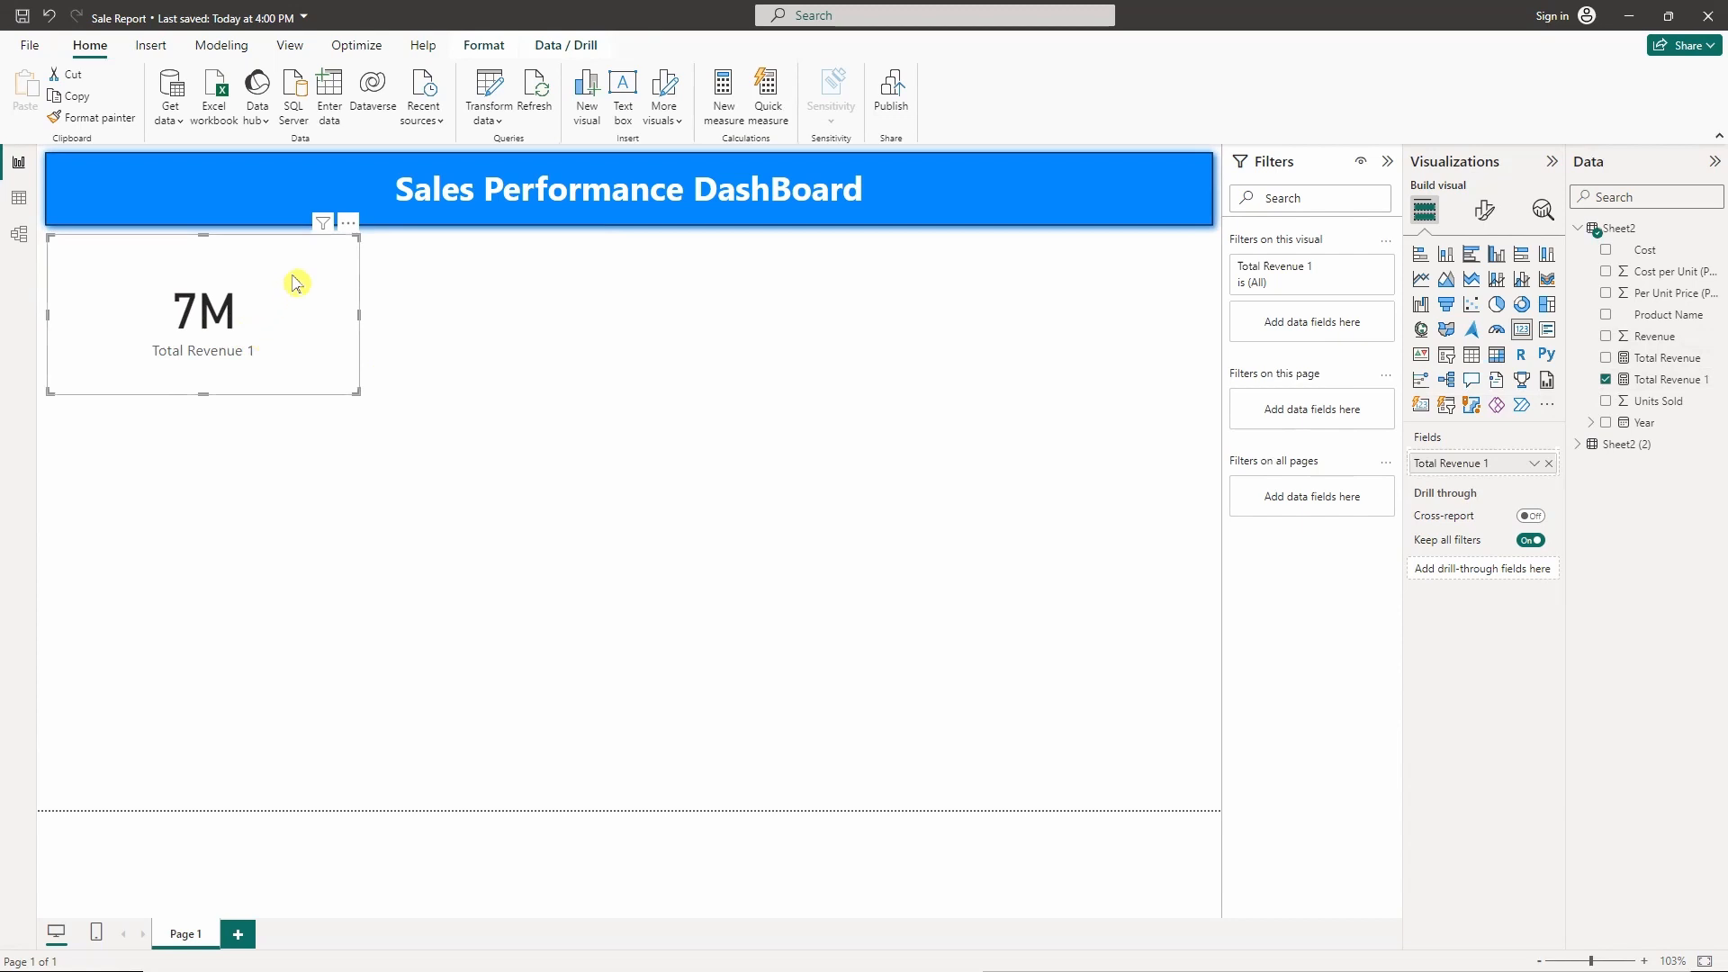
- Format the Total Revenue 1 measure with one decimal place and the Rs Urdu (Islamic Republic of Pakistan) currency
left_click(1662, 384)
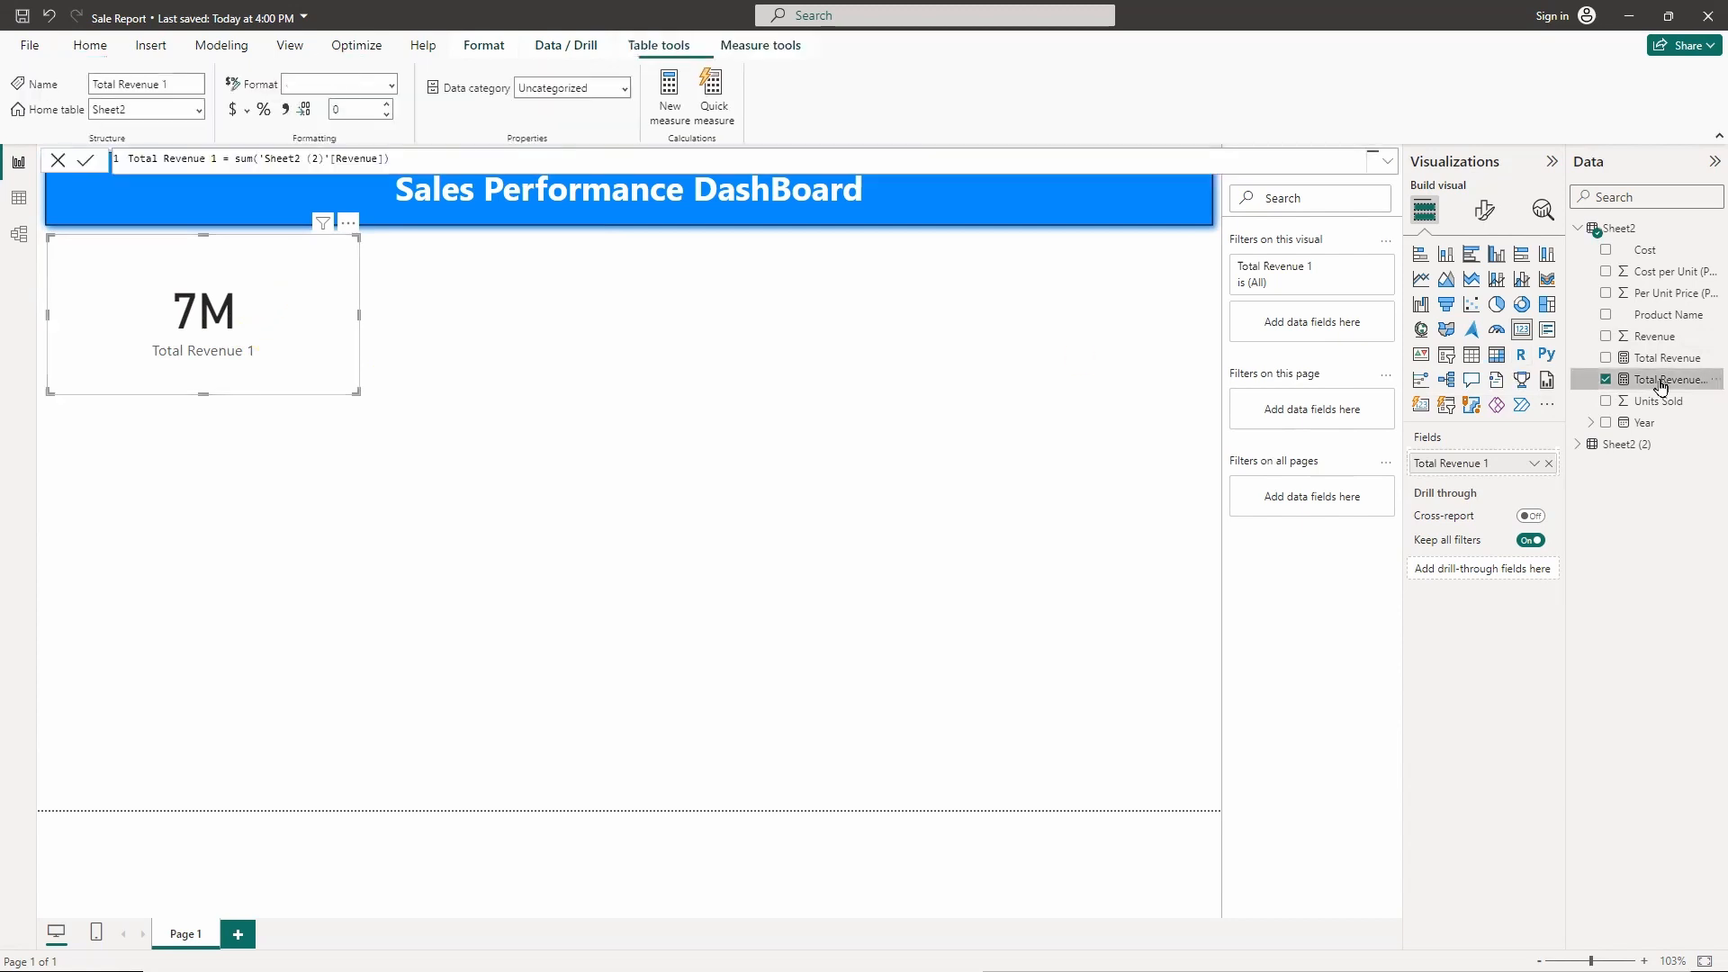
left_click(386, 104)
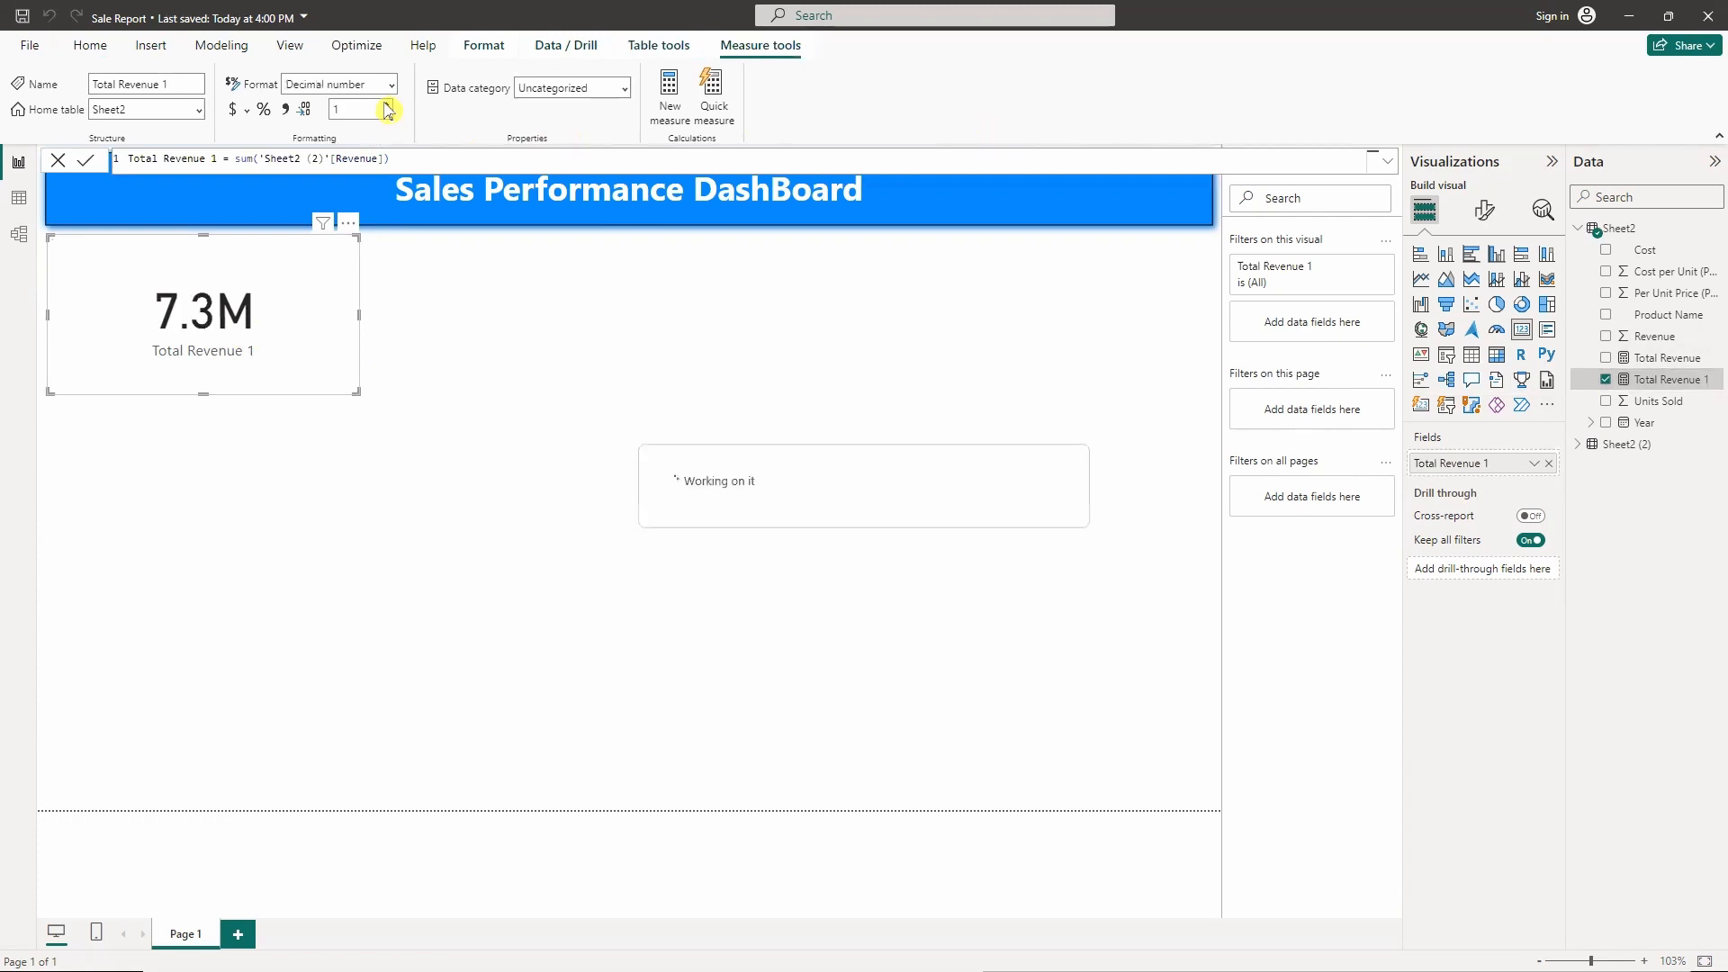
left_click(246, 109)
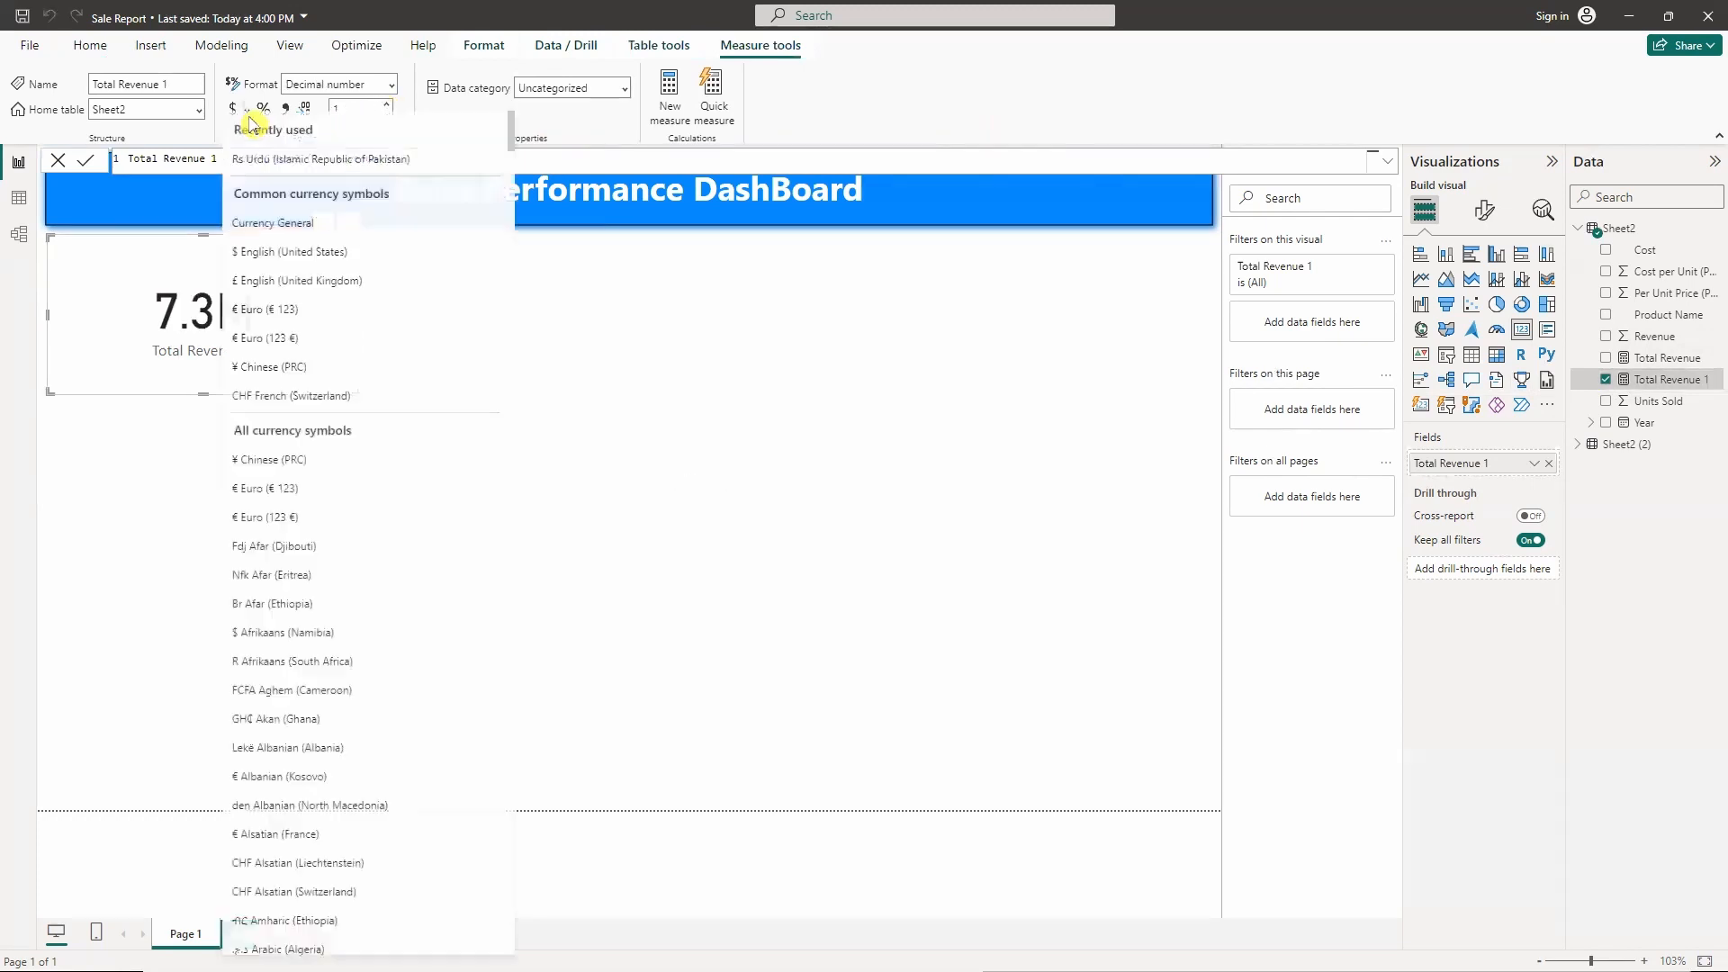
left_click(317, 170)
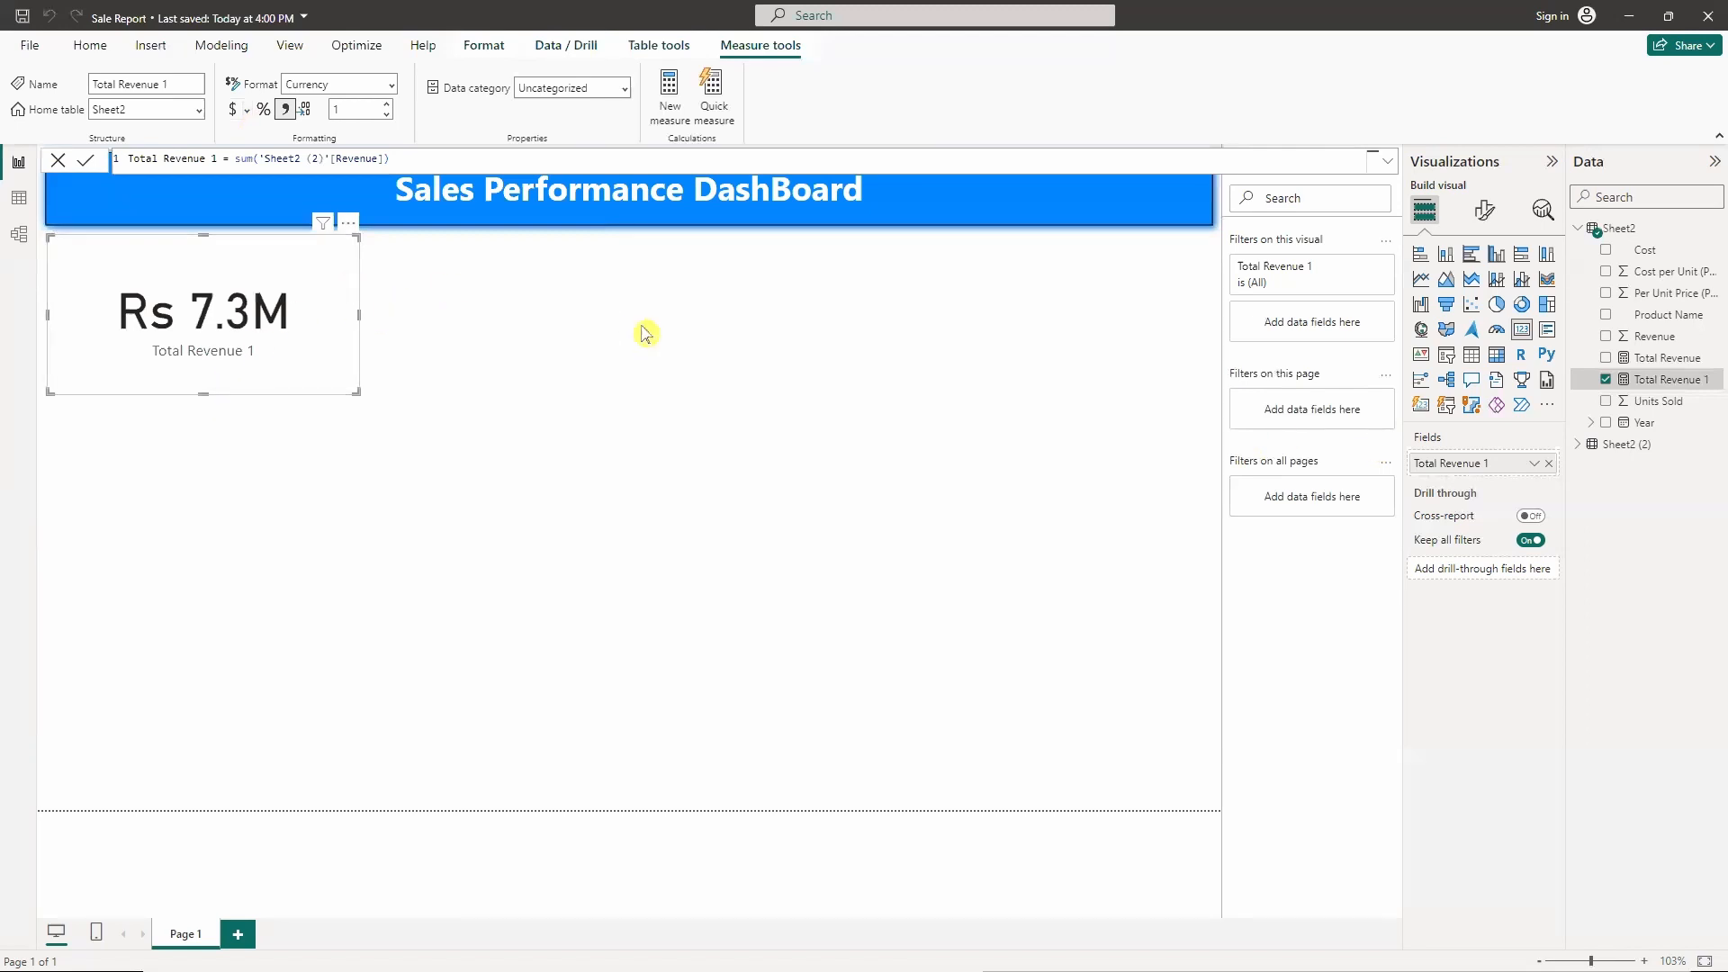
- Fill the Total Revenue 1 card's background with the bright blue theme color to match the title banner
left_click(576, 324)
left_click(334, 280)
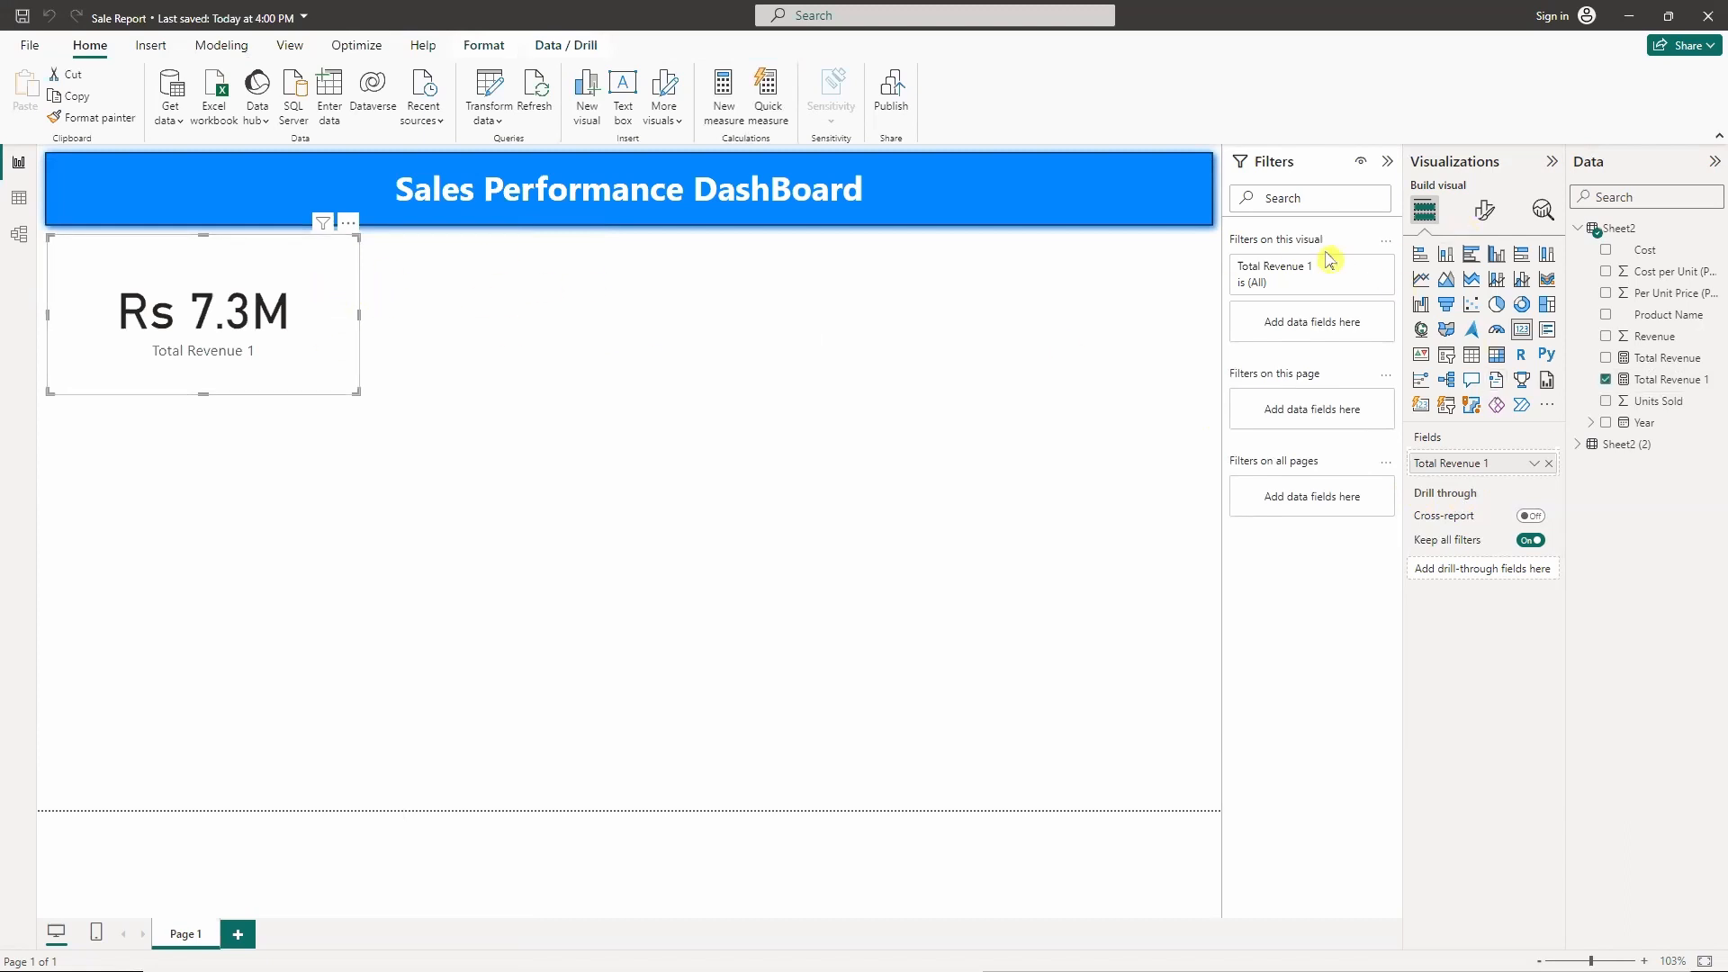
left_click(1482, 217)
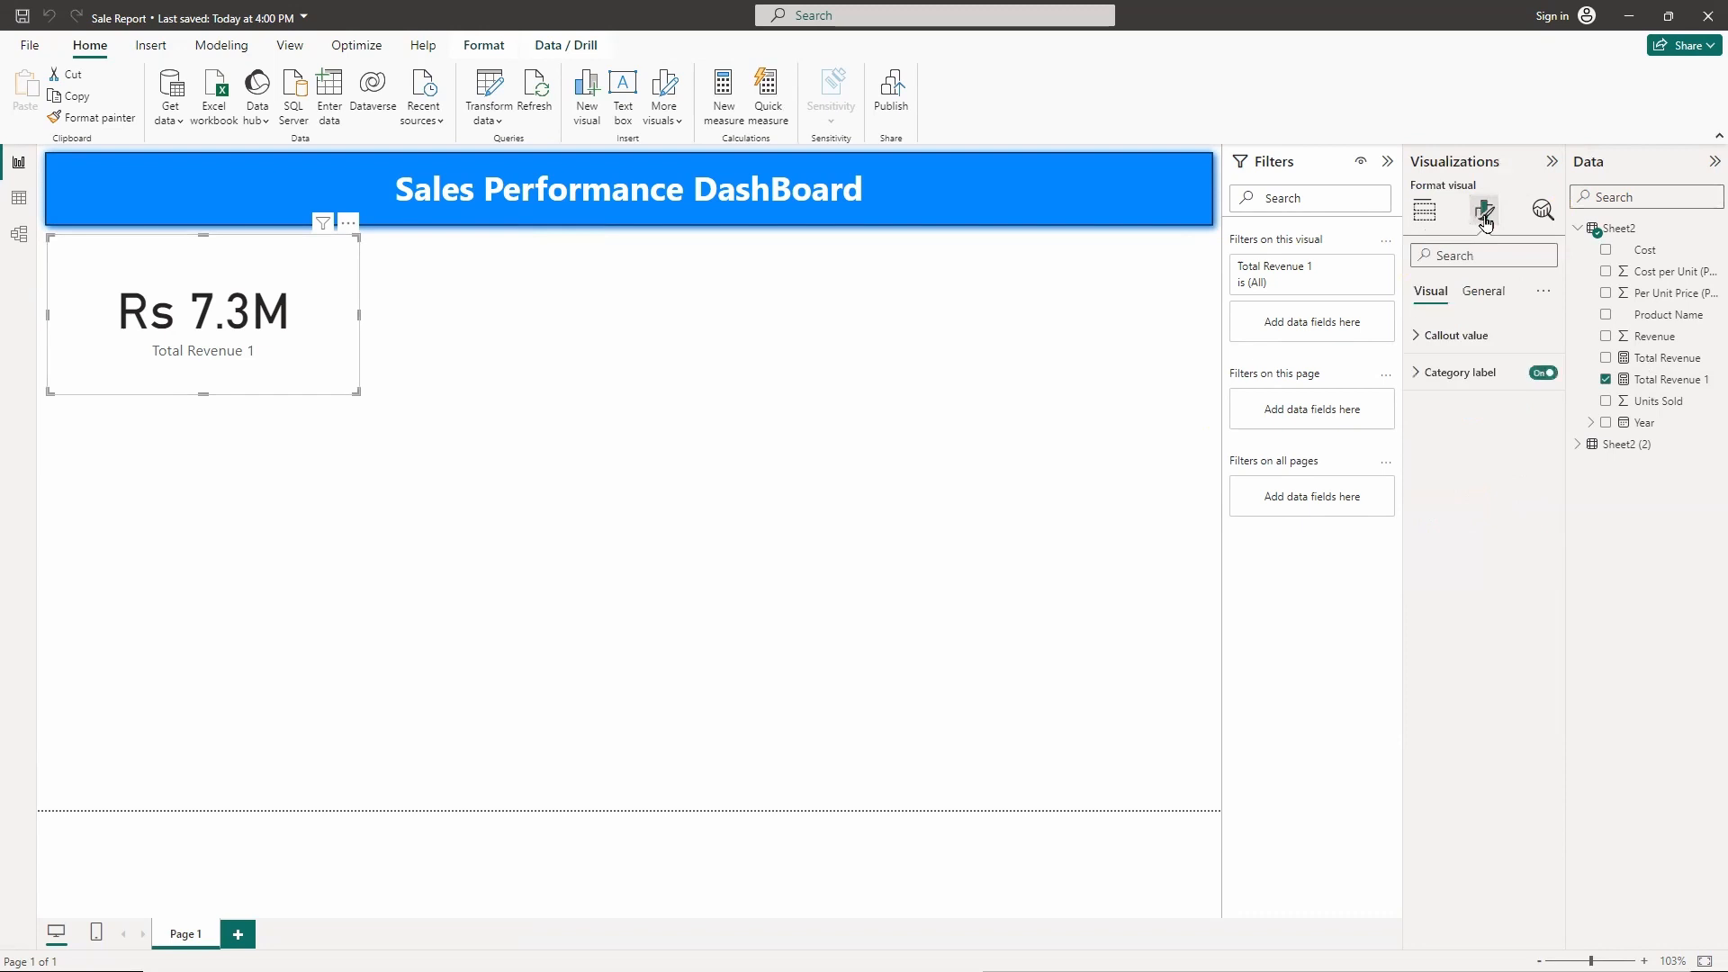
left_click(1485, 292)
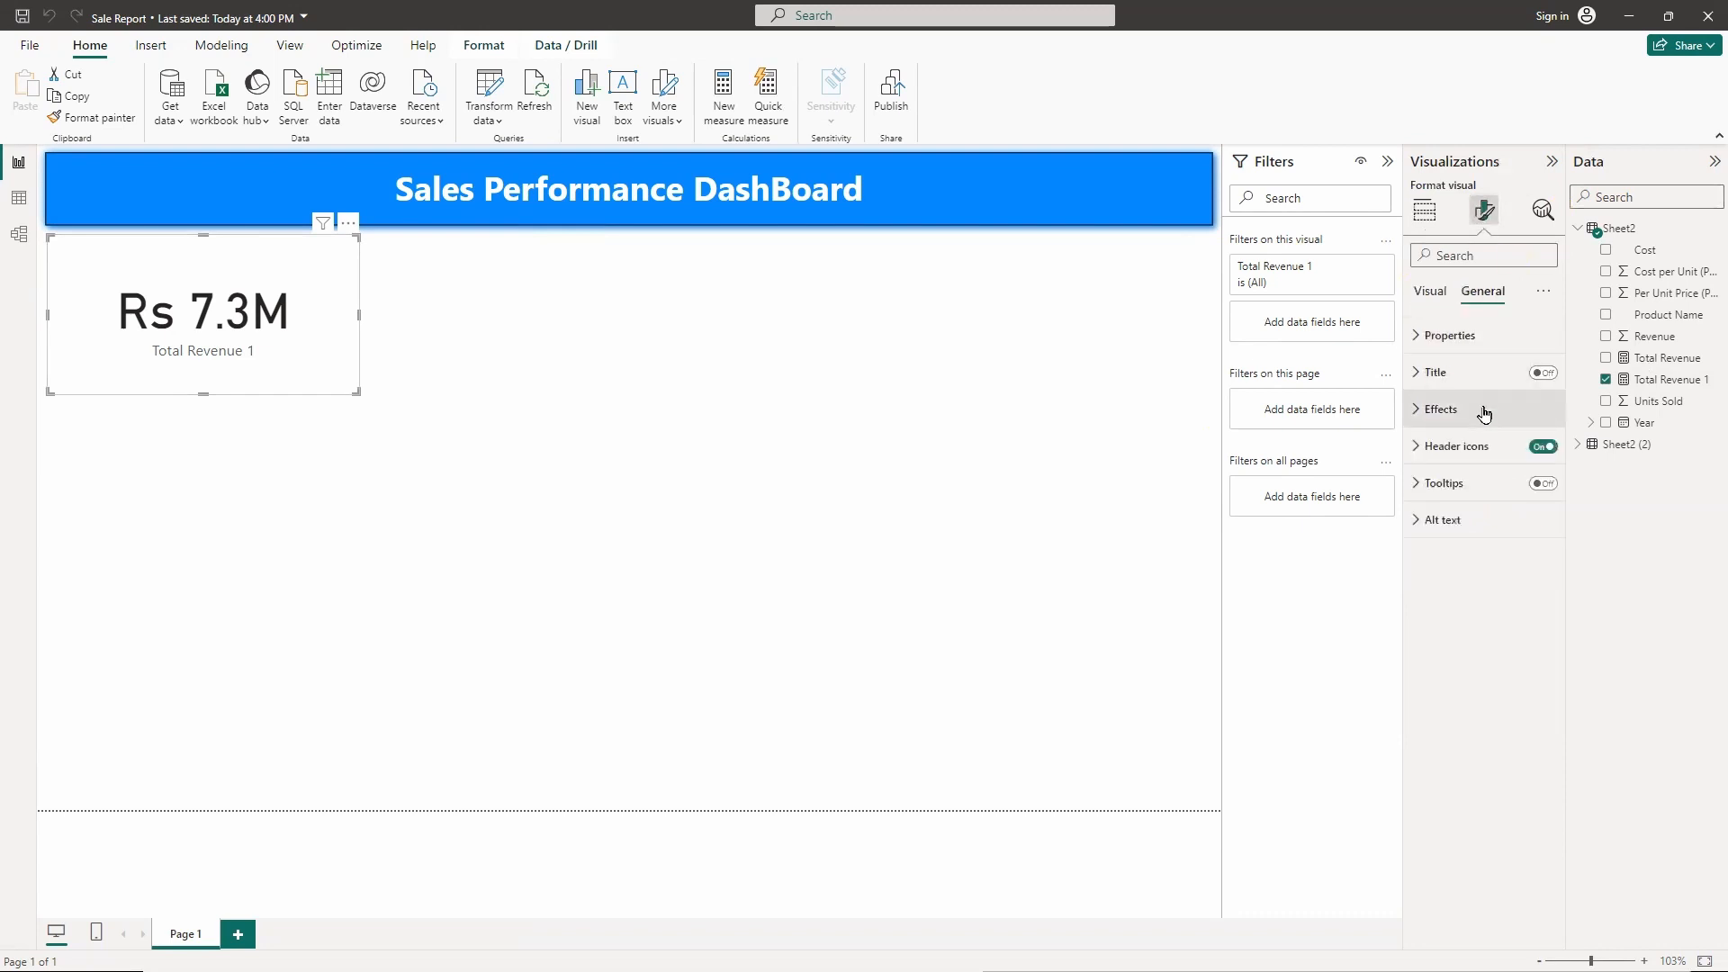
left_click(1484, 413)
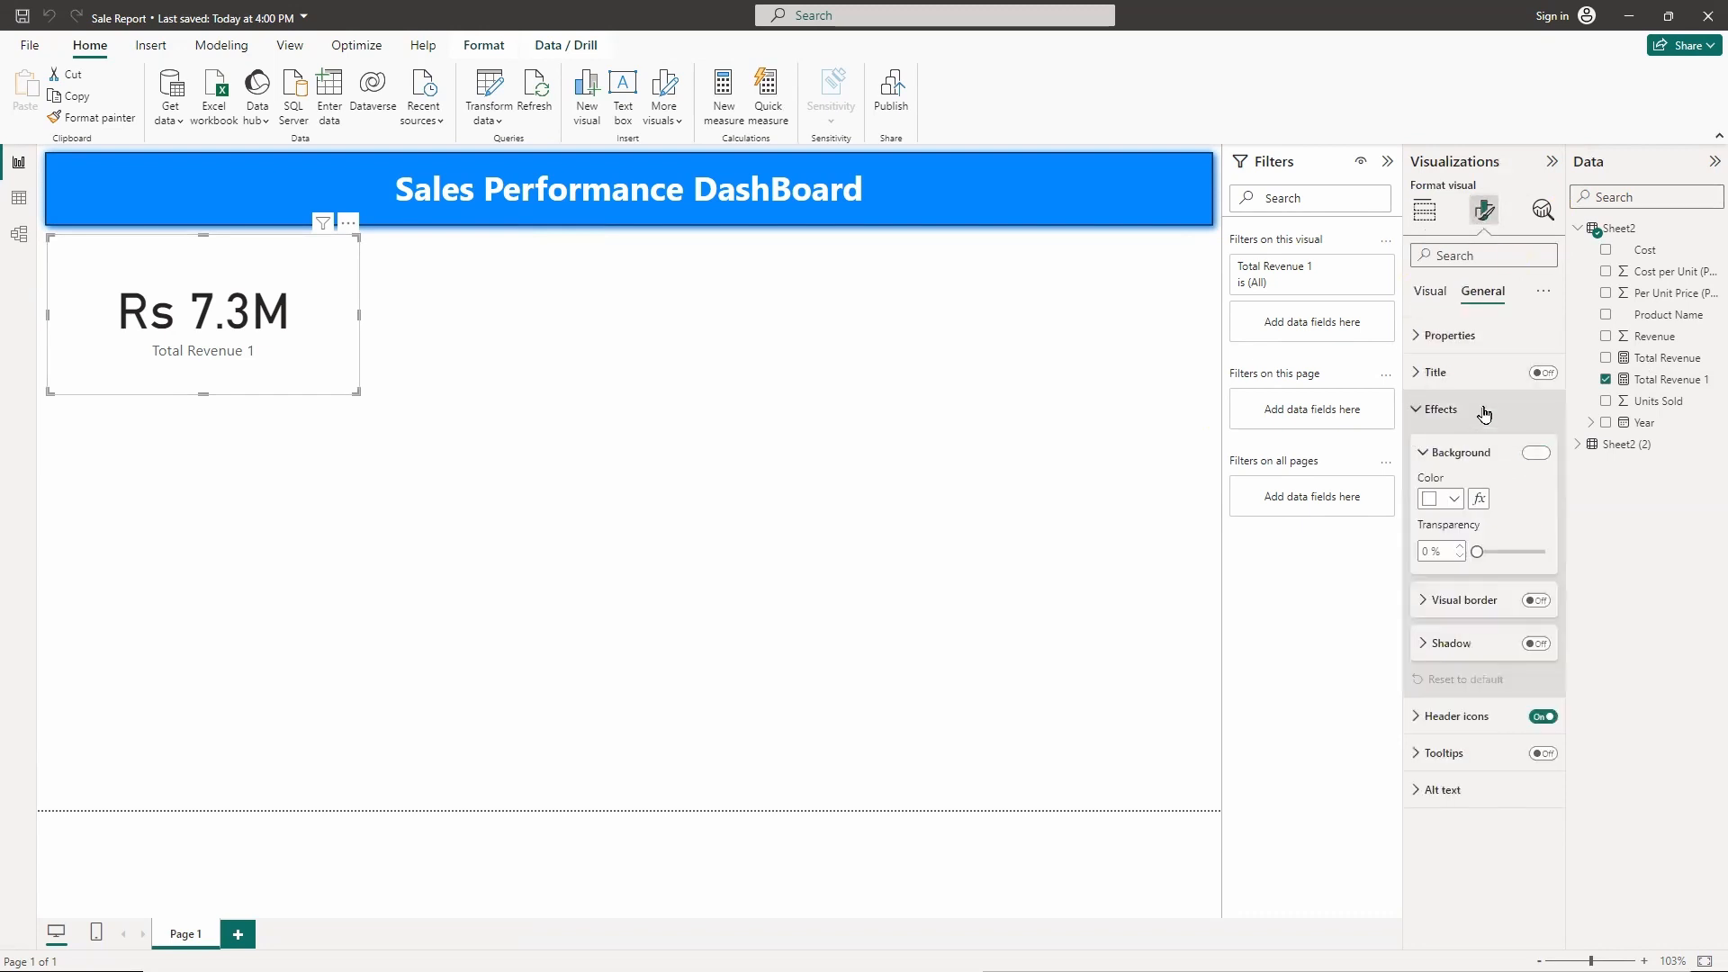
left_click(1455, 501)
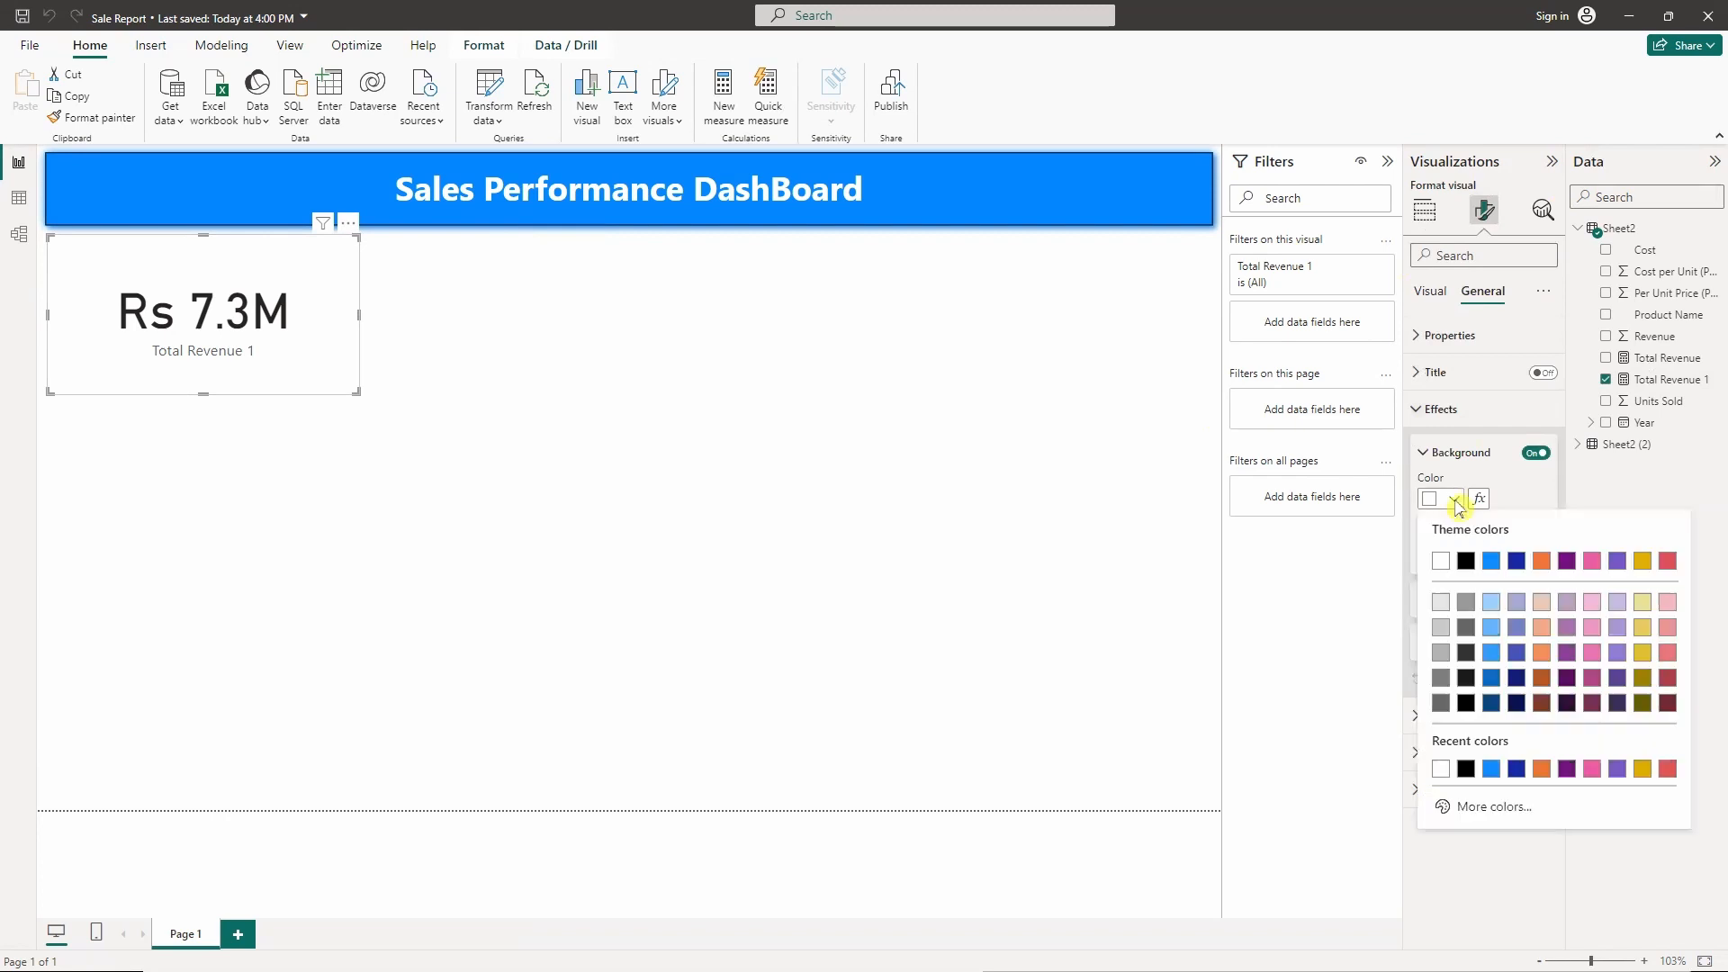
left_click(1491, 769)
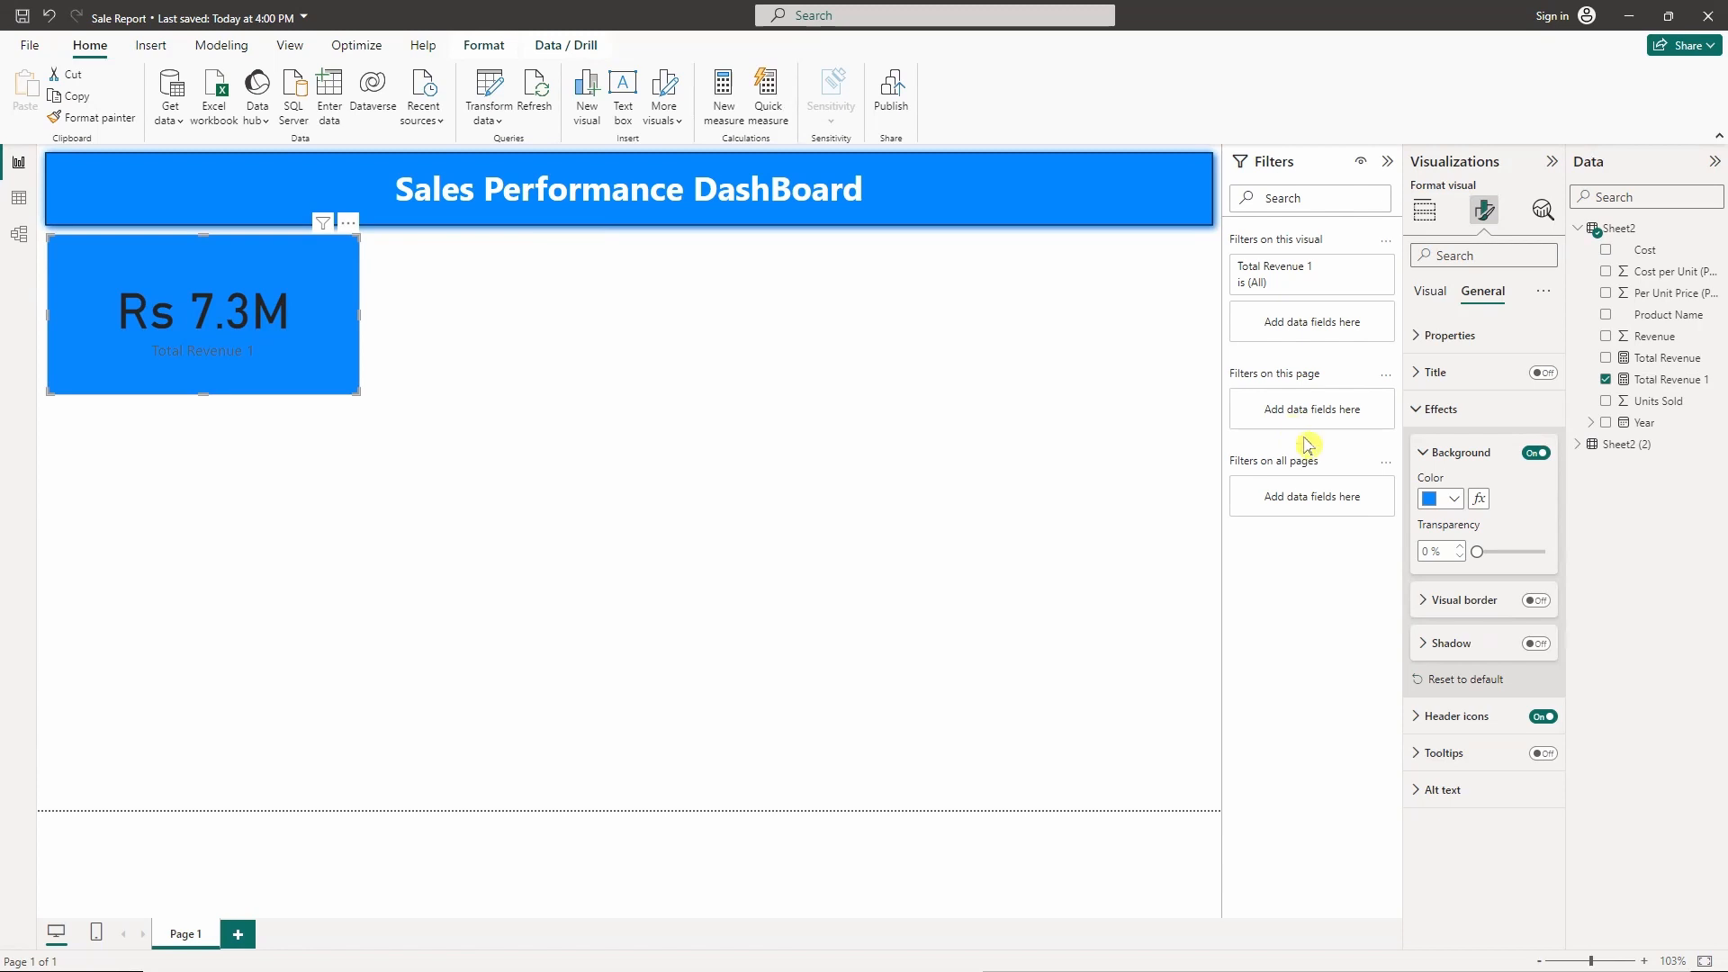
- Try to give the card's background a custom color with the hex value #496AF
left_click(1454, 499)
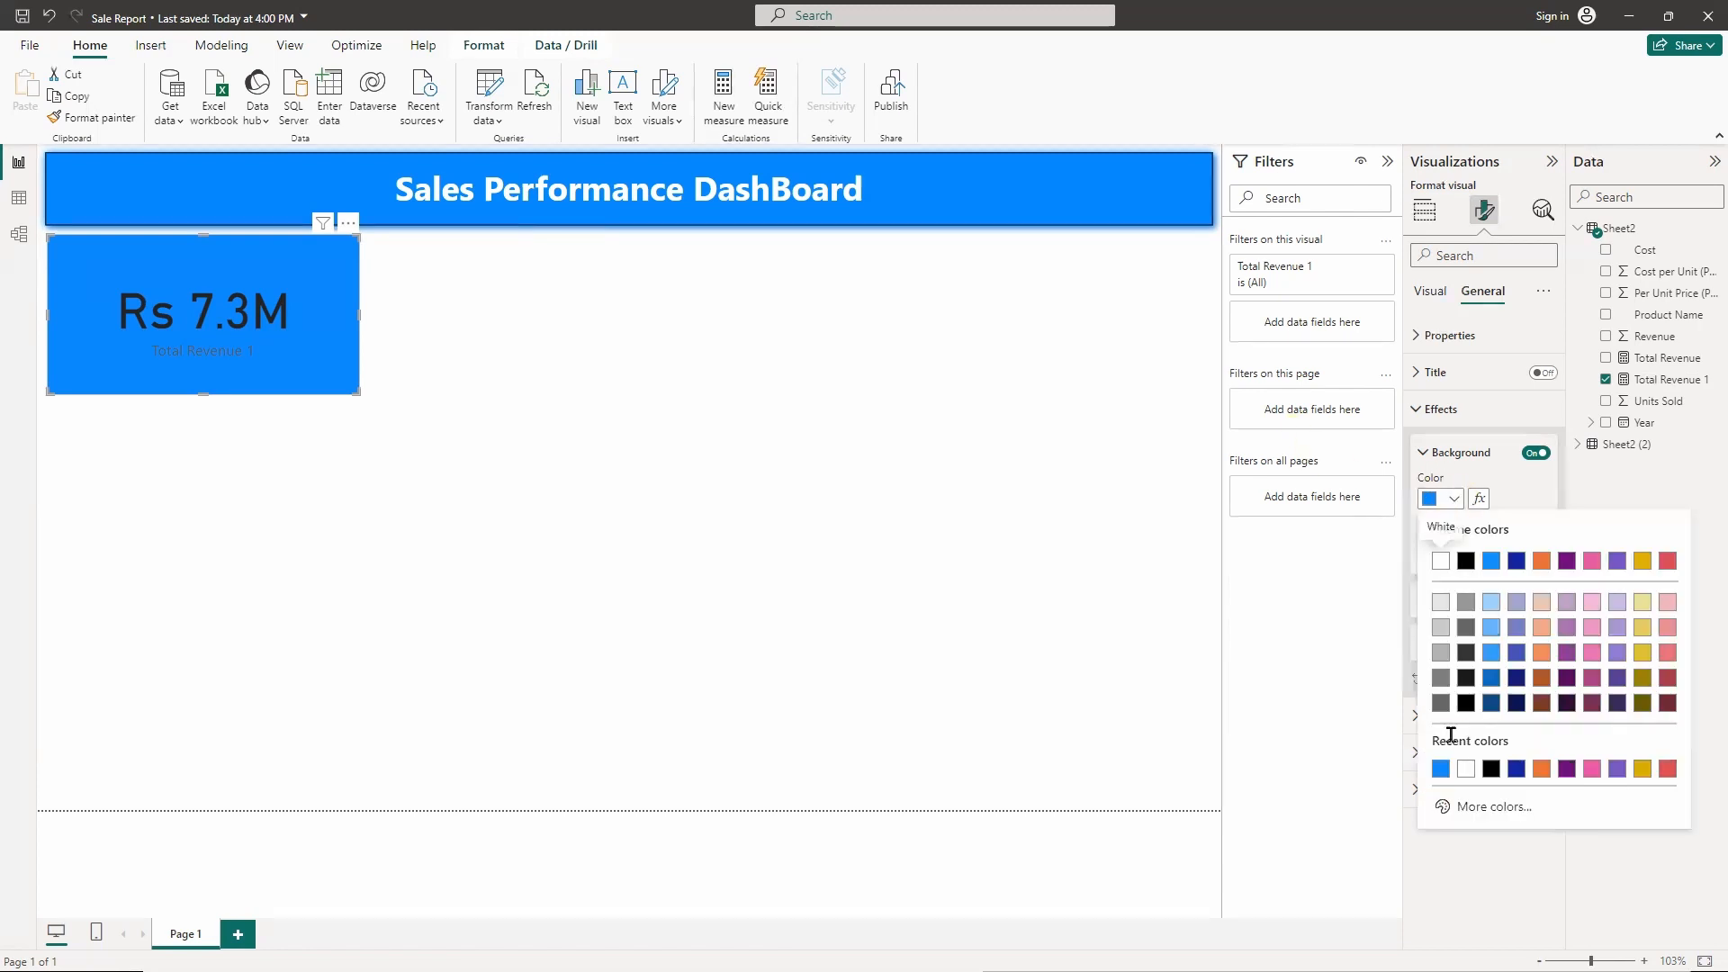
left_click(1469, 803)
double_click(1473, 793)
type("#496AF")
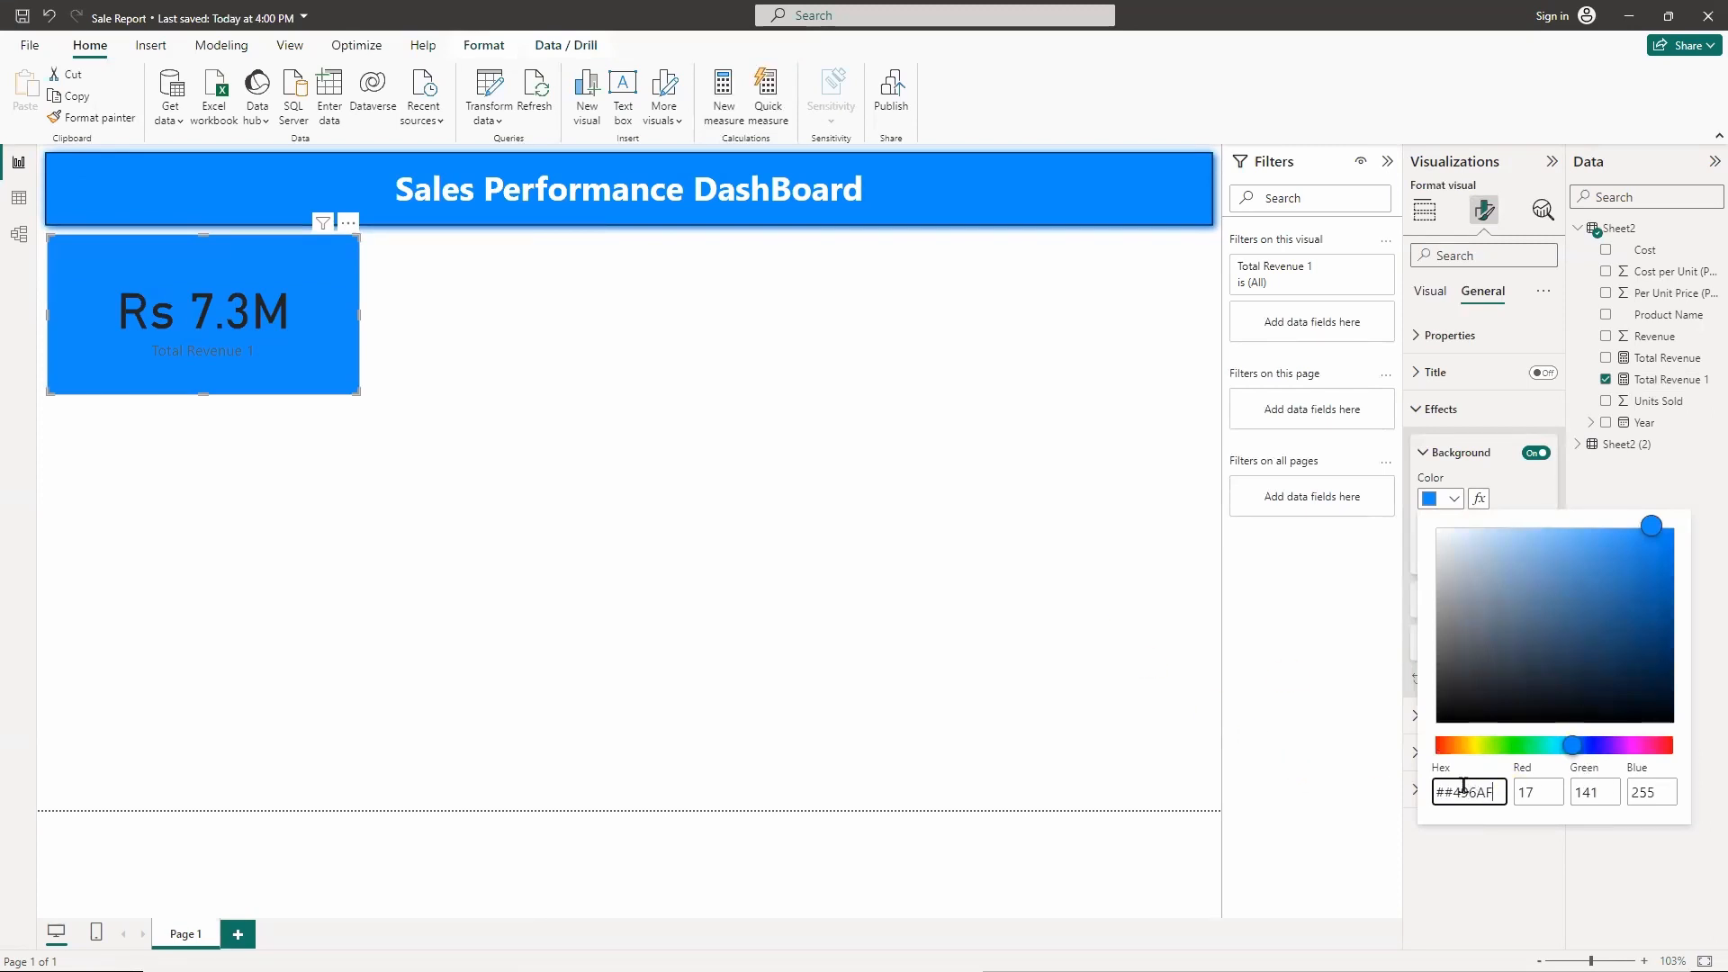
left_click(1460, 795)
key("BackSpace")
left_click(972, 540)
- Shift the Total Revenue 1 card slightly lower beneath the title banner and turn on its visual border and shadow
mouse_move(340, 278)
left_mouse_down()
mouse_move(339, 295)
mouse_move(331, 282)
left_mouse_up()
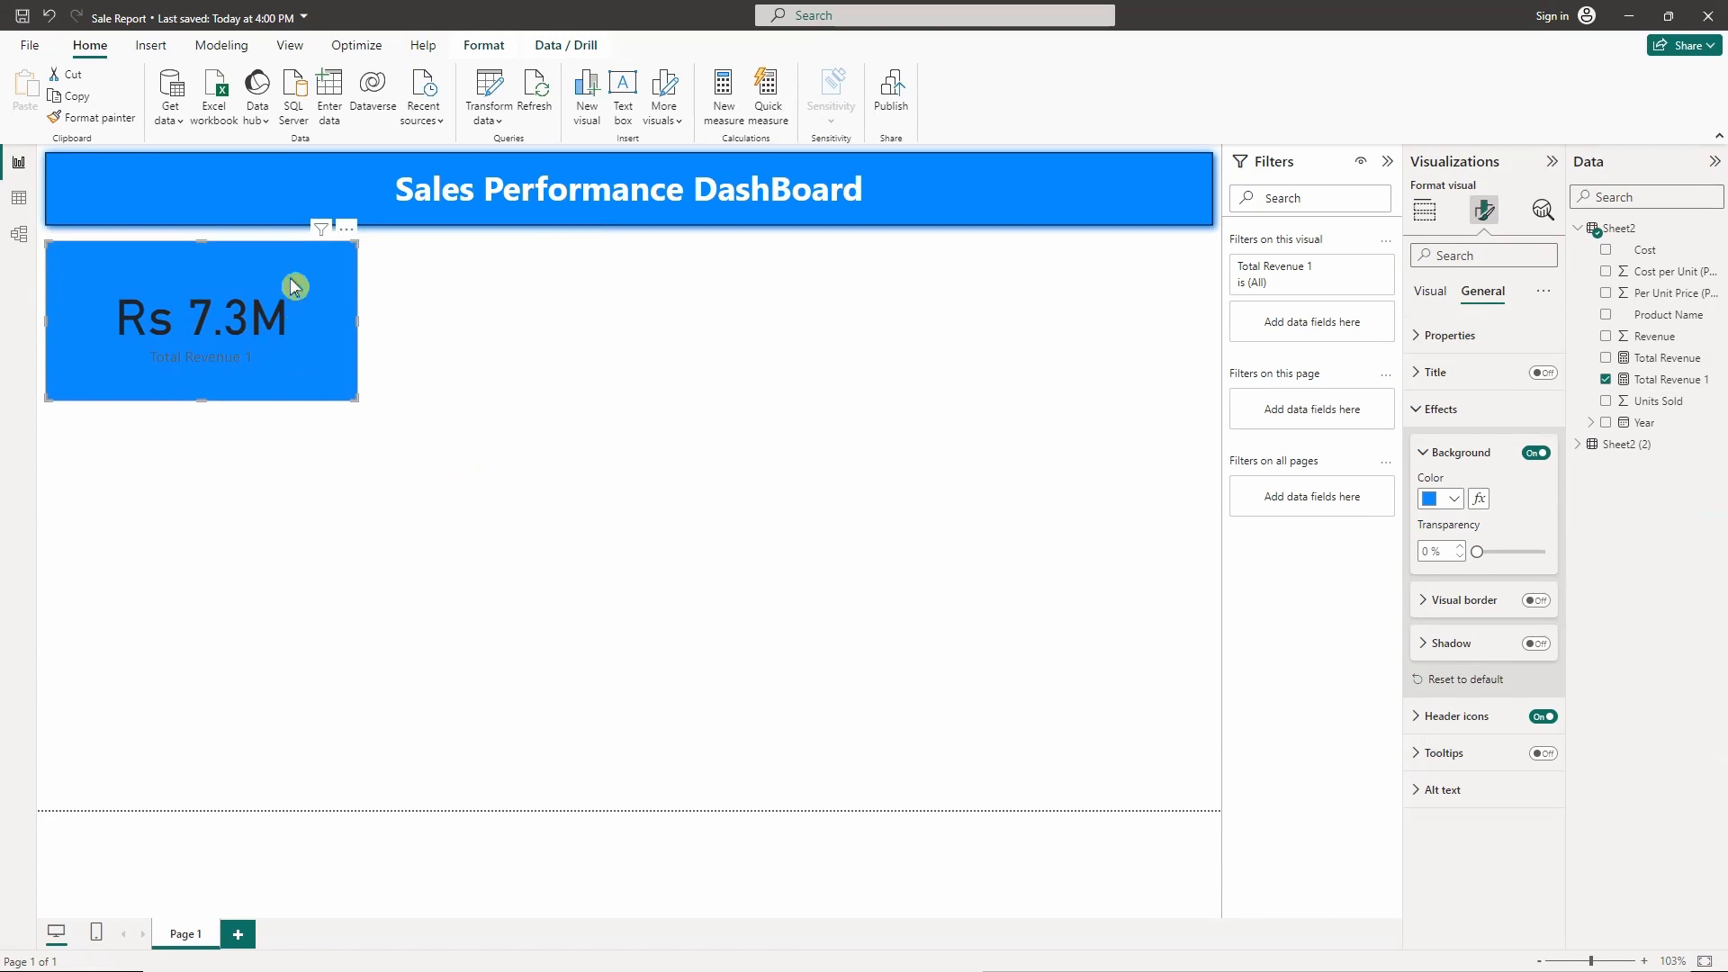
left_click(315, 286)
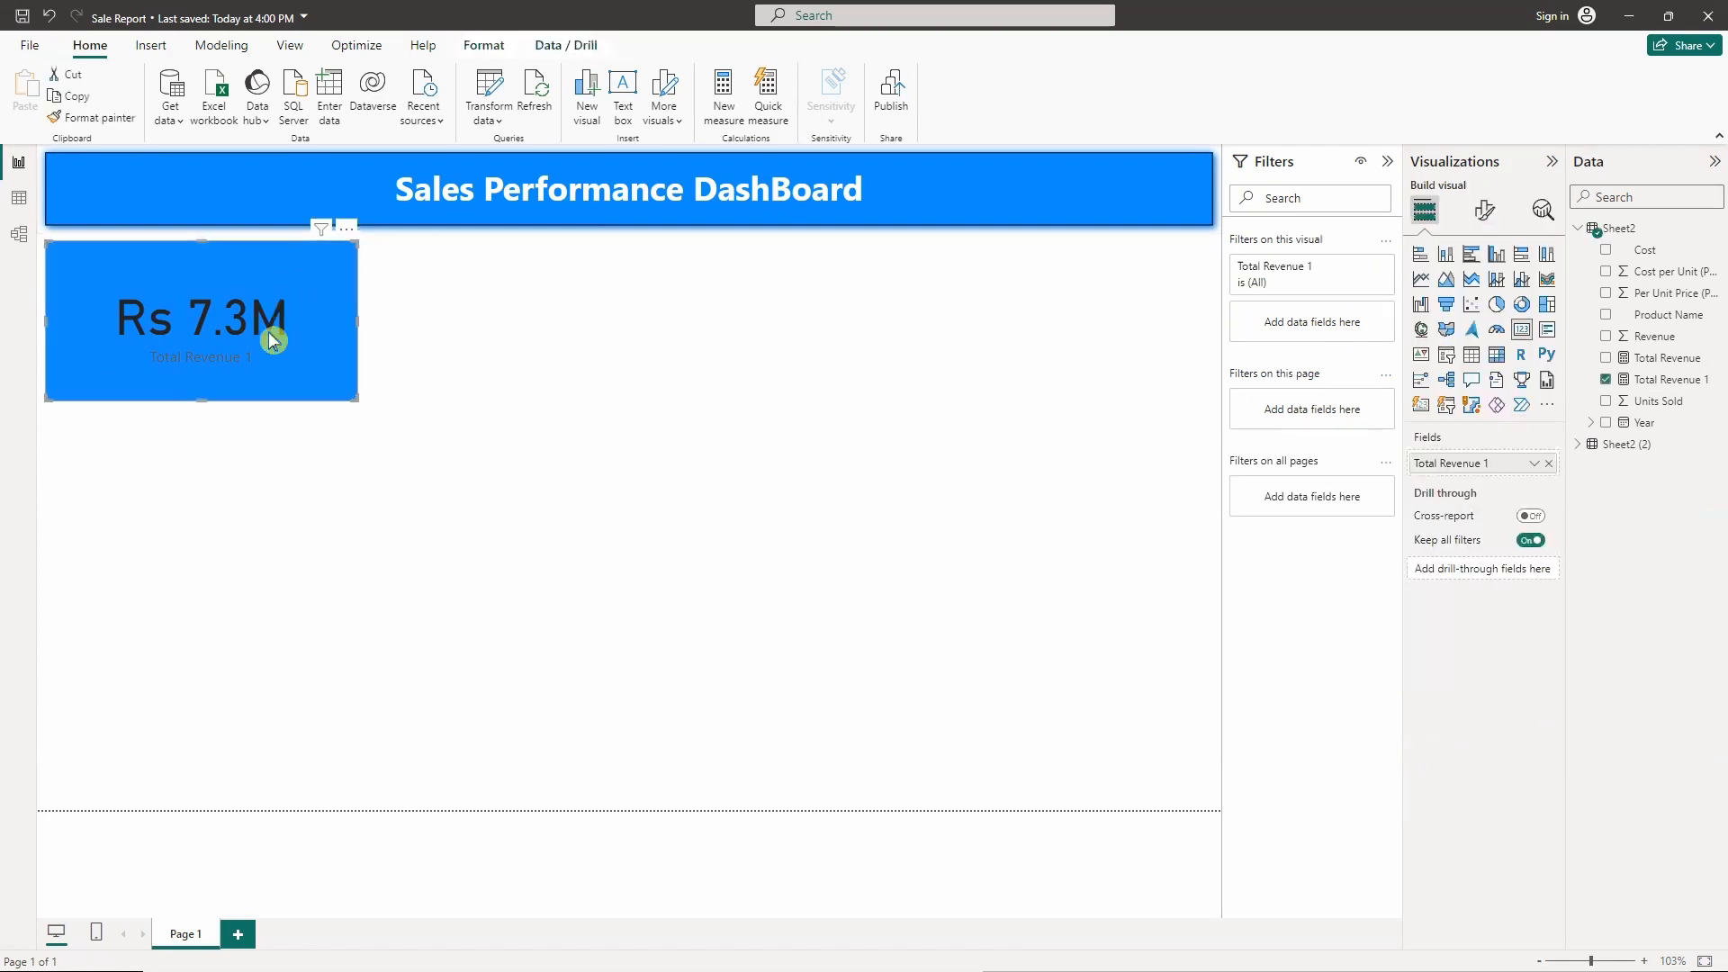
left_click(1487, 214)
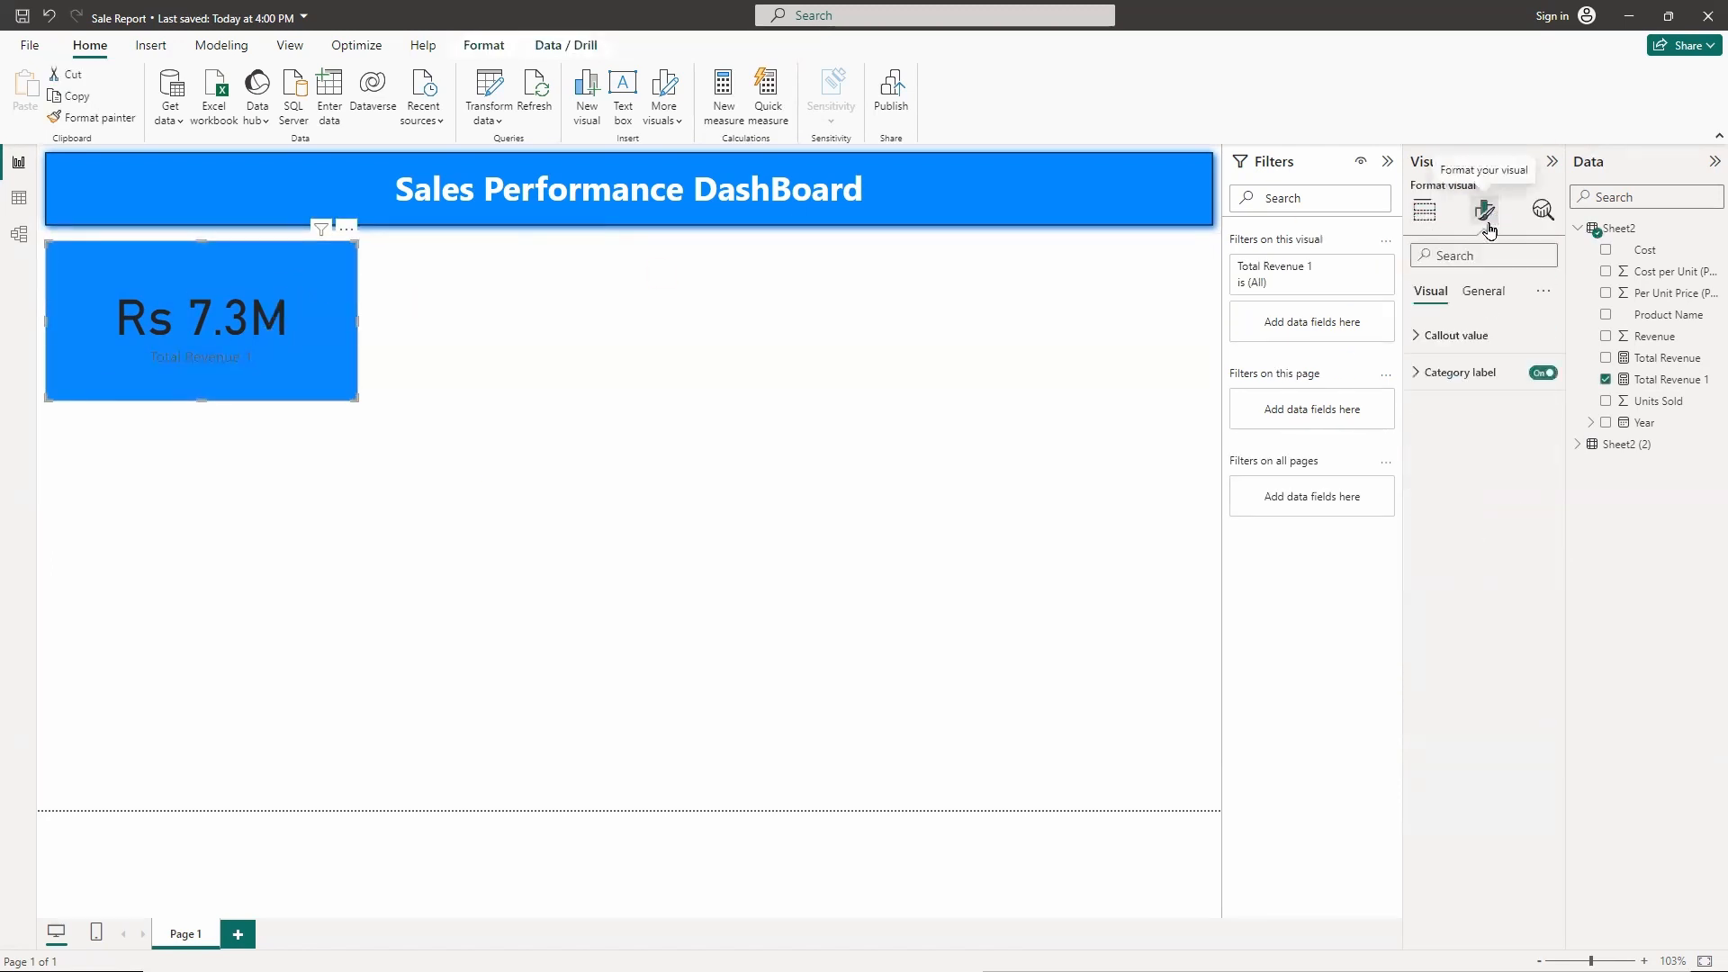
left_click(1483, 293)
left_click(1489, 407)
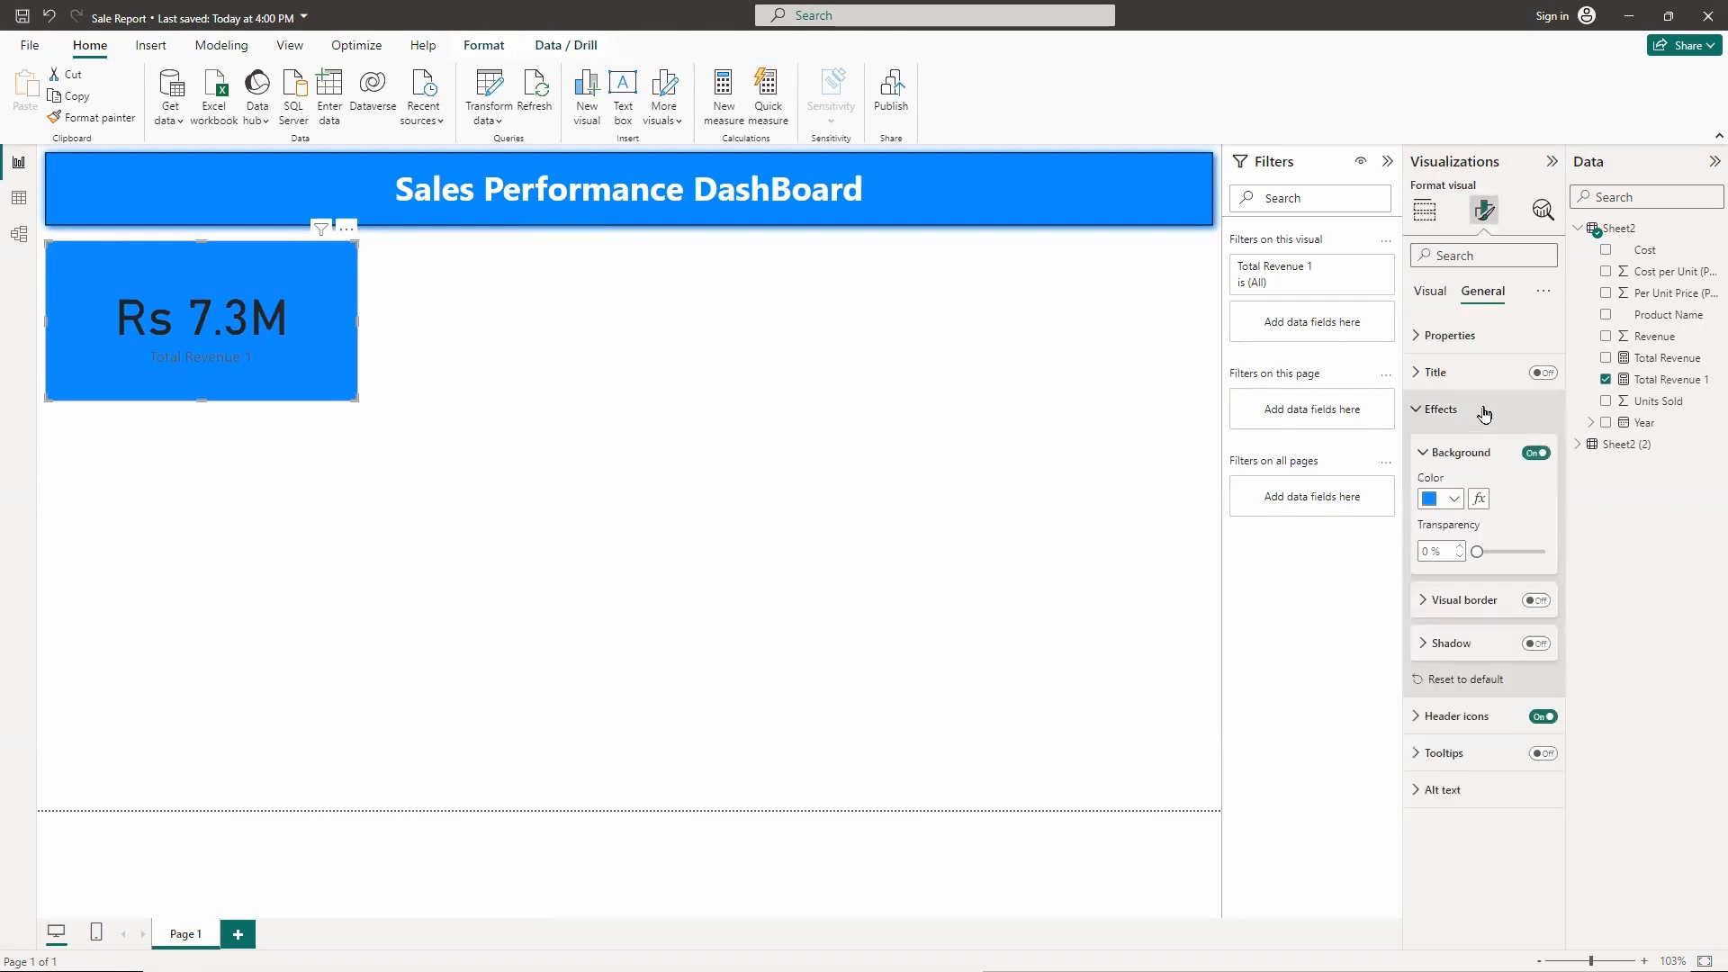
left_click(1535, 602)
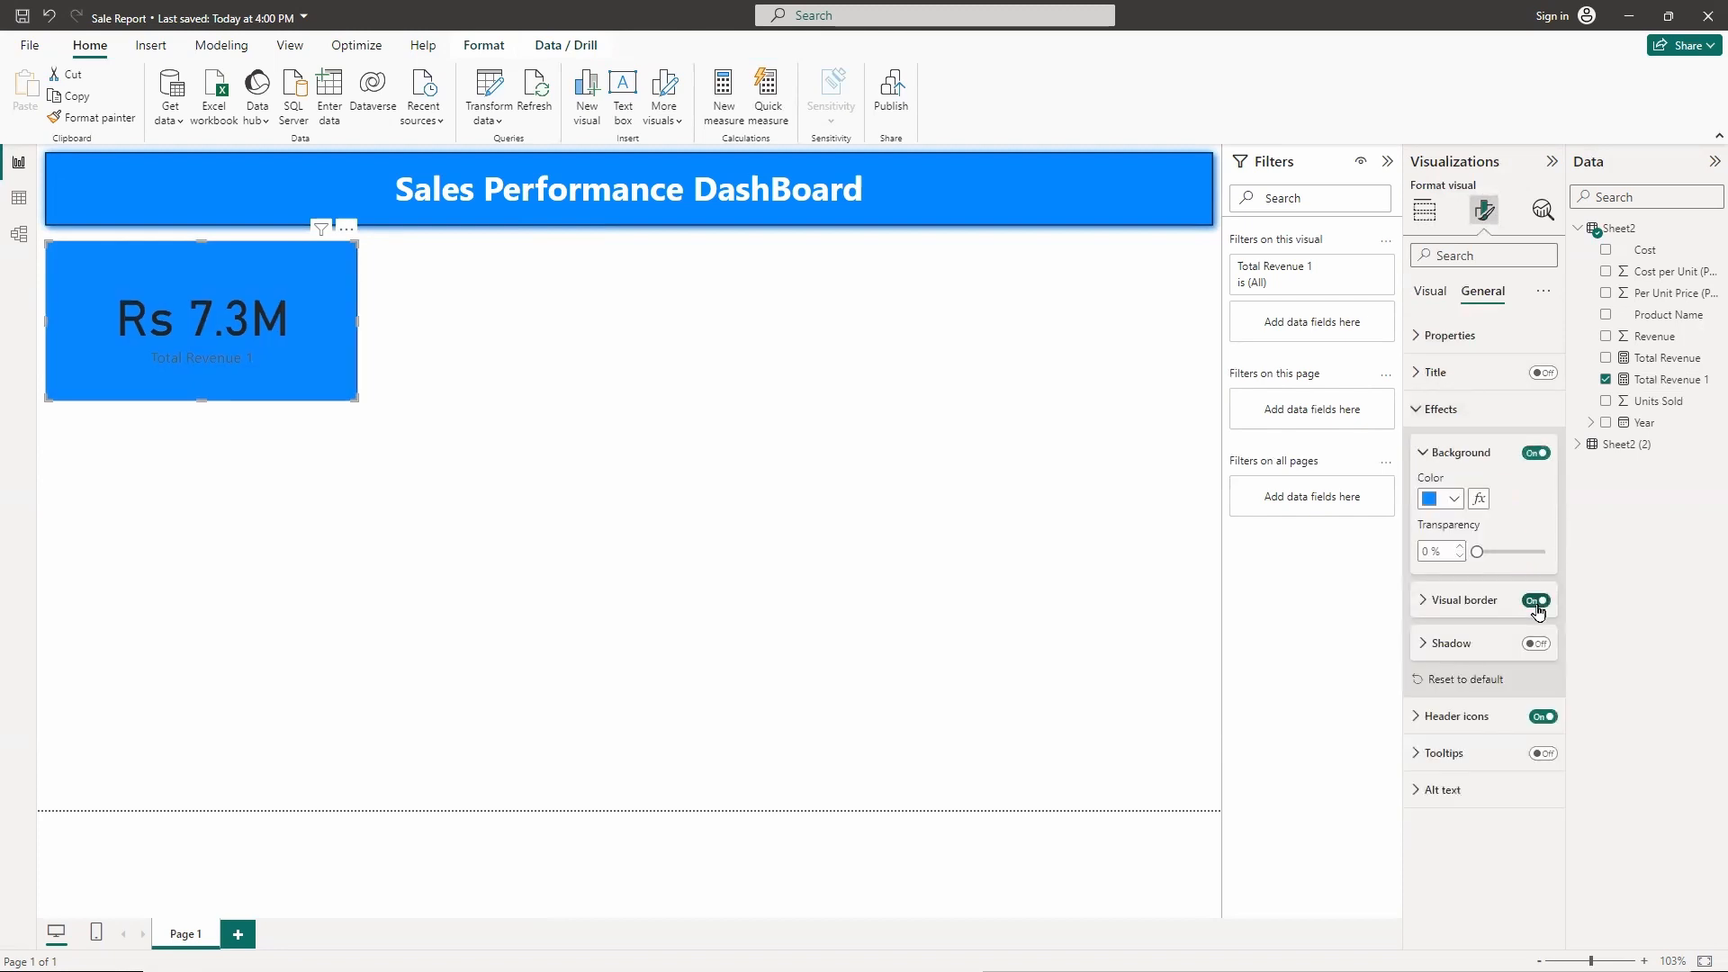
left_click(1537, 645)
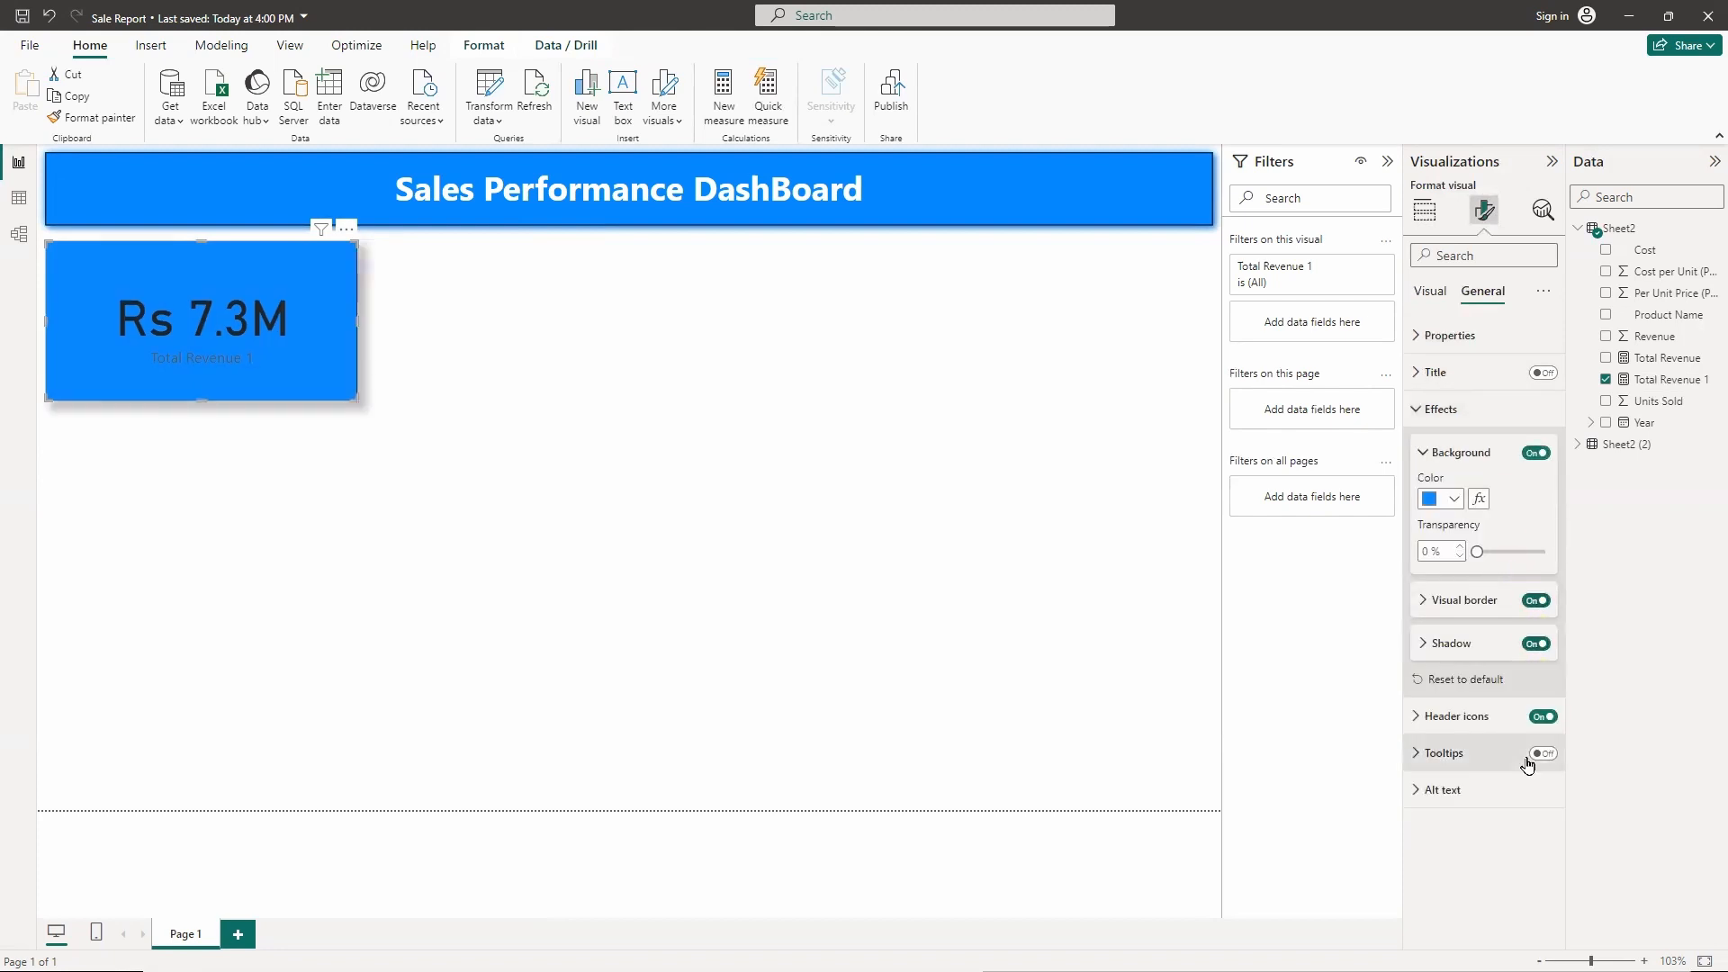
left_click(1463, 336)
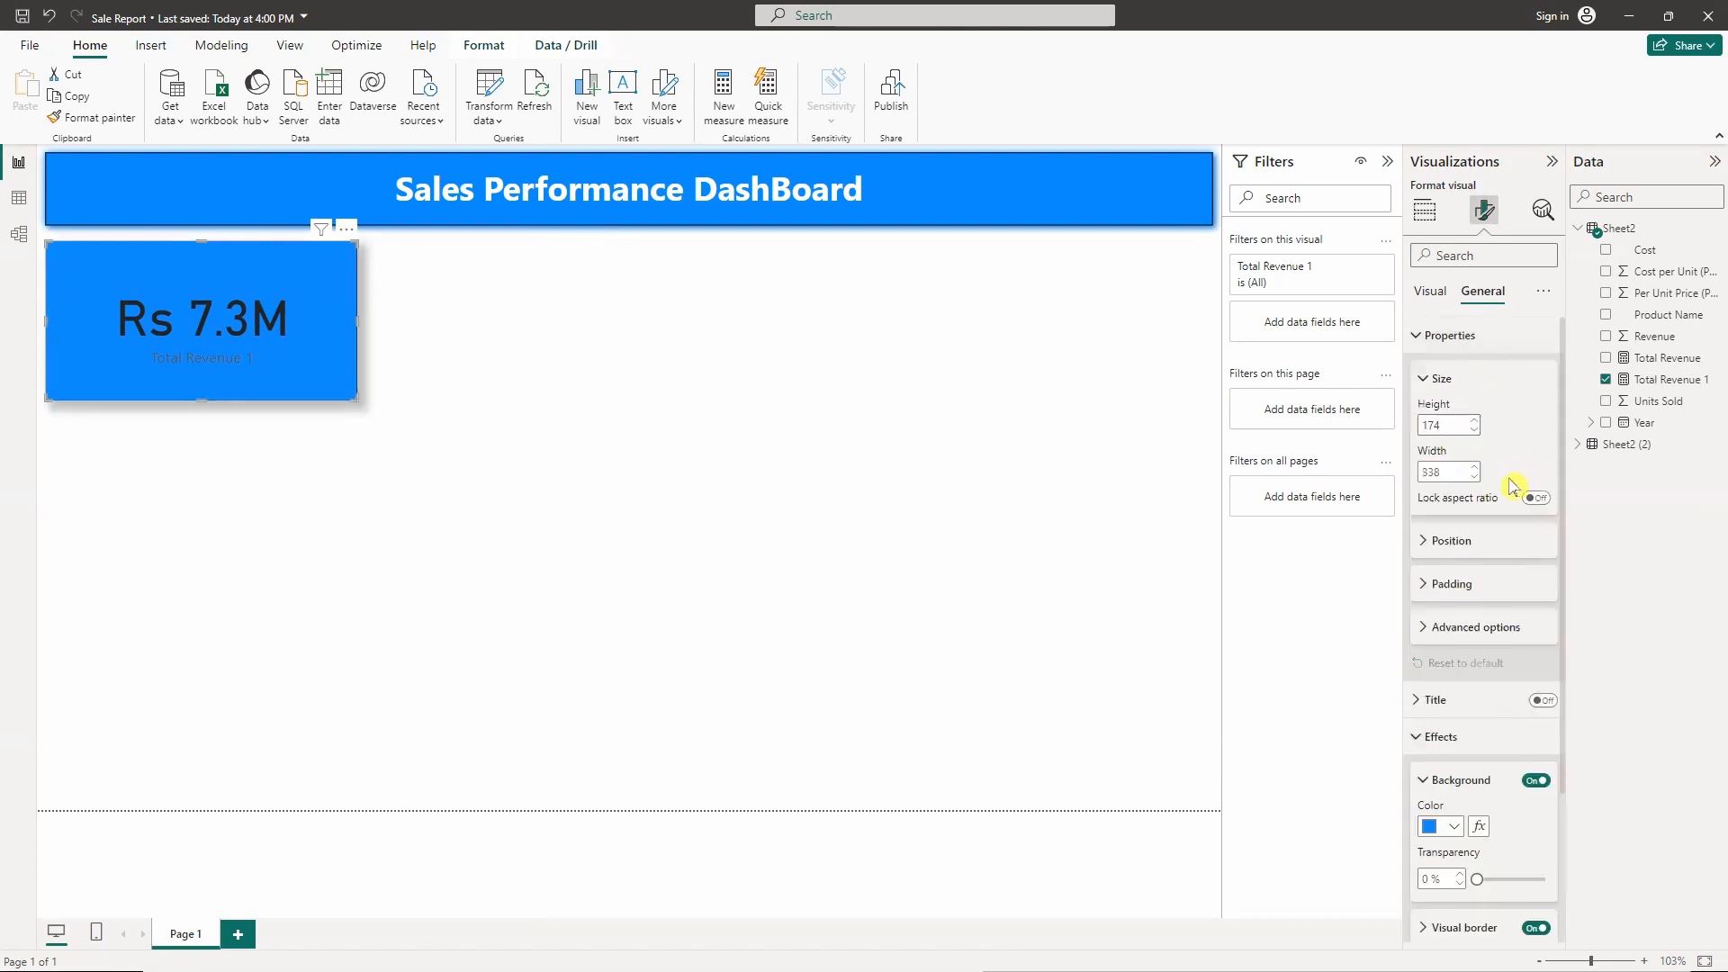
scroll(1509, 493, "down", 2)
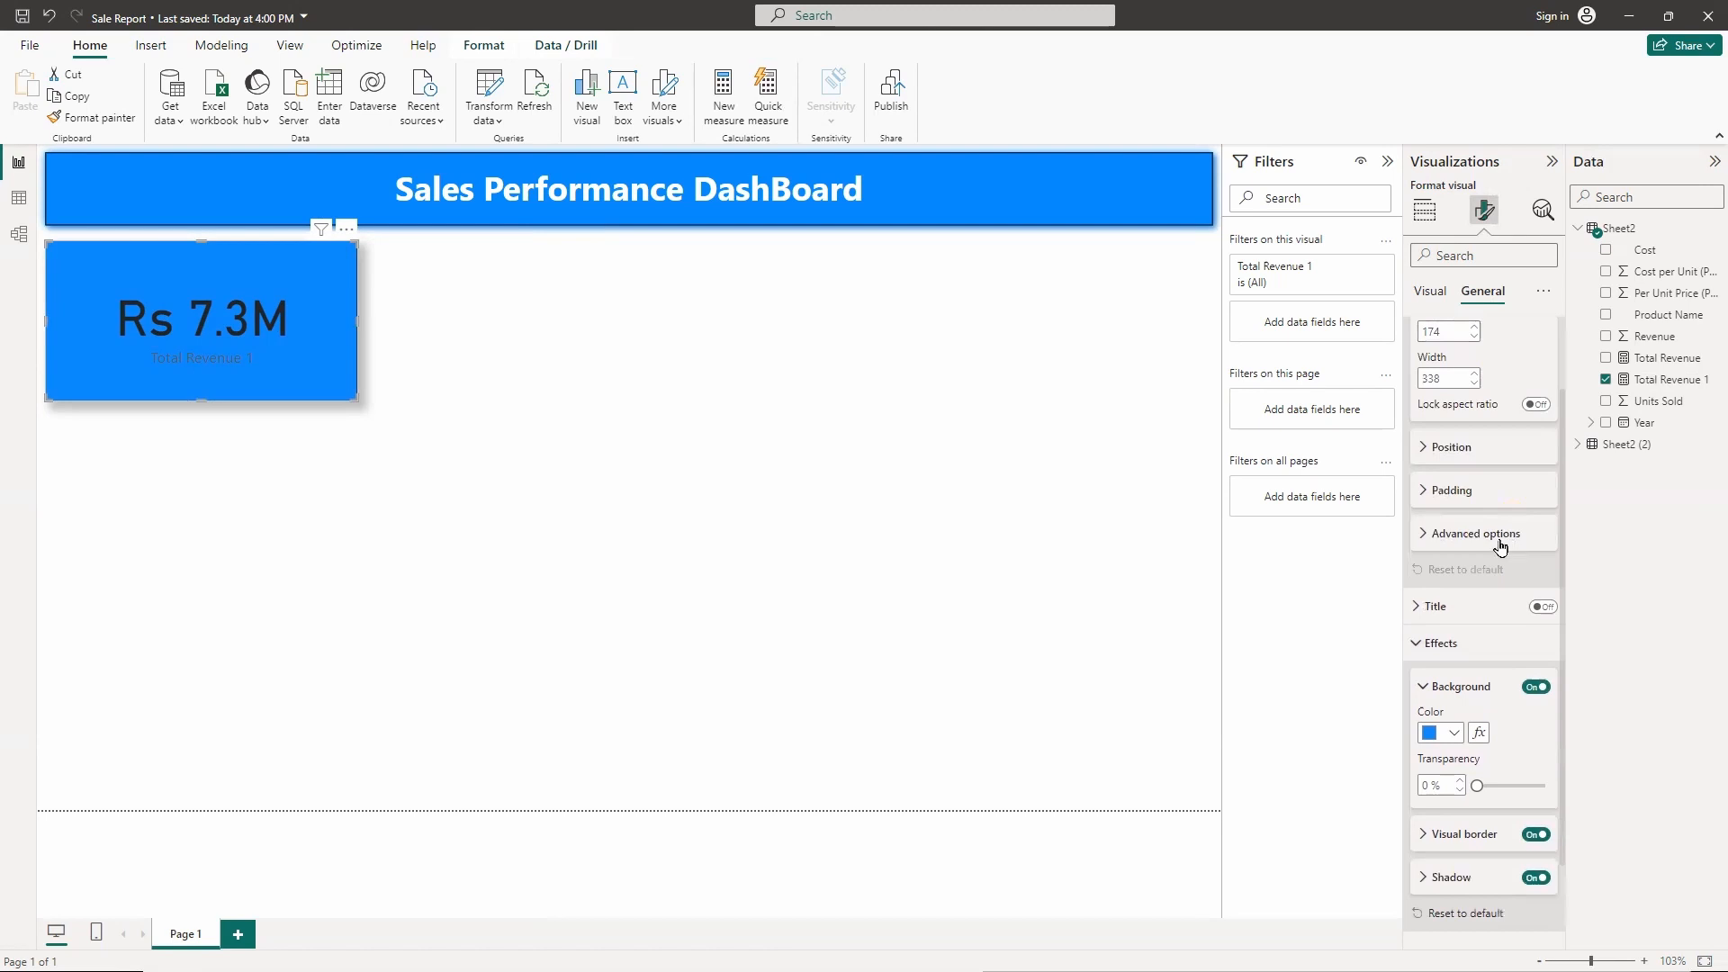
left_click(1484, 641)
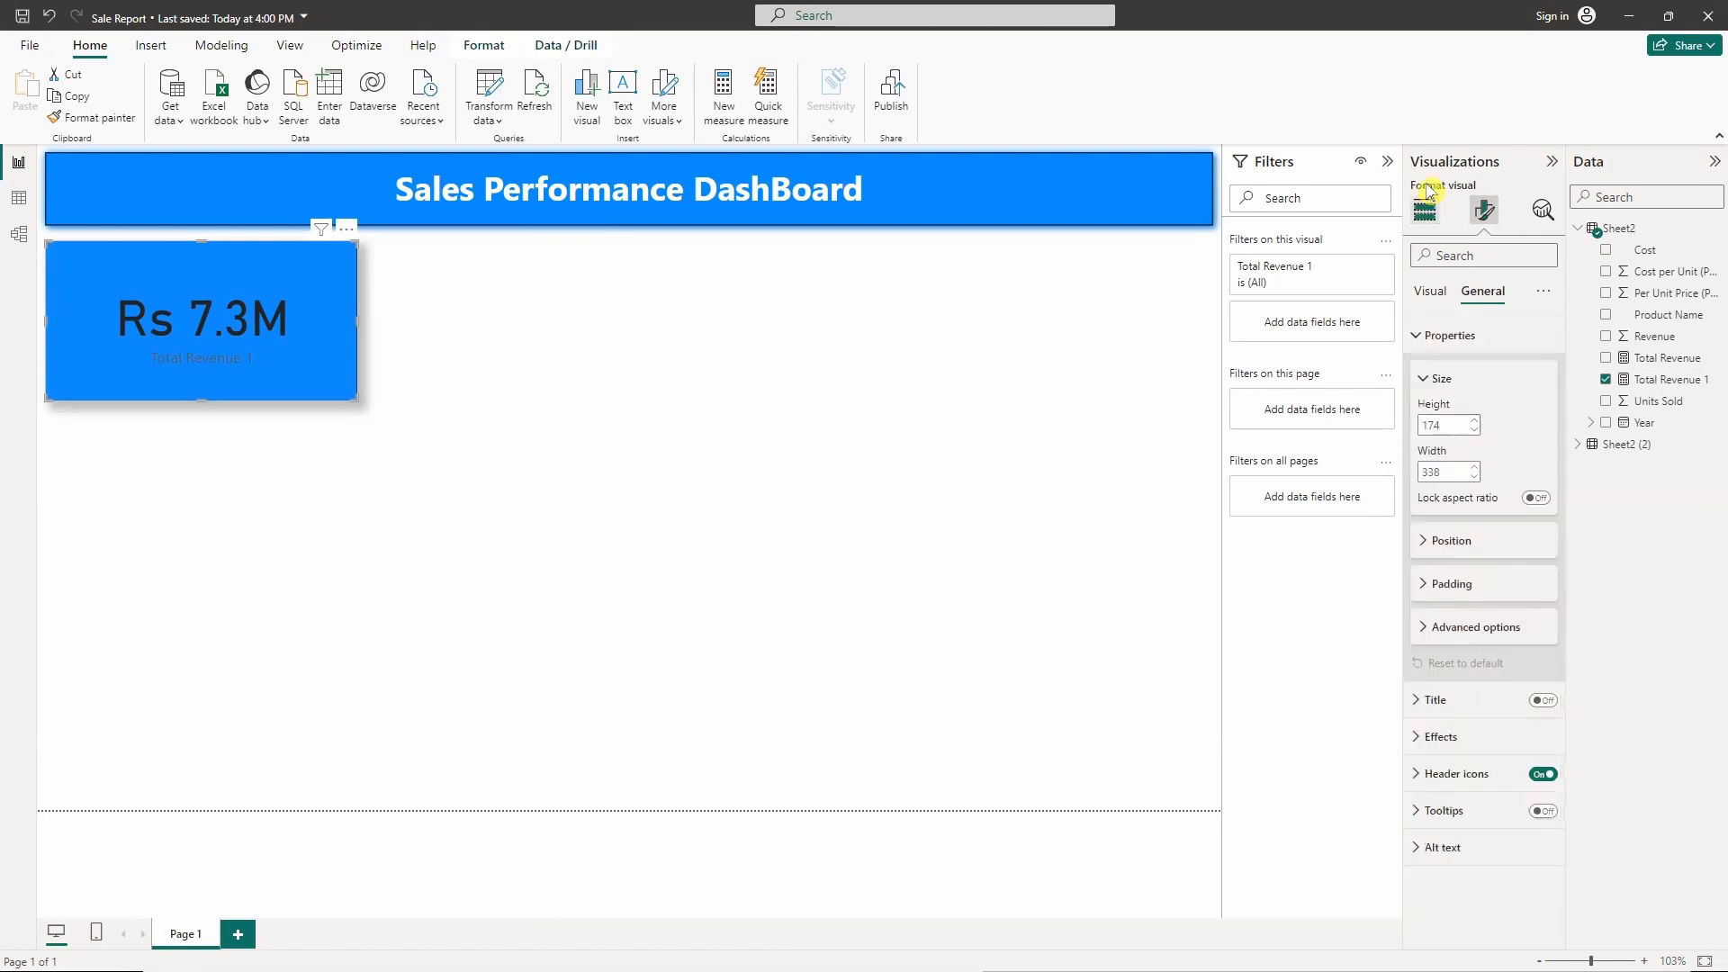
- Color the Total Revenue 1 card's callout value white
left_click(1429, 291)
left_click(1484, 338)
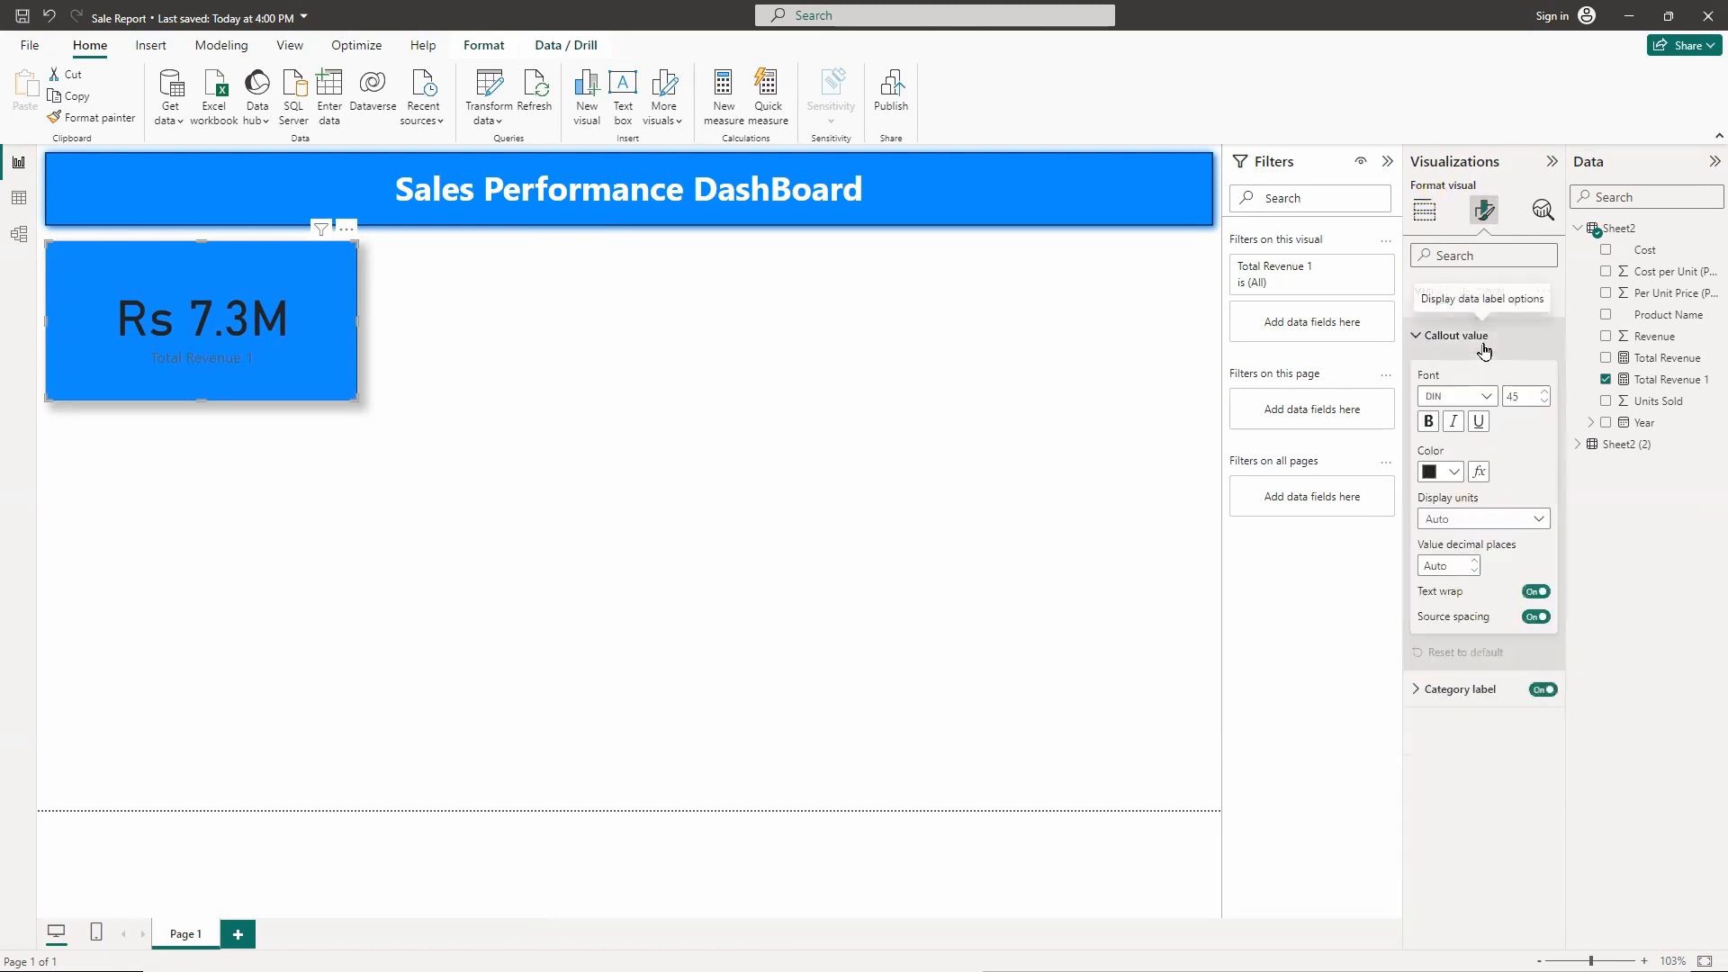
left_click(1456, 475)
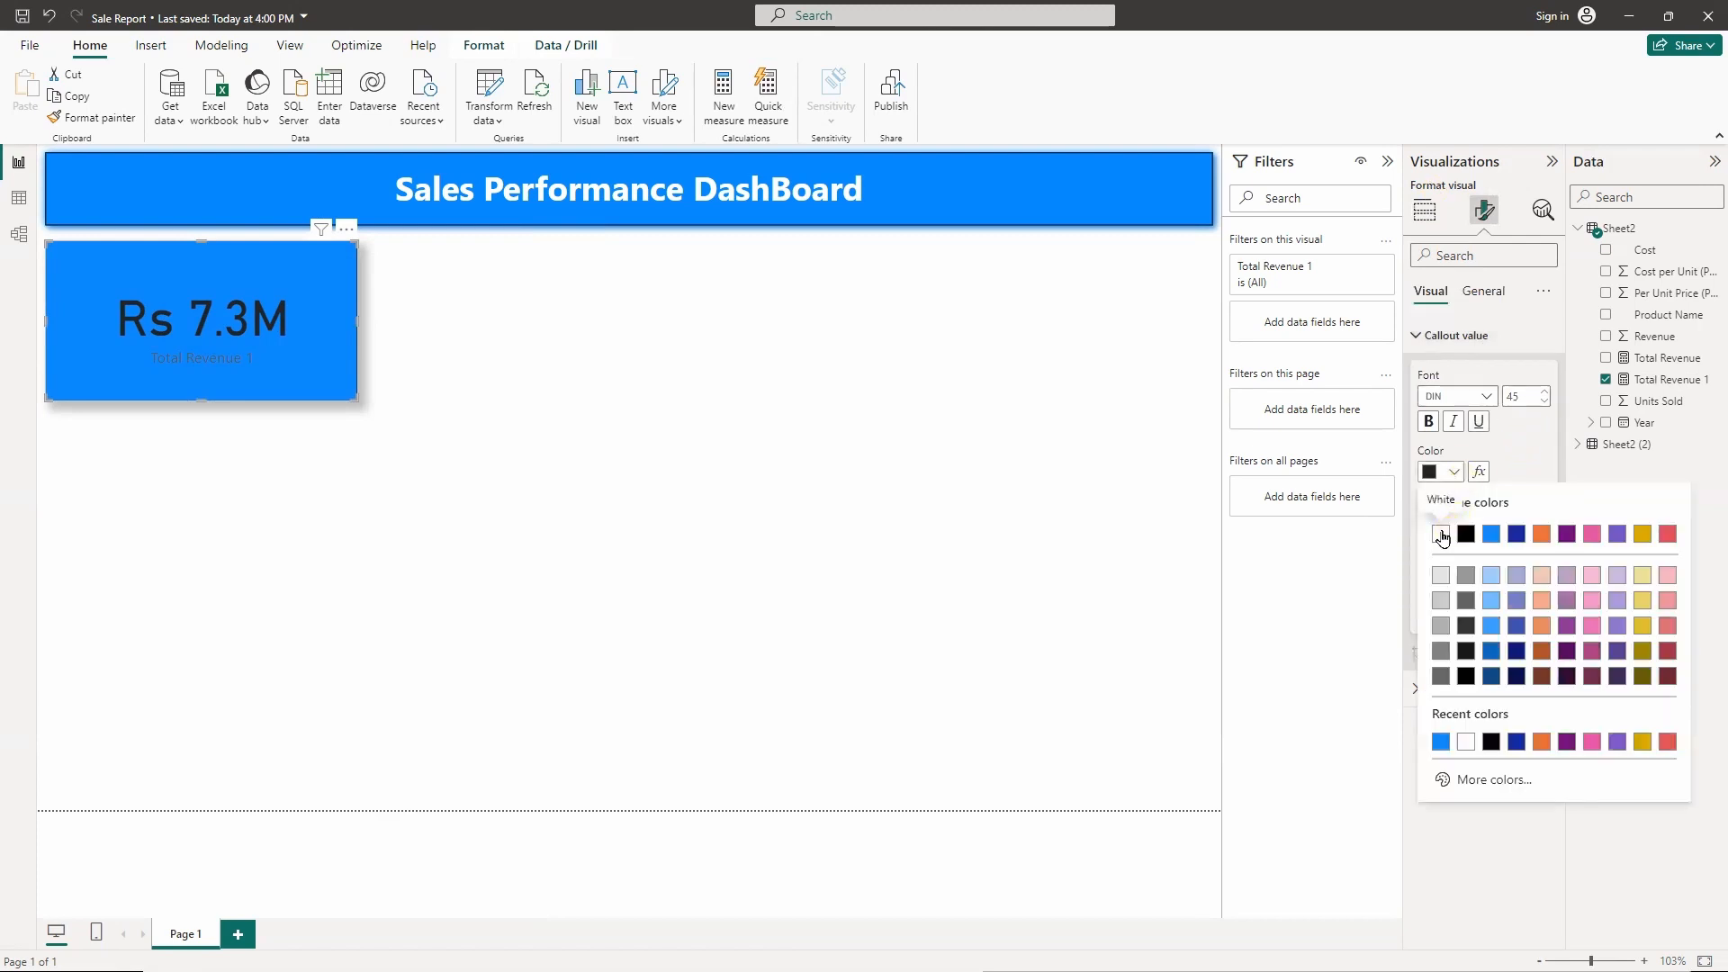
left_click(1440, 538)
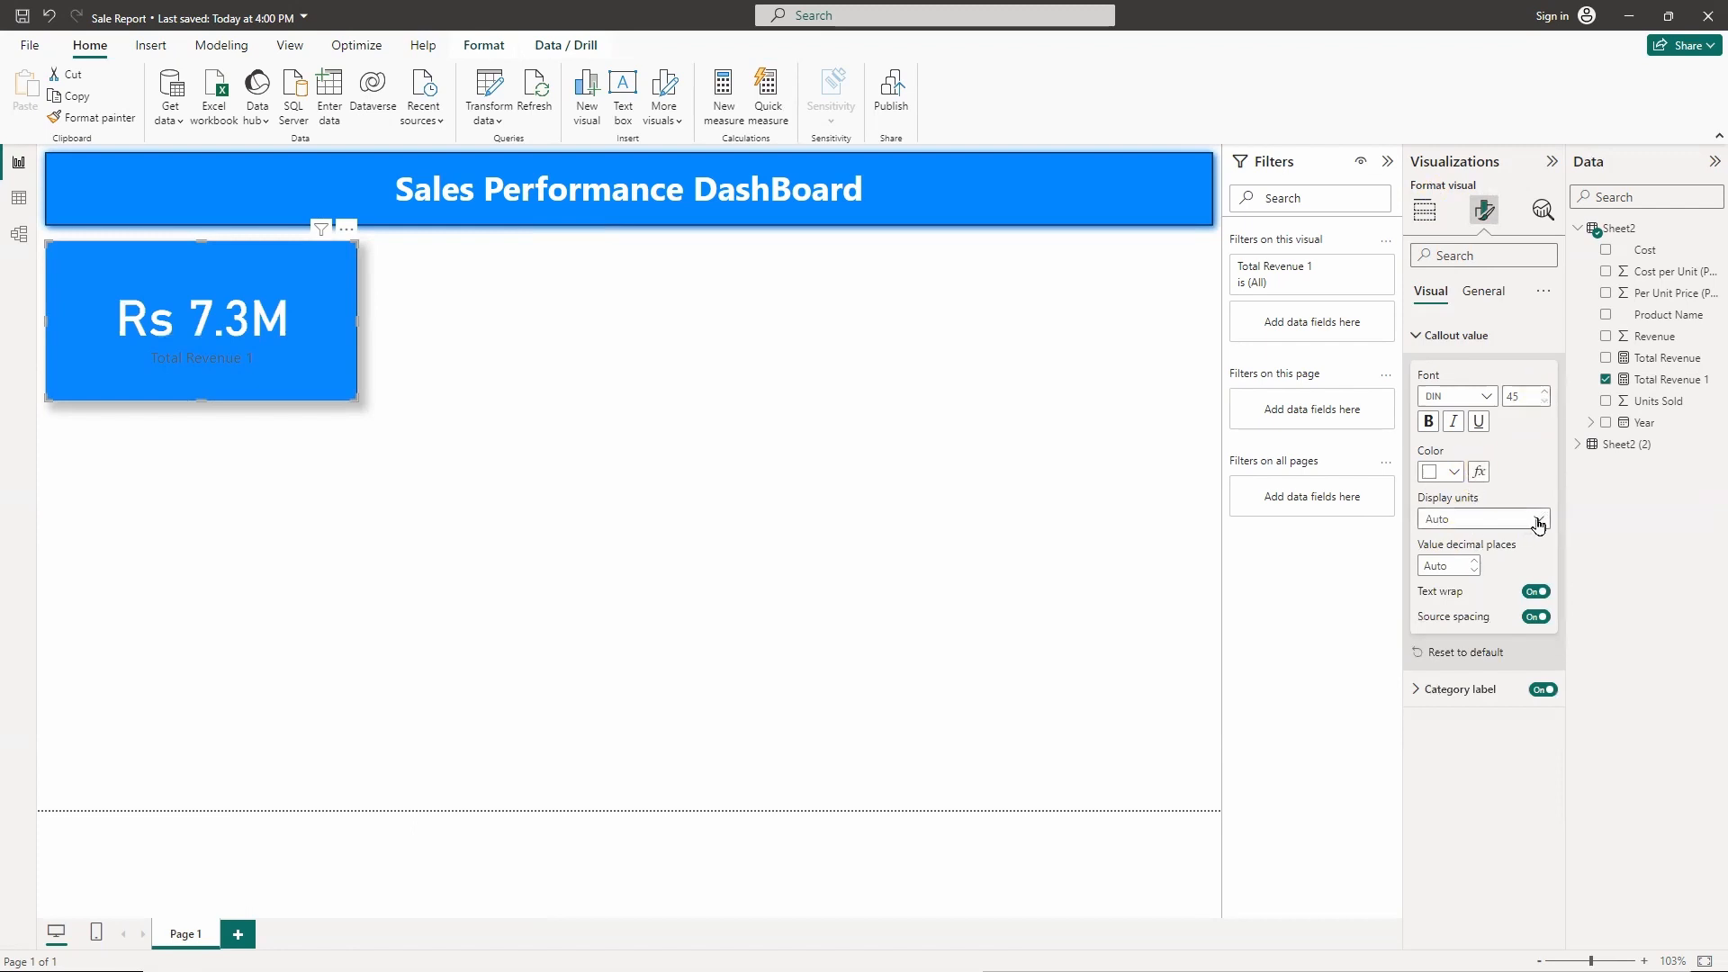
- Change the font of the card's callout value to Arial Black
left_click(1482, 403)
left_click(1482, 402)
left_click(1483, 402)
left_click(1476, 437)
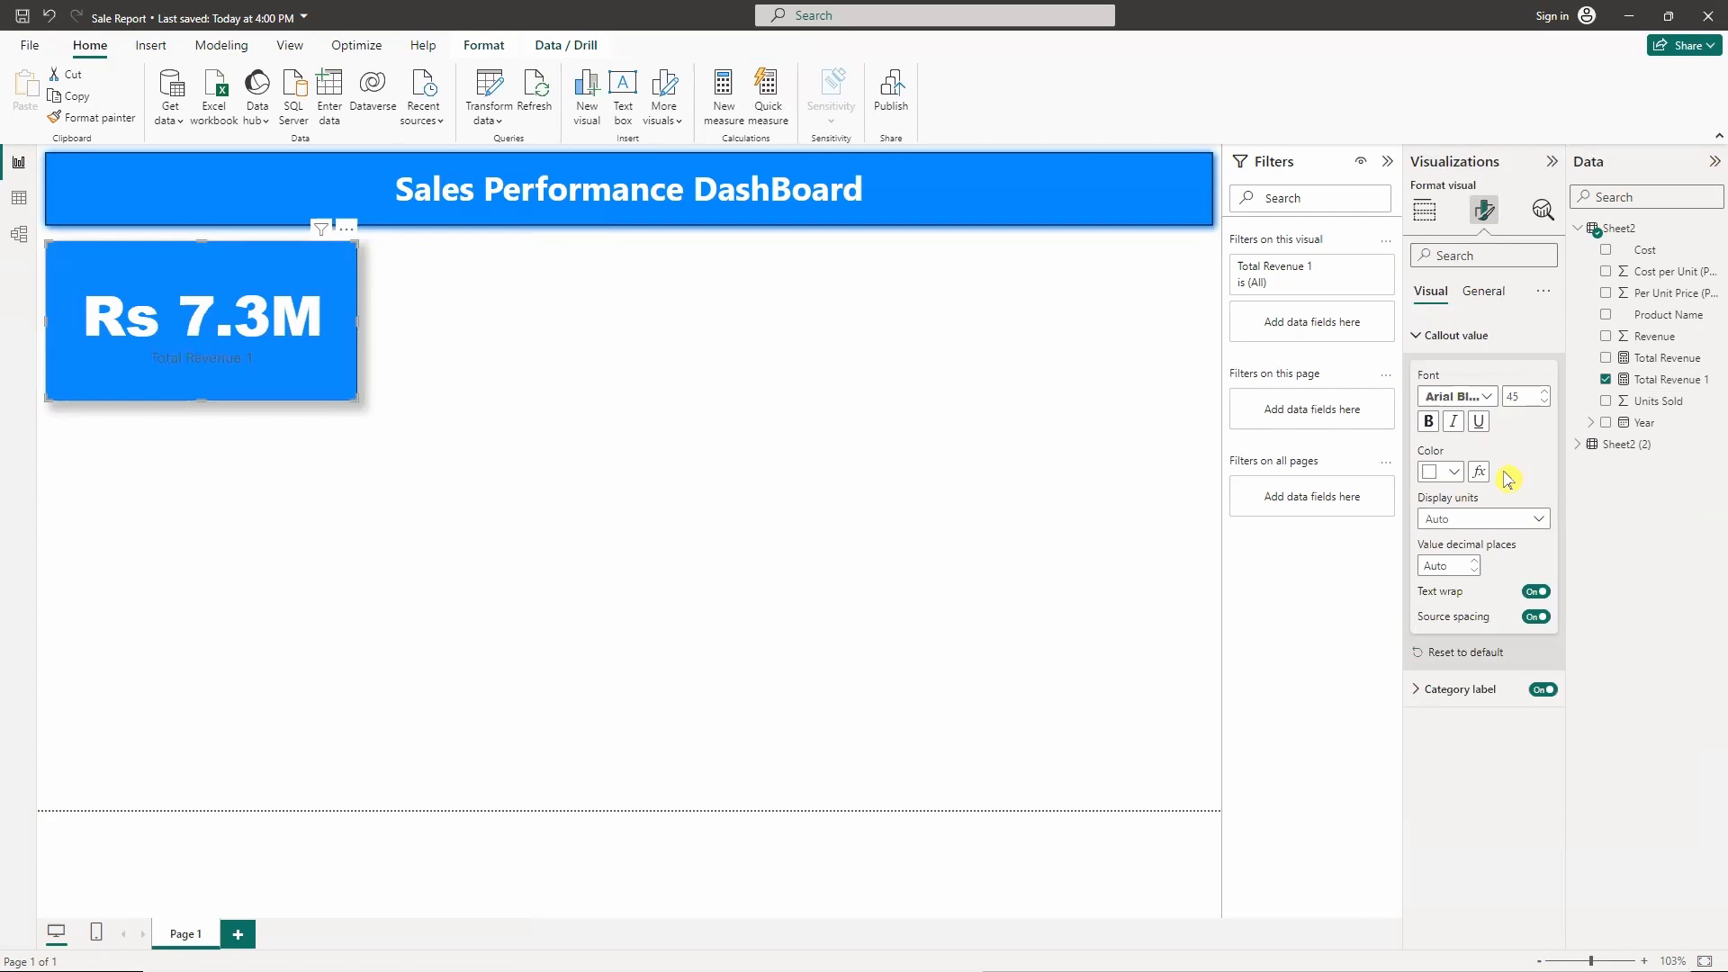
left_click(1530, 522)
left_click(1530, 522)
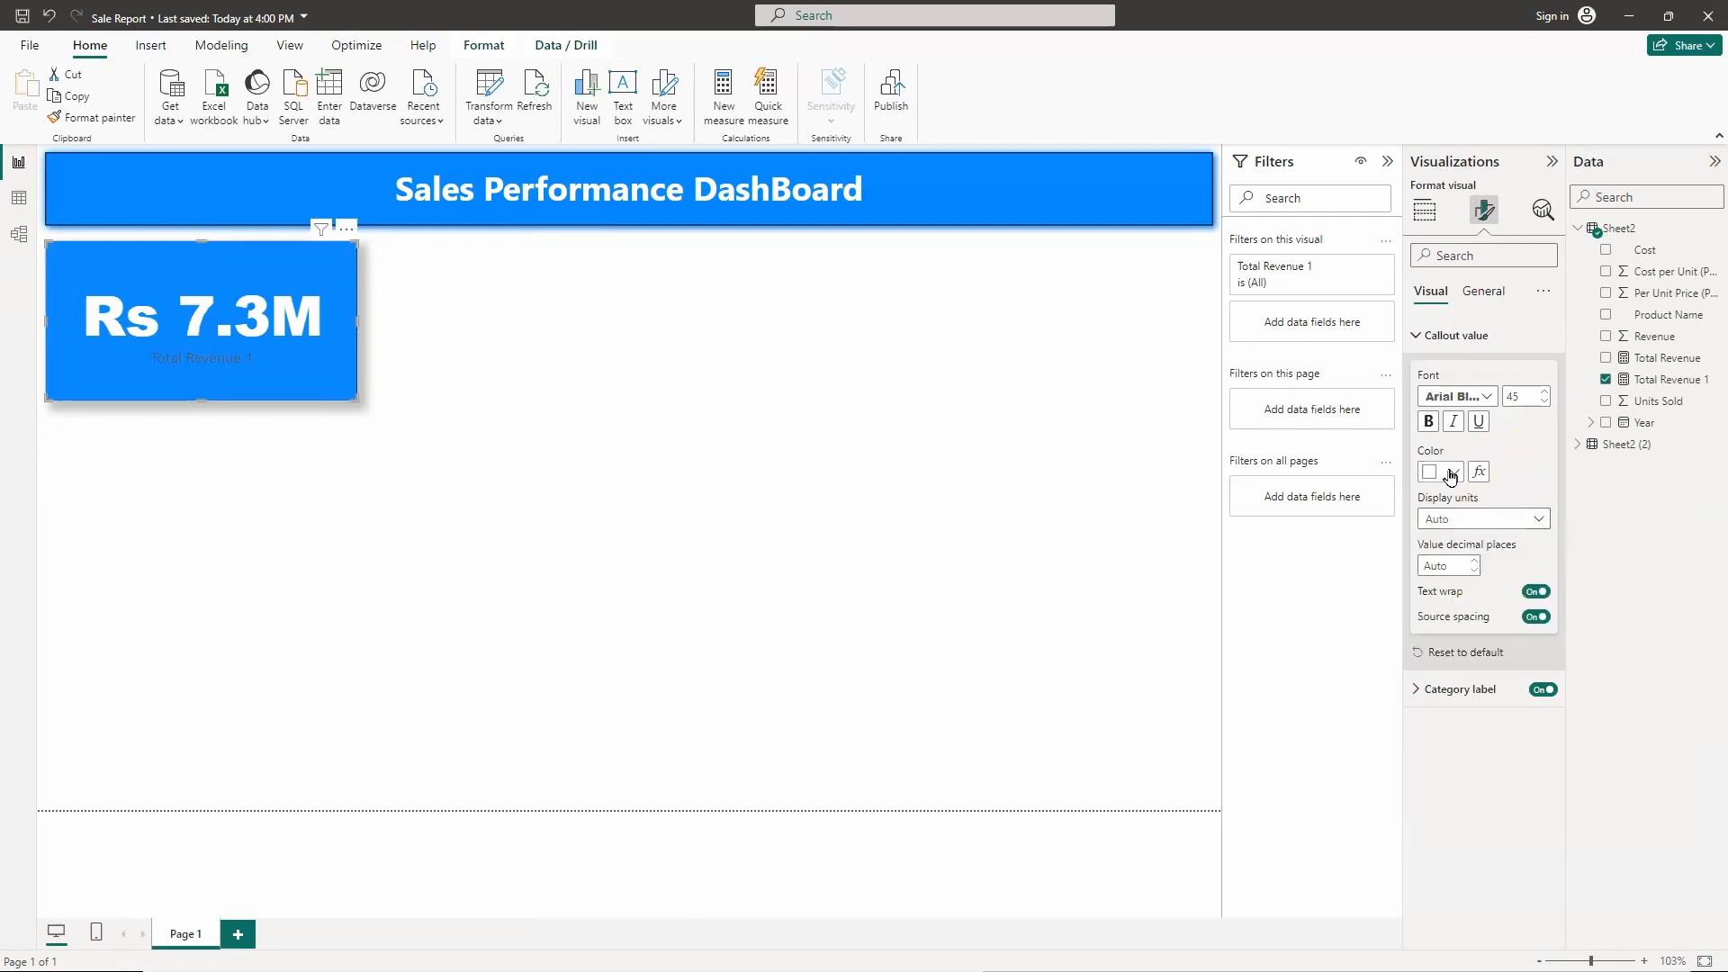
- Color the Total Revenue 1 card's category label white
left_click(1485, 691)
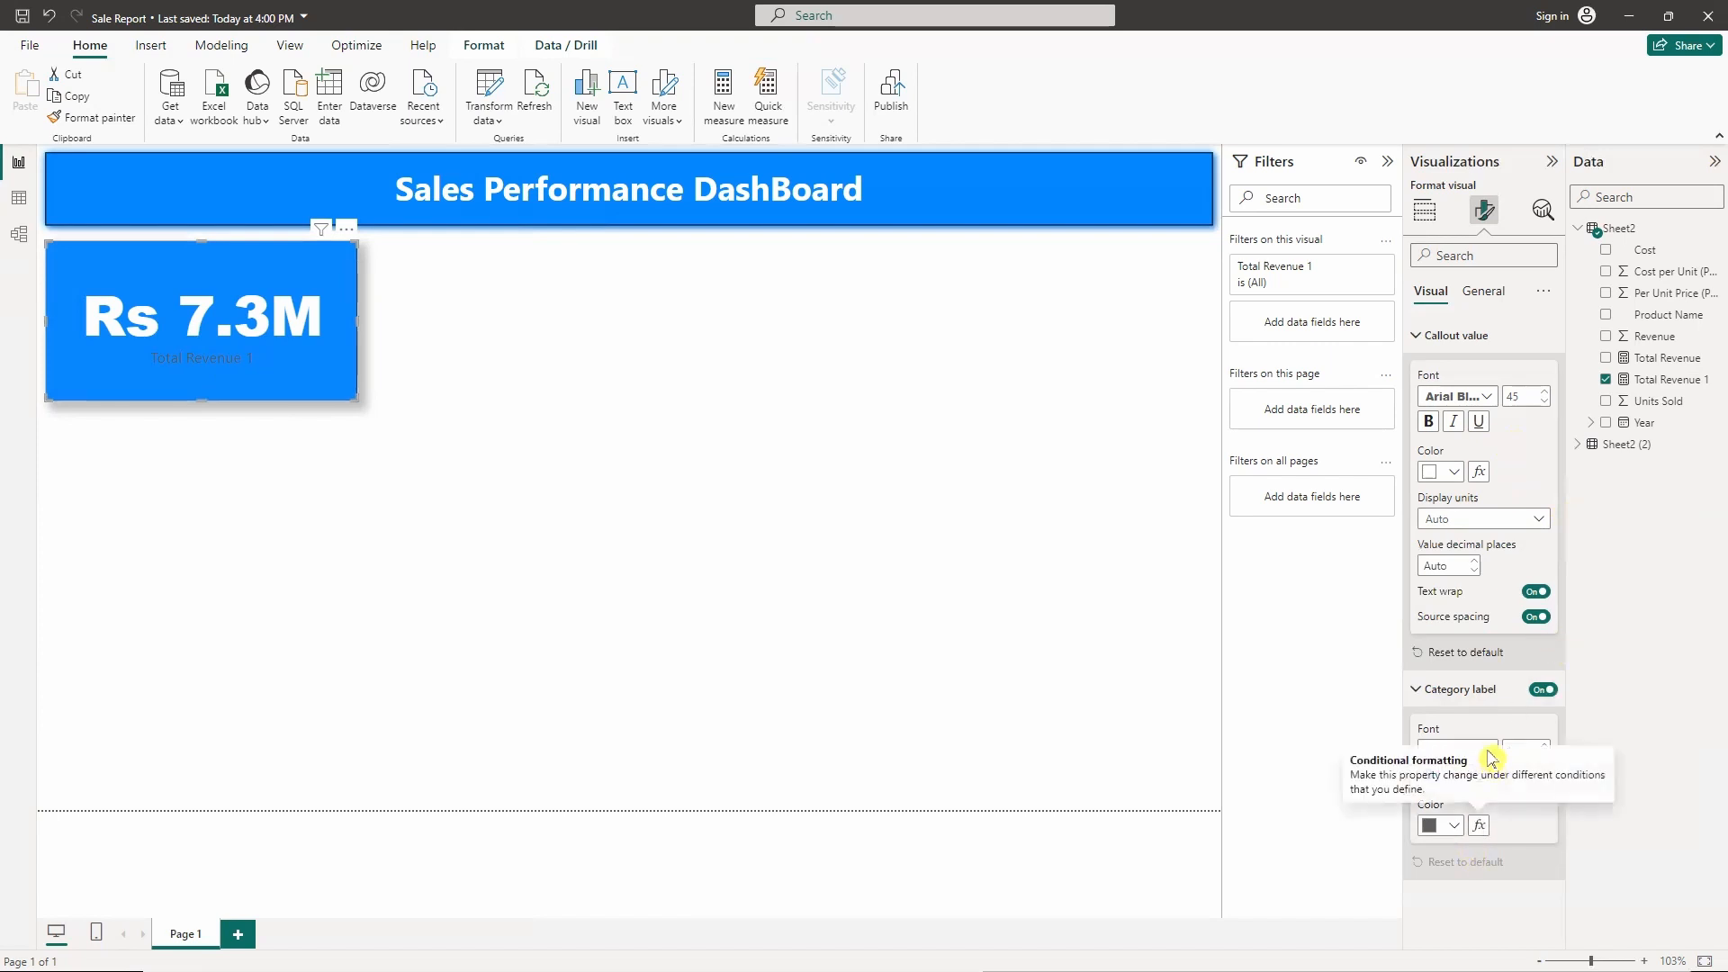
left_click(1443, 826)
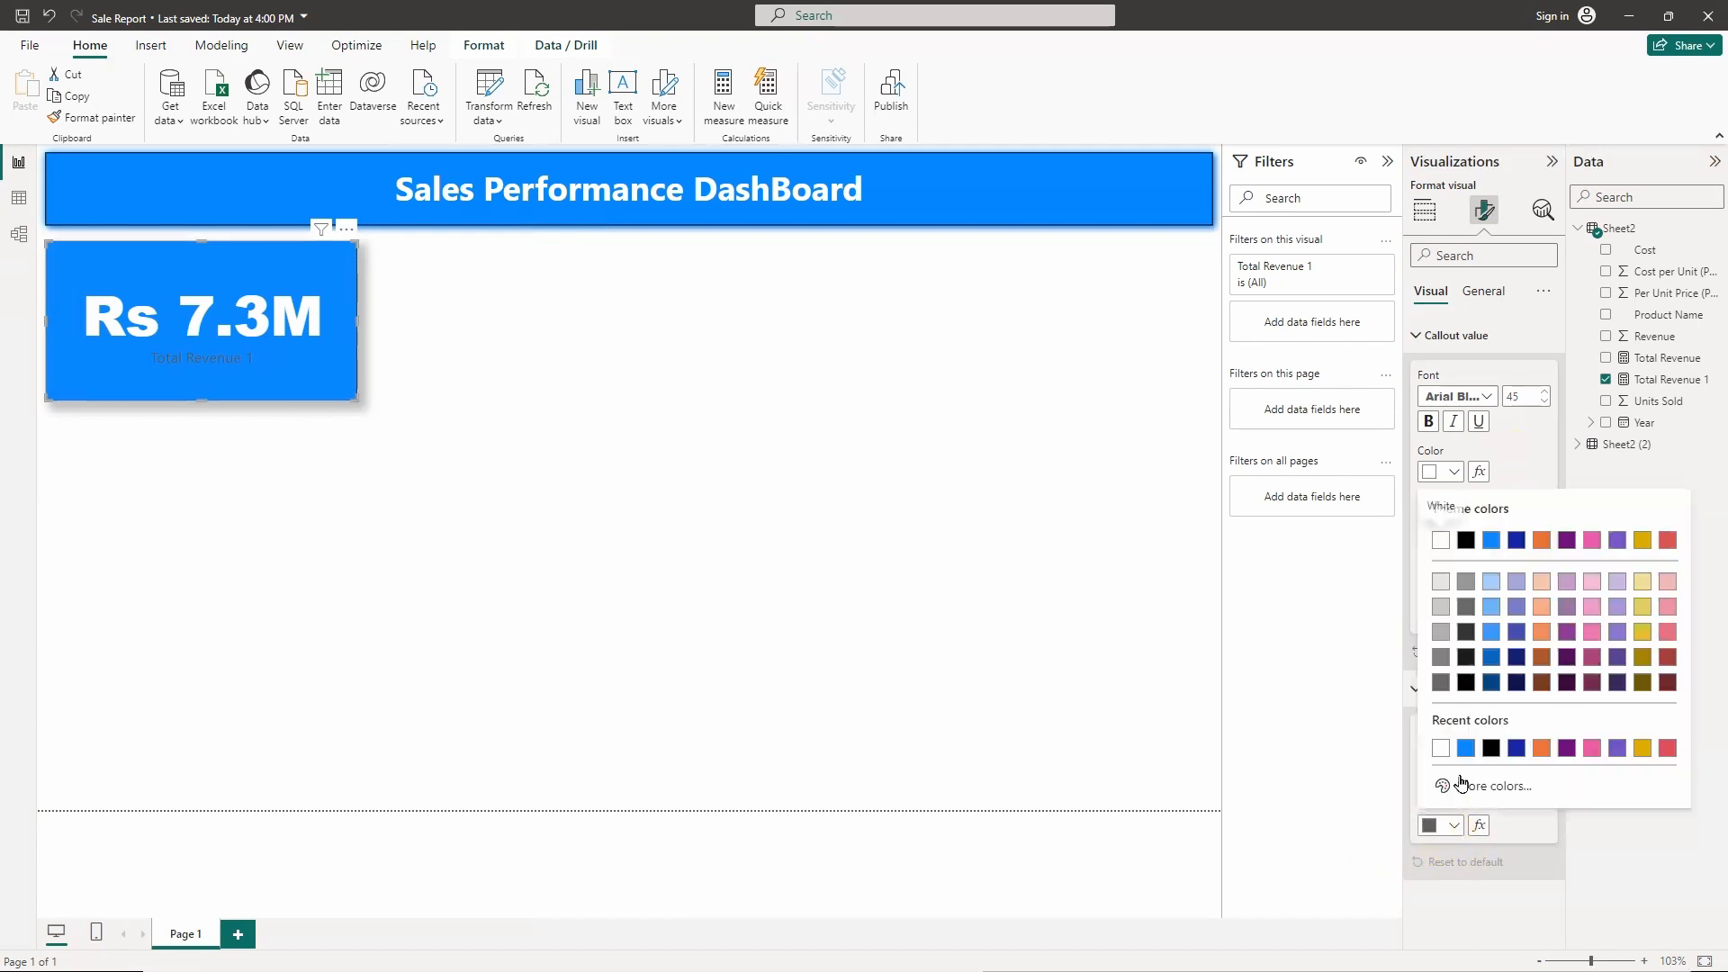
left_click(1441, 748)
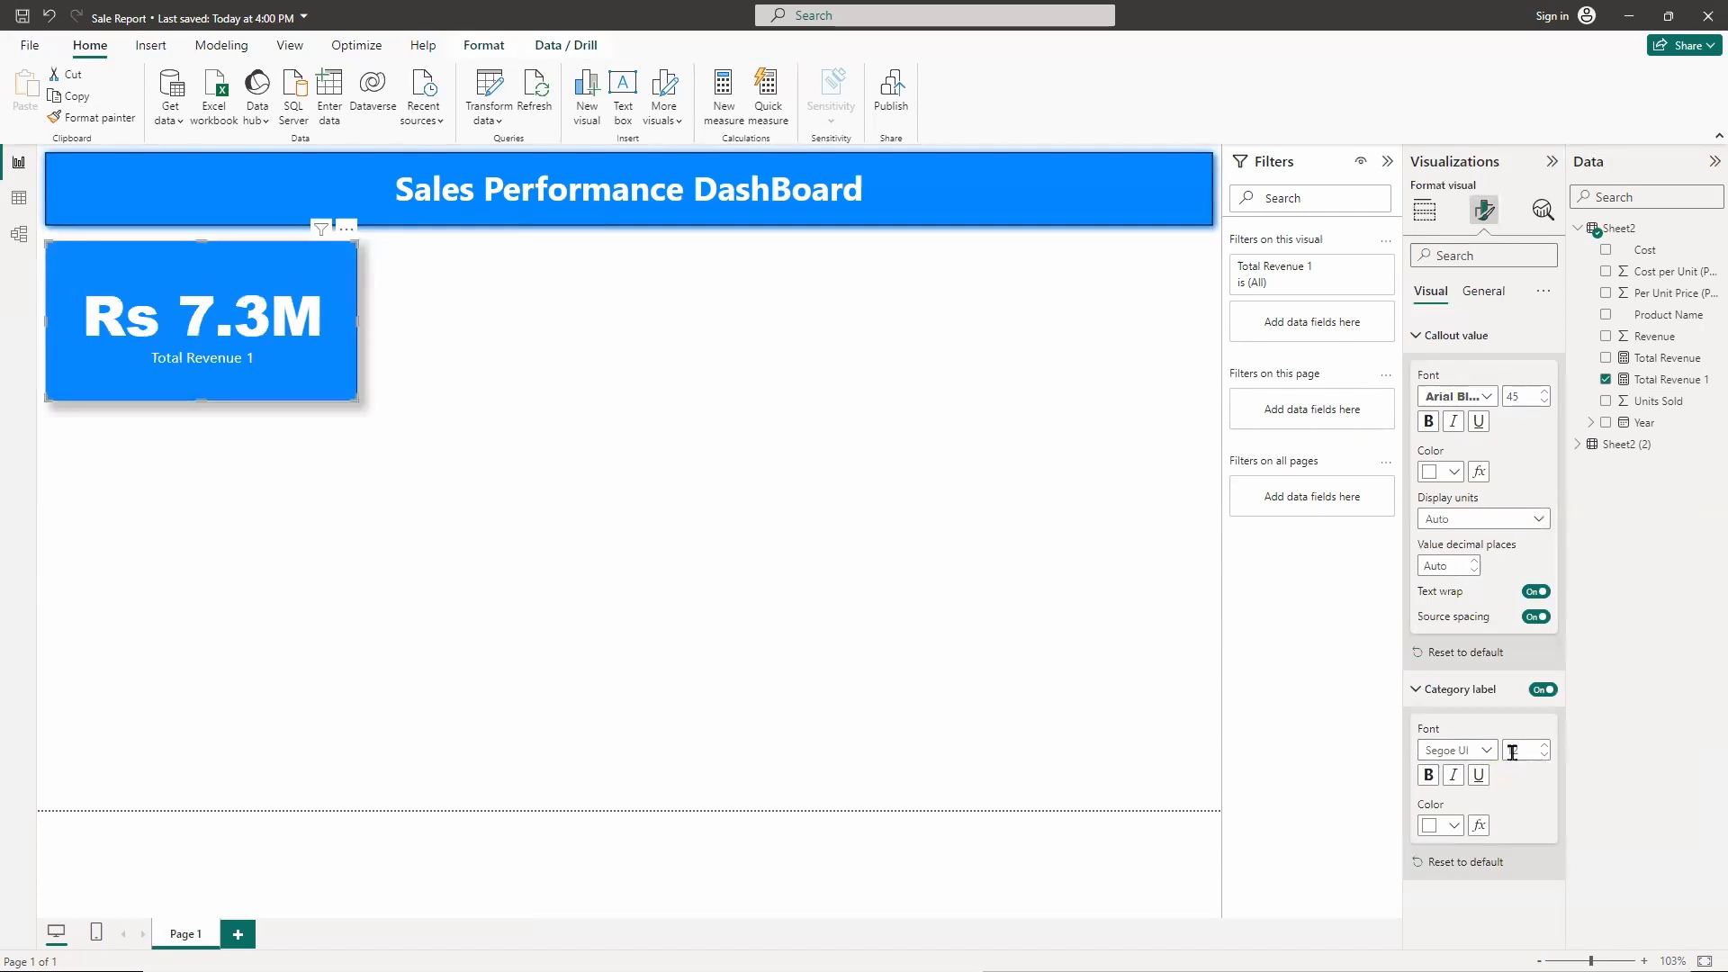
- Set the category label's font to Segoe UI Bold at size 16 and nudge the card up toward the title banner
left_click(1482, 750)
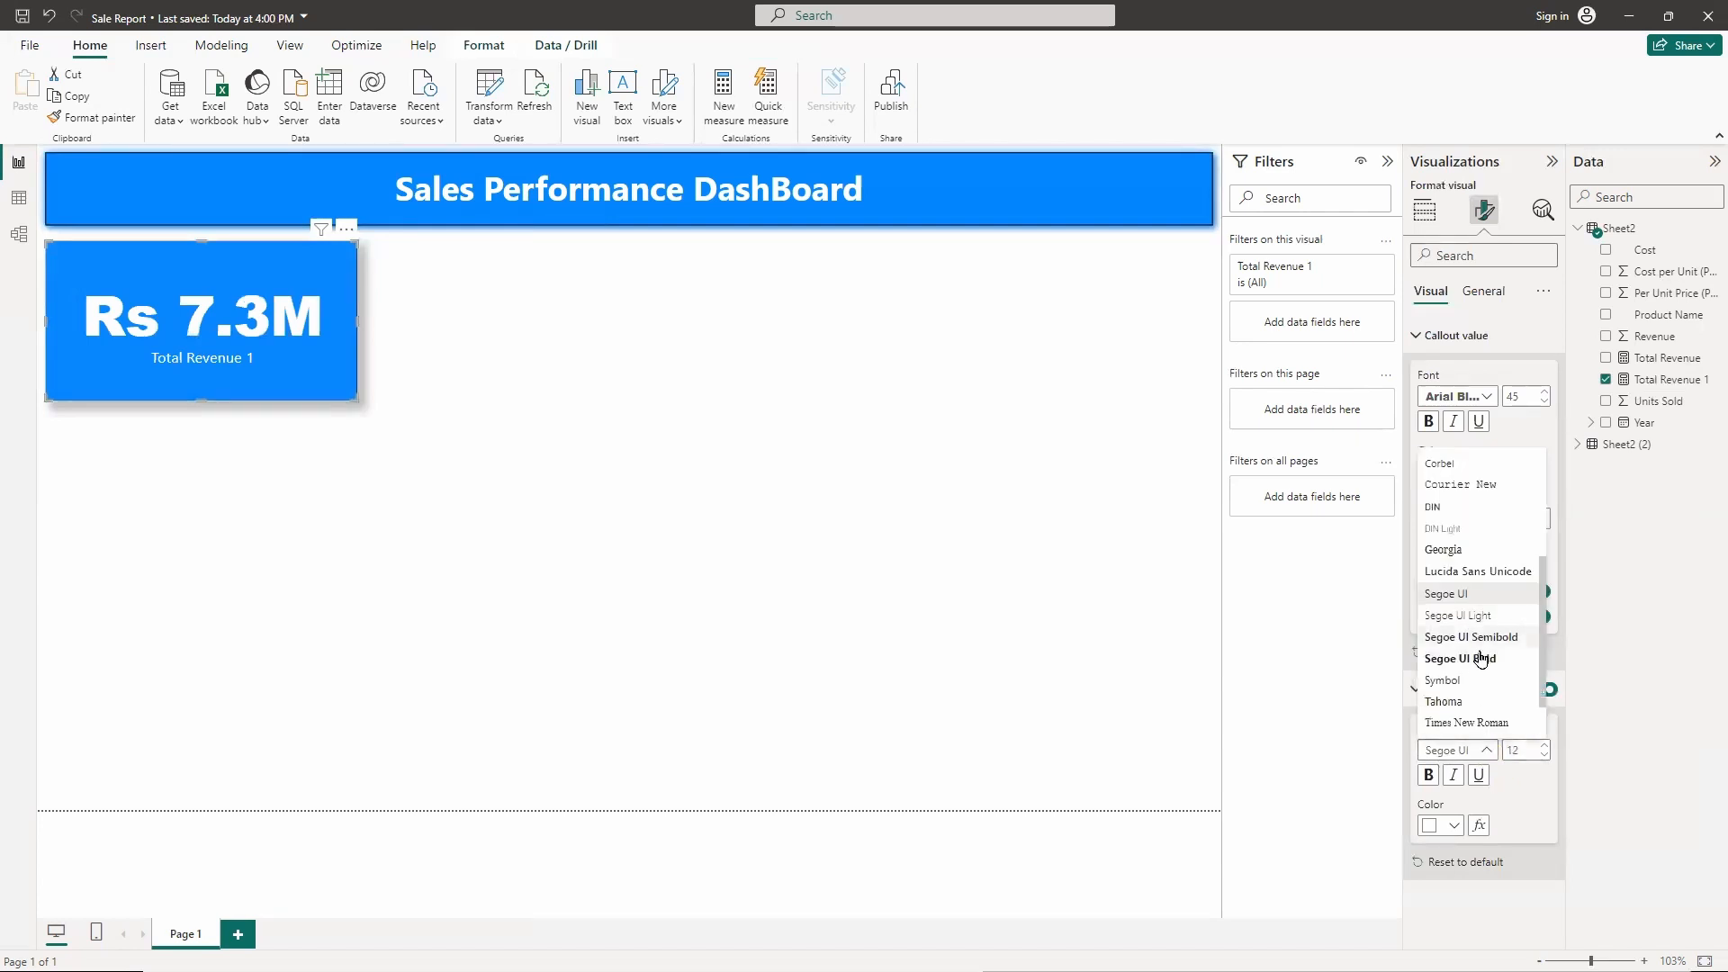
left_click(1482, 660)
left_click(1548, 747)
left_click(1547, 746)
left_click(1547, 747)
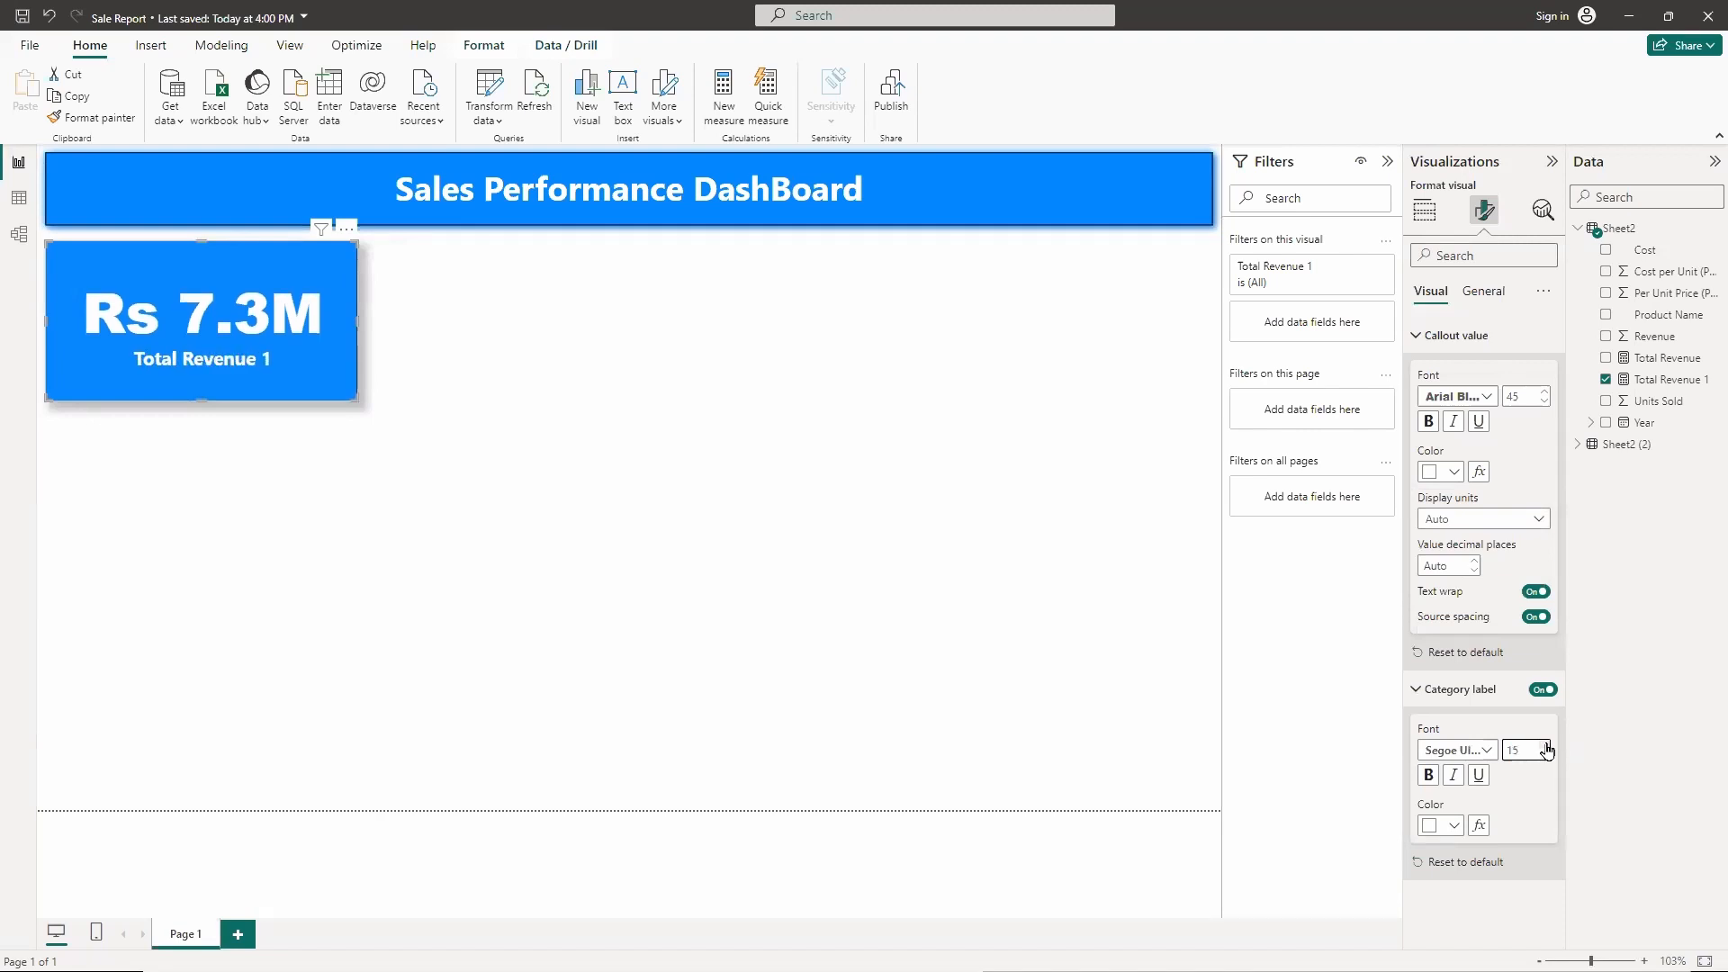
left_click(1548, 746)
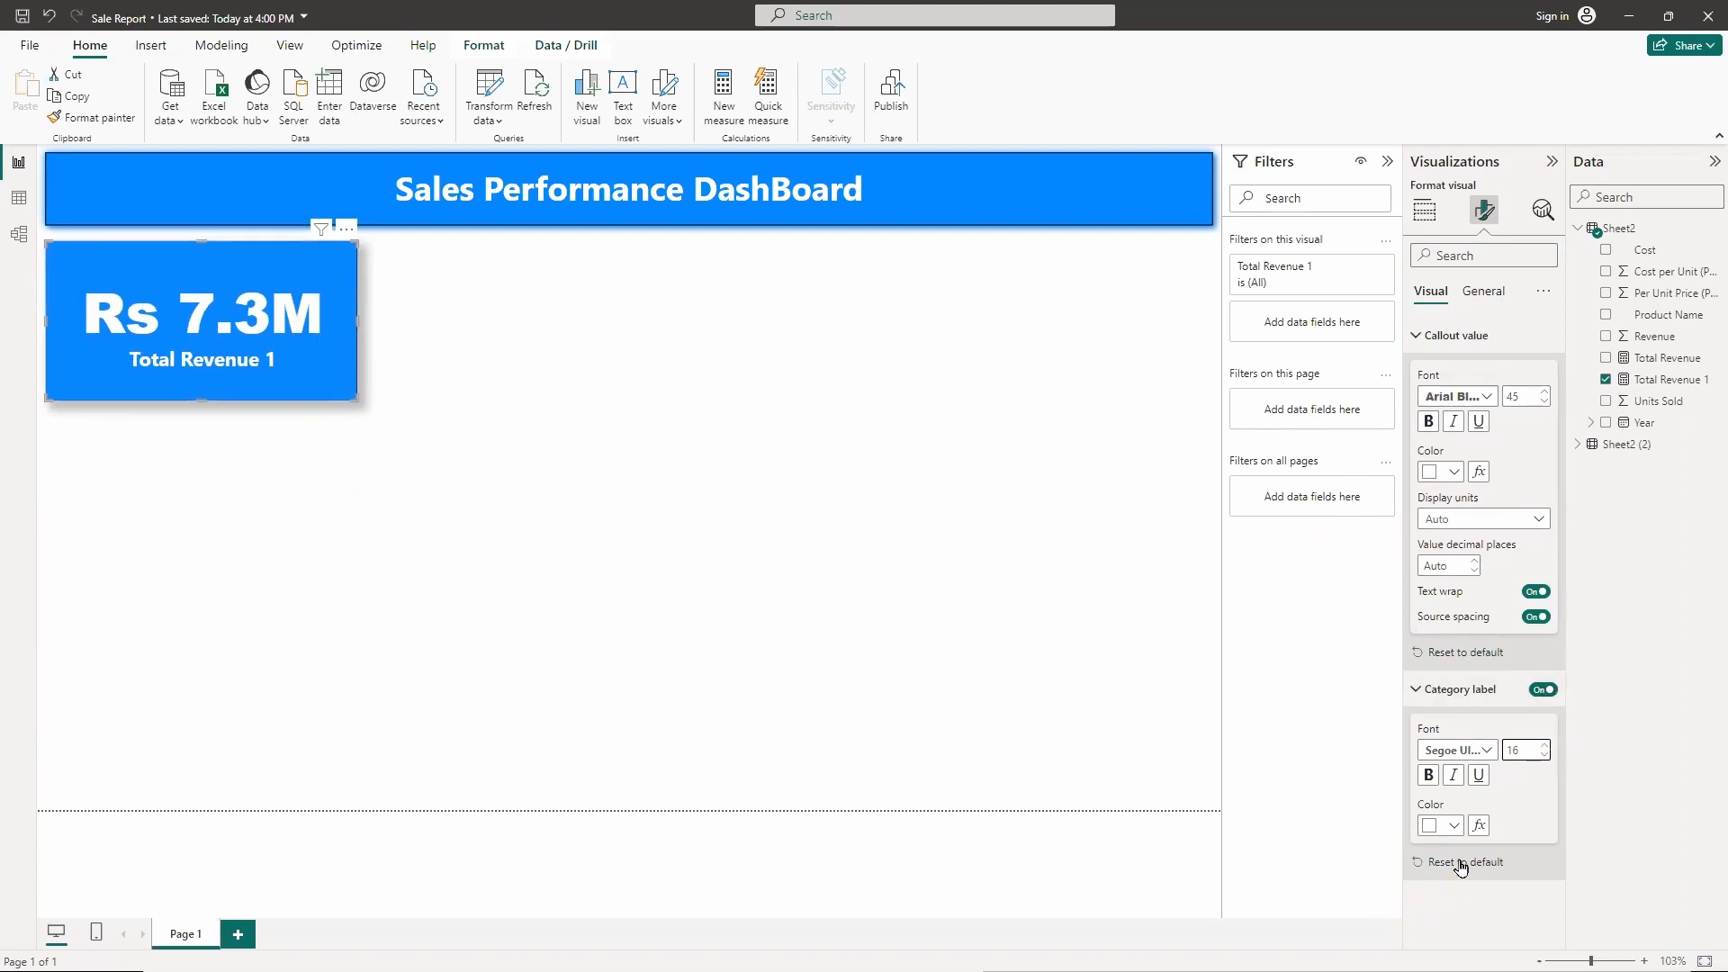
left_click(941, 720)
left_click_drag(294, 273, 294, 263)
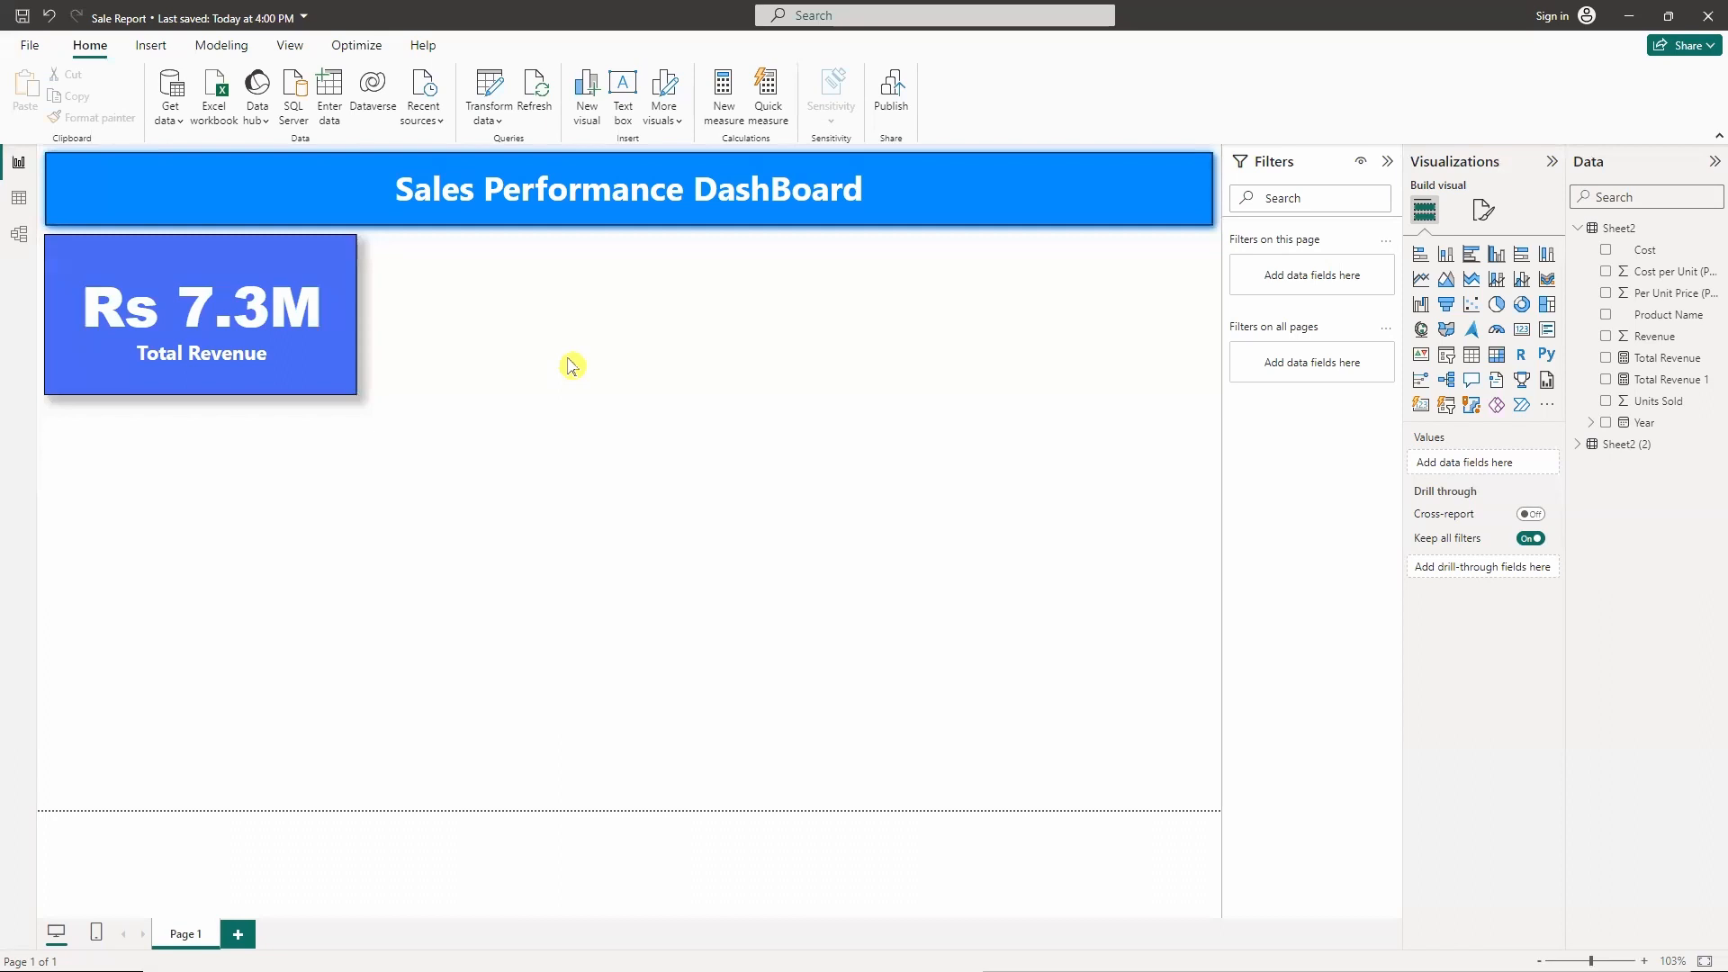
- Create a Total Cost measure that sums the Cost column of Sheet2
left_click(17, 196)
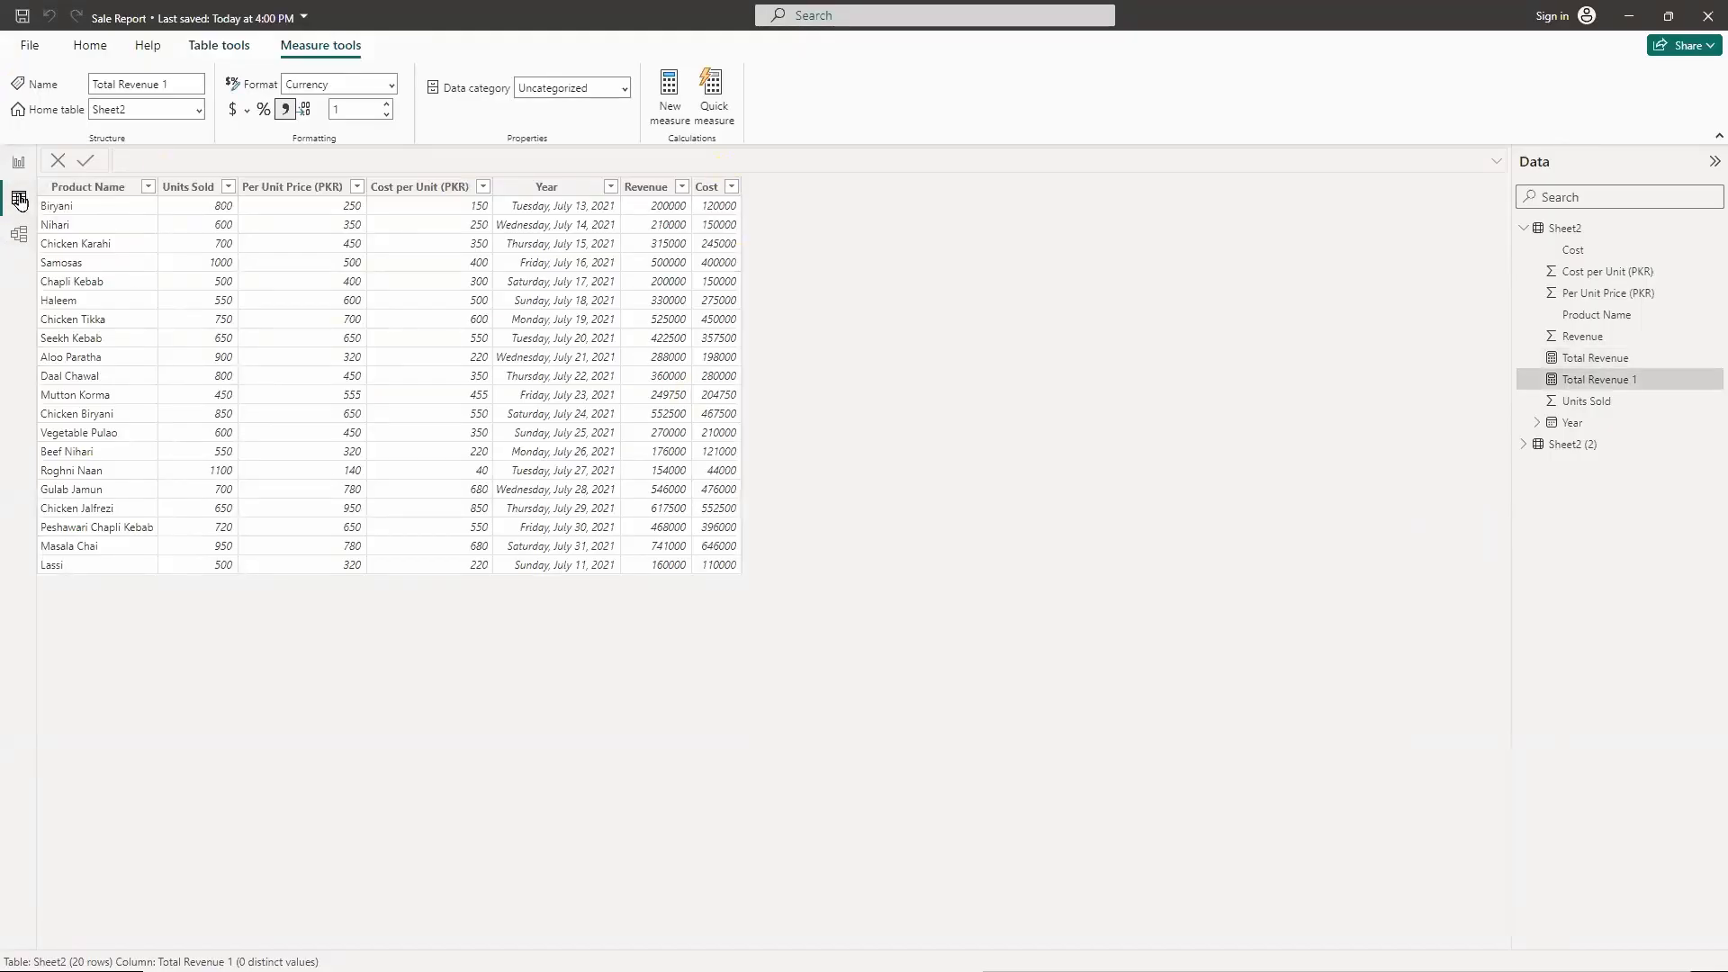
left_click(18, 162)
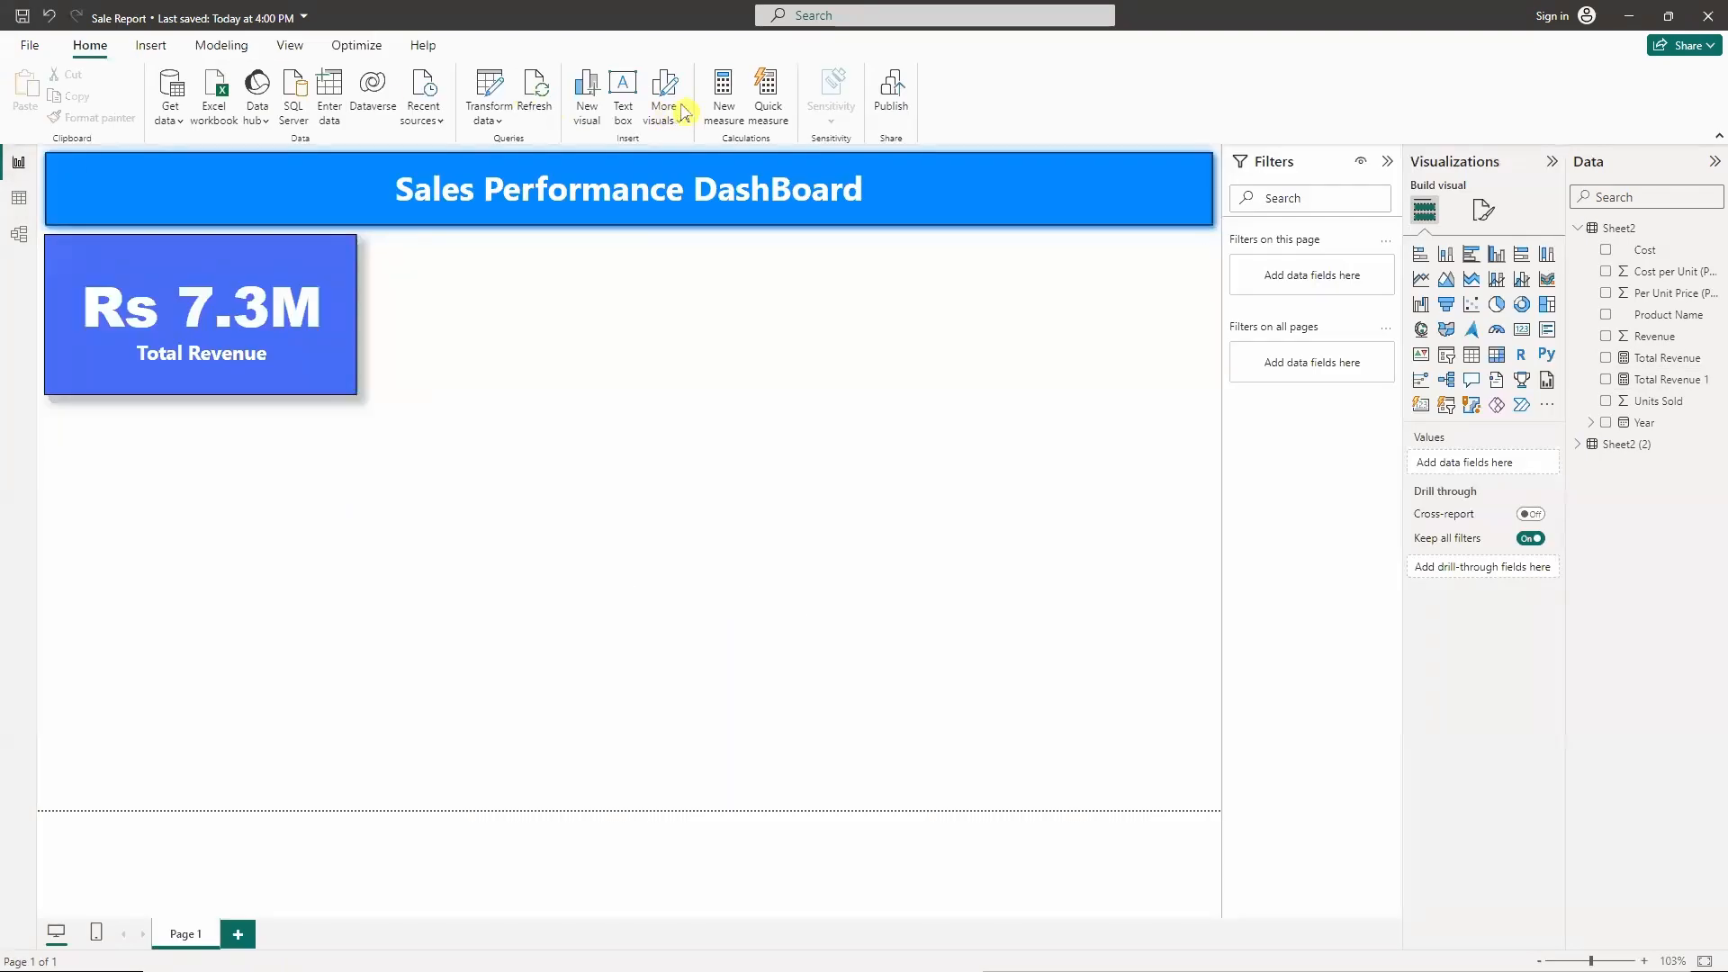
left_click(724, 95)
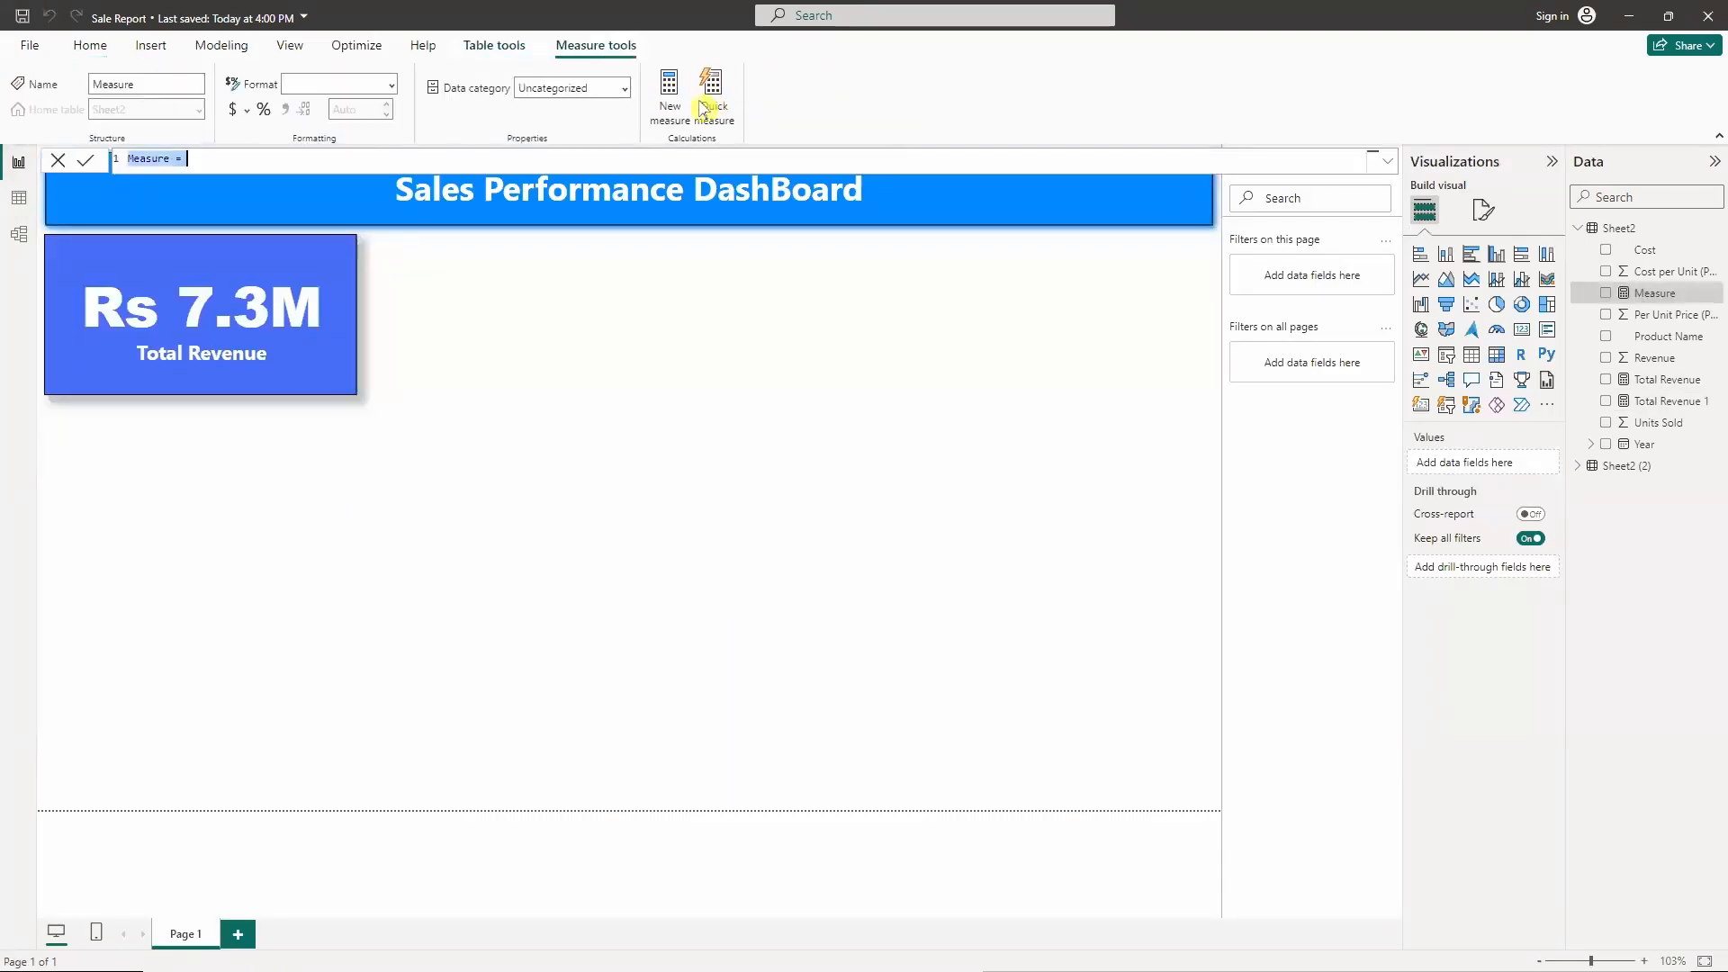
key("BackSpace")
type("Total Cost = sum(")
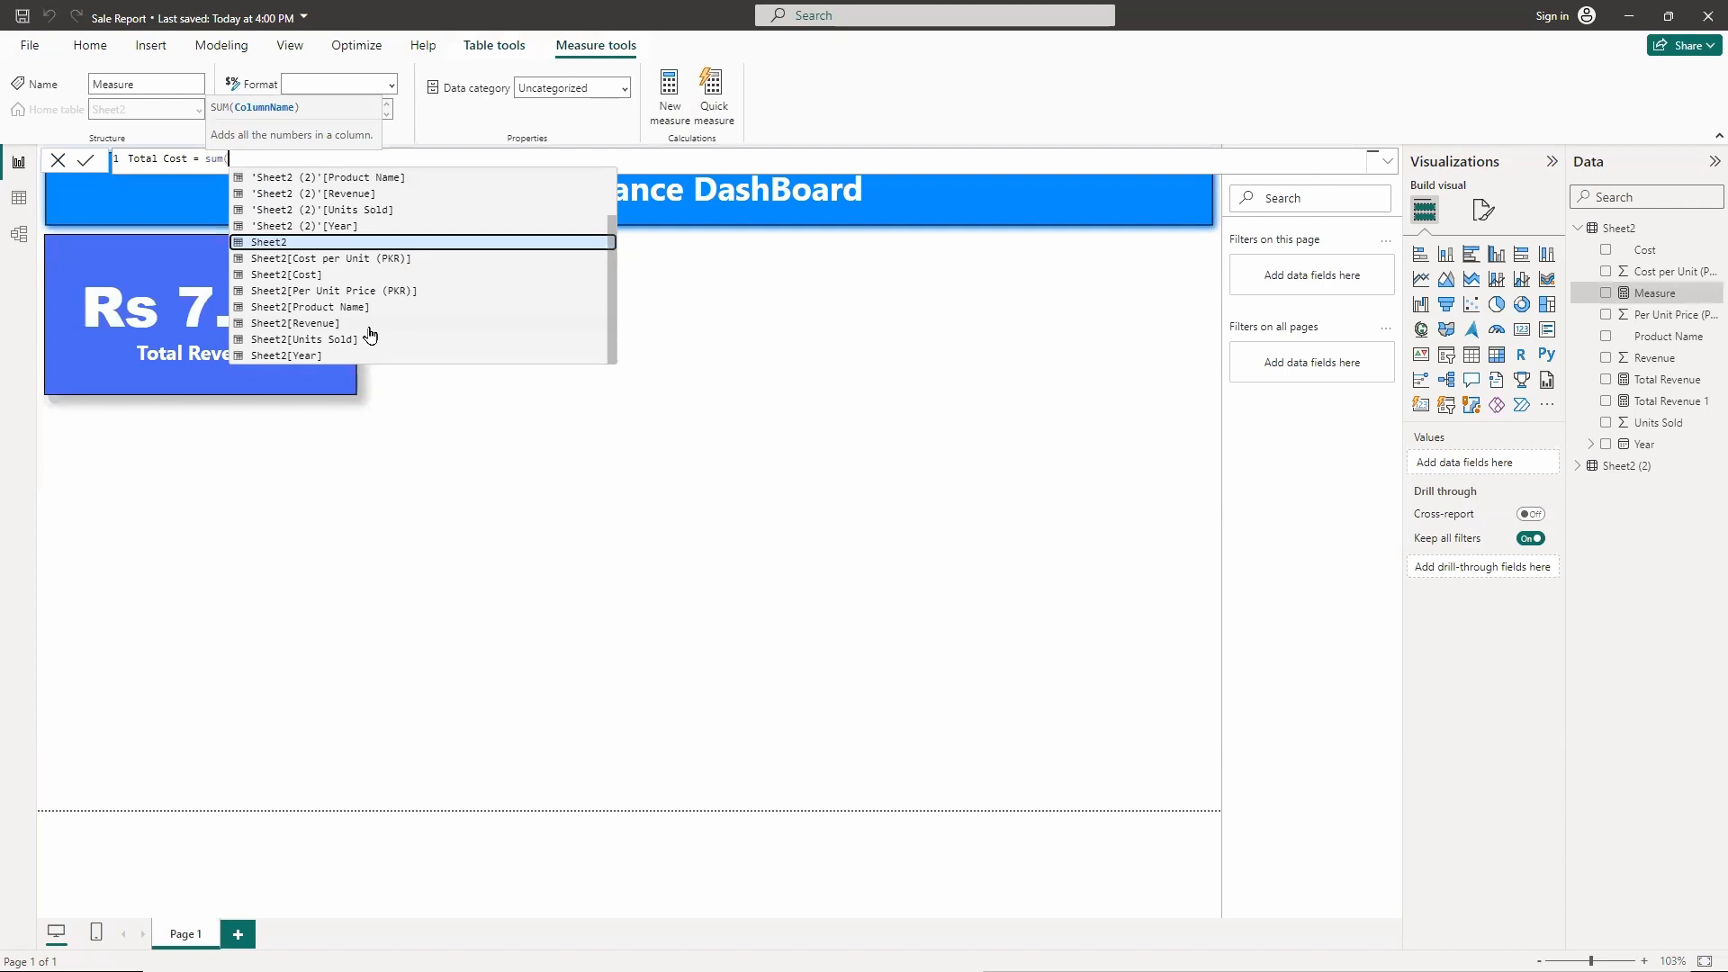
left_click(313, 275)
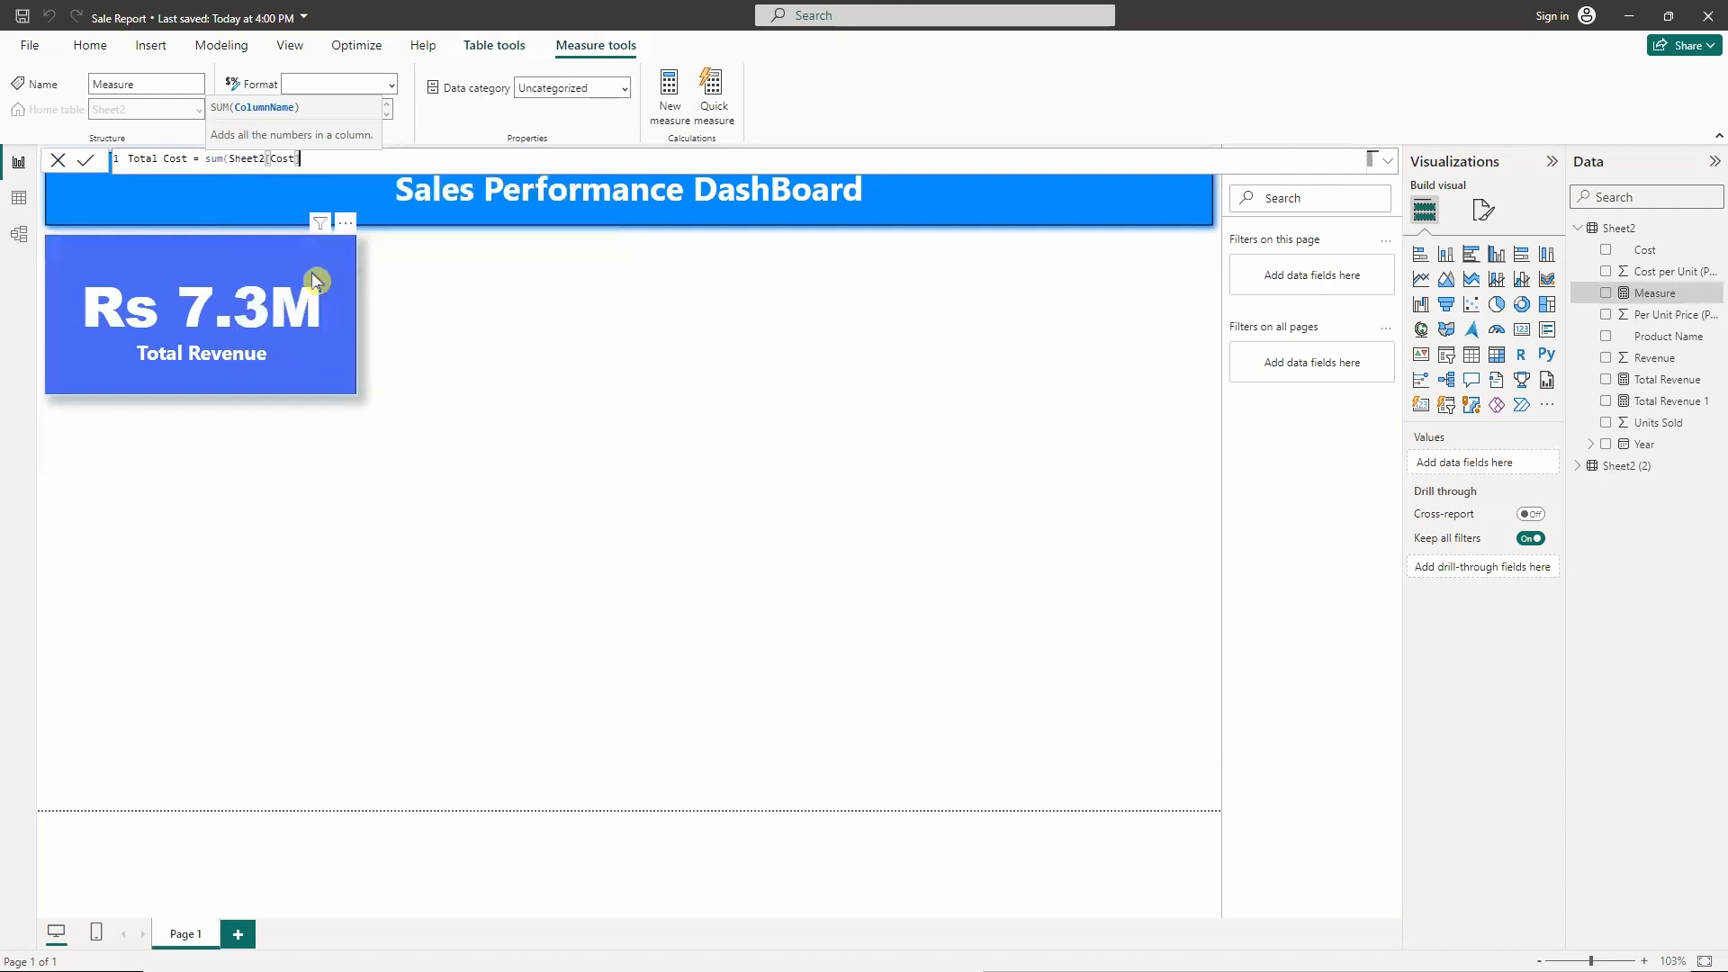
type(")")
key("Return")
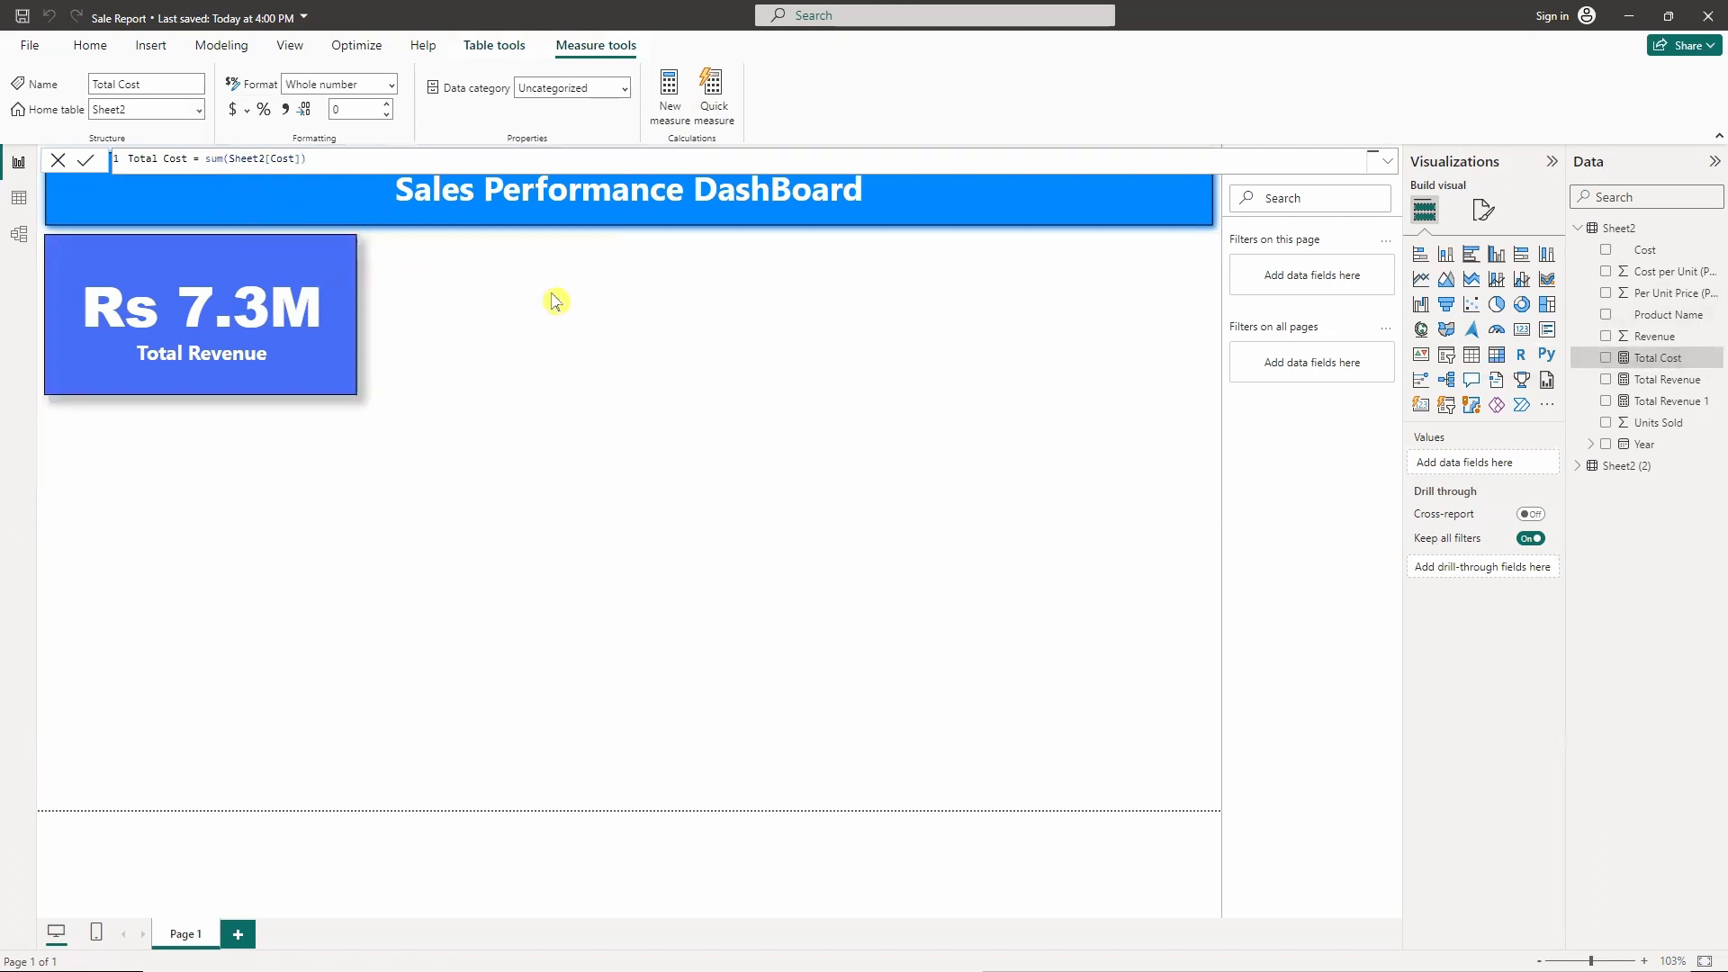
left_click(502, 302)
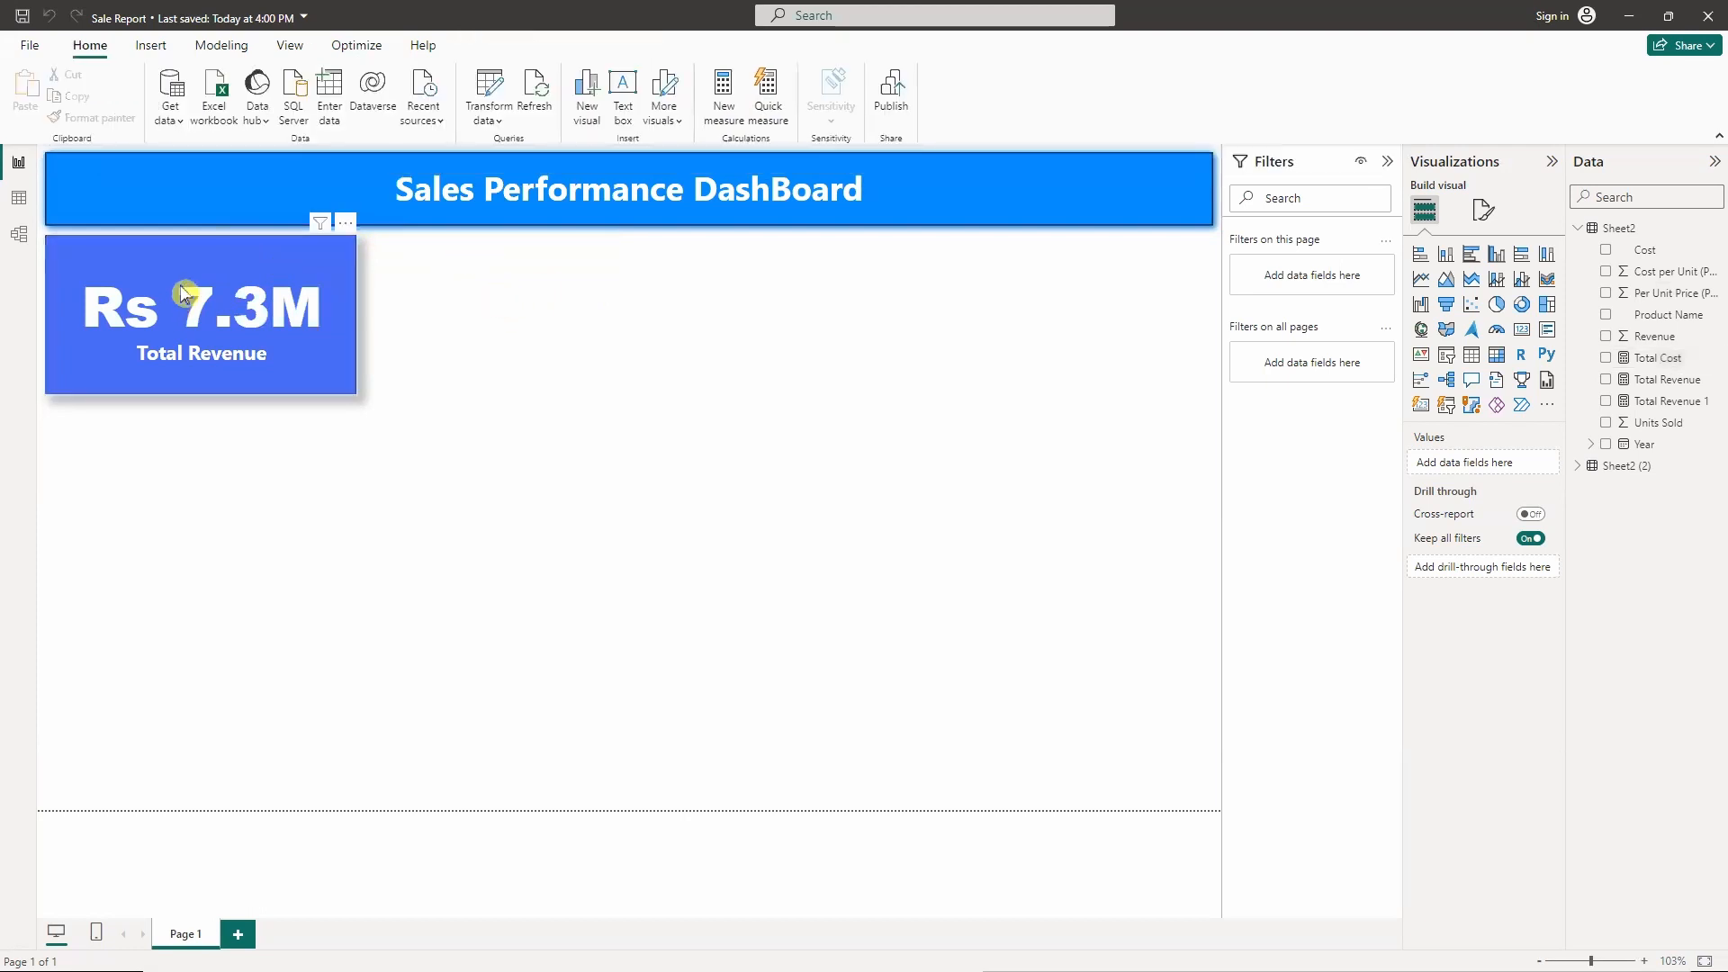
- Duplicate the Total Revenue card and place the copy to its right, level with the original
left_click(219, 258)
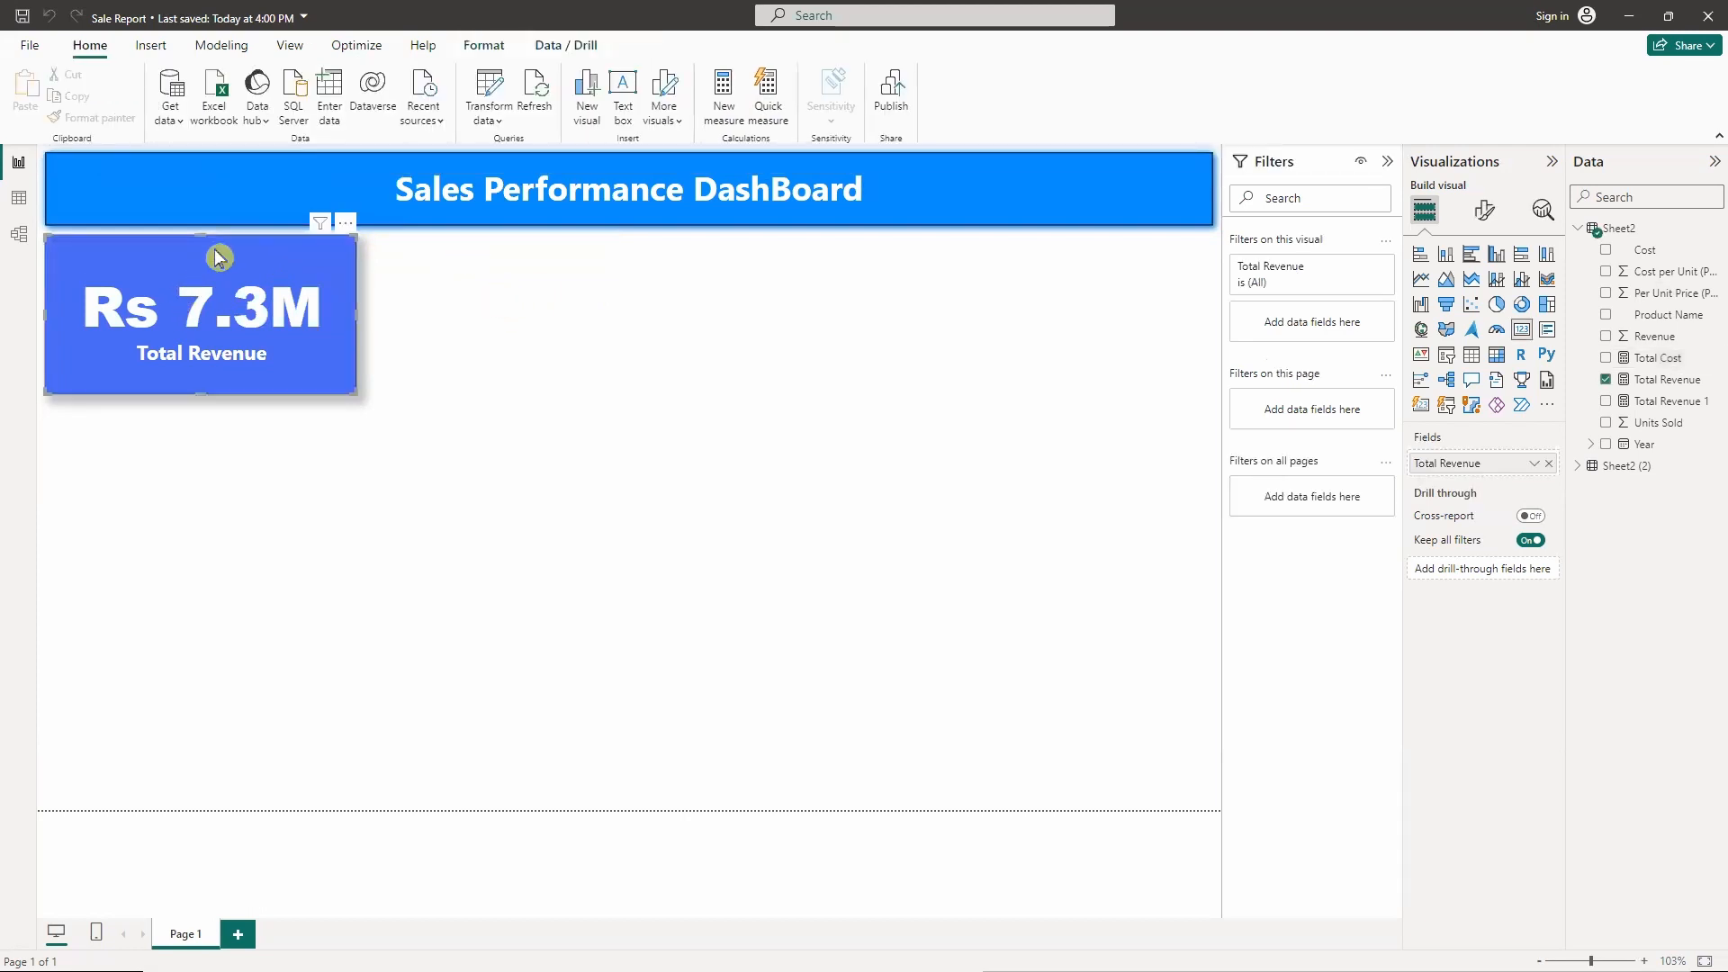
key("ctrl+c")
left_click(416, 297)
key("ctrl+v")
left_click_drag(291, 303, 629, 296)
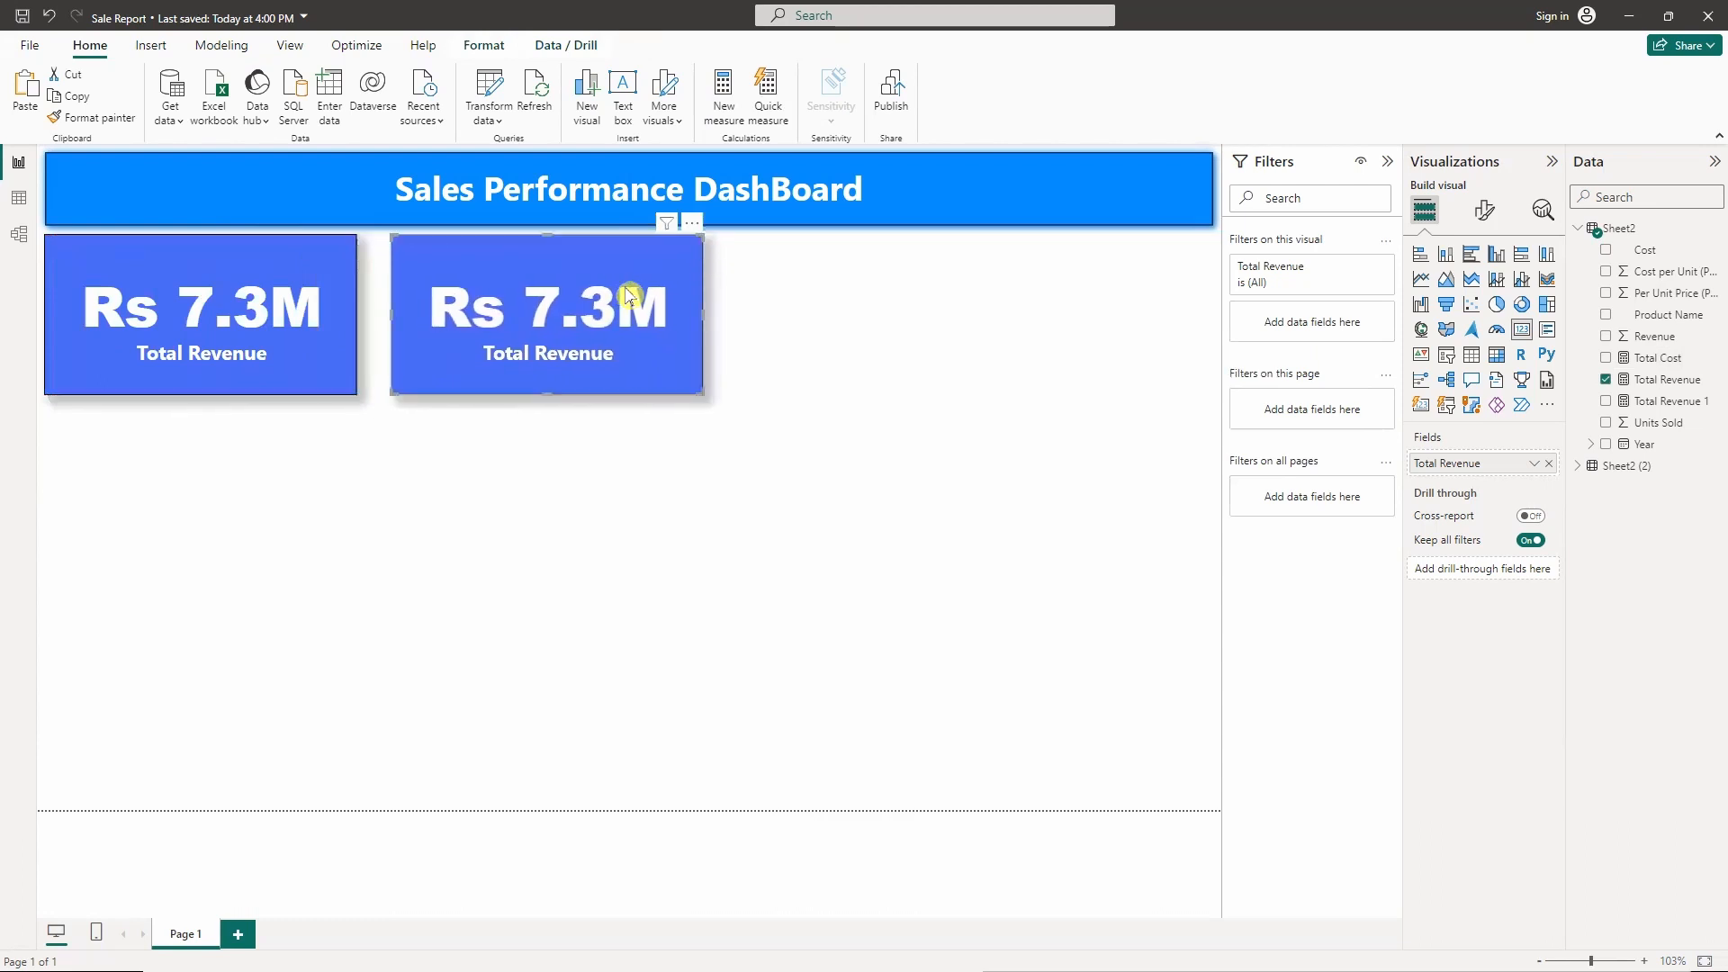
left_click(940, 342)
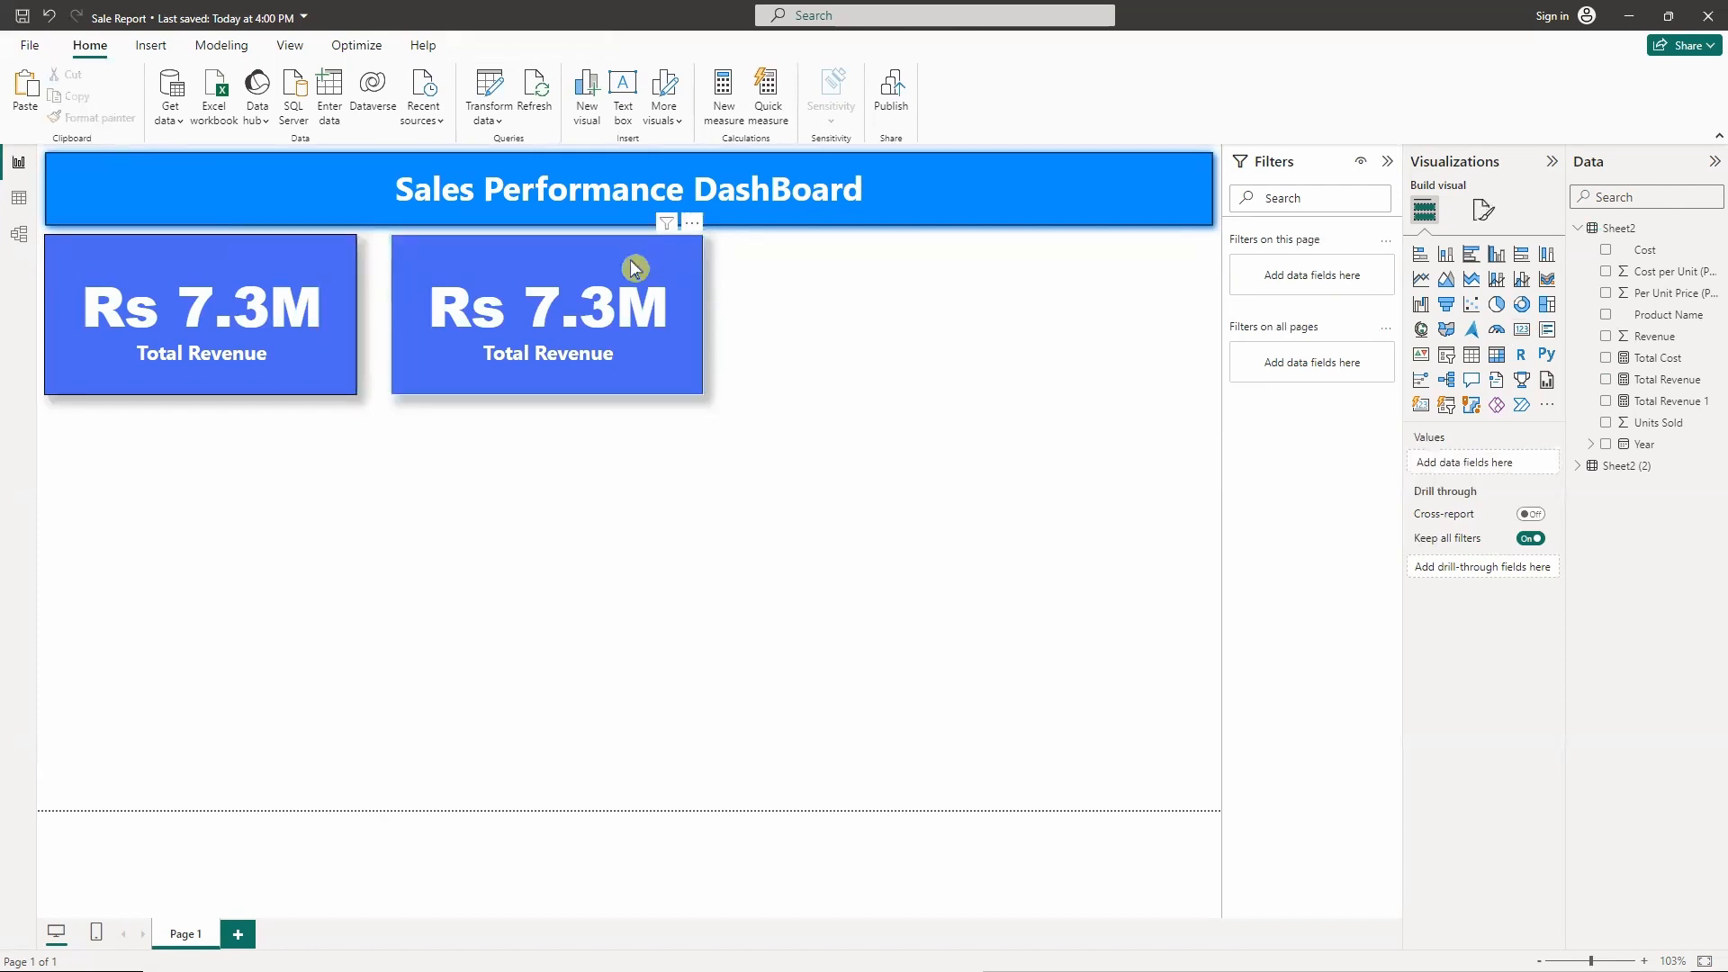
- Replace the Total Revenue field in the copied card with the Total Cost measure
left_click(635, 264)
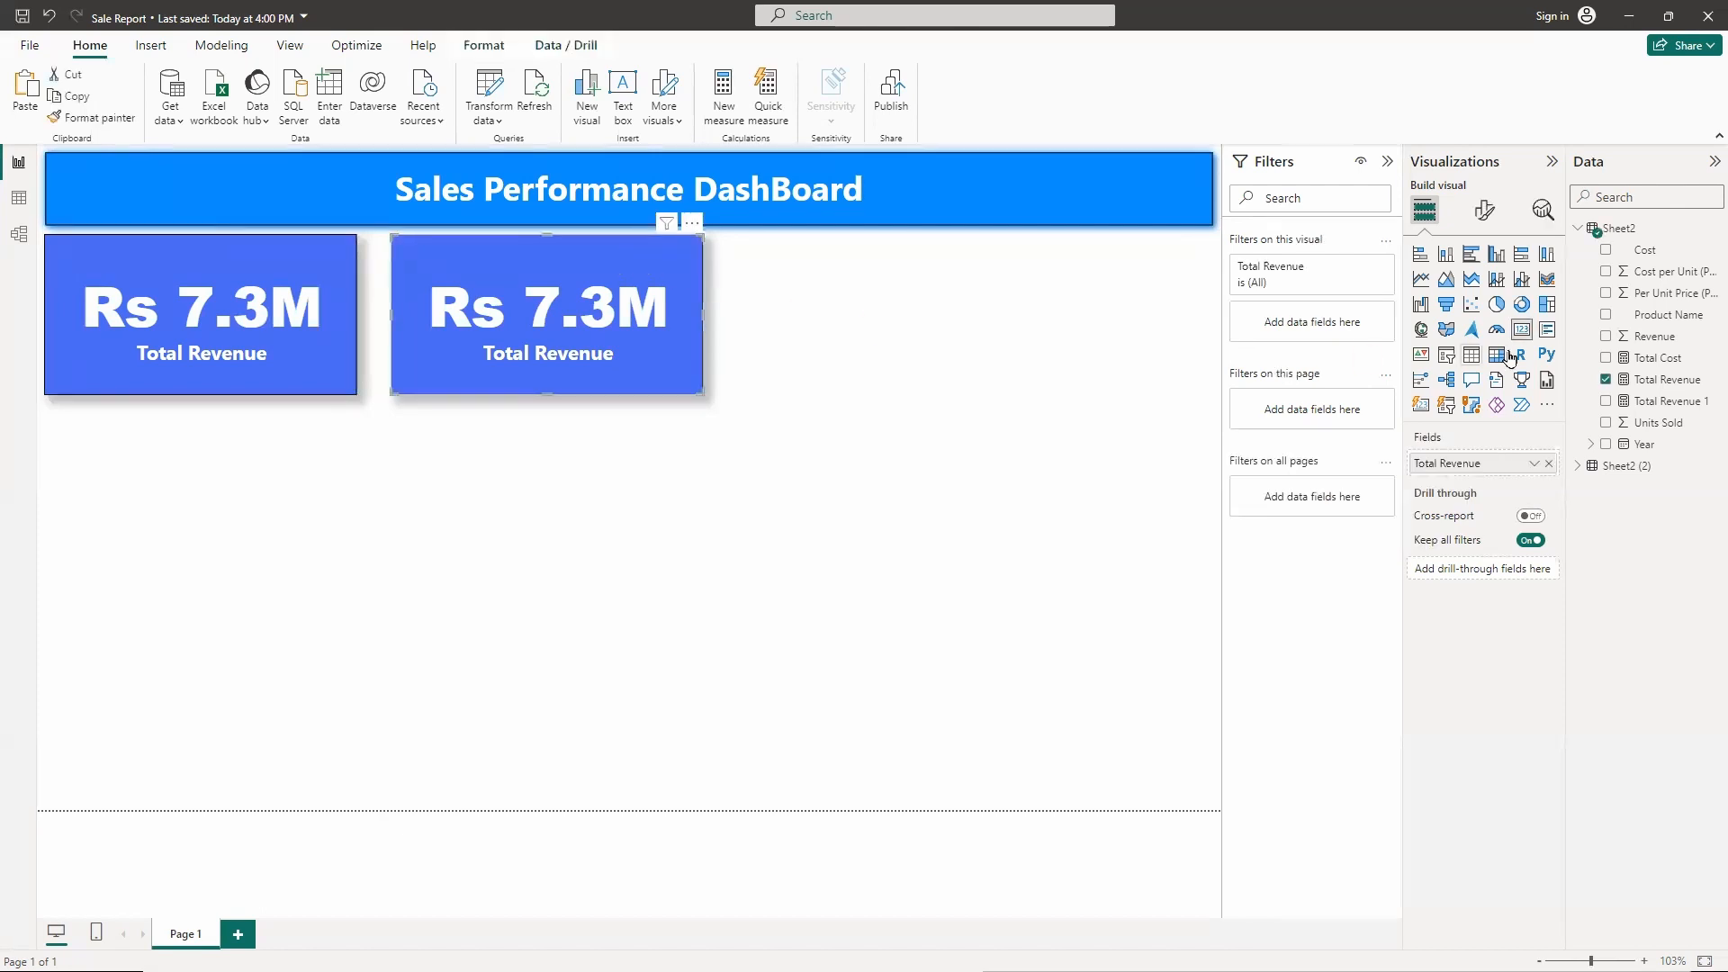
left_click(1607, 379)
left_click(1606, 358)
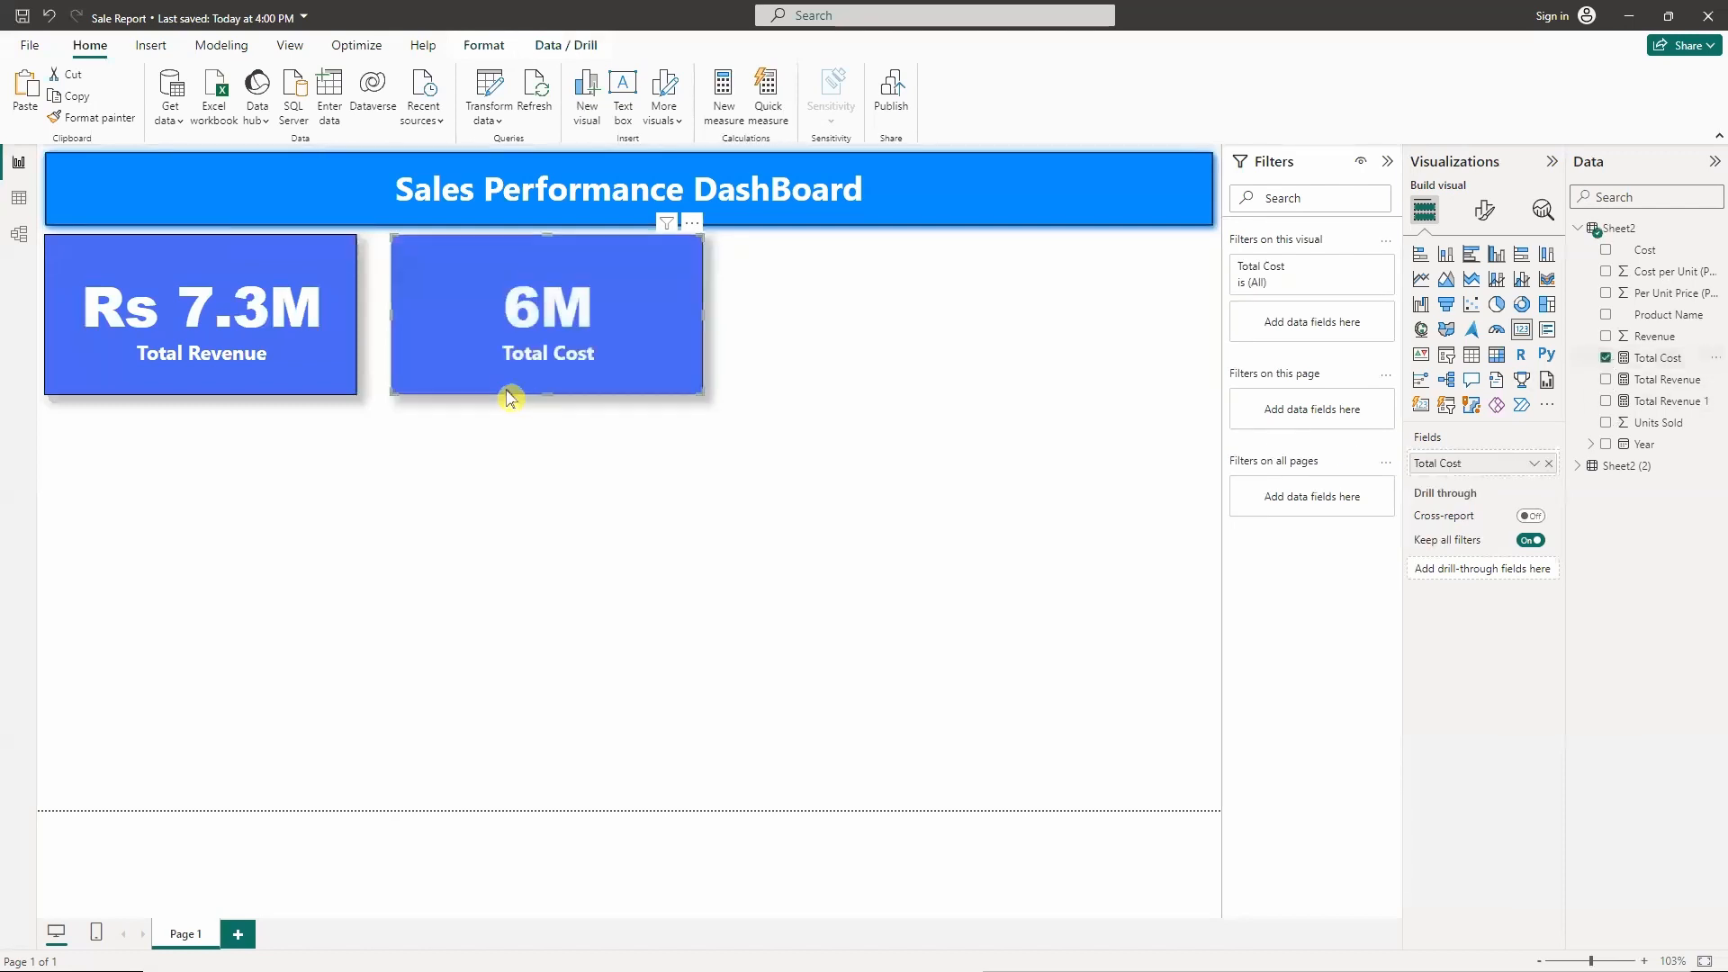
- Format the Total Cost measure with one decimal place and the Rs Urdu (Islamic Republic of Pakistan) currency
left_click(1659, 359)
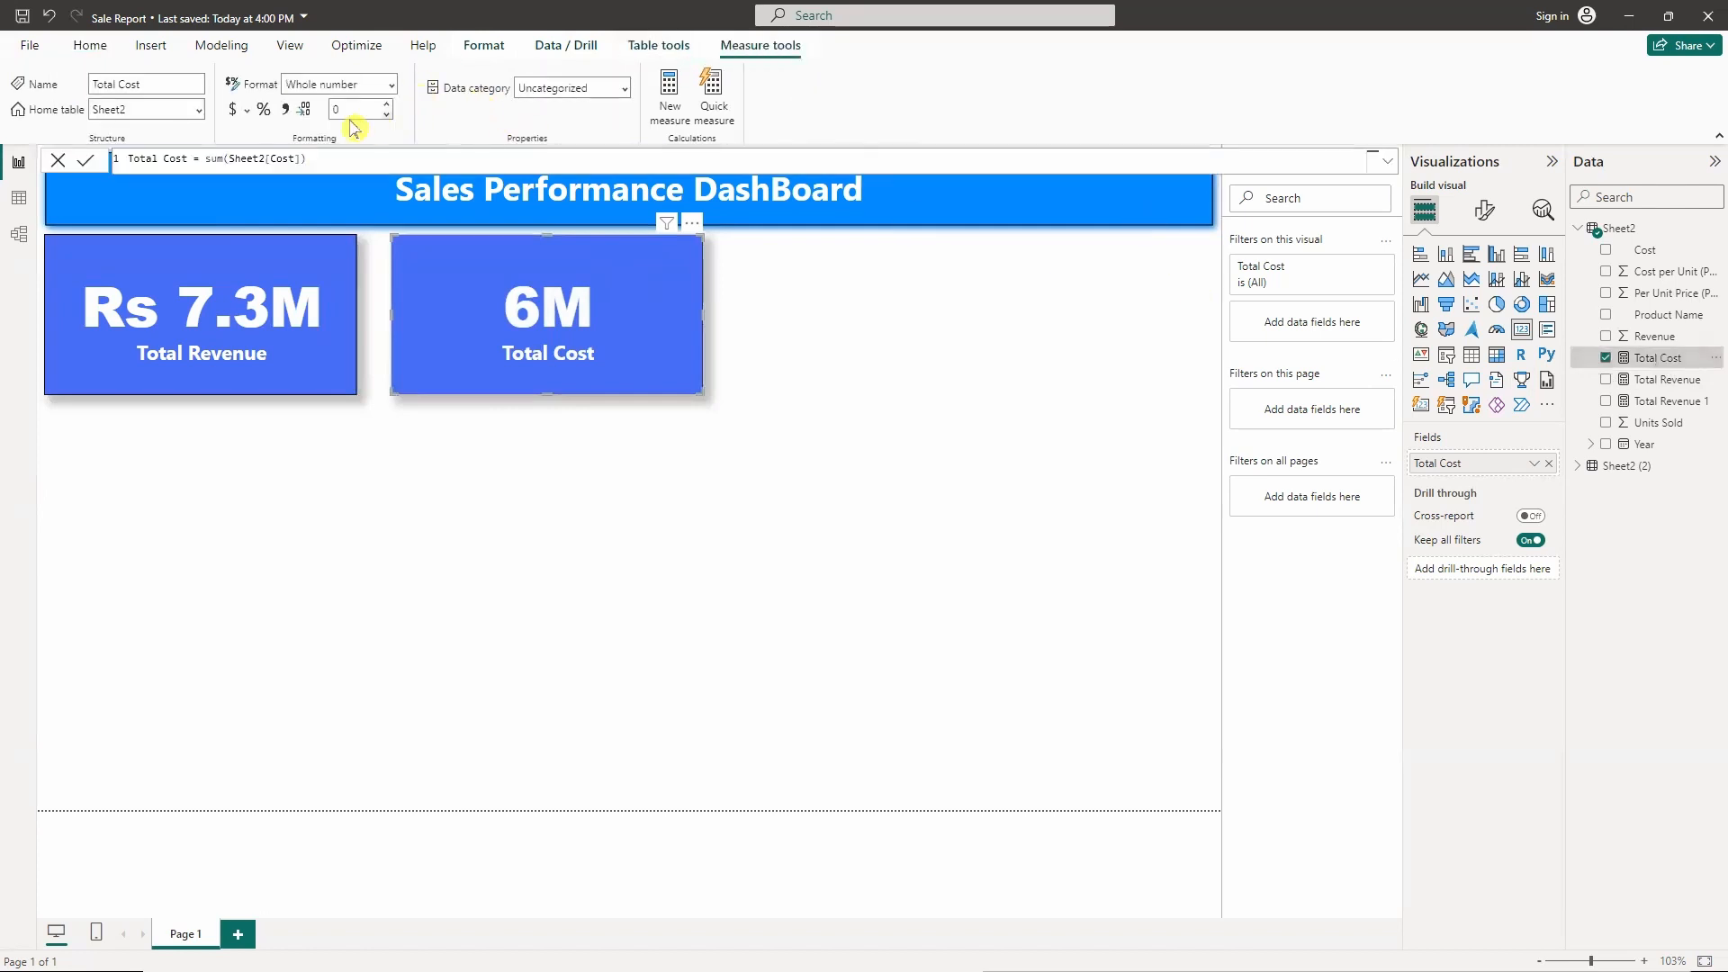
left_click(388, 104)
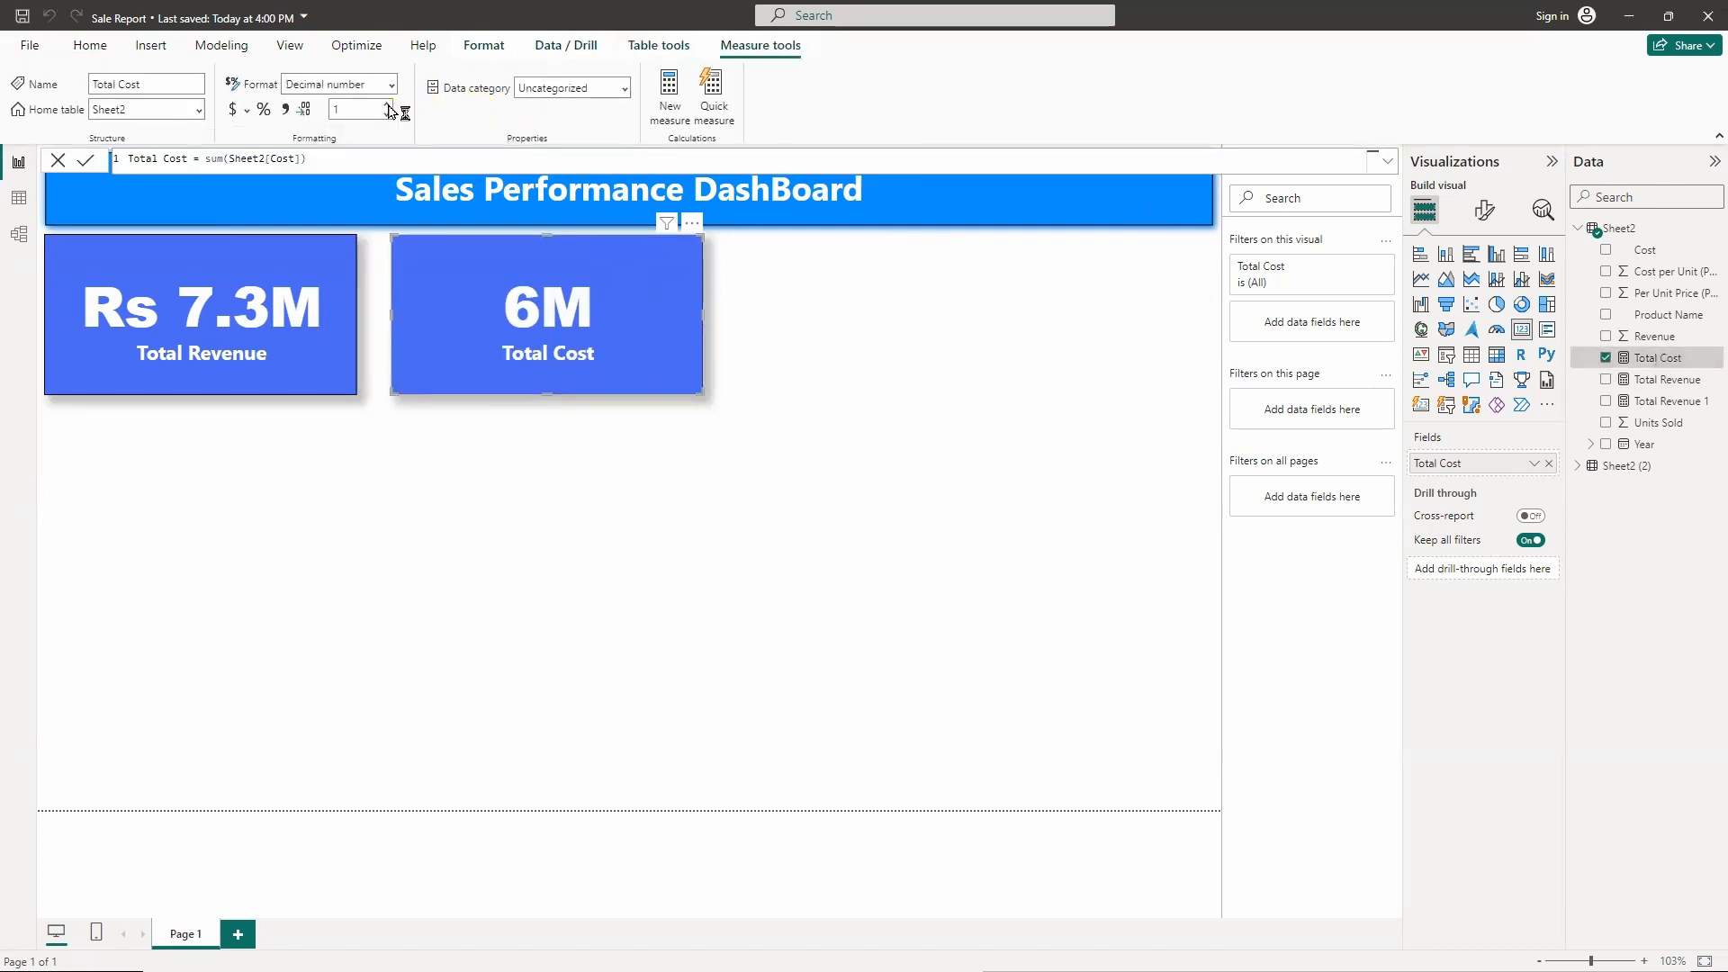
left_click(245, 115)
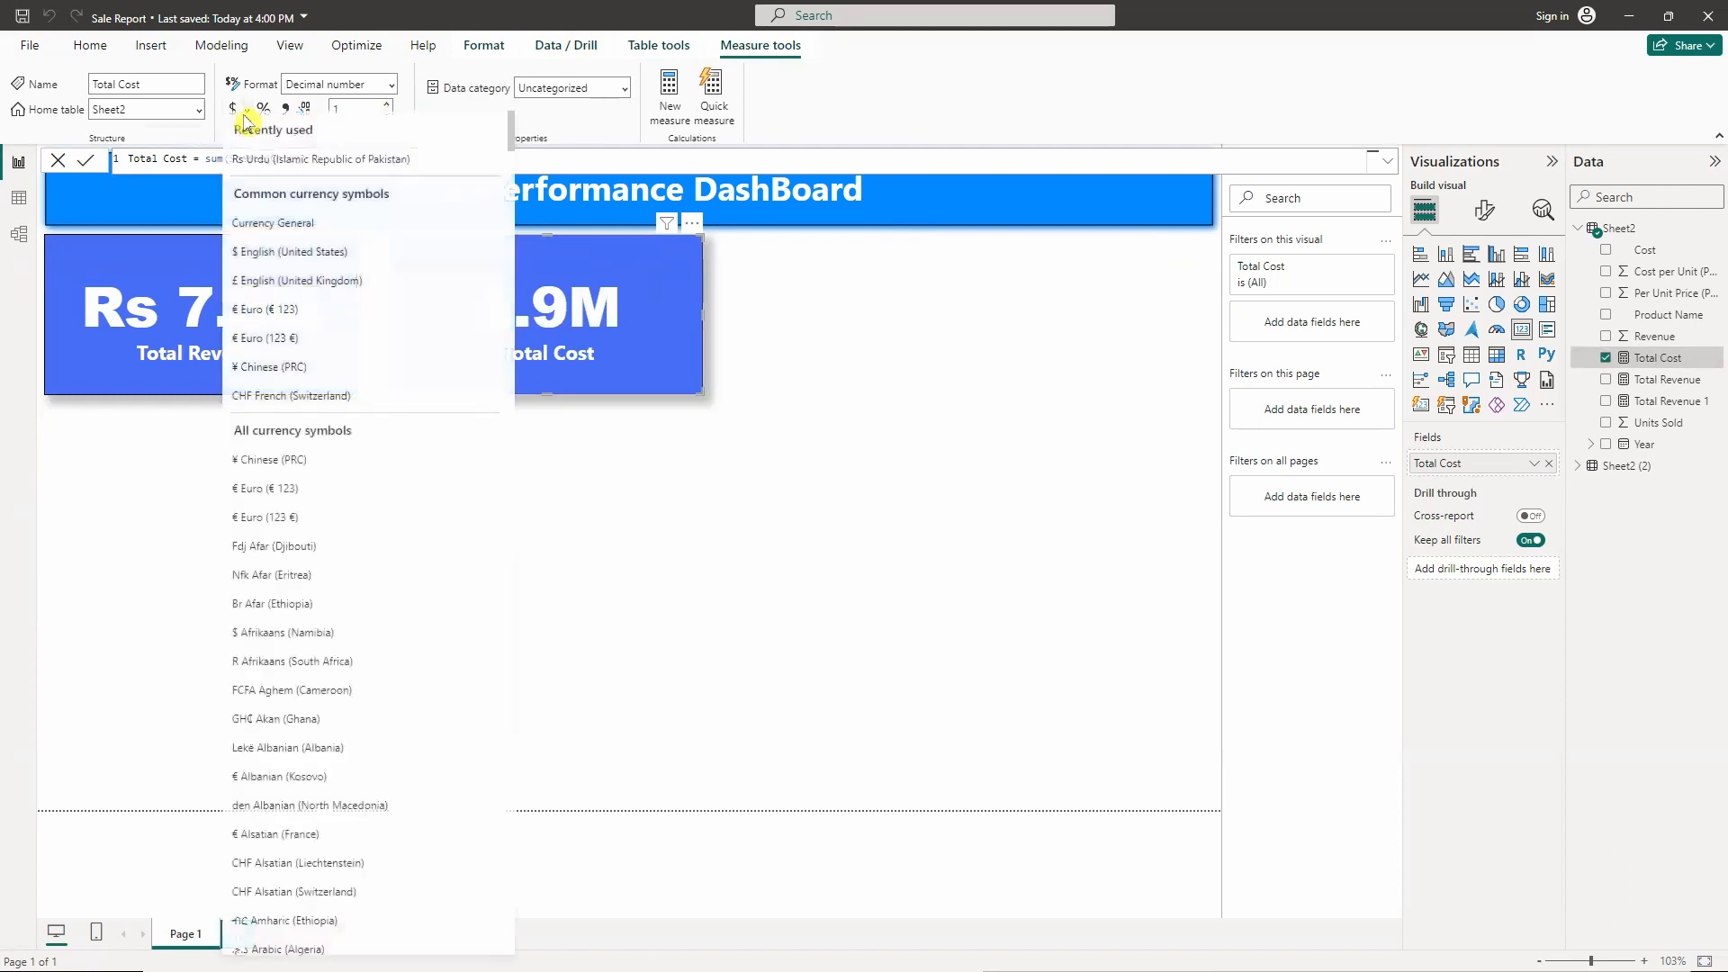
left_click(270, 162)
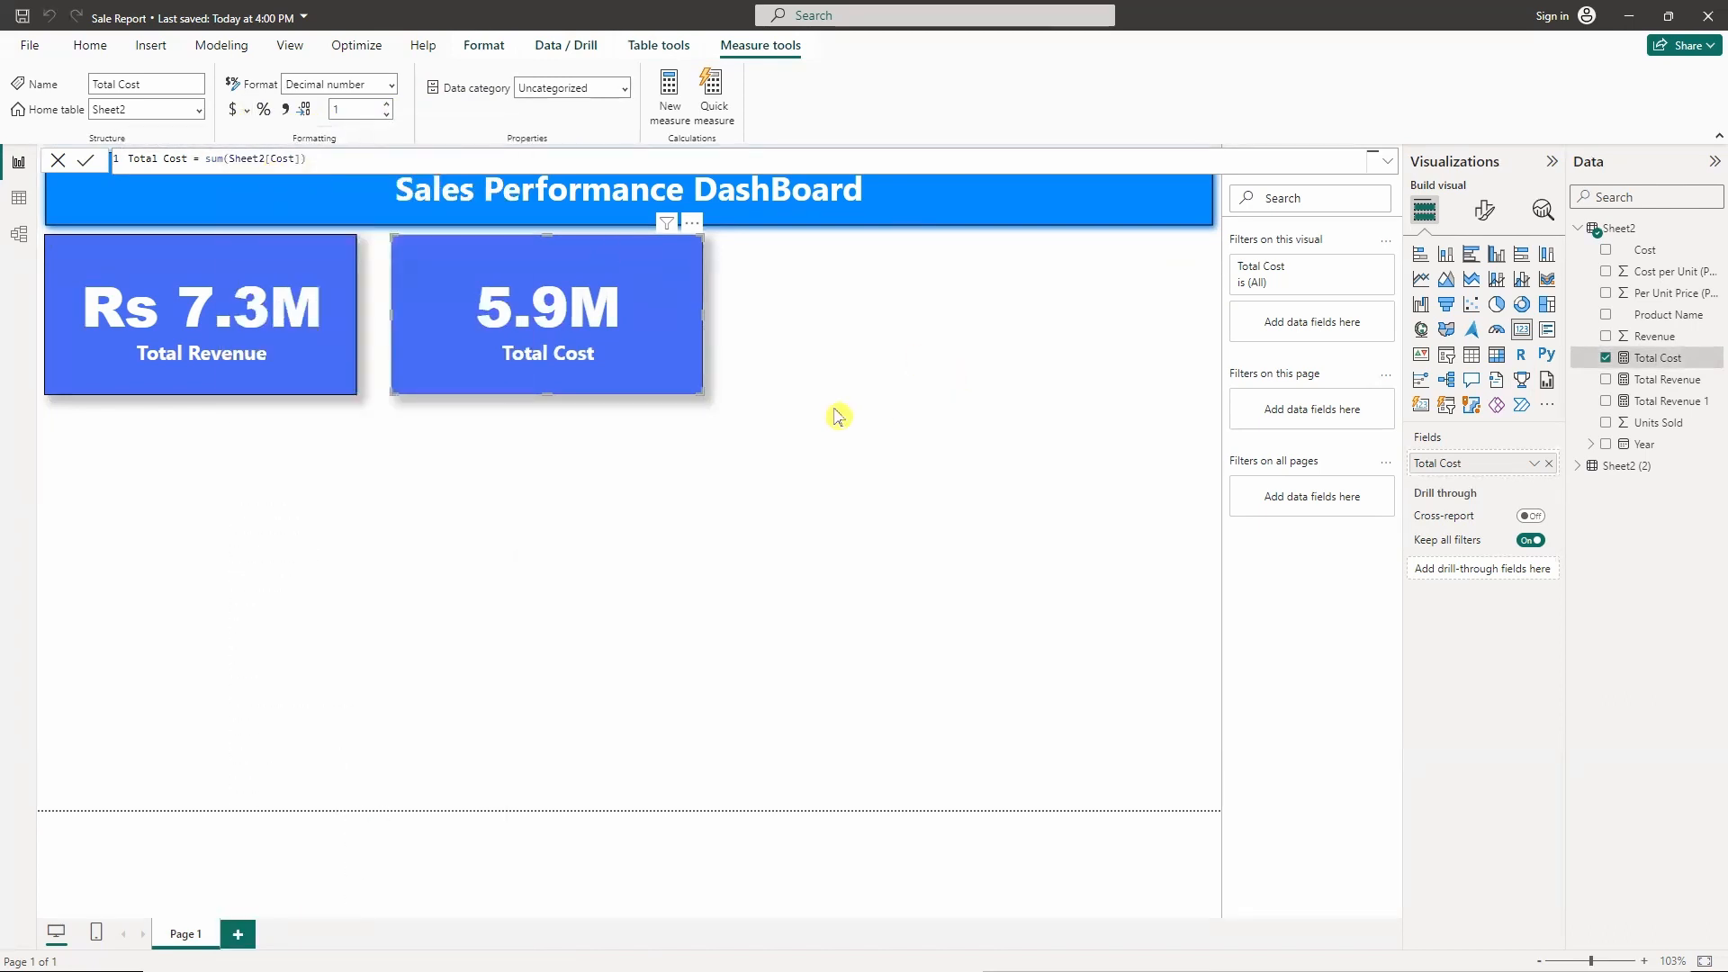
left_click(825, 353)
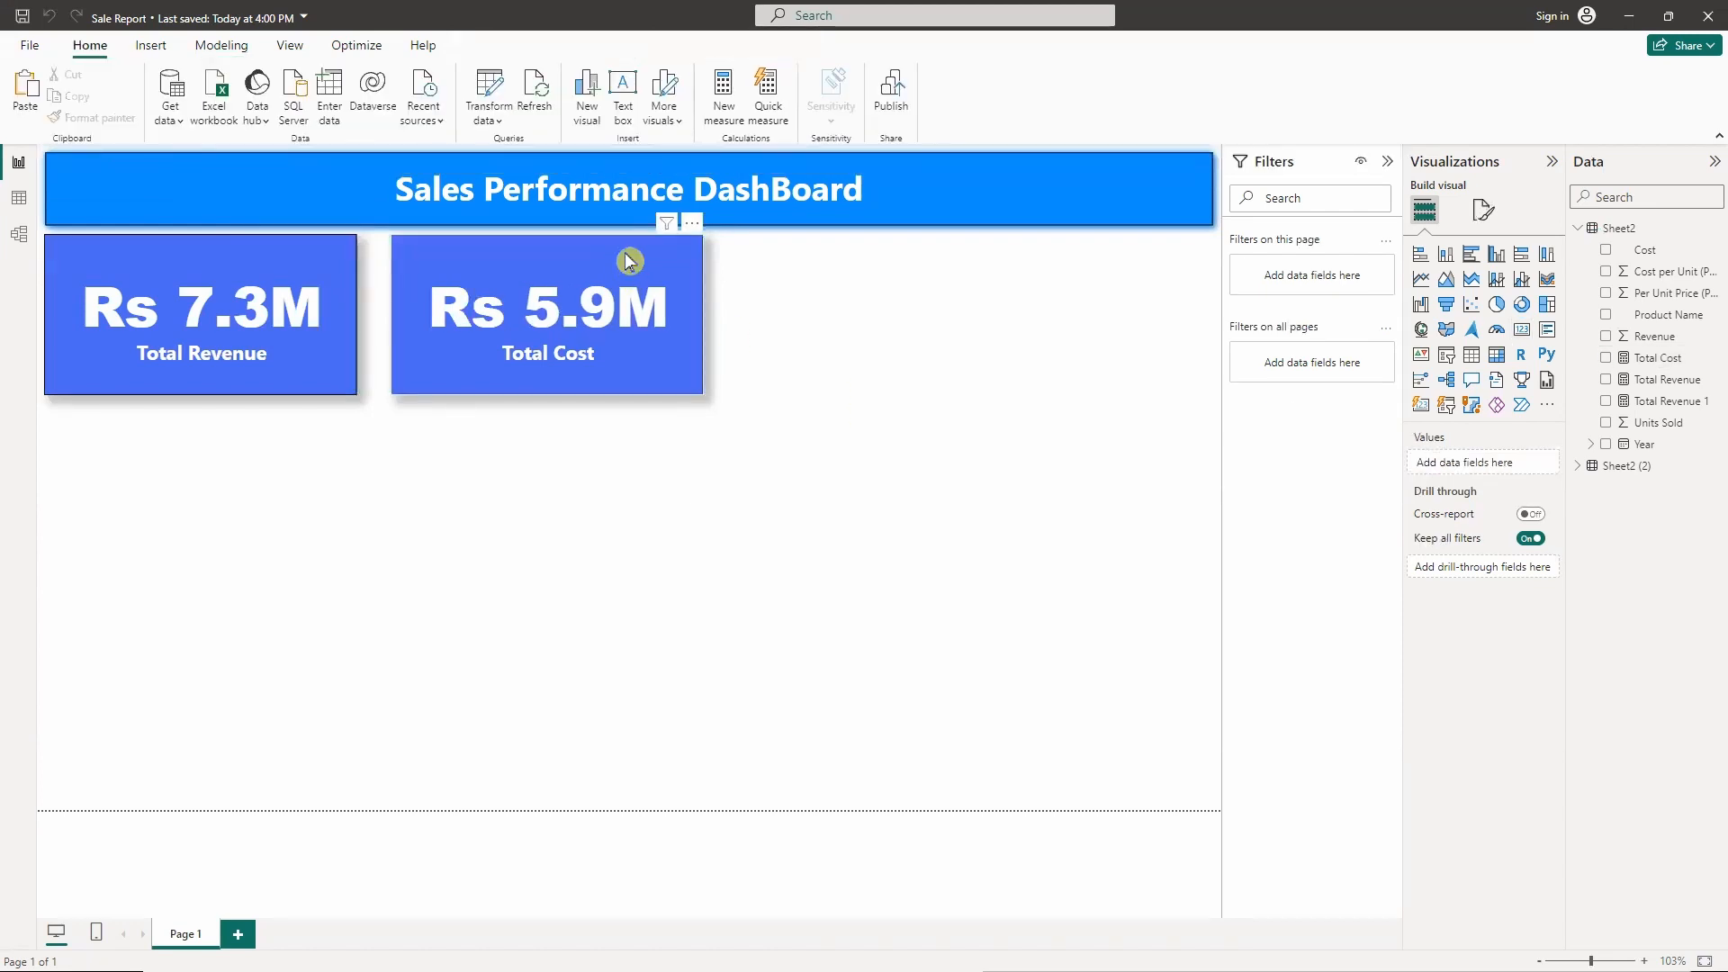
- Set the Total Cost card's background colour to black
left_click(628, 261)
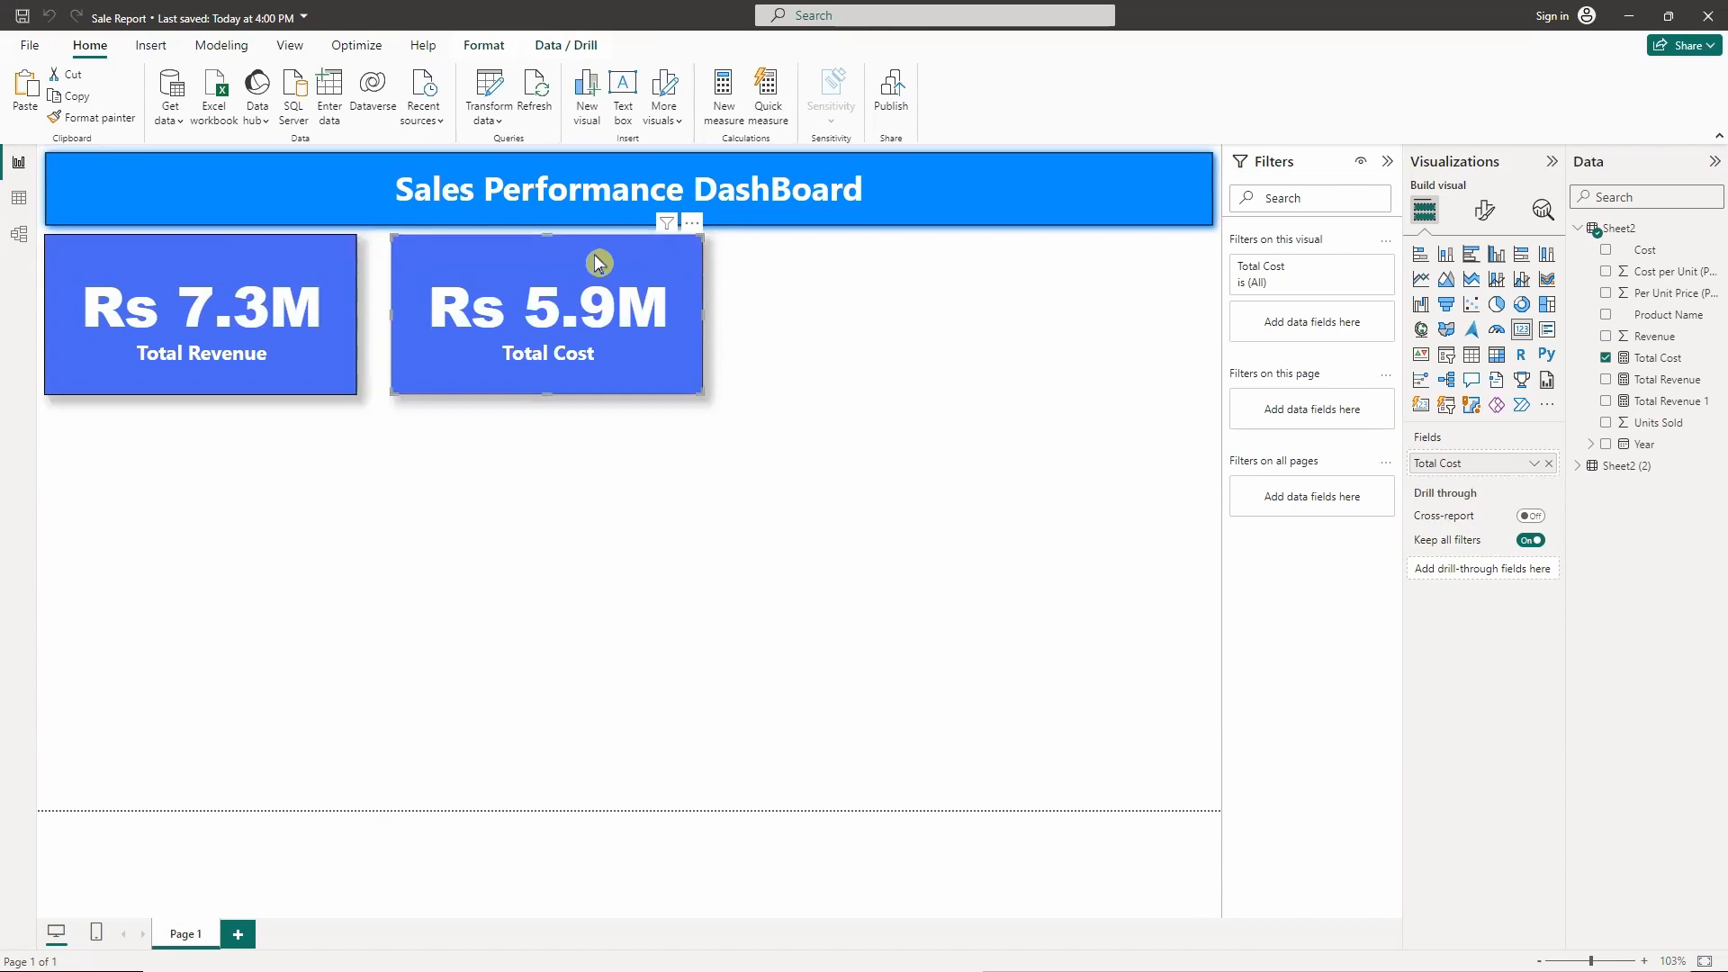
left_click(1474, 219)
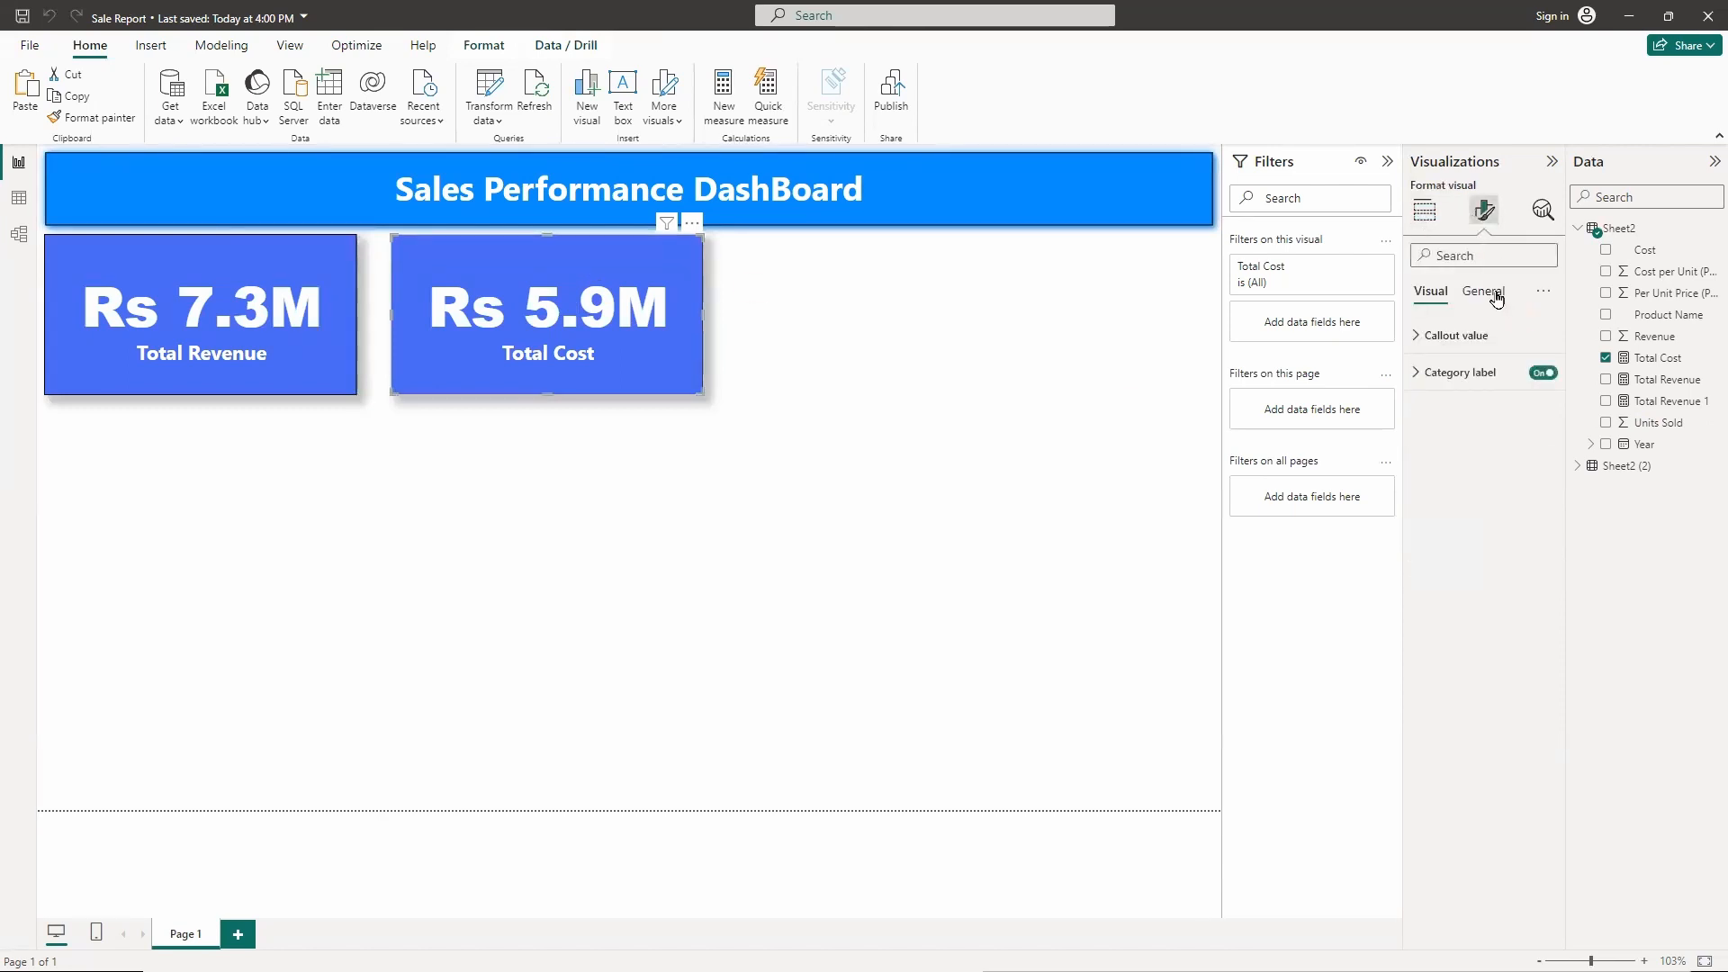
left_click(1483, 291)
left_click(1467, 411)
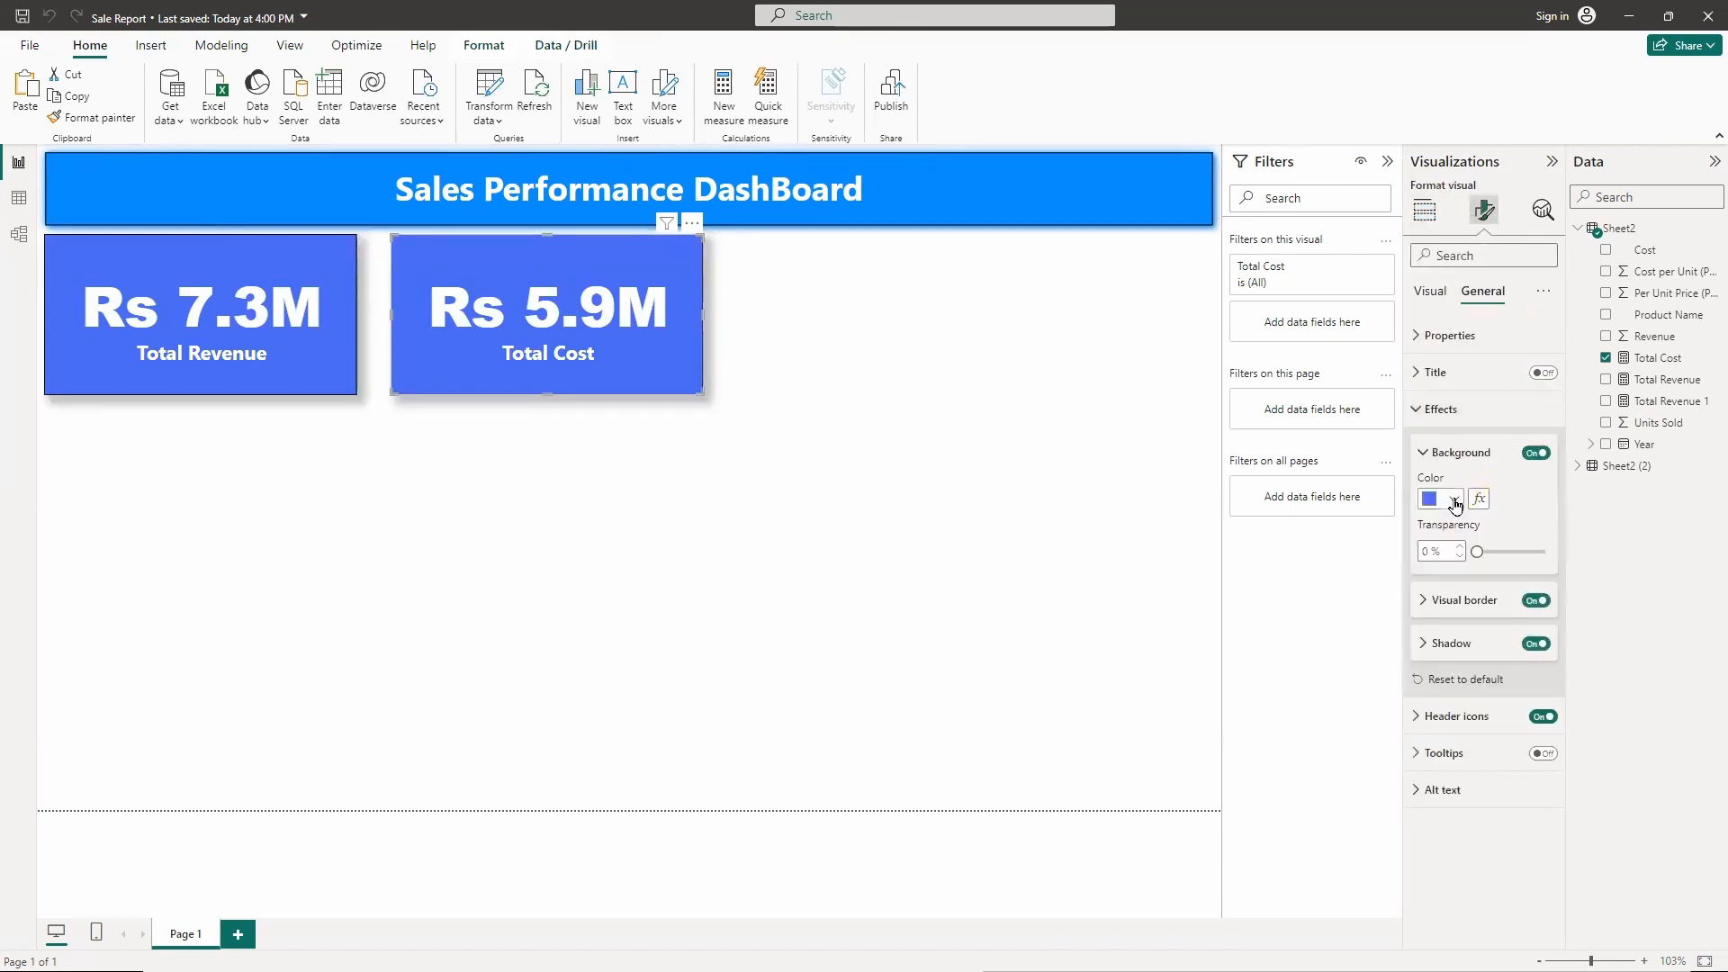
left_click(1449, 499)
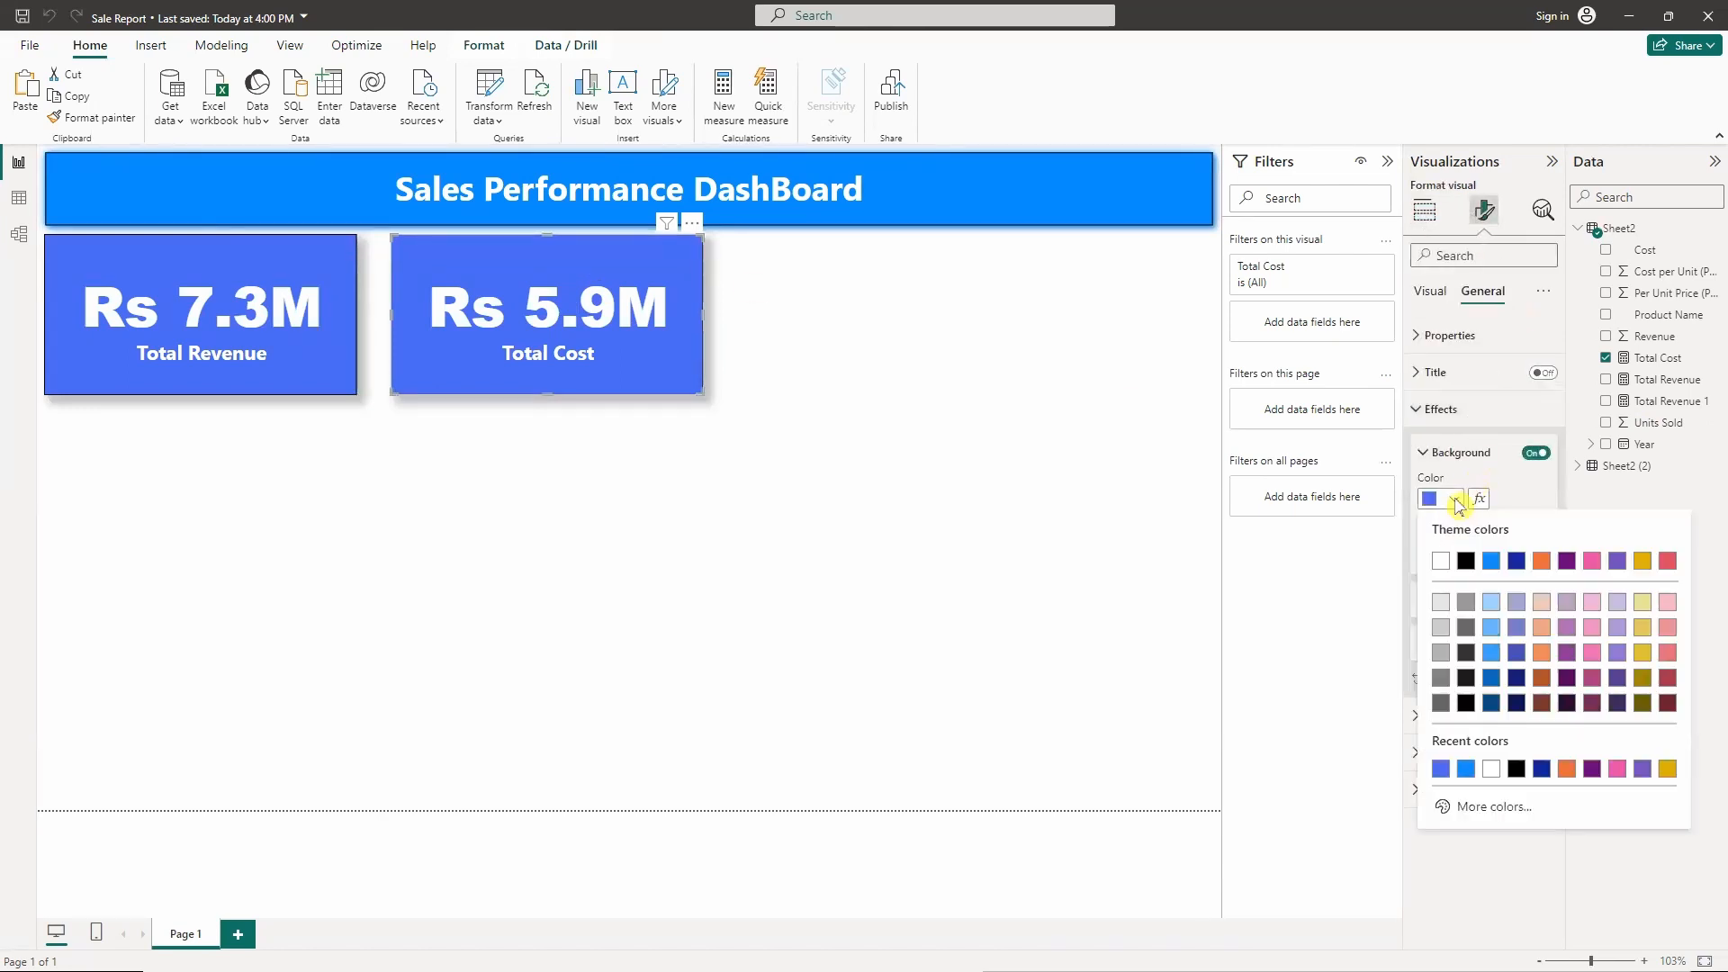
left_click(1516, 768)
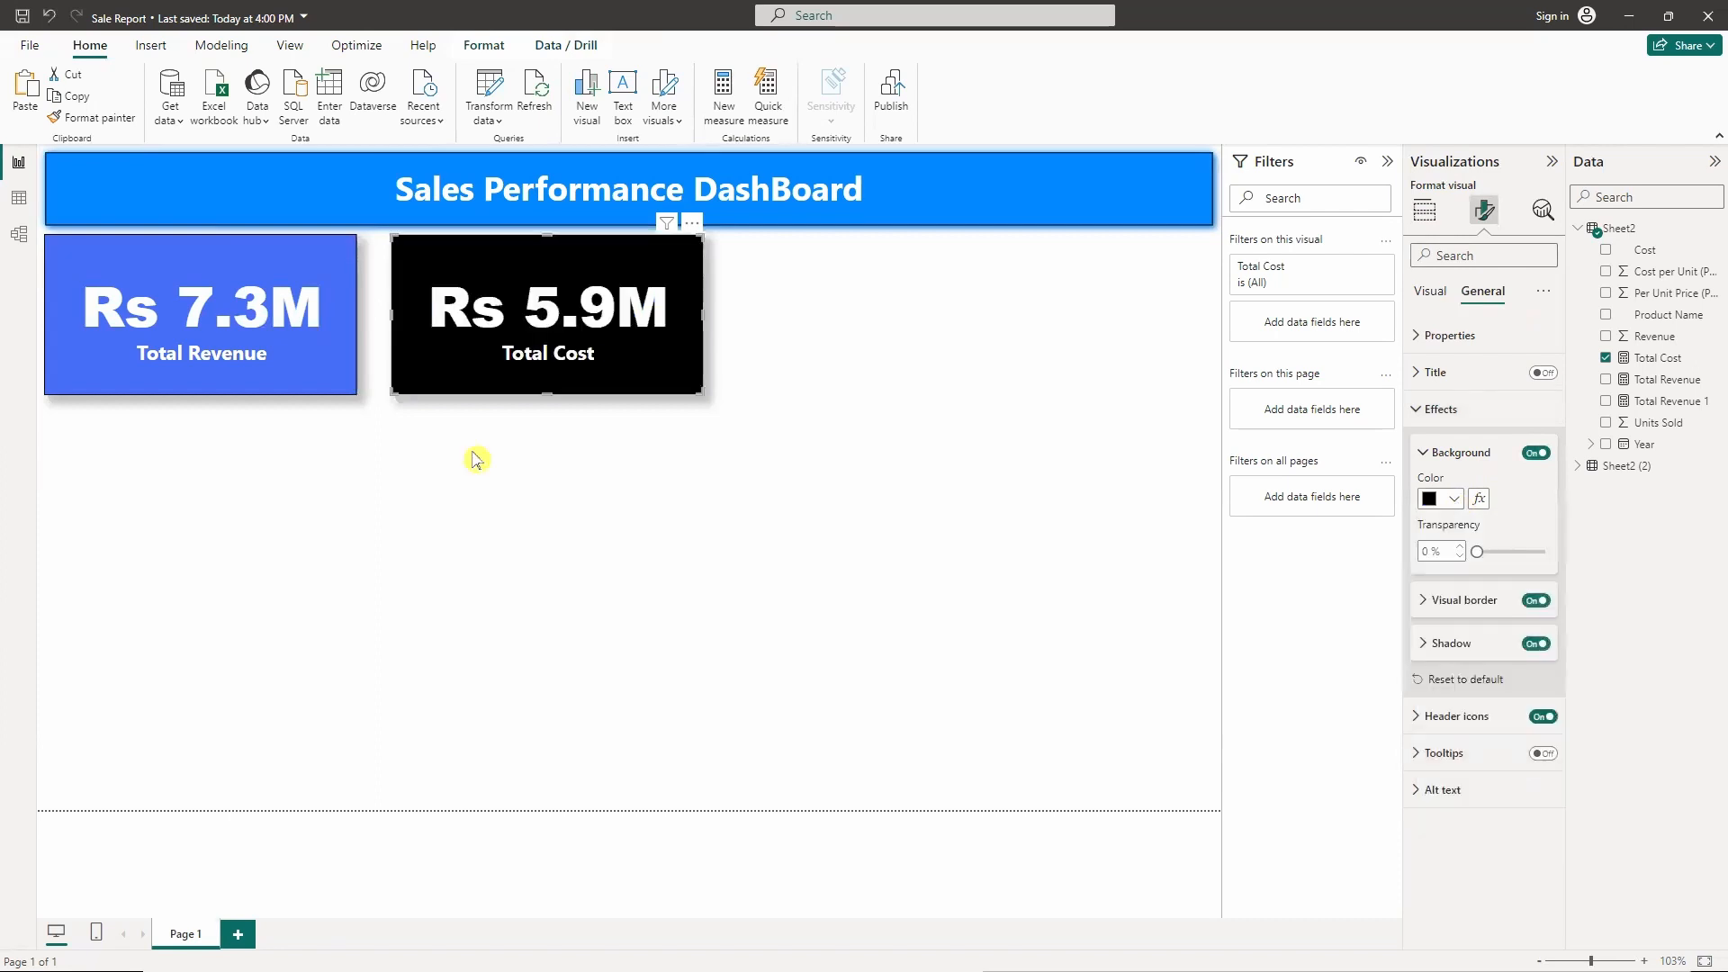
left_click(596, 463)
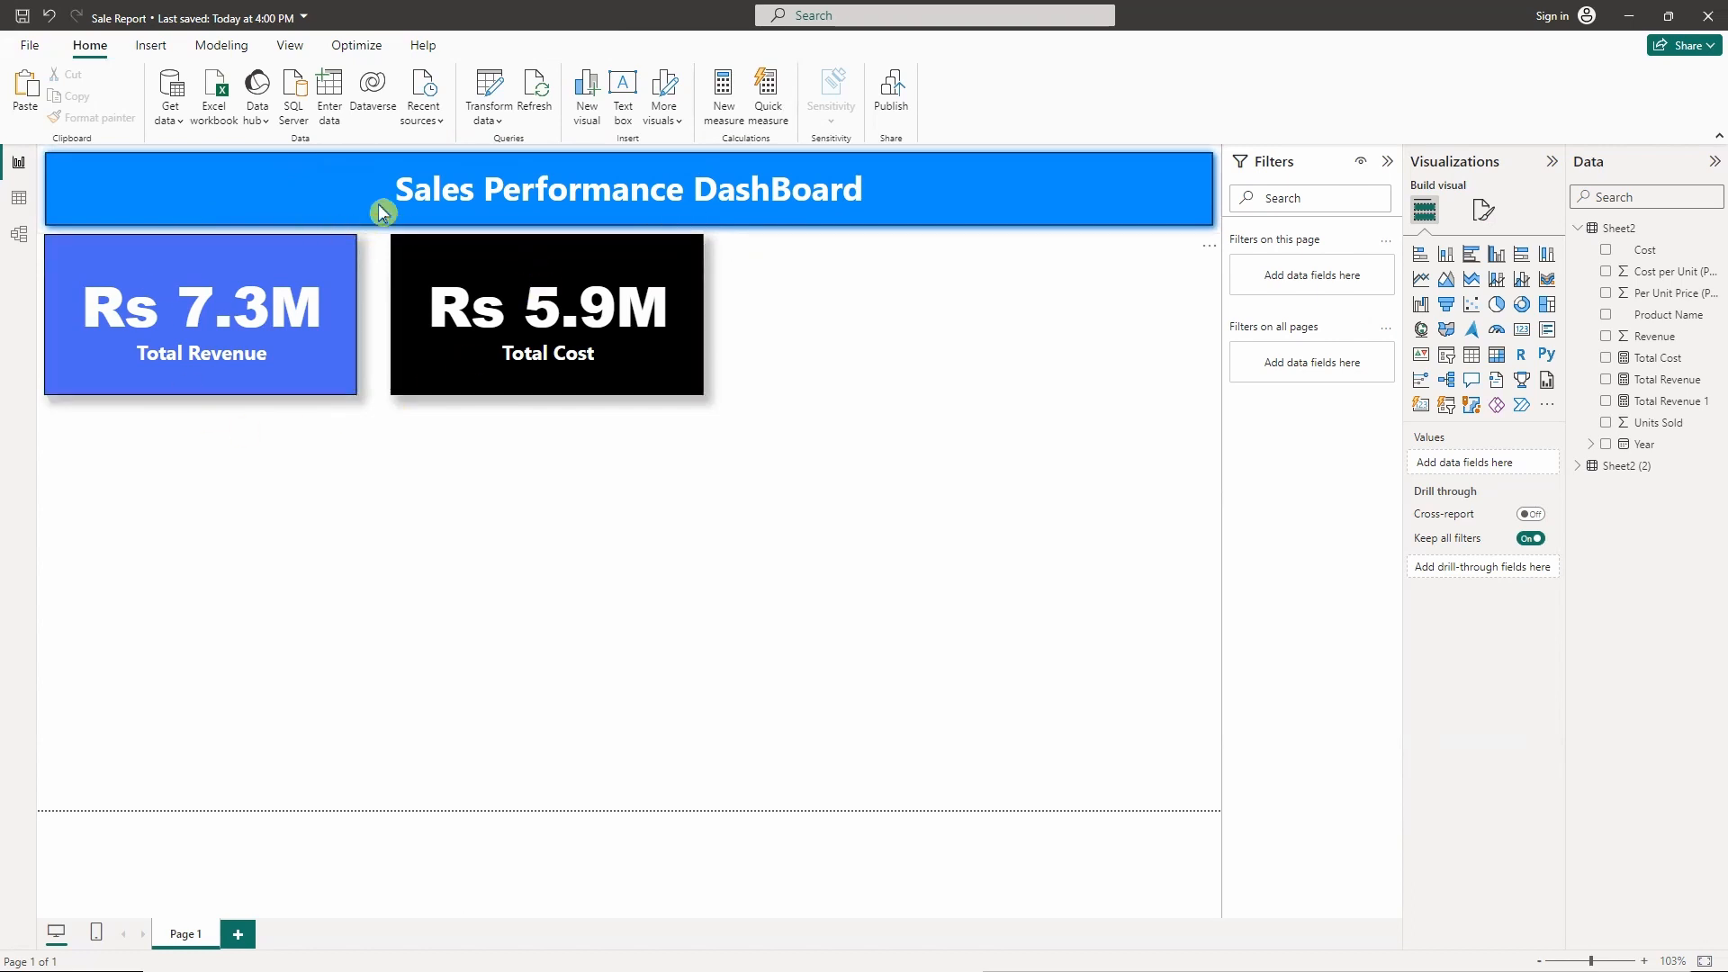
- Create a Total Profit measure in Sheet2 that subtracts [Total Cost] from [Total Revenue 1]
left_click(723, 96)
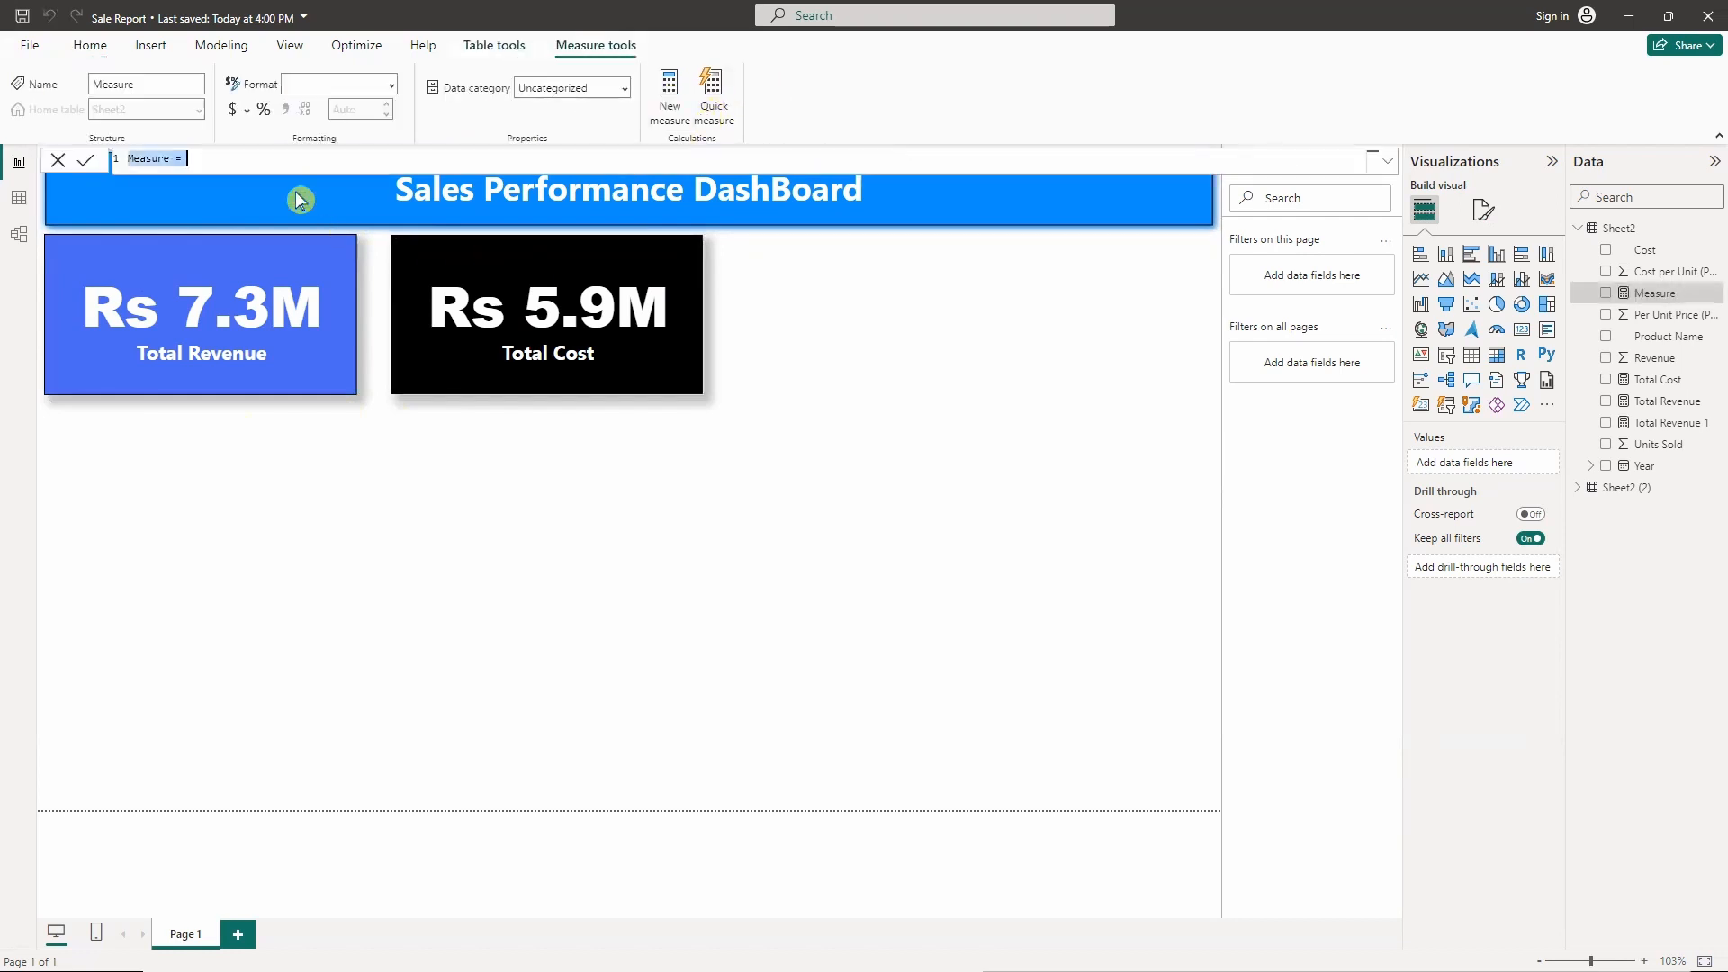
key("BackSpace")
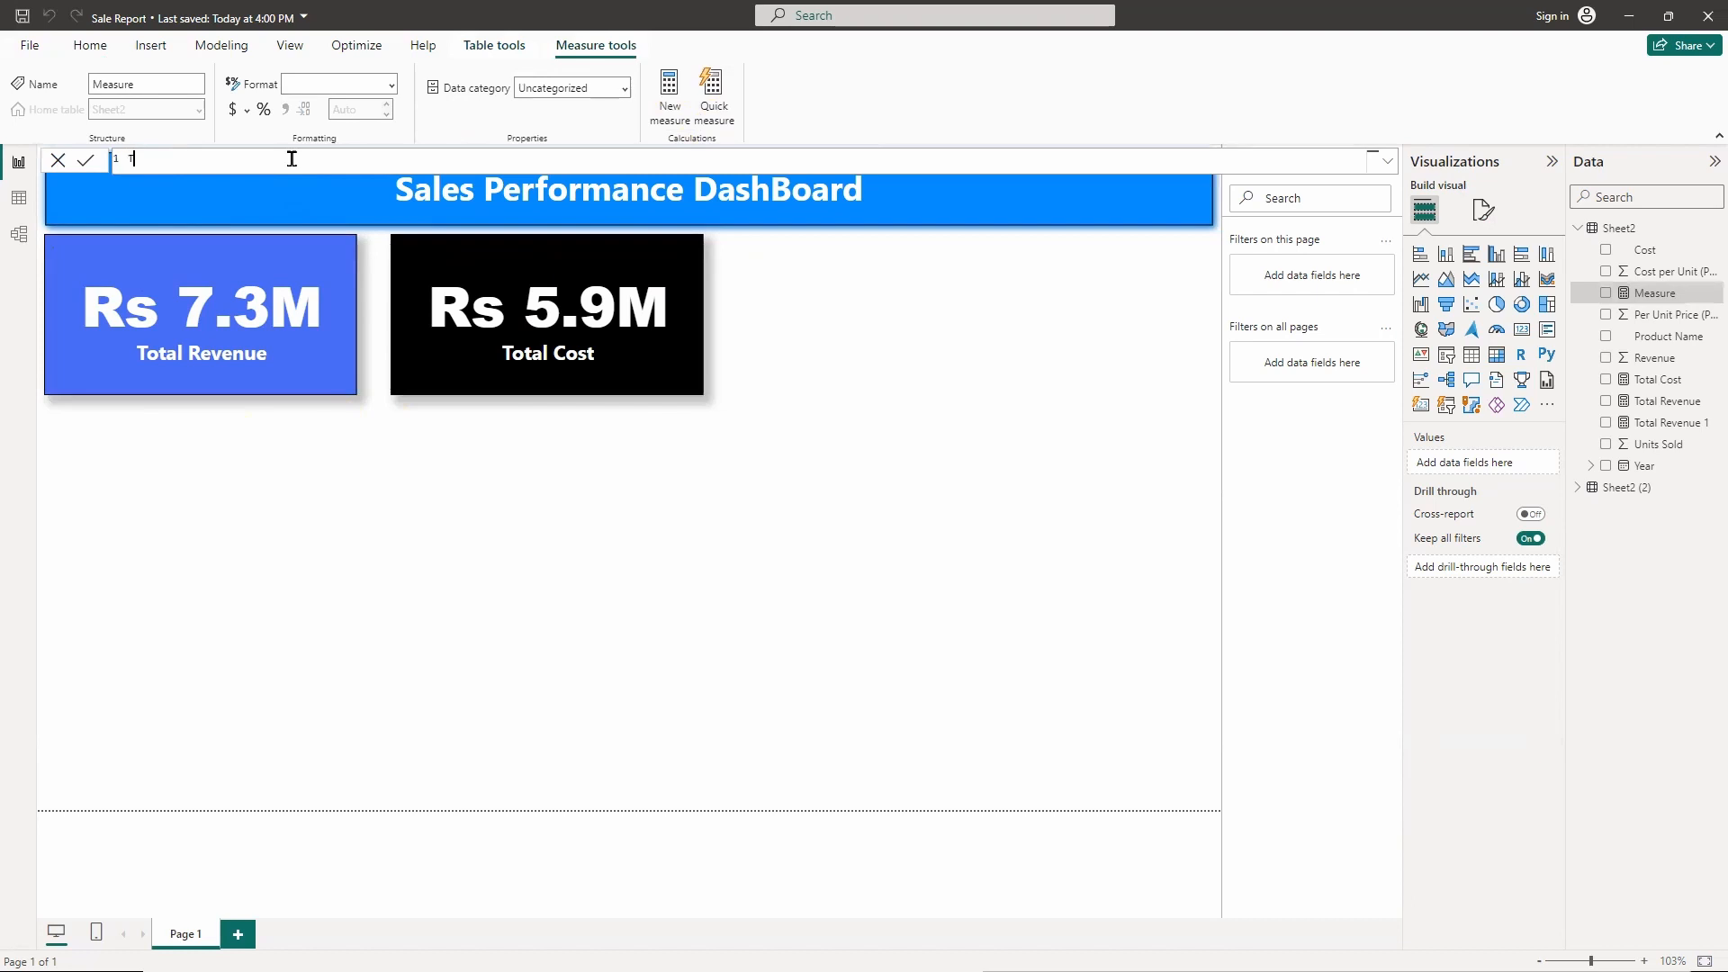
type("Total Profi")
type("total")
key("BackSpace")
key("BackSpace")
type("tal")
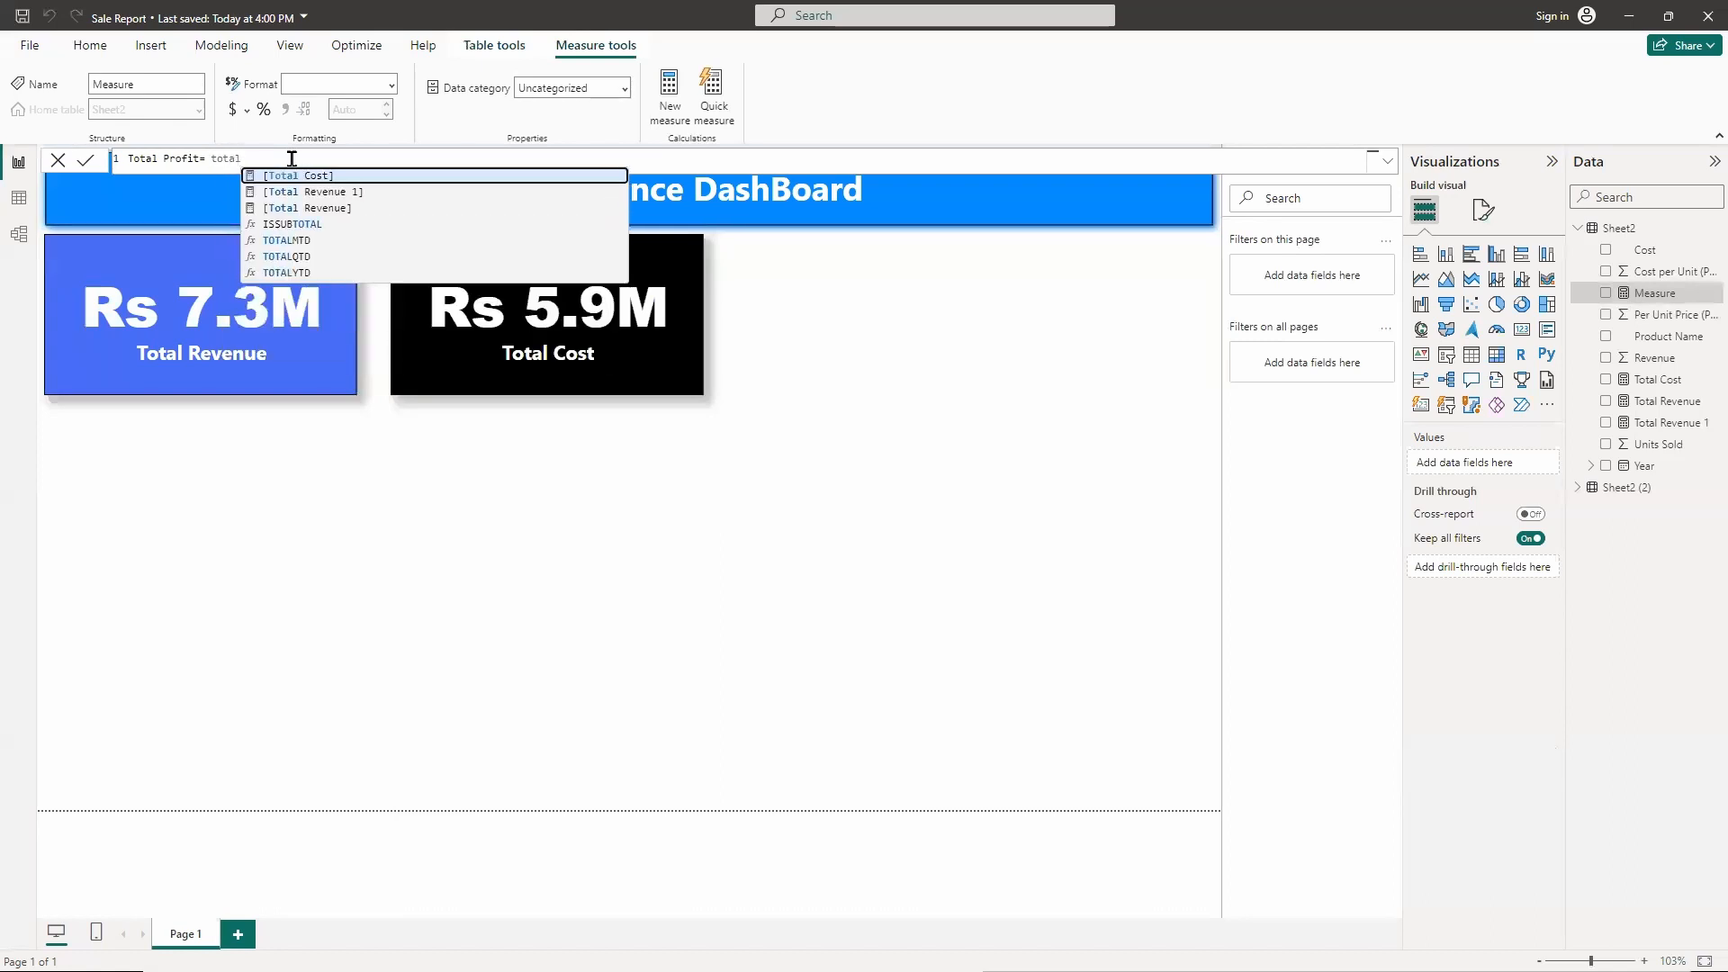
left_click(351, 191)
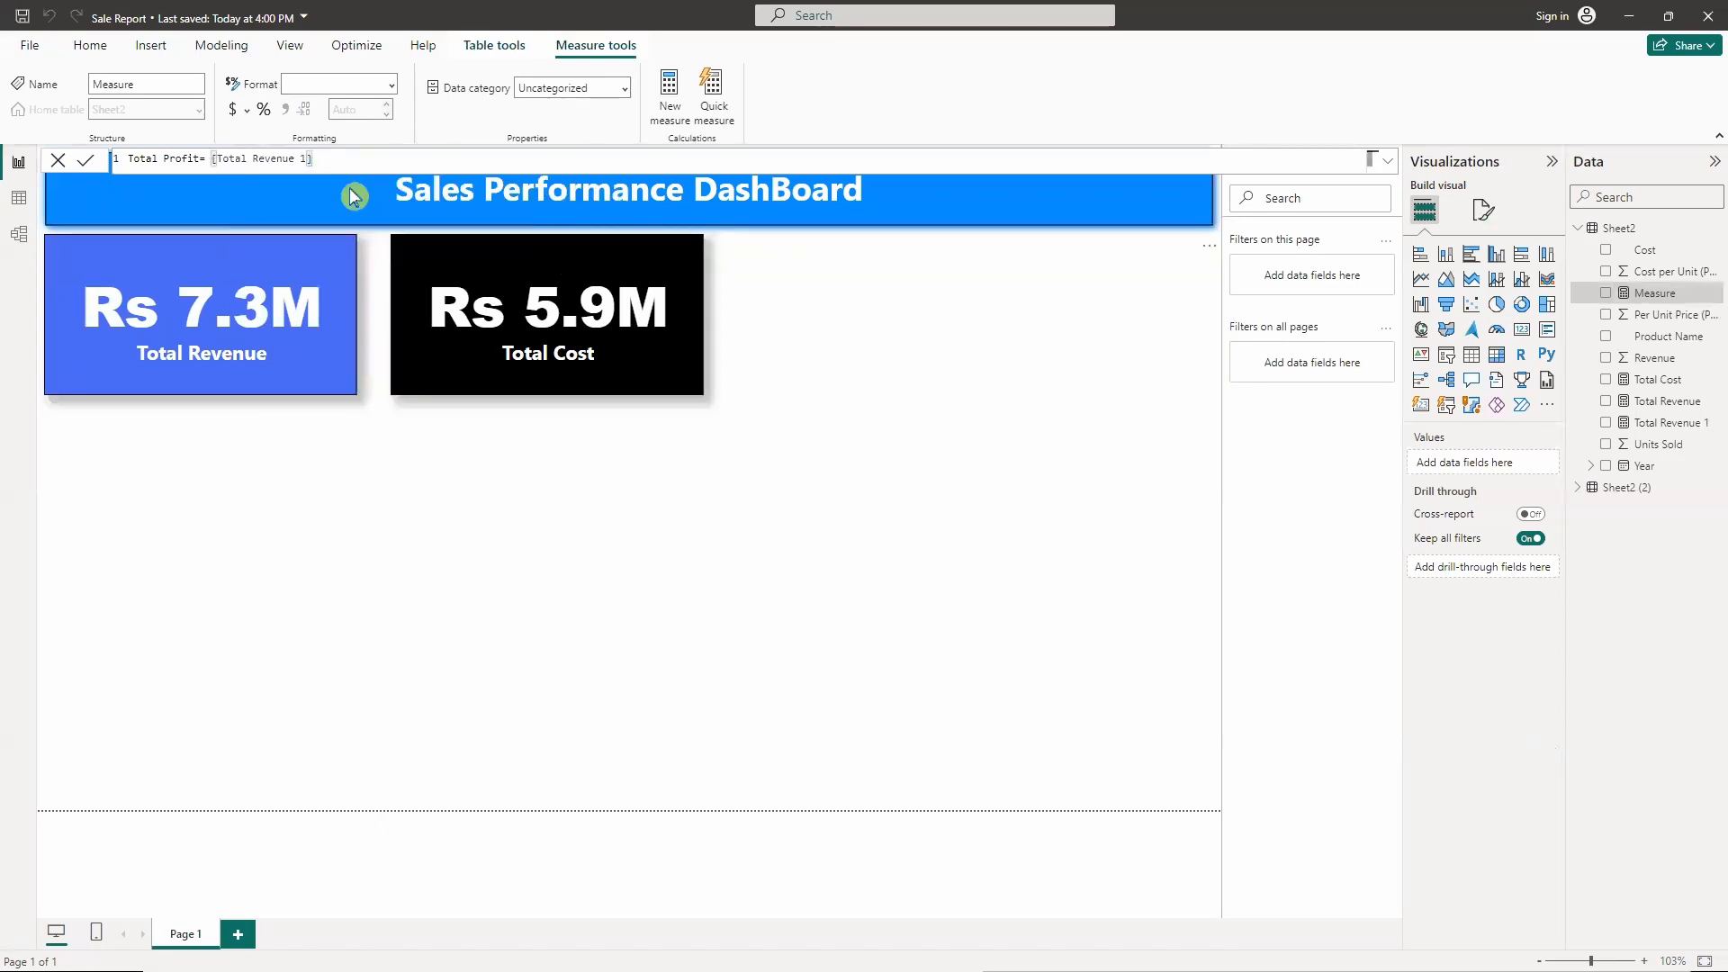
type("- to")
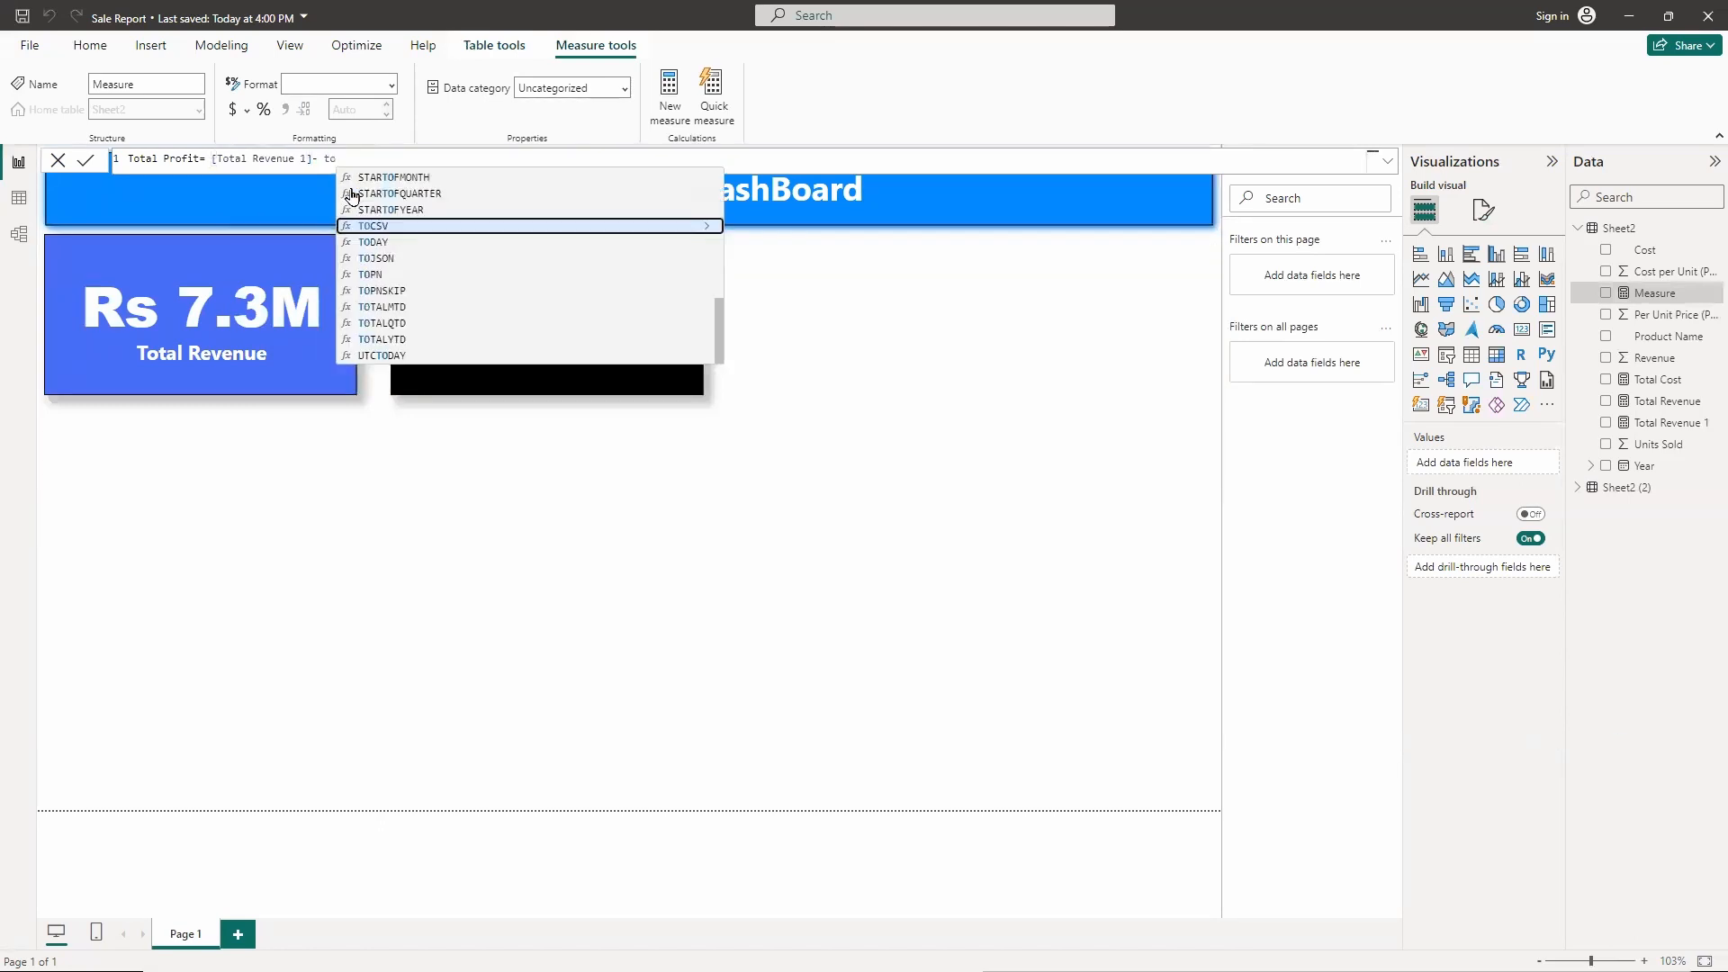
type("tal")
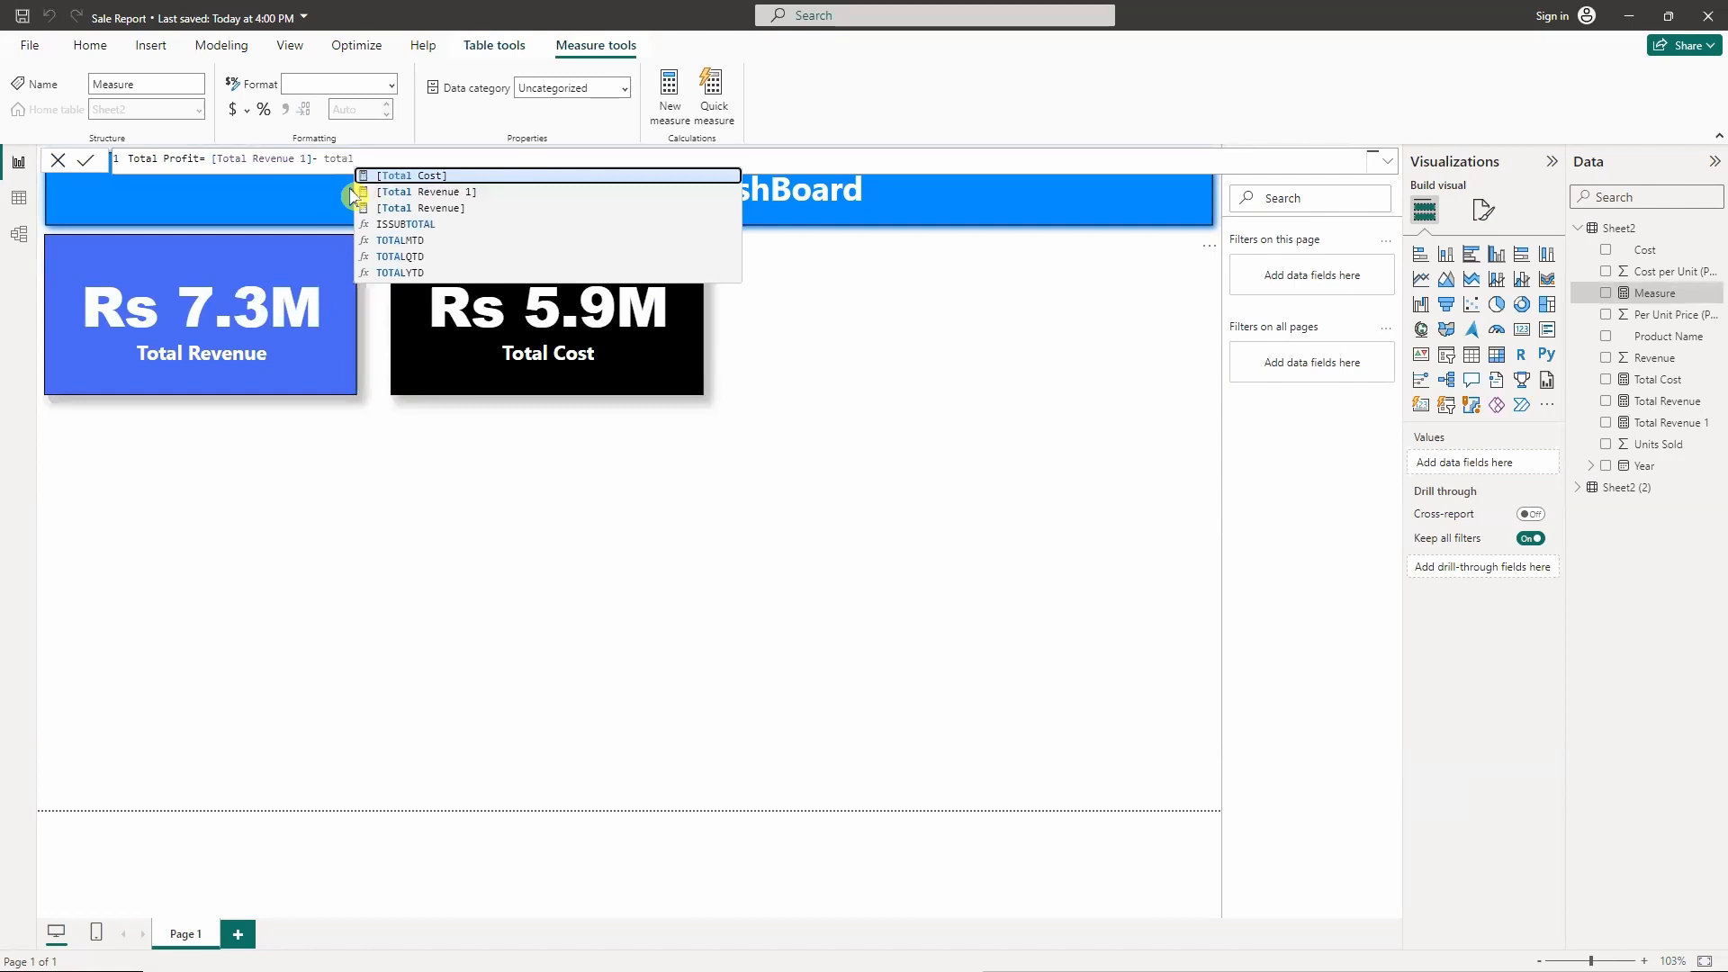
left_click(424, 173)
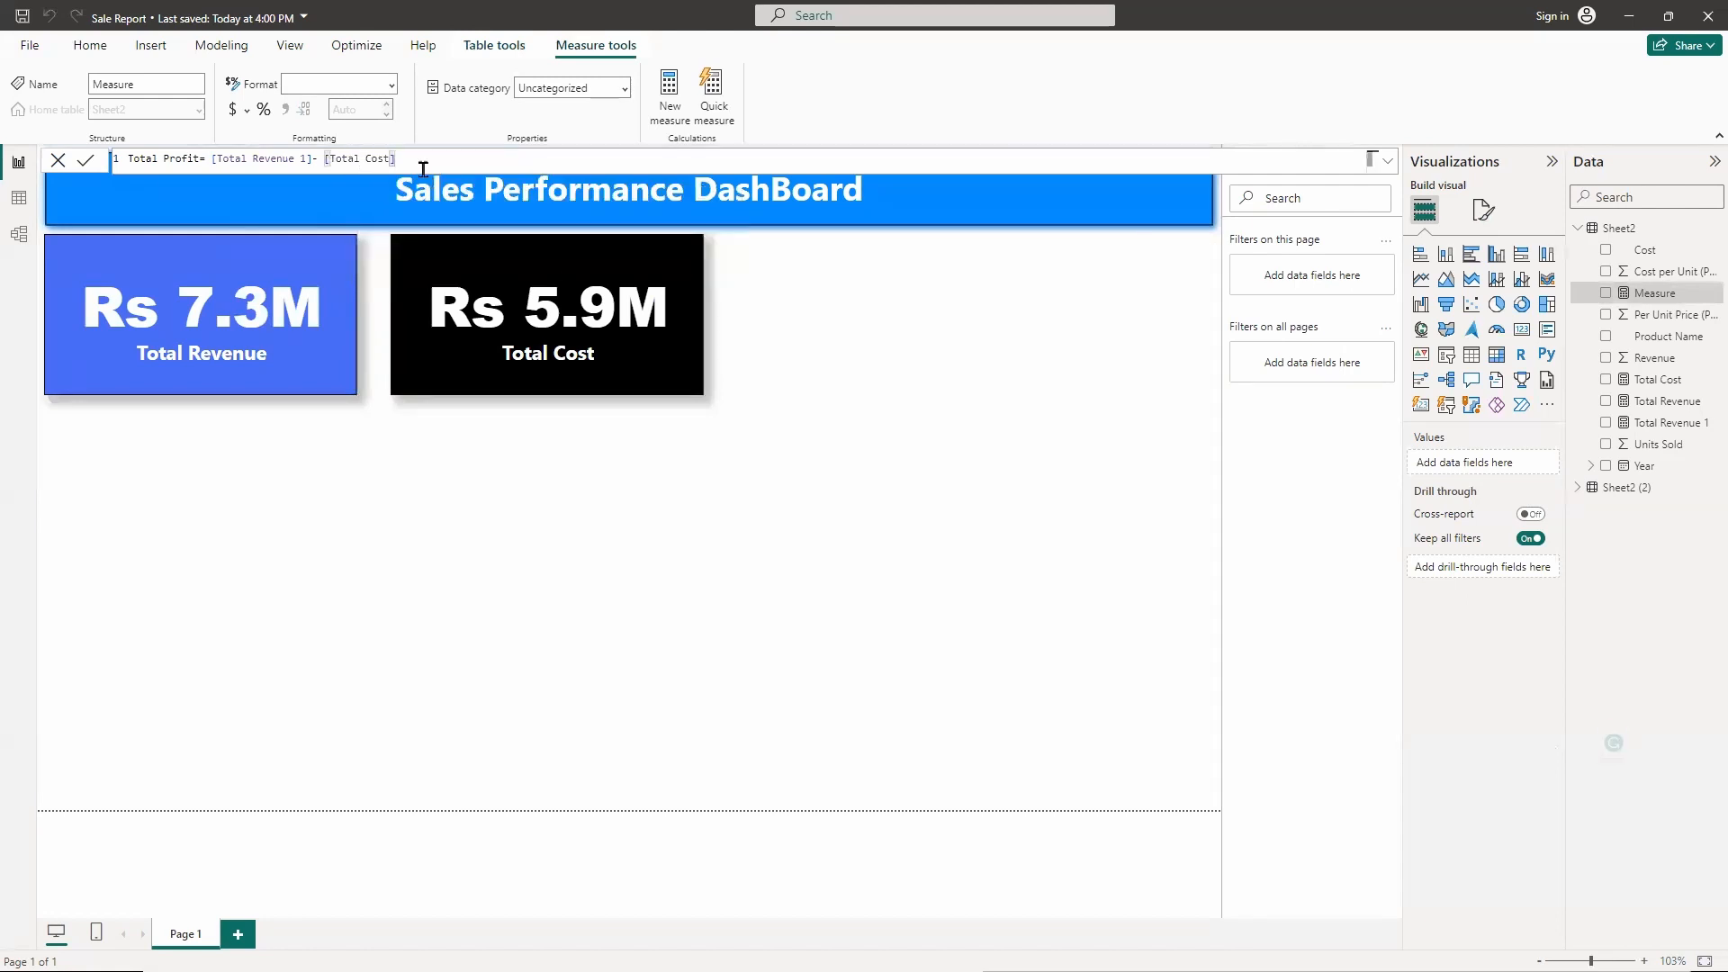
key("Return")
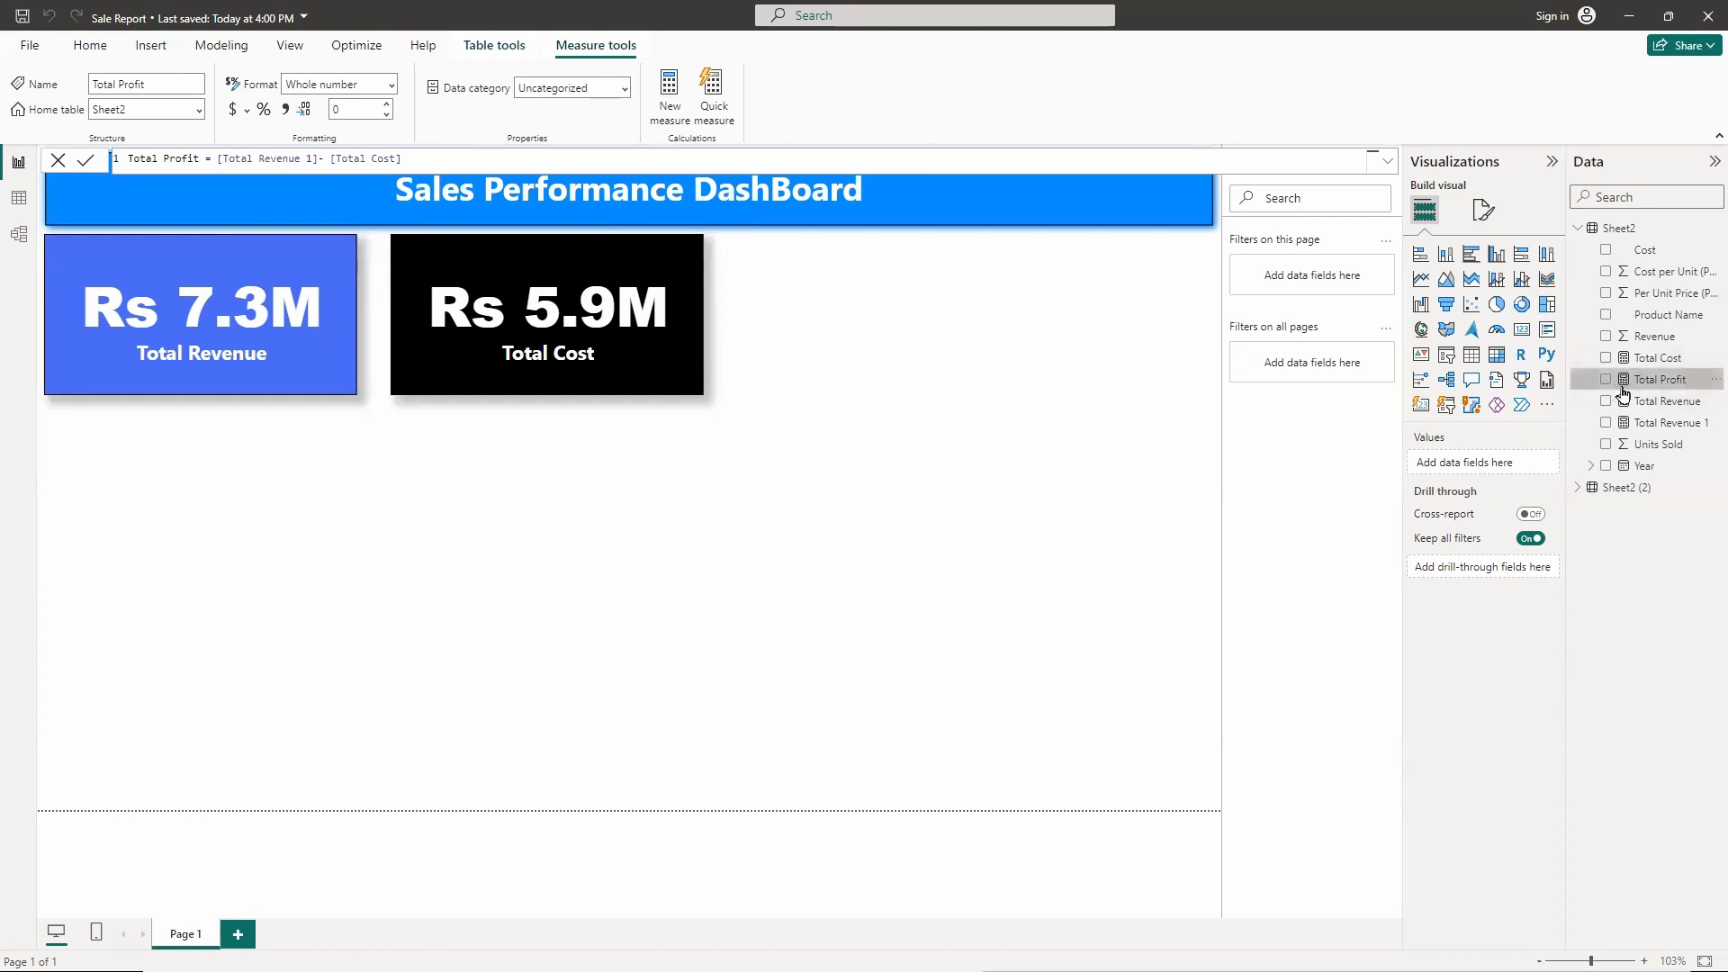
- Duplicate the Total Cost card, place the copy at the title banner's right end, and centre the original between the outer cards
left_click(578, 259)
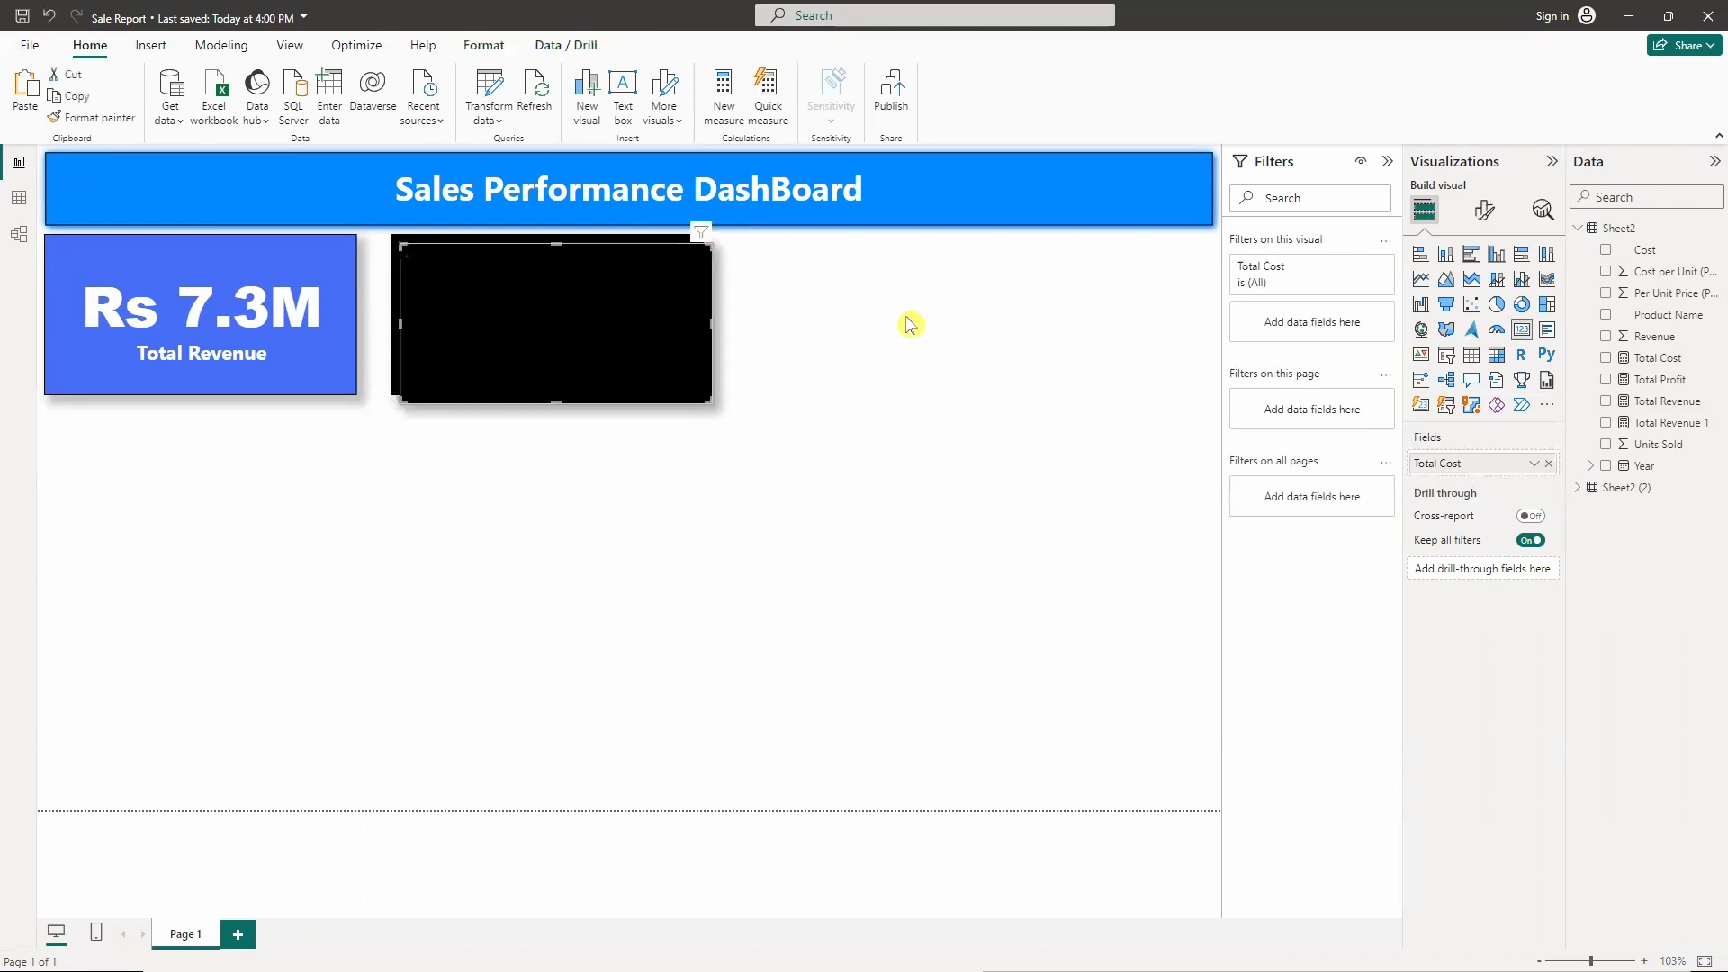
left_click_drag(624, 272, 1127, 273)
left_click_drag(597, 274, 707, 270)
mouse_move(192, 256)
left_mouse_down()
mouse_move(257, 258)
mouse_move(195, 256)
left_mouse_up()
left_click_drag(585, 252, 568, 259)
- Replace the Total Cost field in the rightmost card with the Total Profit measure
left_click(972, 270)
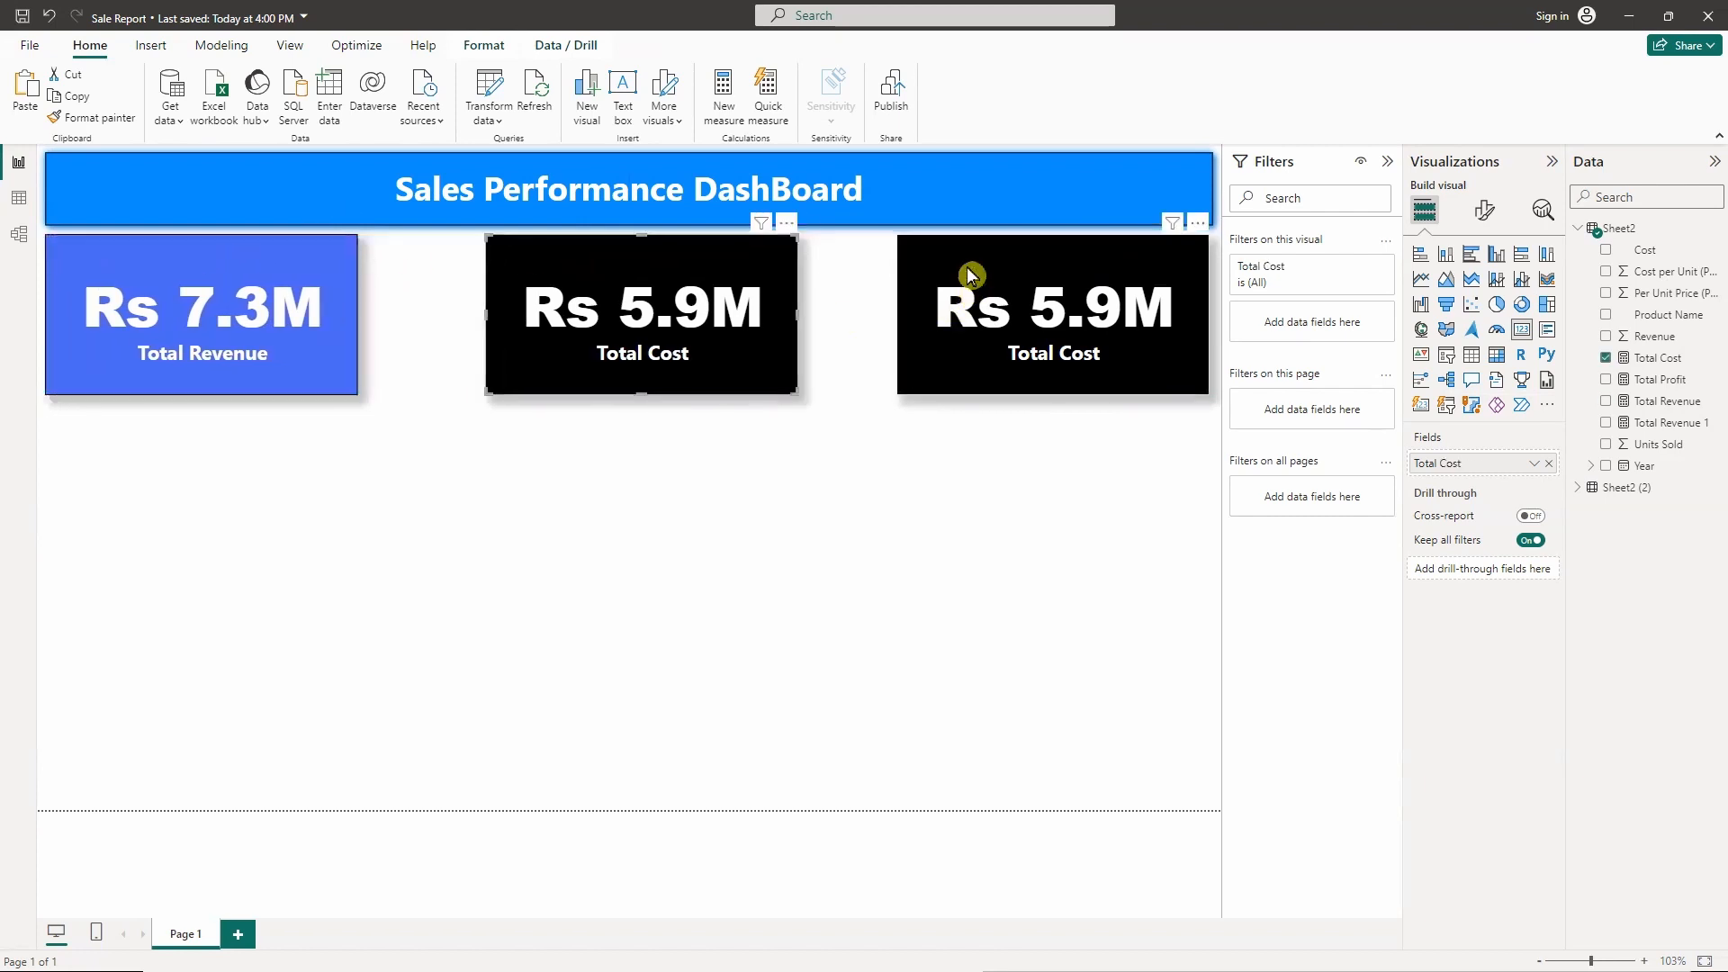
left_click(1606, 357)
left_click(1607, 380)
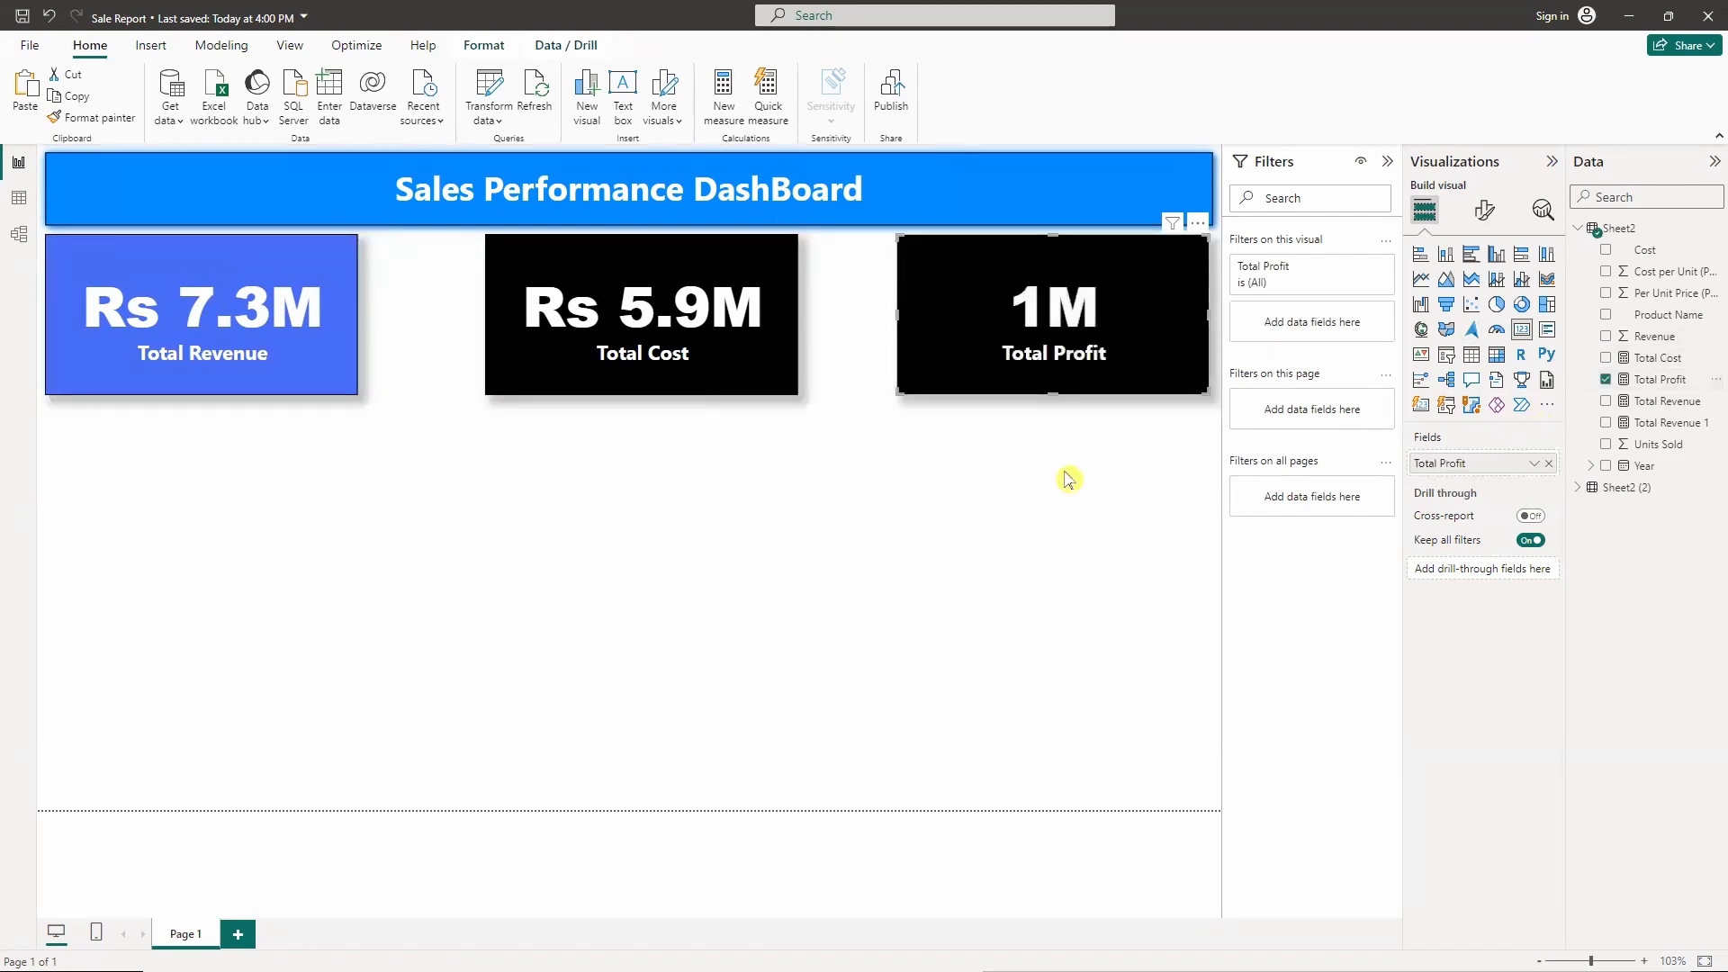
- Format the Total Profit measure with one decimal place and the Rs Urdu (Islamic Republic of Pakistan) currency
left_click(1660, 379)
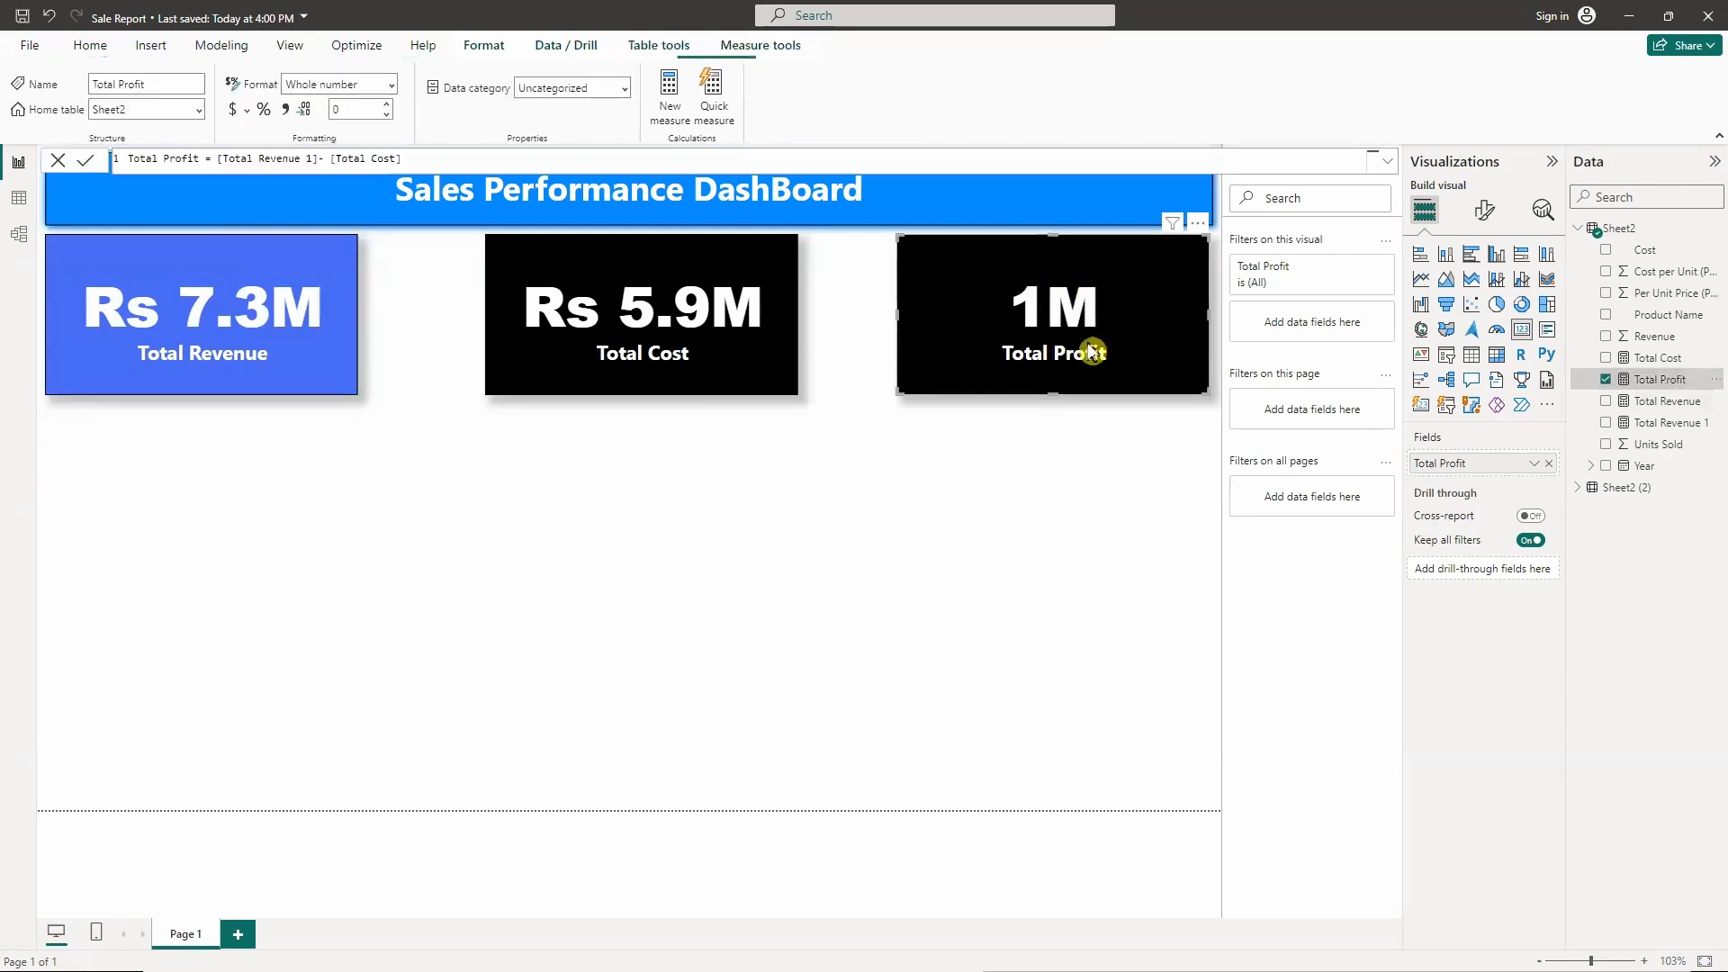
left_click(387, 105)
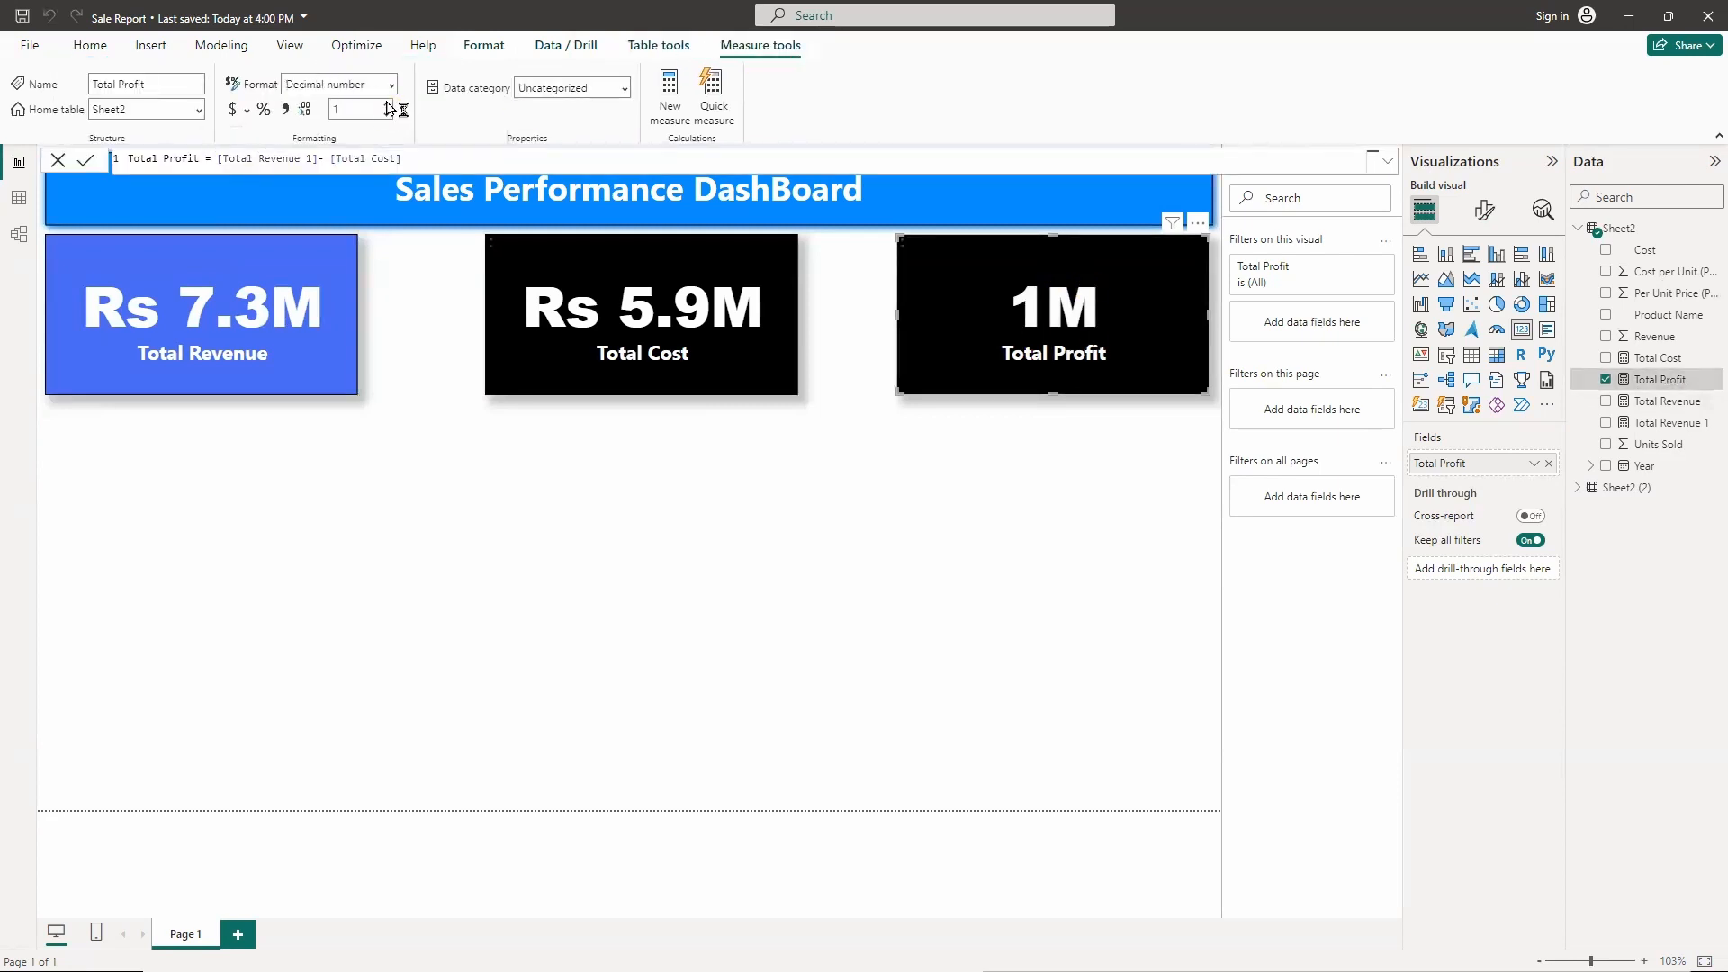
left_click(246, 109)
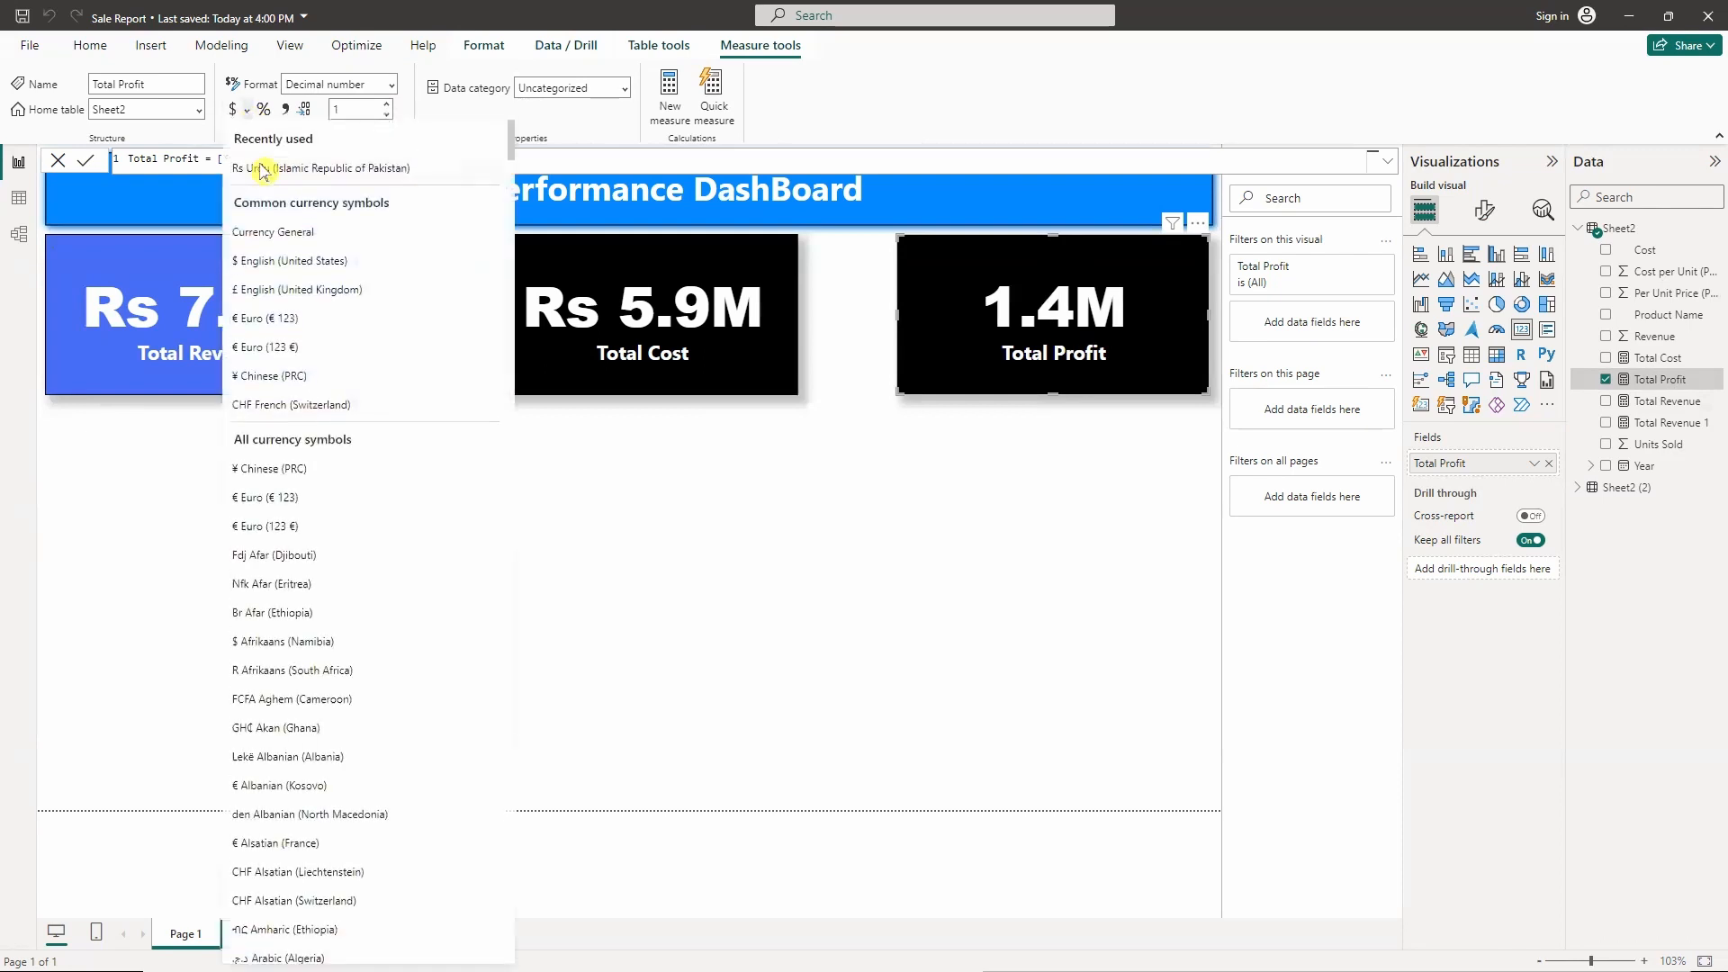
left_click(262, 169)
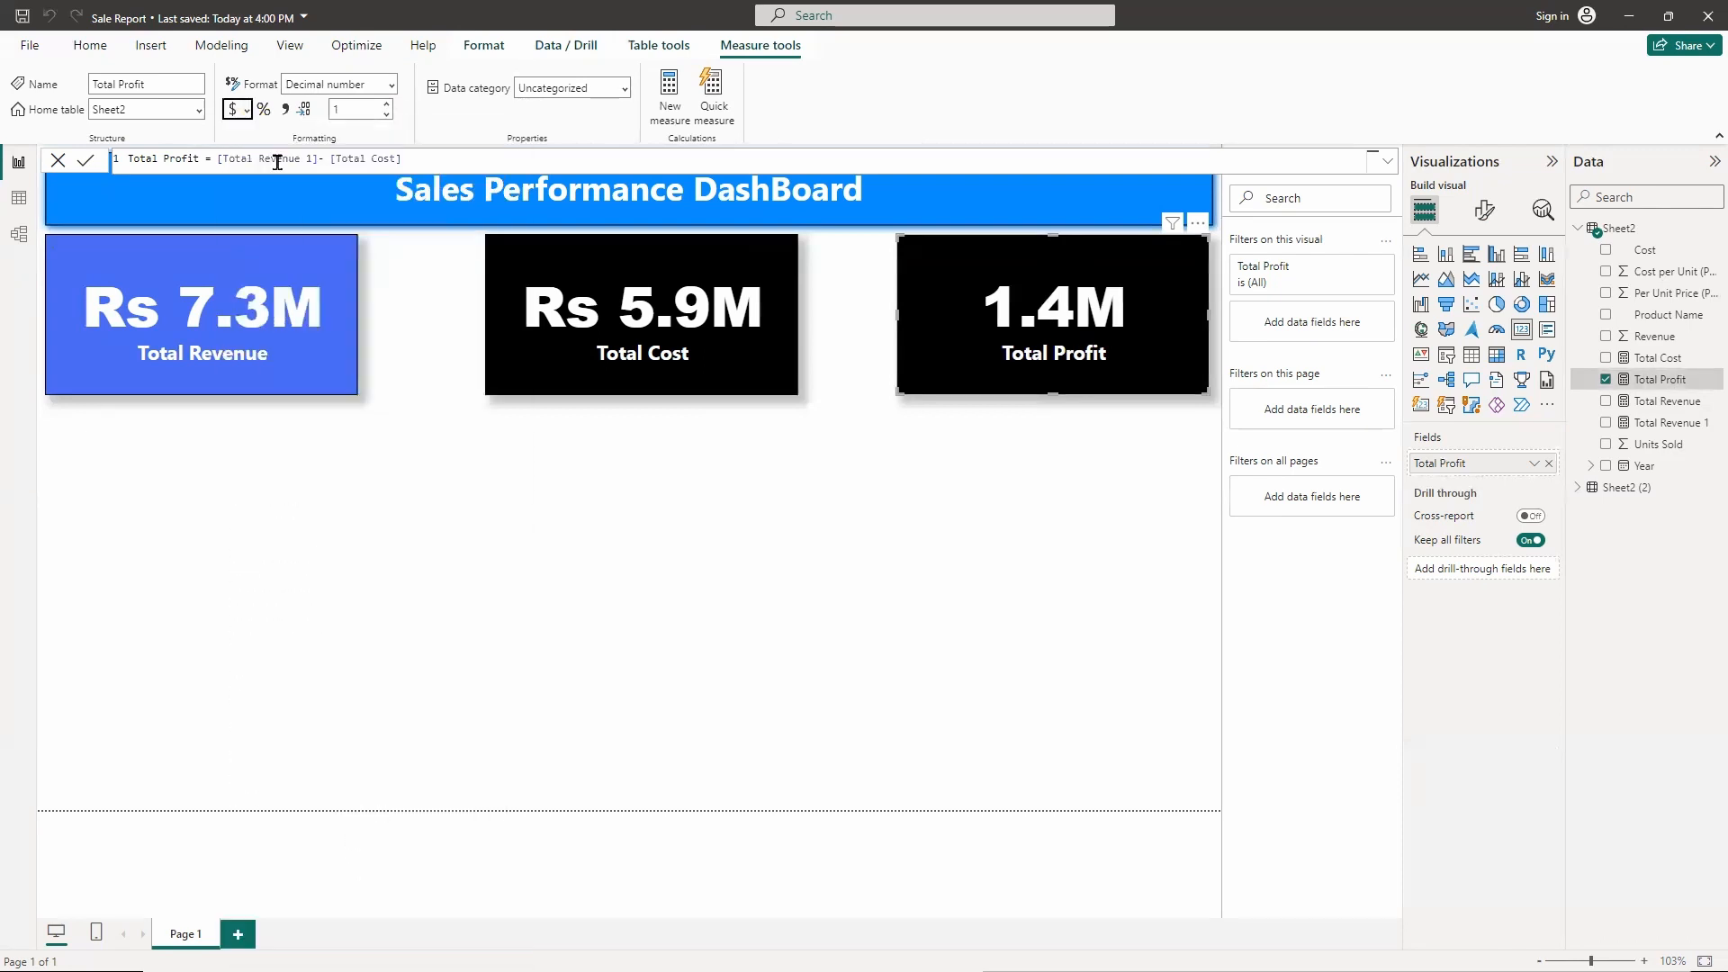
left_click(983, 289)
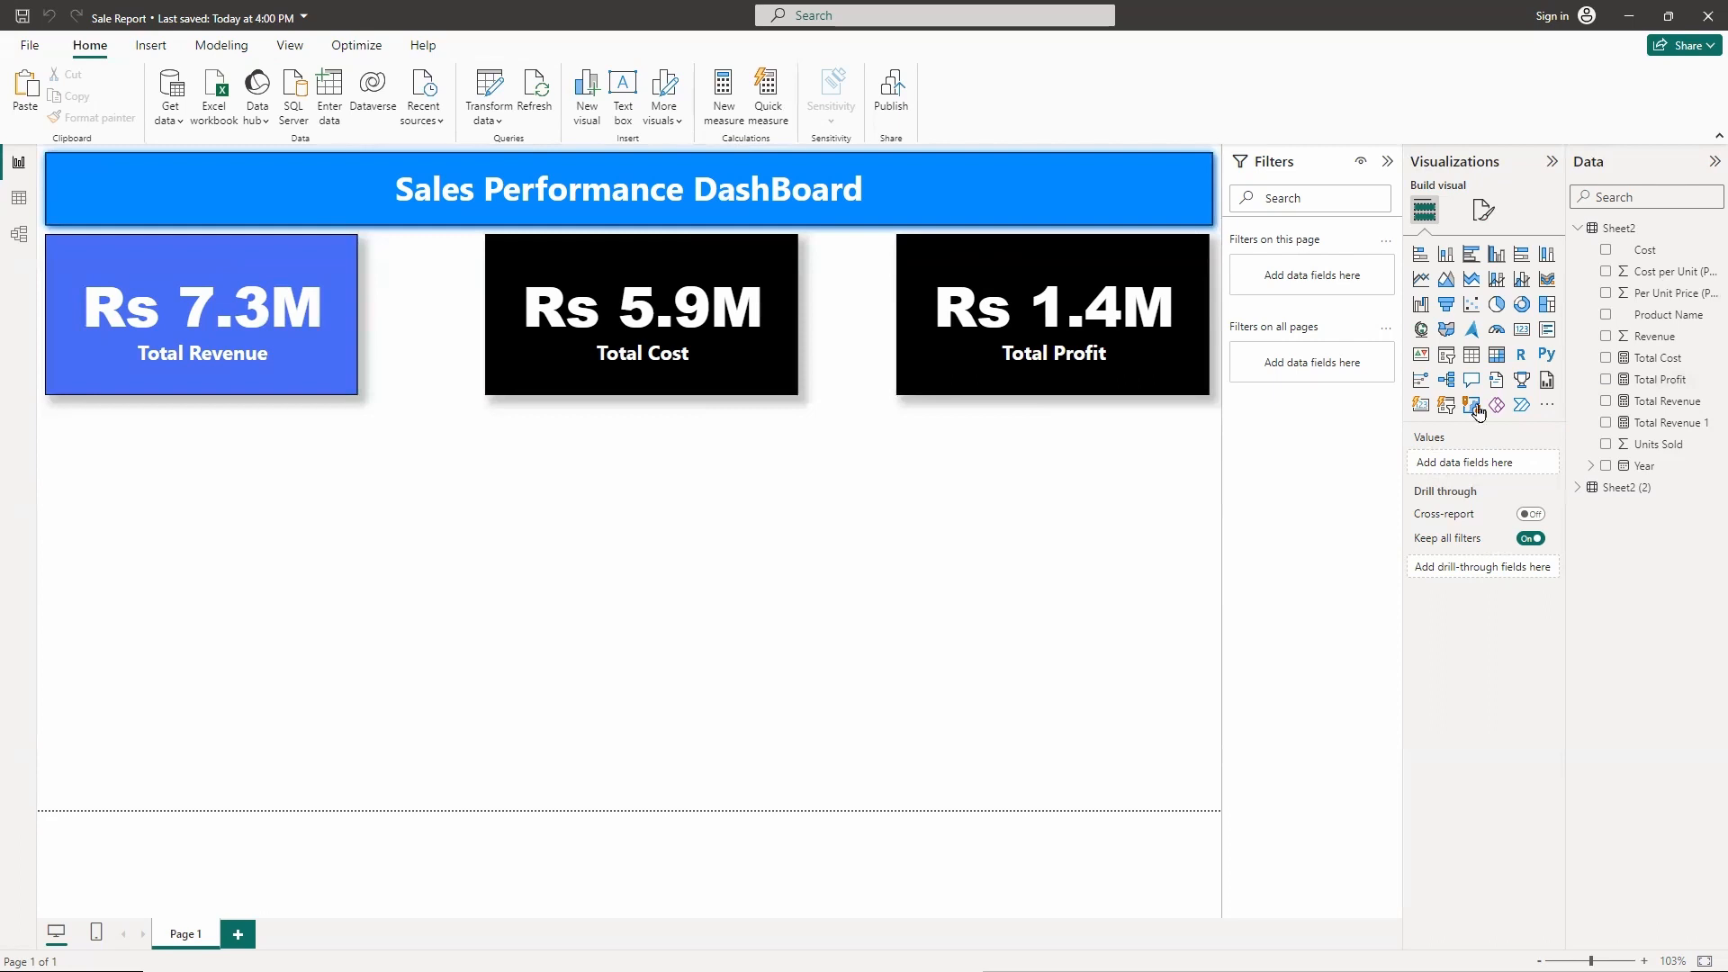
- Set the Total Profit card's background to the custom yellow #E6E51E
left_click(1142, 264)
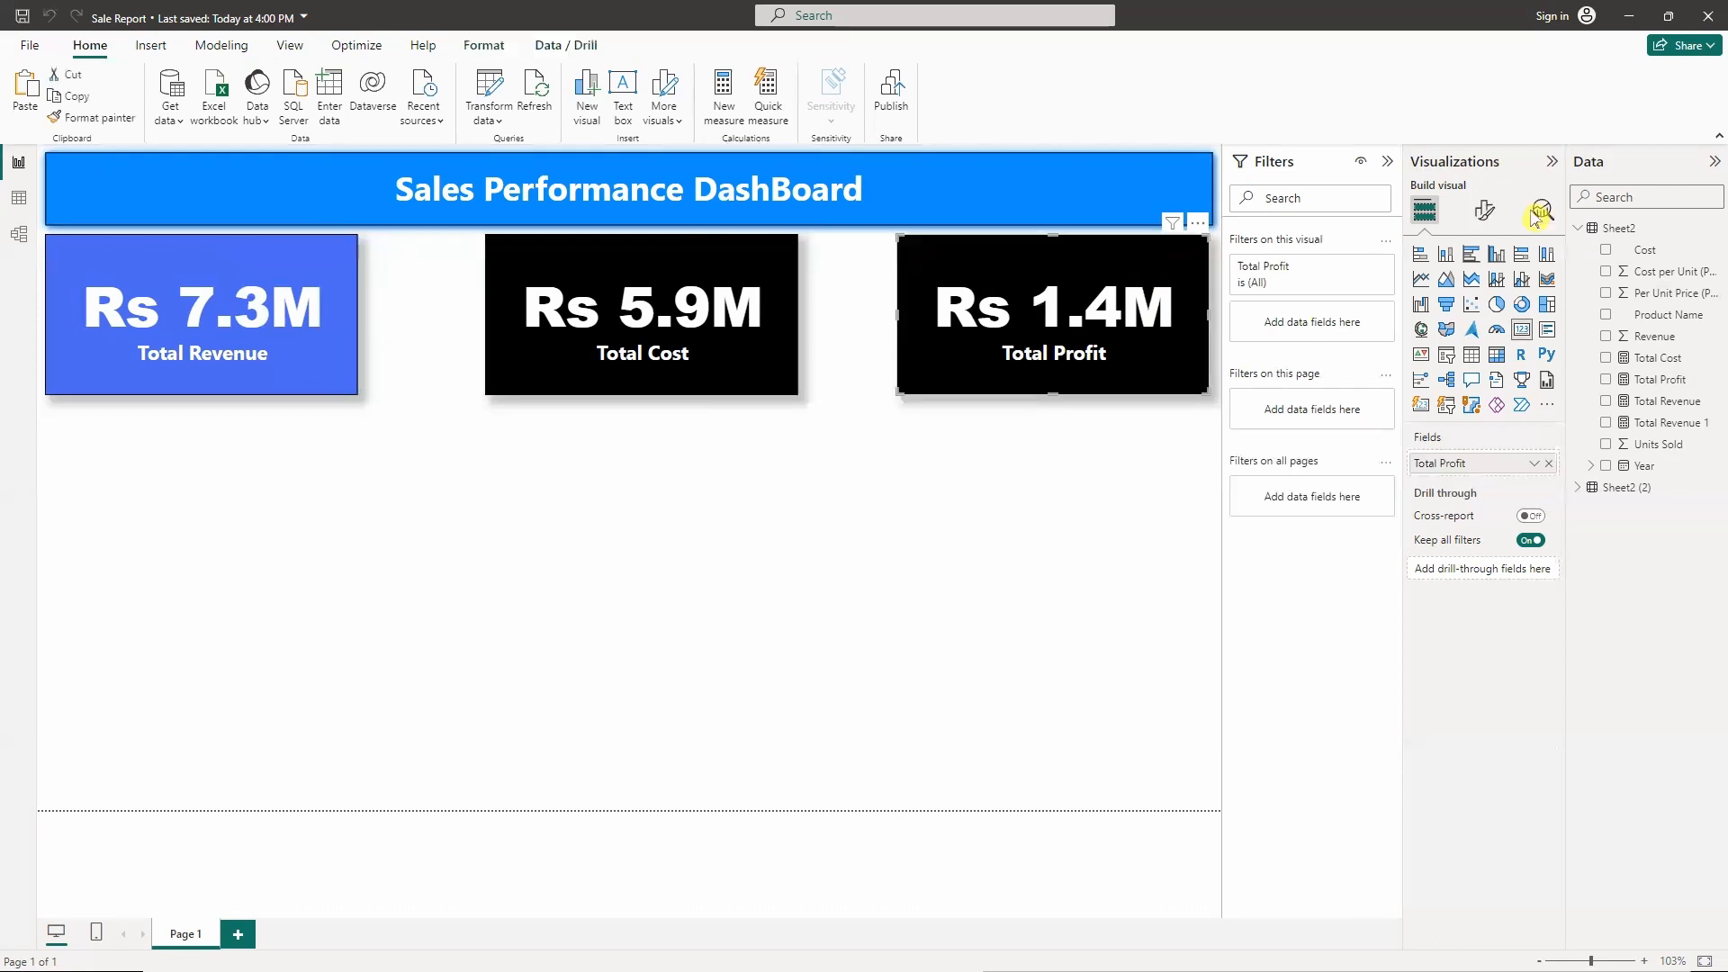
left_click(1480, 216)
left_click(1482, 290)
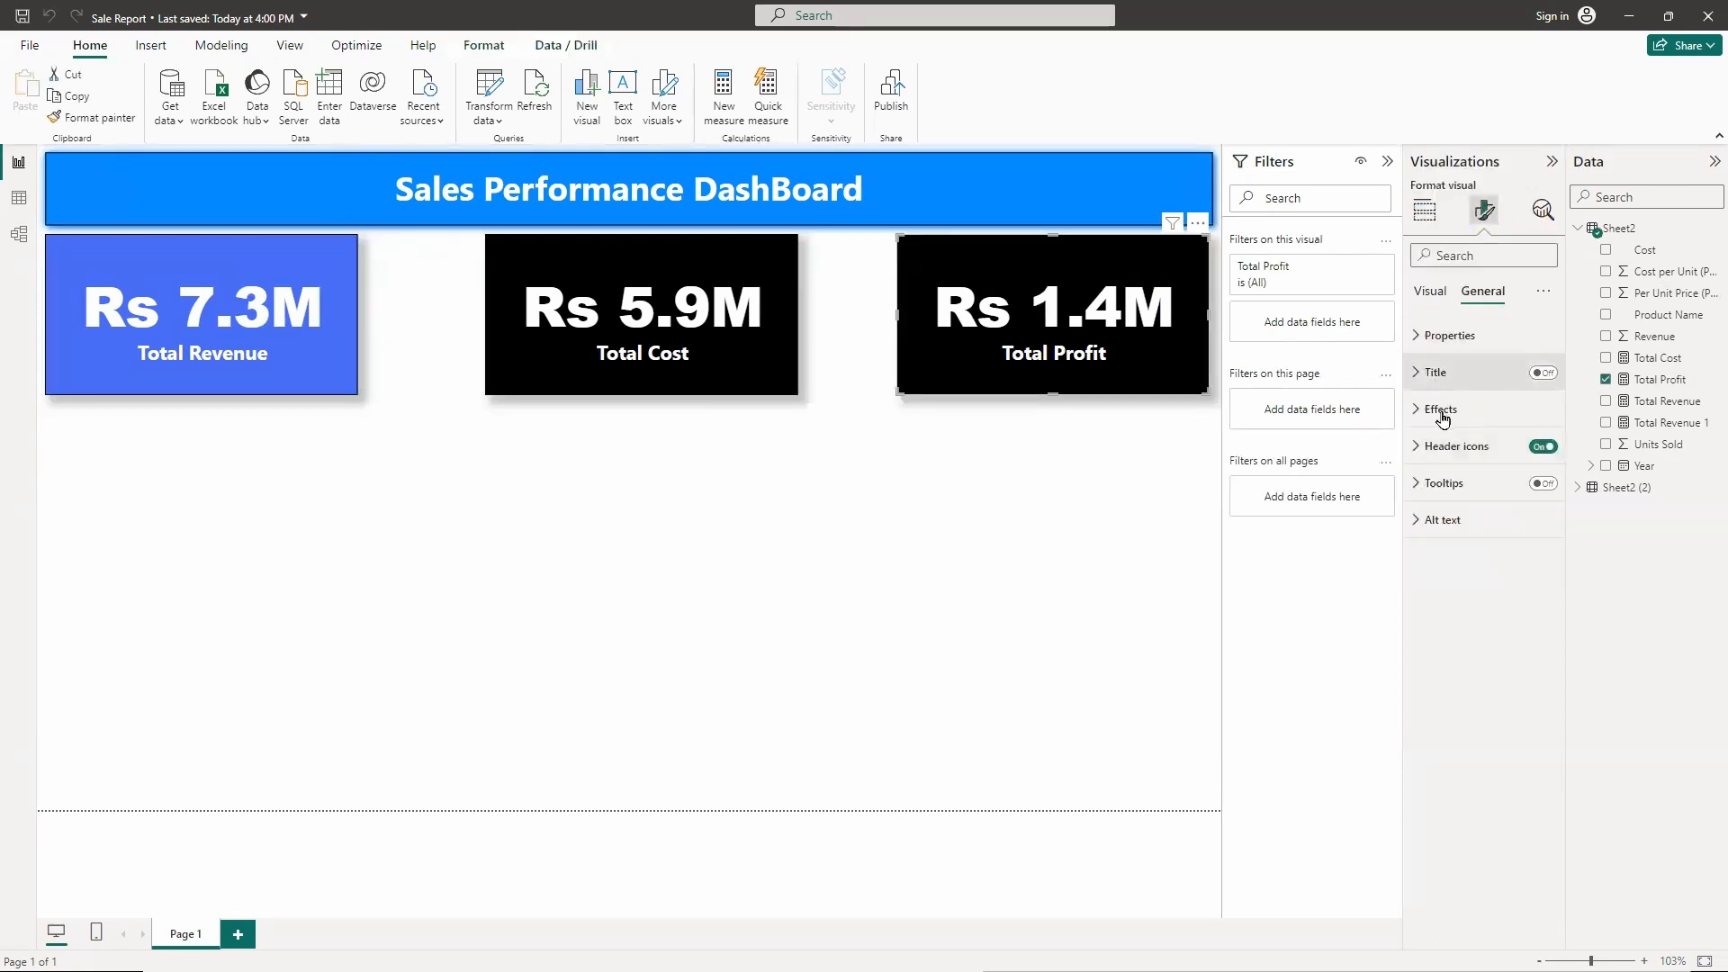
left_click(1441, 410)
left_click(1456, 501)
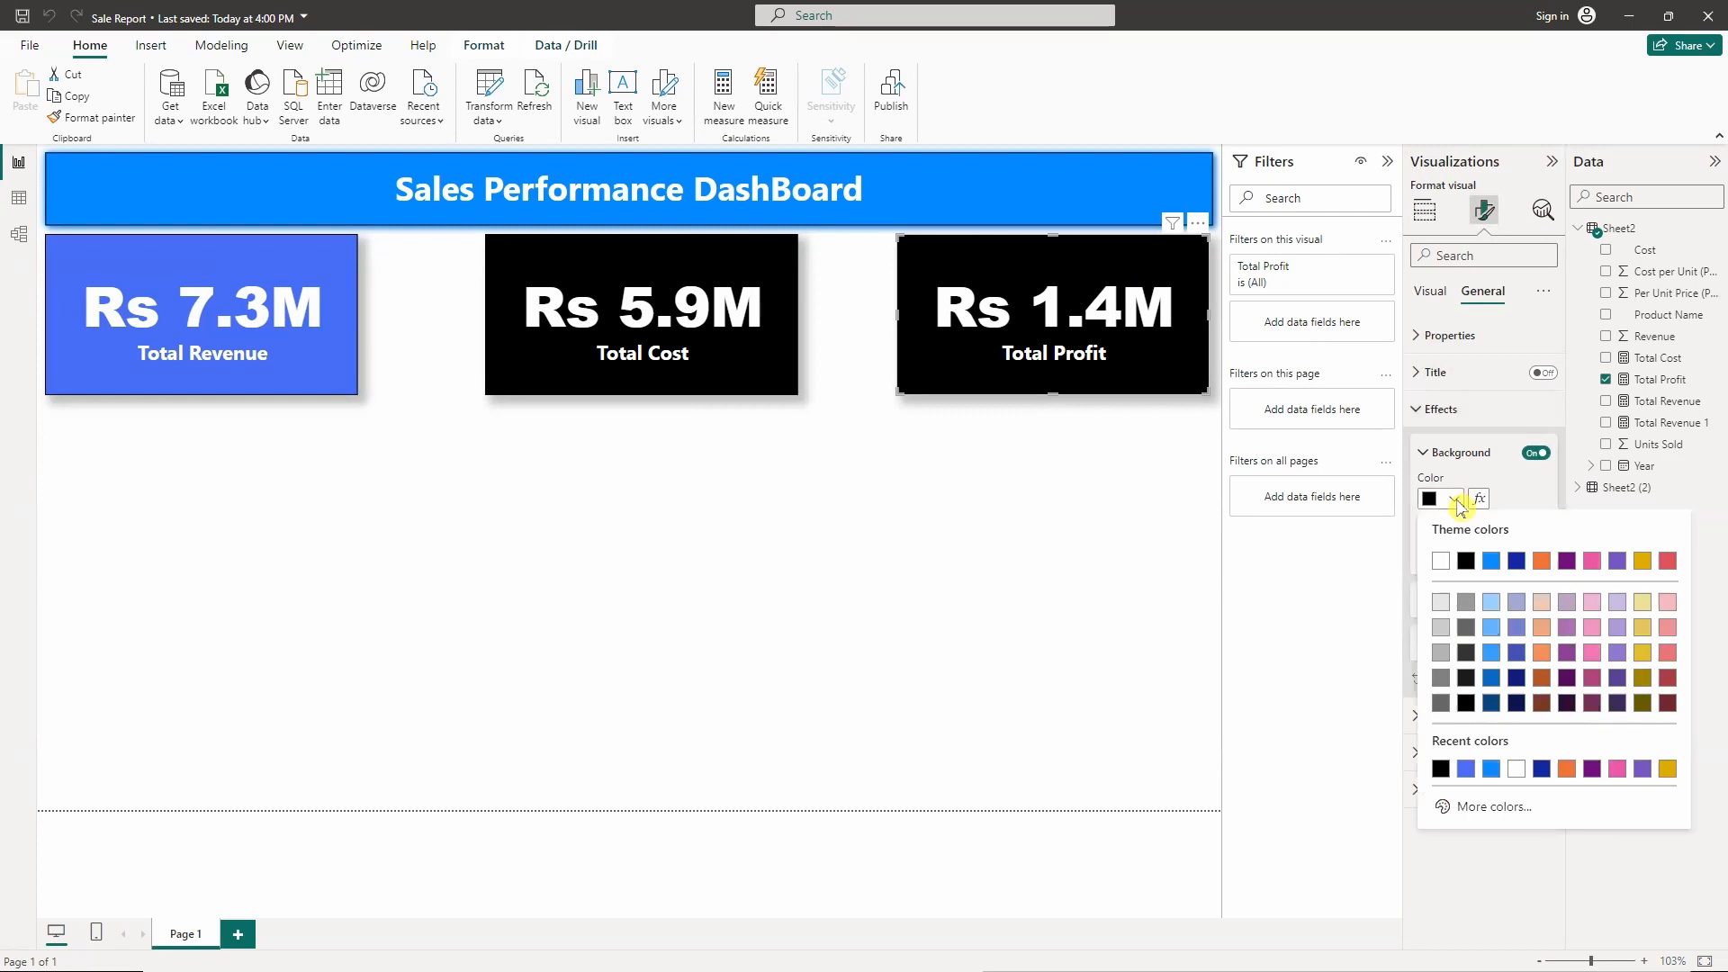
left_click(1469, 810)
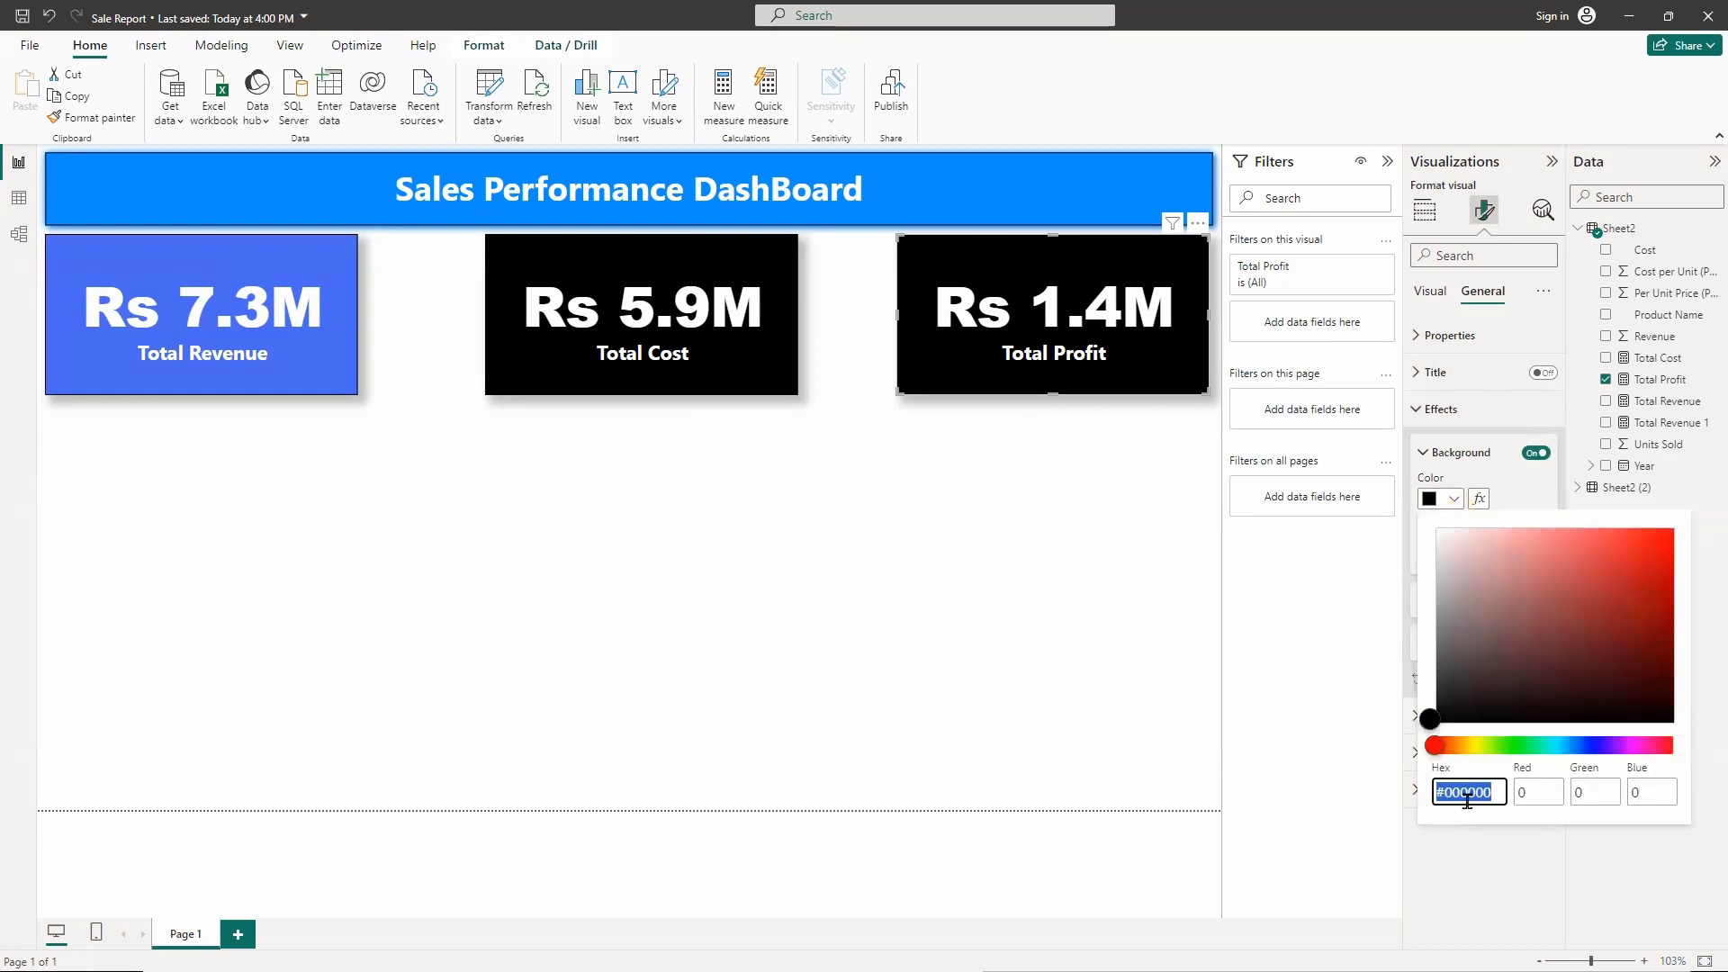
left_click(1494, 792)
double_click(1492, 792)
type("#E6E51E")
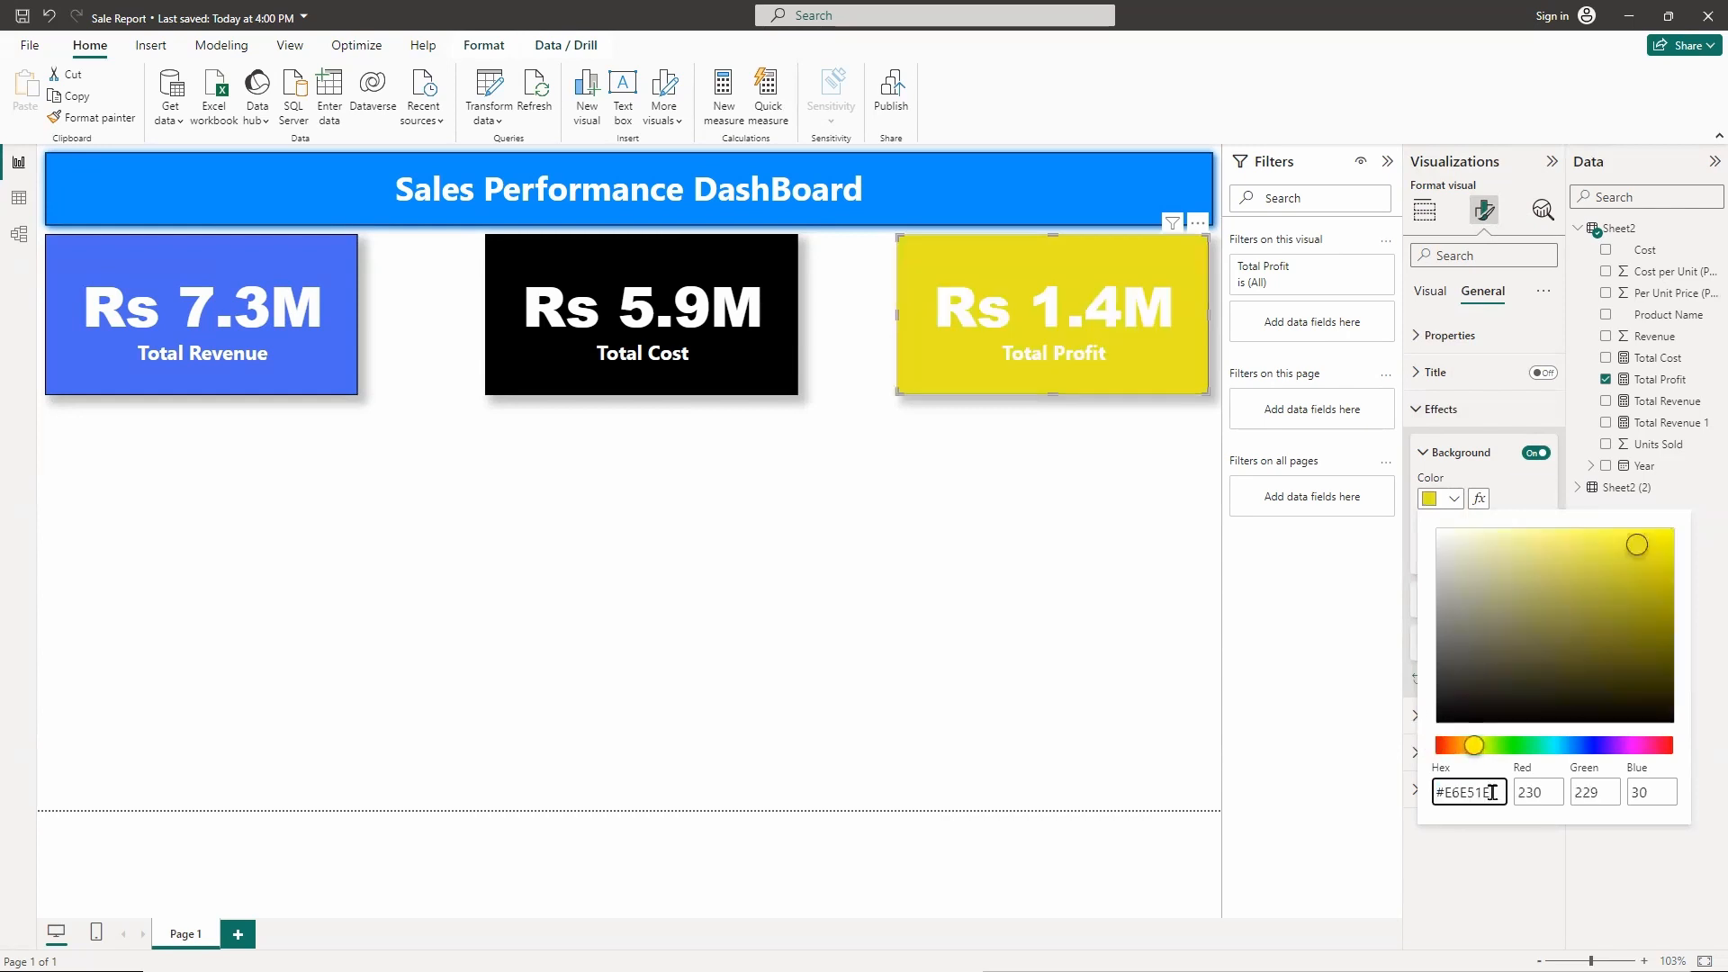
left_click(1041, 560)
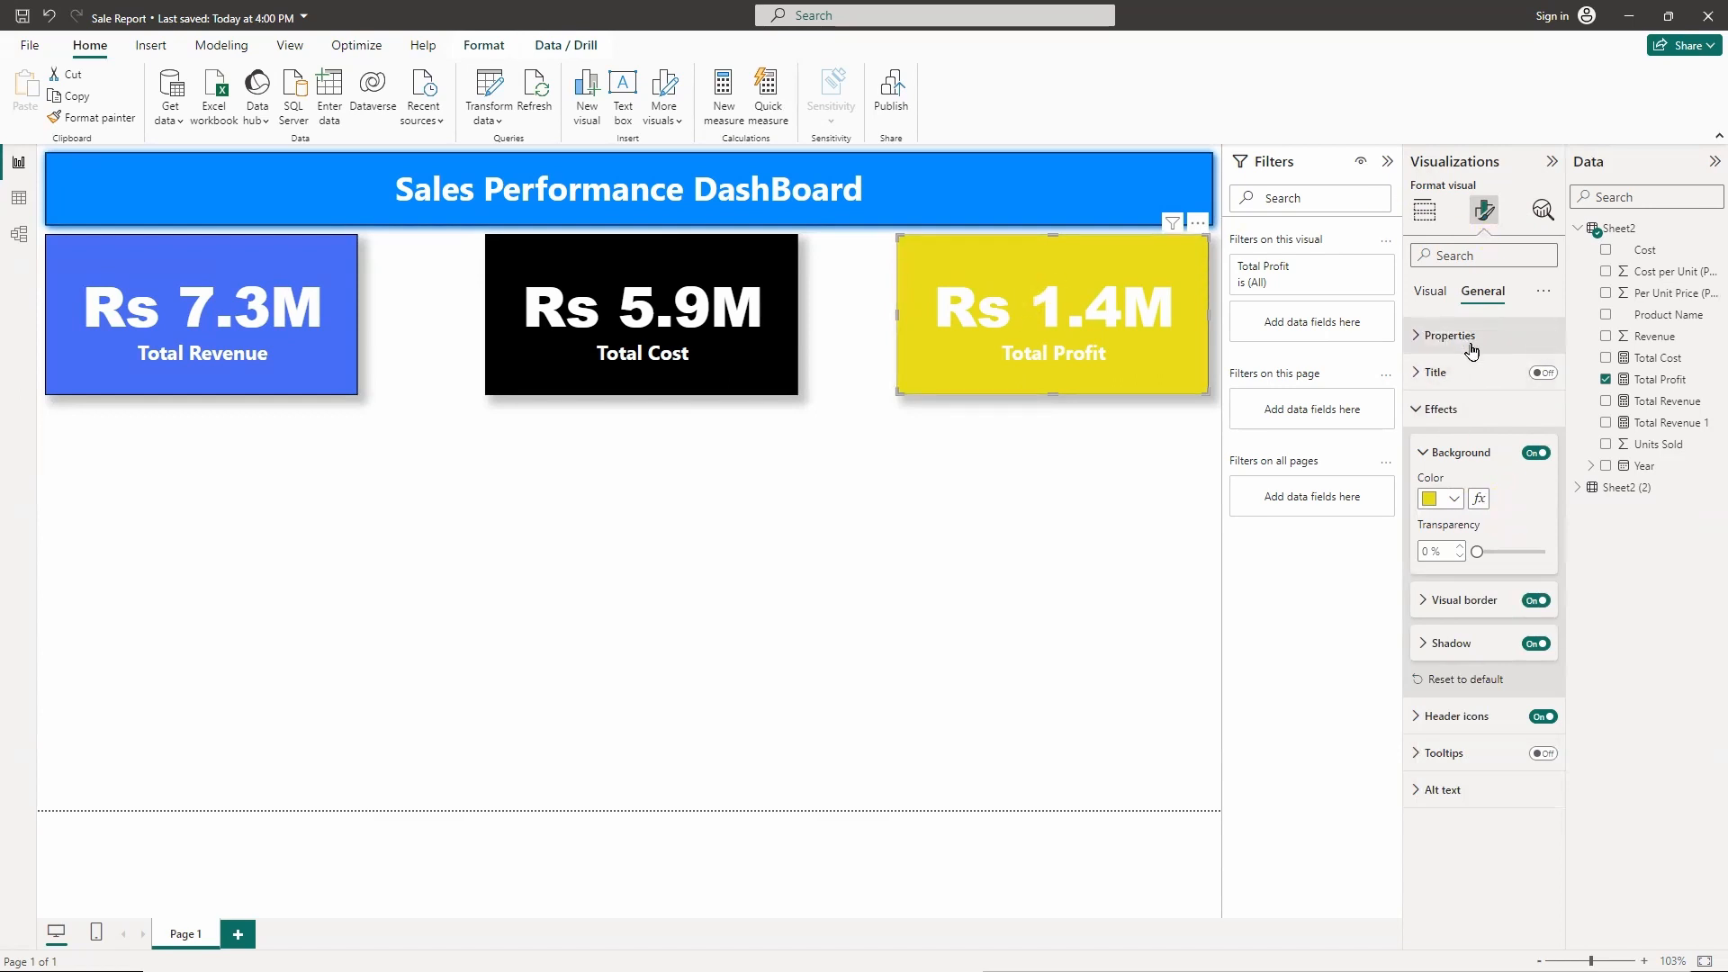
- Change the Total Profit card's callout value and category label colours to black
left_click(1433, 292)
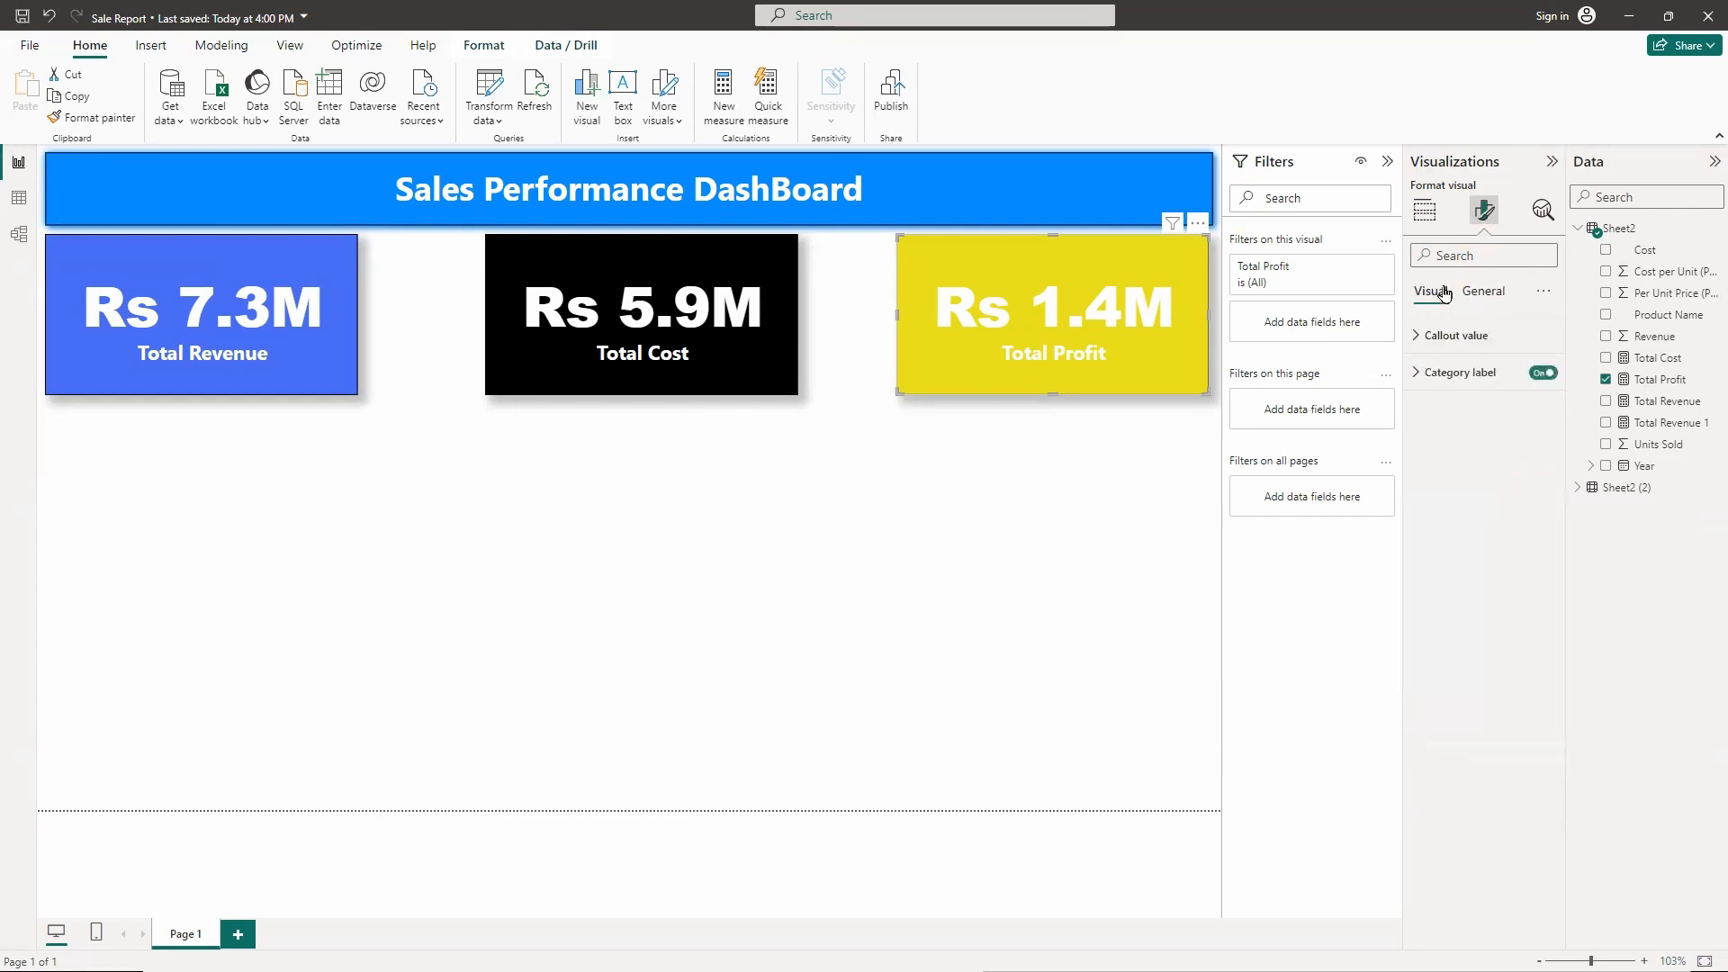
left_click(1490, 340)
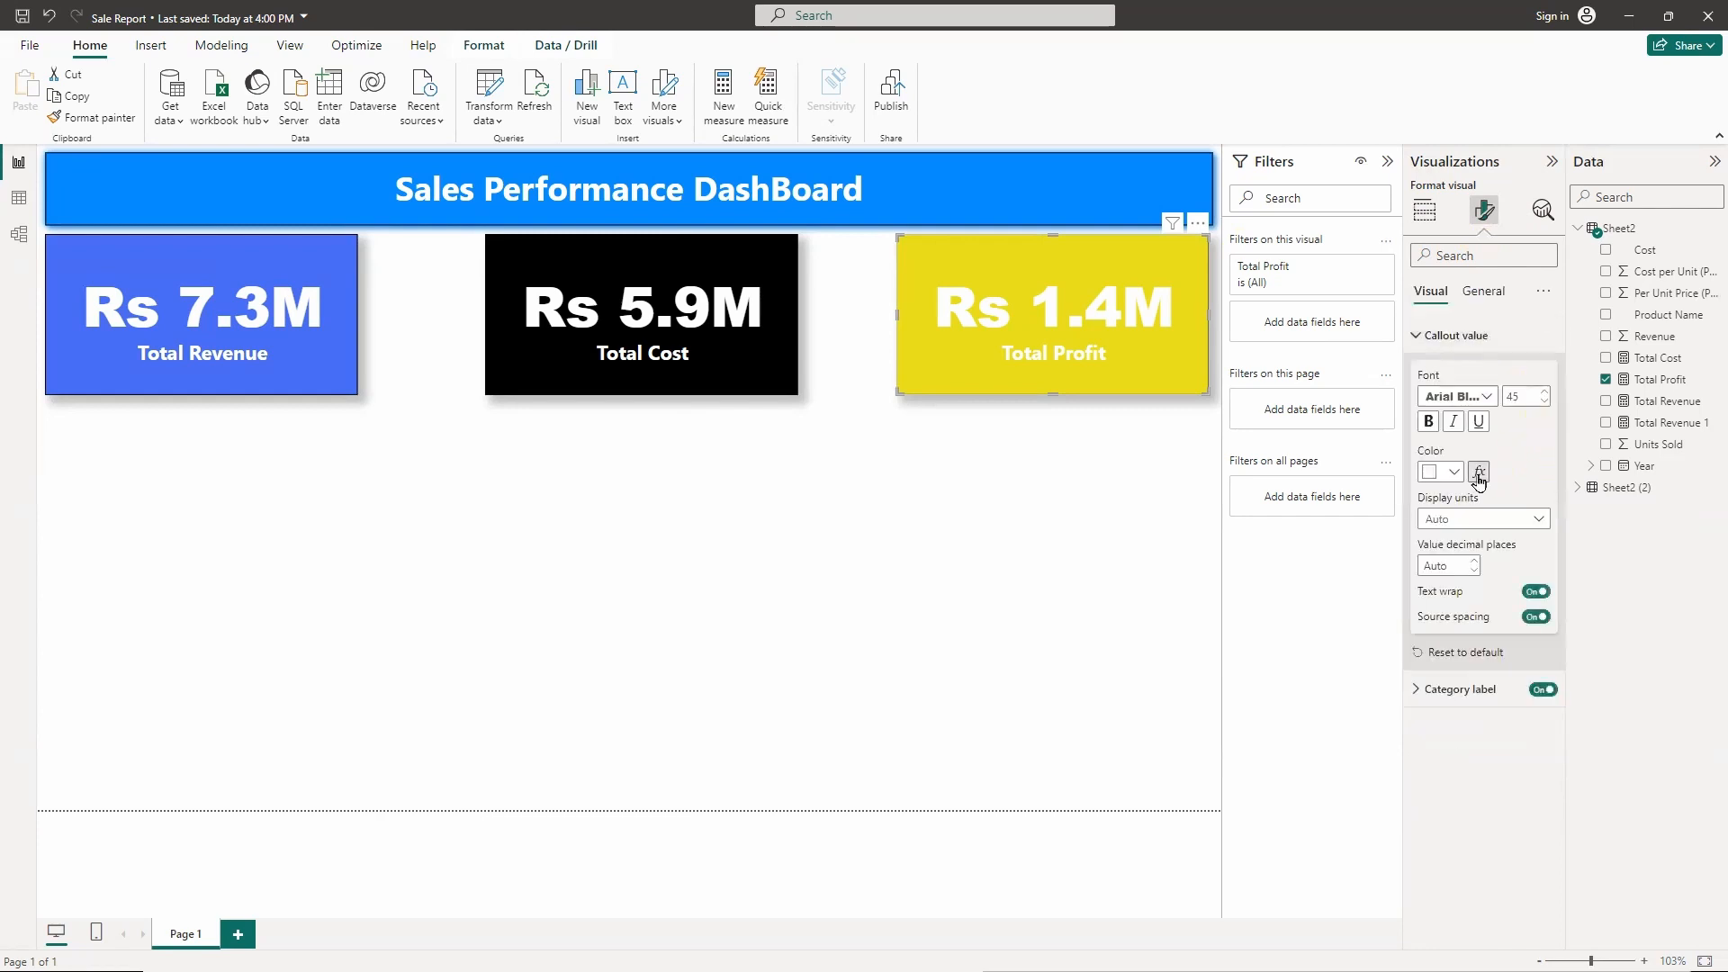
left_click(1456, 474)
left_click(1466, 533)
left_click(1465, 691)
left_click(1455, 826)
left_click(1440, 749)
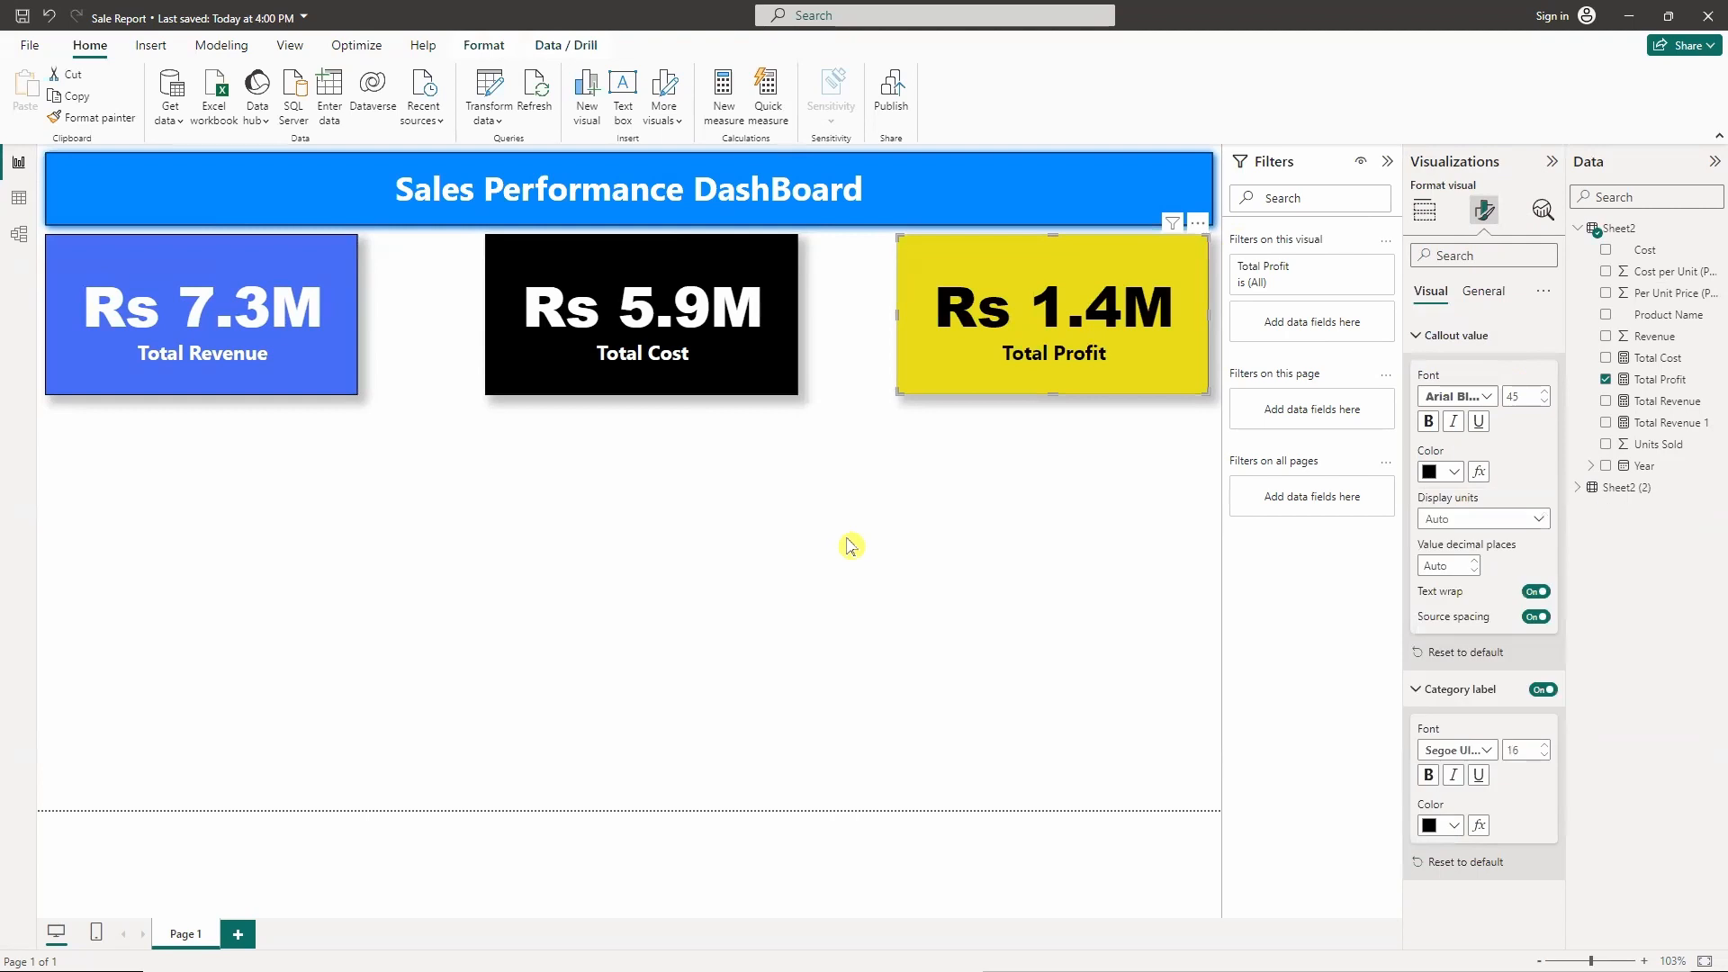
left_click(849, 543)
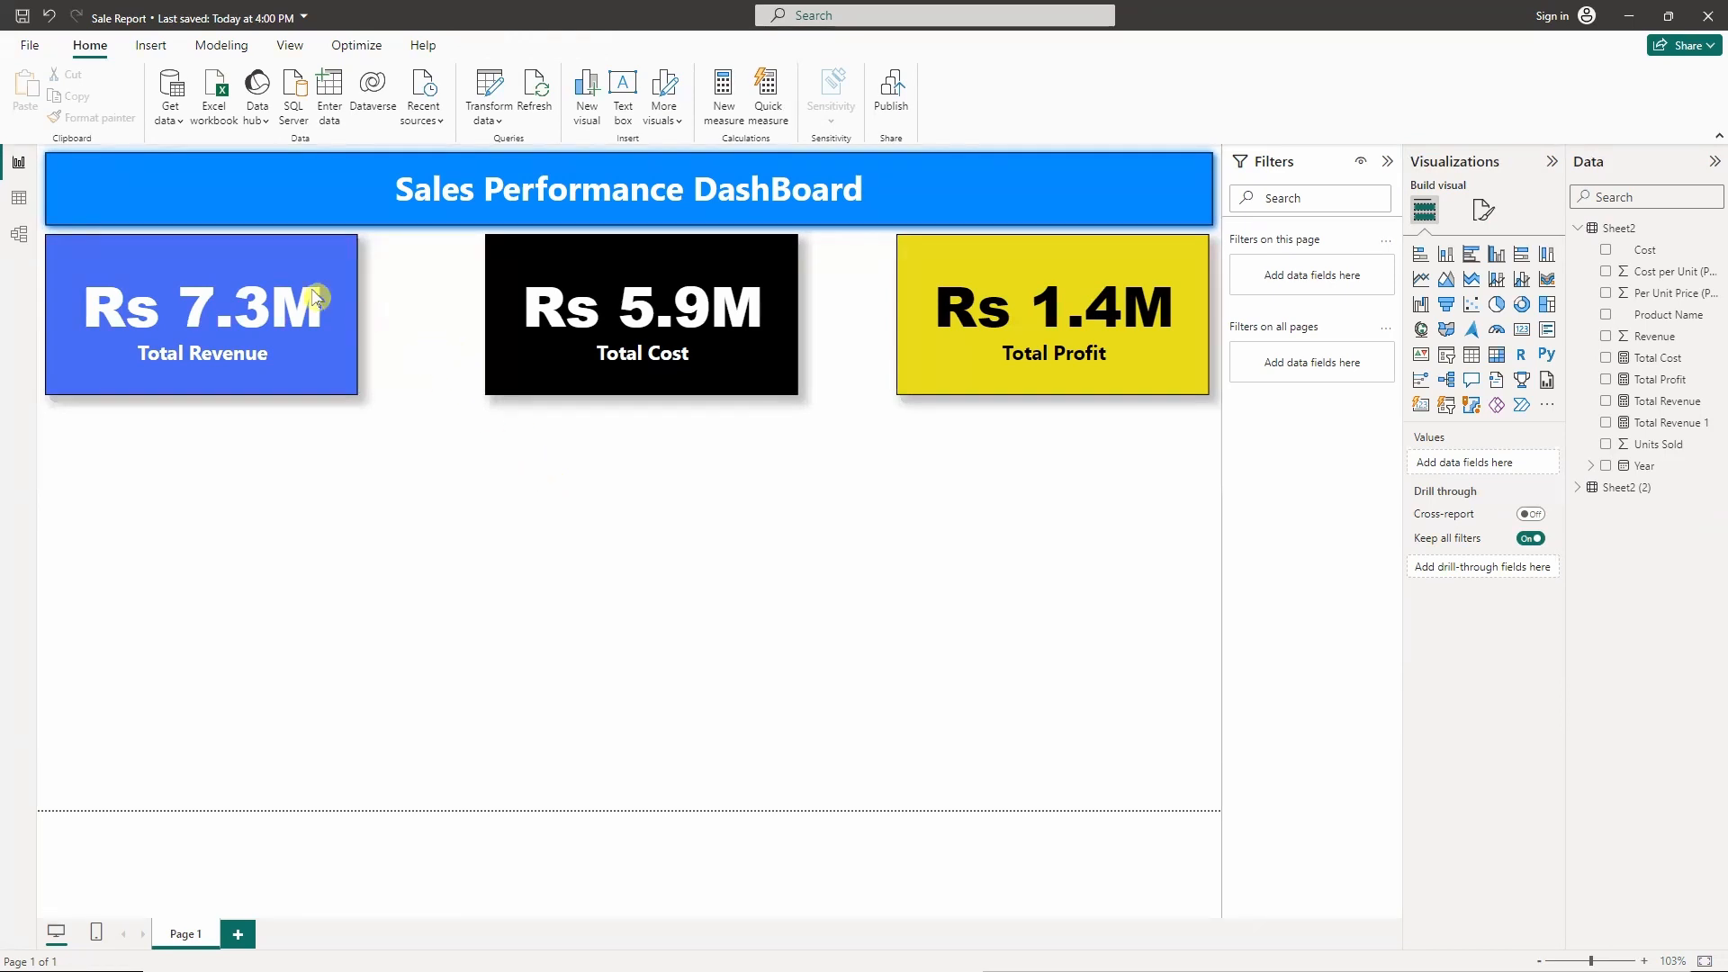
- Look over the Sheet2 table data and move the three cards down, leaving an empty band beneath the dashboard title
left_click(21, 202)
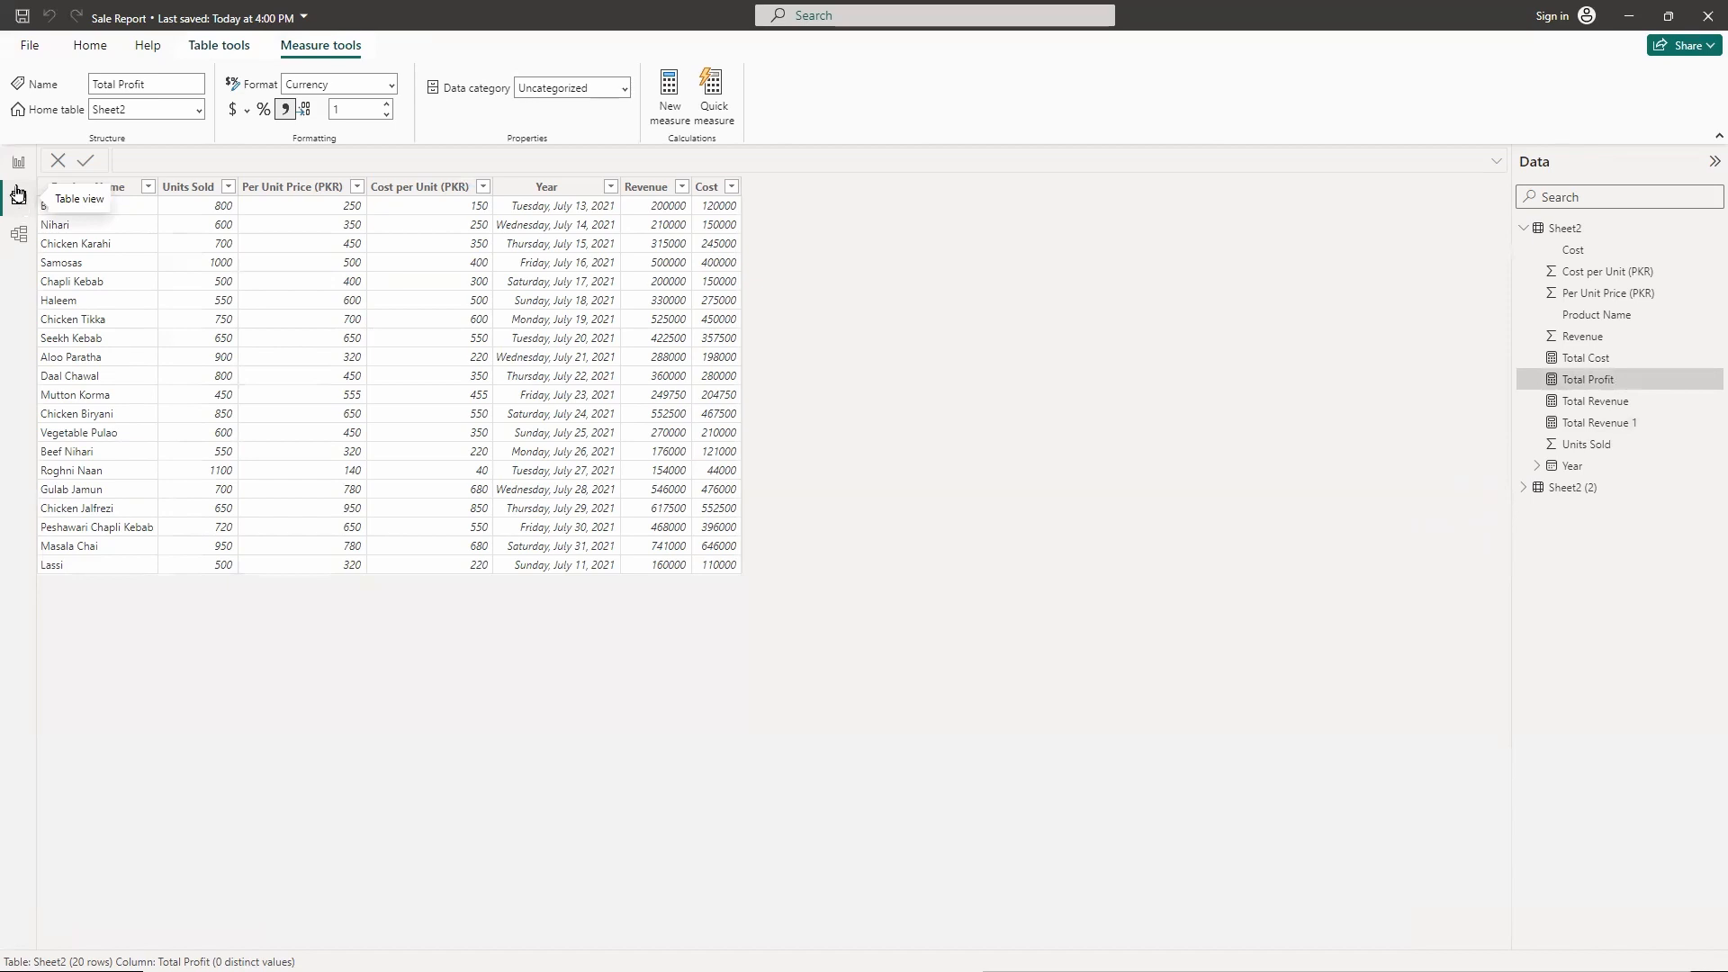
left_click(18, 162)
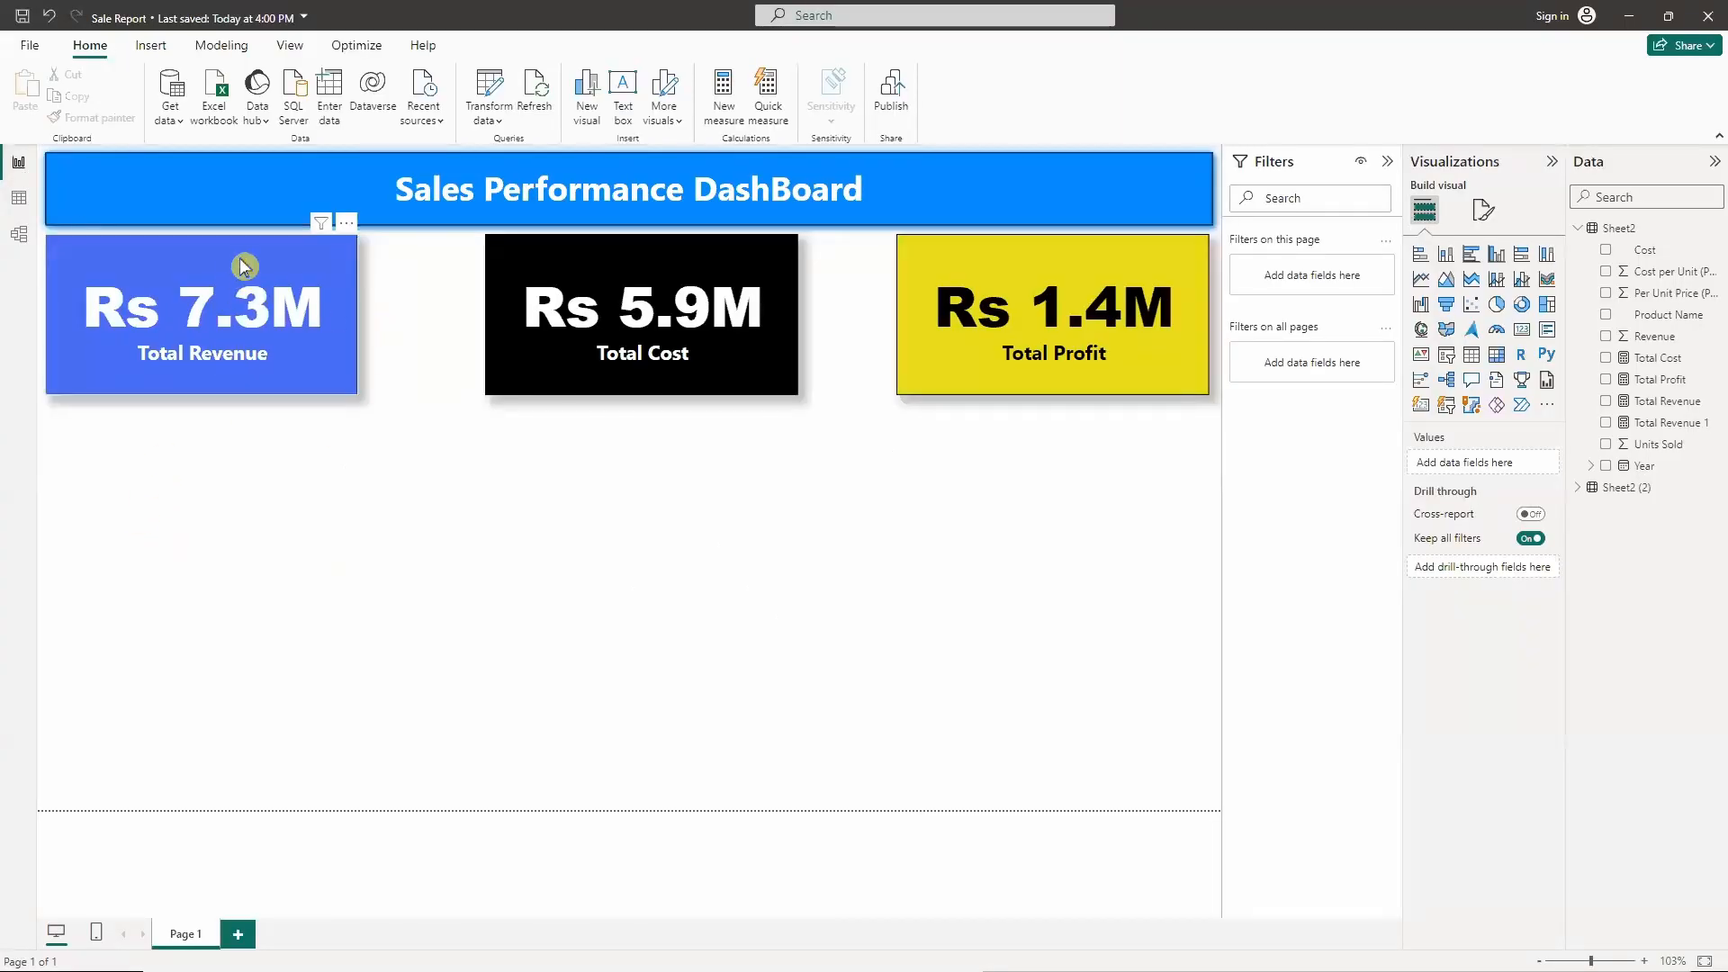
left_click_drag(243, 260, 249, 355)
left_click_drag(598, 254, 574, 347)
left_click_drag(950, 257, 947, 367)
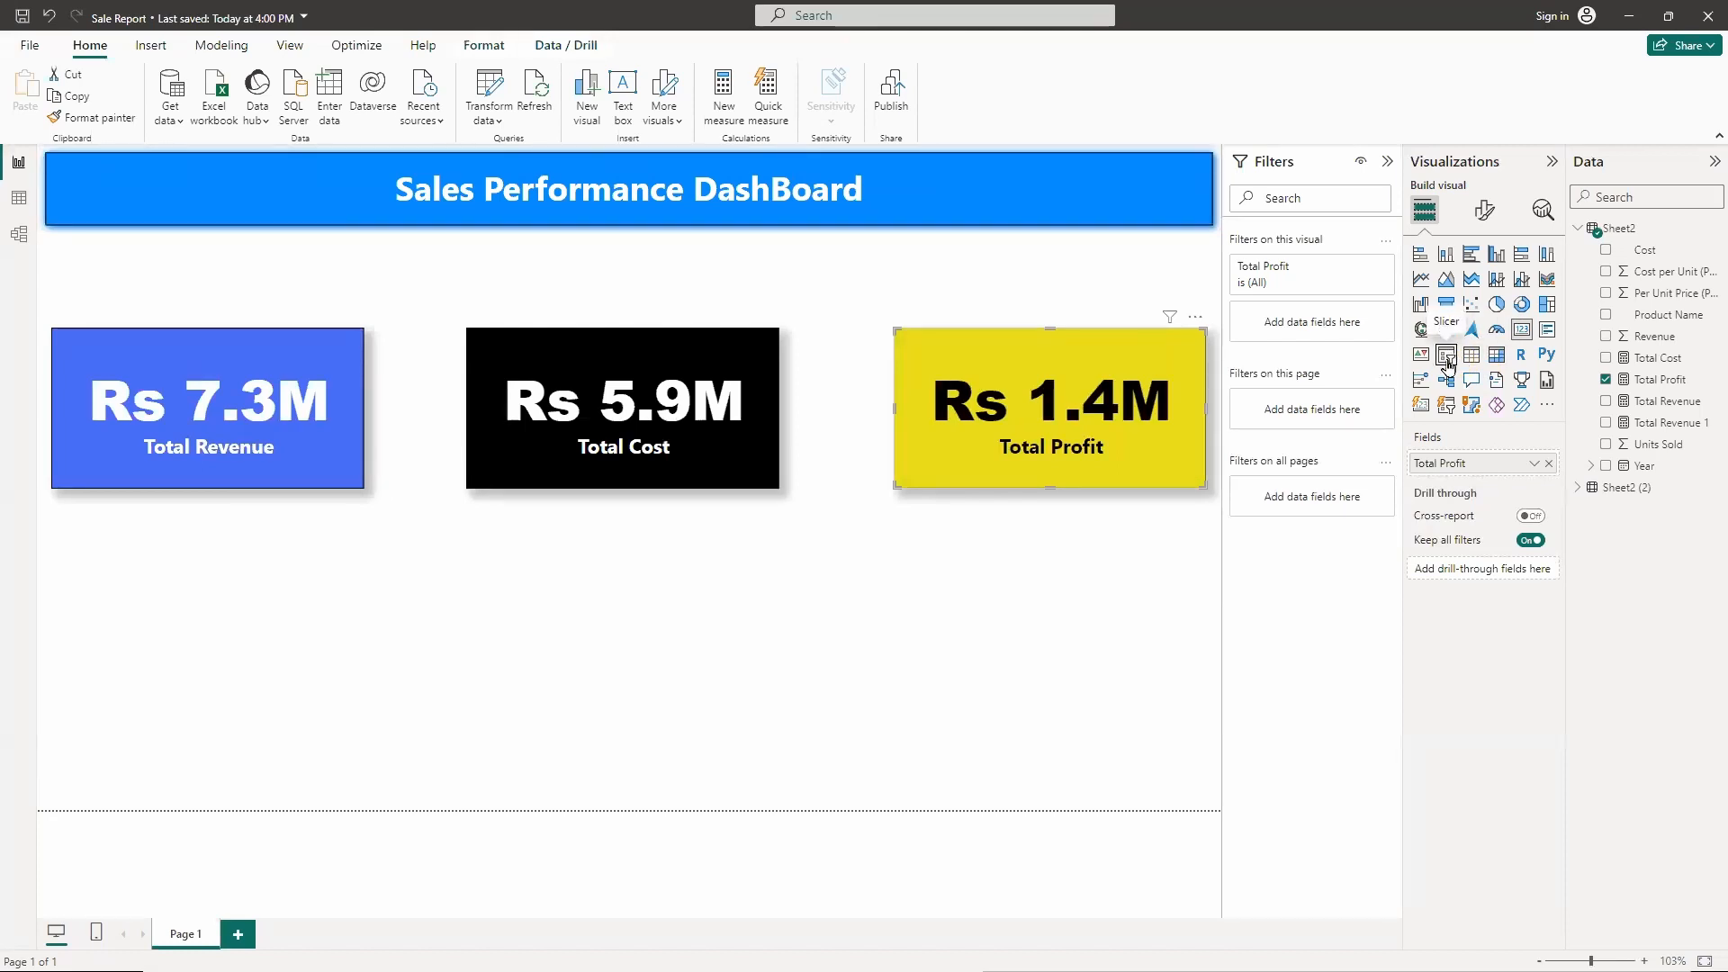
- Add a slicer for the Product Name field in the empty area beneath the cards and filter it to Beef Nihari
left_click(1183, 514)
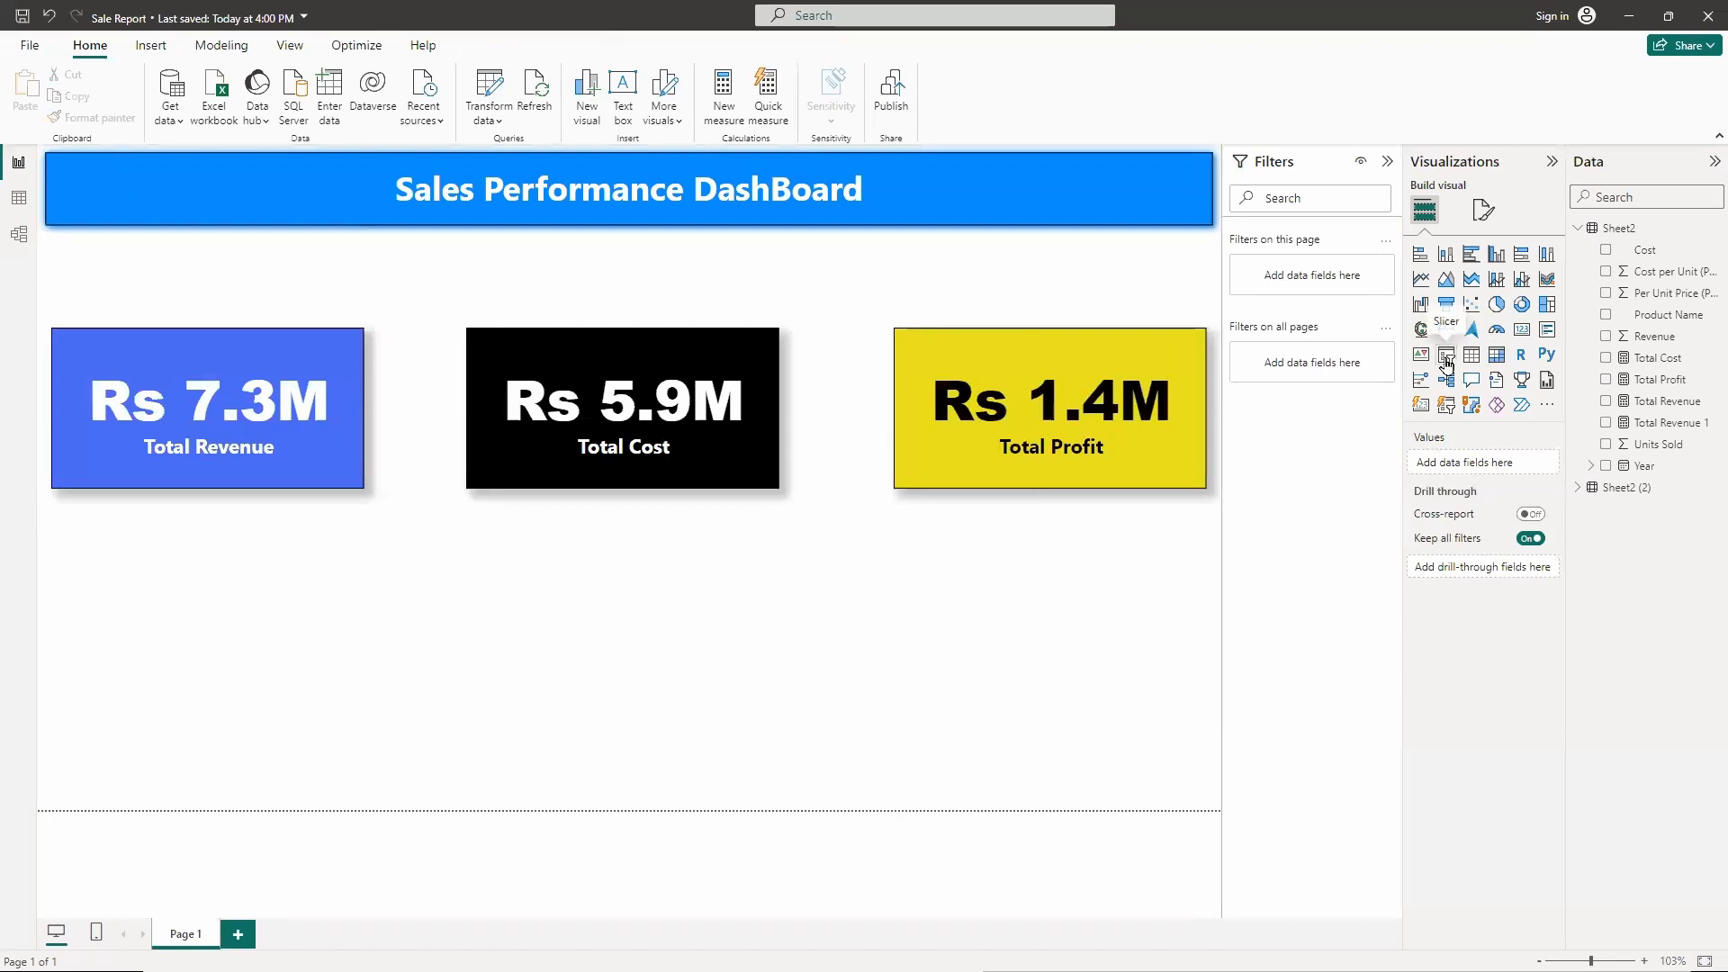
left_click(1446, 362)
left_click_drag(331, 605, 437, 605)
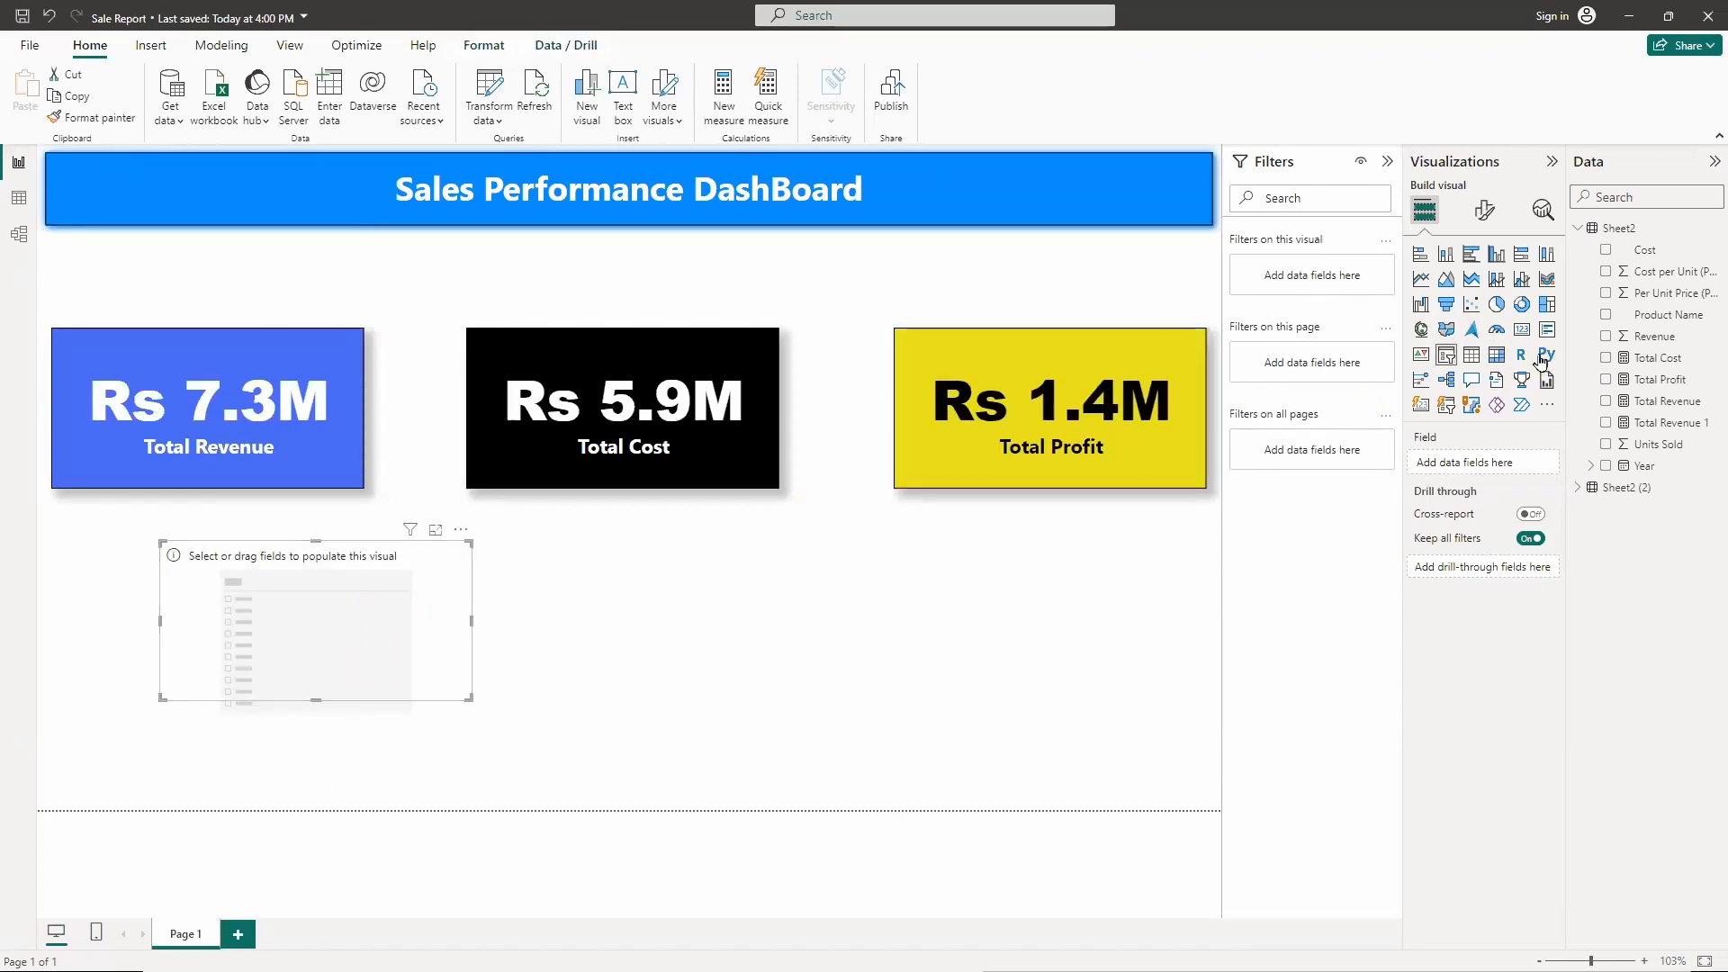
left_click(1606, 316)
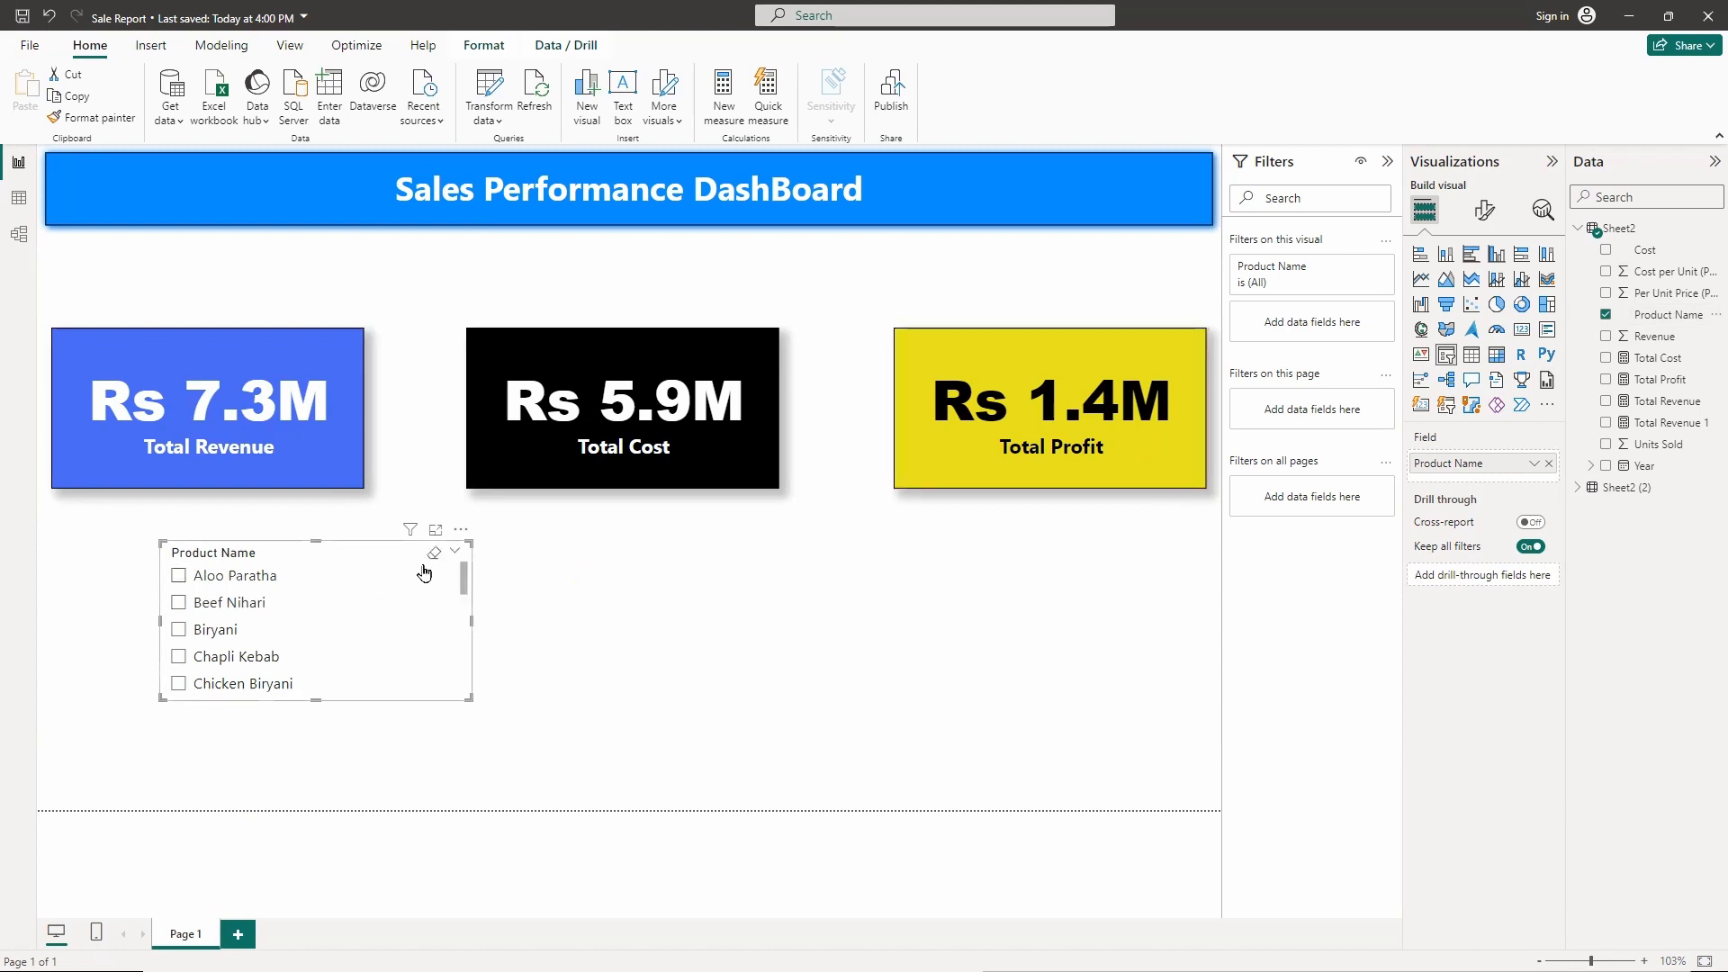
left_click(410, 603)
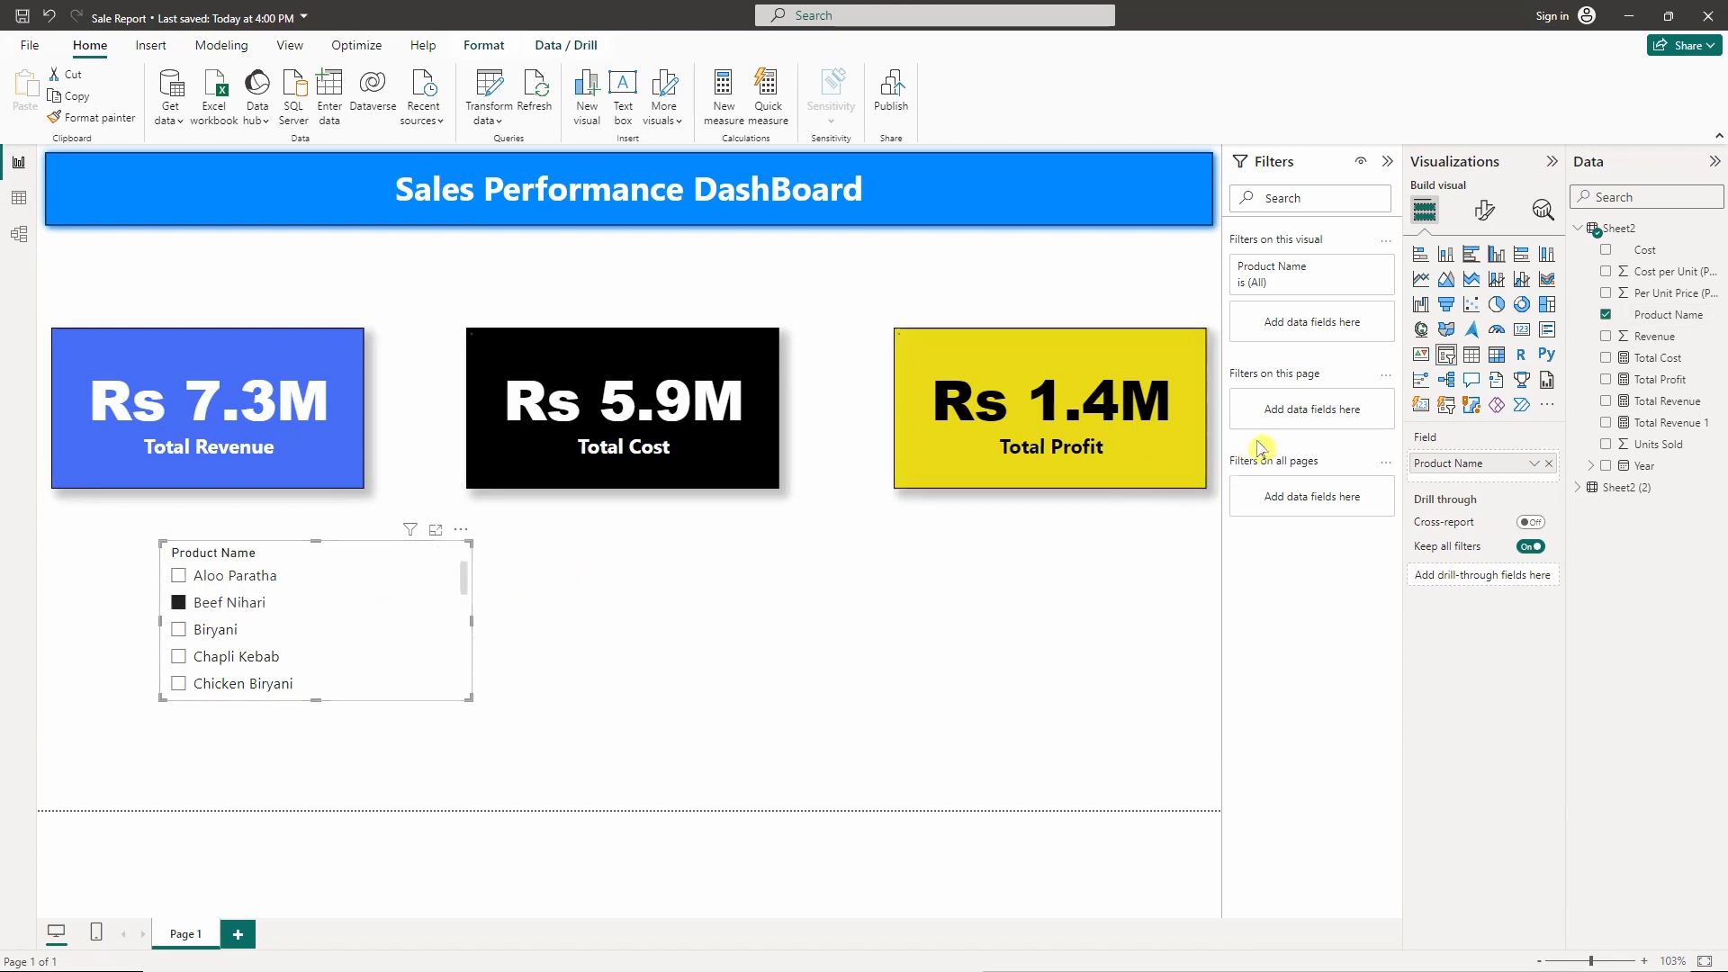
- Set the Product Name slicer's style to Tile
left_click(1480, 212)
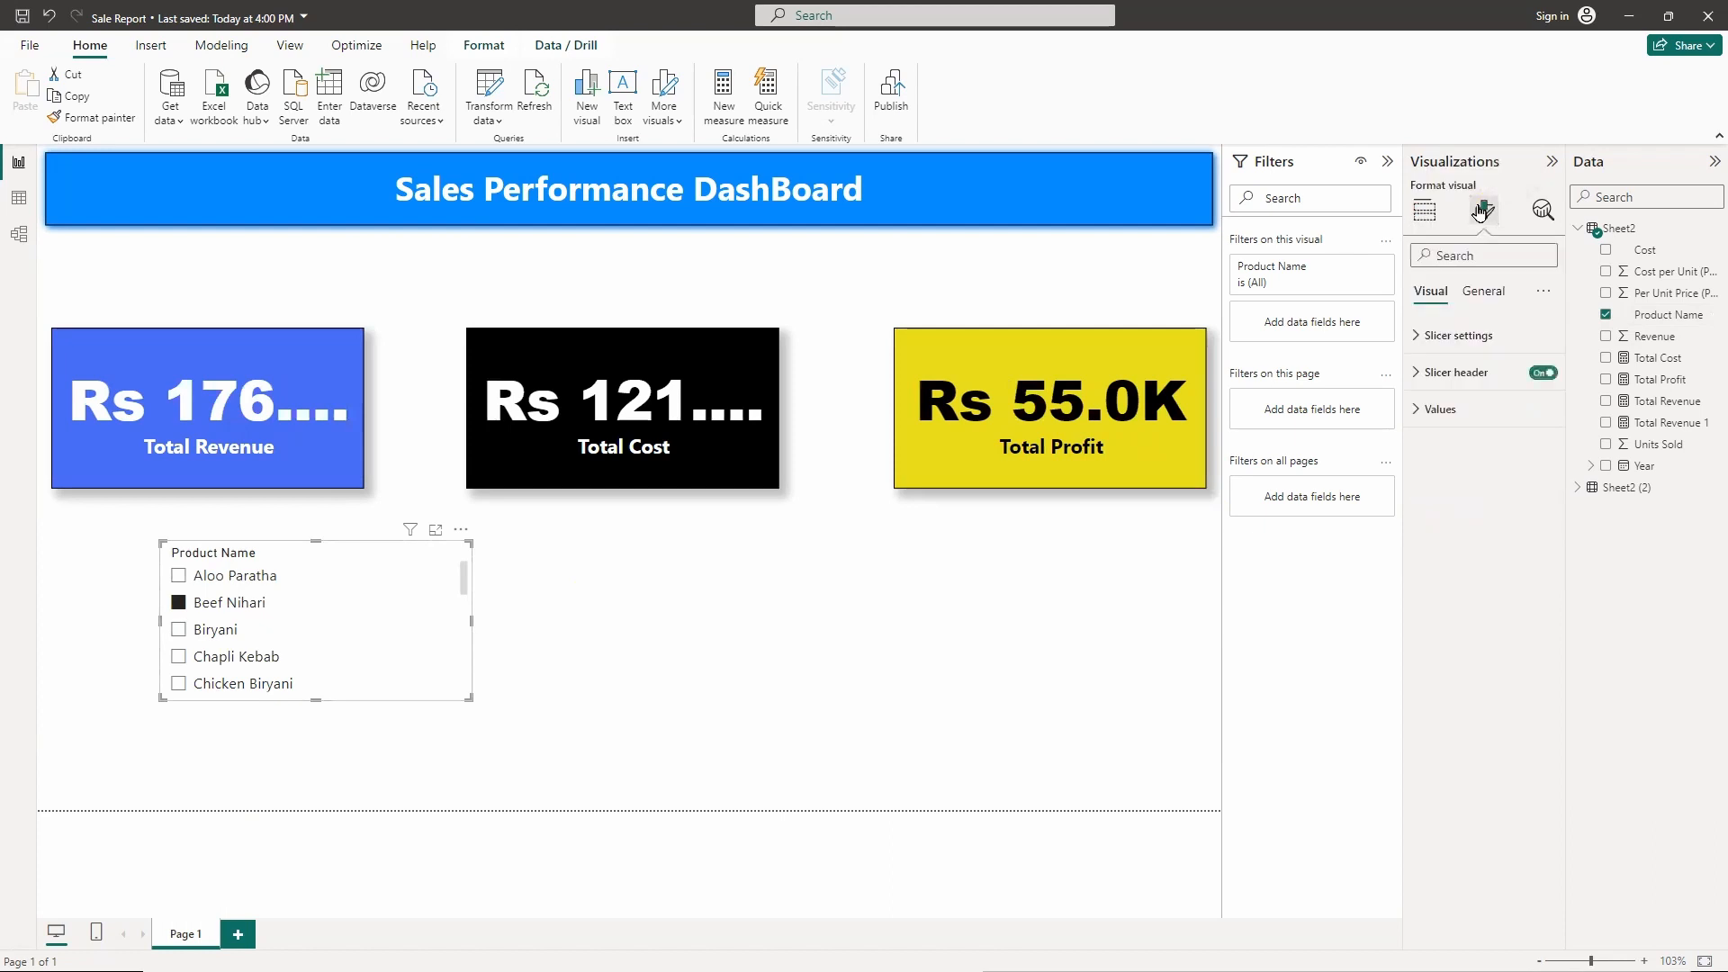
left_click(1485, 344)
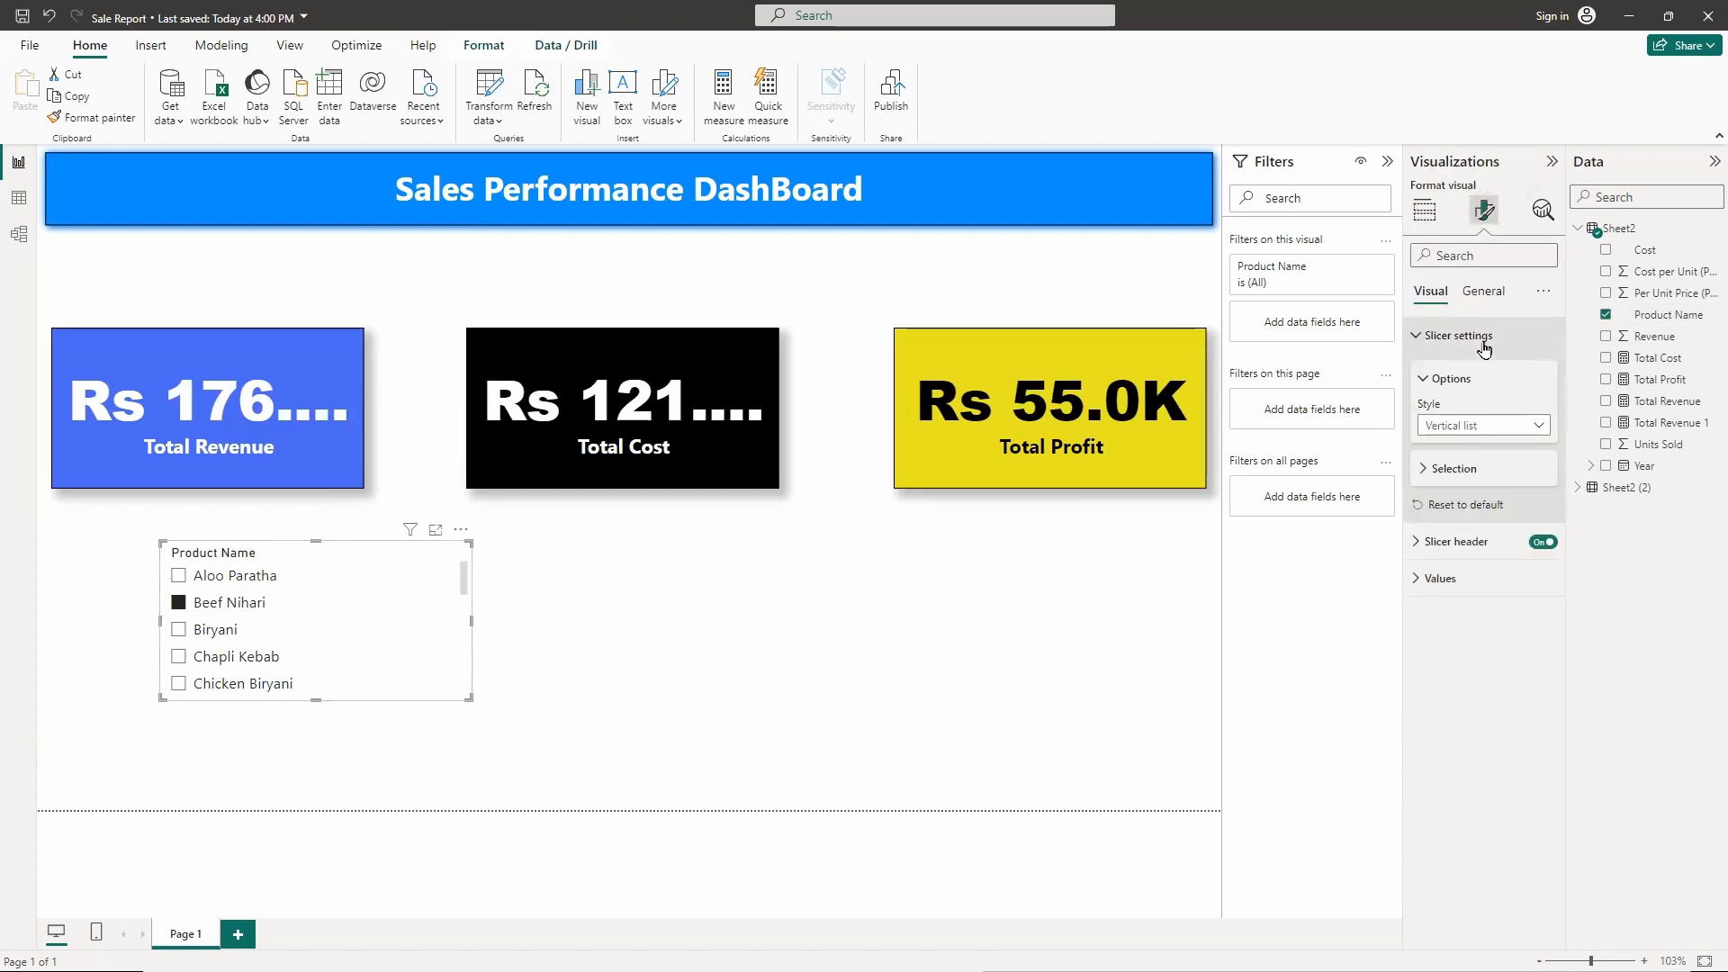
left_click(1539, 425)
left_click(1488, 473)
- Move the slicer into the band beneath the dashboard title and resize it to one row of tiles spanning the title's width
left_click_drag(364, 561, 287, 204)
left_click_drag(396, 285, 1211, 305)
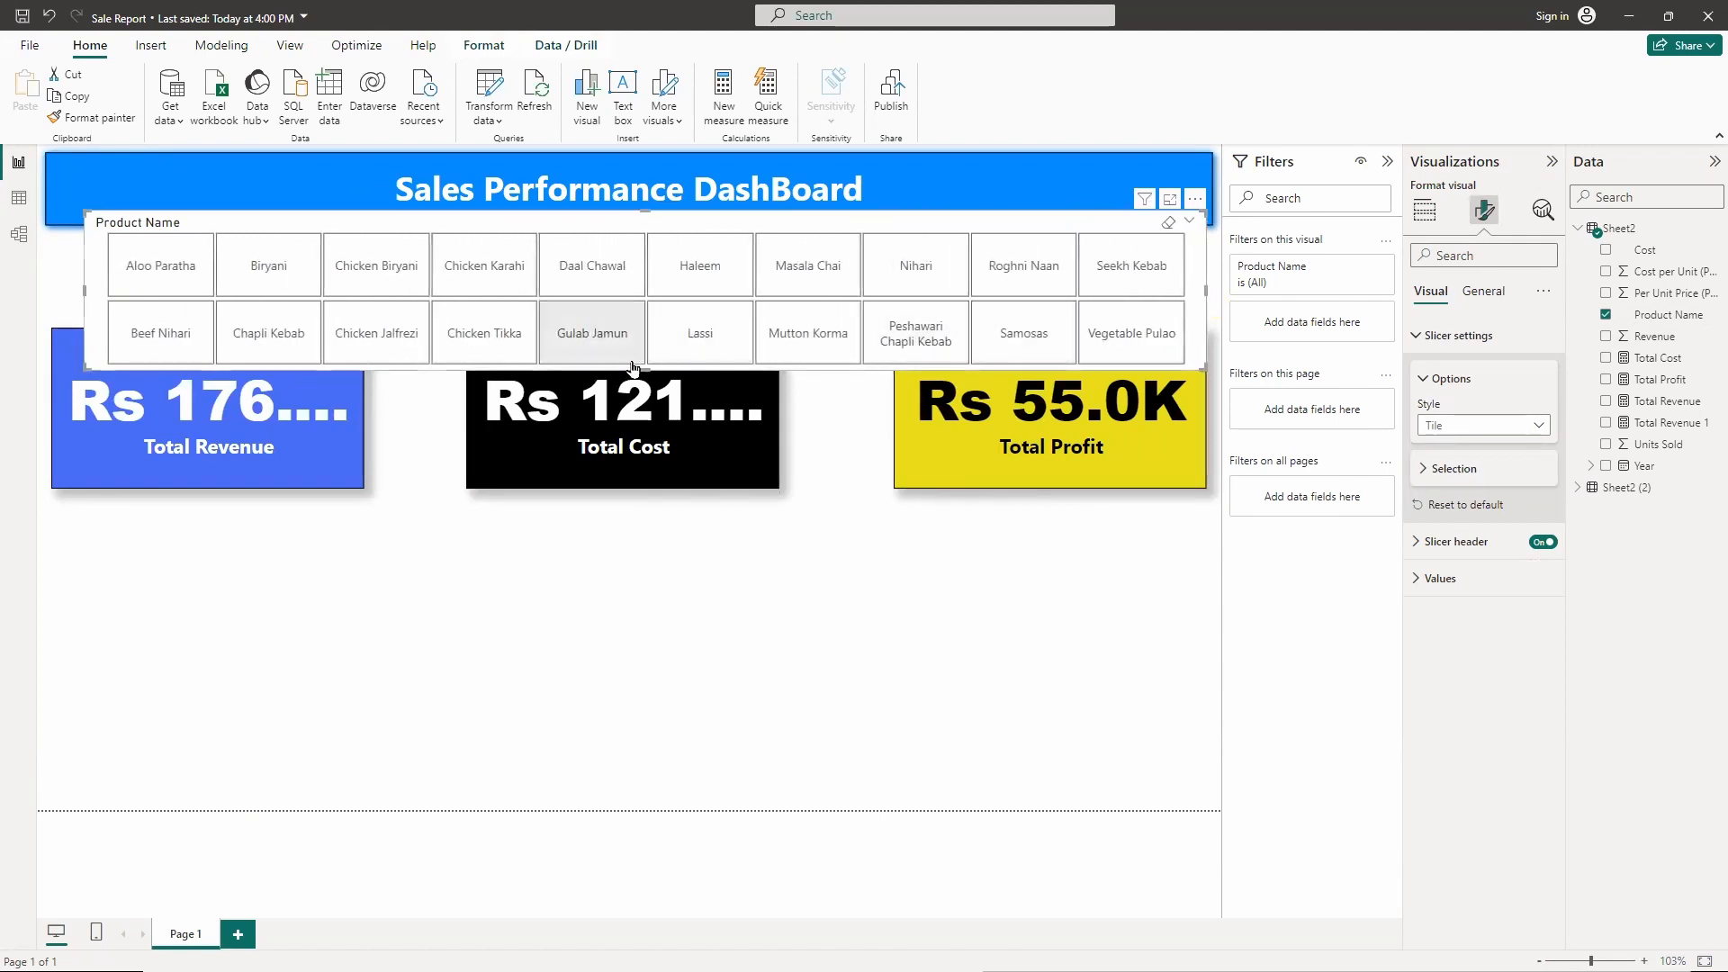
left_click_drag(641, 368, 645, 329)
left_click_drag(646, 213, 689, 247)
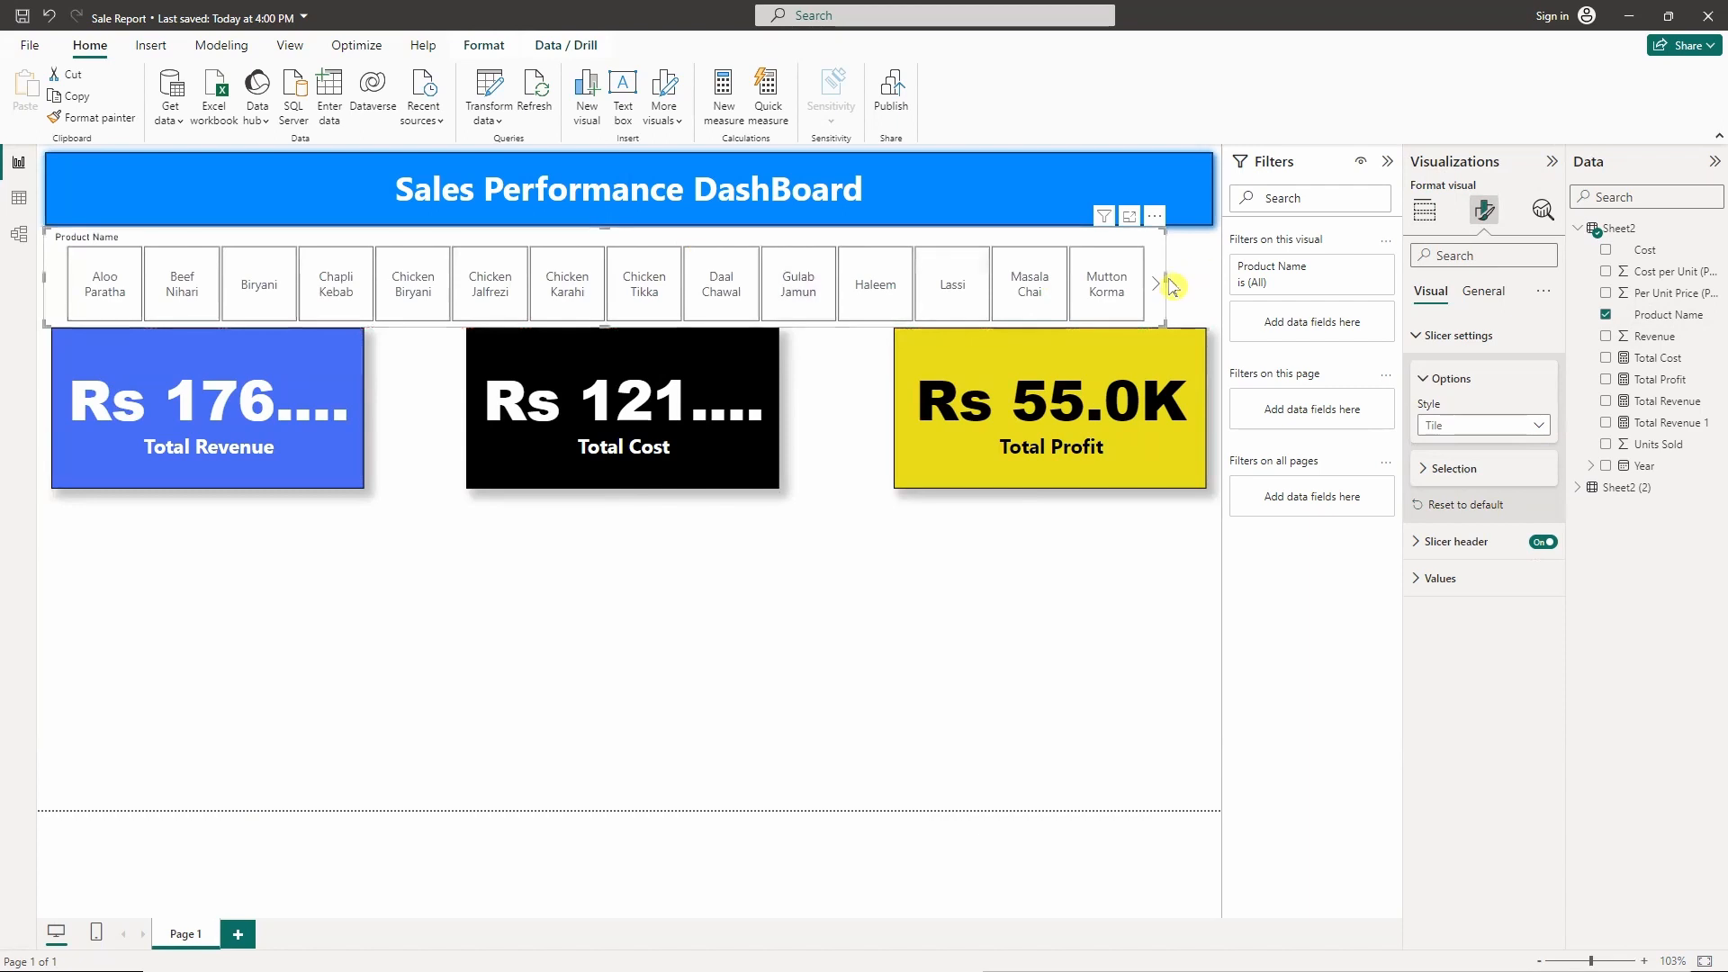
left_click_drag(1163, 272, 1217, 284)
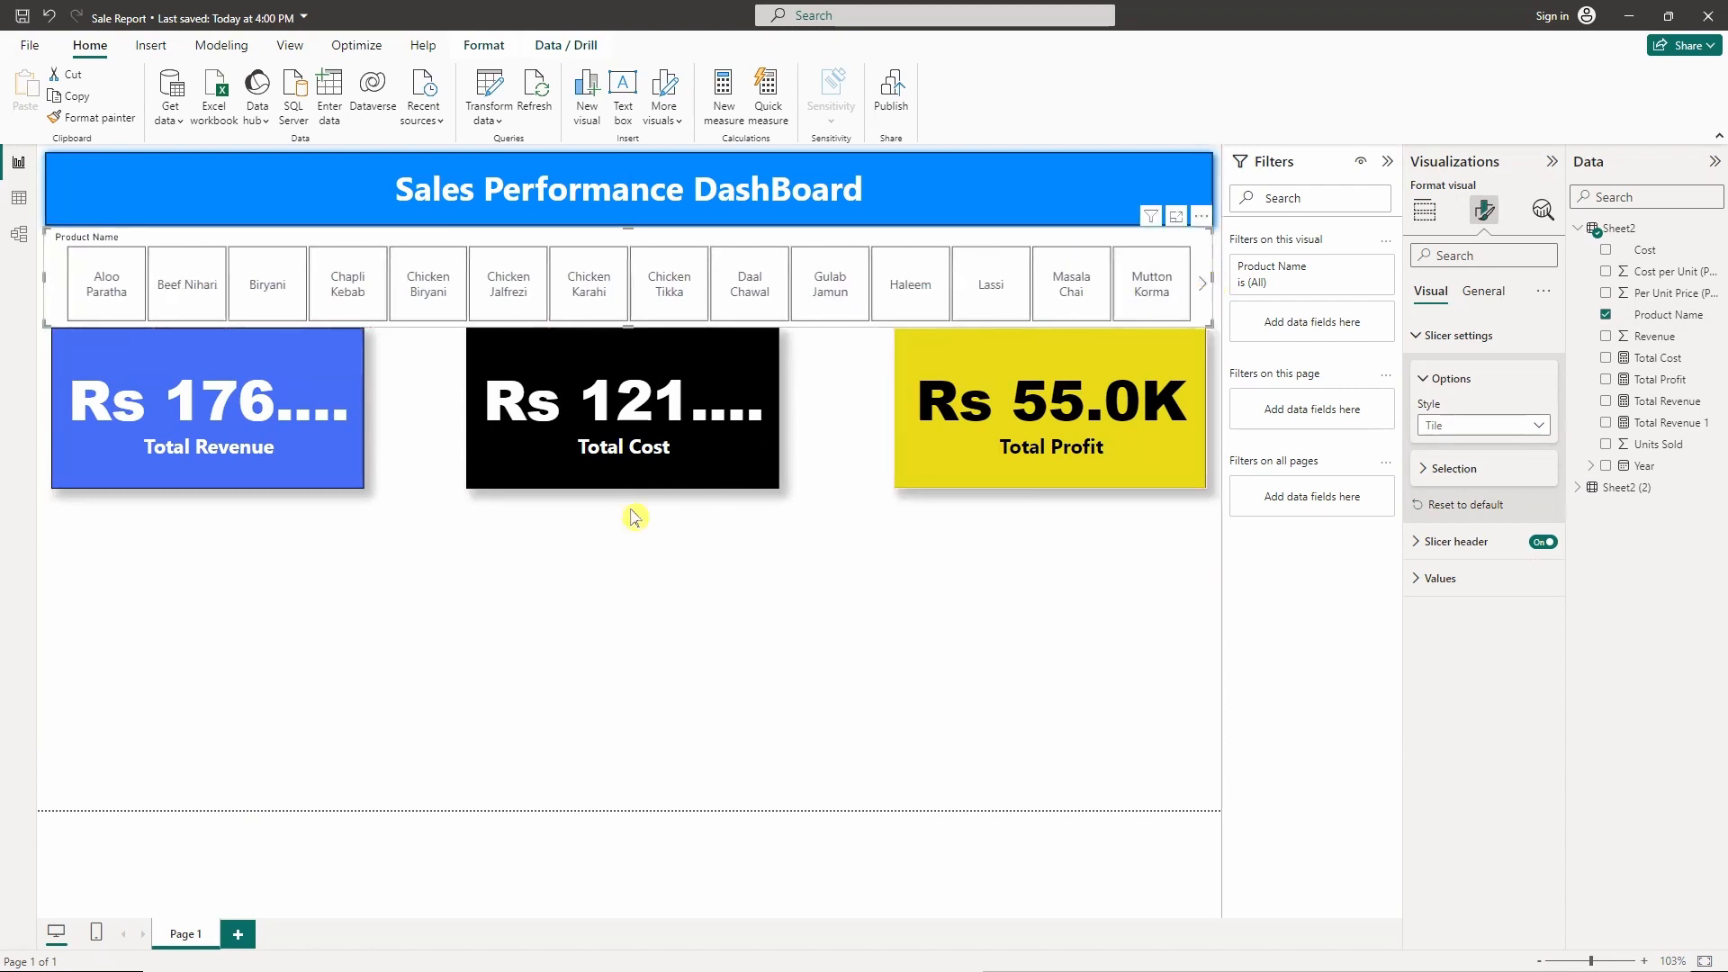
- Widen the Total Revenue card to fit its full value near the dashboard's left edge, and clear the slicer's product selection
left_click(450, 634)
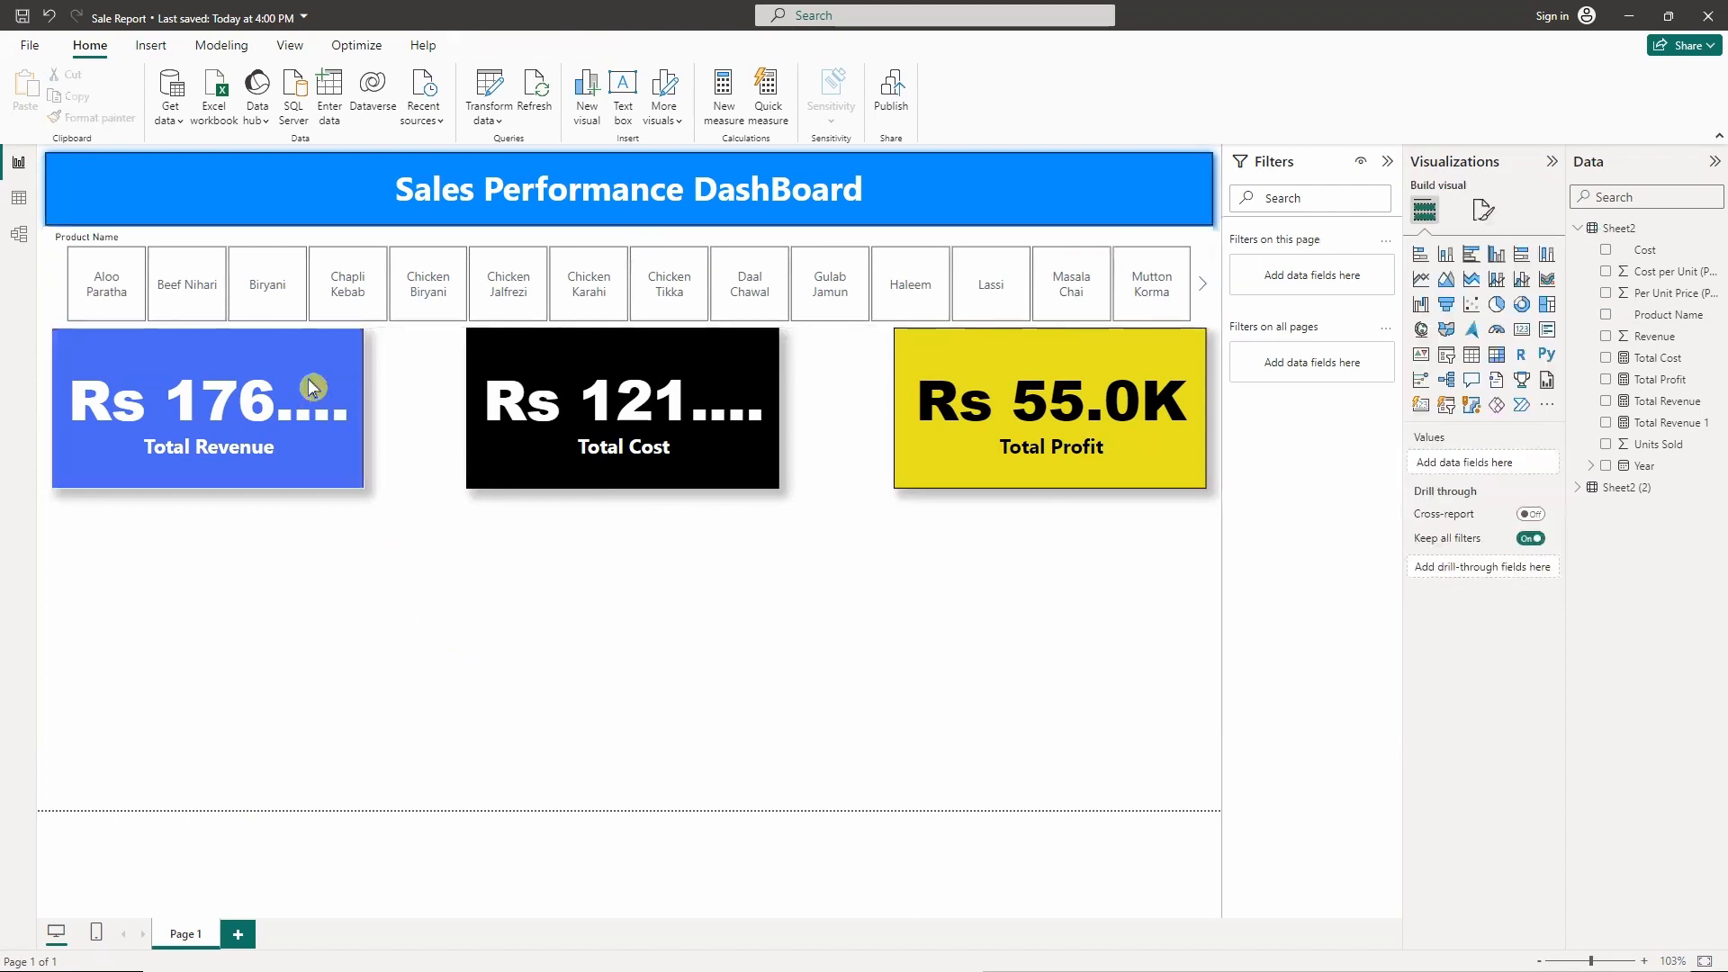
left_click(338, 458)
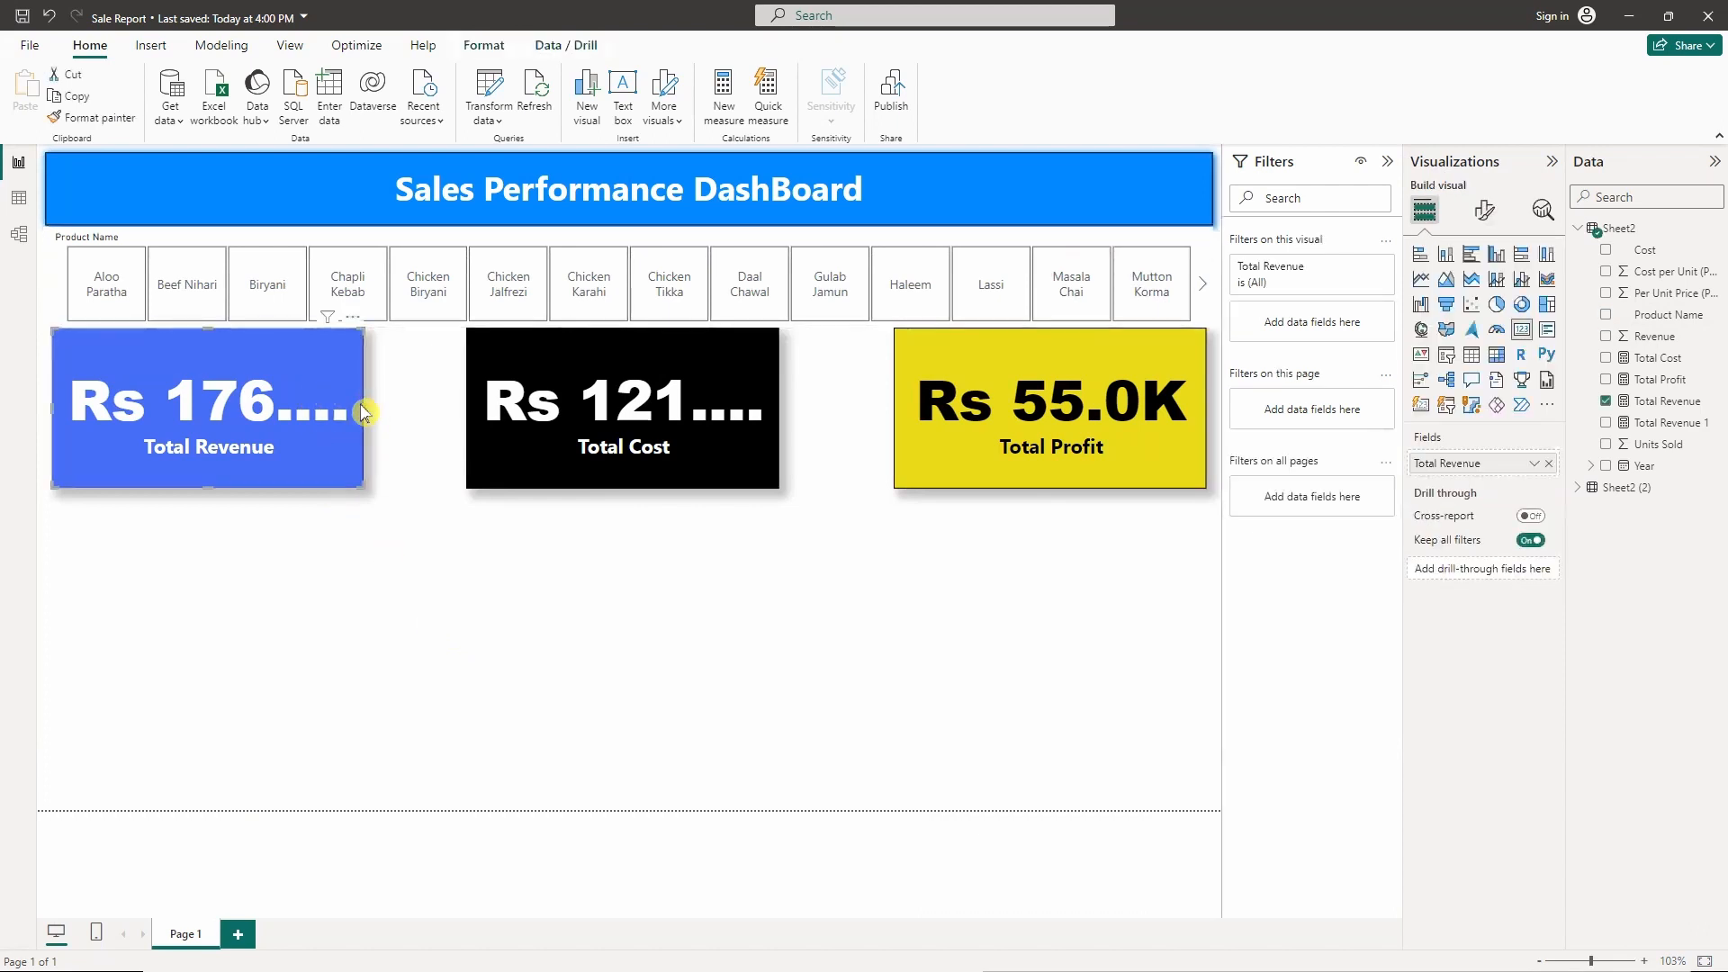
left_click_drag(362, 407, 383, 418)
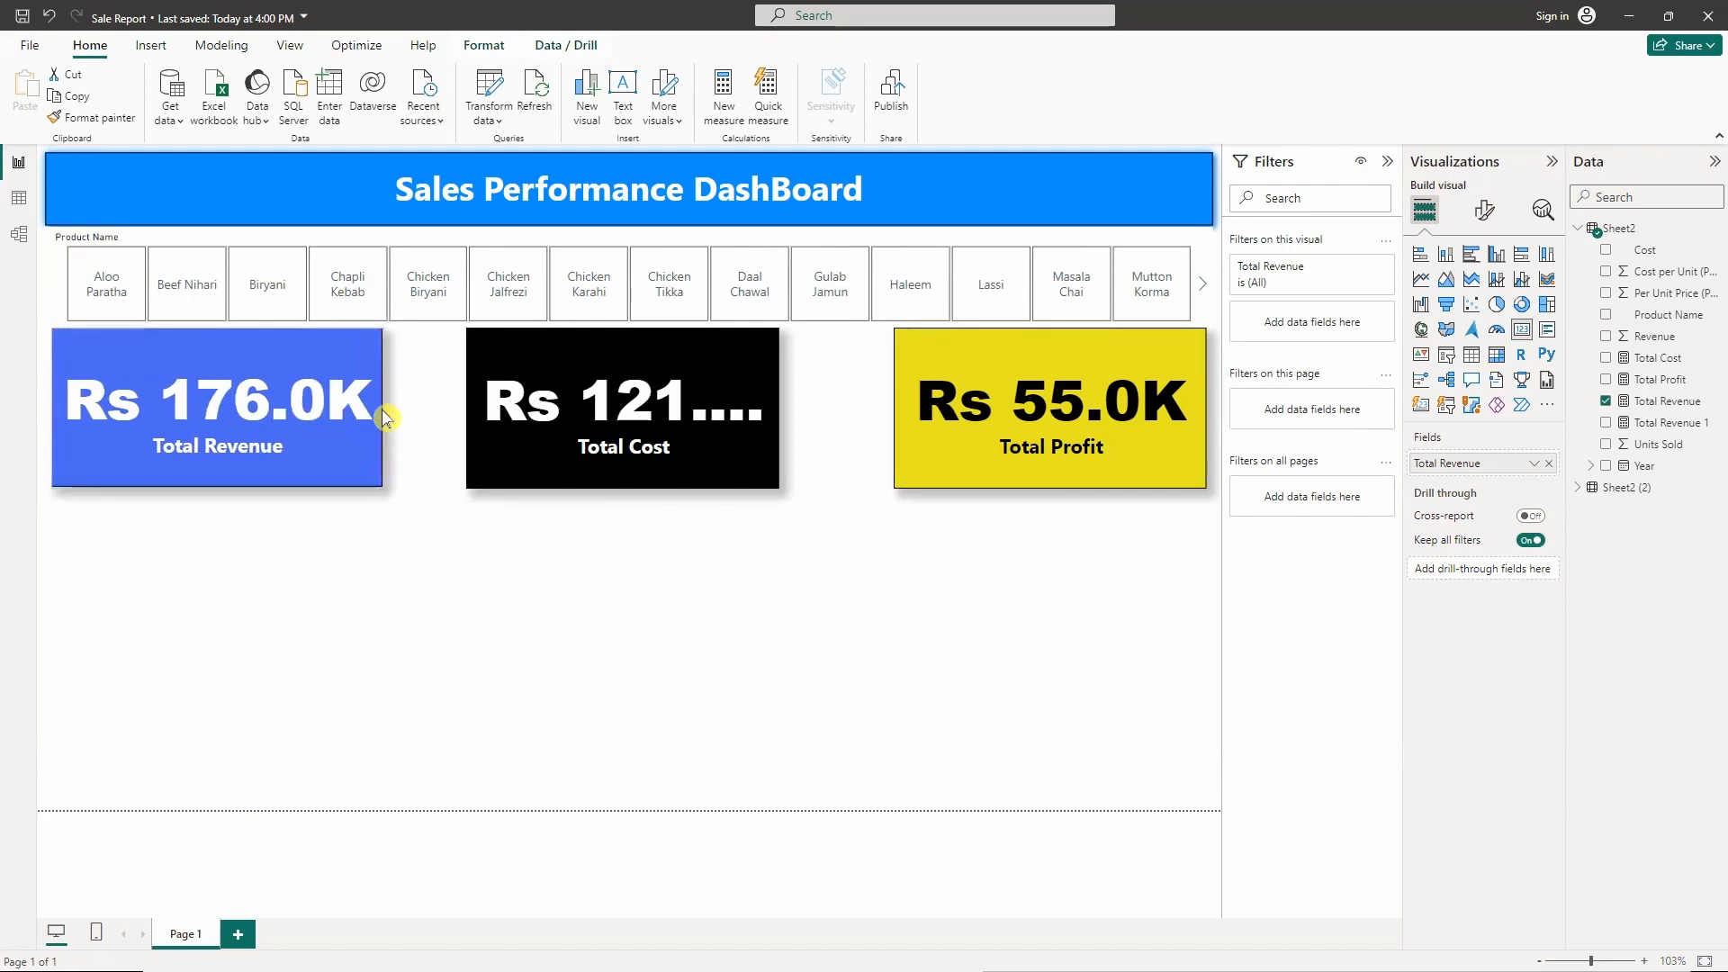
left_click_drag(307, 361, 317, 363)
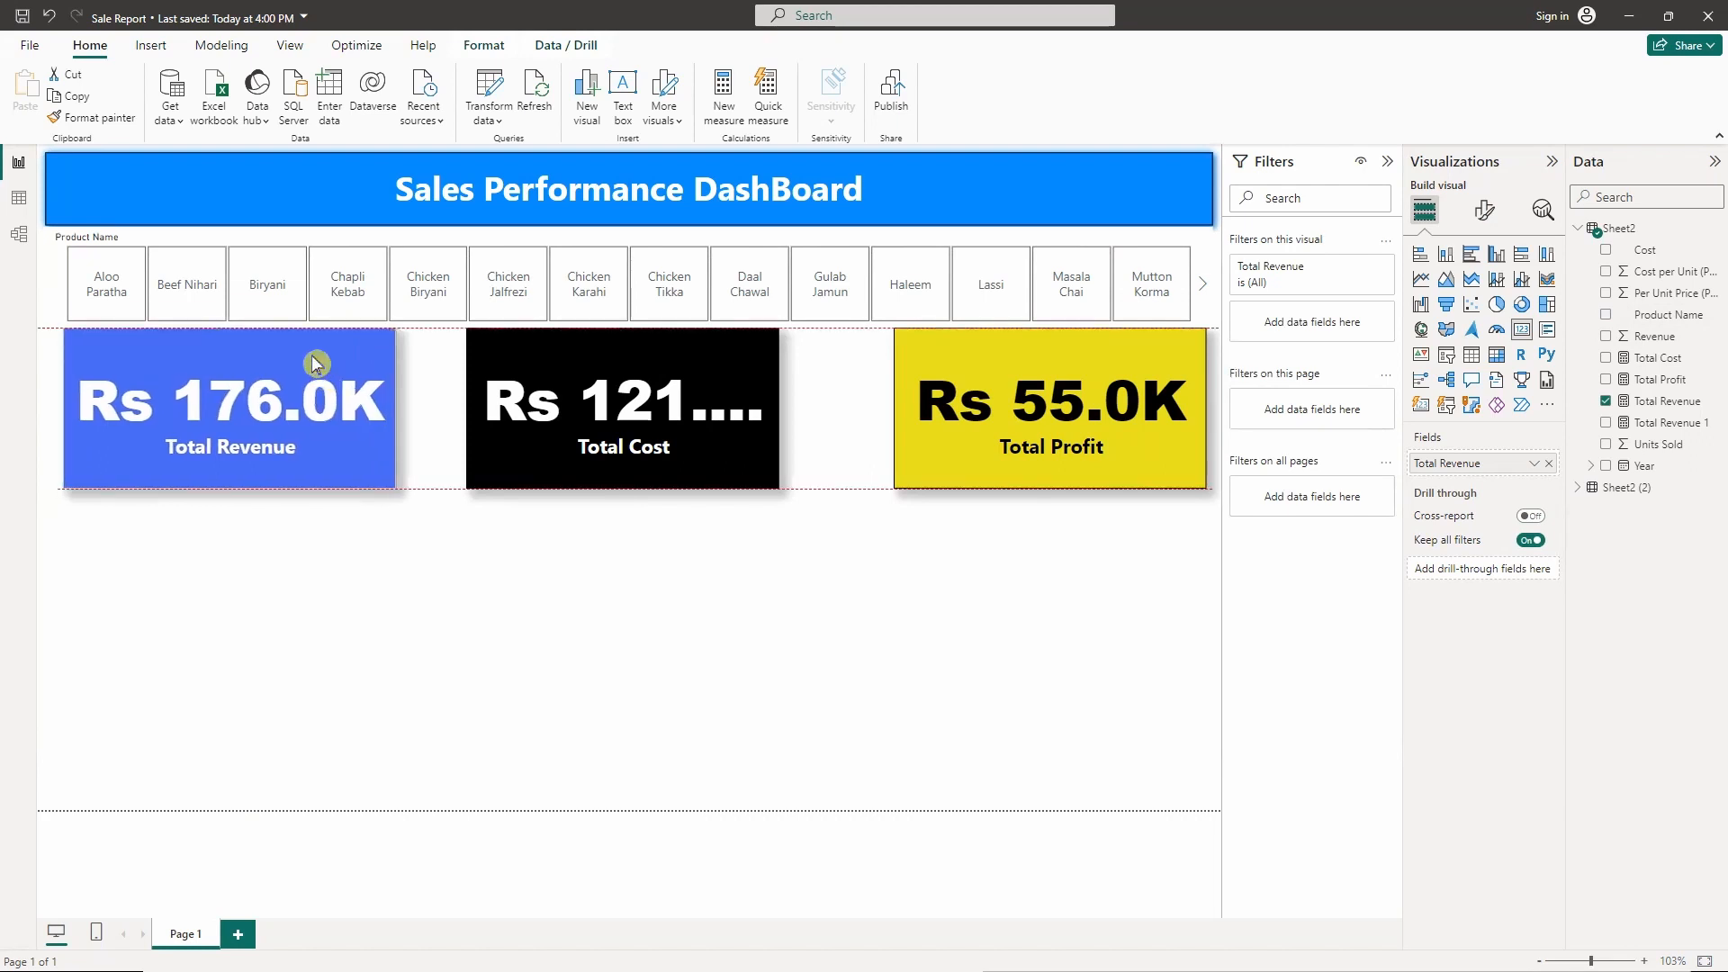
left_click_drag(298, 232, 300, 232)
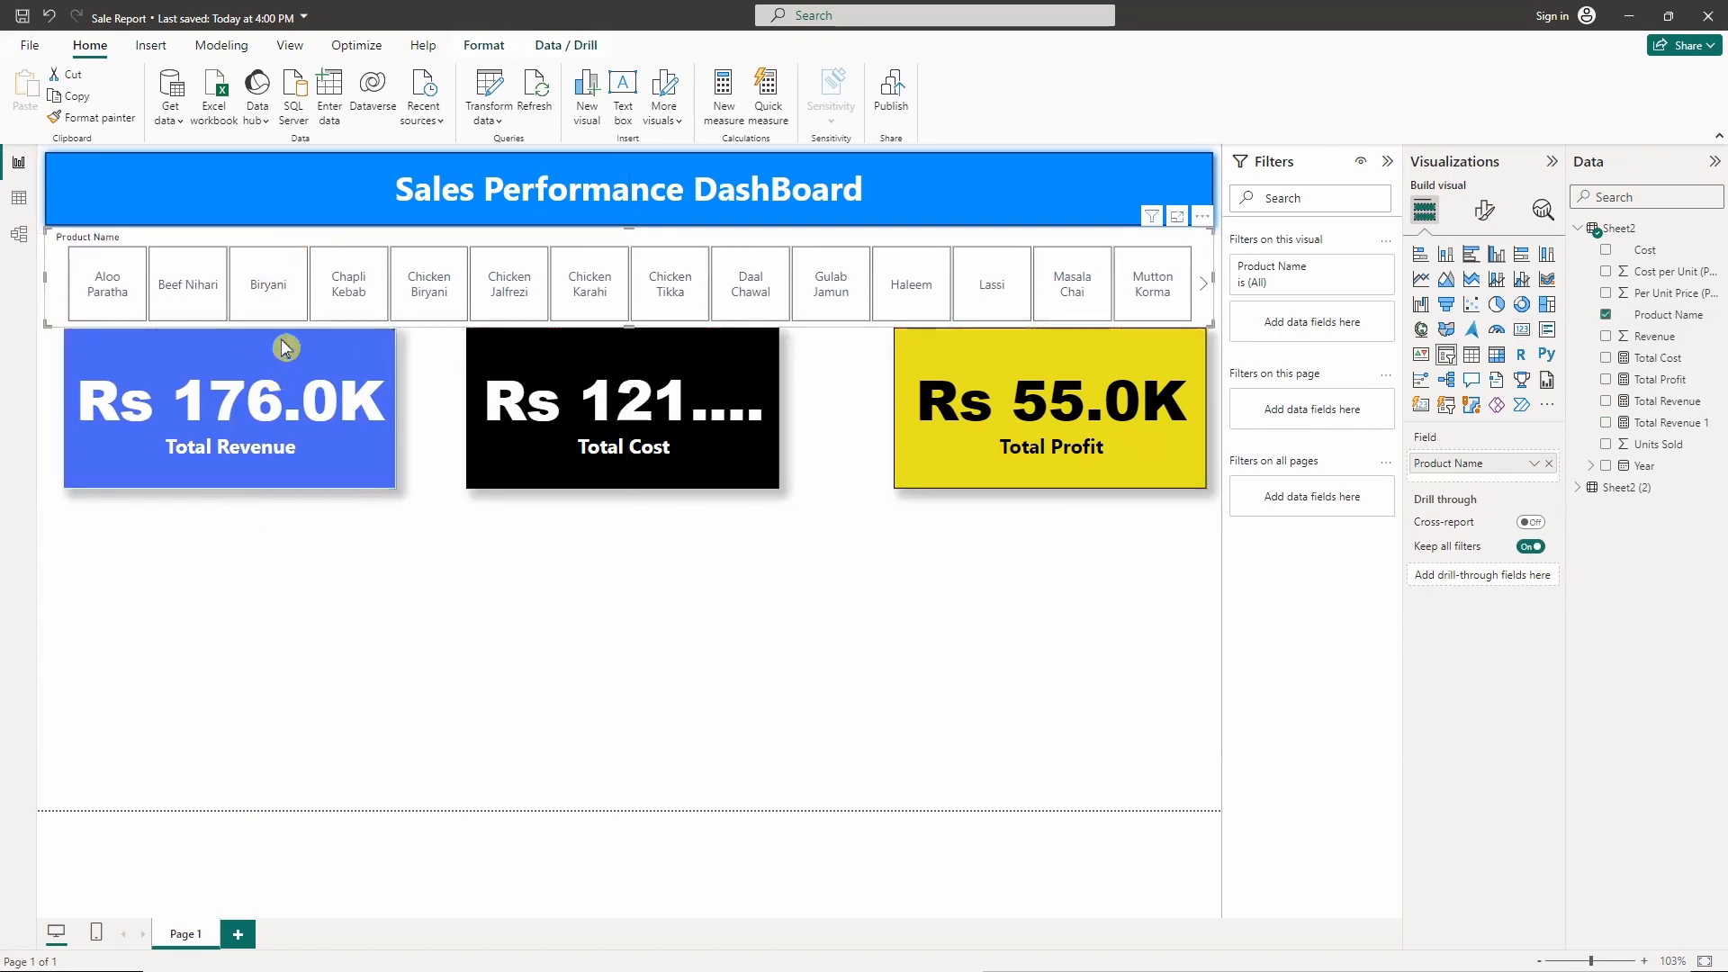
left_click(107, 287)
left_click(107, 286)
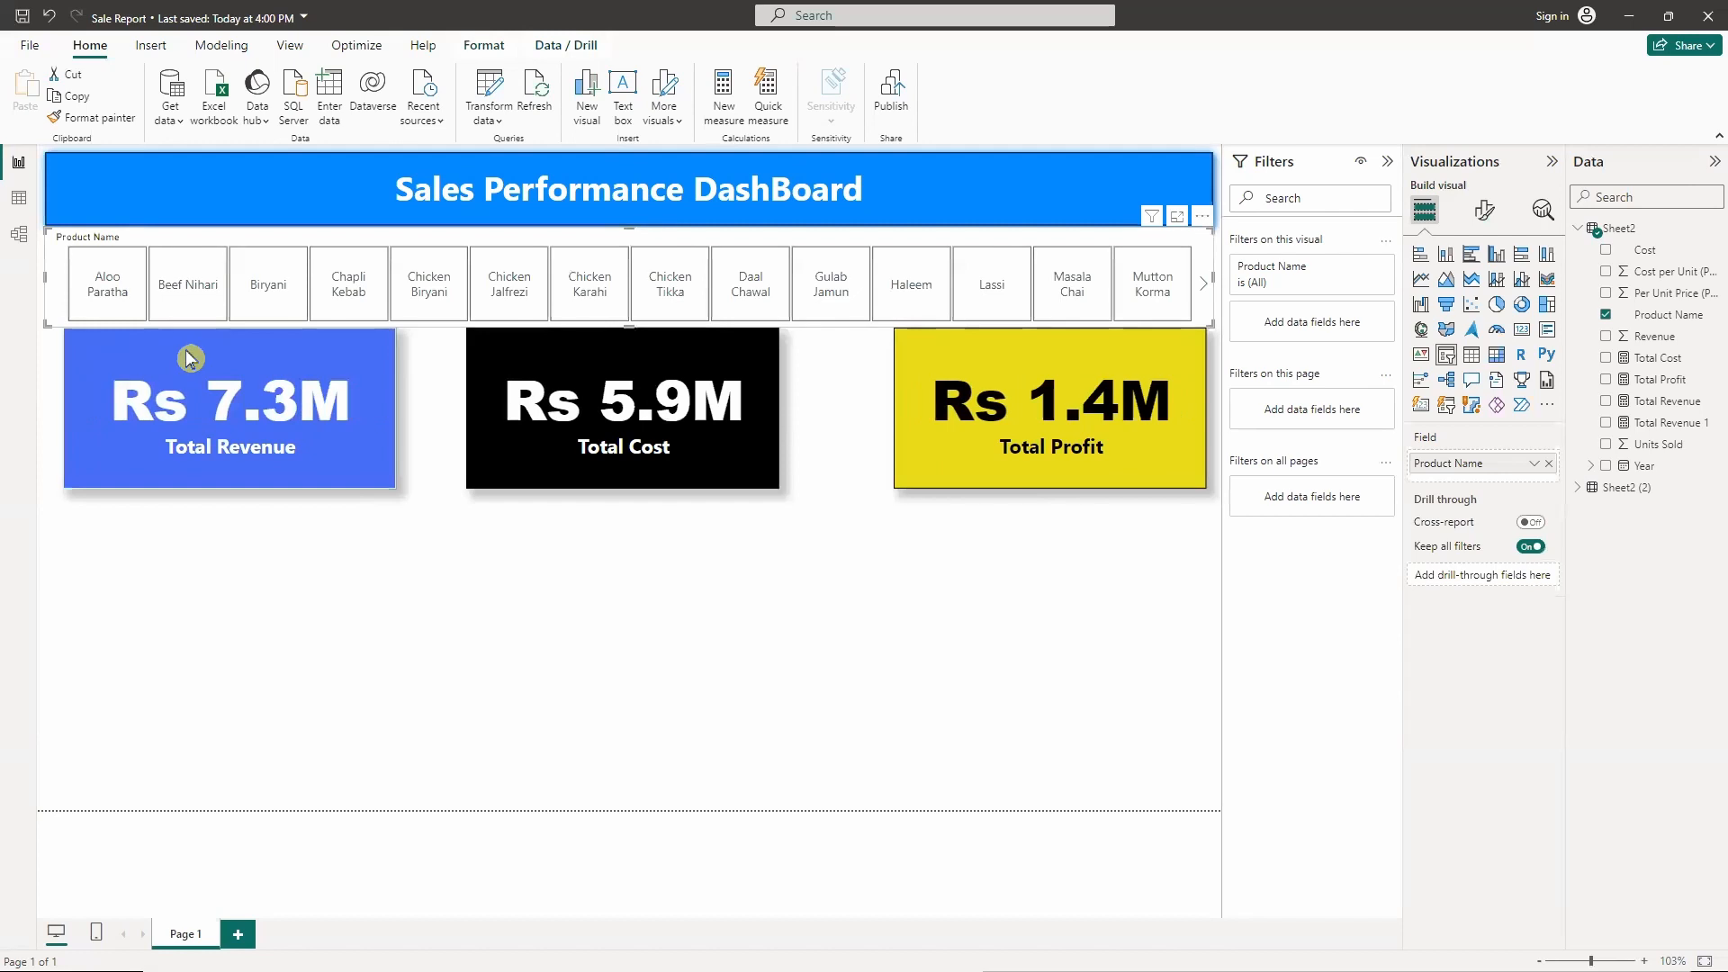
left_click_drag(187, 363, 180, 363)
- Filter the slicer to Aloo Paratha and slightly widen the Total Cost and Total Profit cards to fit their full values
left_click(110, 287)
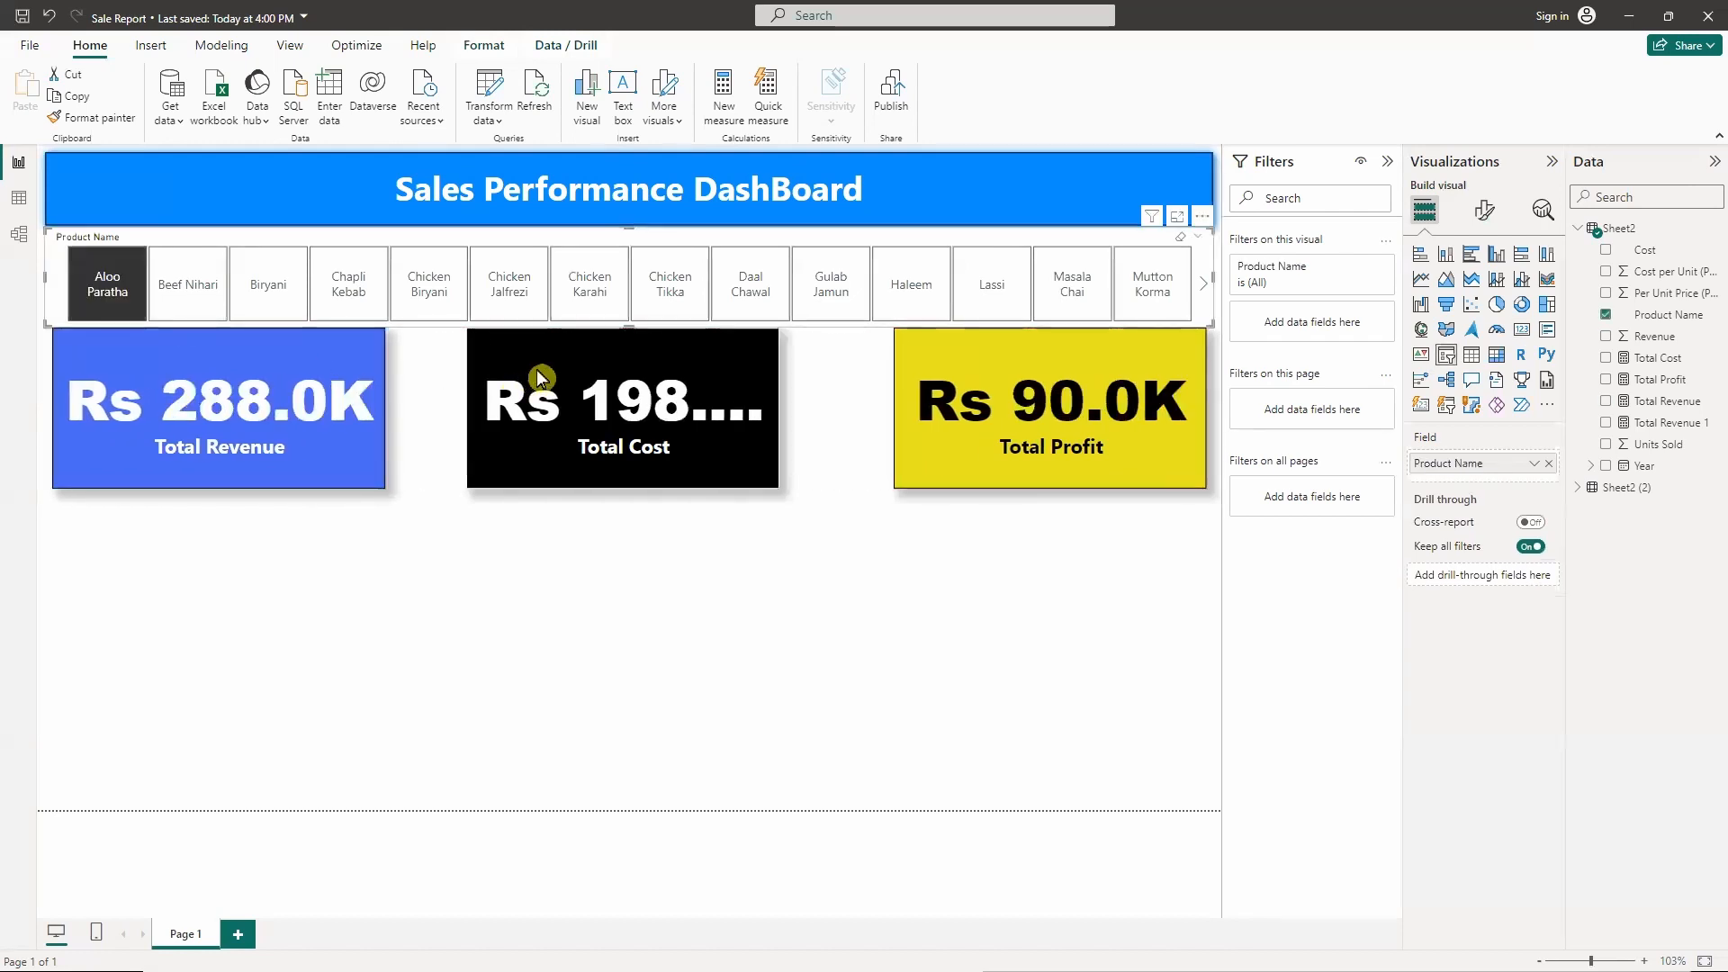
left_click(749, 373)
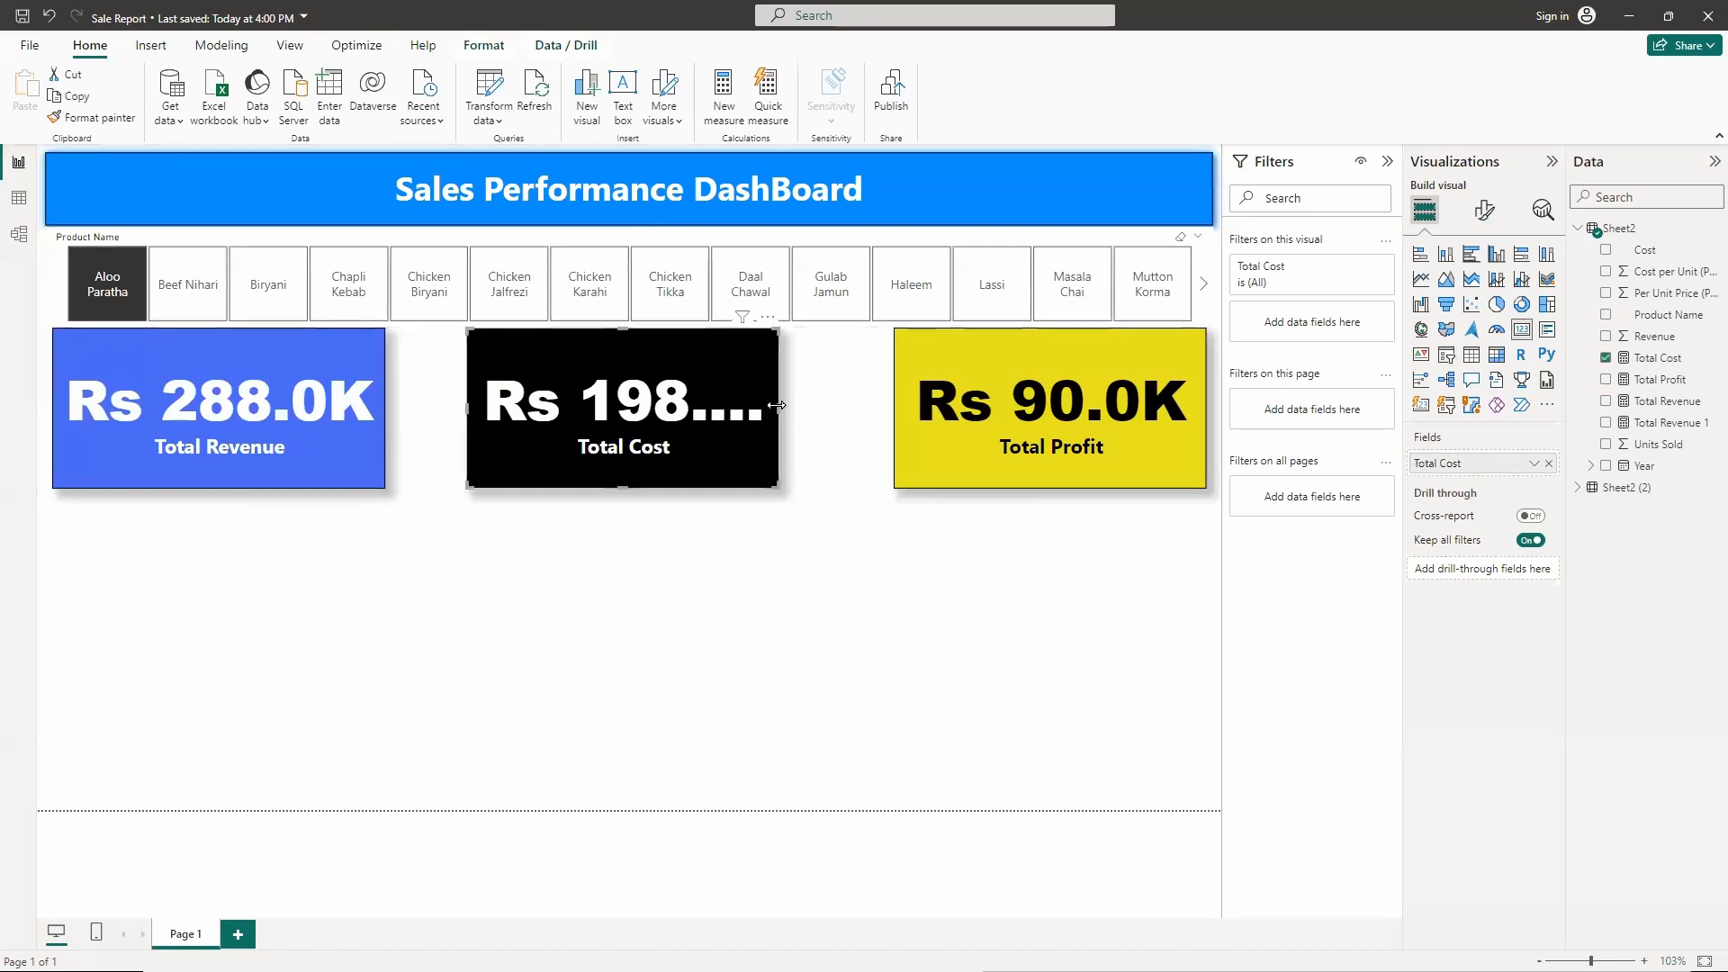
left_click_drag(779, 409, 790, 414)
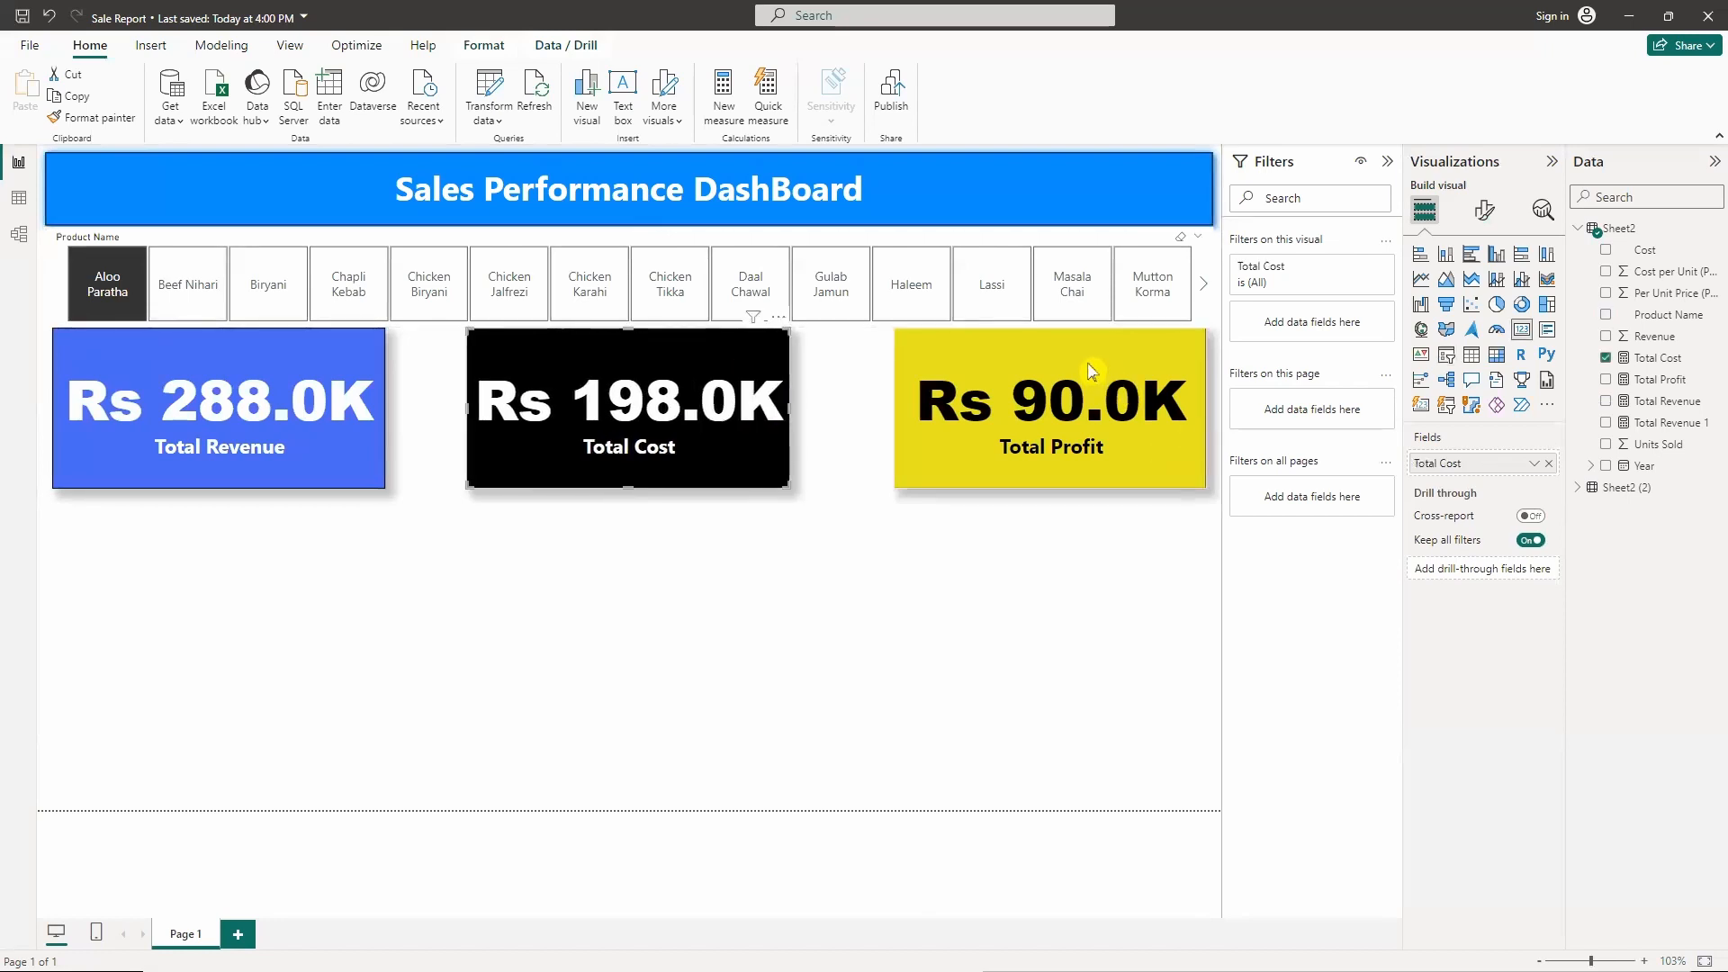
left_click(905, 412)
left_click_drag(894, 415, 887, 415)
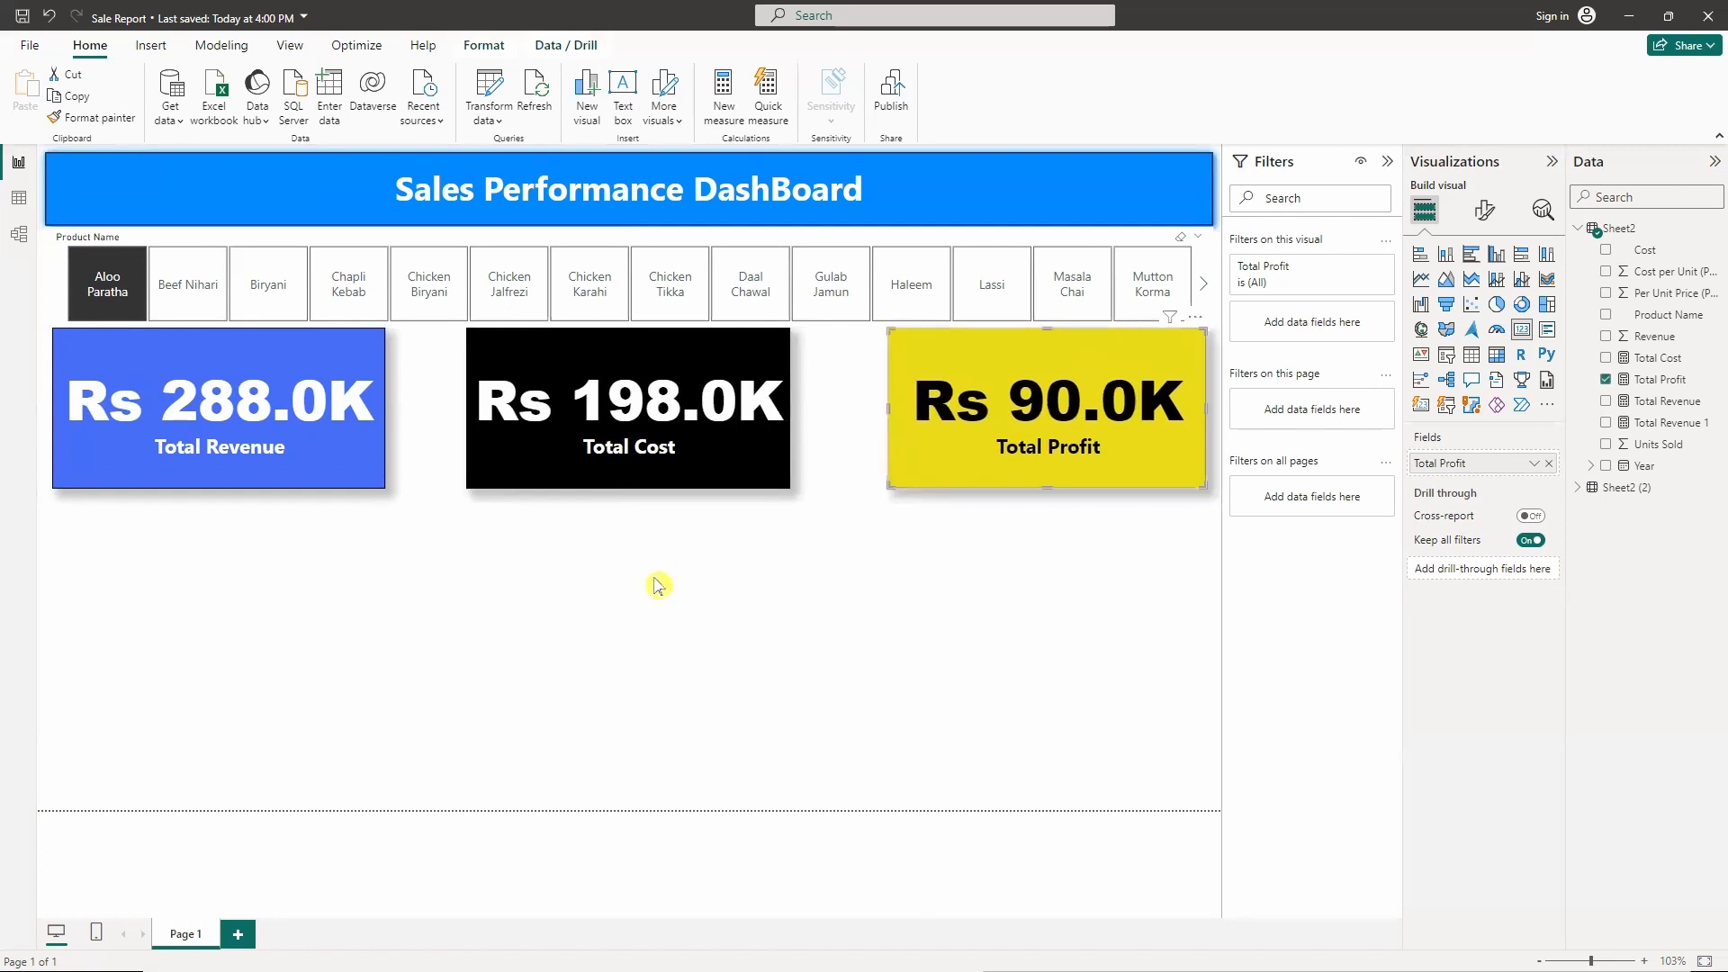
left_click(659, 586)
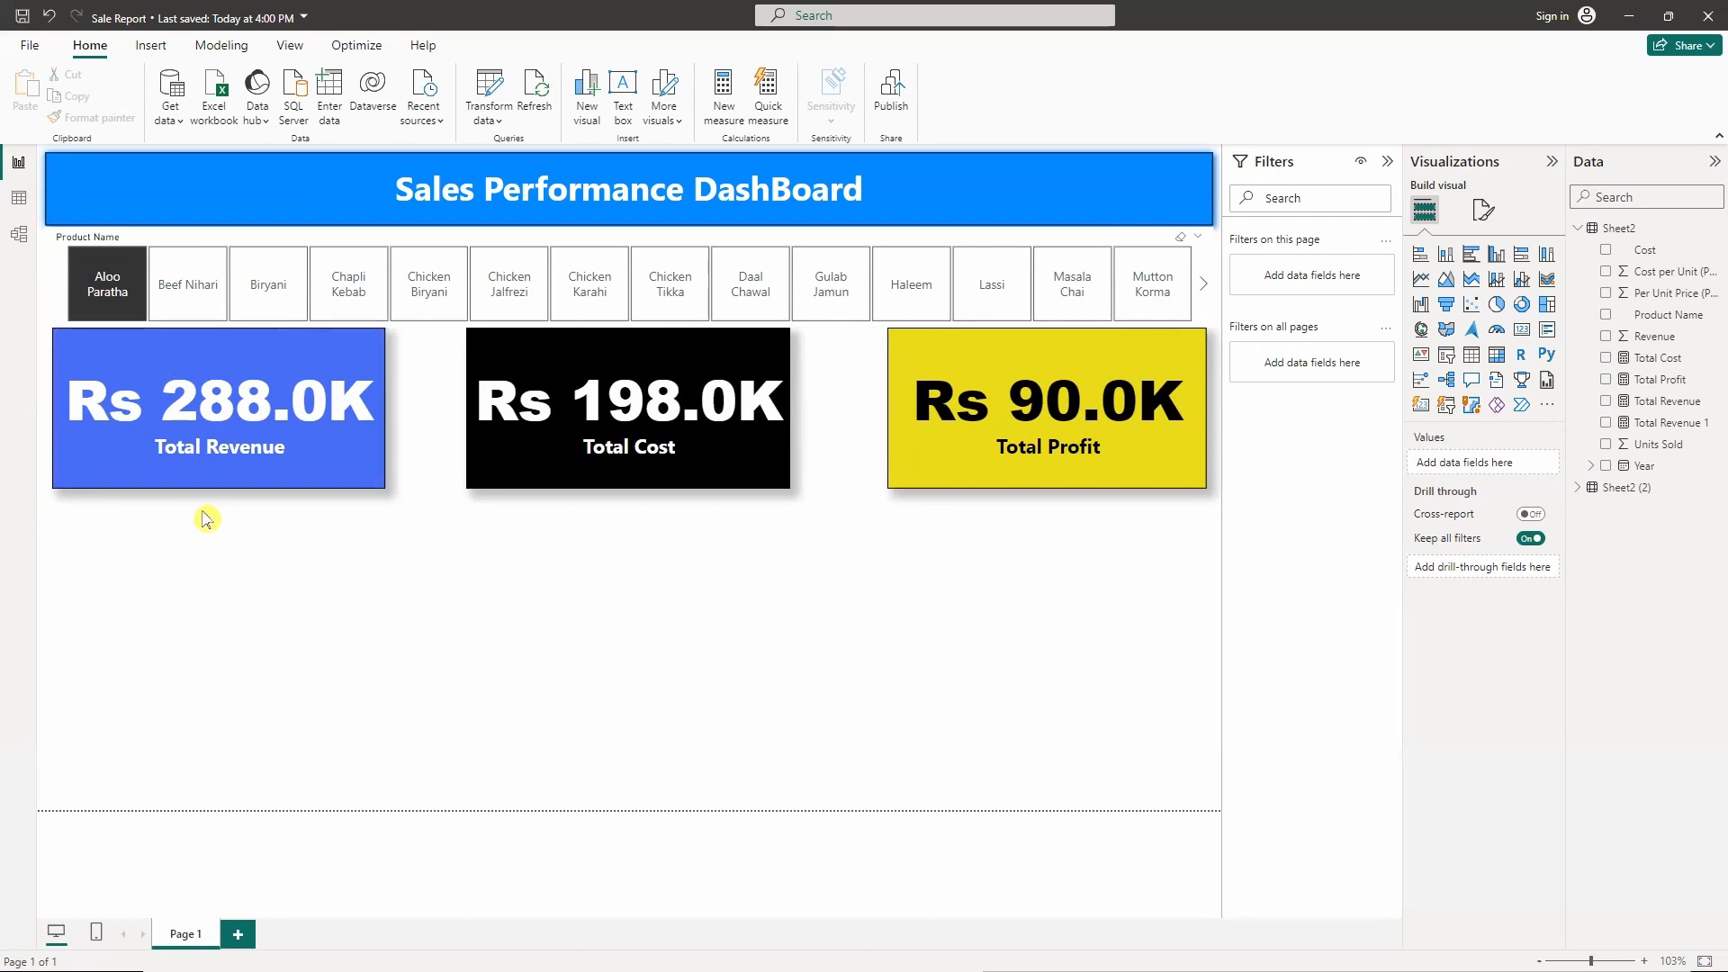
- Test the slicer against the cards with Biryani and Chicken Tikka, and leave no product selected
left_click(270, 304)
left_click(272, 303)
left_click(211, 454)
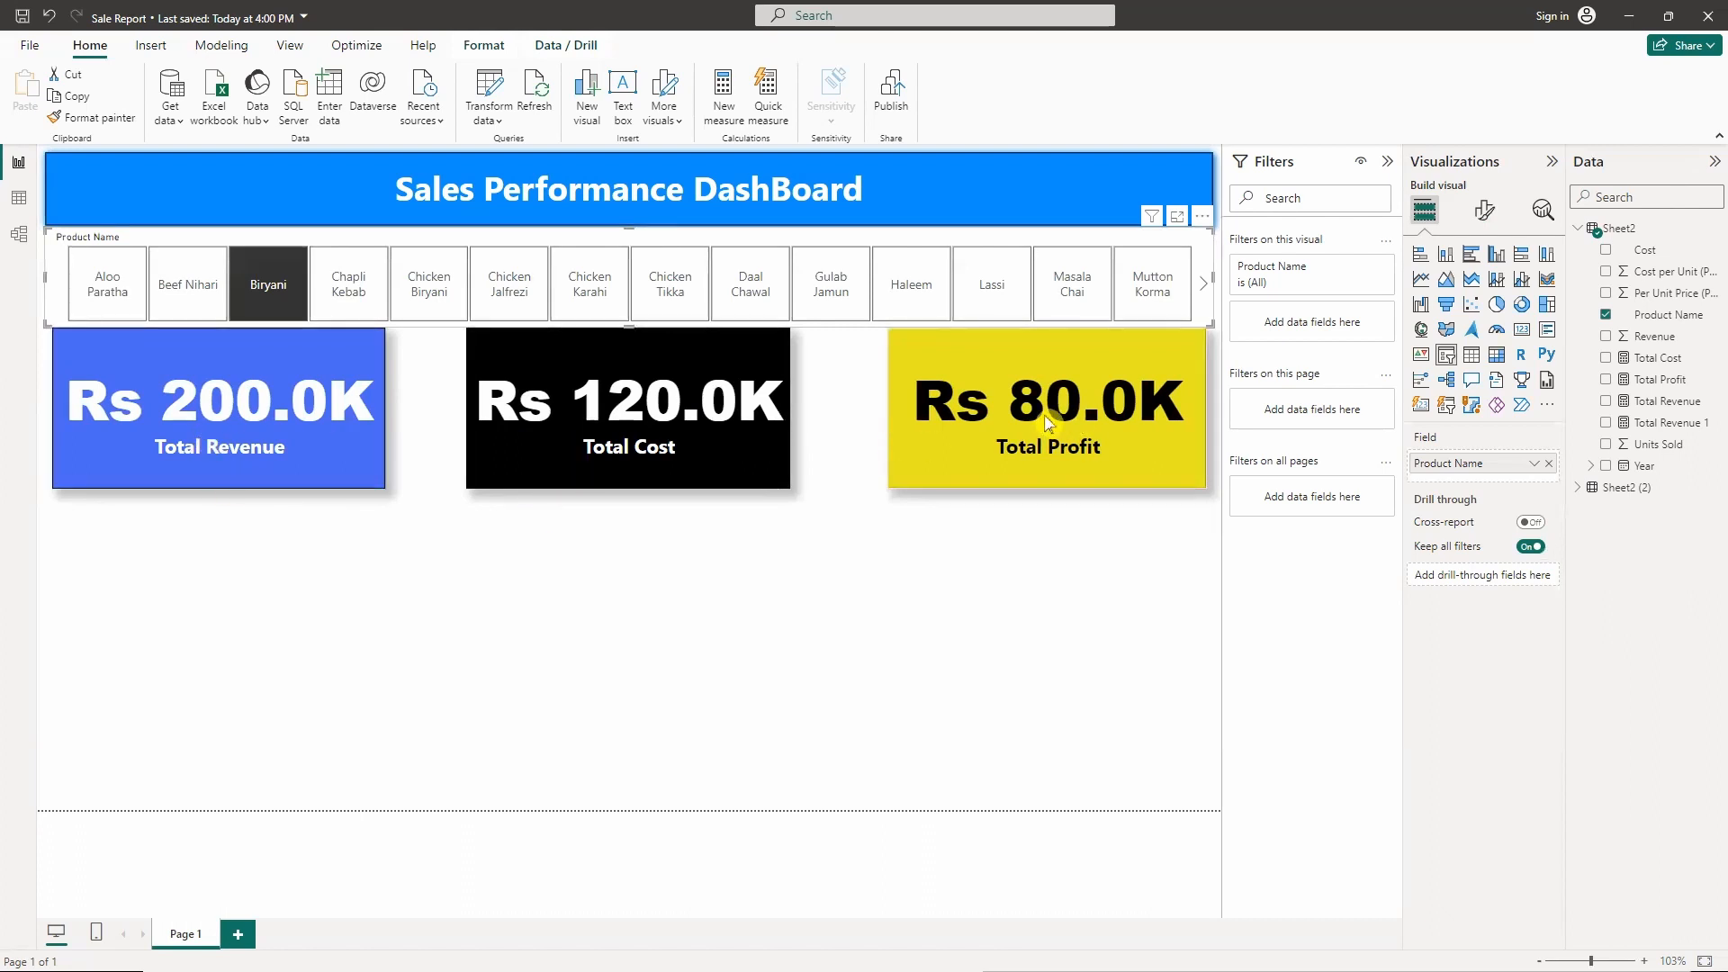
left_click(680, 287)
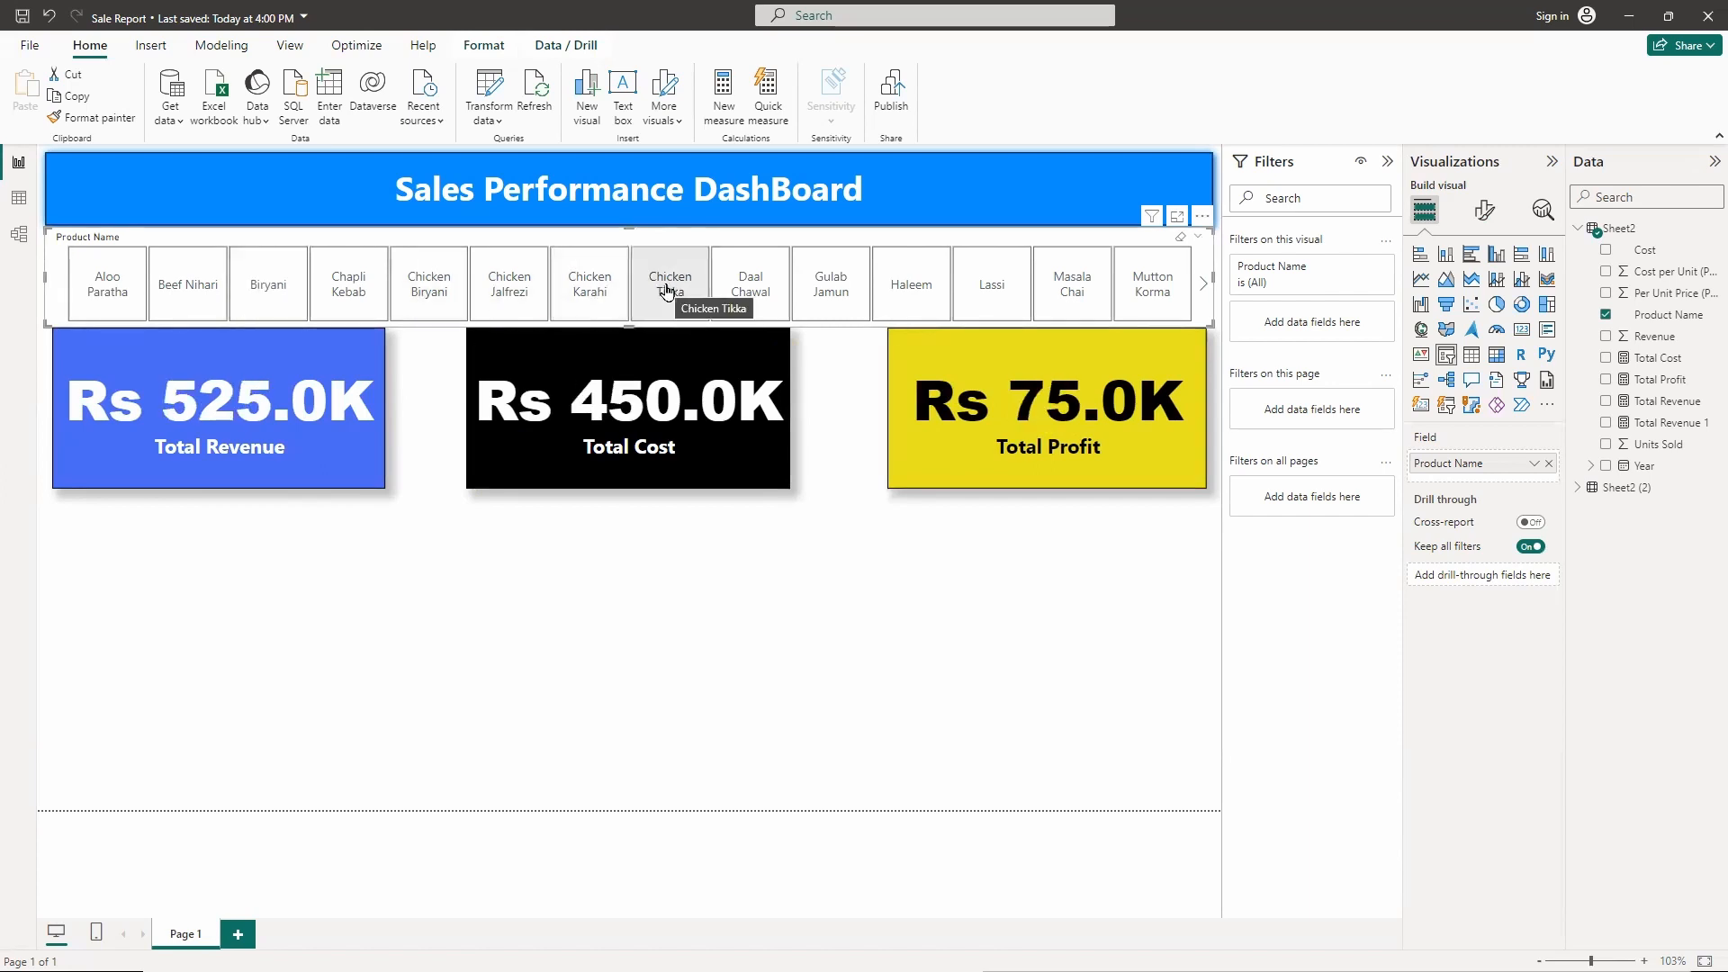
left_click(667, 290)
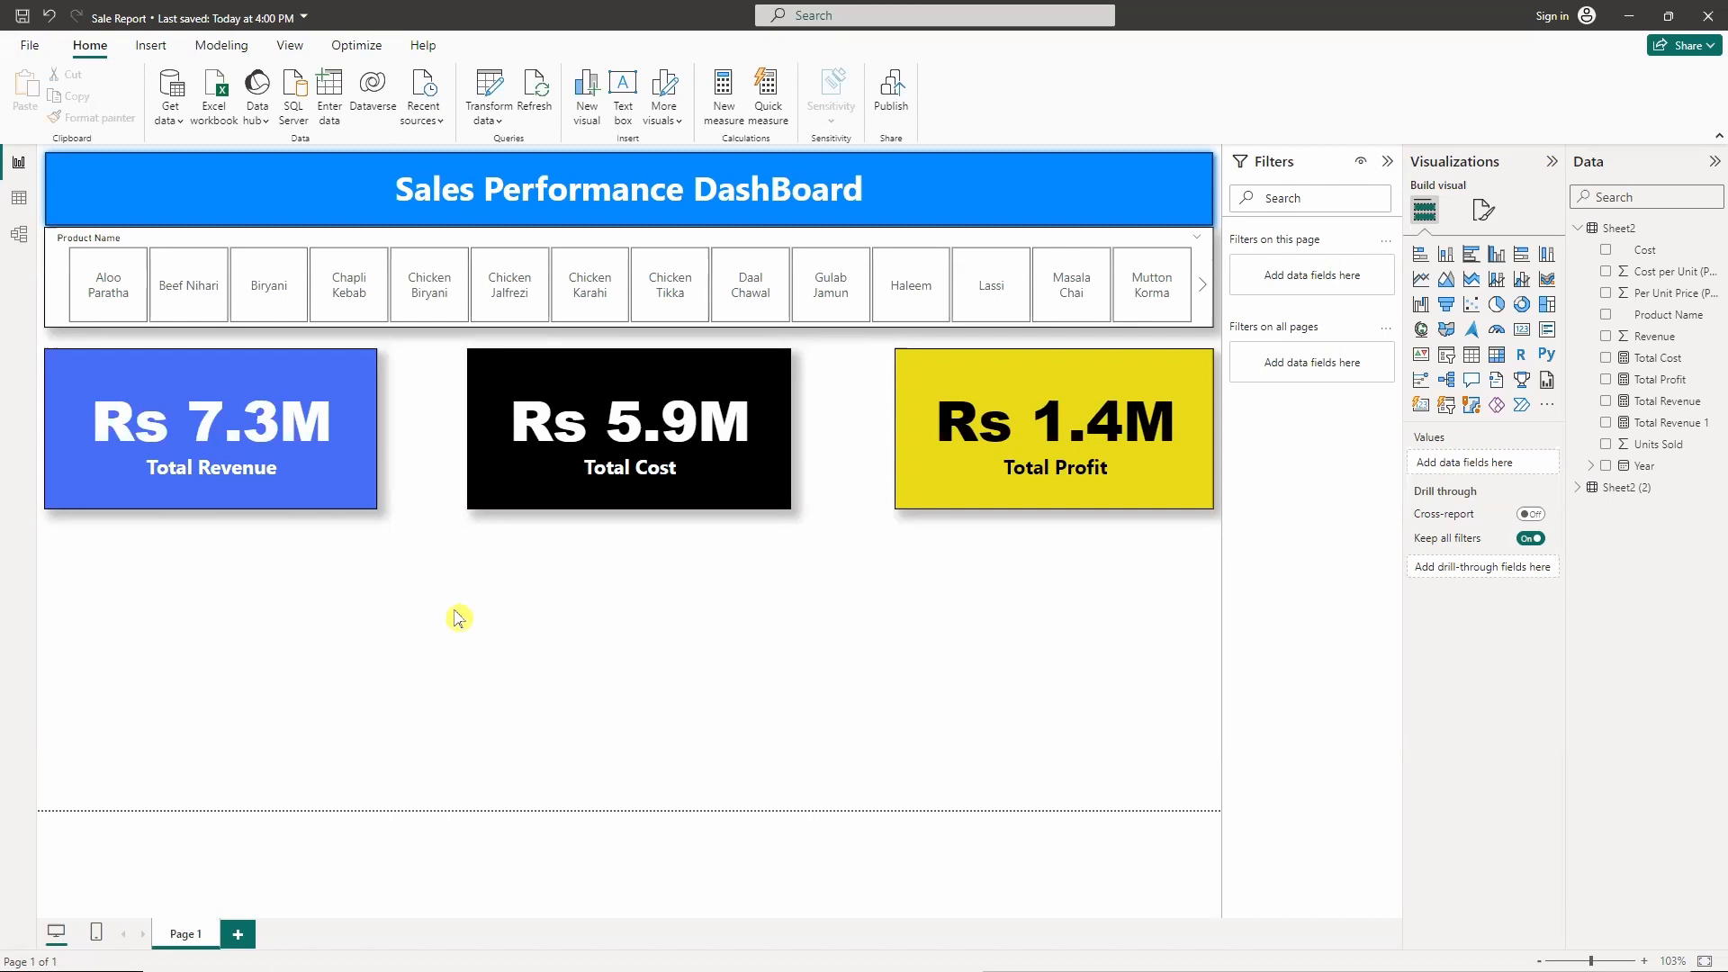
- Create a new measure named Gross Profit Margin by Products
left_click(726, 98)
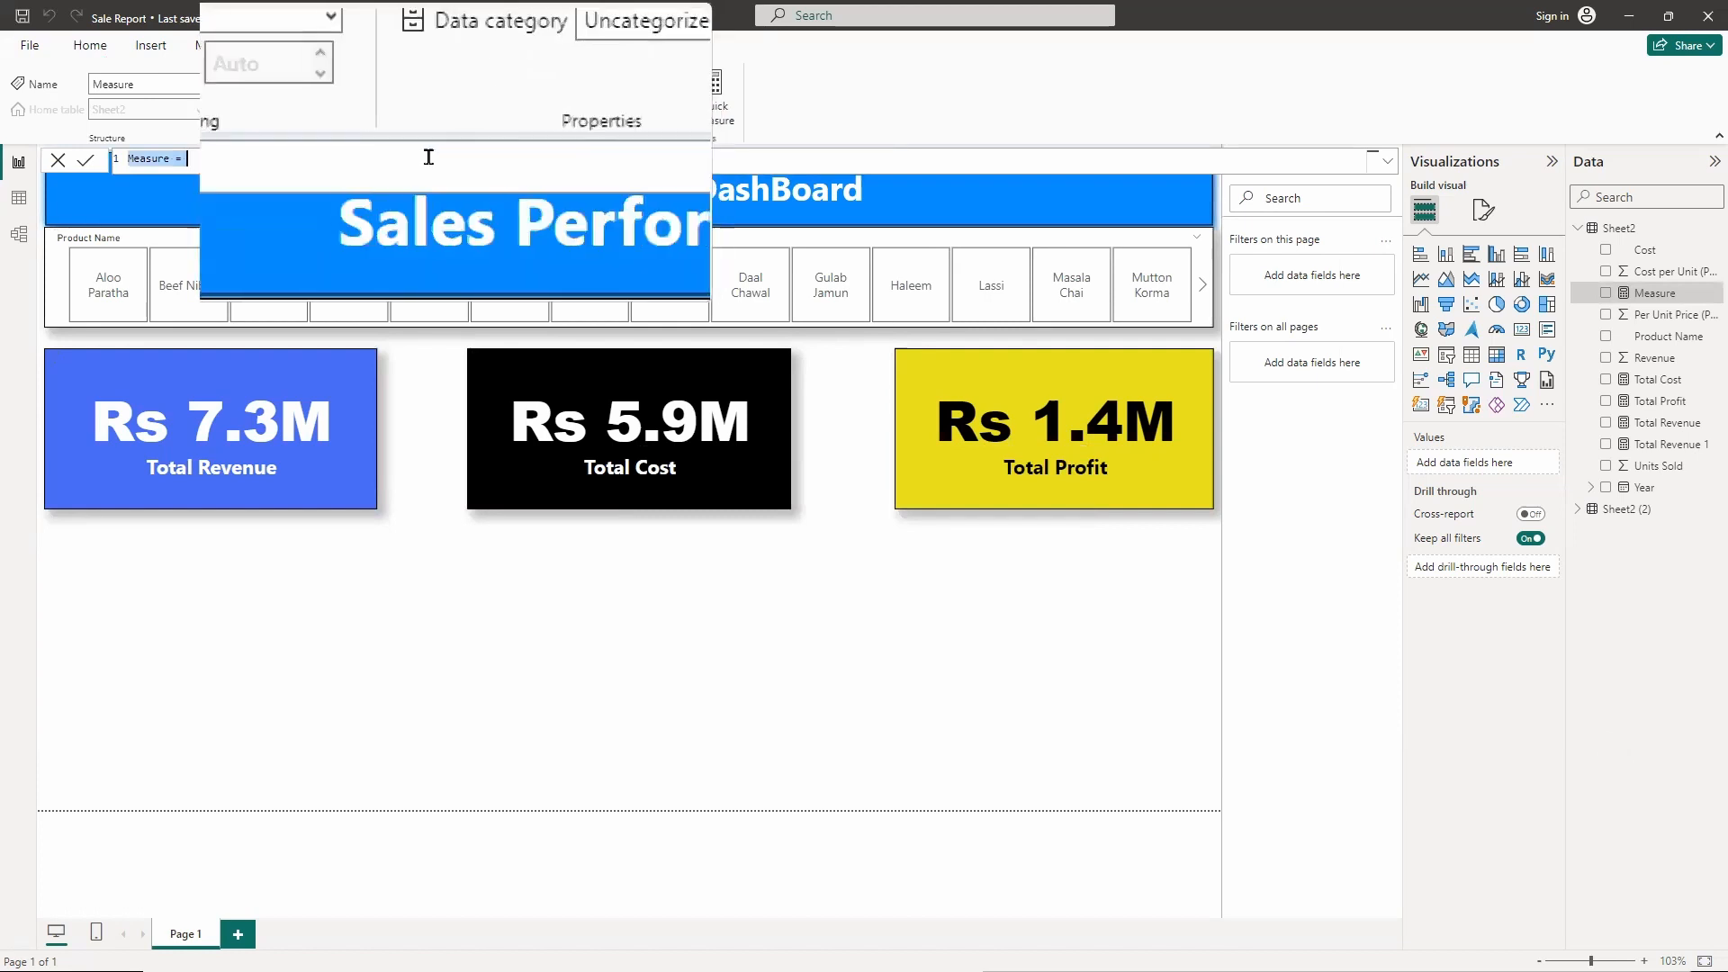
left_click(193, 158)
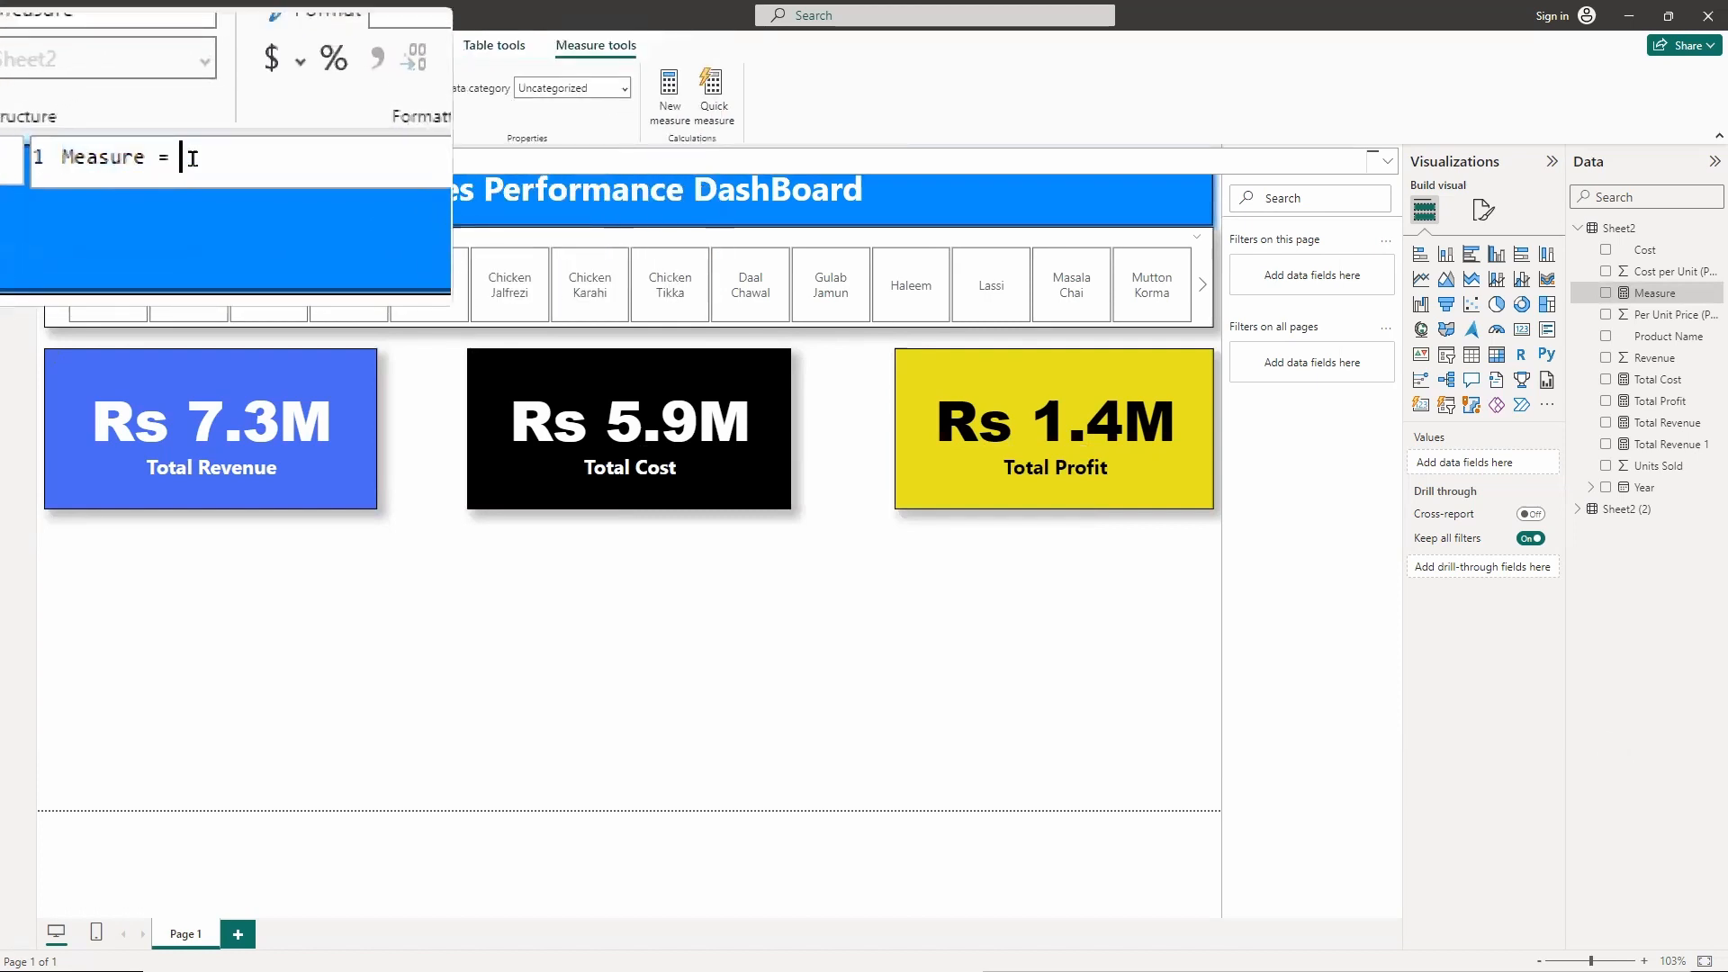
key("BackSpace")
key("BackSpace")
key("BackSpace")
key("BackSpace")
key("BackSpace")
key("BackSpace")
type("Gross Profit")
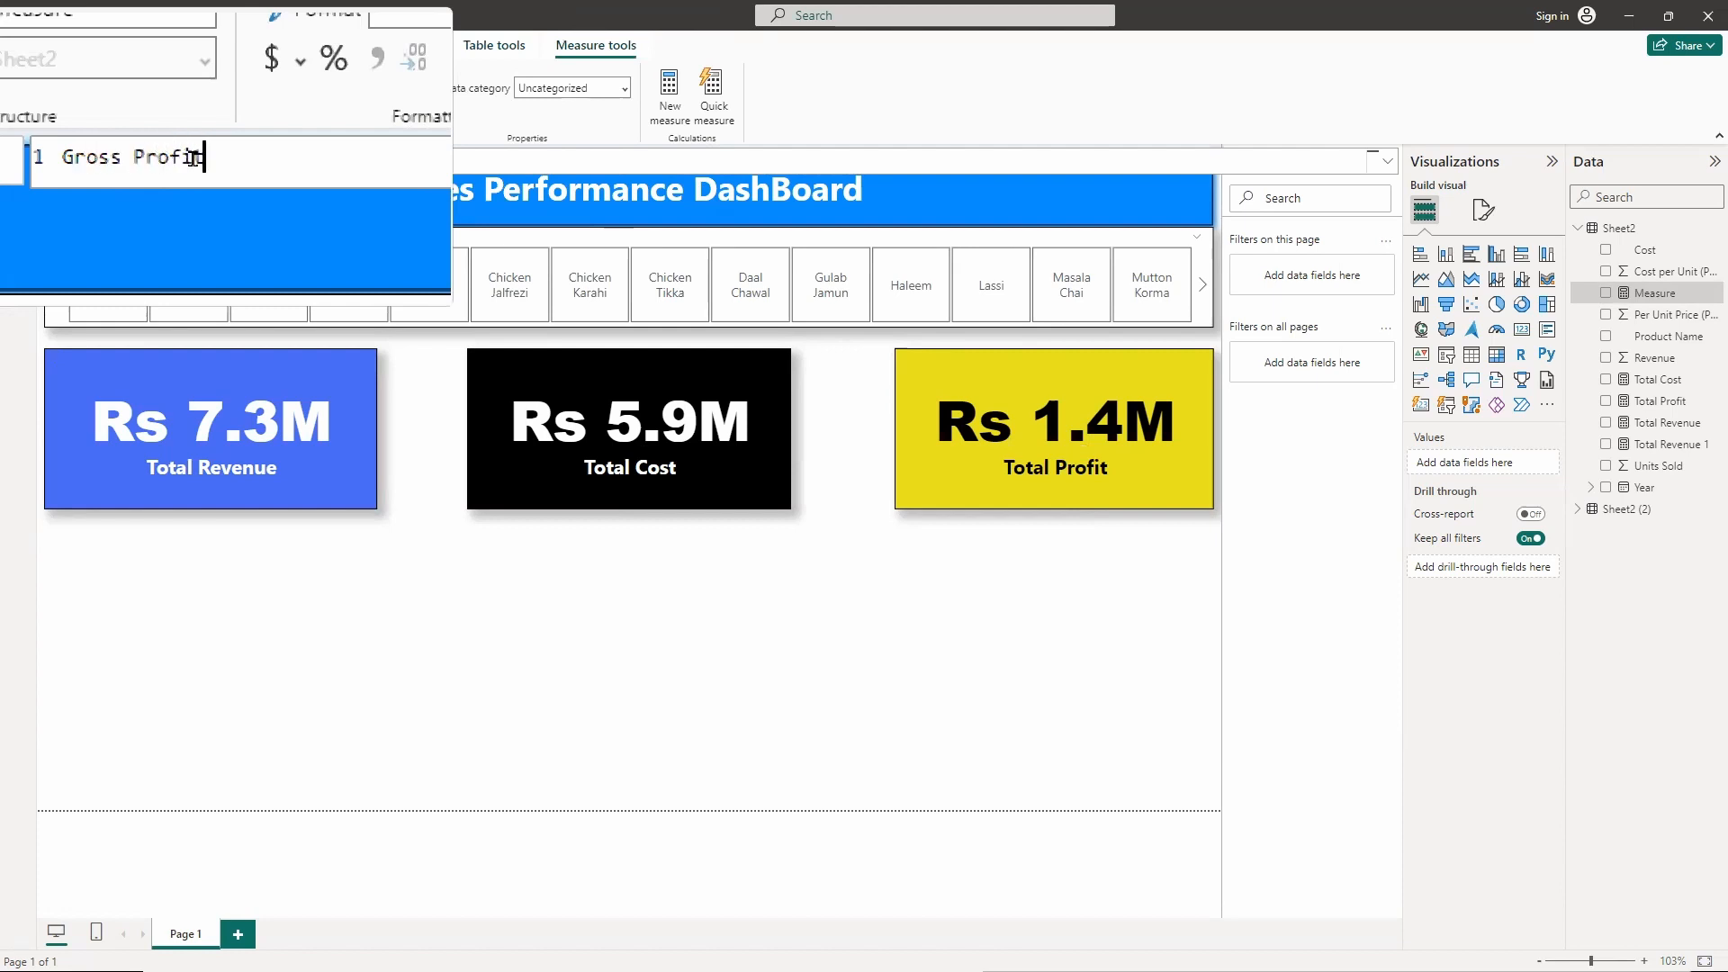
type(" Margin")
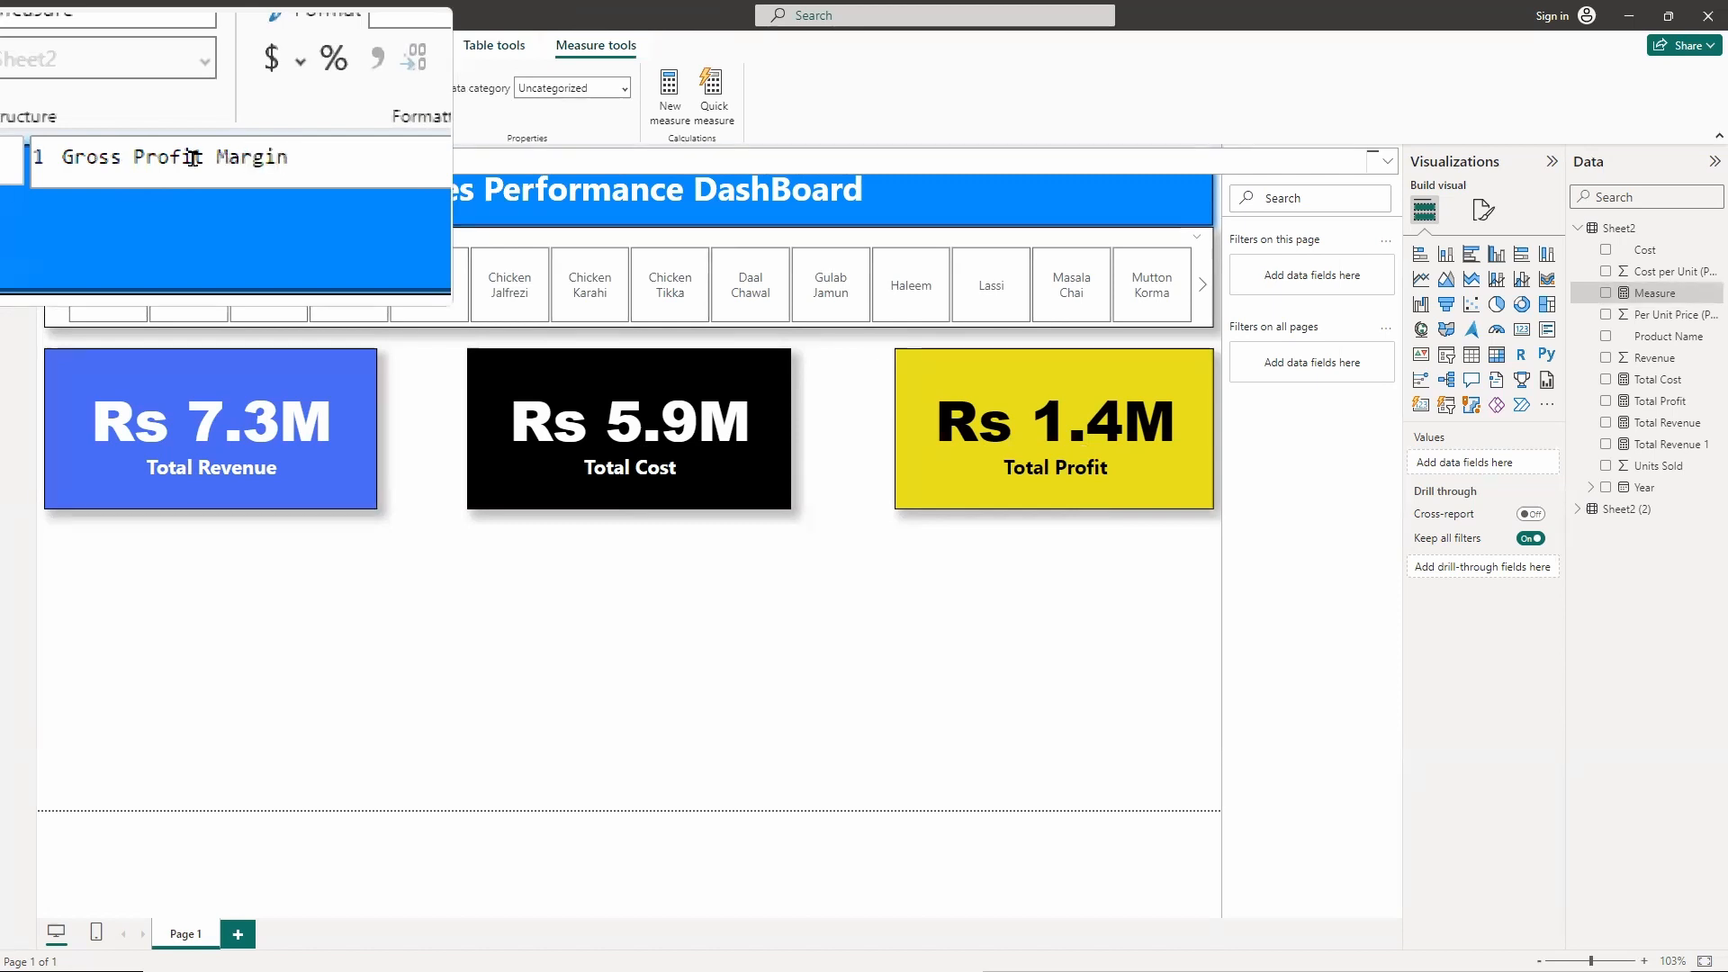
type(" by Products=")
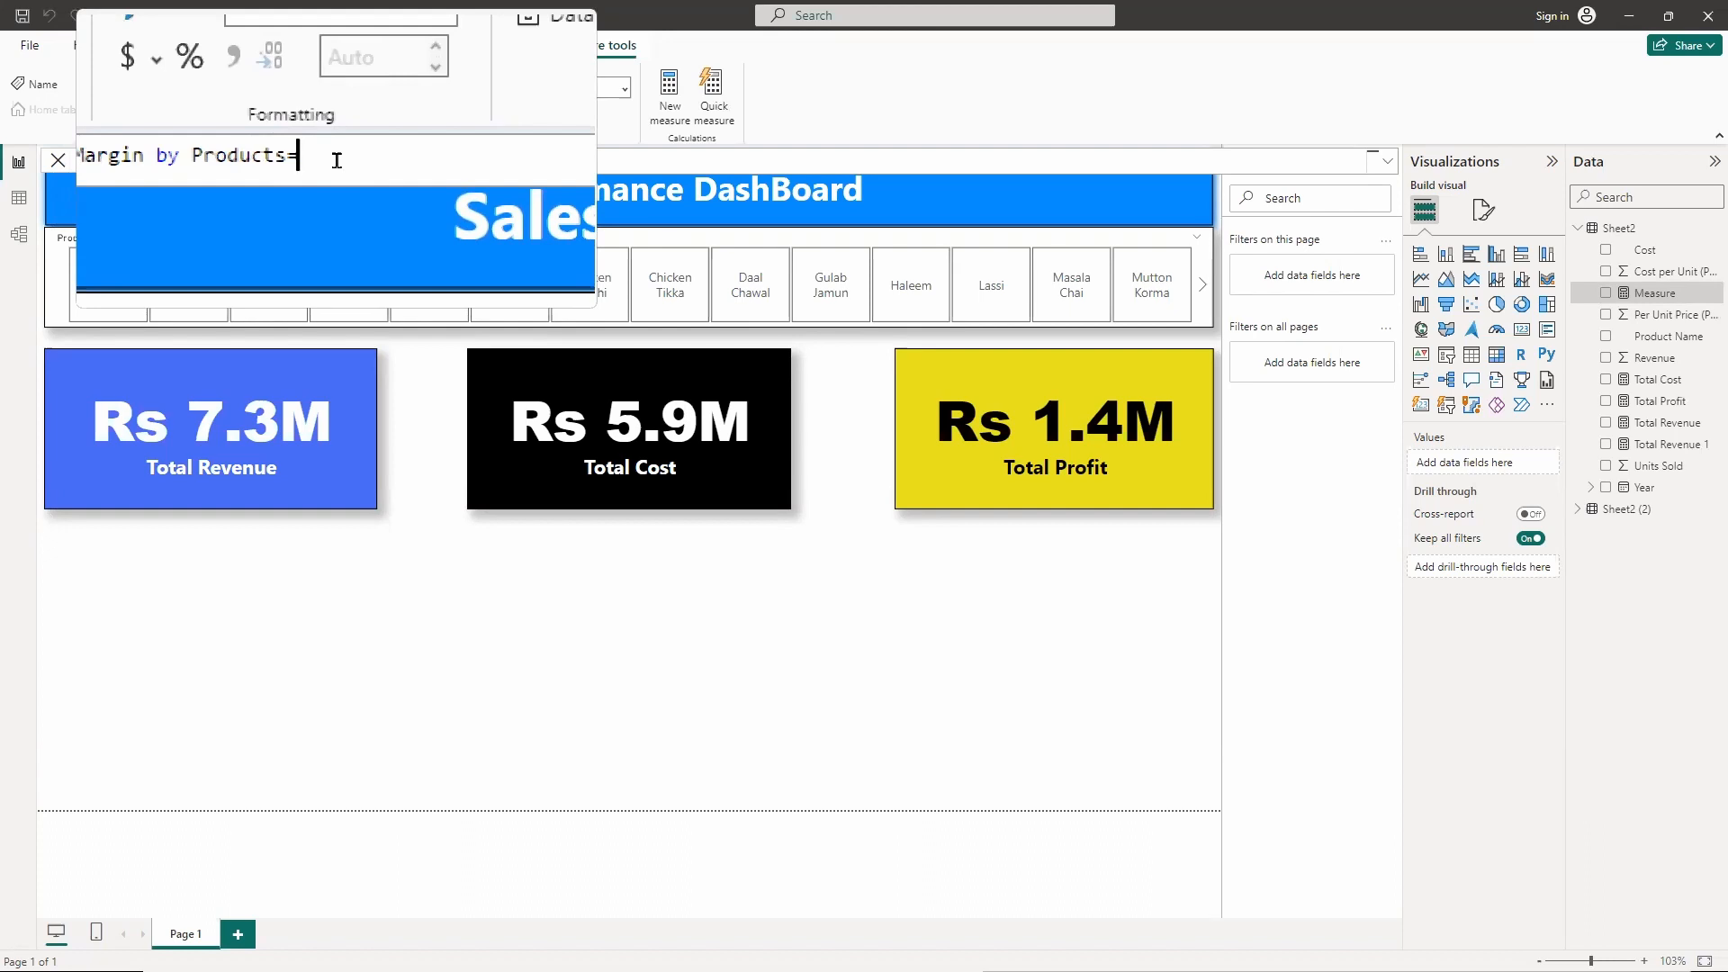
- Begin the Gross Profit Margin by Products formula with DIVIDE, using the Total Profit measure as the numerator
type("div")
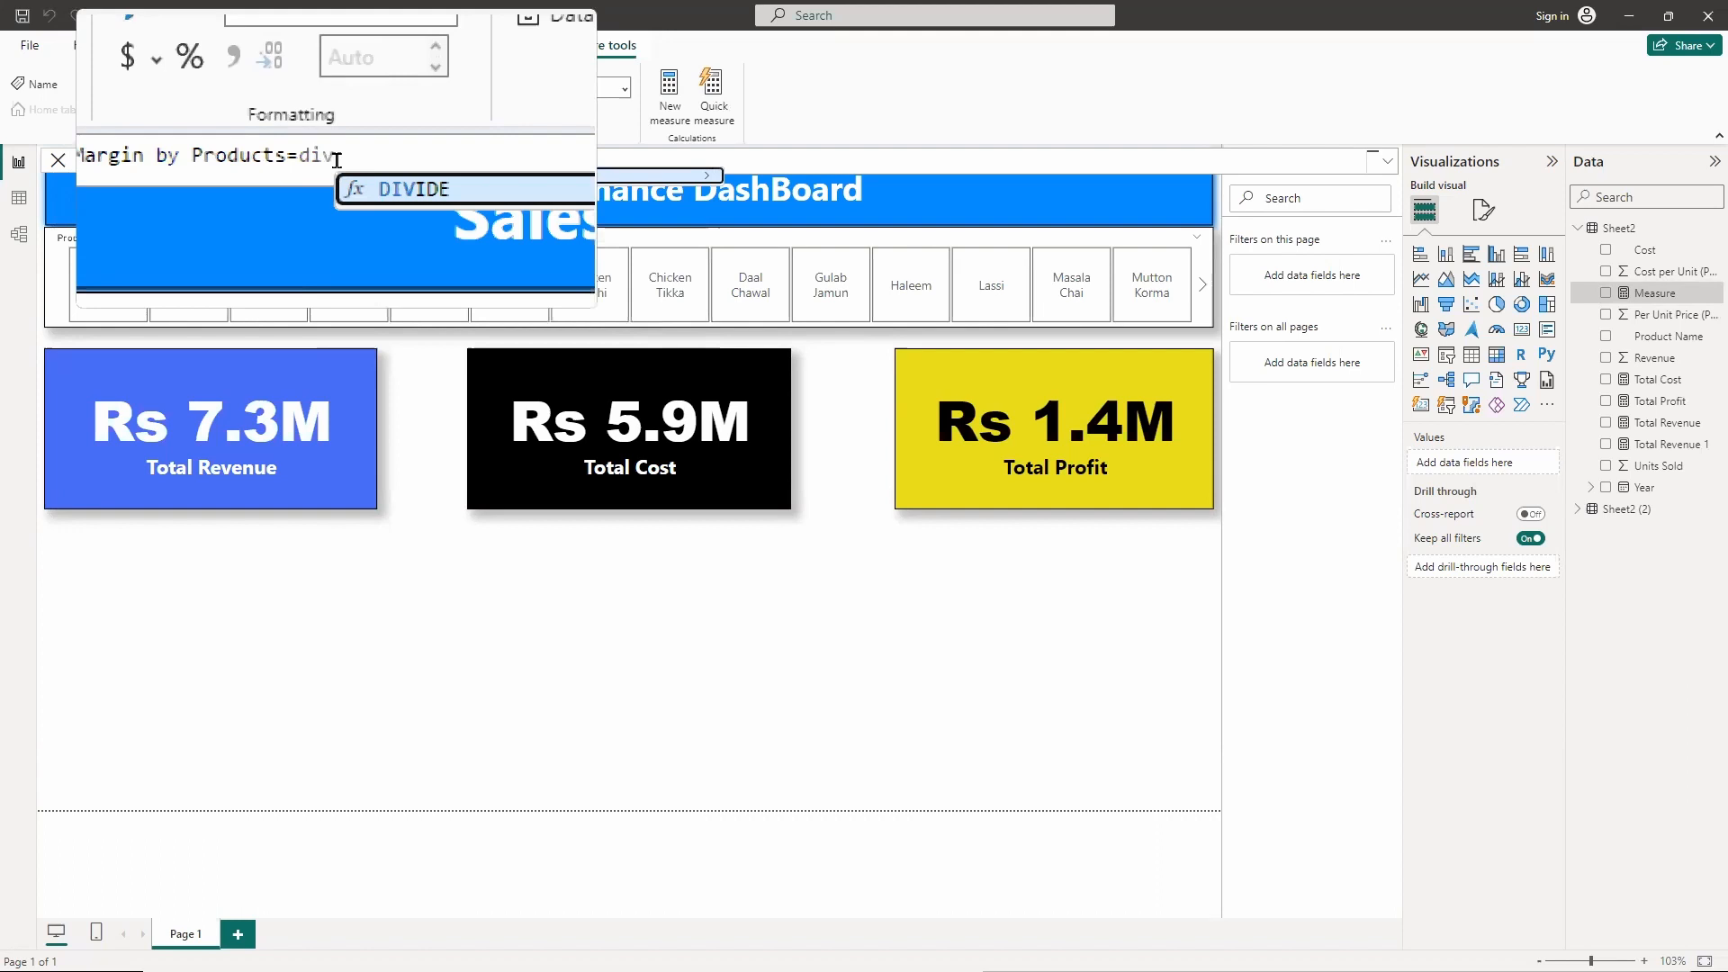
key("Tab")
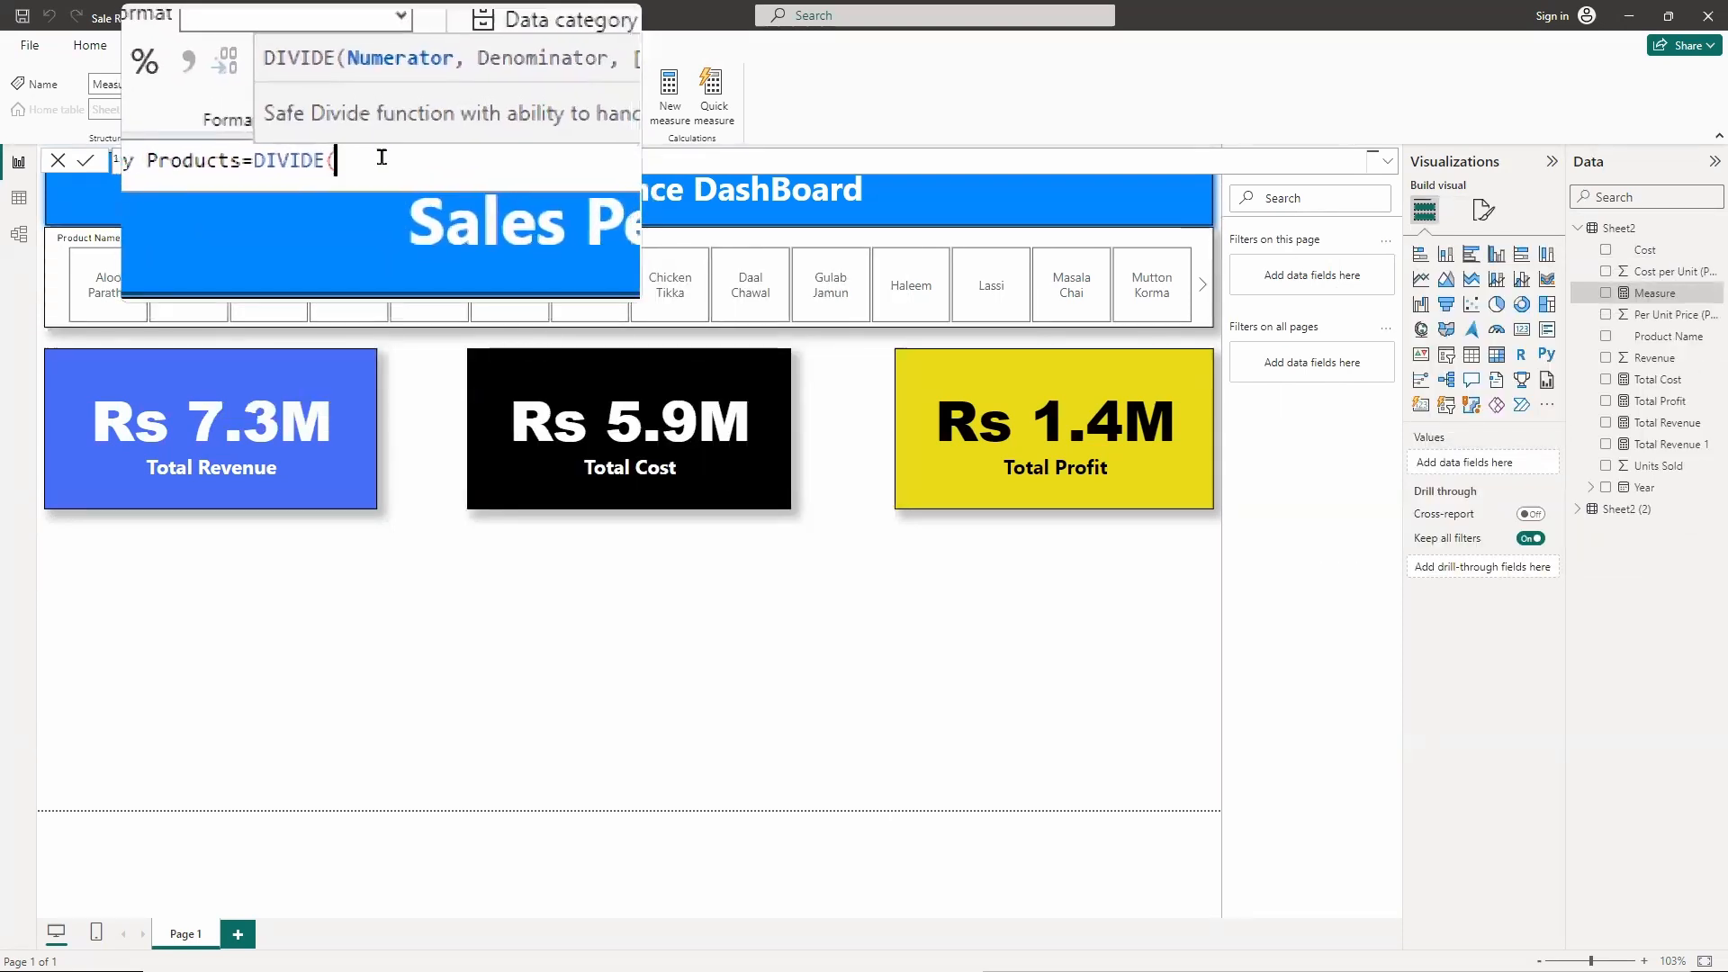
type("tot")
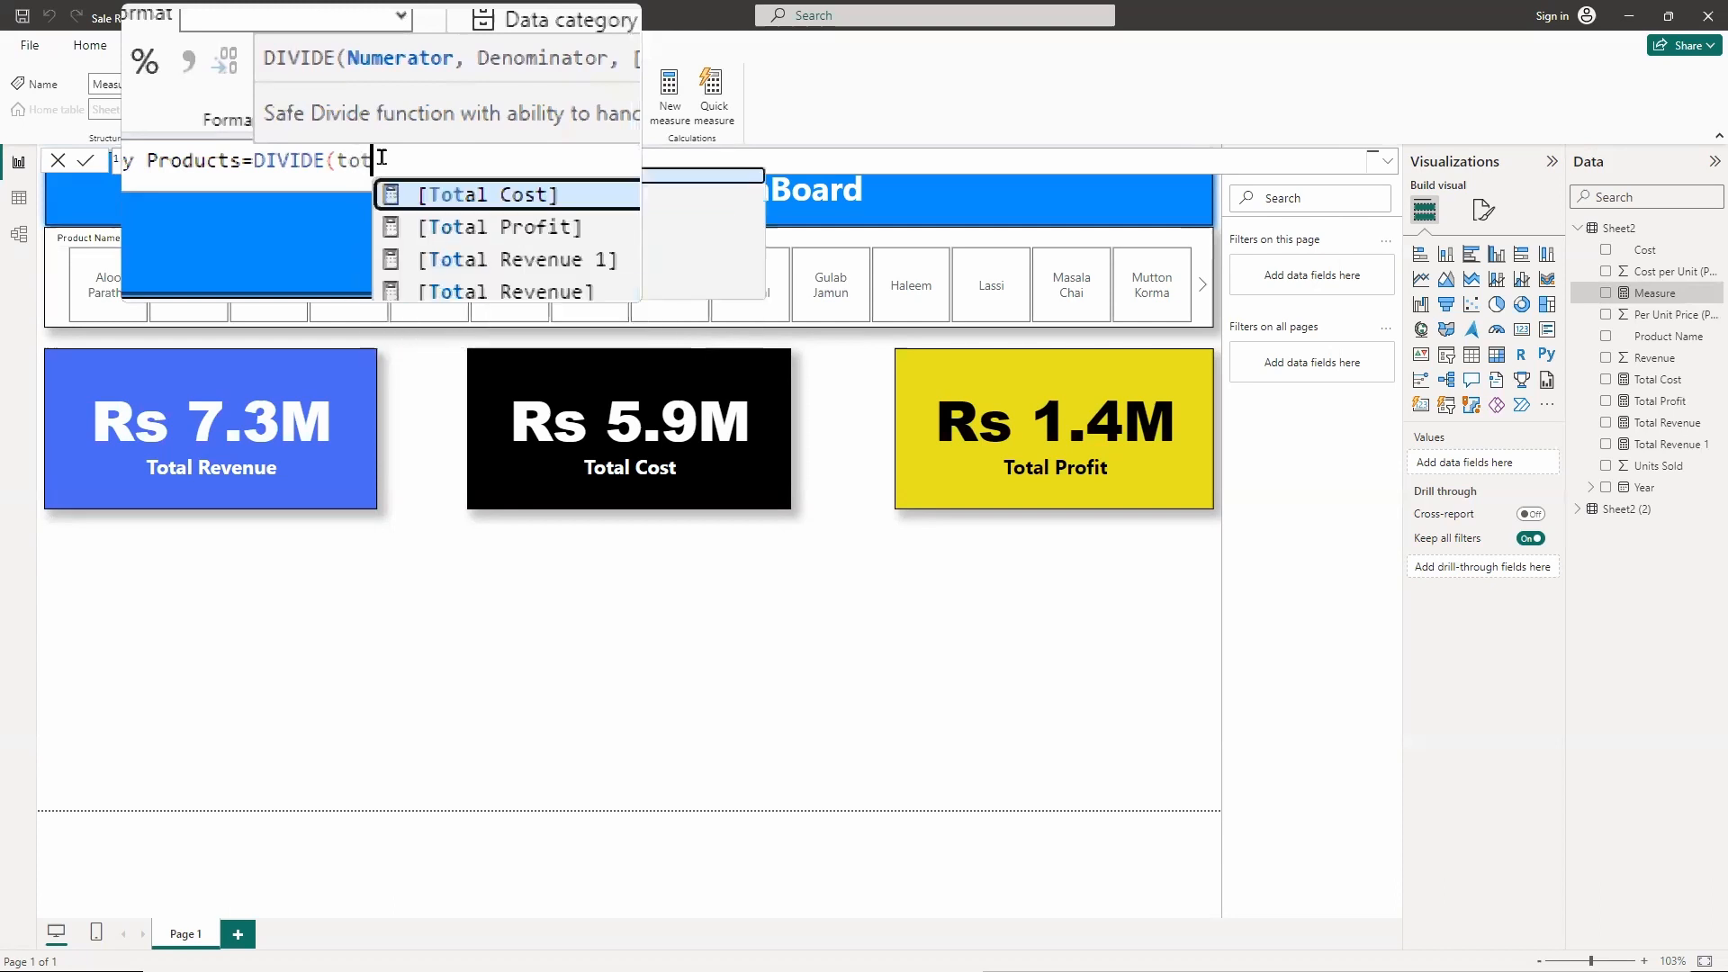
type("al")
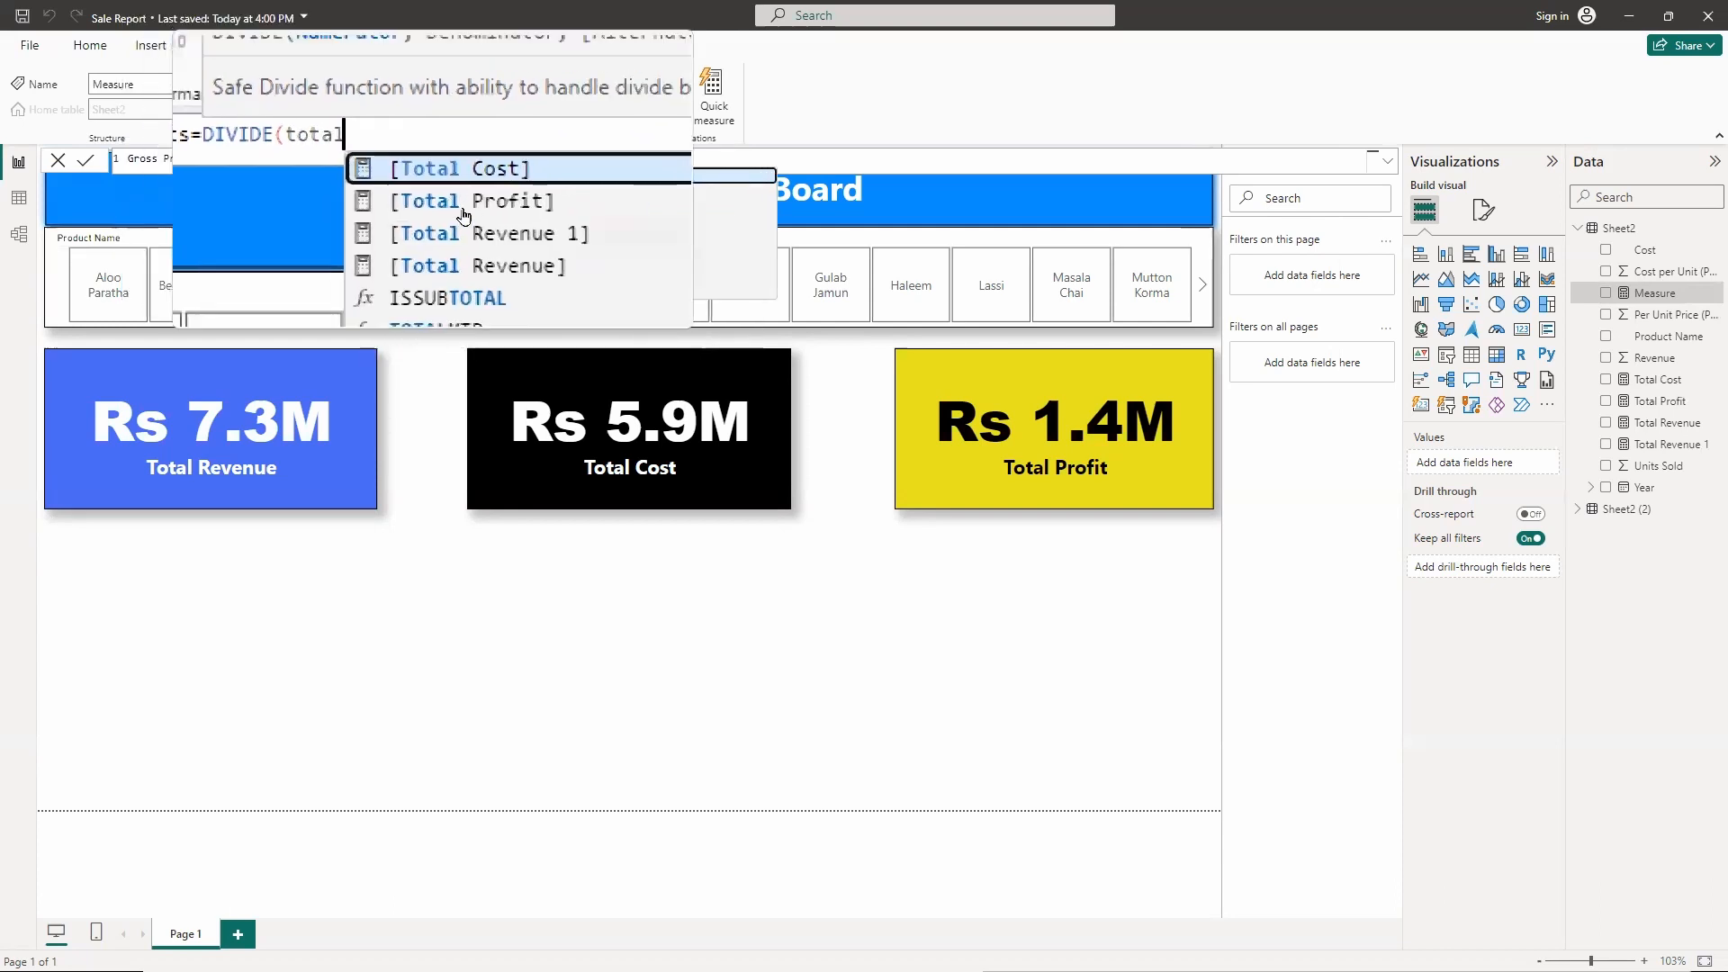
left_click(458, 195)
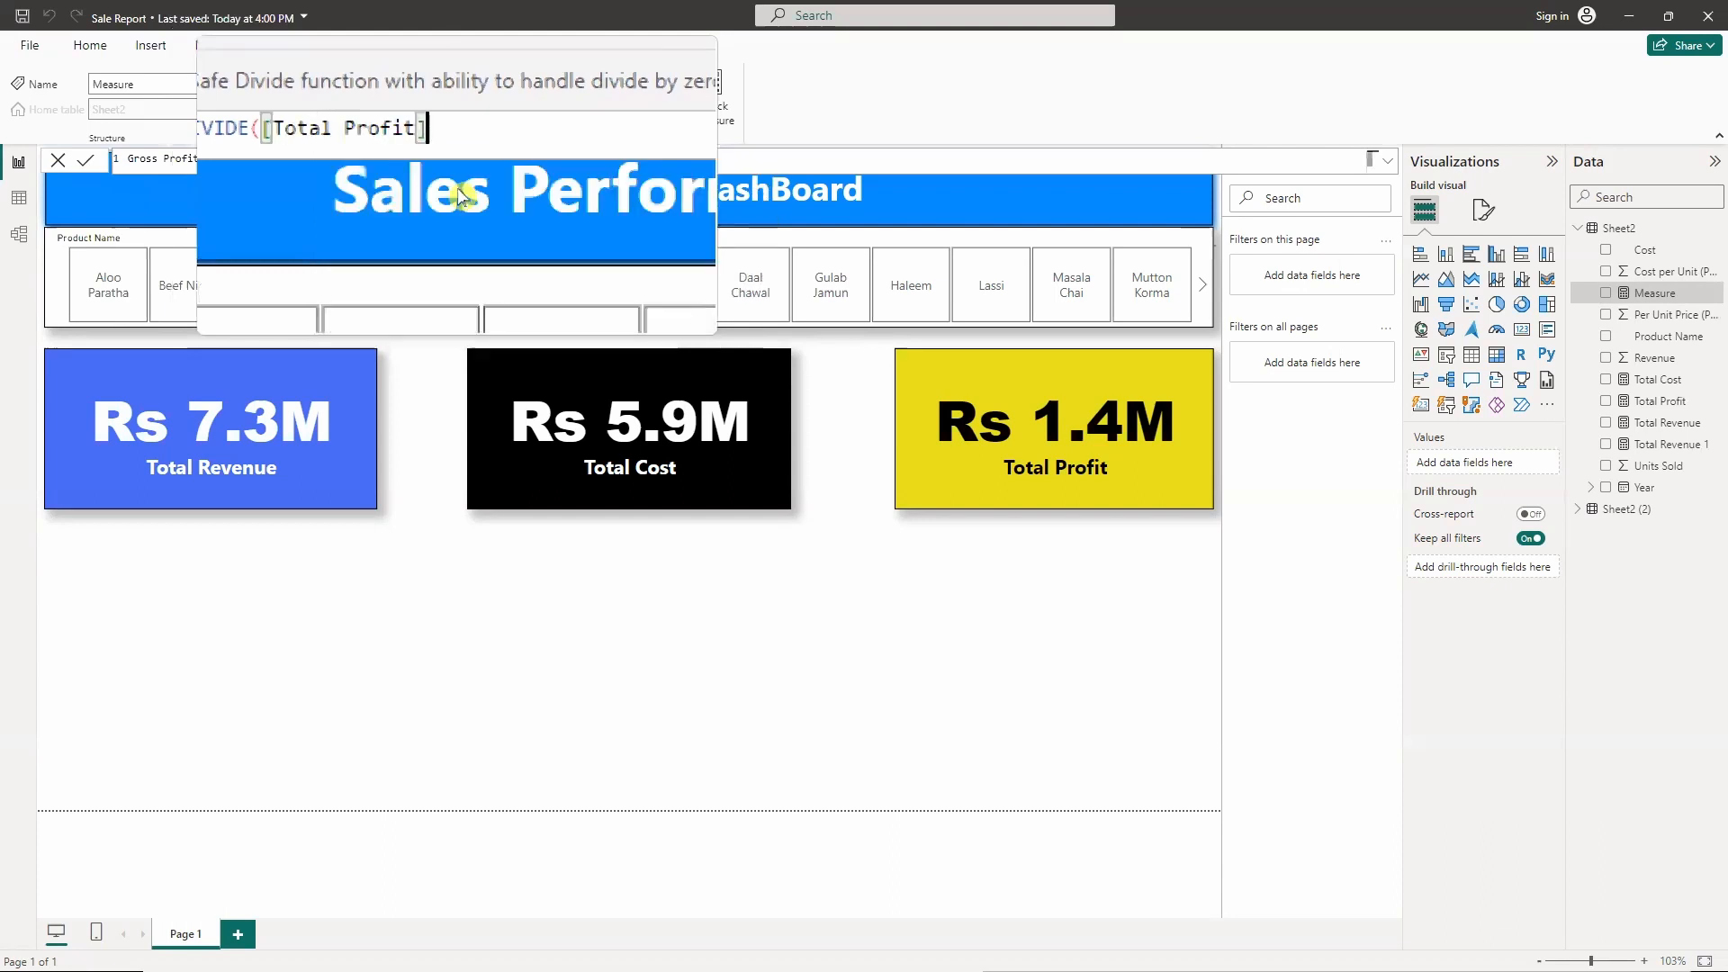
type(",")
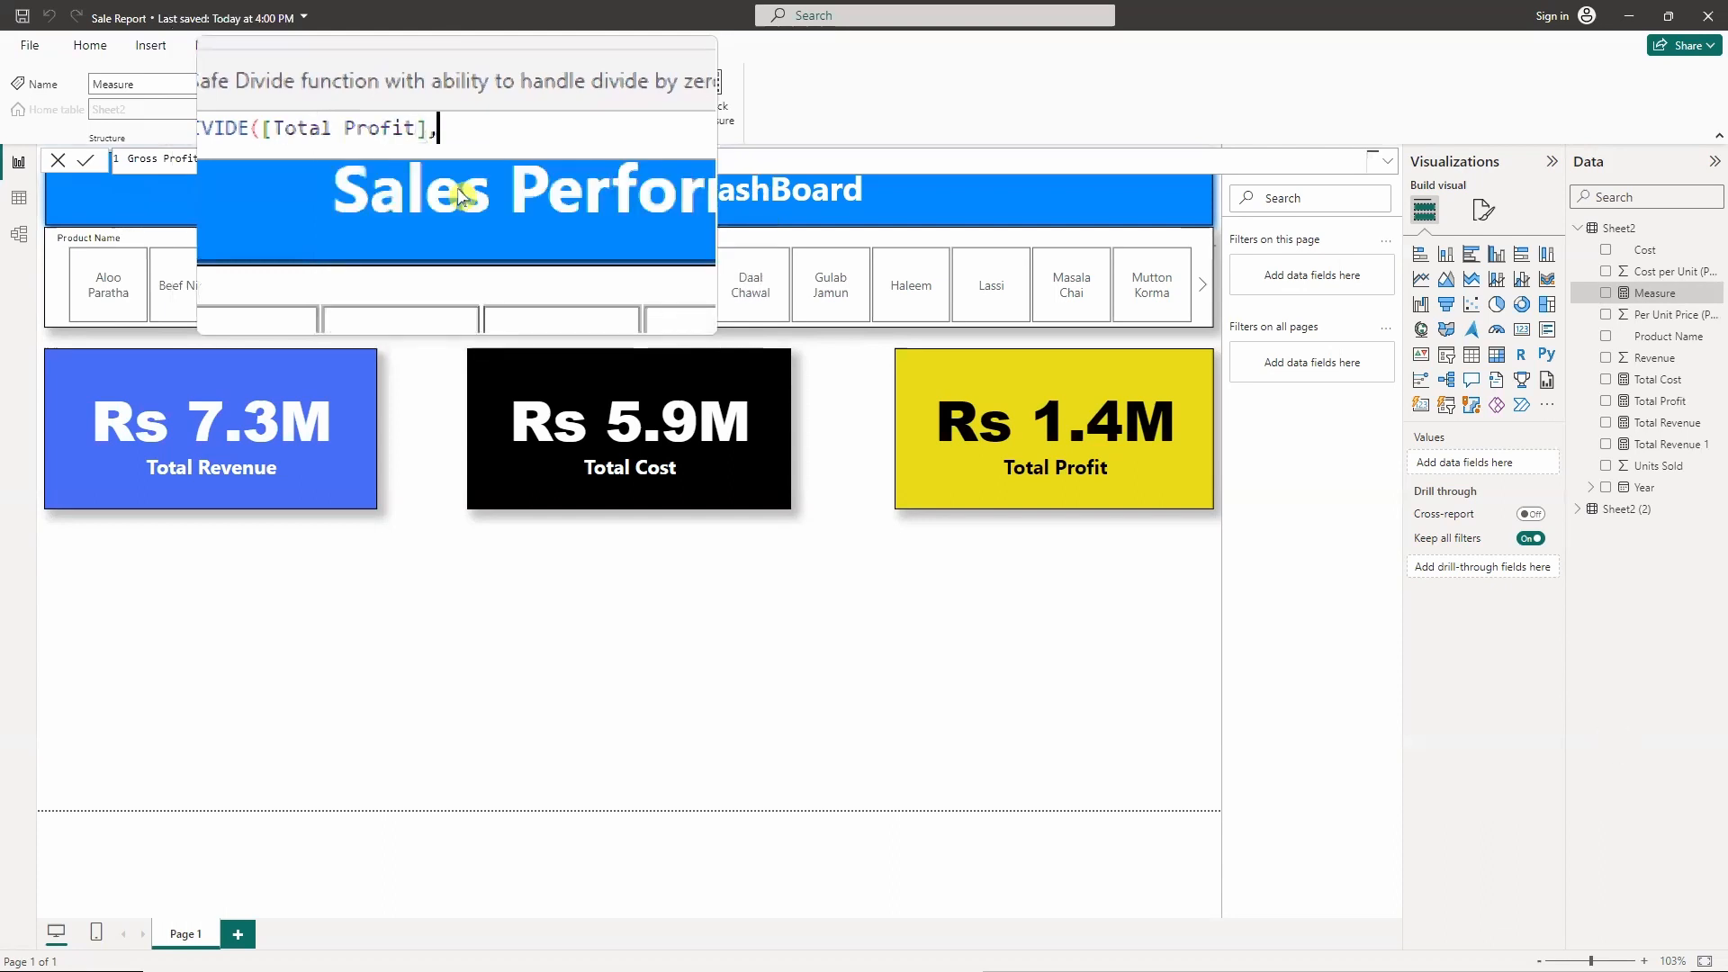
- Complete the DIVIDE formula with the Total Revenue measure as the denominator and commit the measure
type("toal")
key("BackSpace")
key("BackSpace")
type("tal")
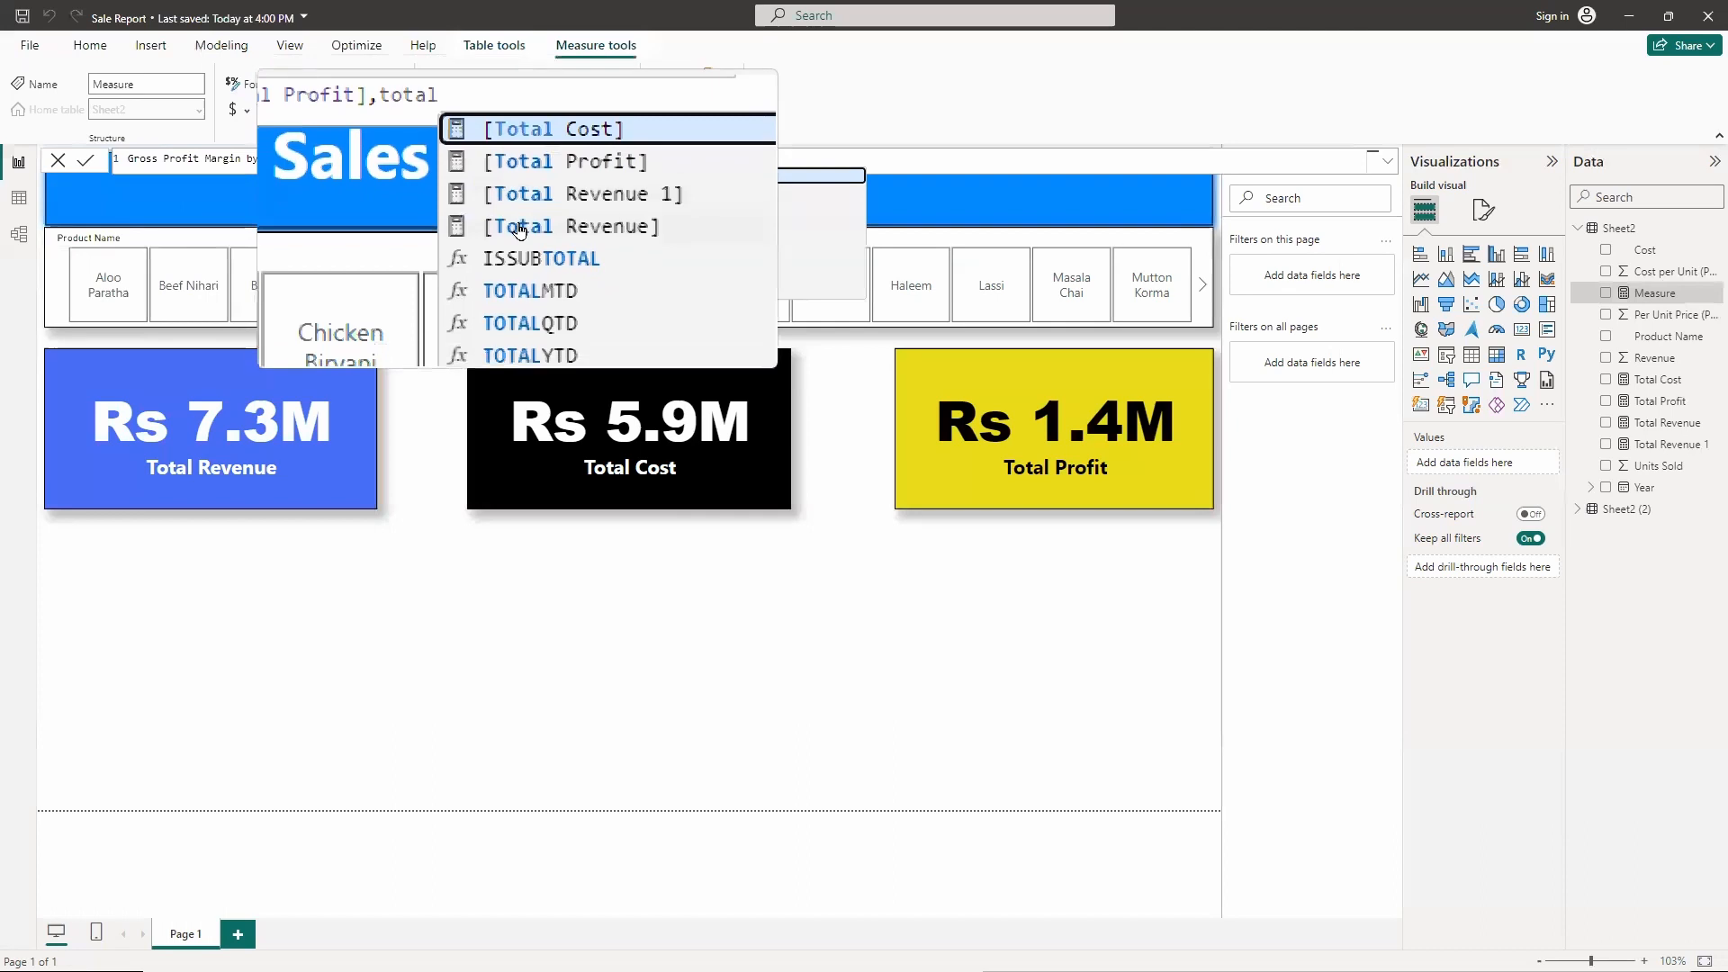
left_click(519, 227)
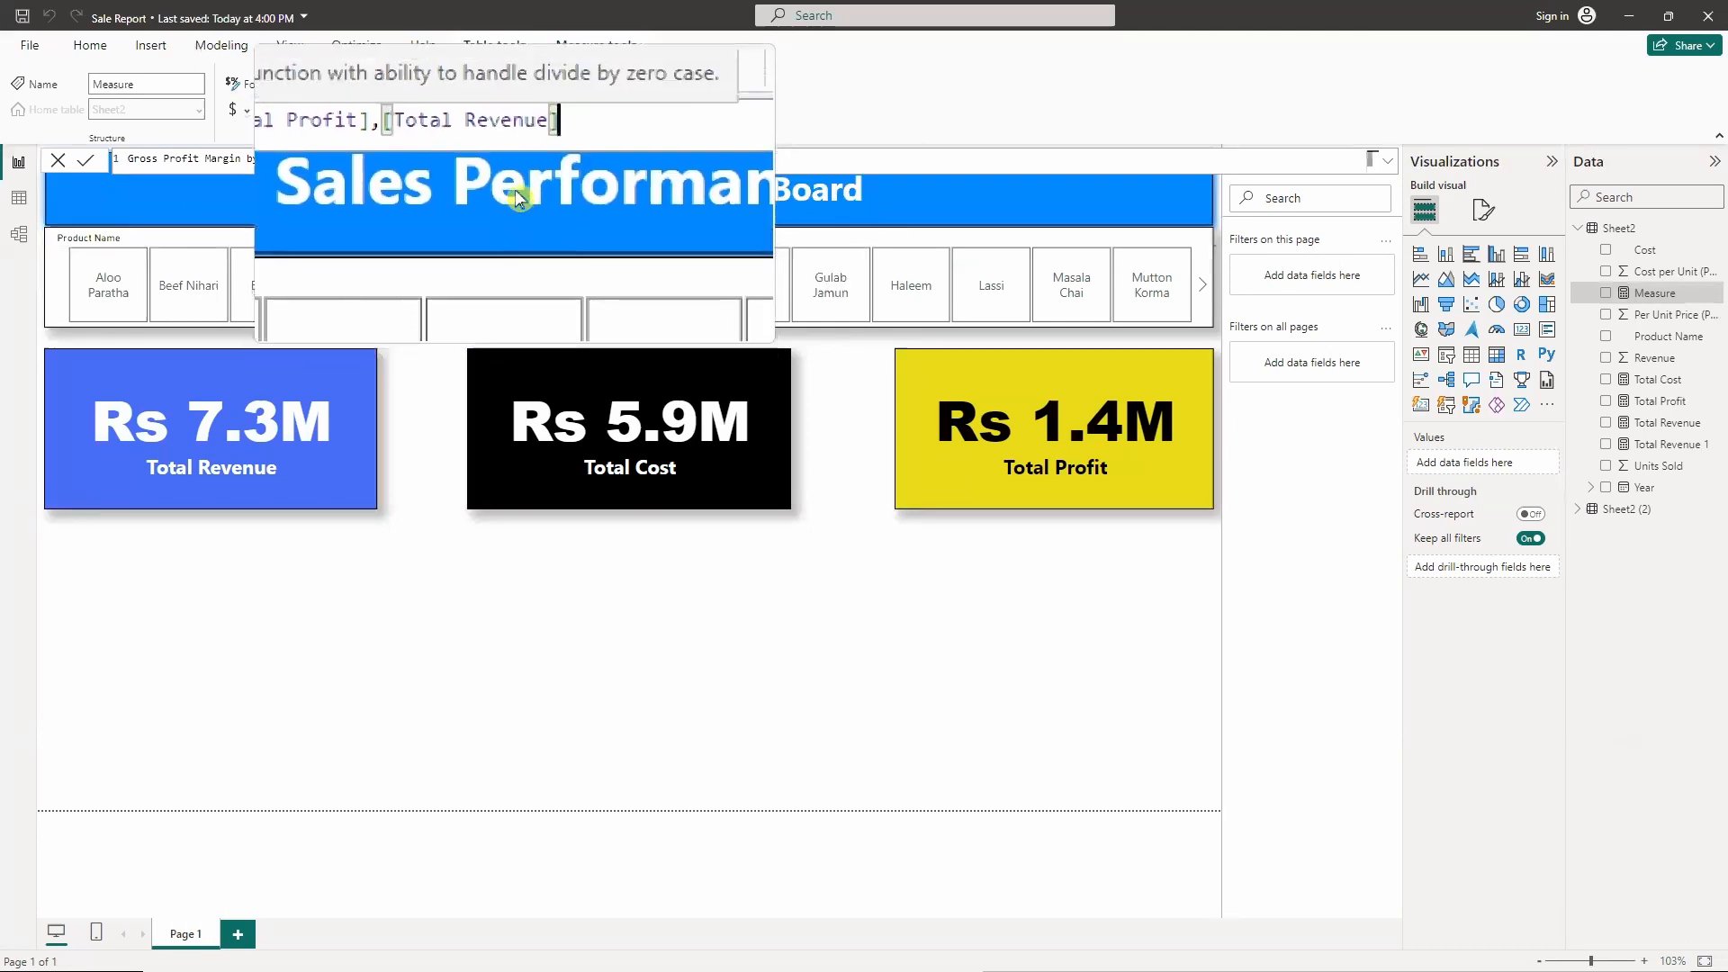
type(")")
key("Return")
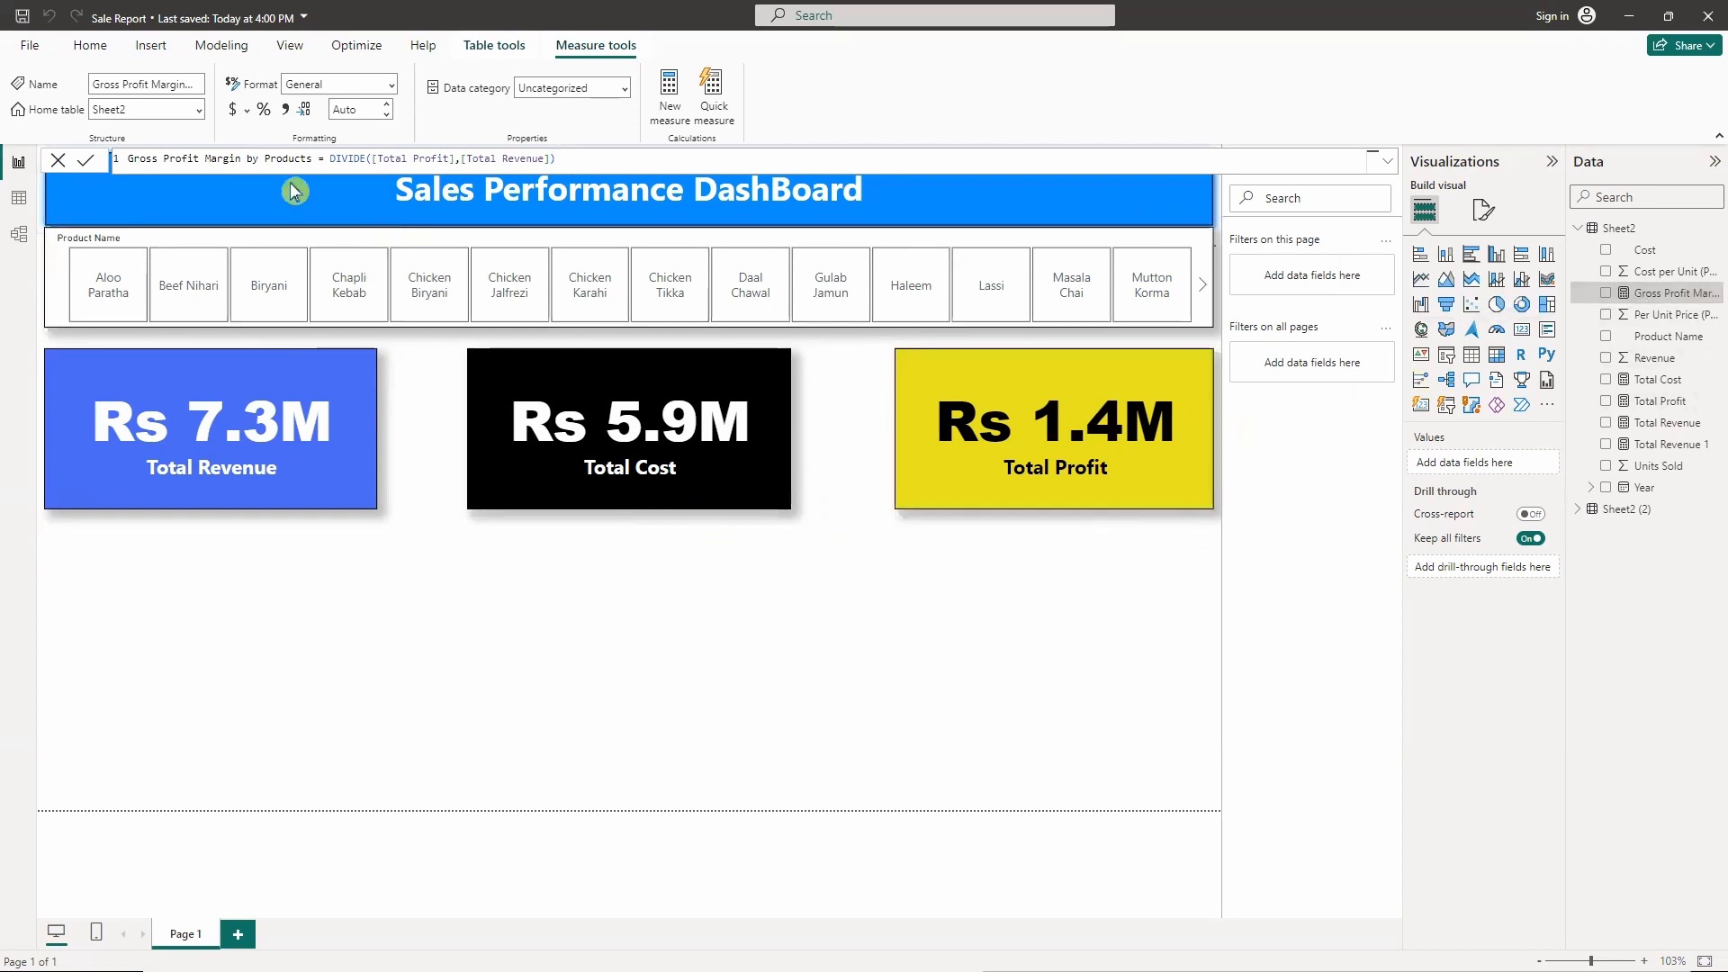
left_click(90, 164)
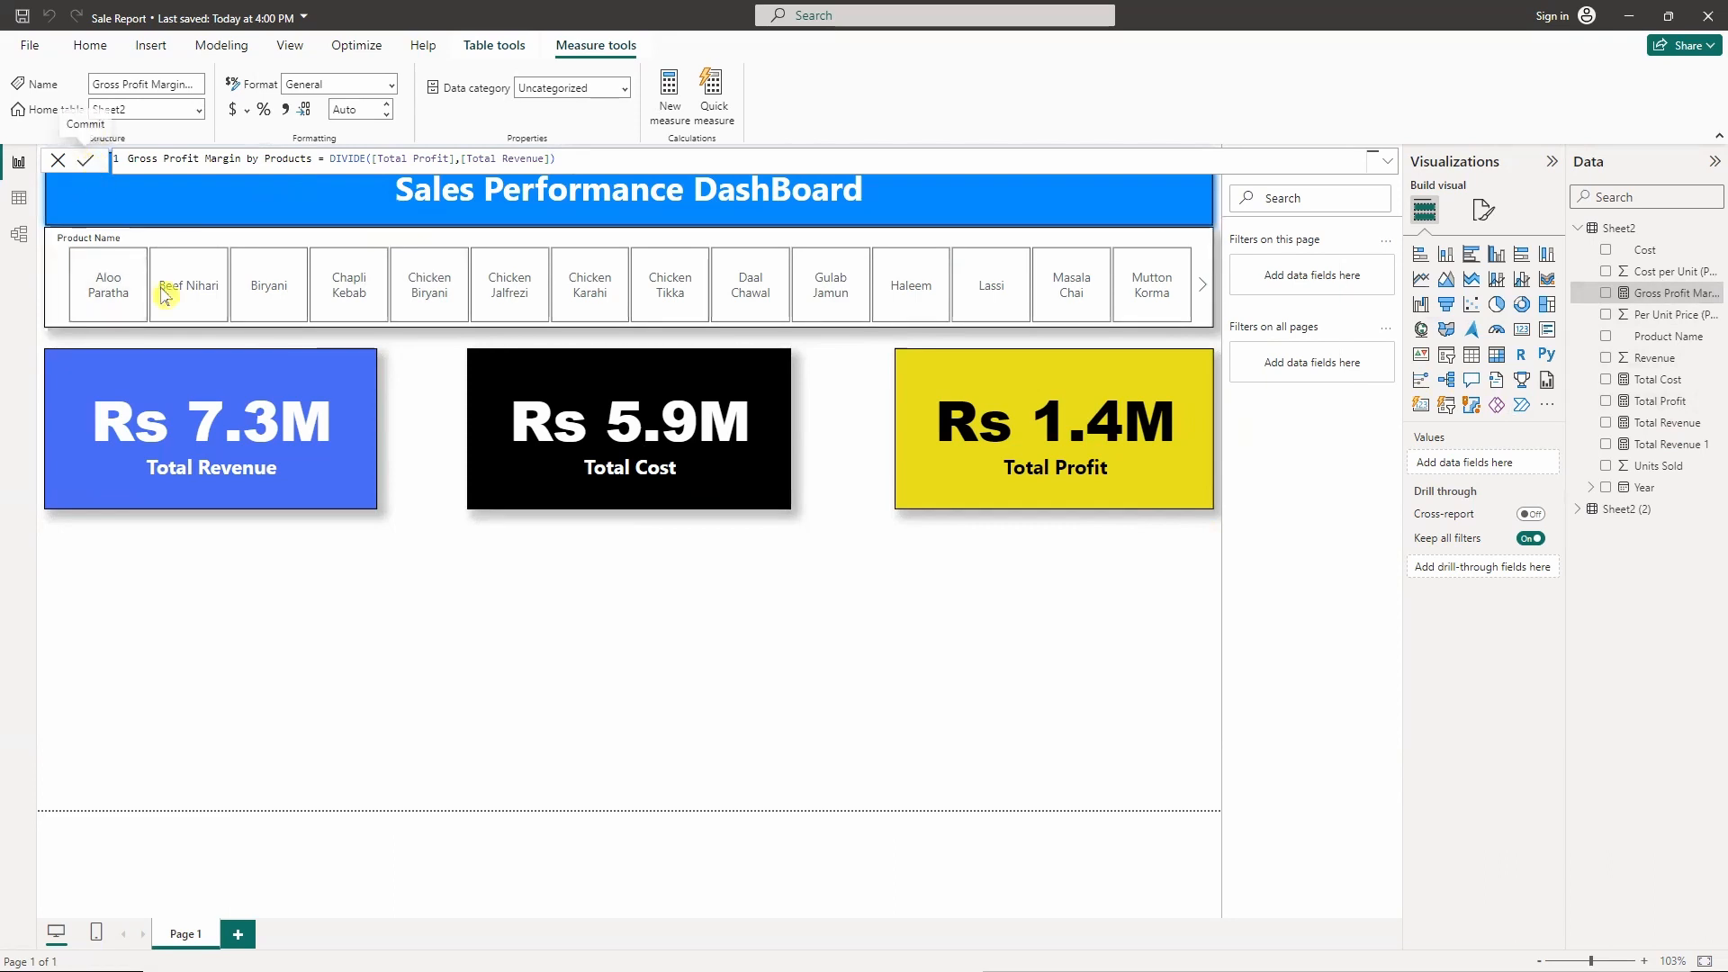
left_click(460, 158)
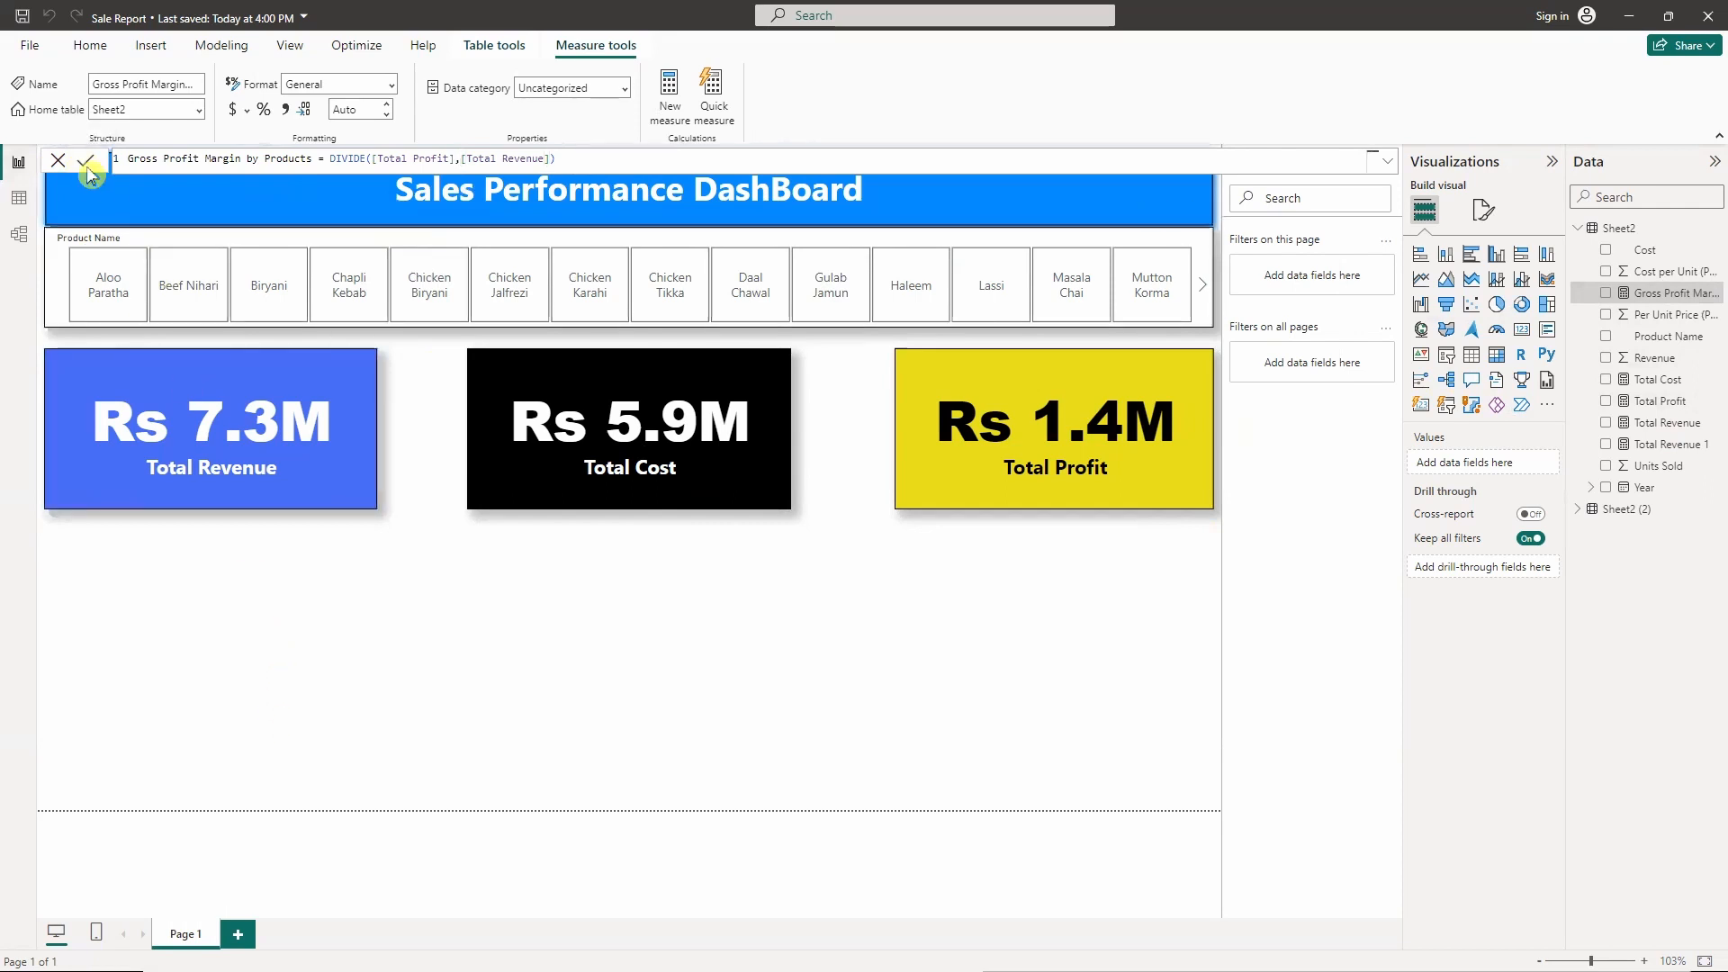
left_click(348, 606)
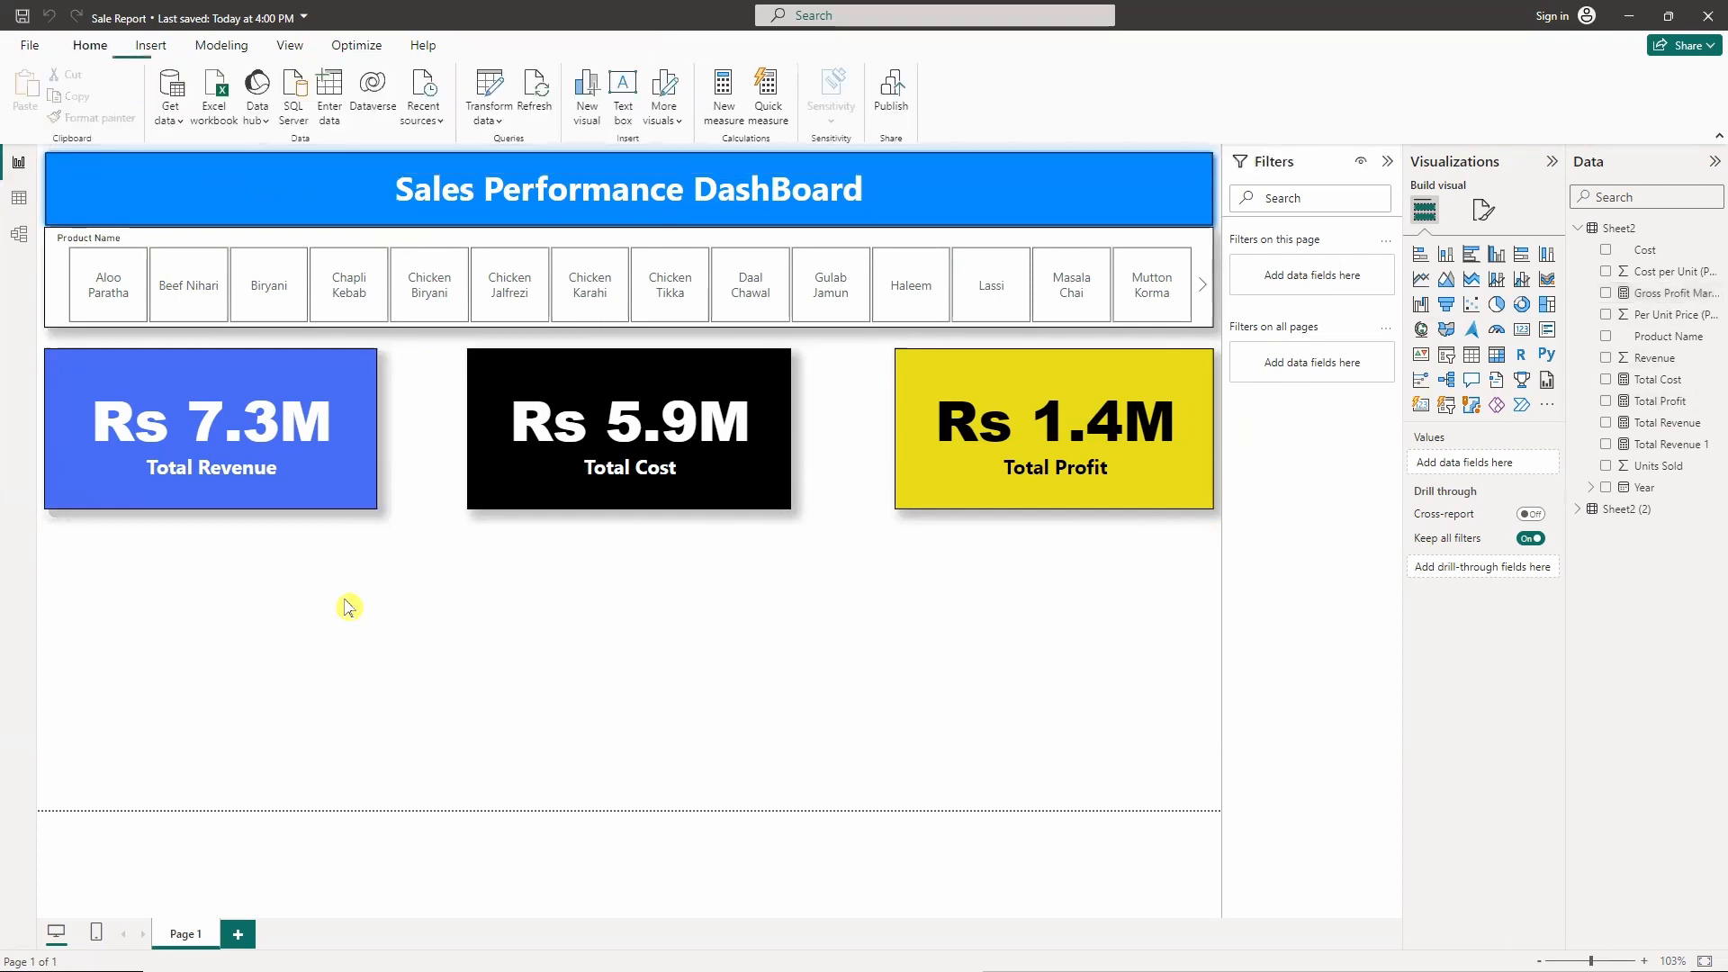
- Add a line and stacked column chart below the cards, spanning the Total Revenue and Total Cost cards and reaching almost to the page's lower boundary
left_click(1497, 282)
left_click_drag(336, 579, 331, 550)
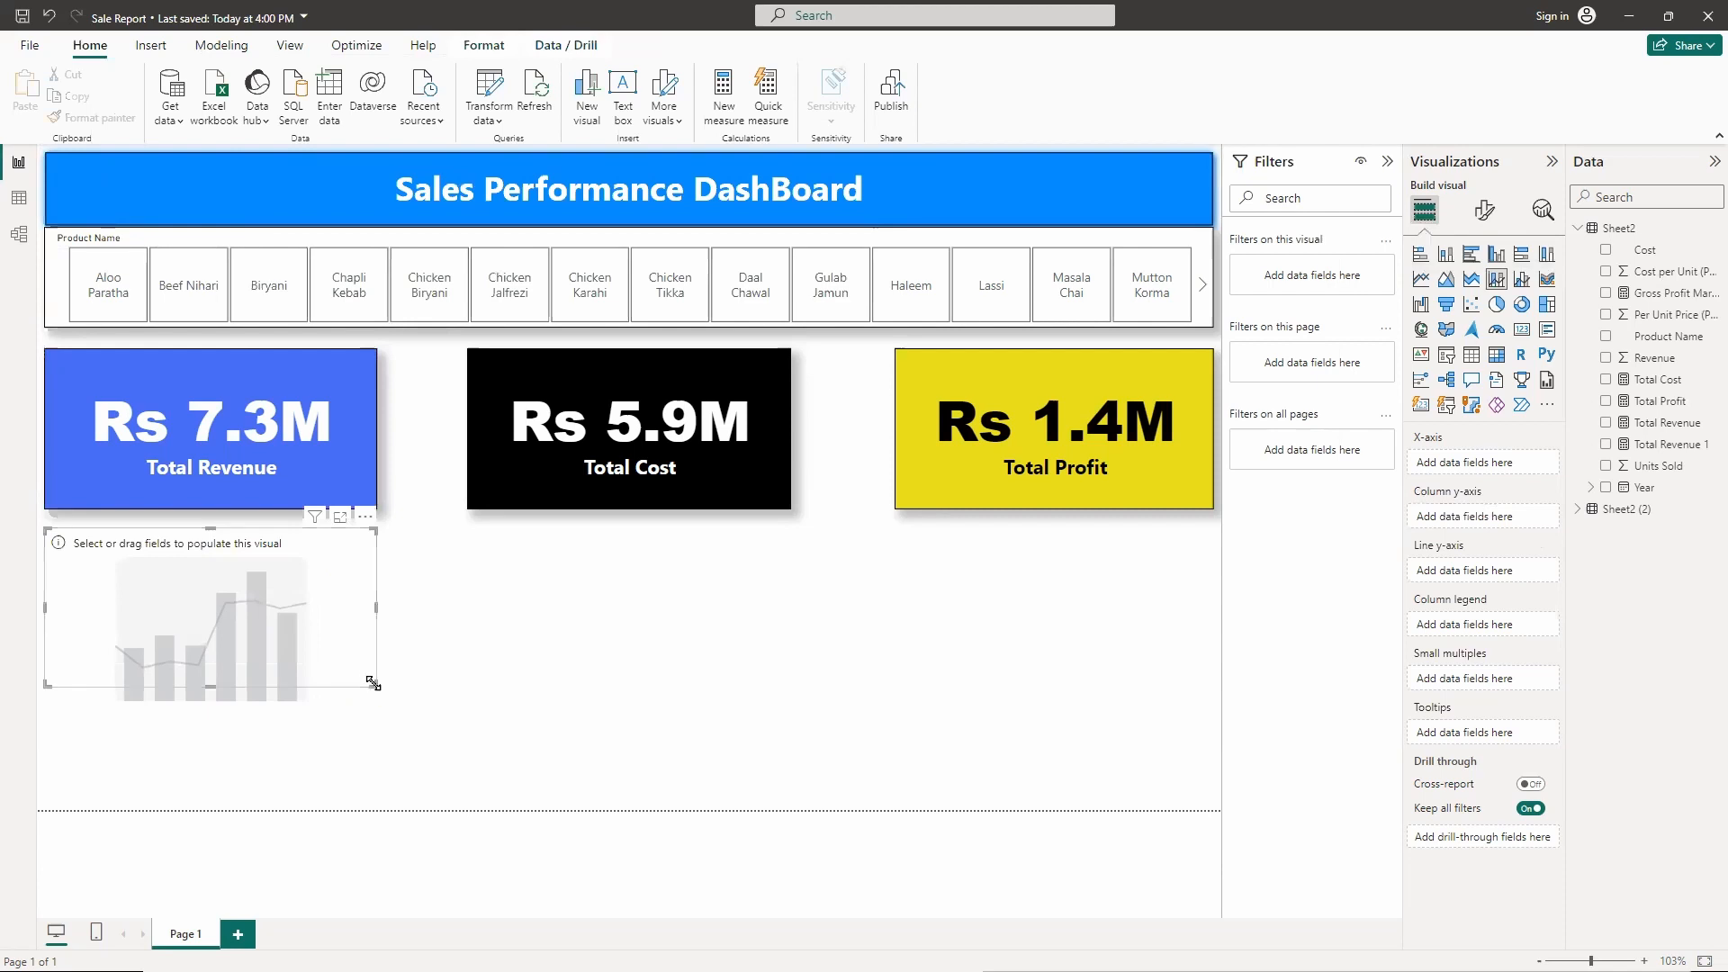
left_click_drag(376, 608, 790, 633)
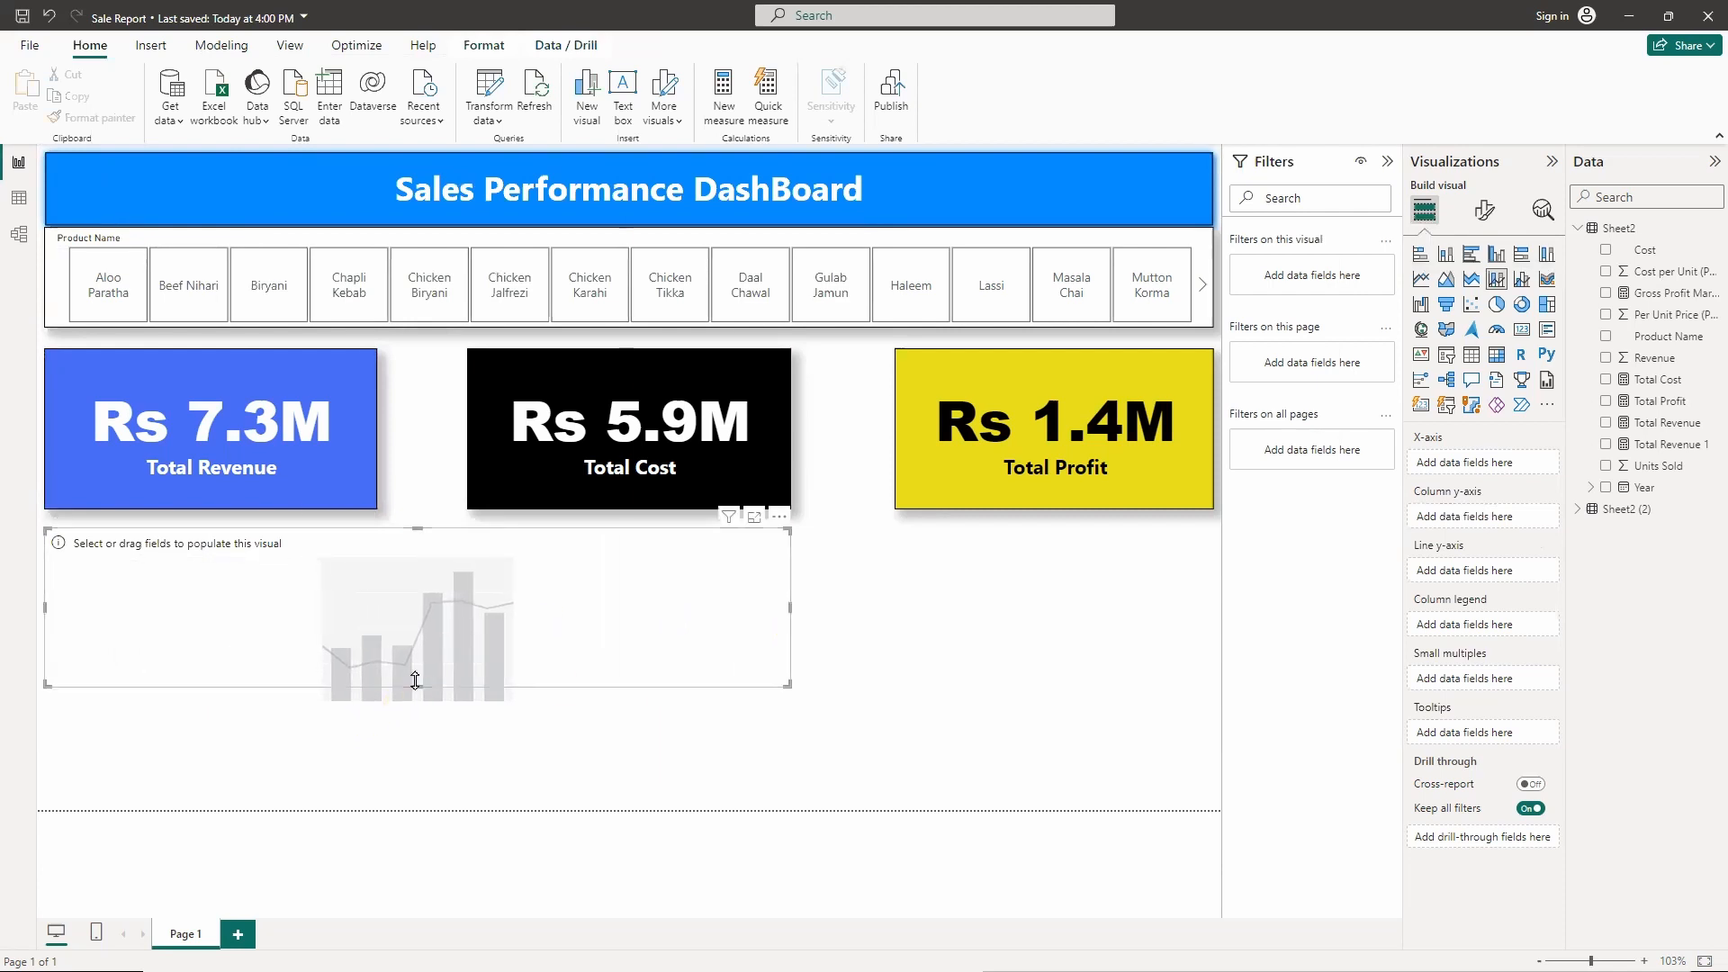
left_click_drag(420, 701, 435, 787)
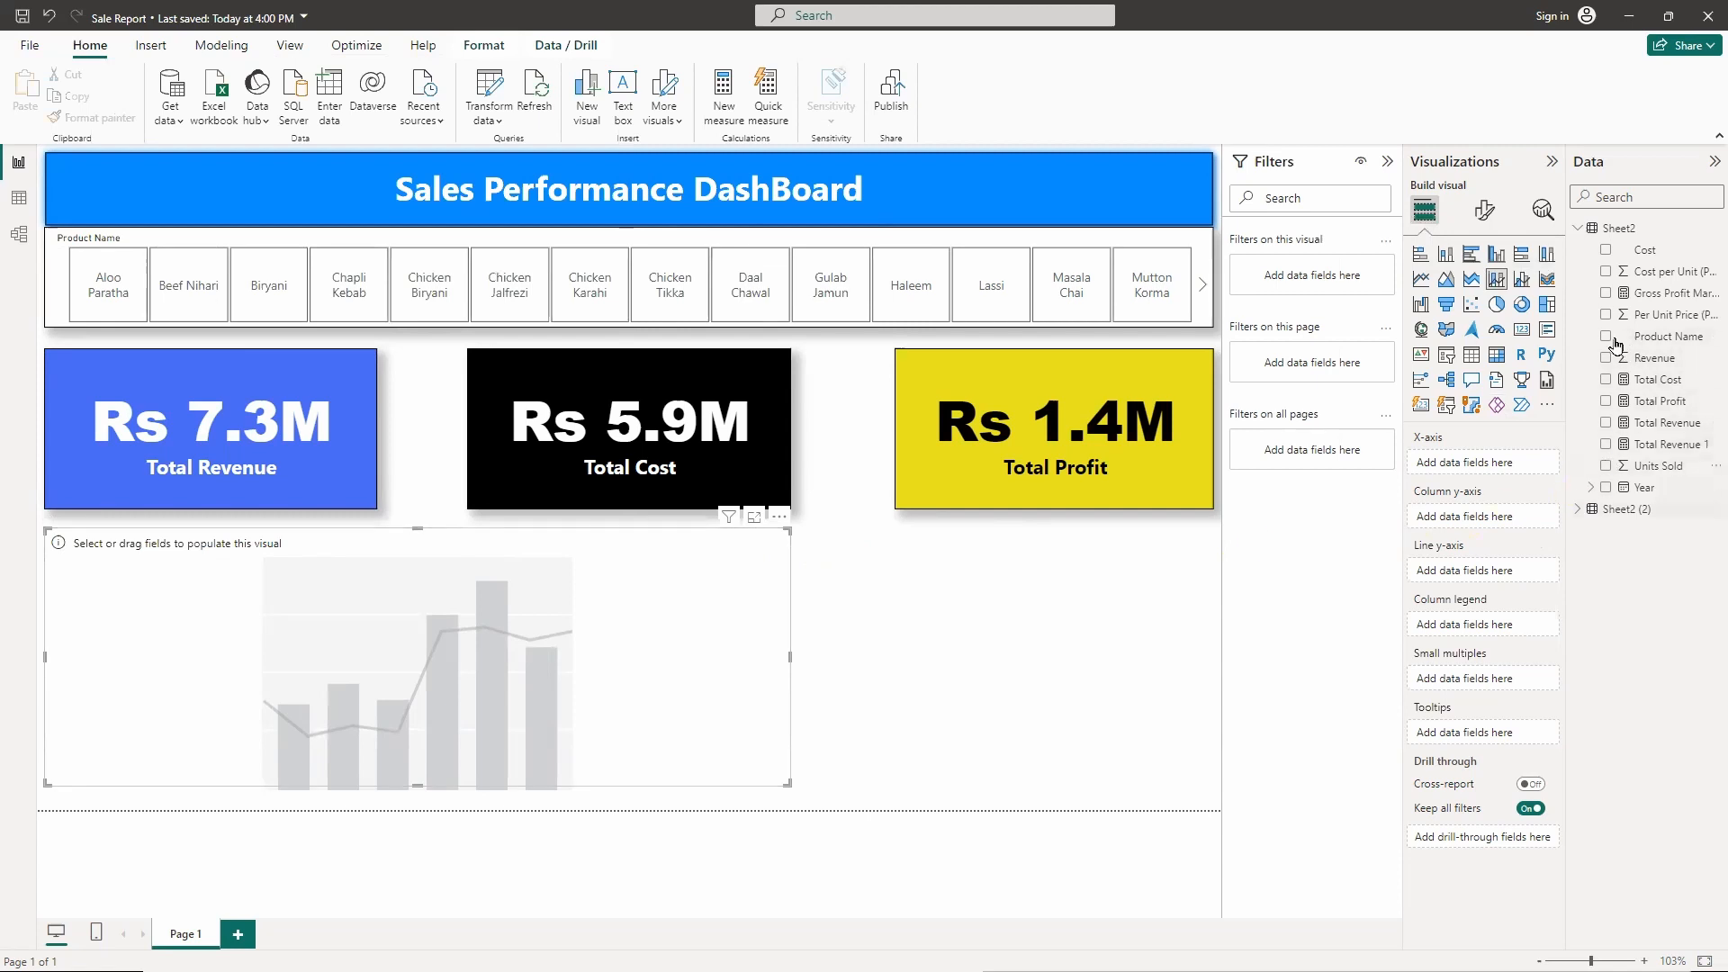
- Plot Gross Profit Margin by Products on the chart's column y-axis against Product Name on the X-axis
left_click(1605, 293)
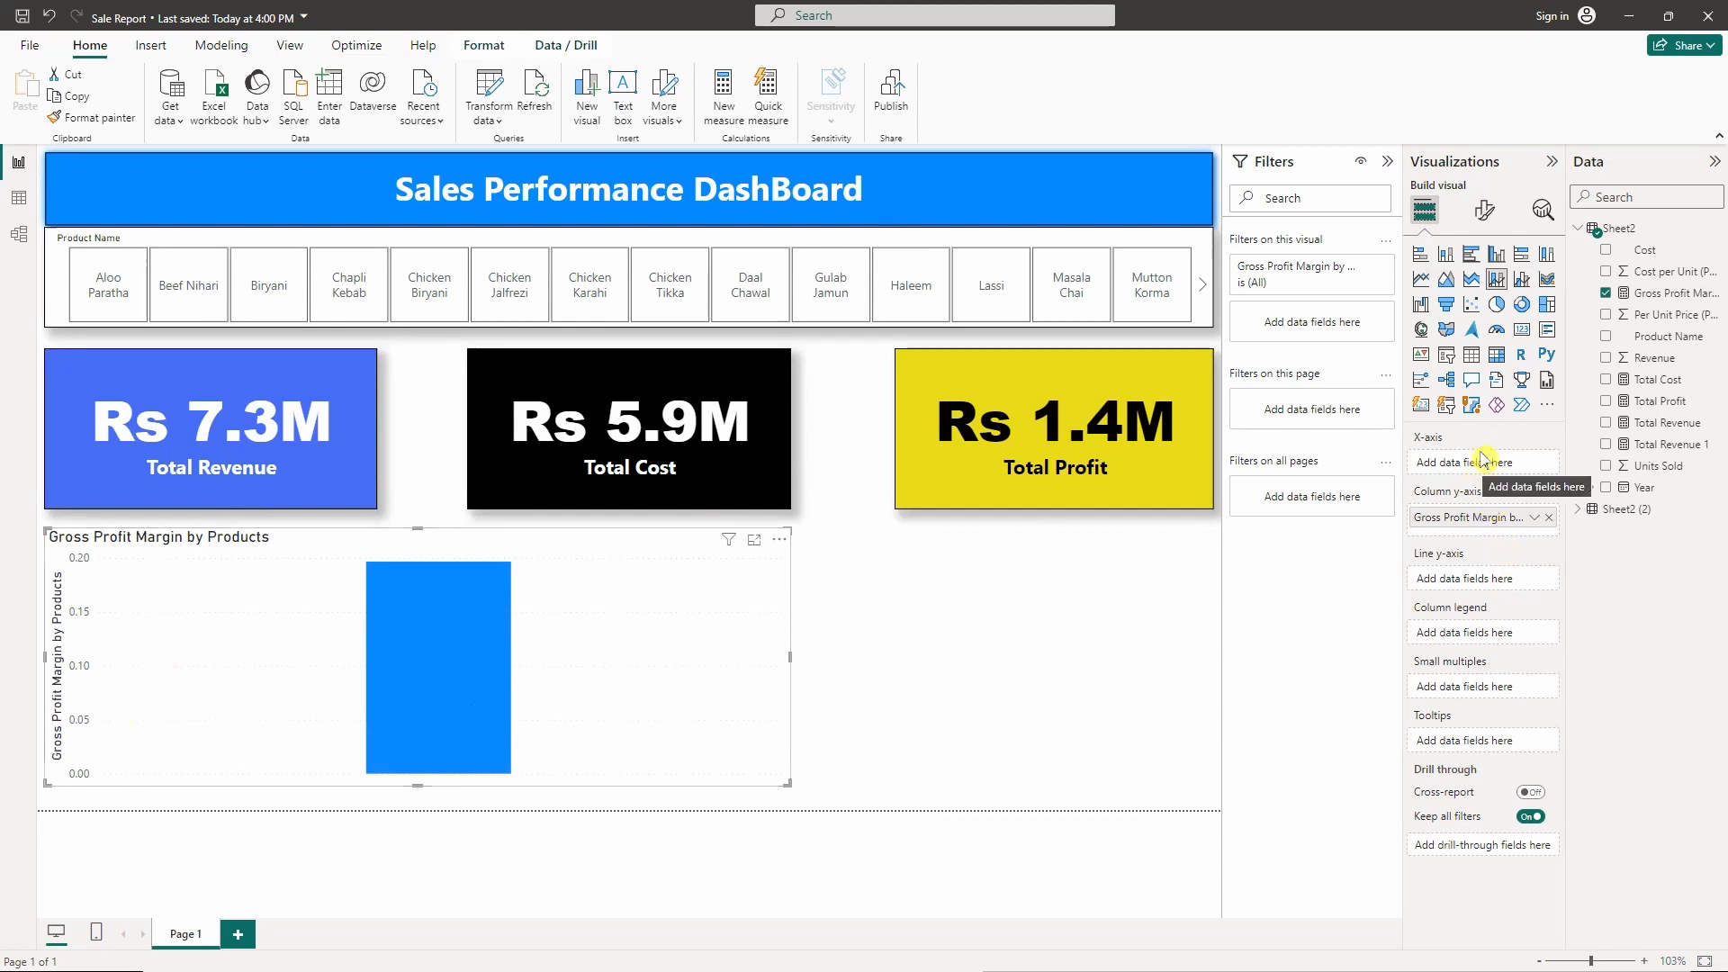
left_click_drag(1669, 336, 1485, 461)
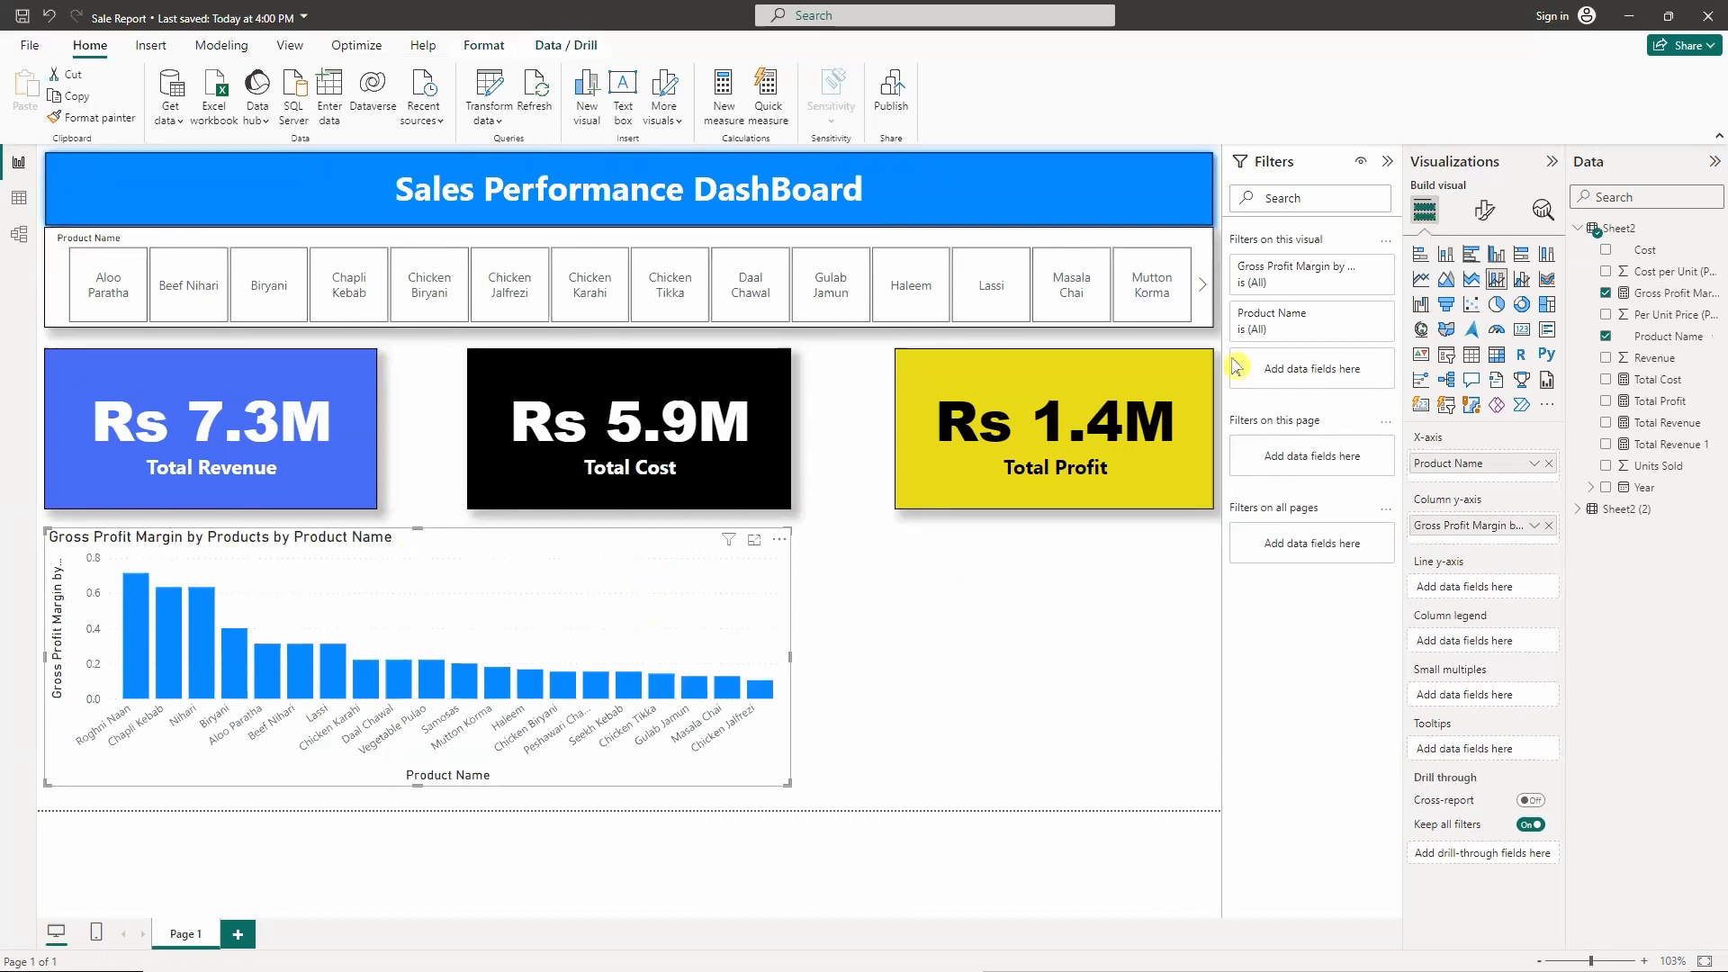
- Give the gross profit margin chart a black background and enable its visual border and shadow
left_click(1484, 211)
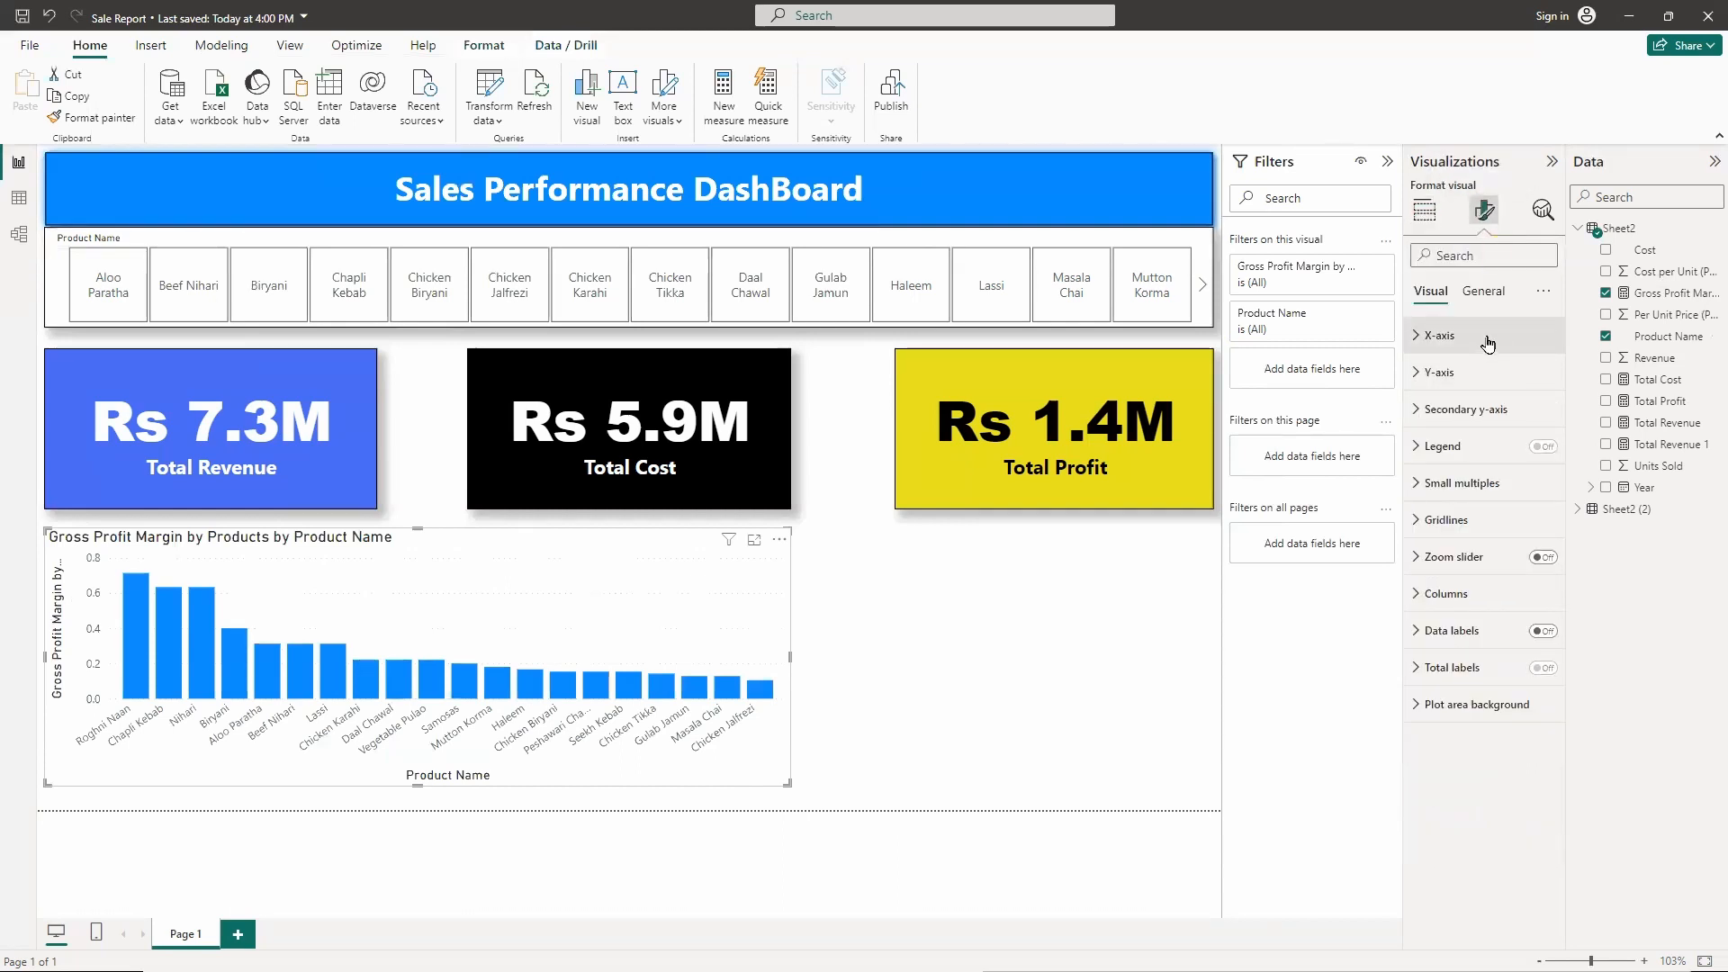
left_click(1487, 340)
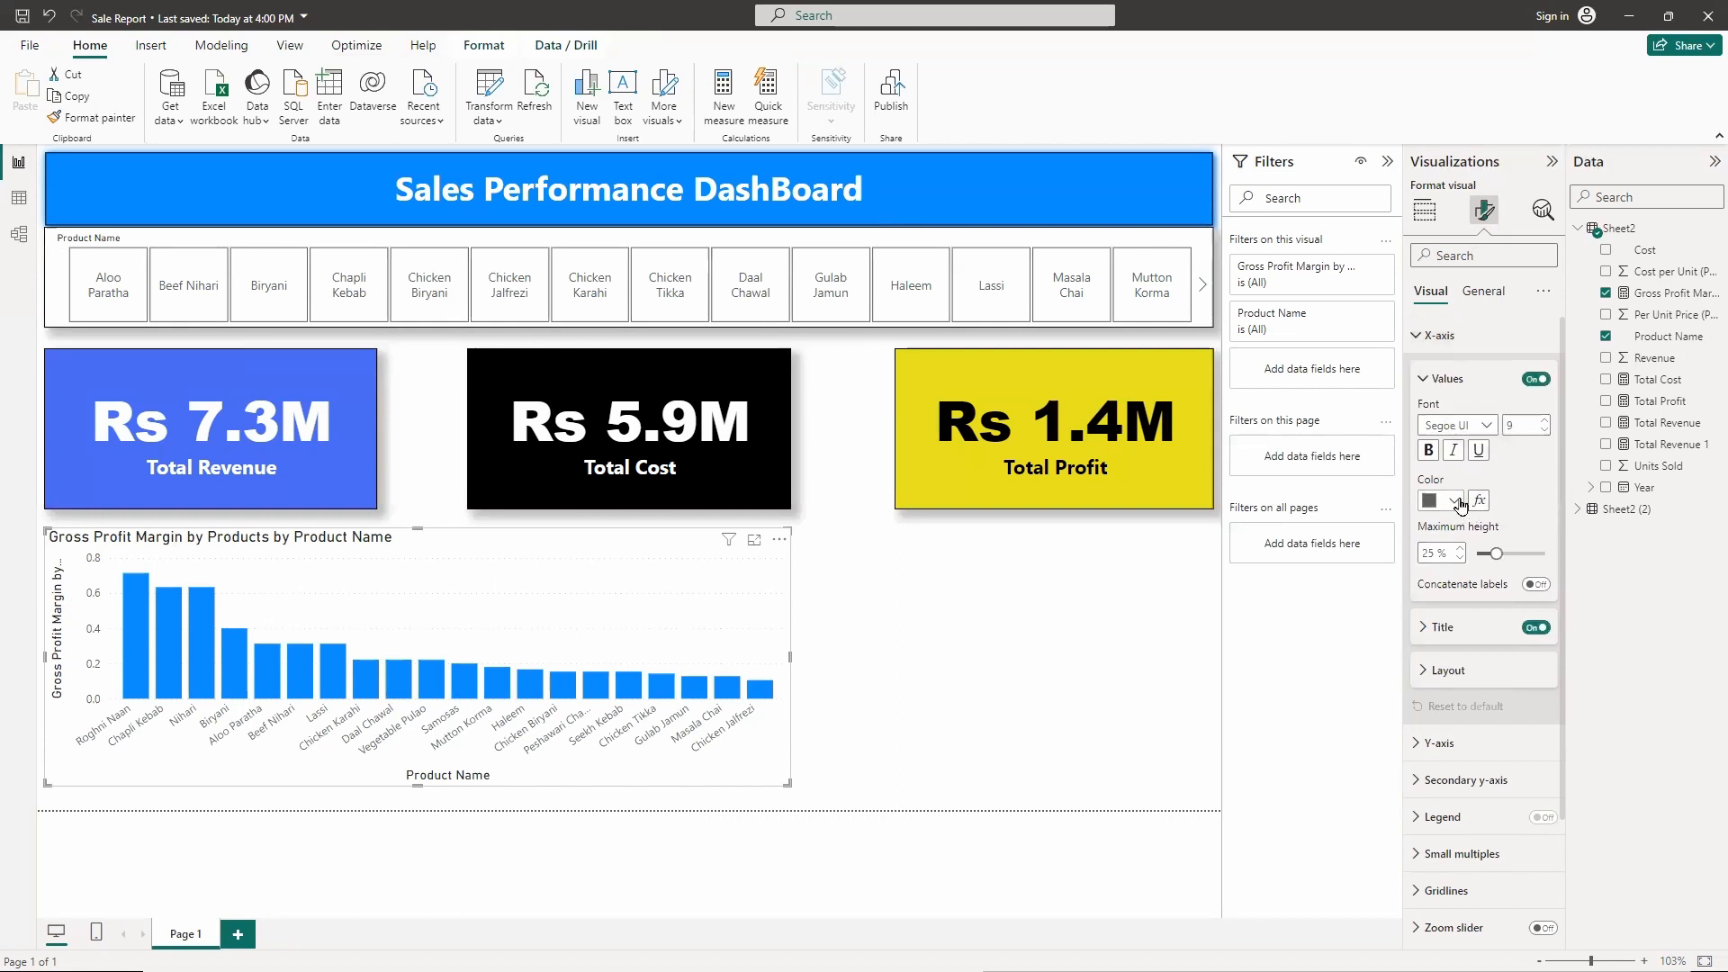
left_click(1484, 290)
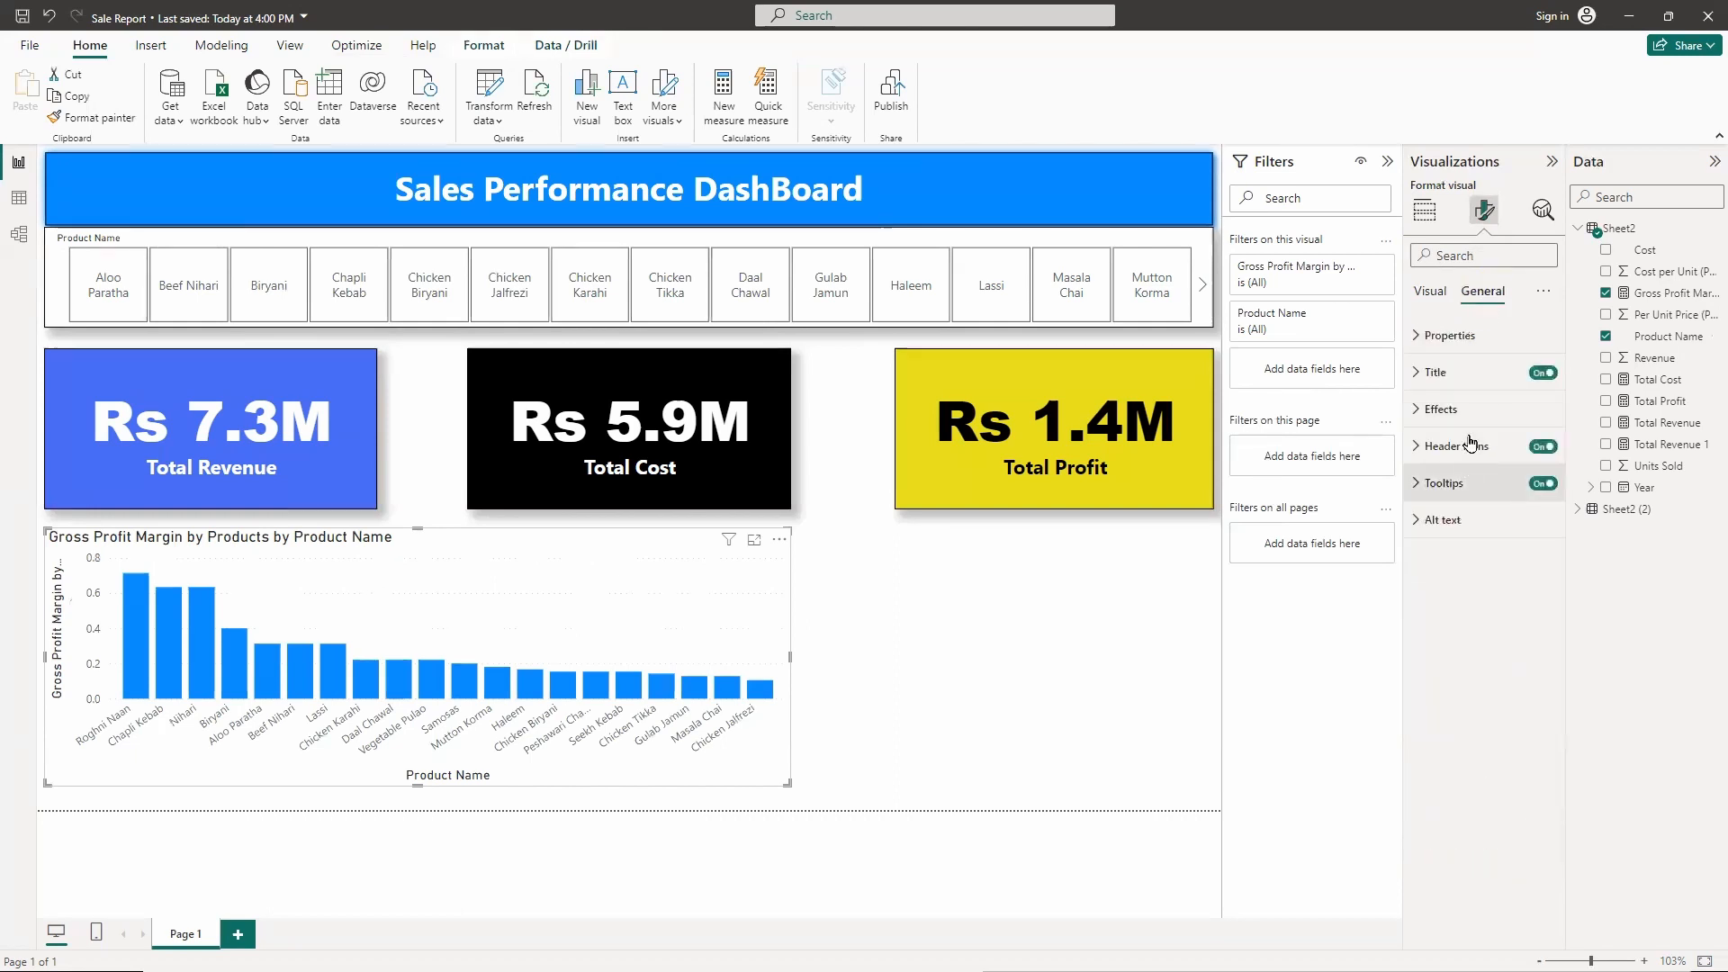
left_click(1441, 409)
left_click(1455, 501)
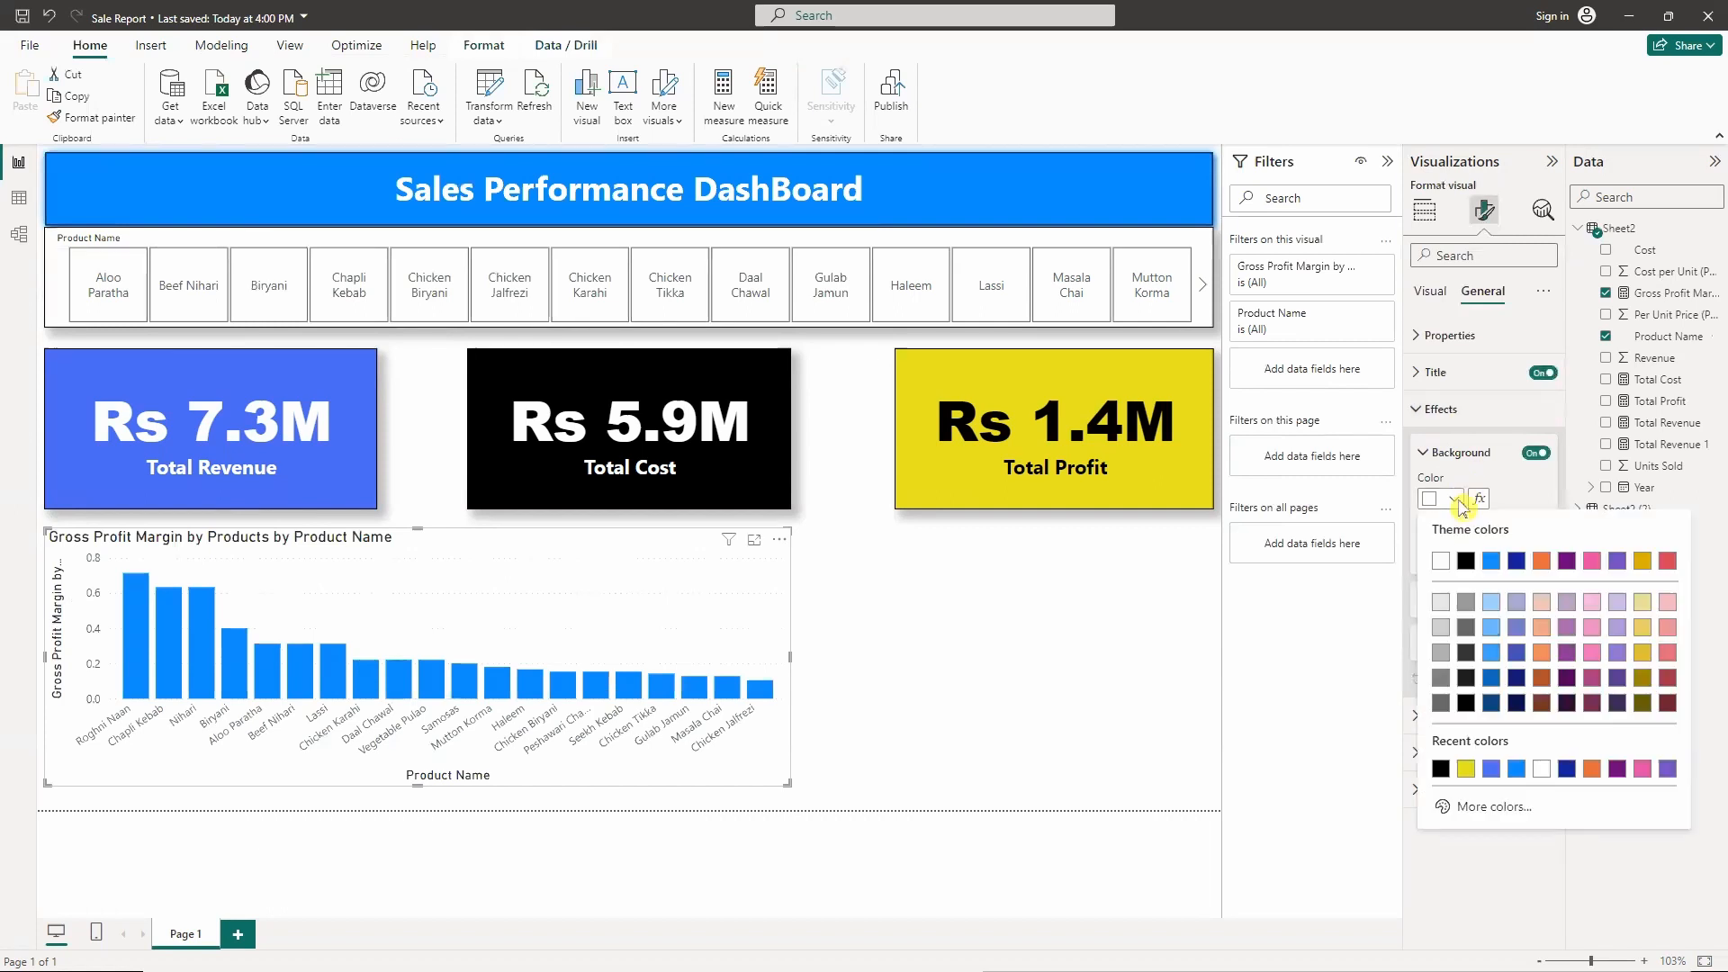
left_click(1466, 561)
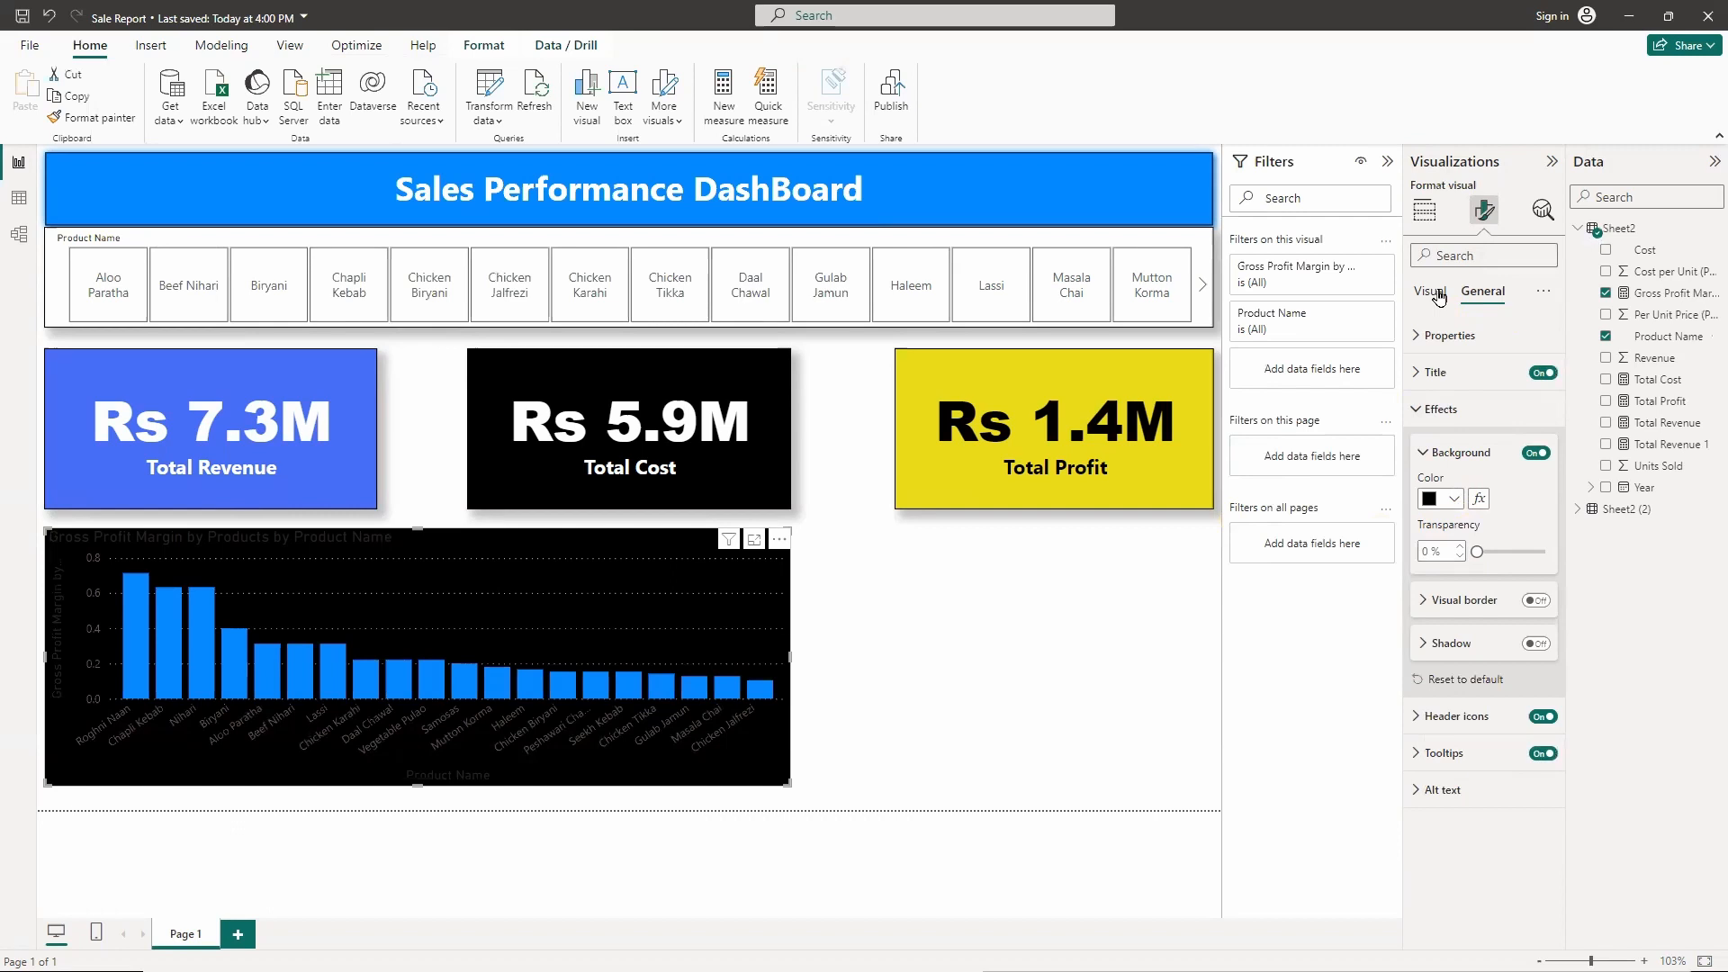
left_click(1536, 600)
left_click(1536, 643)
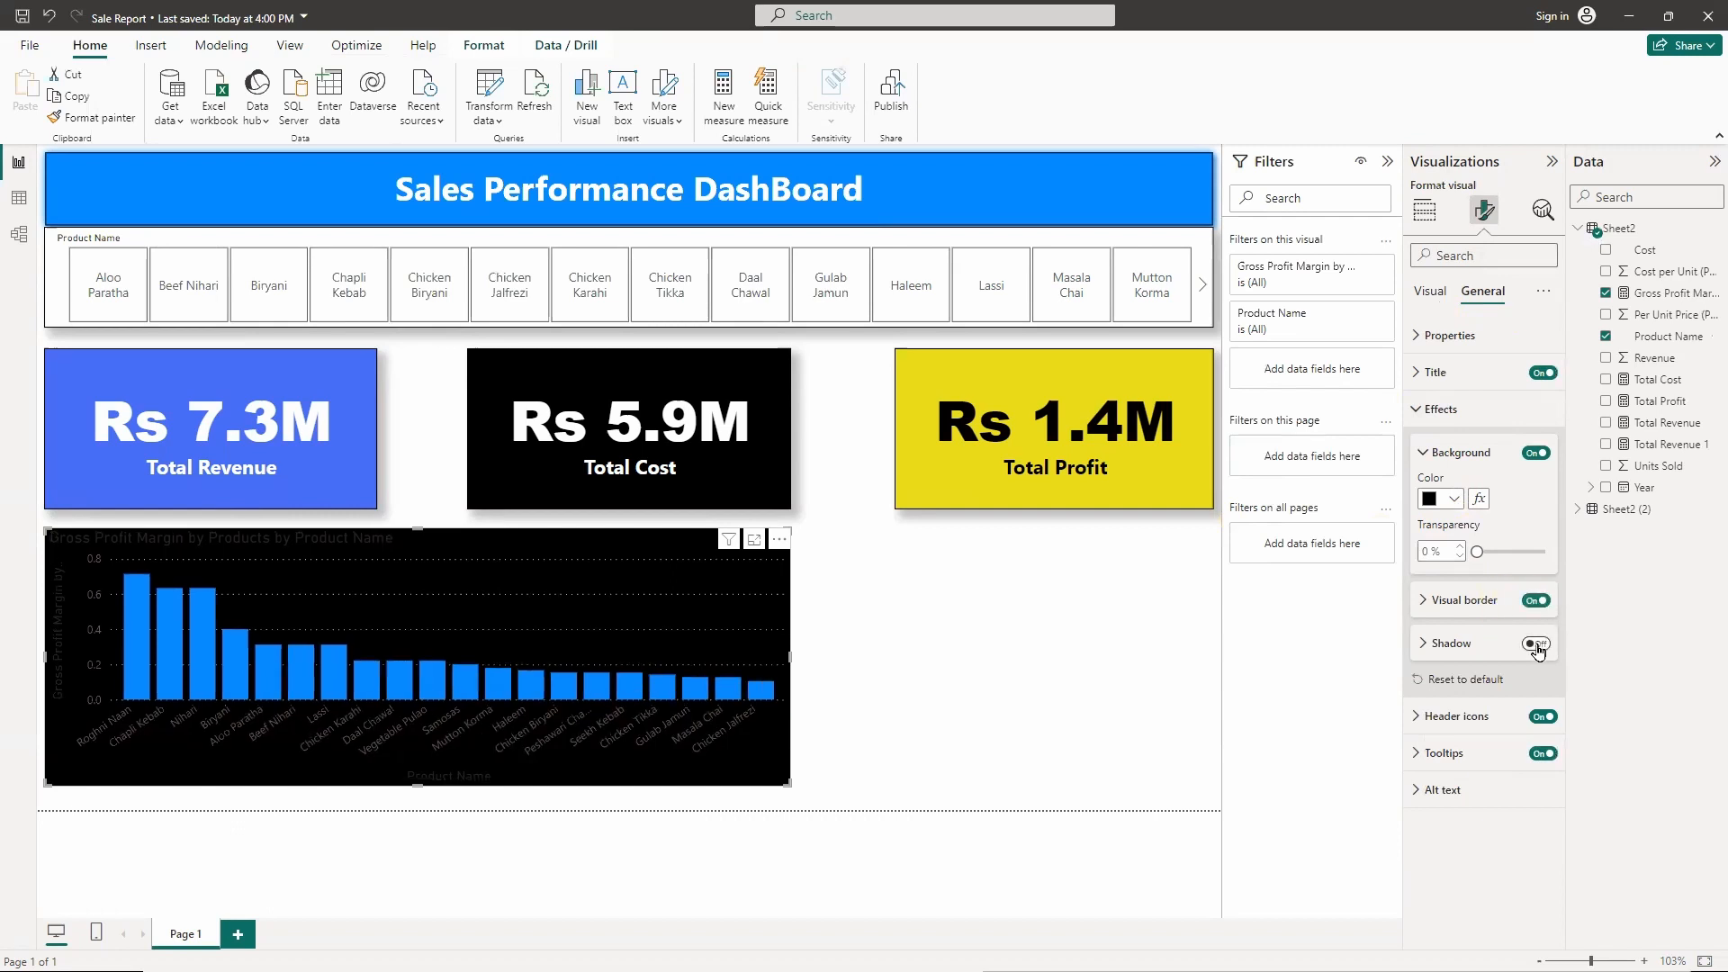
- Set the text color of the chart's X-axis and Y-axis values to white
left_click(1430, 290)
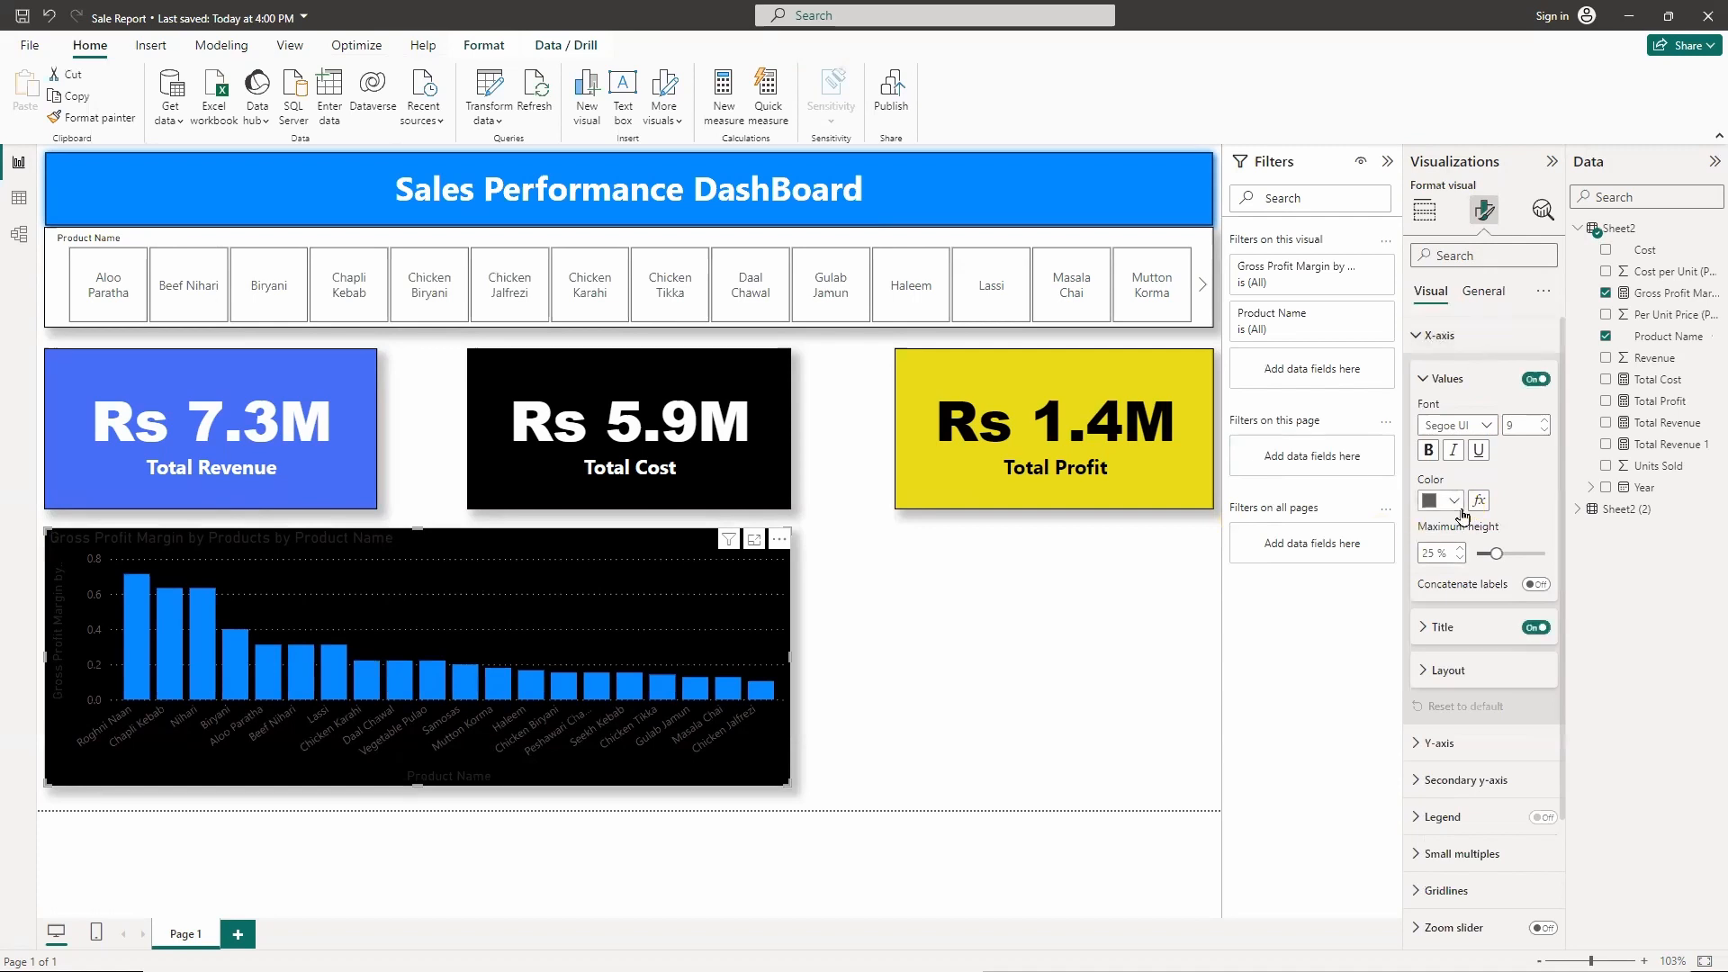
left_click(1455, 508)
left_click(1438, 555)
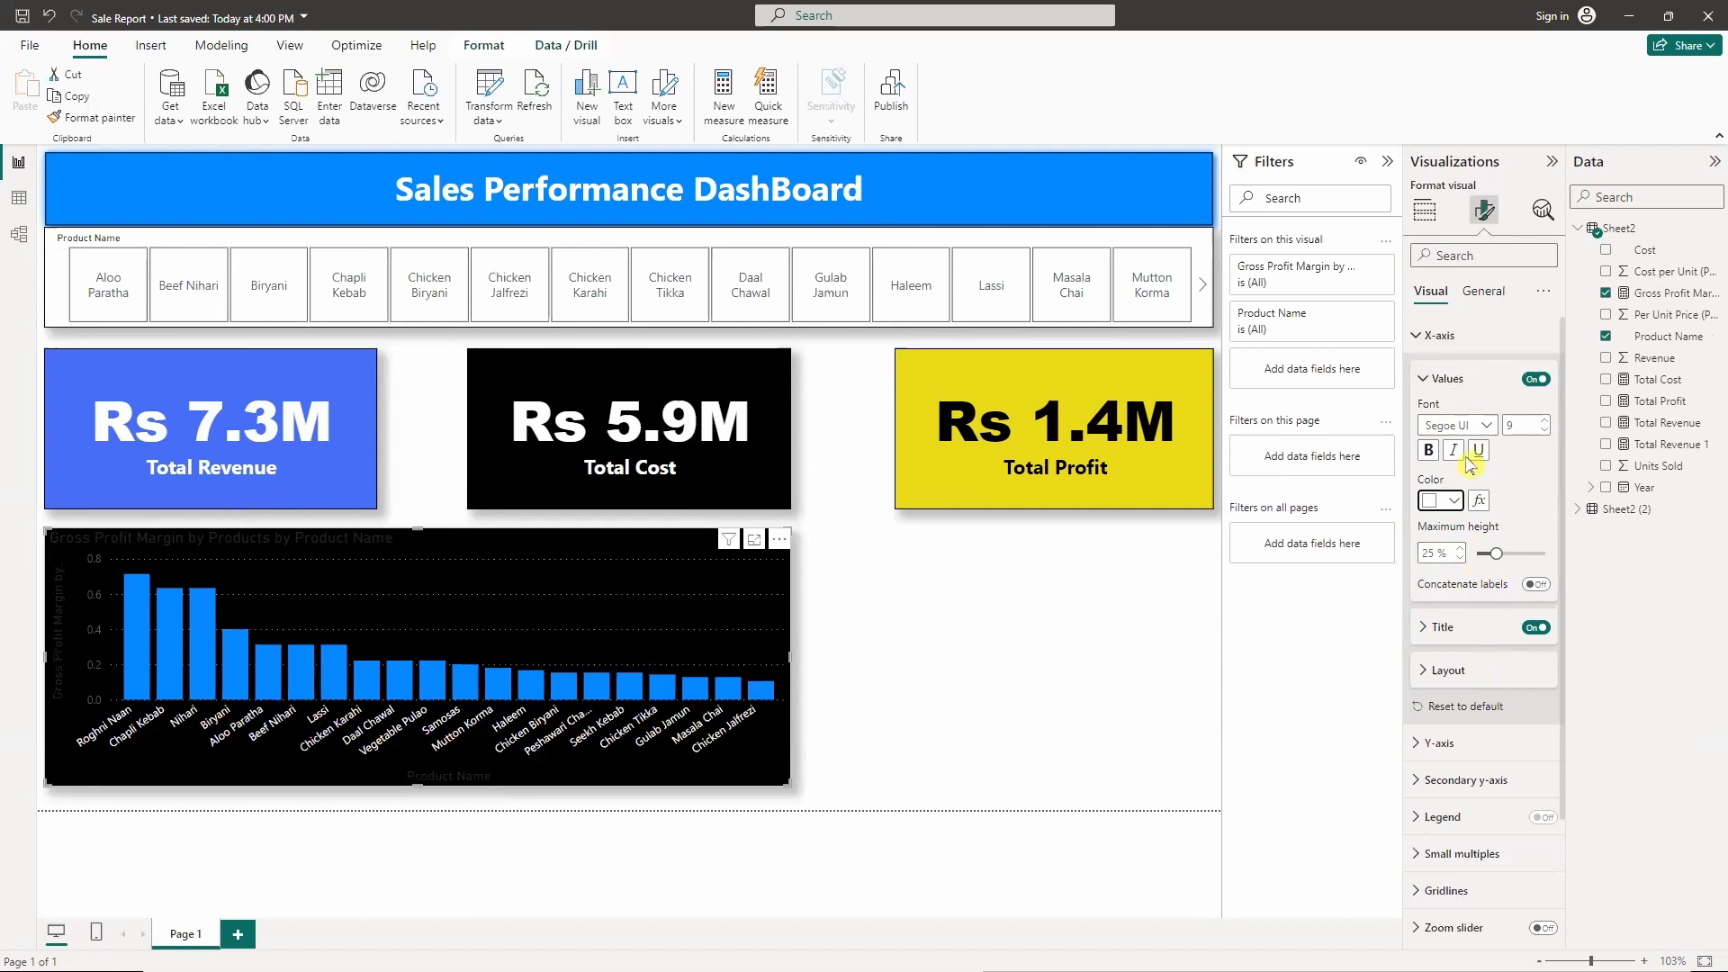
left_click(1441, 338)
left_click(1459, 376)
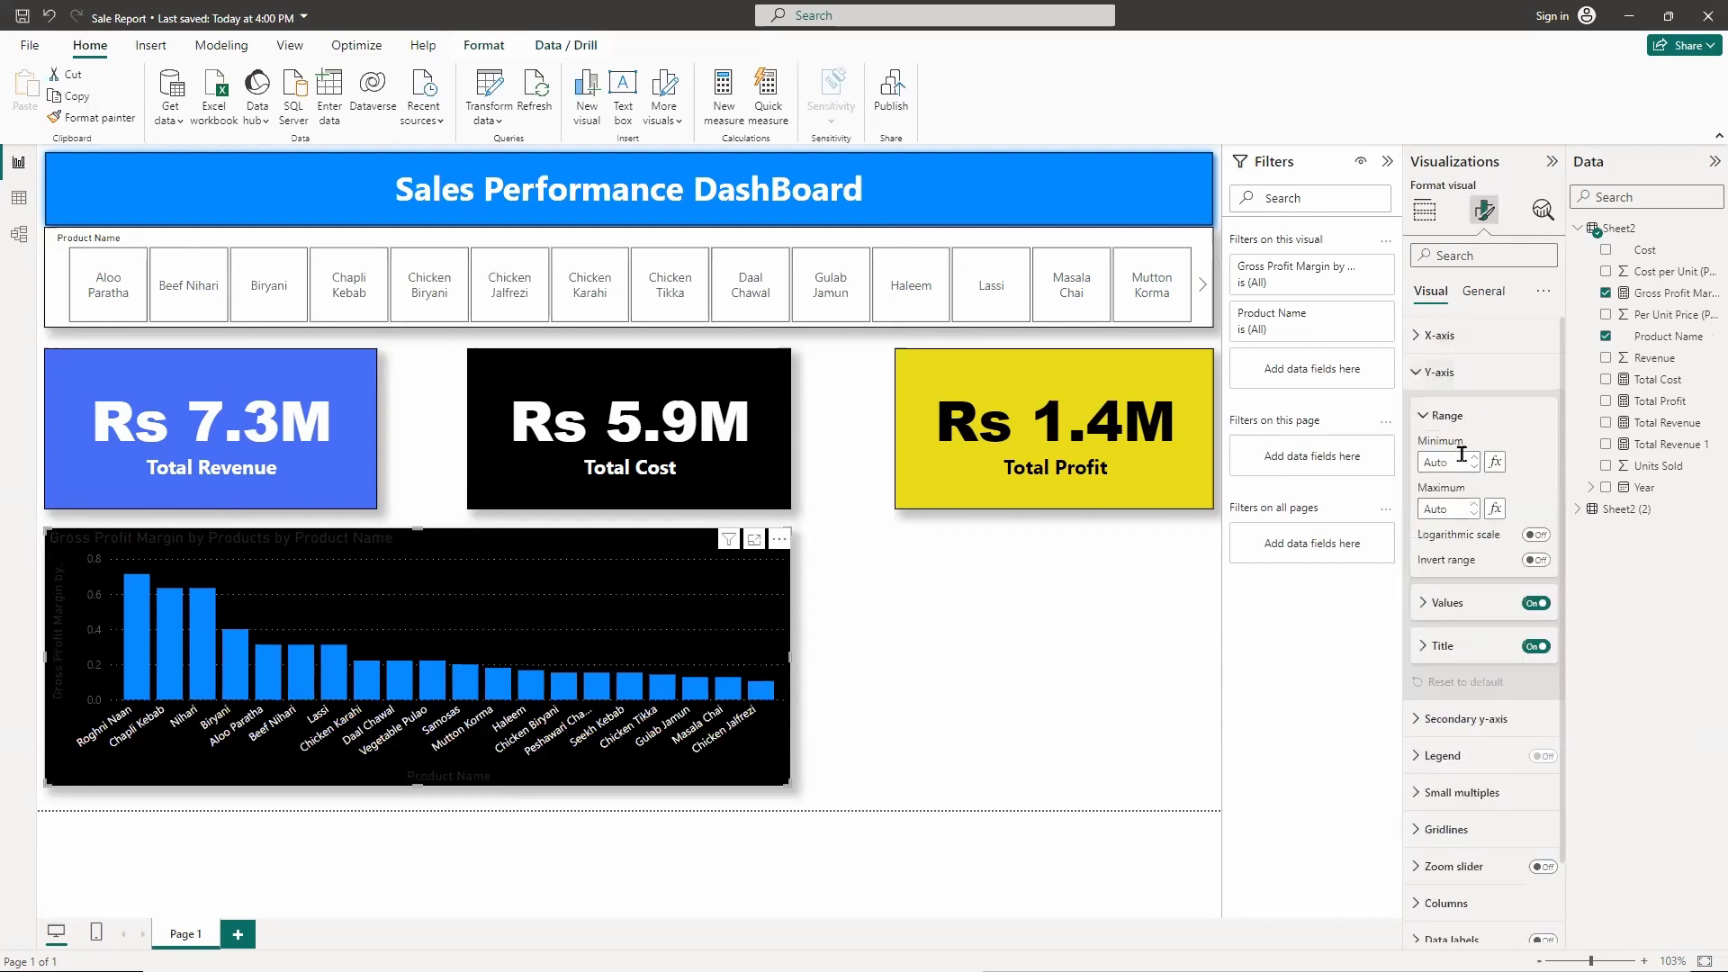
left_click(1475, 605)
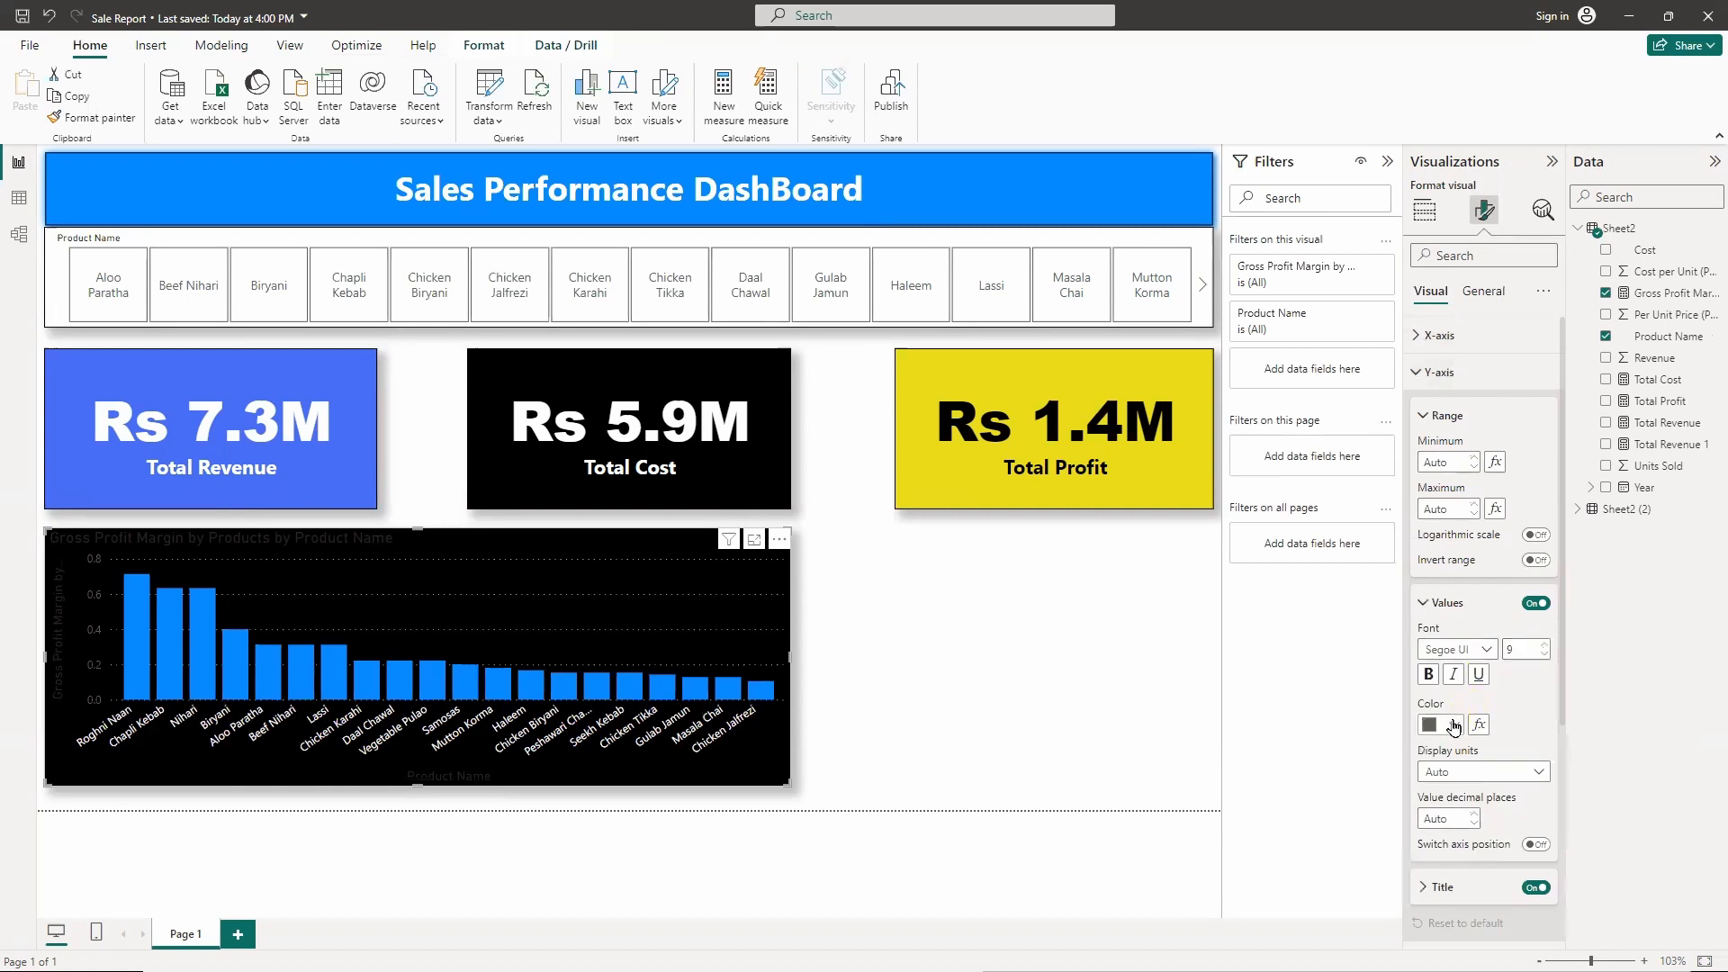
left_click(1453, 727)
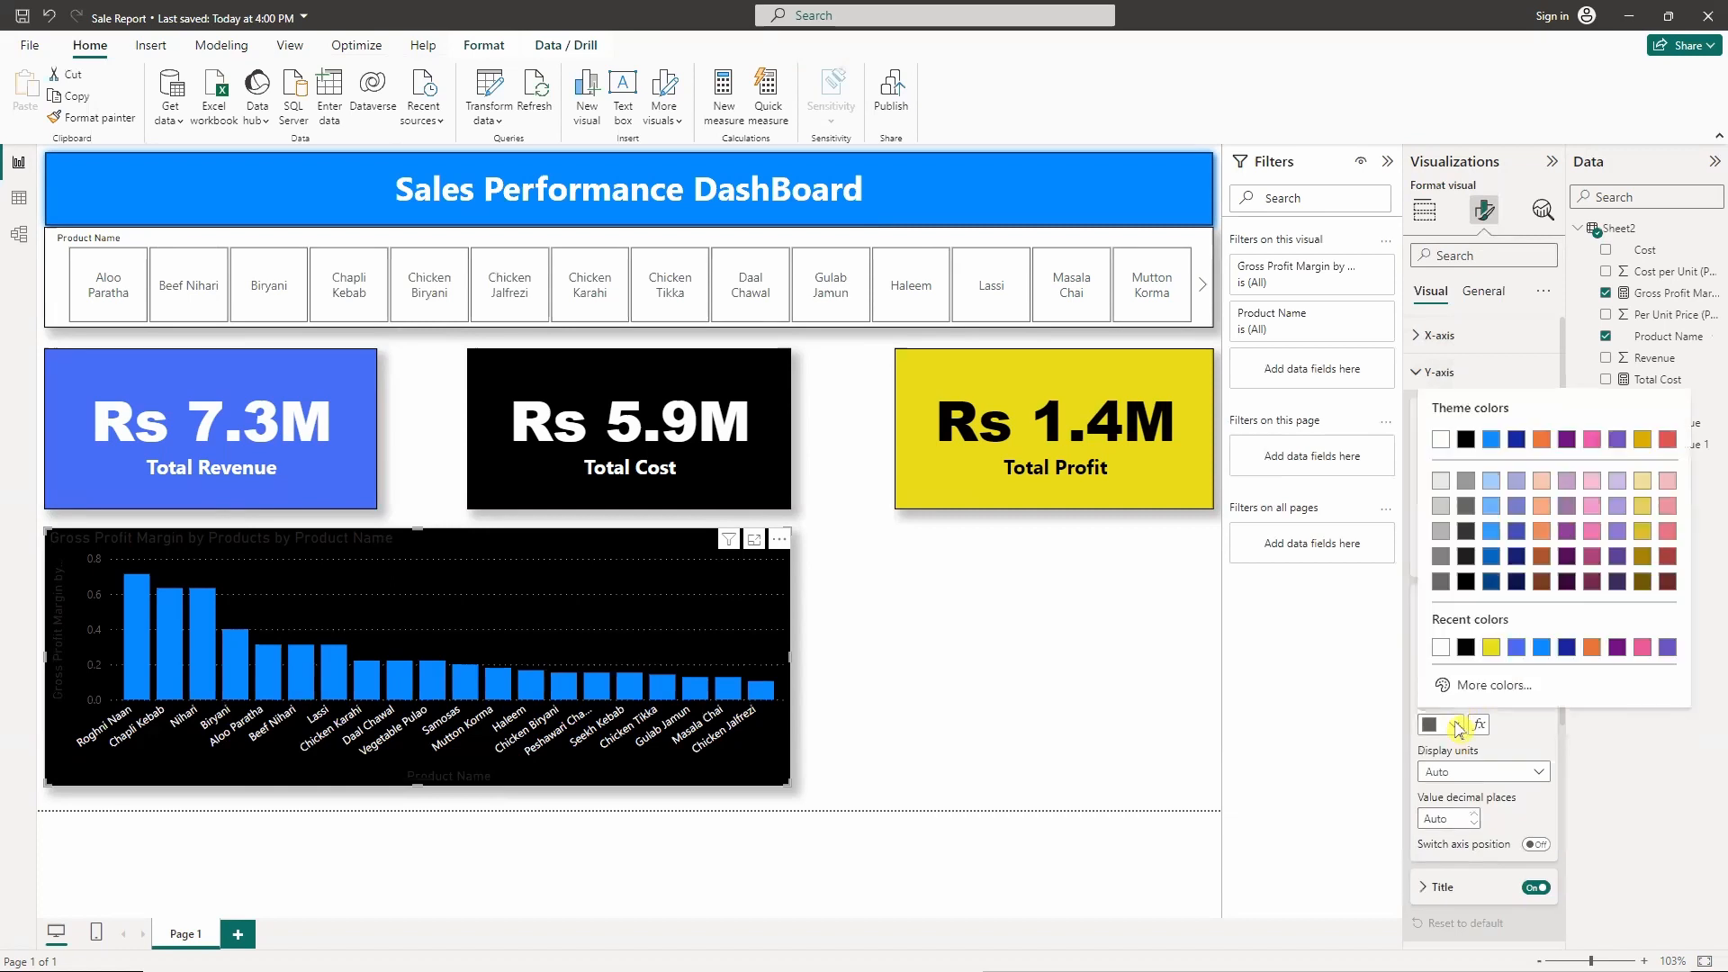
left_click(1441, 650)
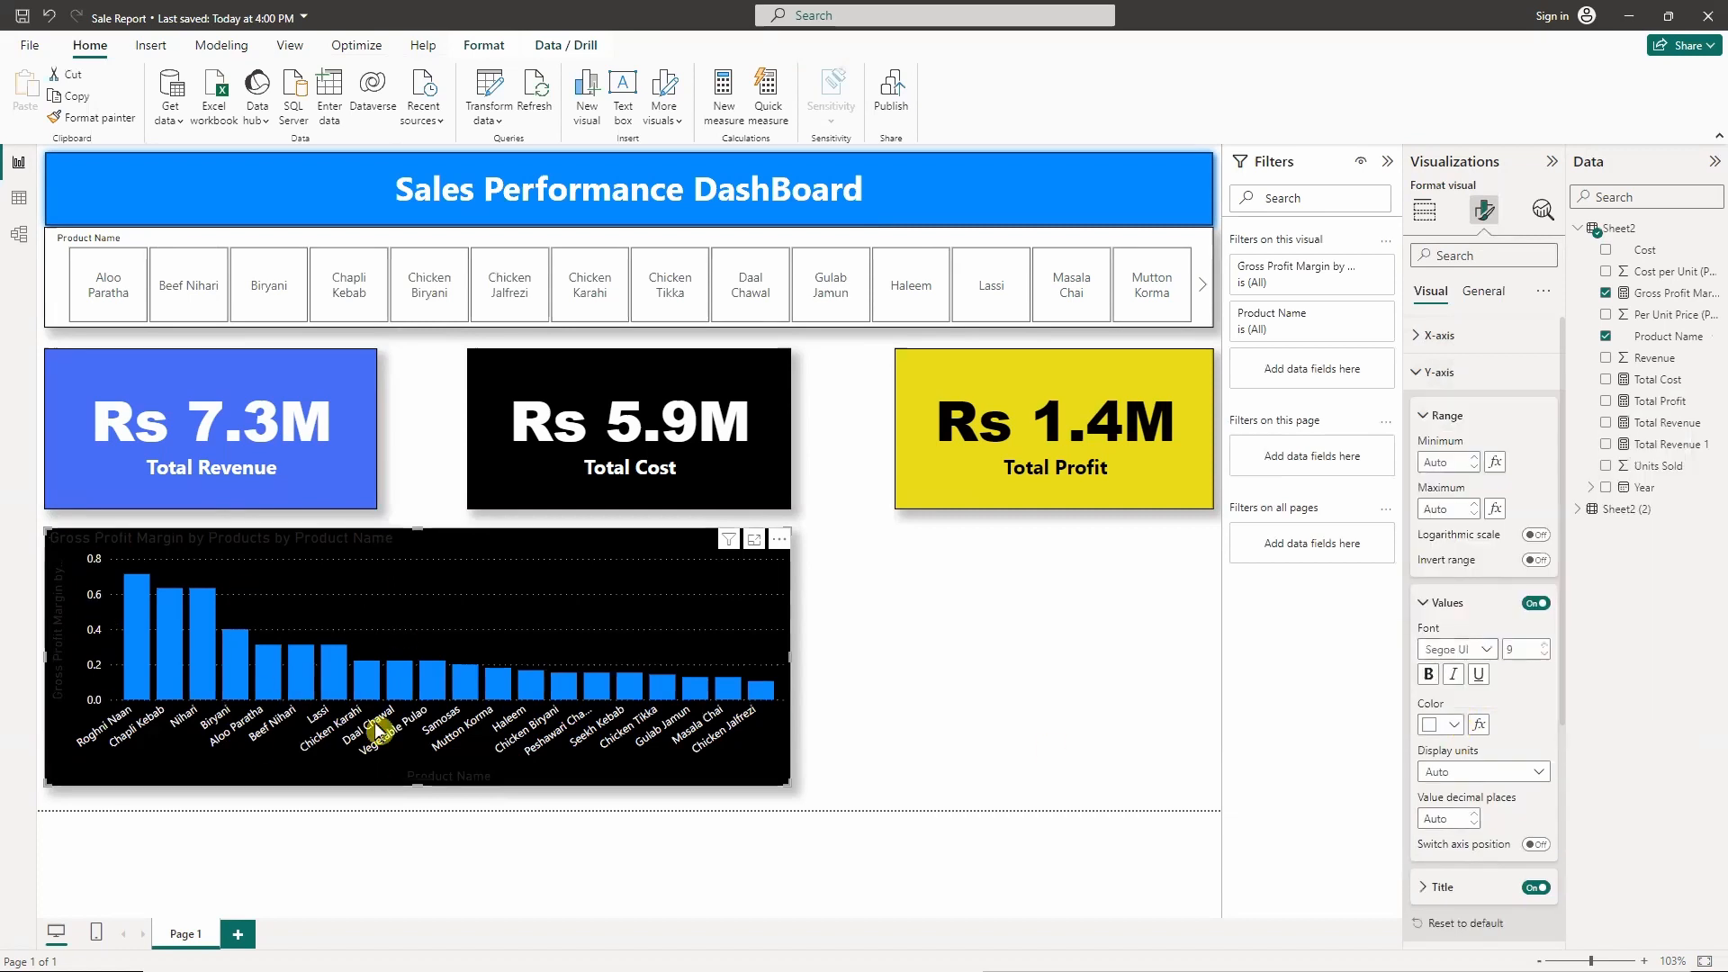
- Change the color of all columns in the gross profit margin chart to white
scroll(1492, 659, "down", 3)
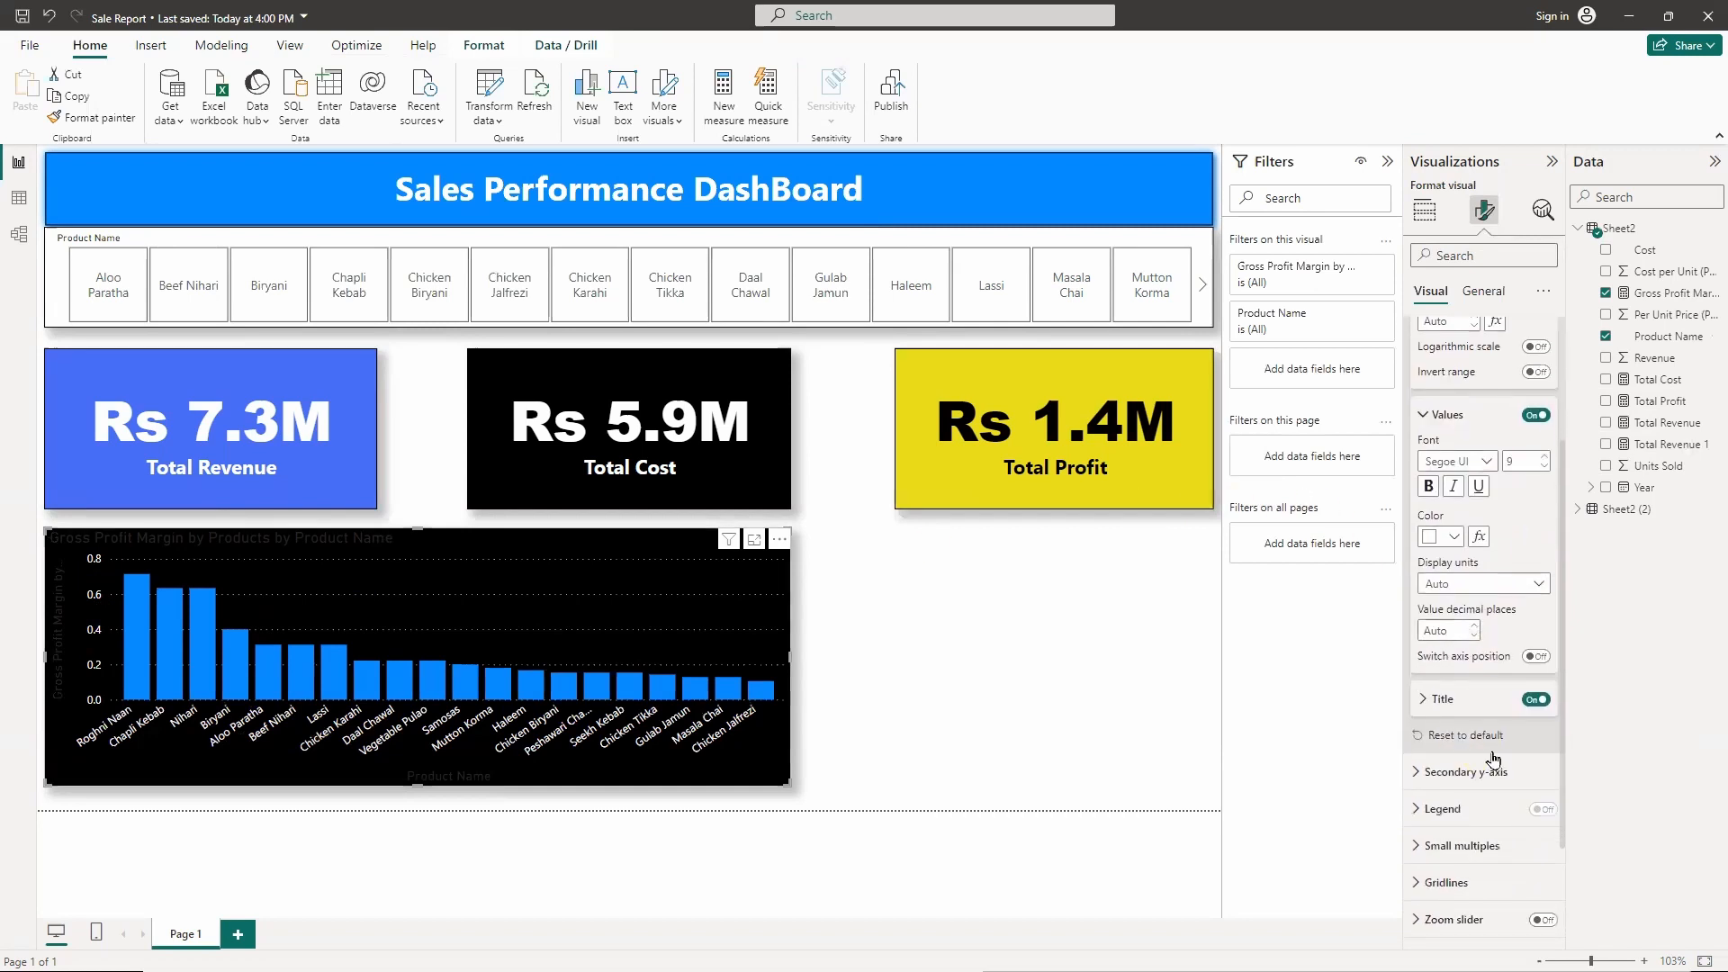
scroll(1450, 864, "down", 2)
left_click(1463, 862)
scroll(1464, 868, "down", 3)
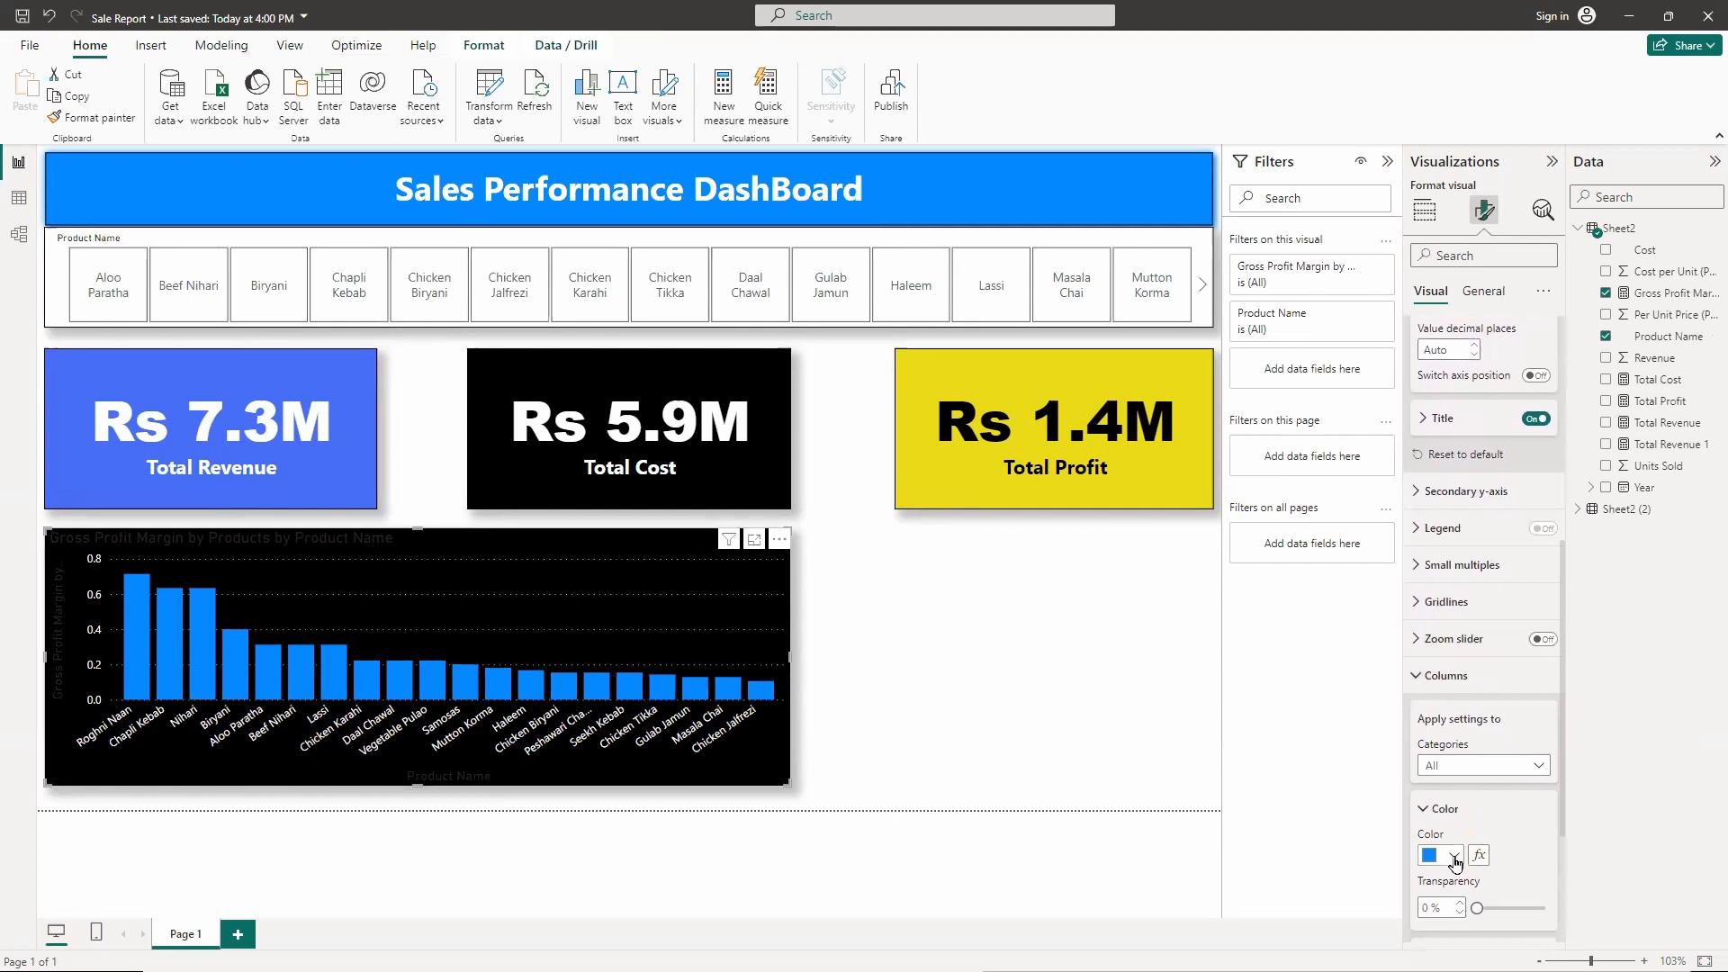
left_click(1455, 862)
left_click(1445, 787)
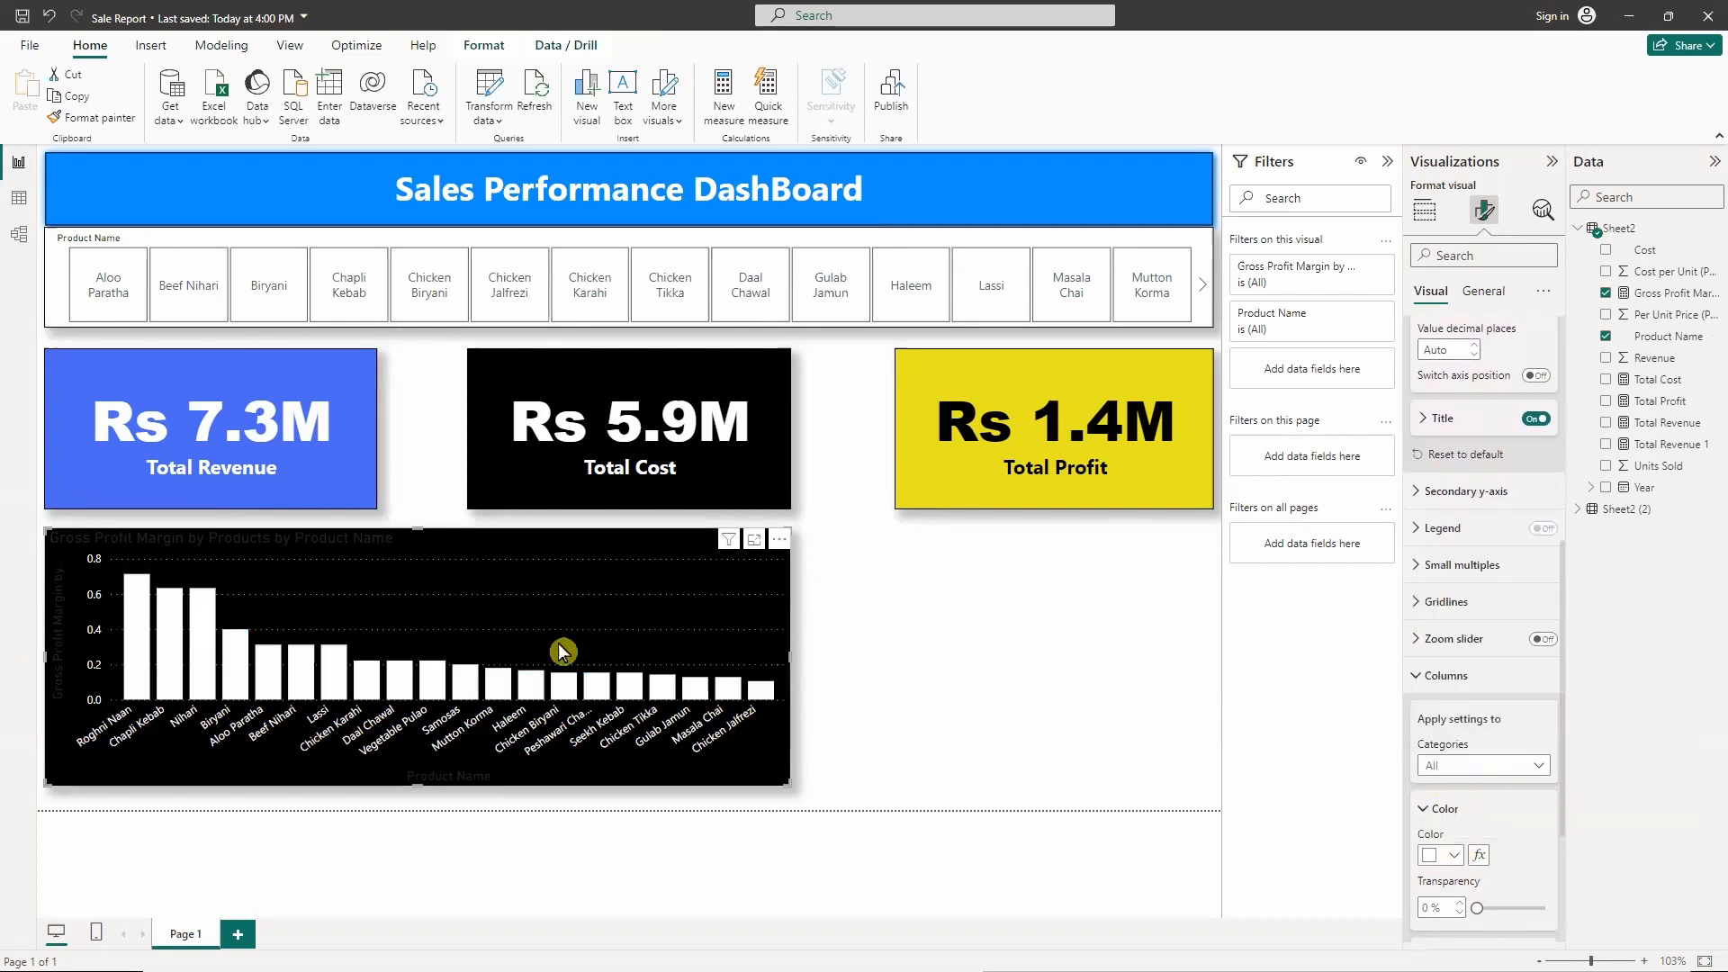
- Turn off the horizontal gridlines of the gross profit margin chart
left_click(1451, 602)
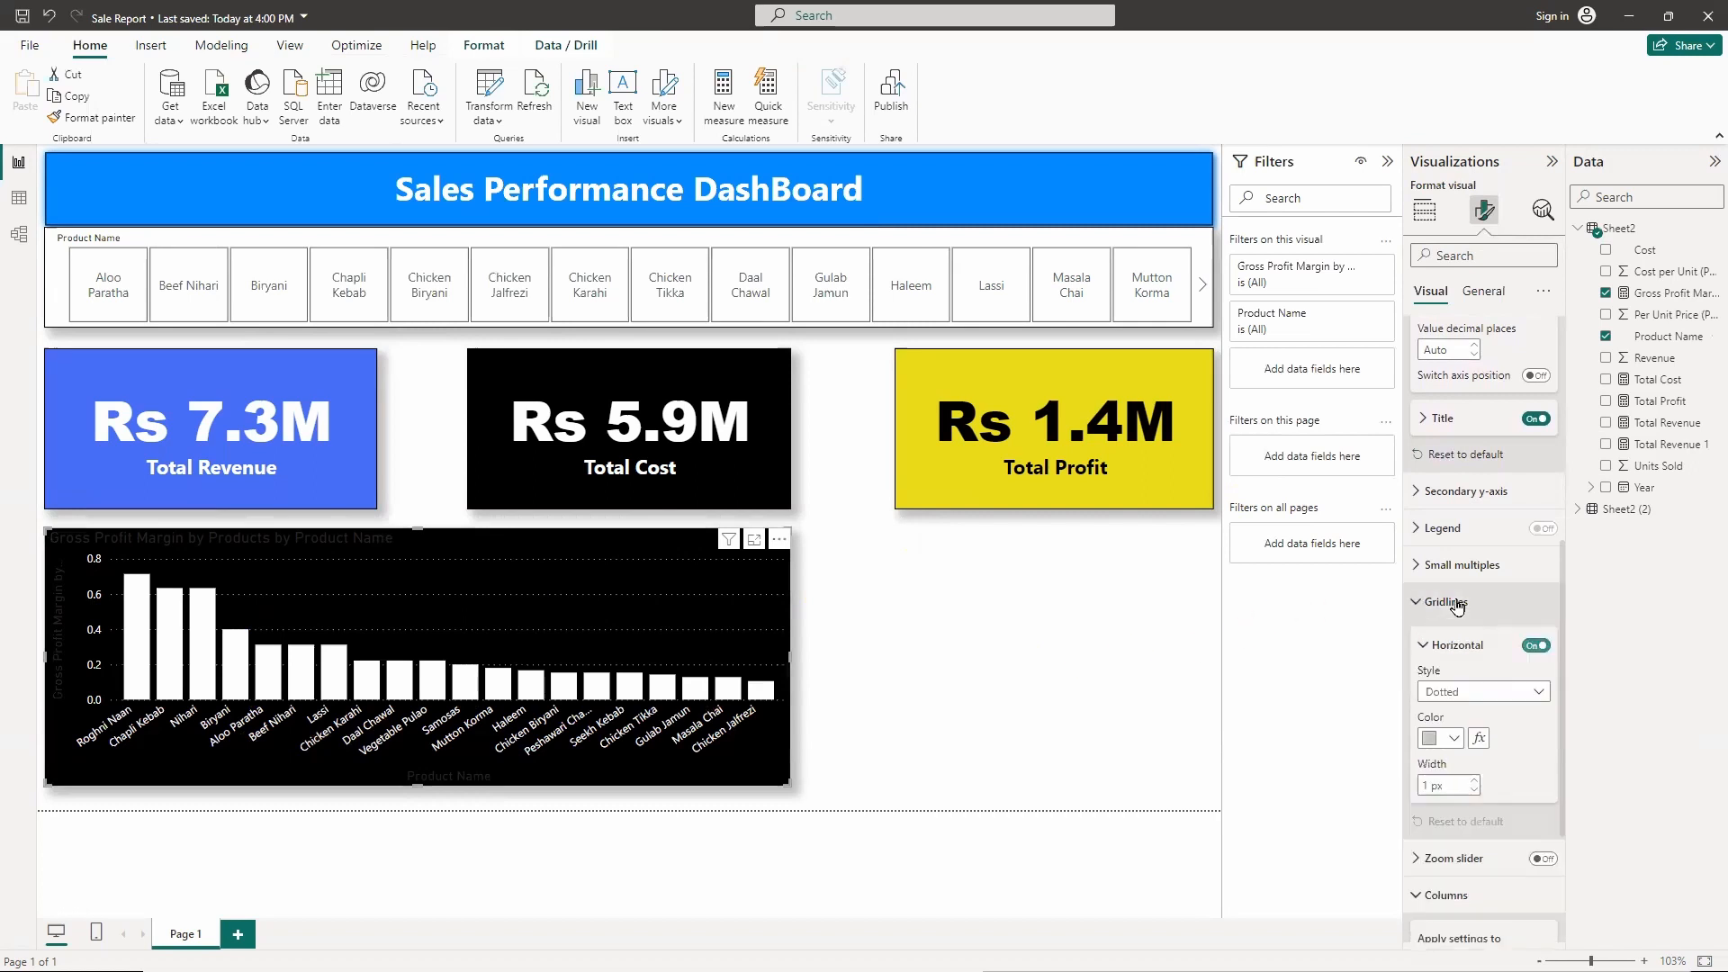
left_click(1535, 647)
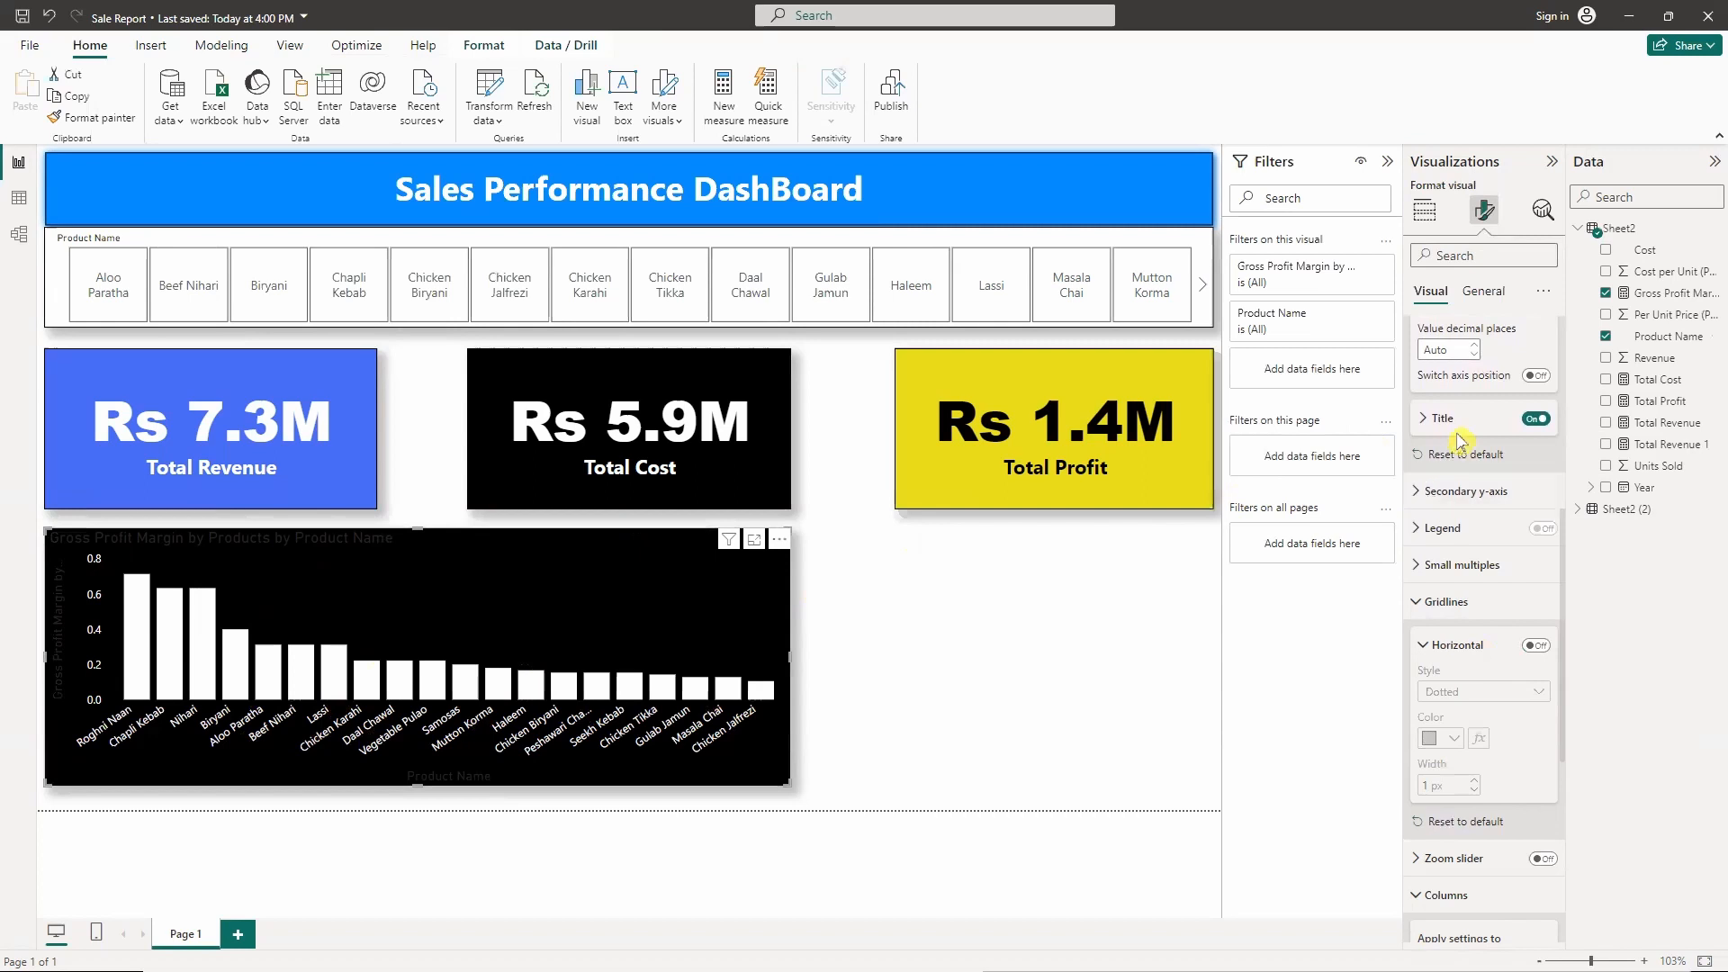
scroll(1458, 441, "up", 2)
scroll(1460, 423, "up", 4)
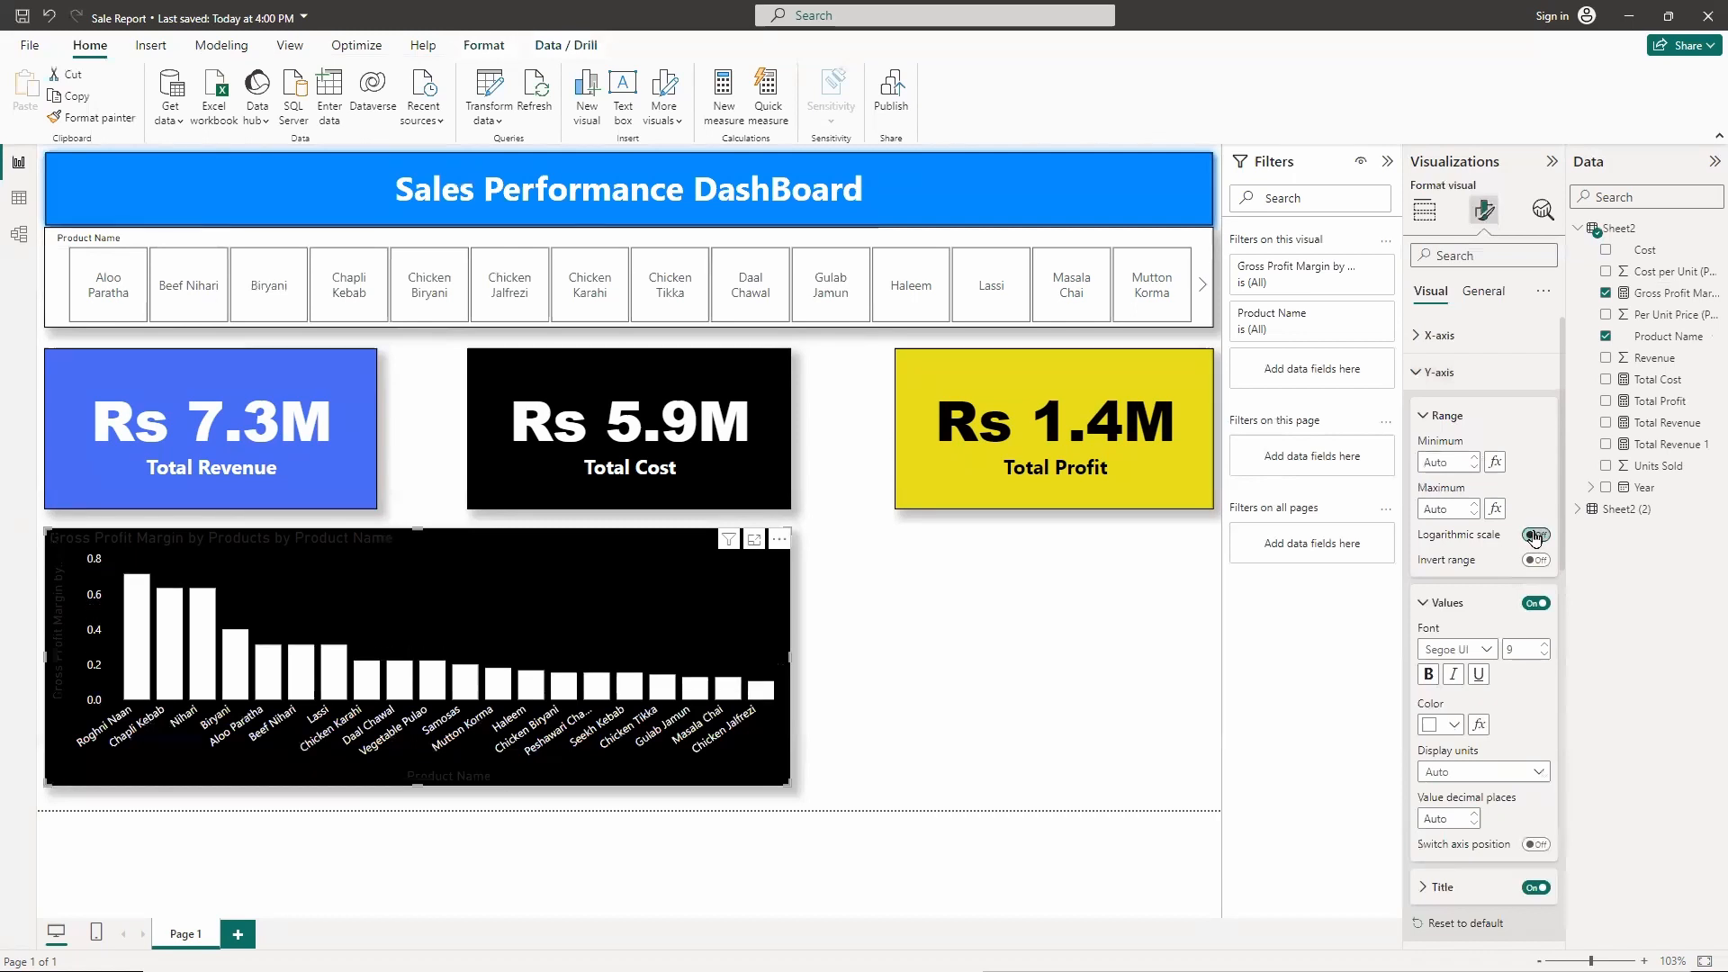
- Turn off the Y-axis title of the gross profit margin chart
left_click(1532, 606)
left_click(1532, 607)
scroll(1522, 618, "down", 1)
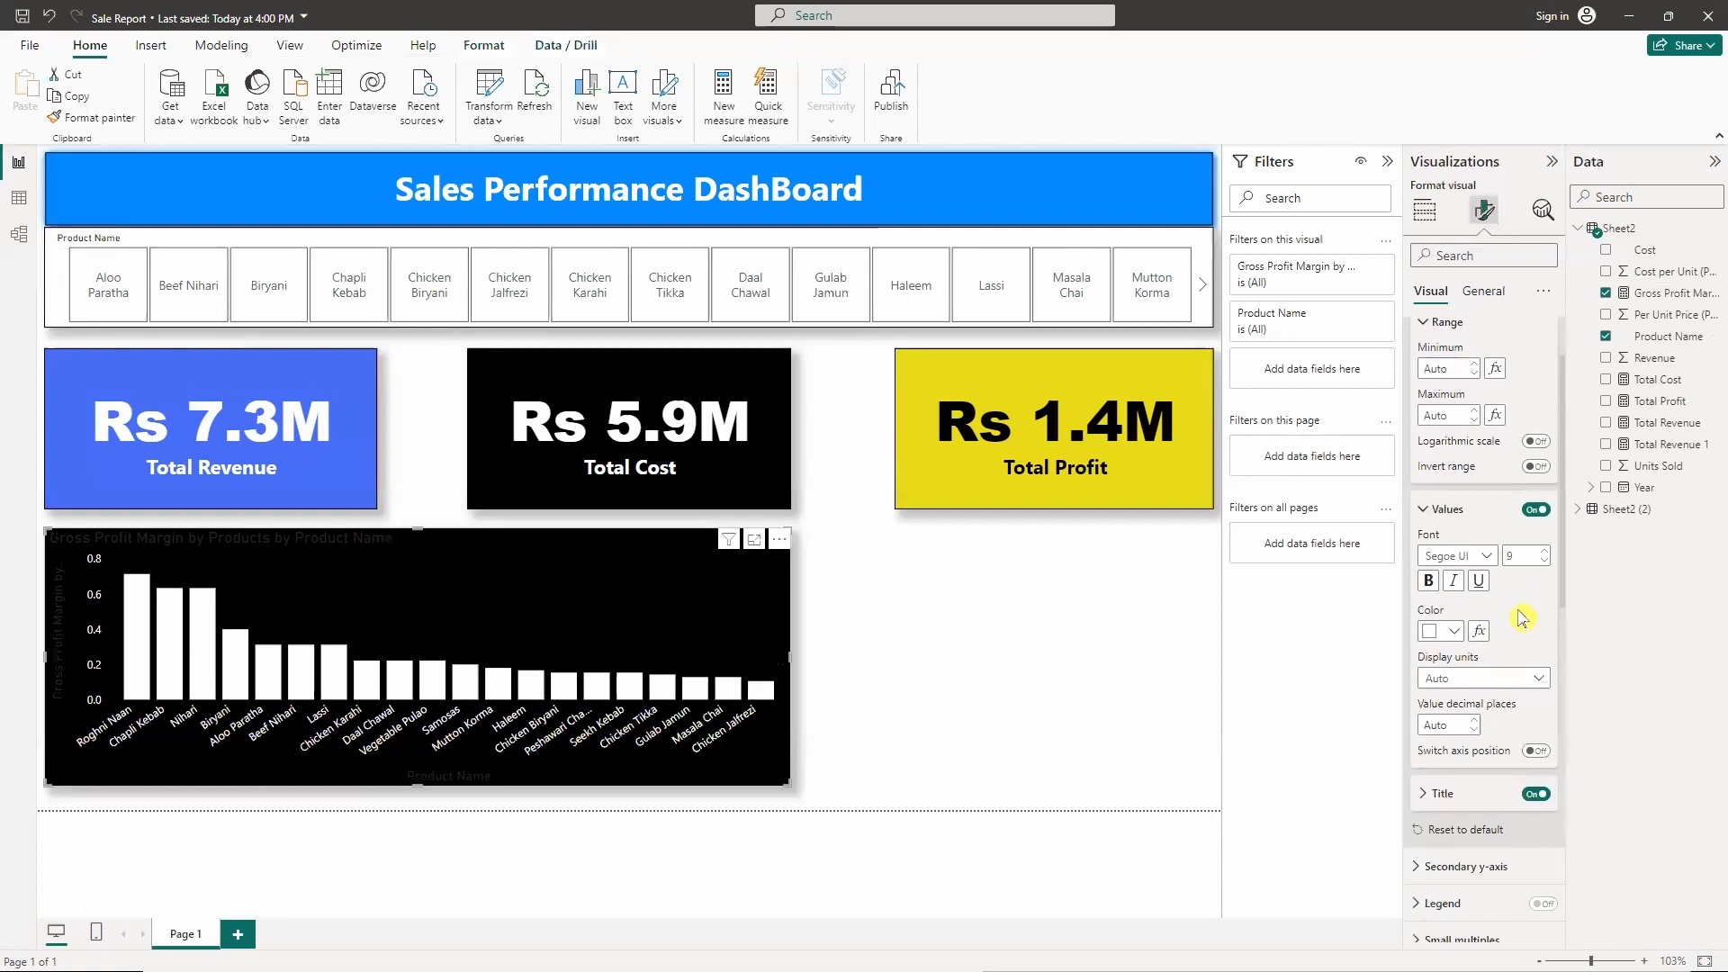
scroll(1522, 618, "down", 1)
left_click(1533, 700)
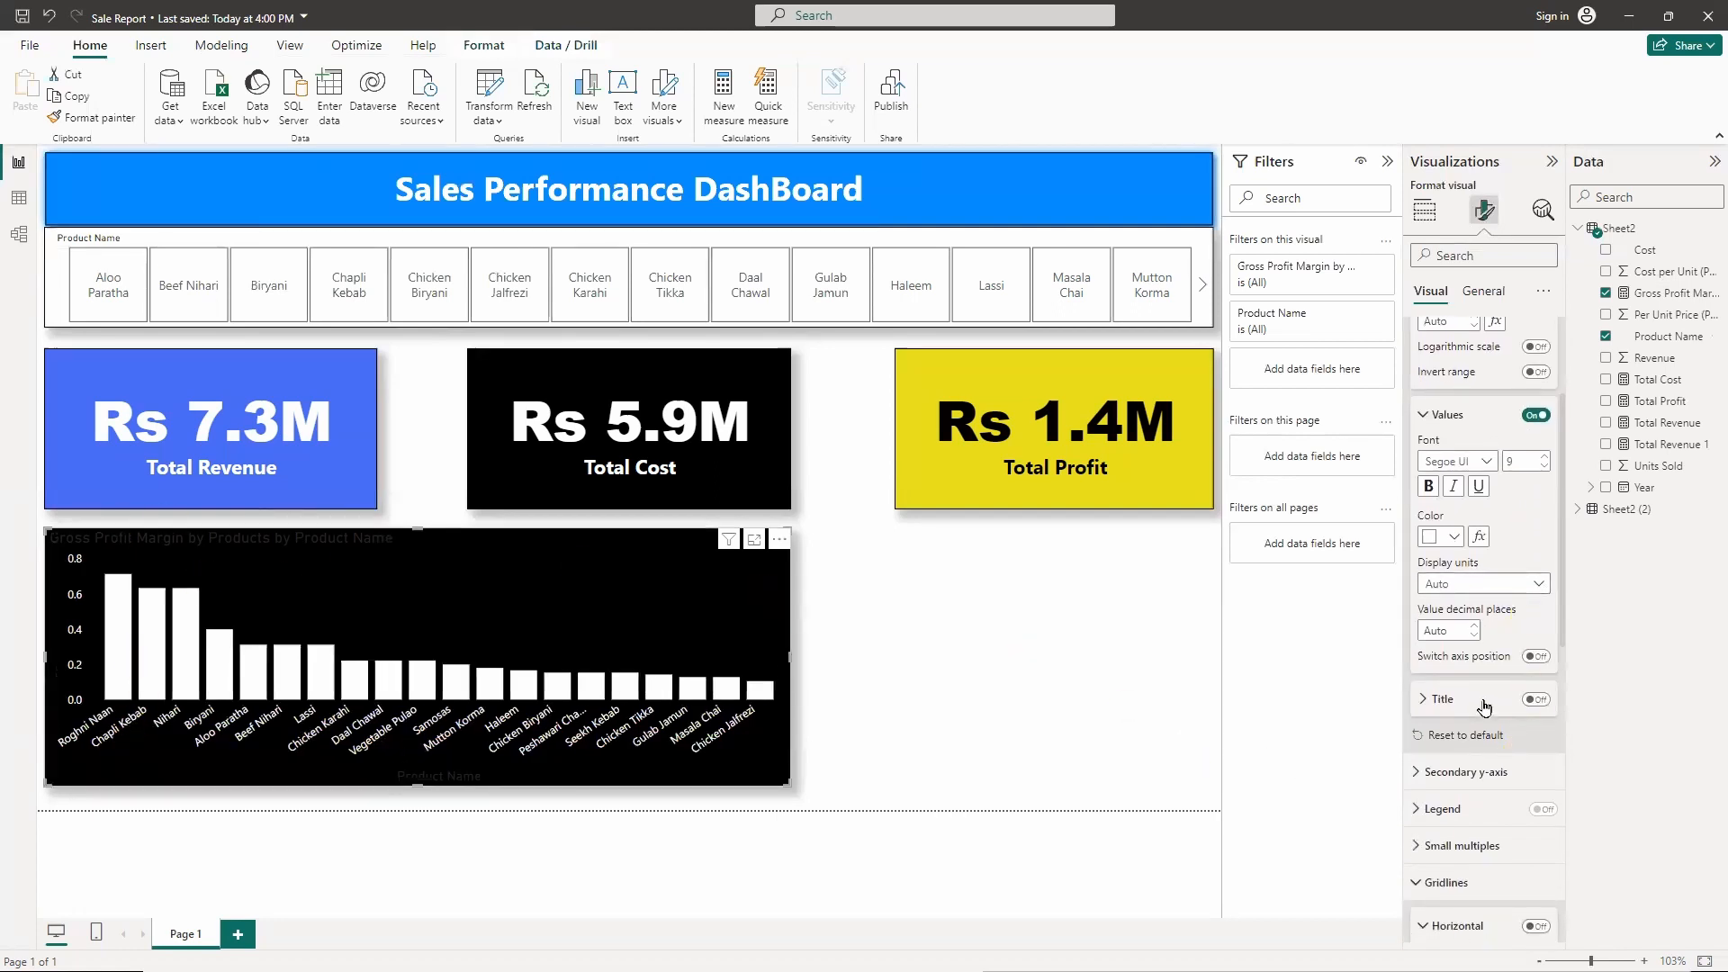
scroll(1463, 701, "up", 2)
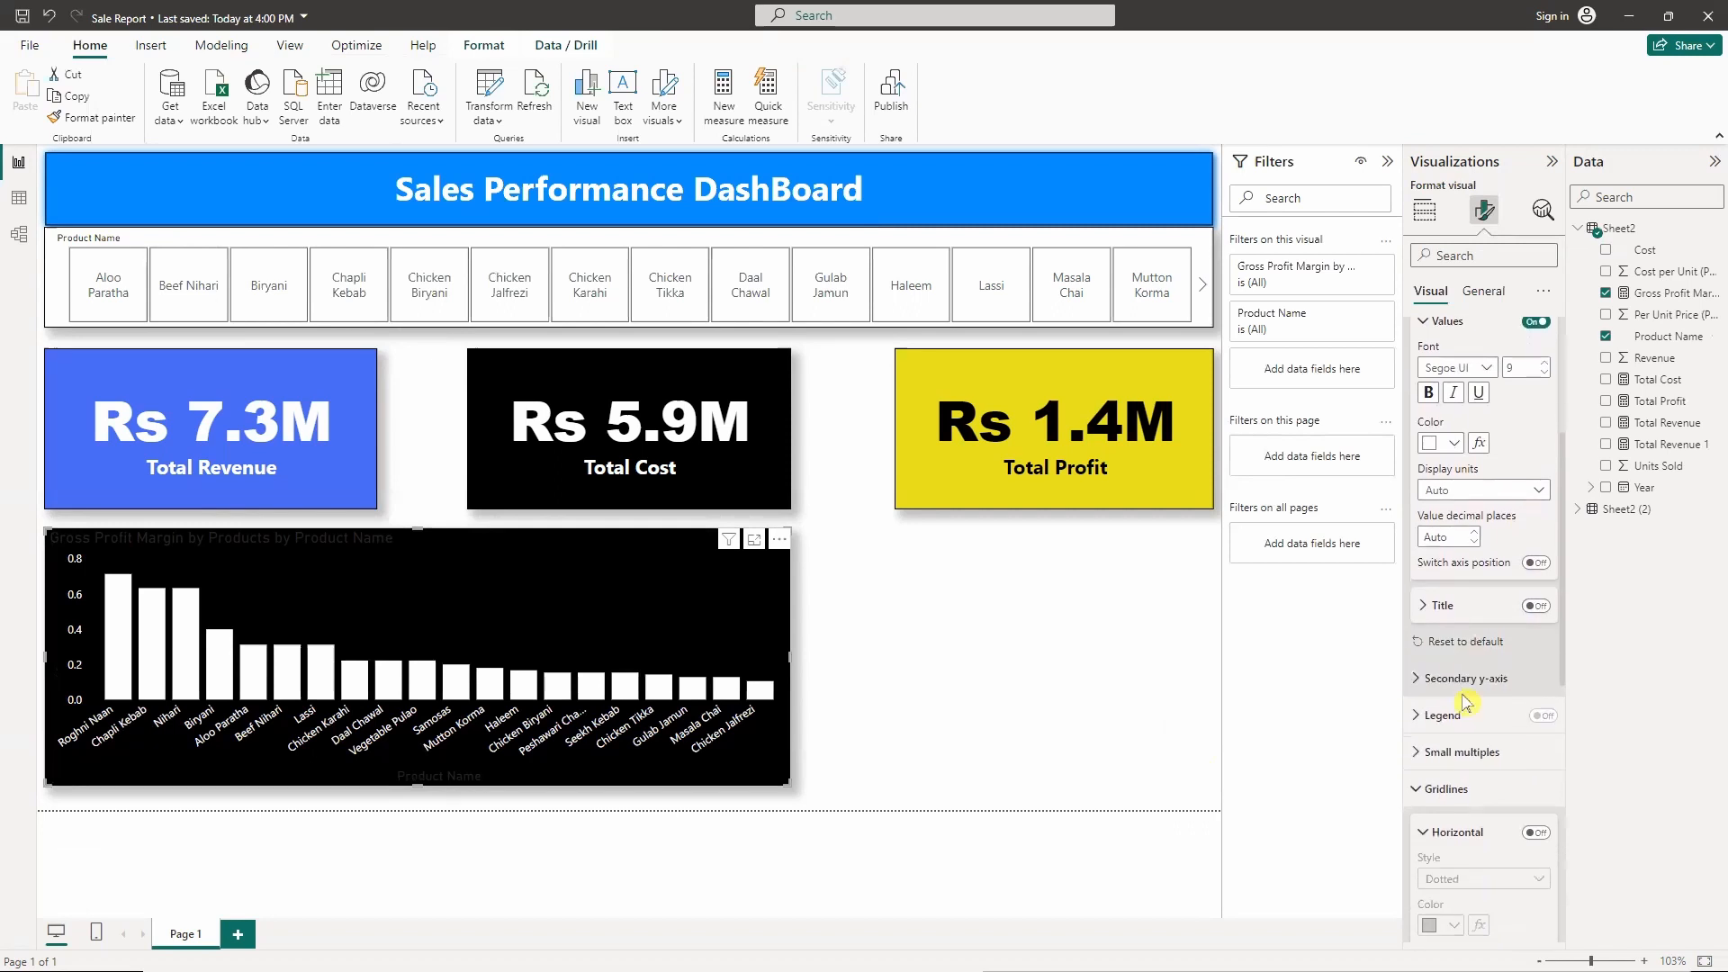
- Format the gross profit margin chart's title with white text, centered alignment and font size 16
left_click(1481, 292)
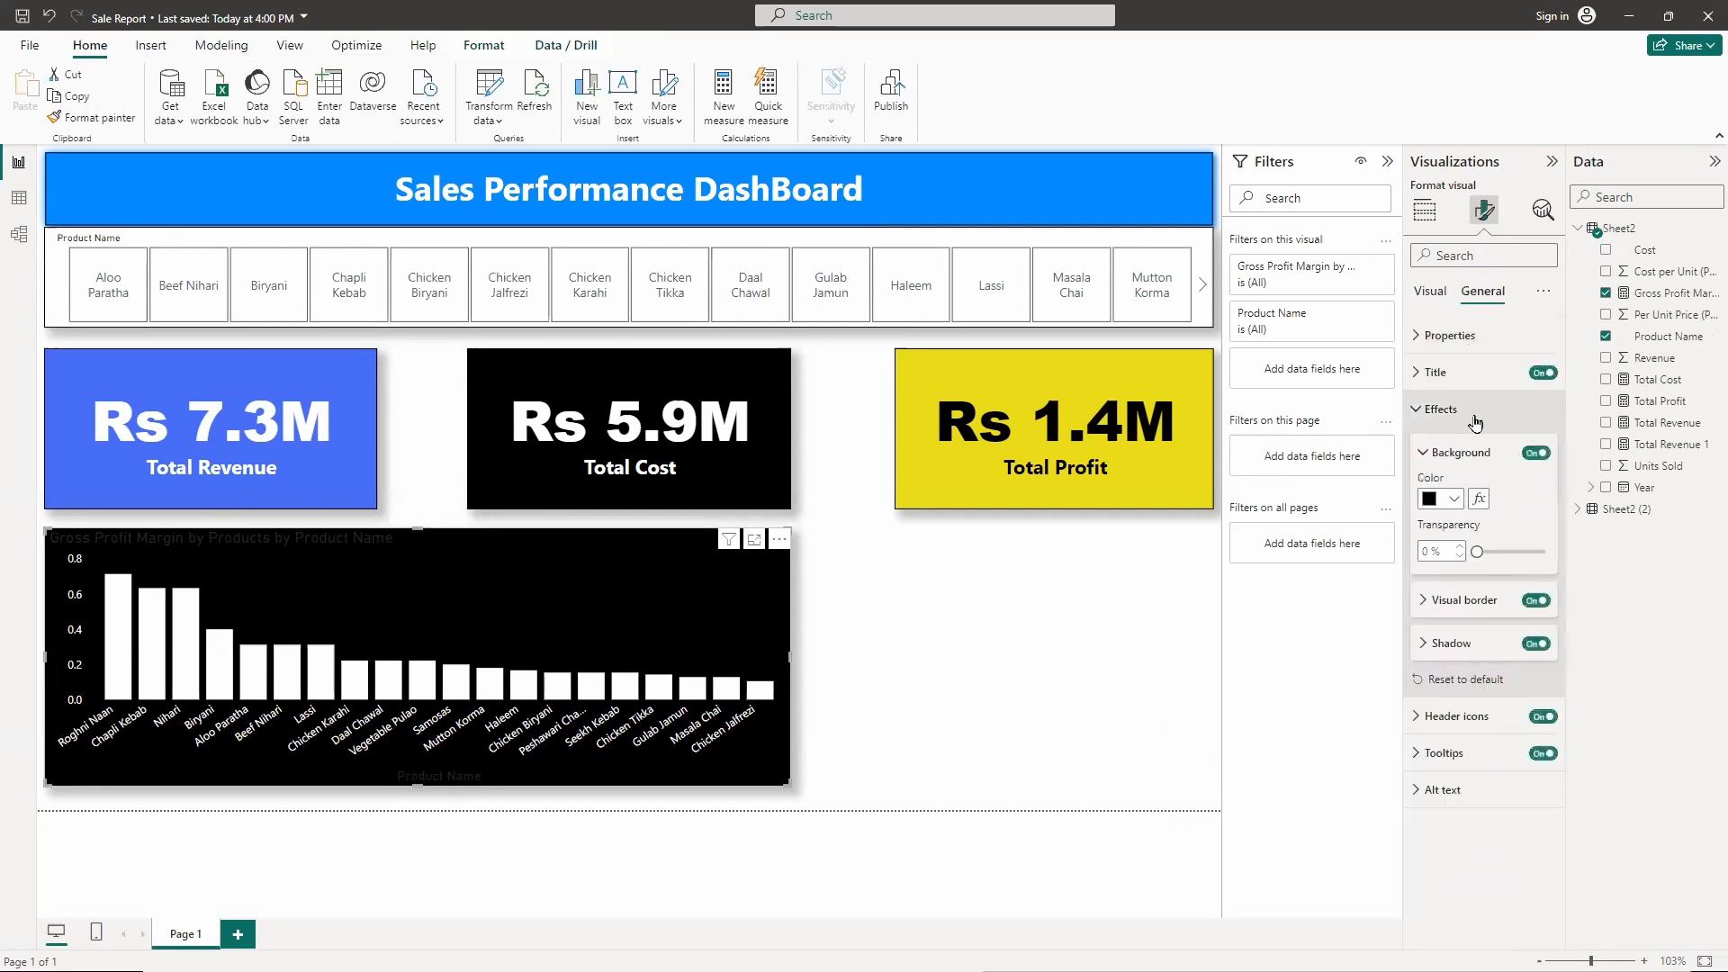
left_click(1479, 374)
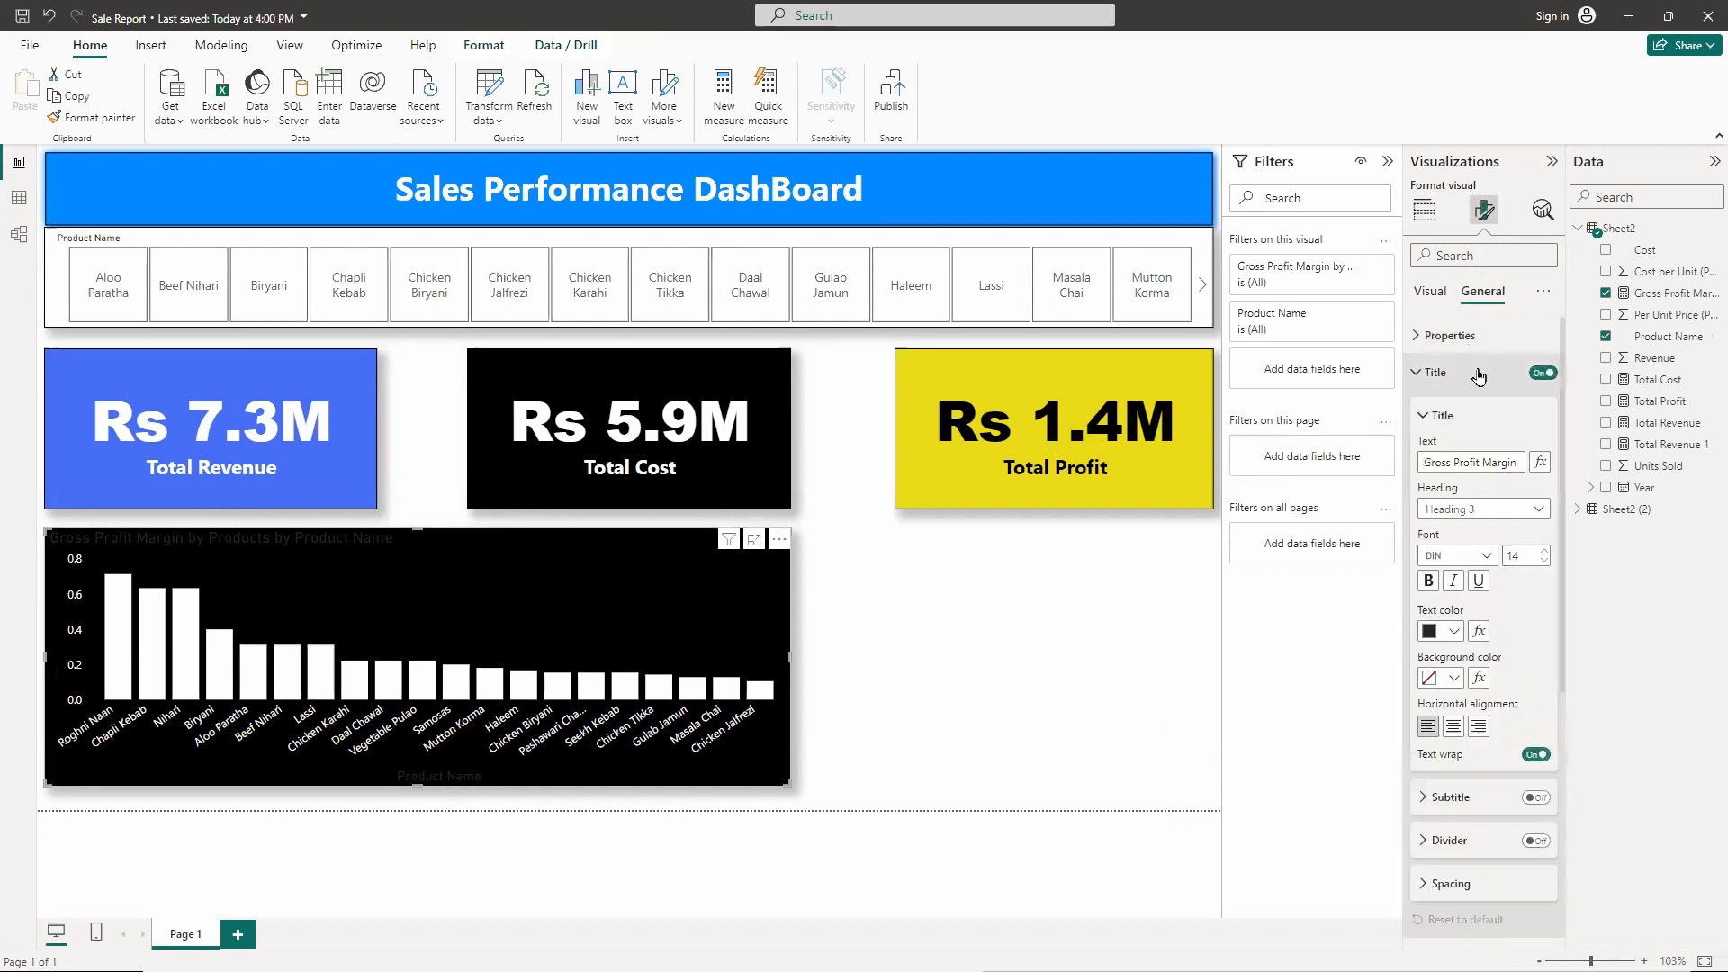
left_click(1455, 632)
left_click(1441, 695)
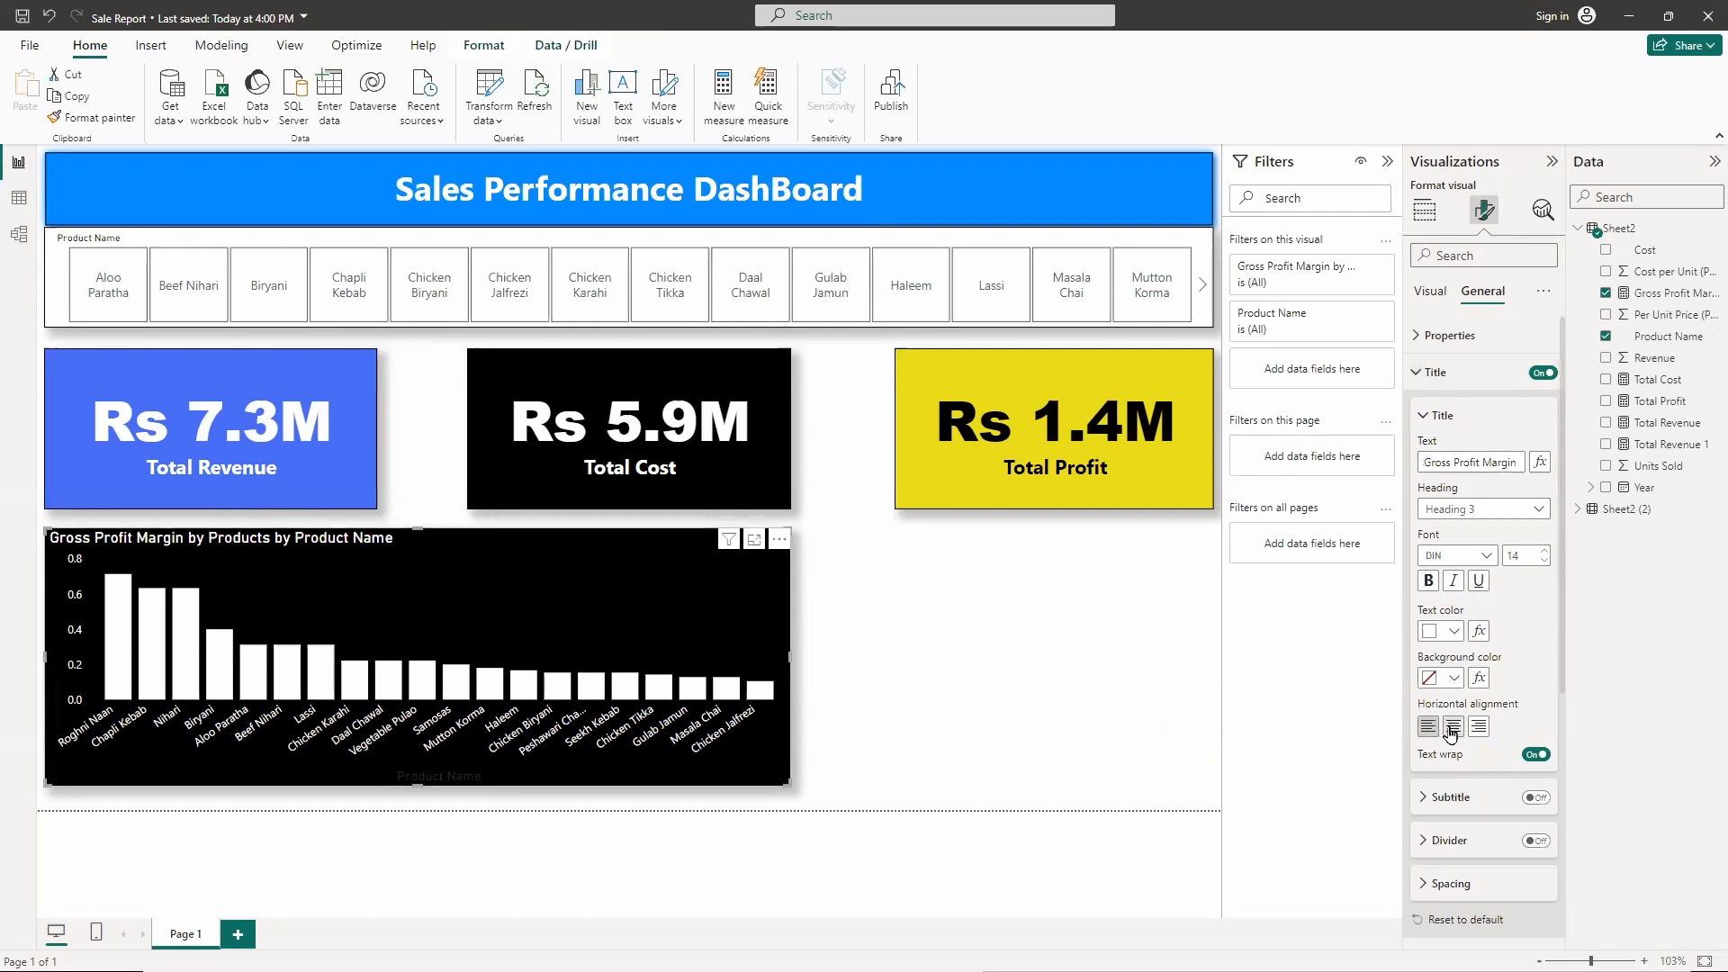
left_click(1453, 727)
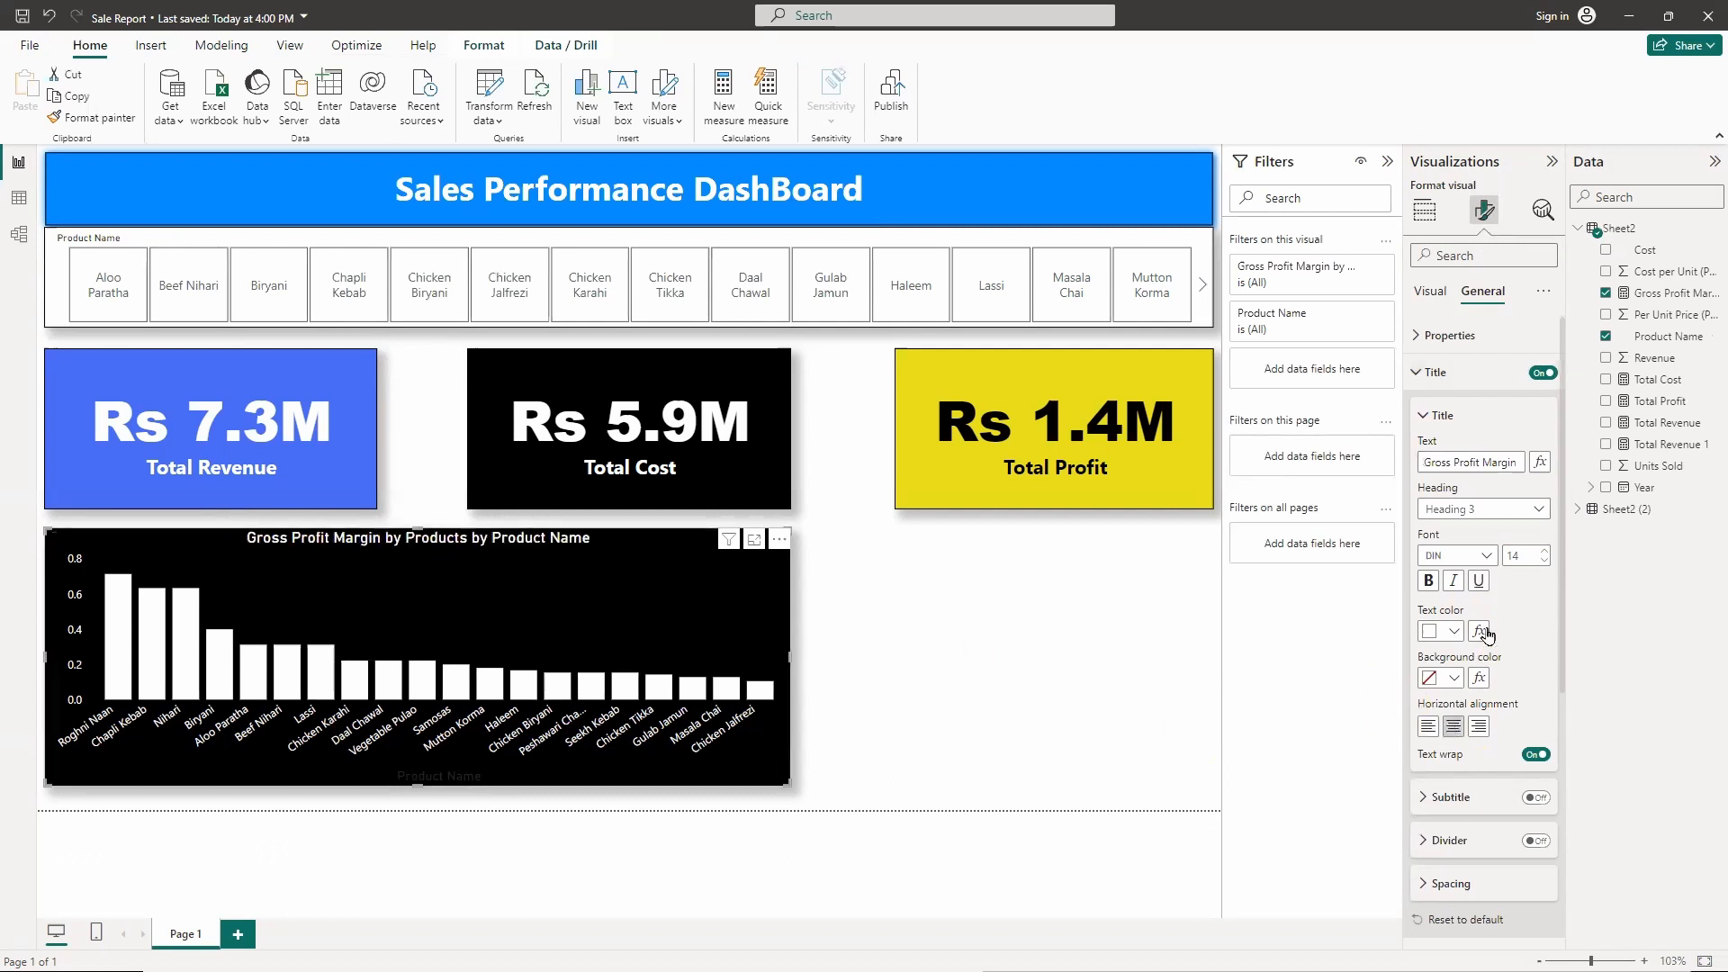
left_click(1544, 550)
left_click(1545, 550)
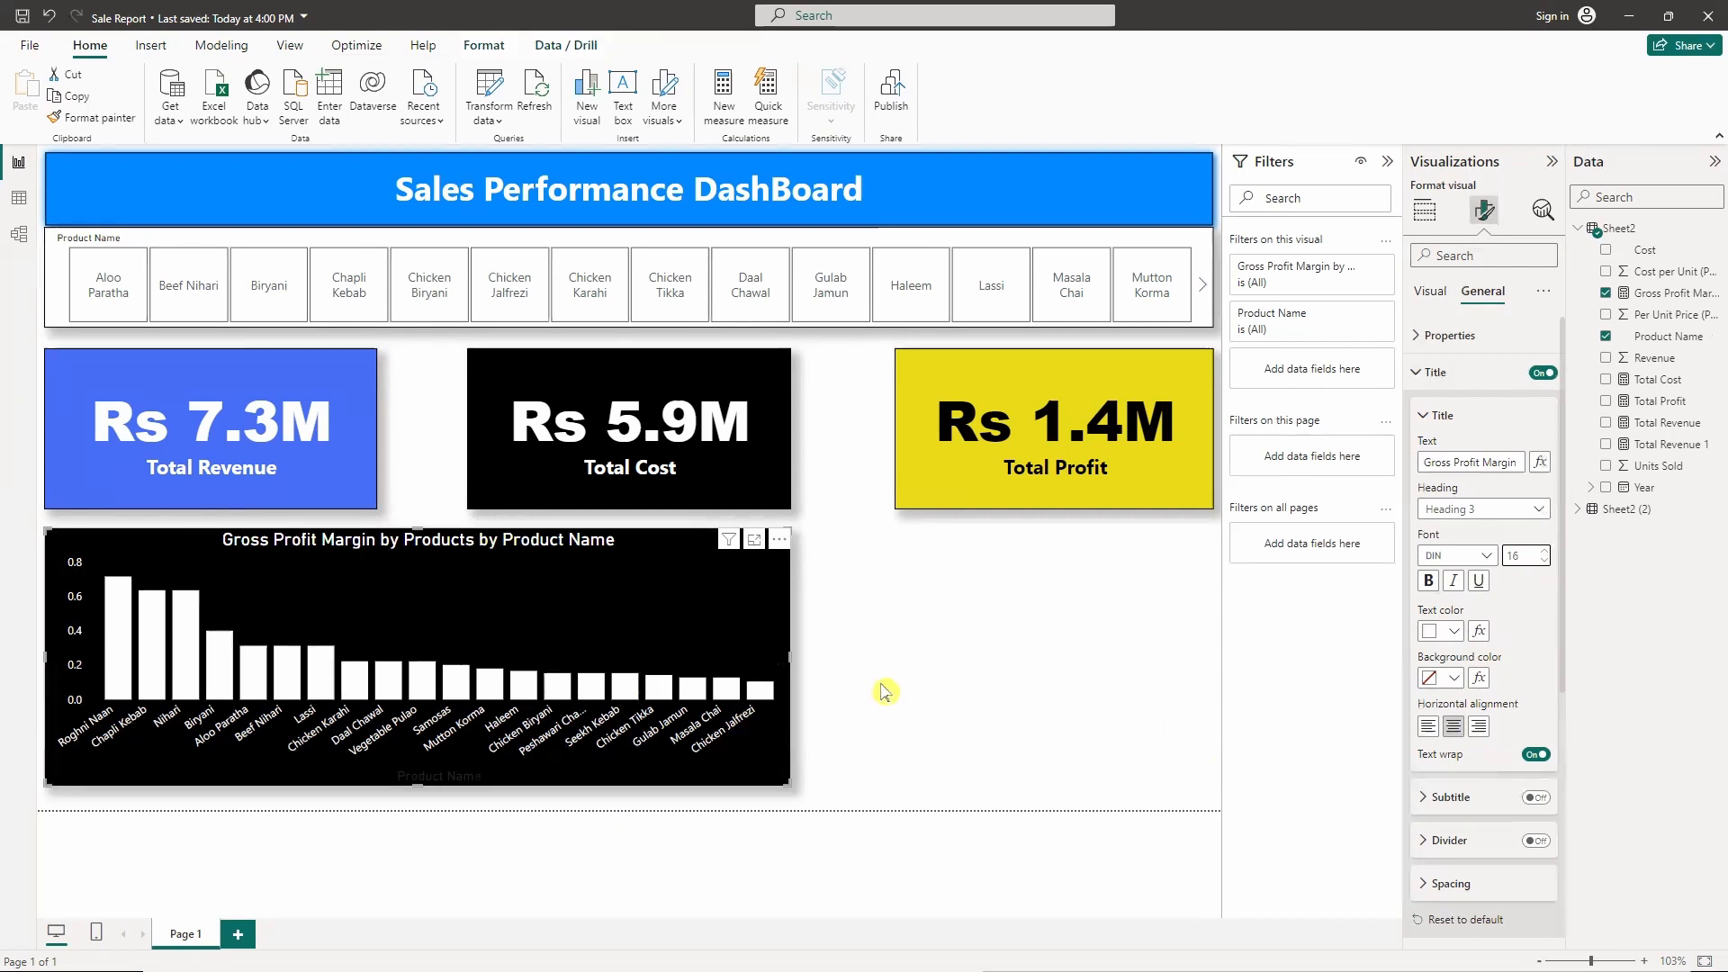
left_click(881, 695)
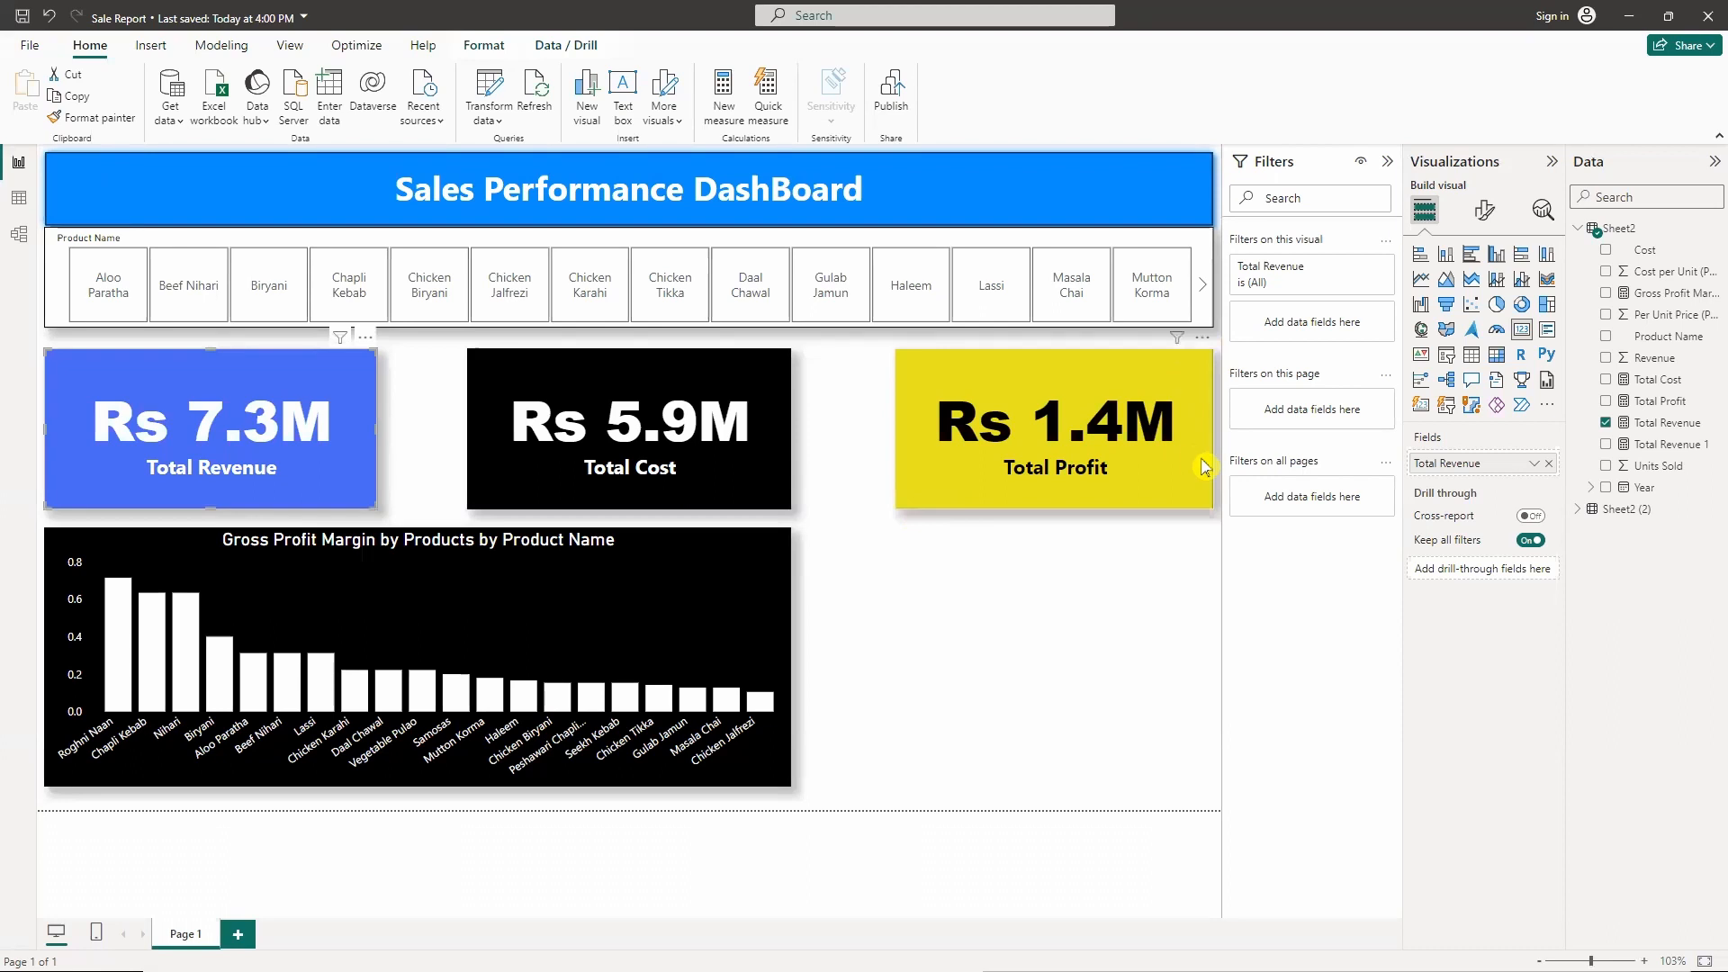
left_click(1496, 306)
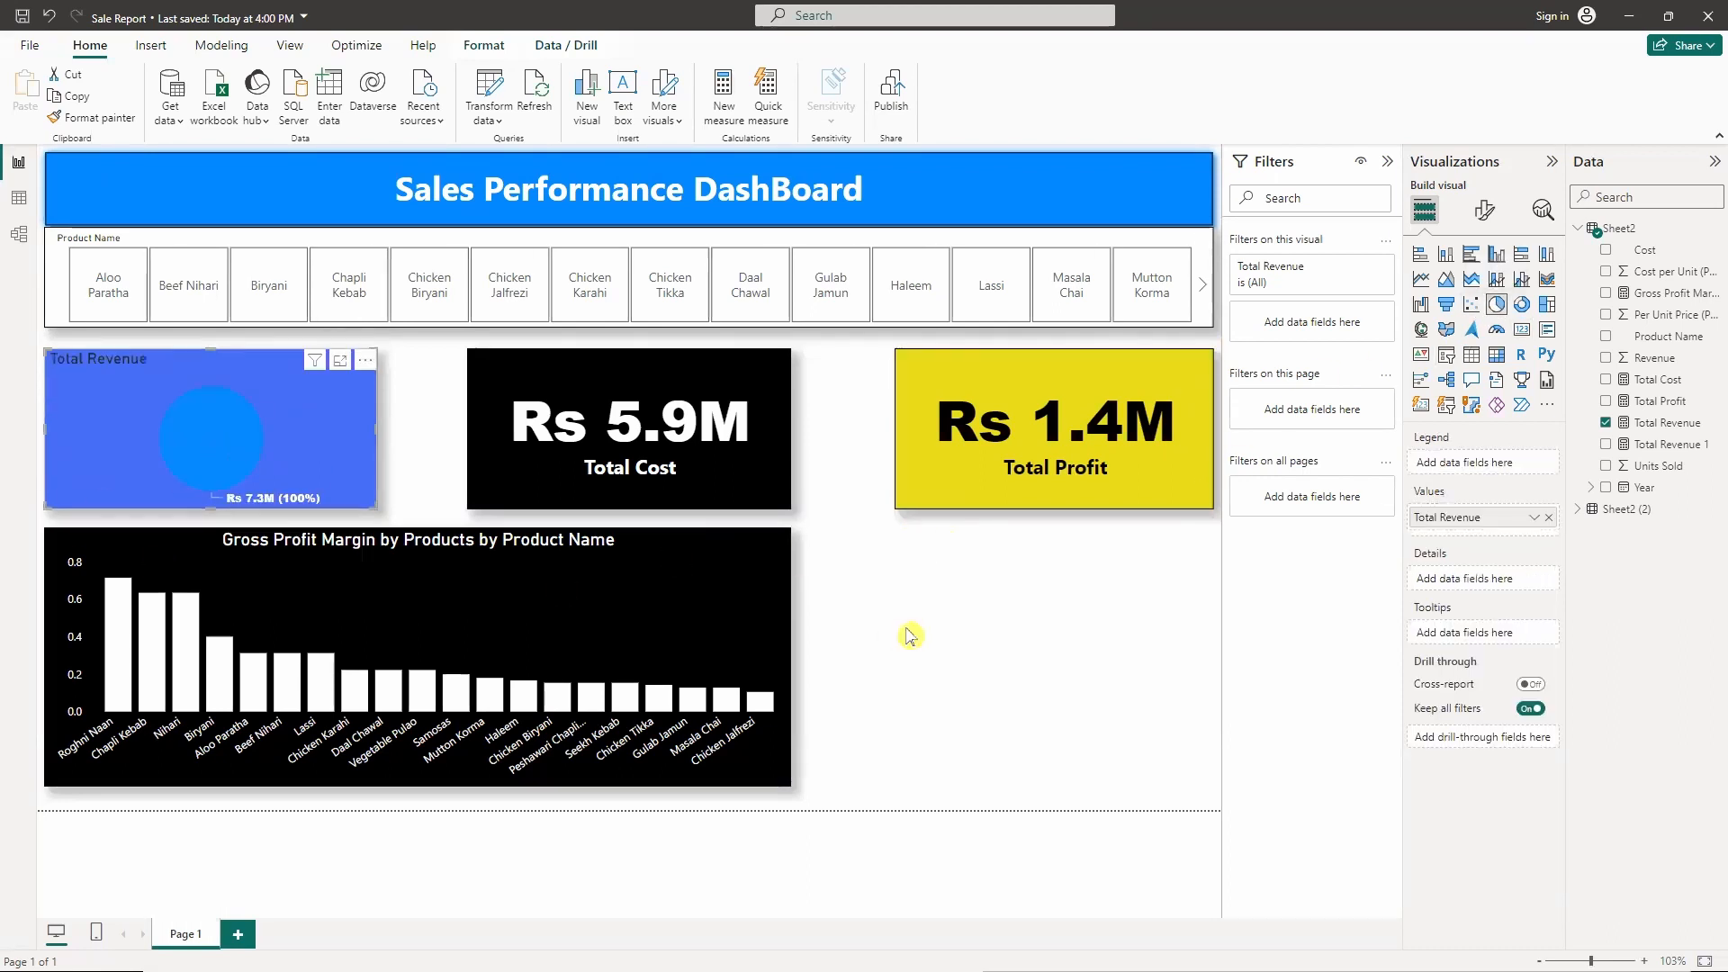
key("ctrl+z")
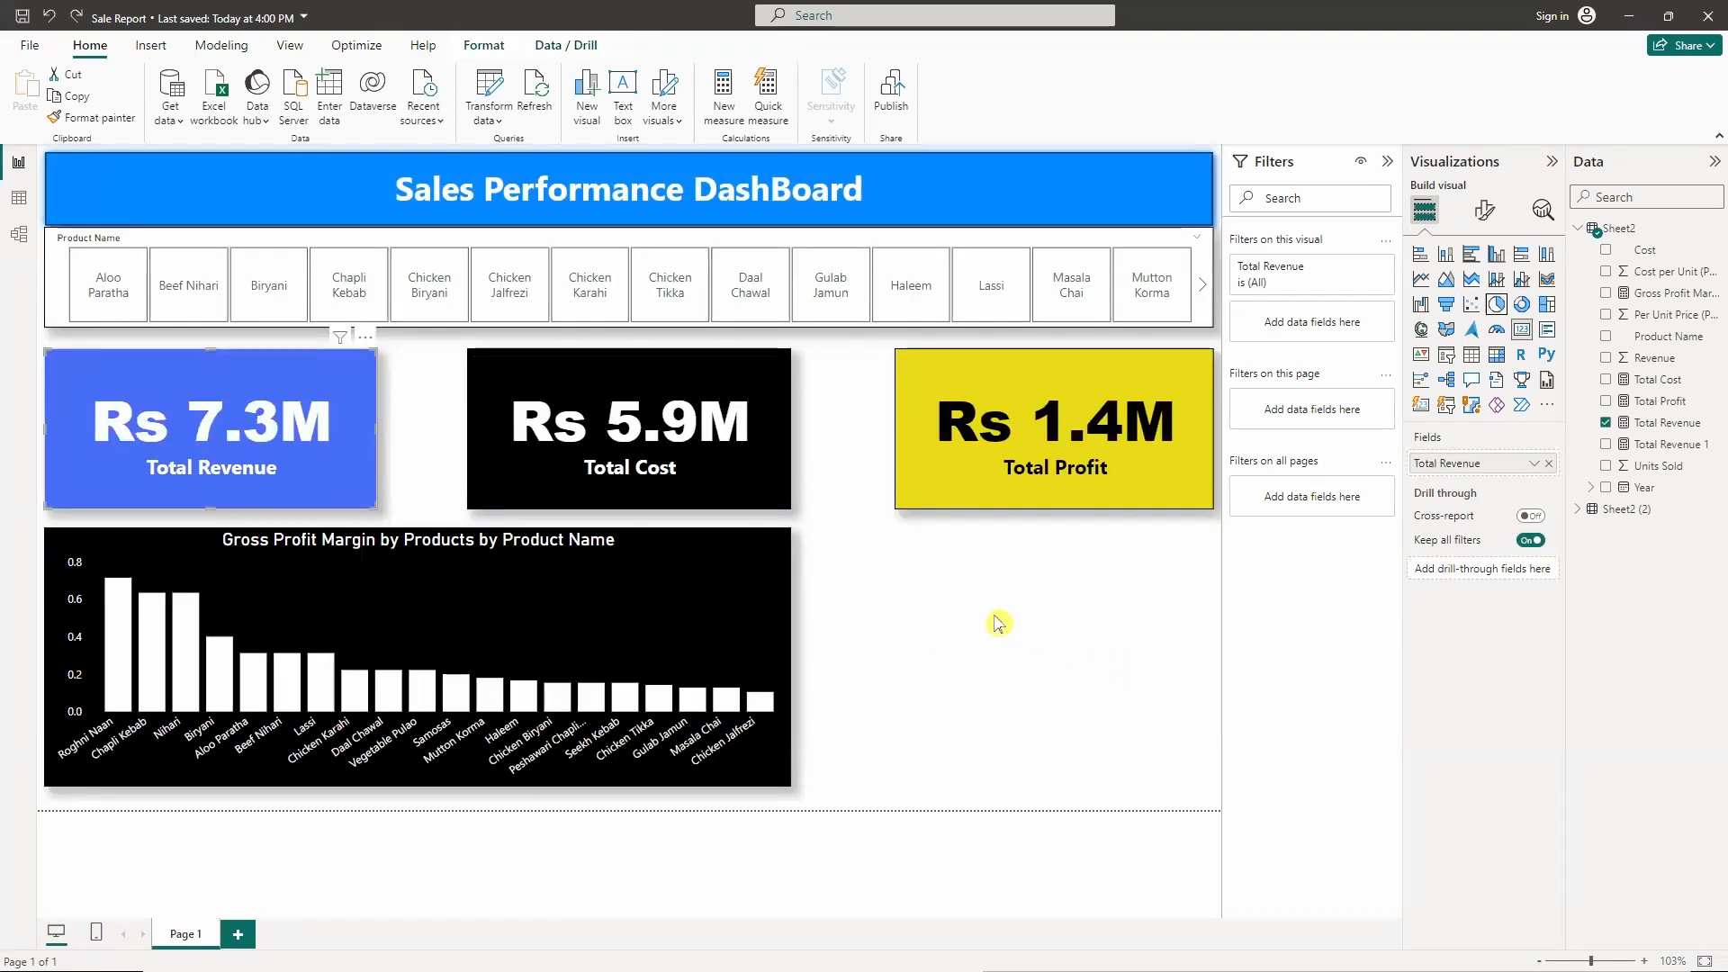
left_click(989, 625)
- Insert a pie chart below the Total Profit card showing Total Revenue, Total Cost and Total Profit
left_click(1497, 306)
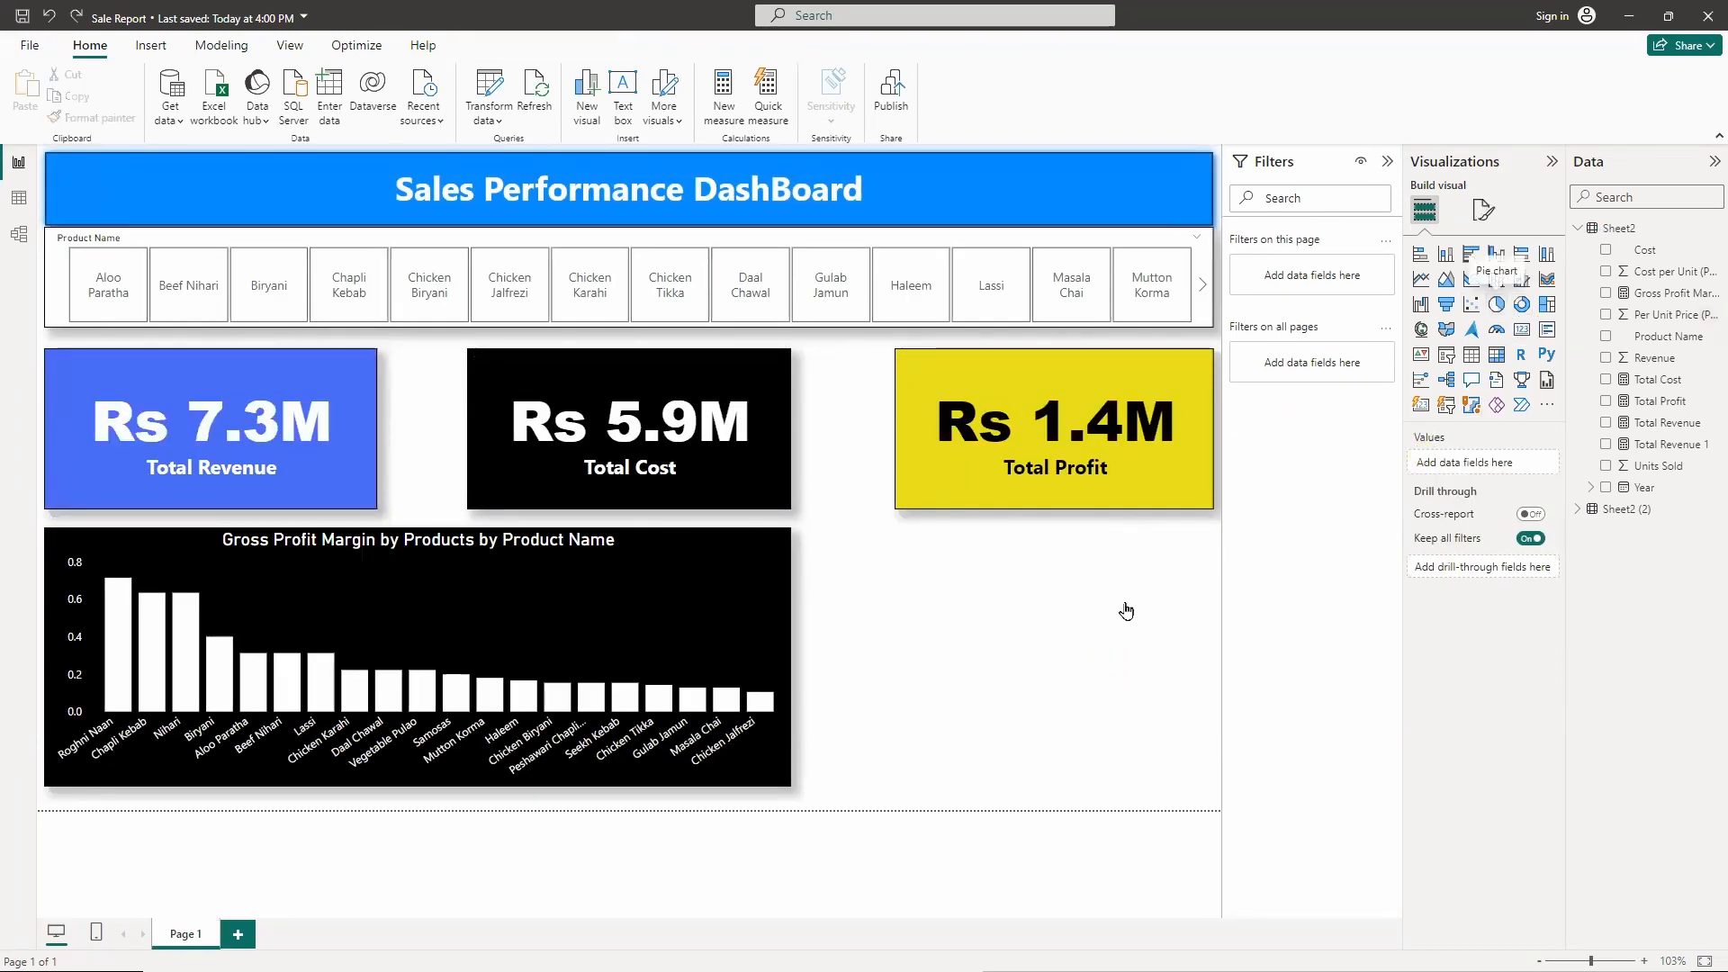
left_click_drag(993, 603, 989, 603)
left_click(850, 622)
left_click(1003, 579)
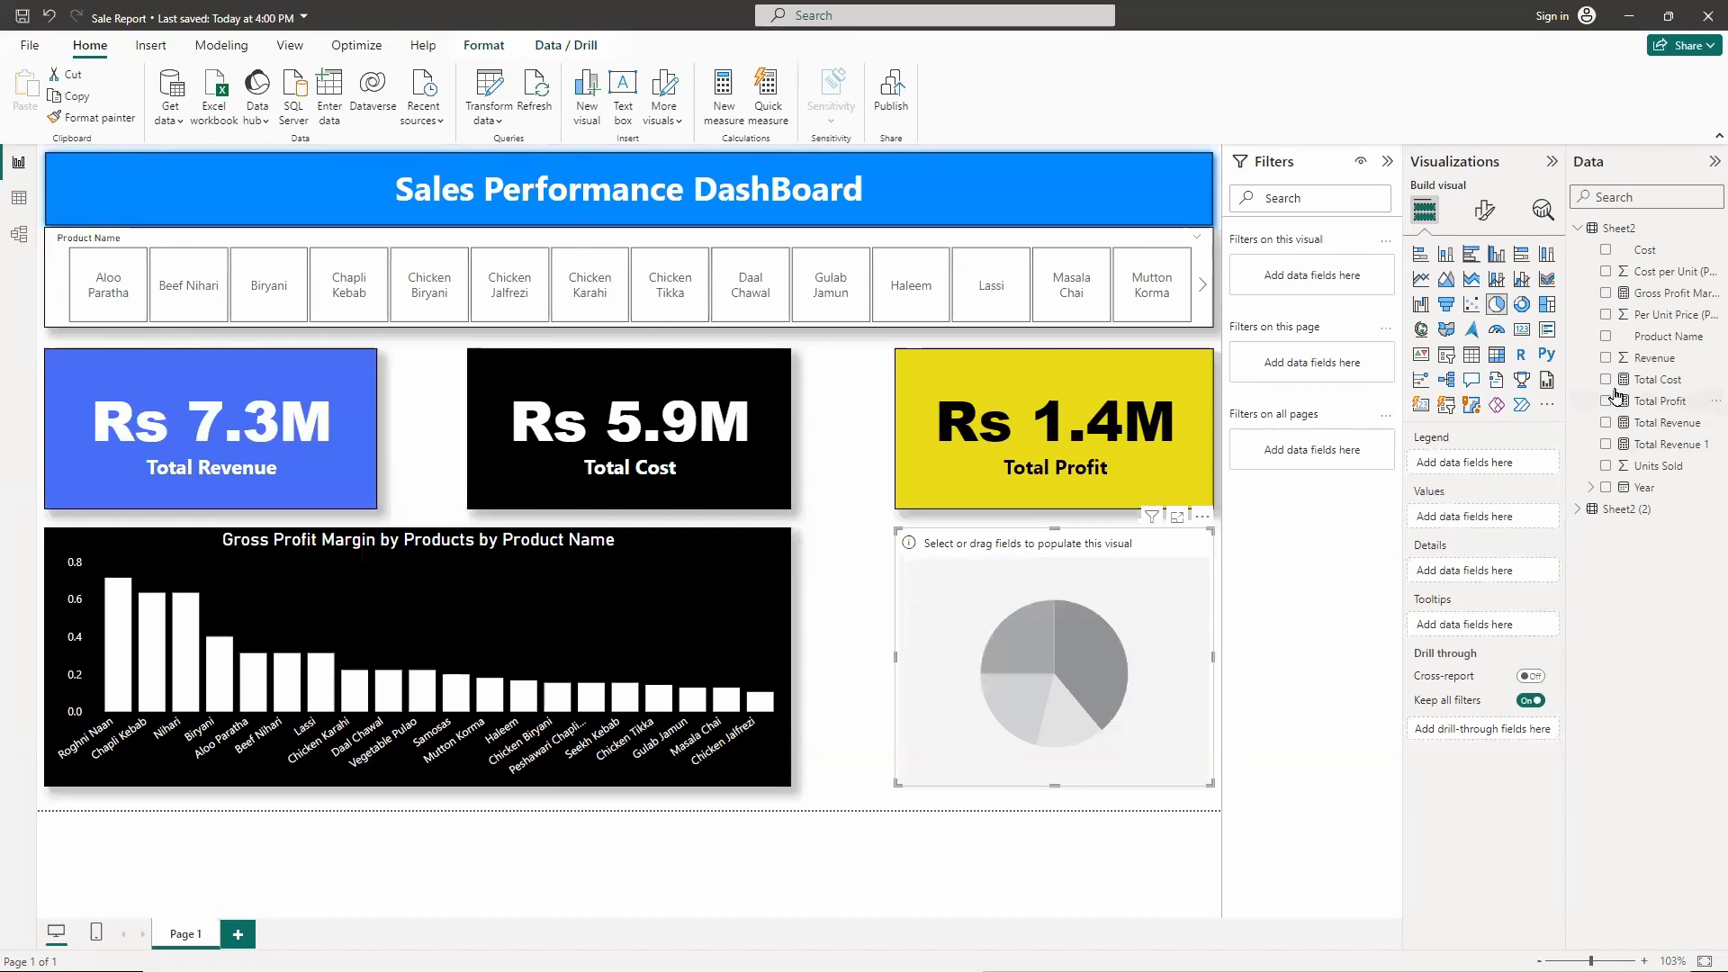
left_click(1606, 423)
left_click(1607, 380)
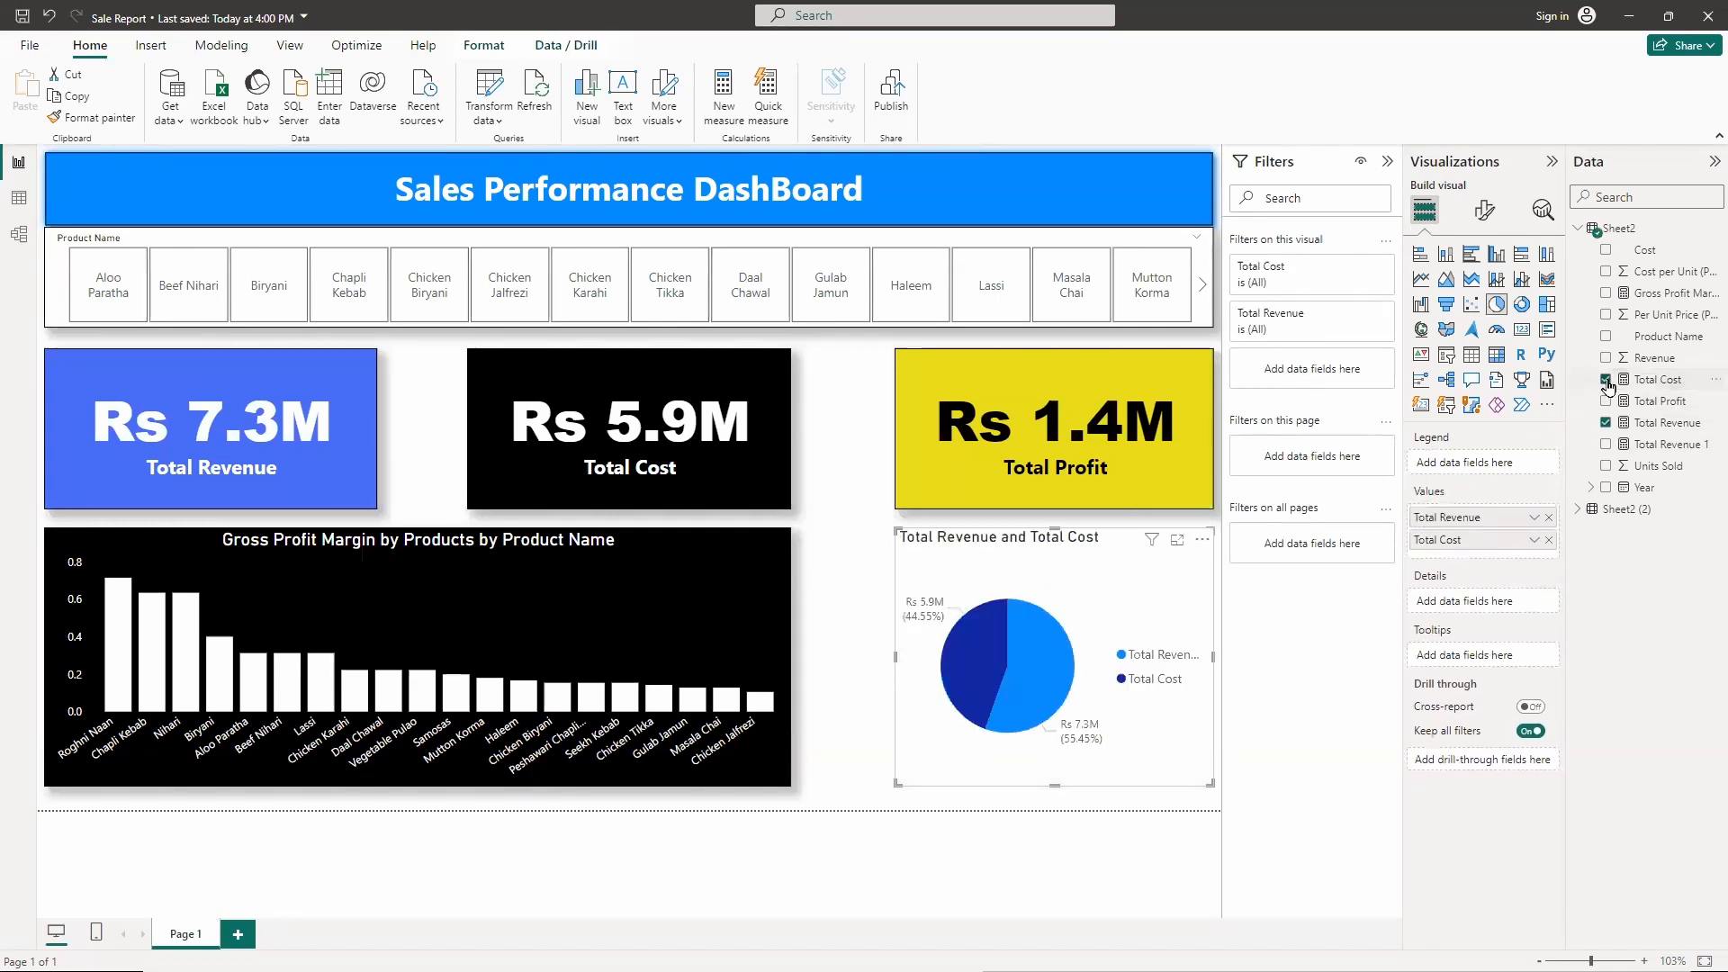
left_click(1607, 401)
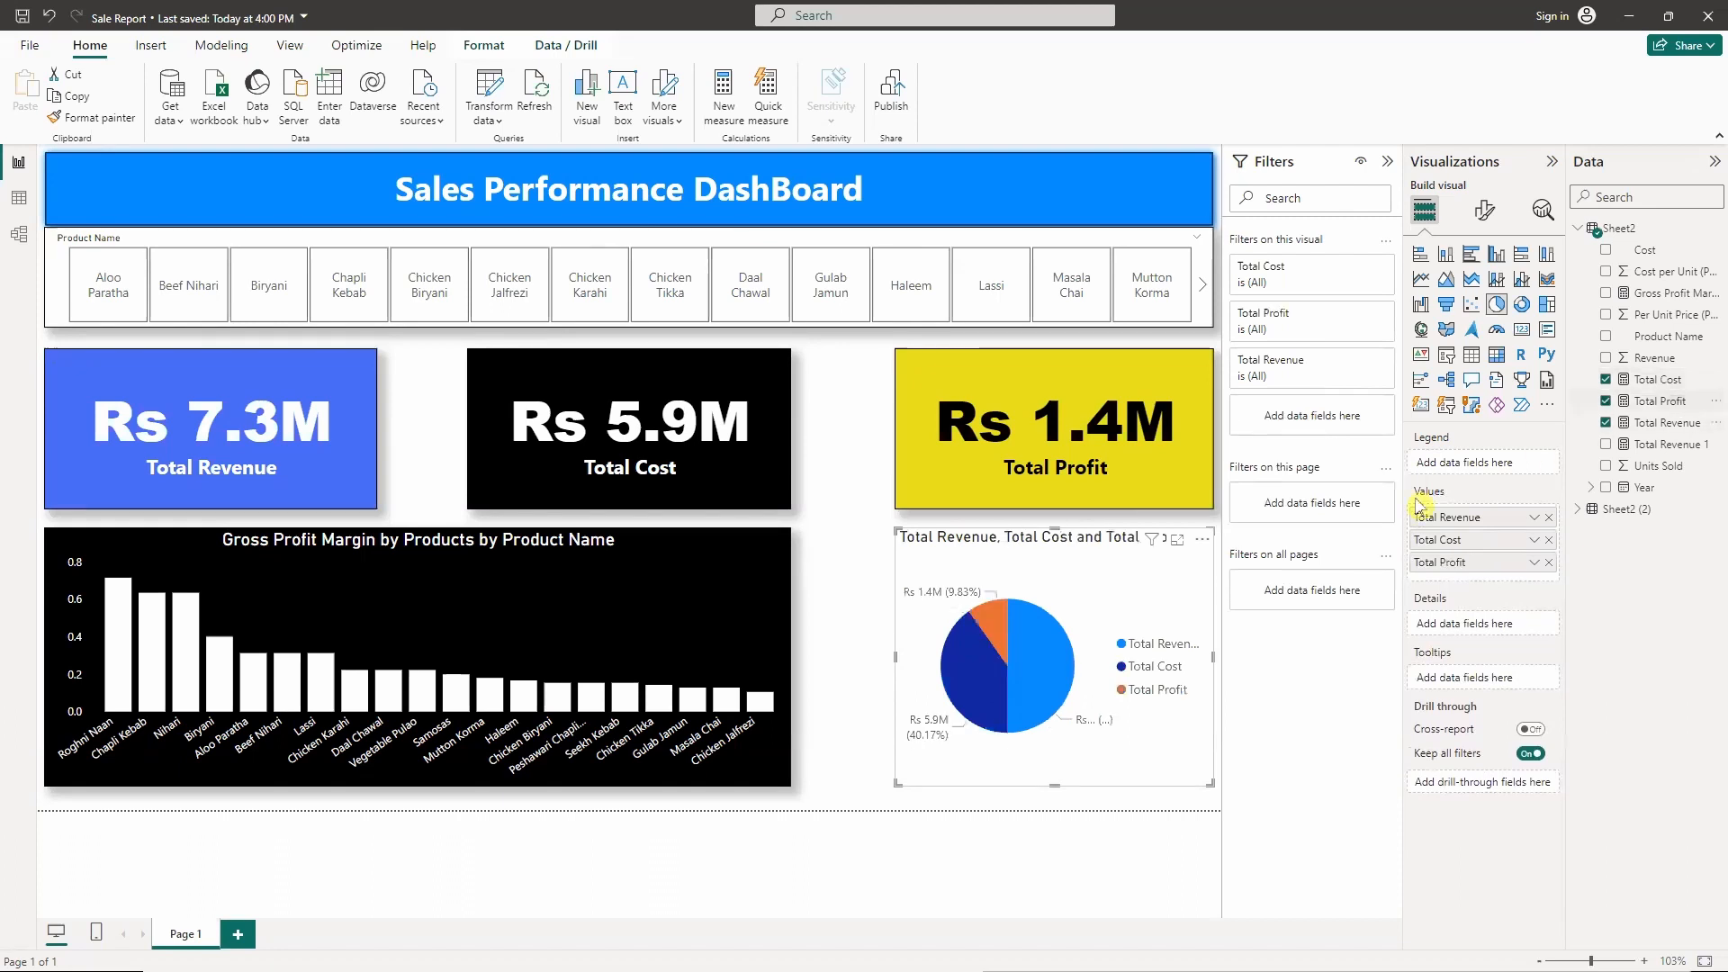
left_click(862, 603)
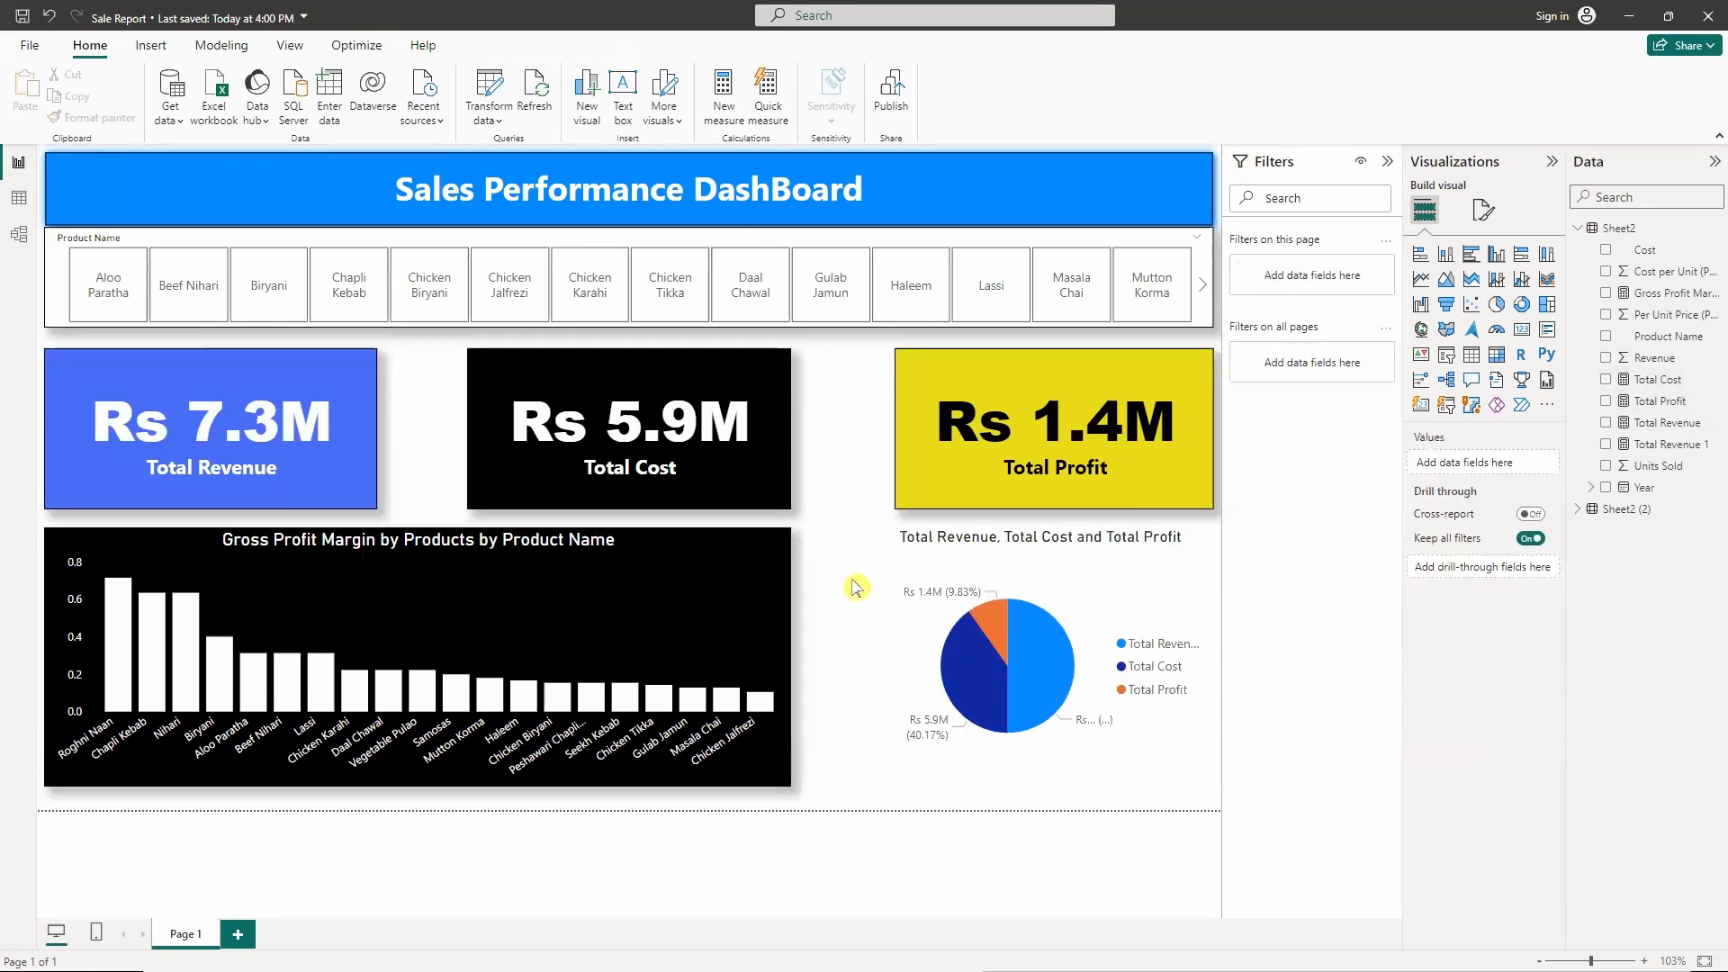
- Delete the pie chart below the Total Profit card
left_click(931, 564)
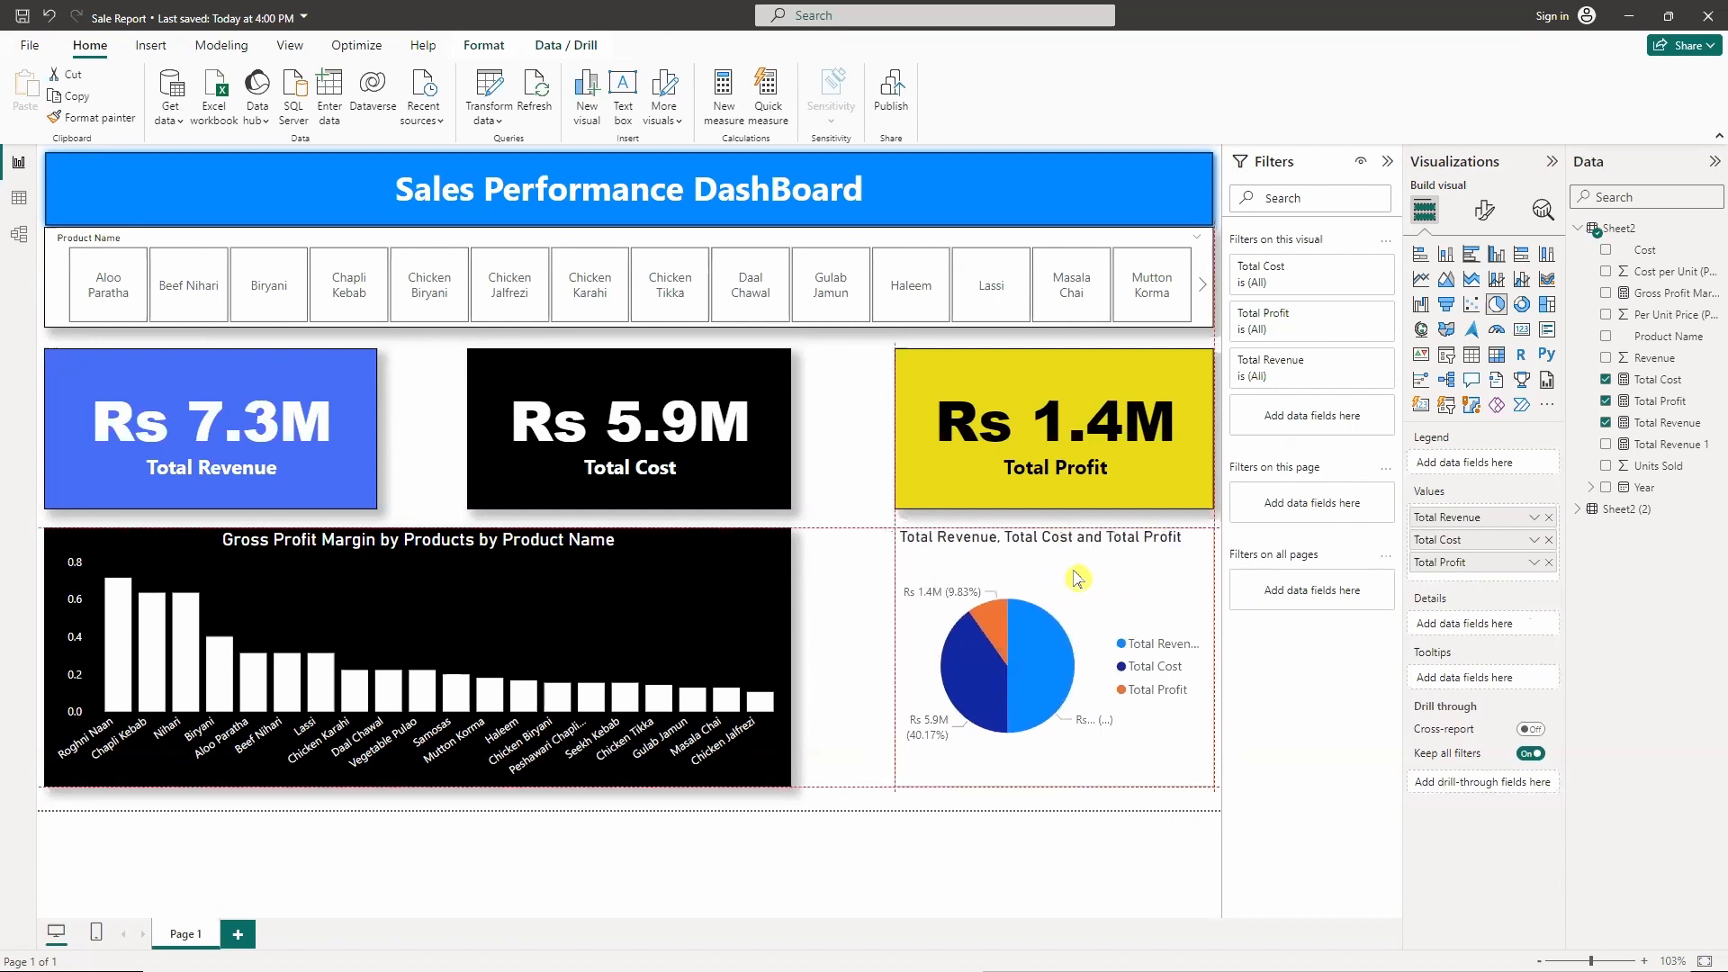
right_click(959, 567)
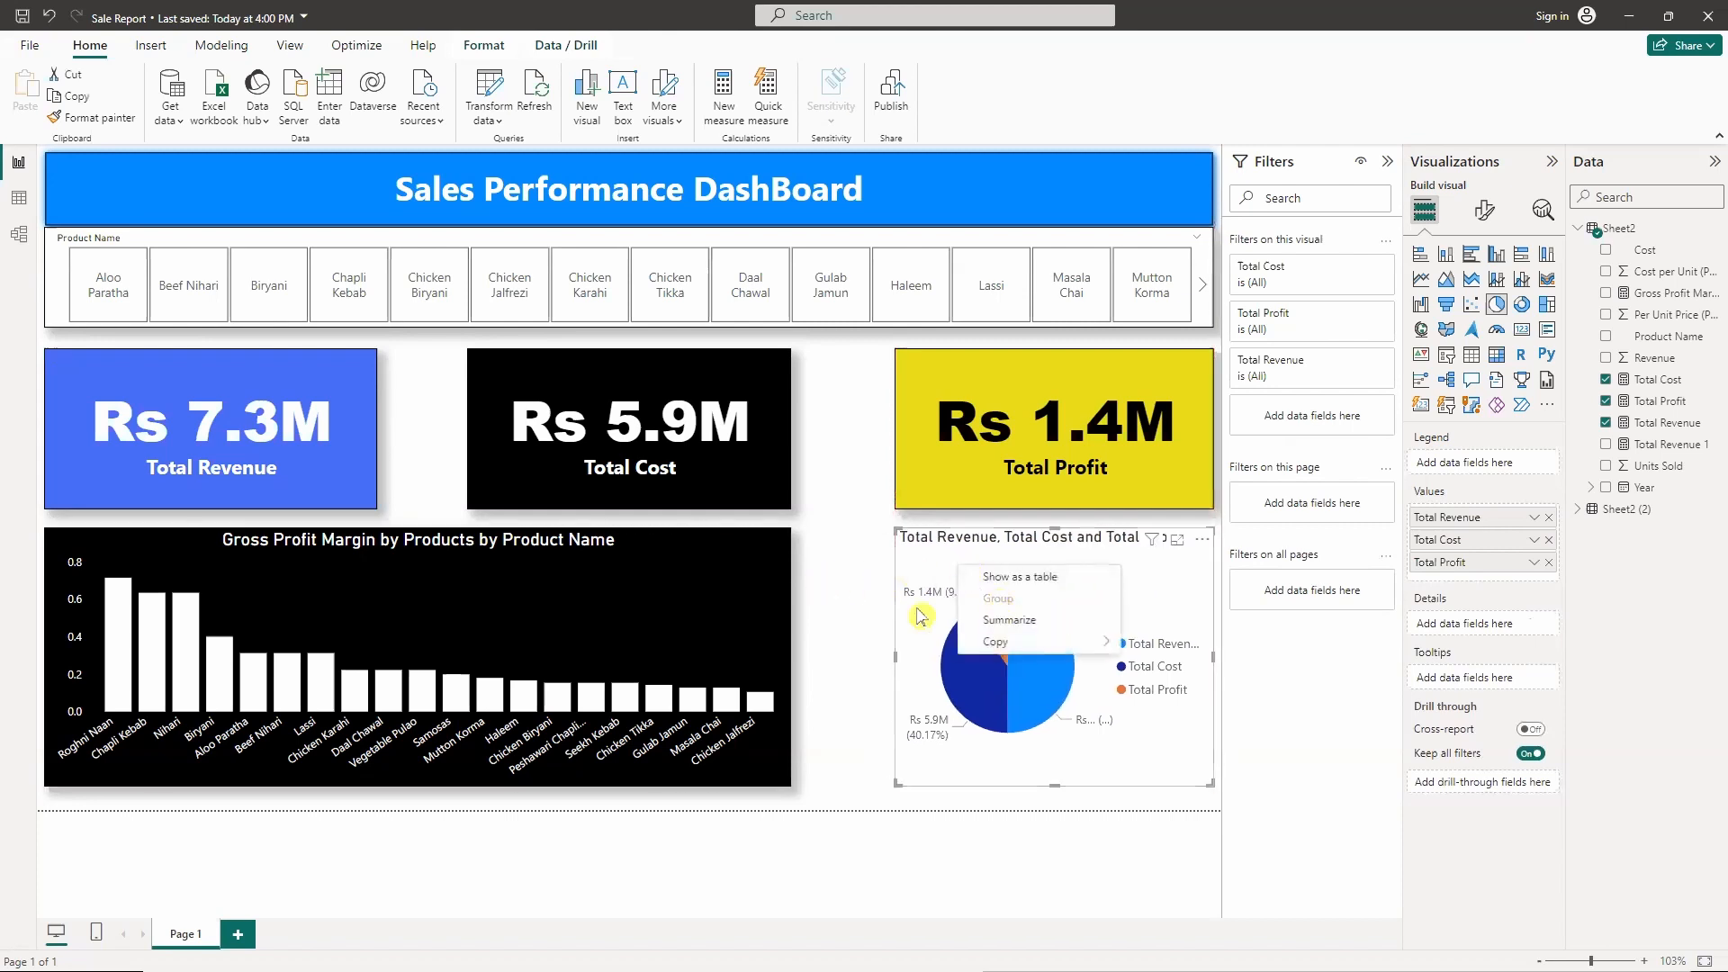
left_click(990, 577)
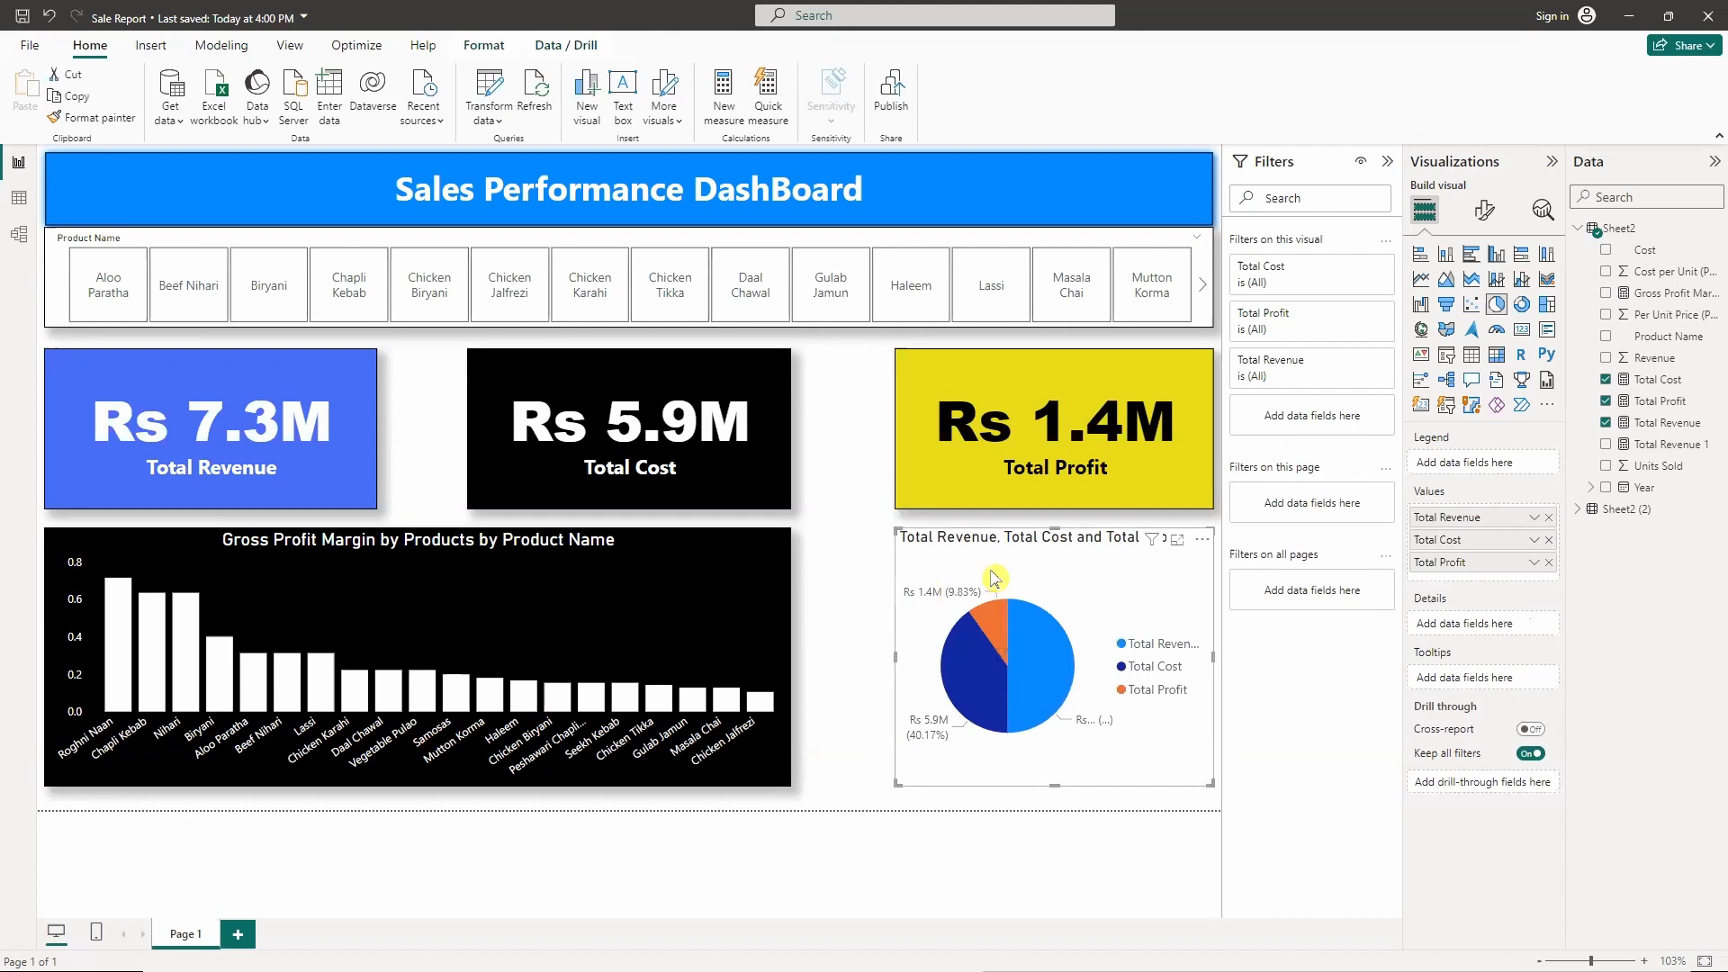
key("Delete")
- Duplicate the gross profit margin chart and fit the copy below the Total Profit card at about the card's width
left_click(738, 579)
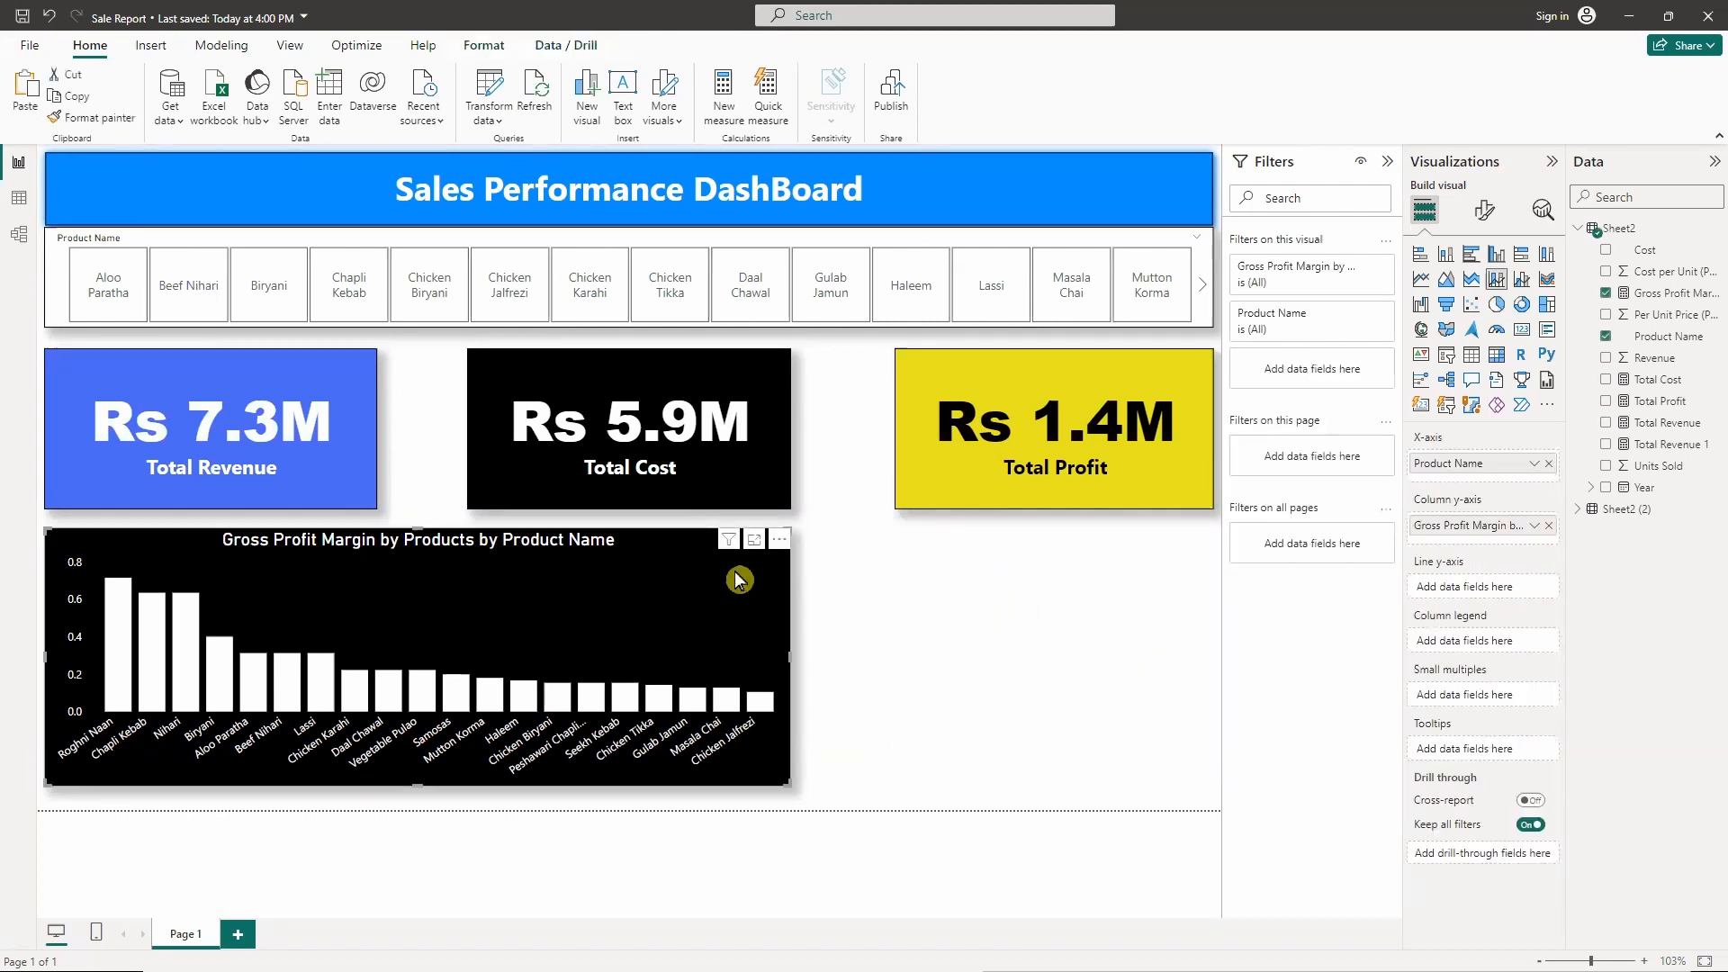
left_click(975, 613)
key("ctrl+v")
left_click_drag(661, 610, 1083, 603)
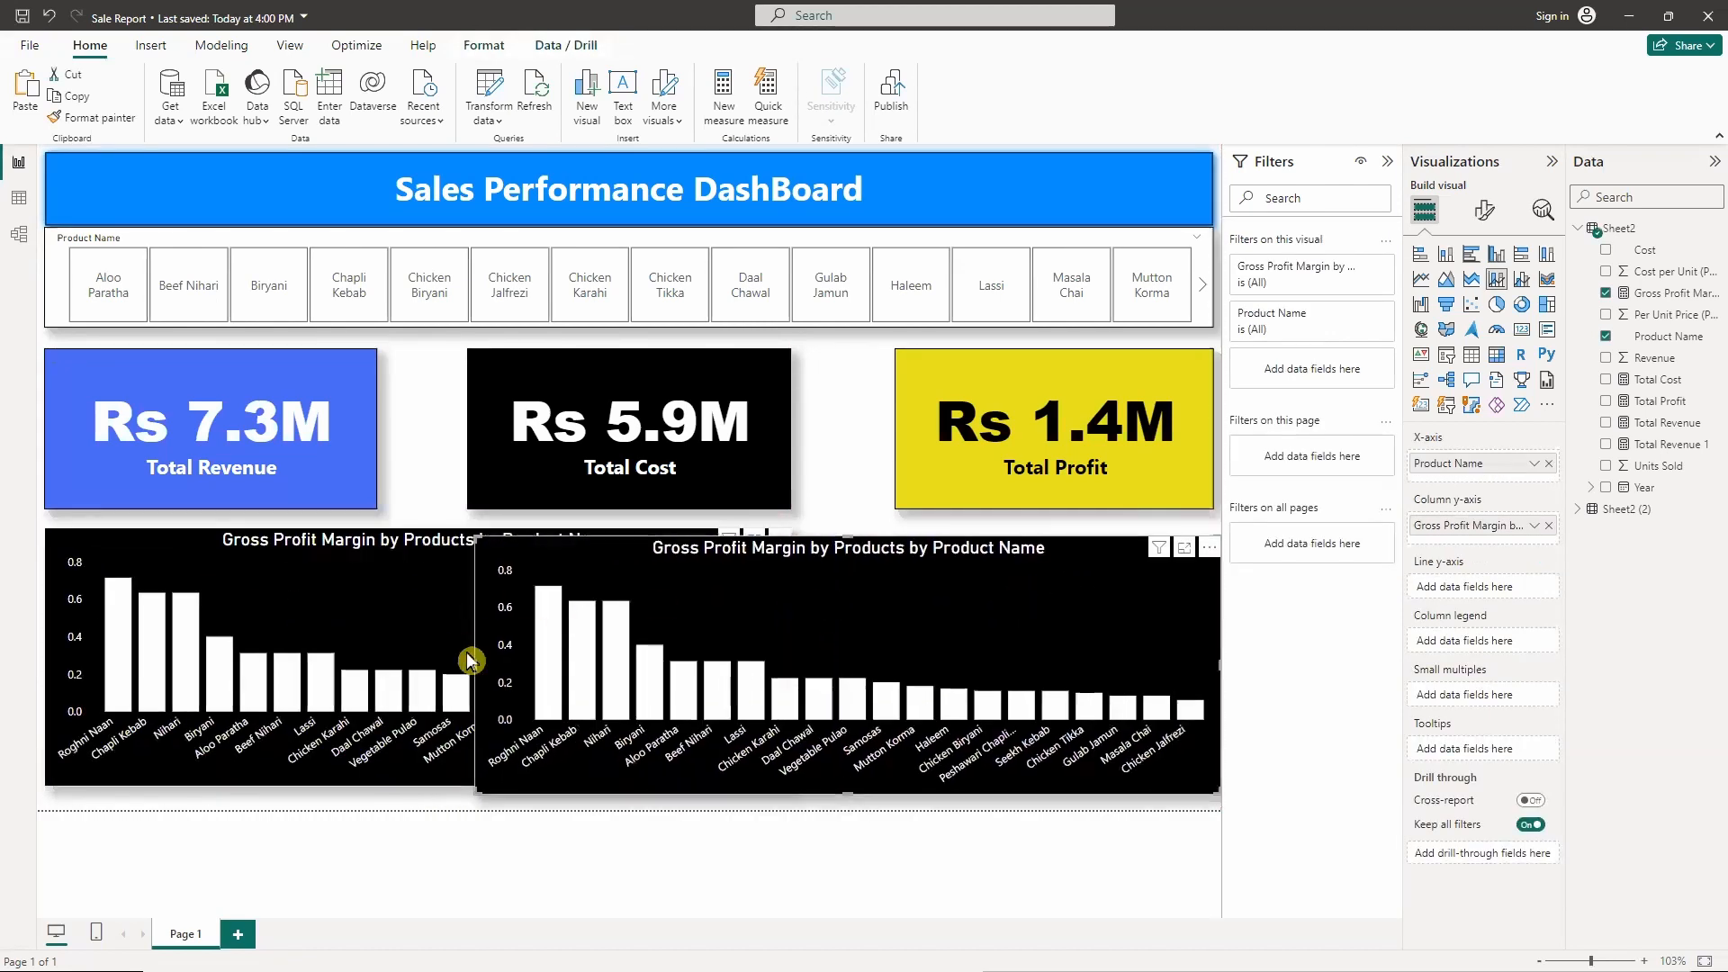
left_click_drag(470, 661, 902, 672)
left_click_drag(1054, 630, 1049, 627)
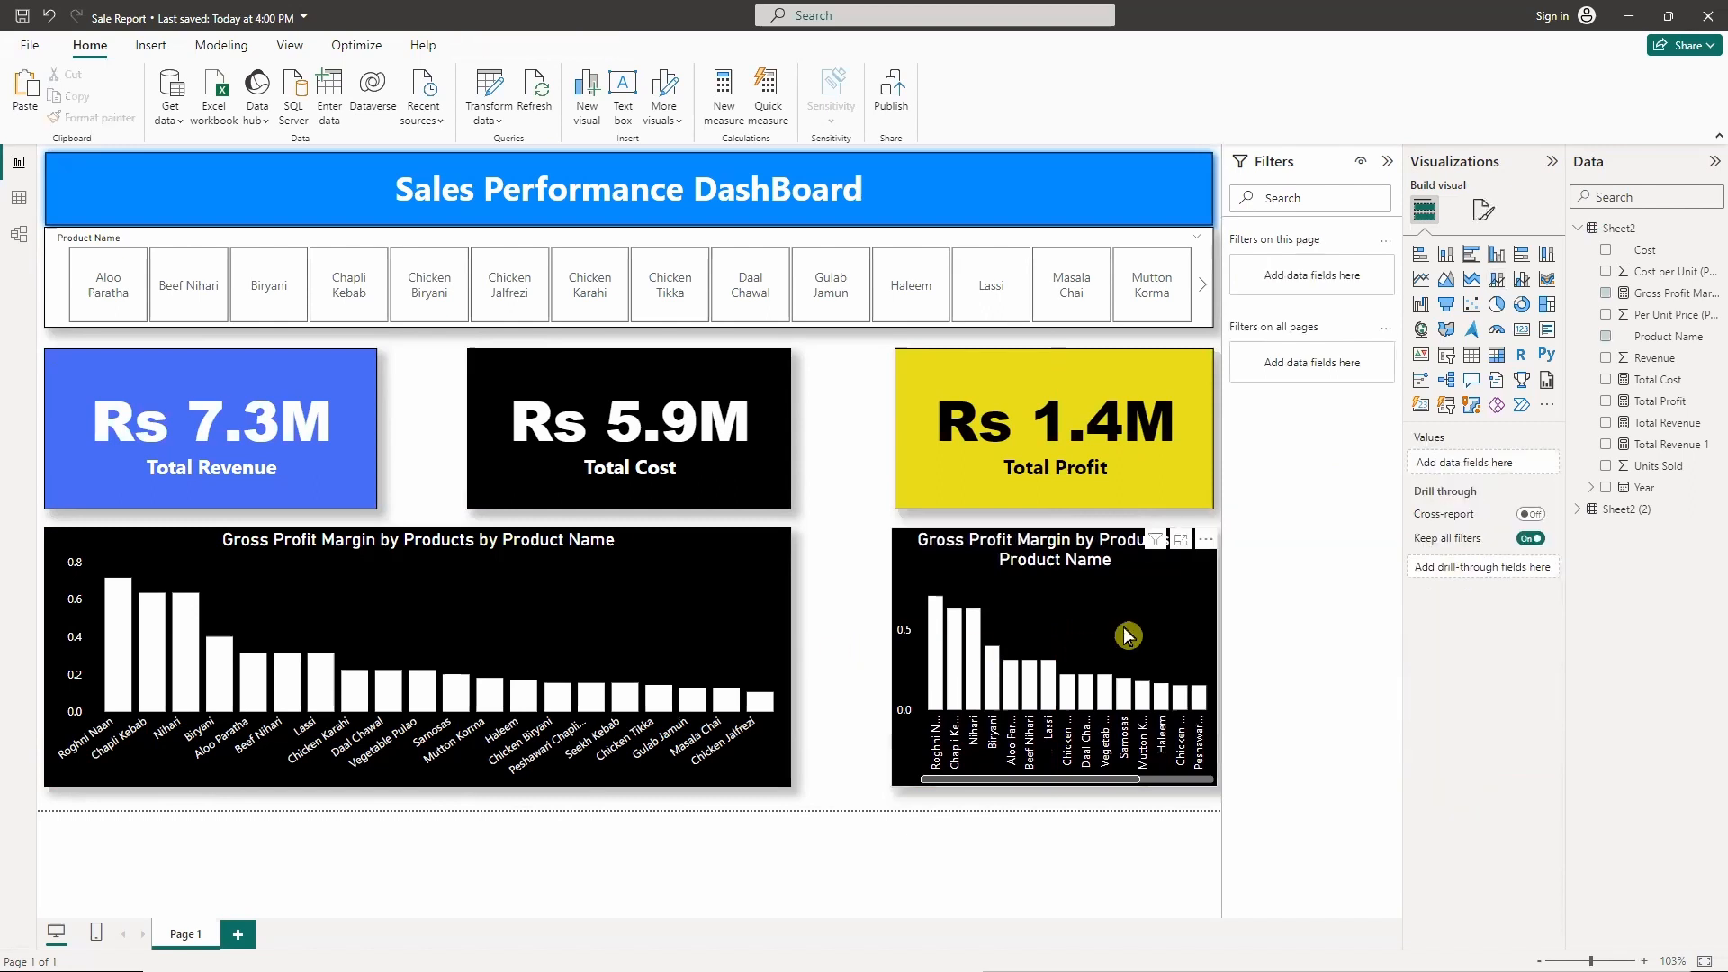
- Convert the duplicated chart to a pie chart and remove its gross profit margin and Product Name fields
left_click(1498, 306)
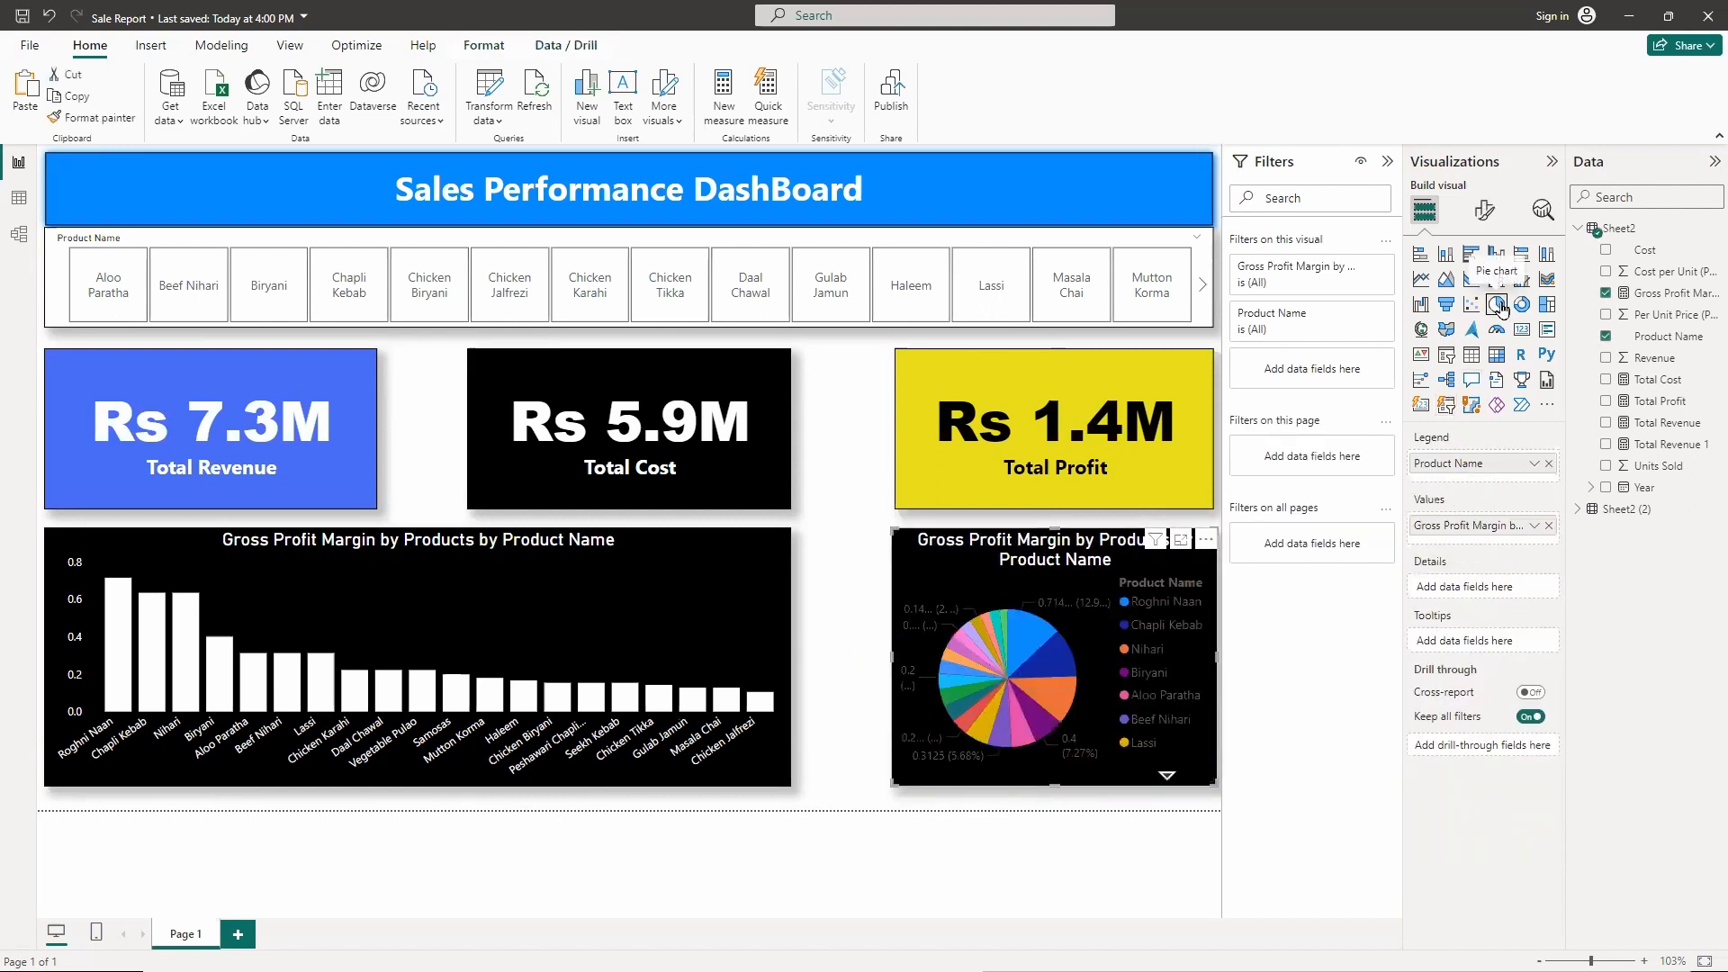
left_click(1608, 293)
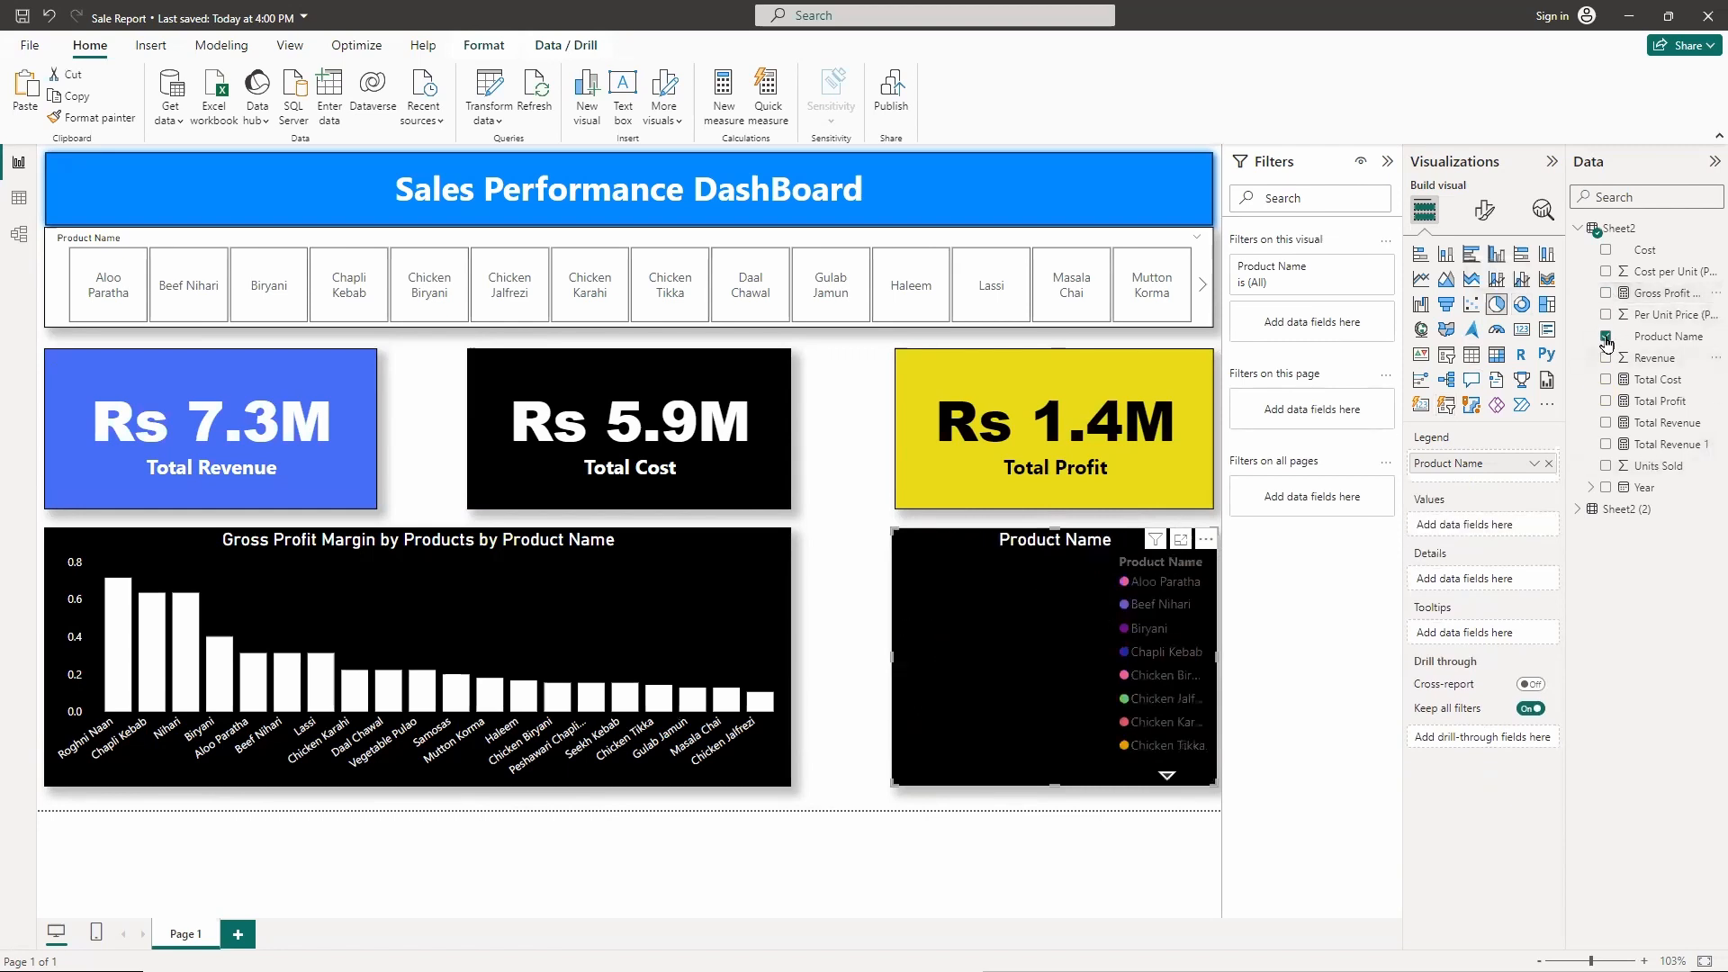
left_click(1607, 338)
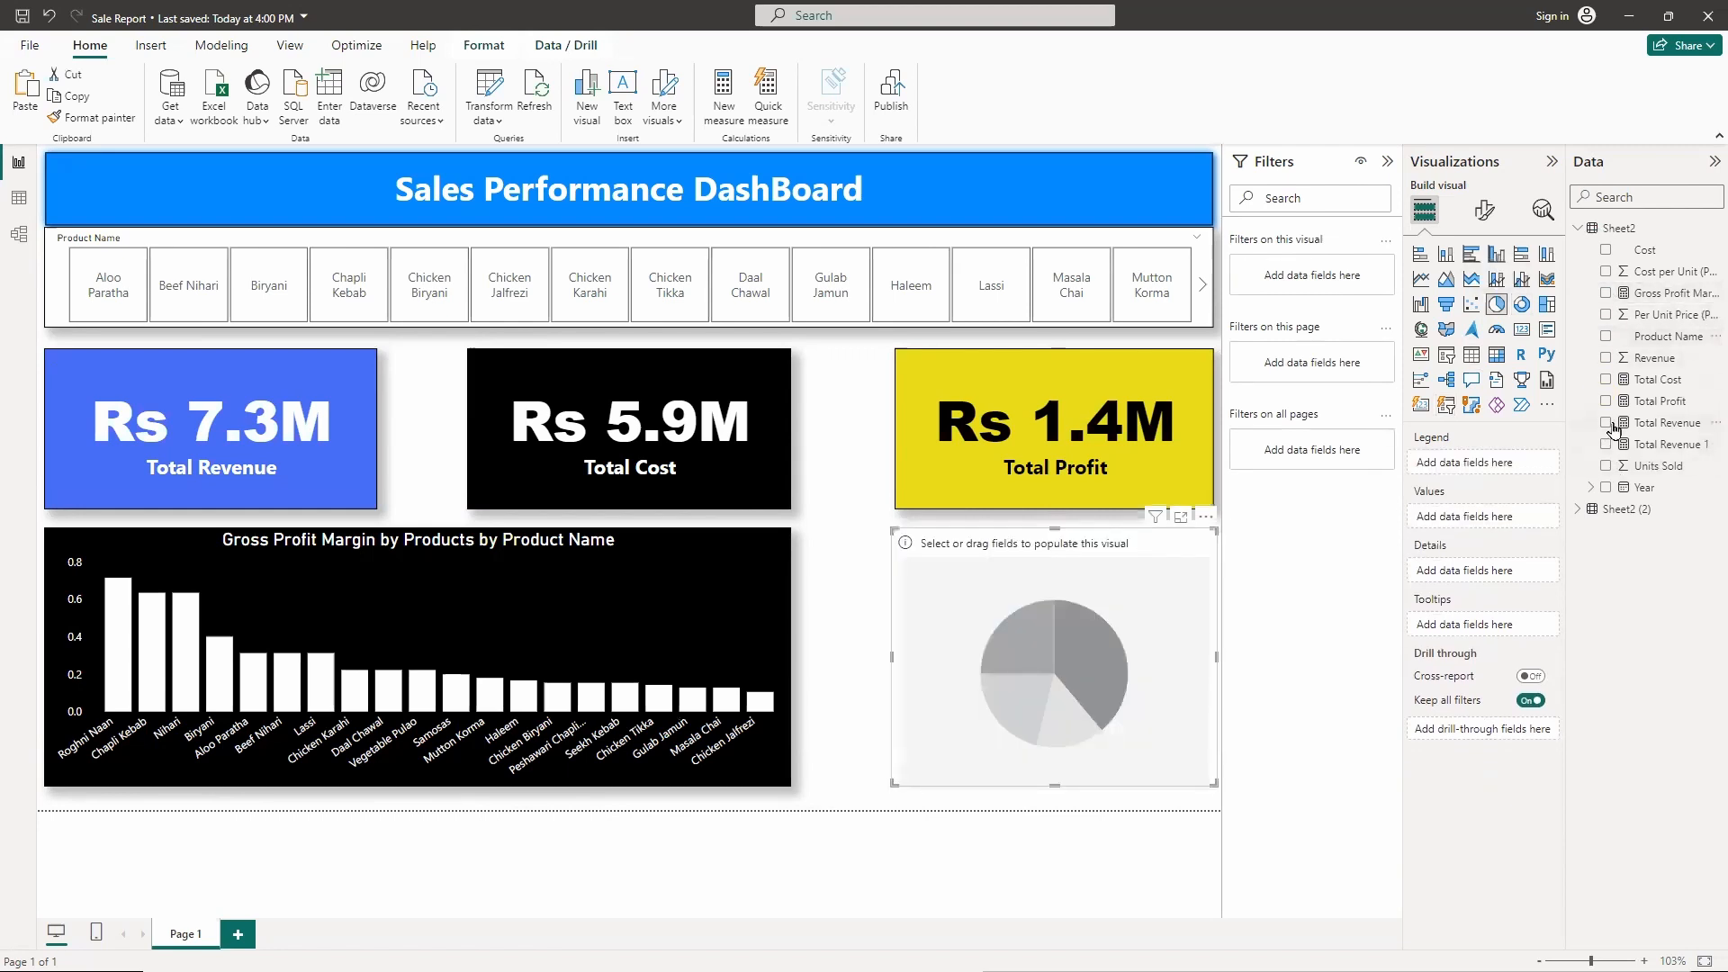
- Add Total Revenue, Total Cost and Total Profit as the pie chart's values
left_click(1608, 423)
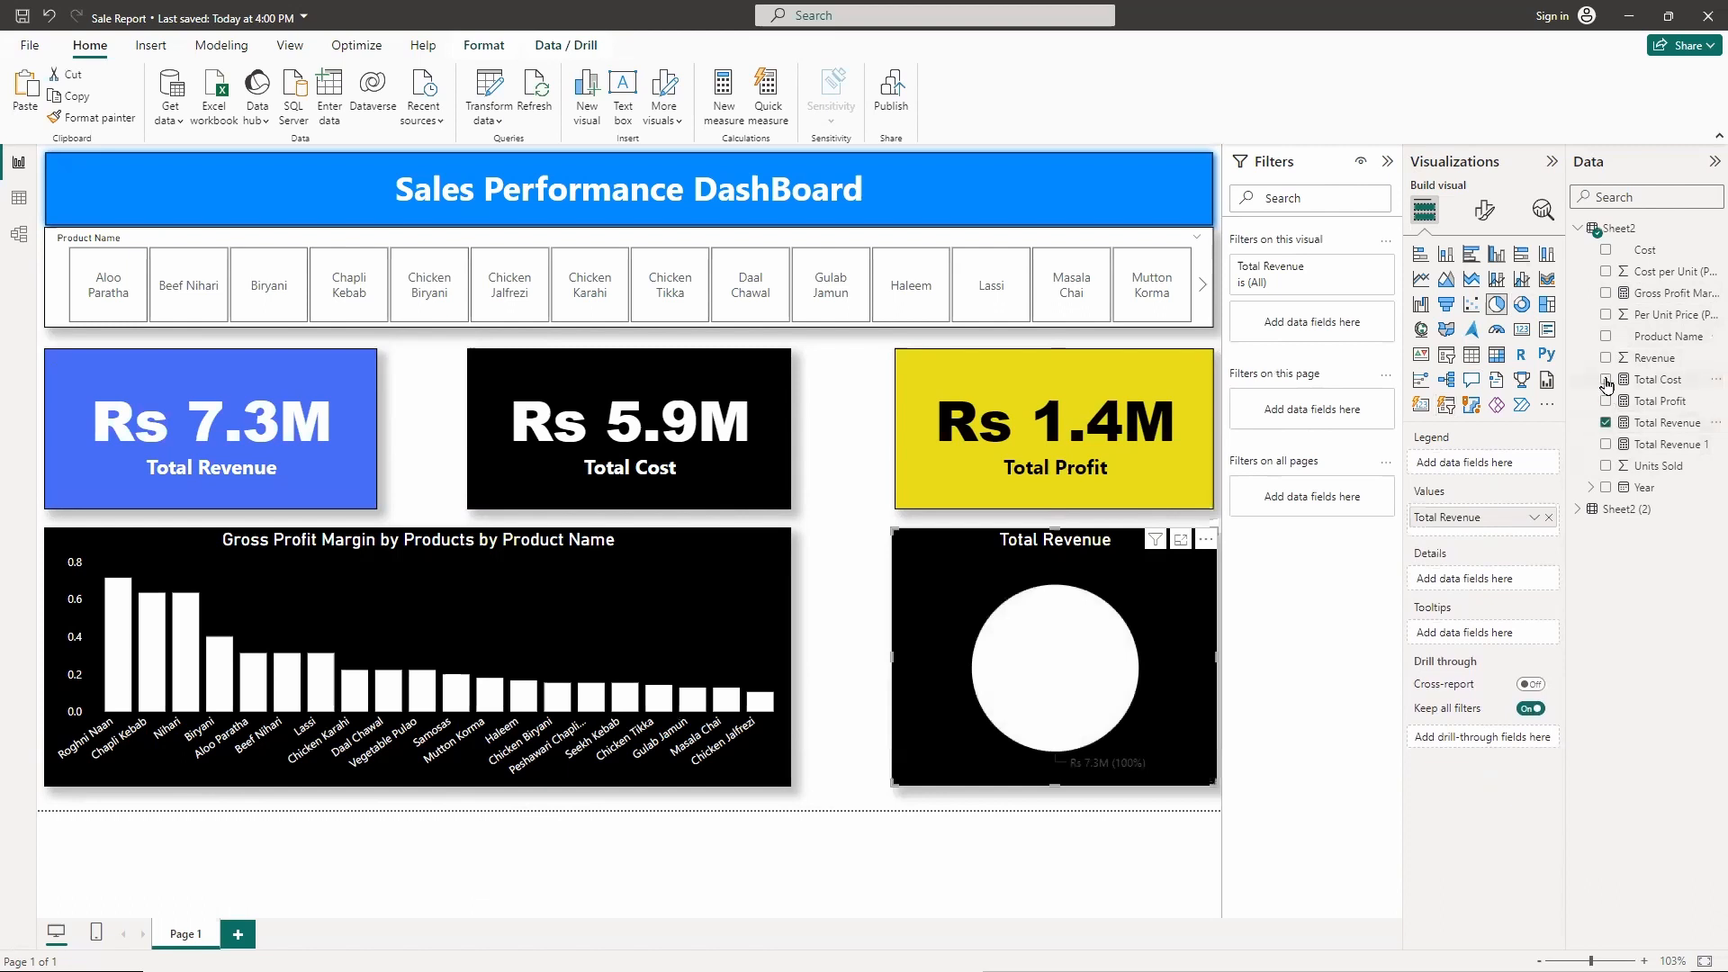
left_click(1608, 380)
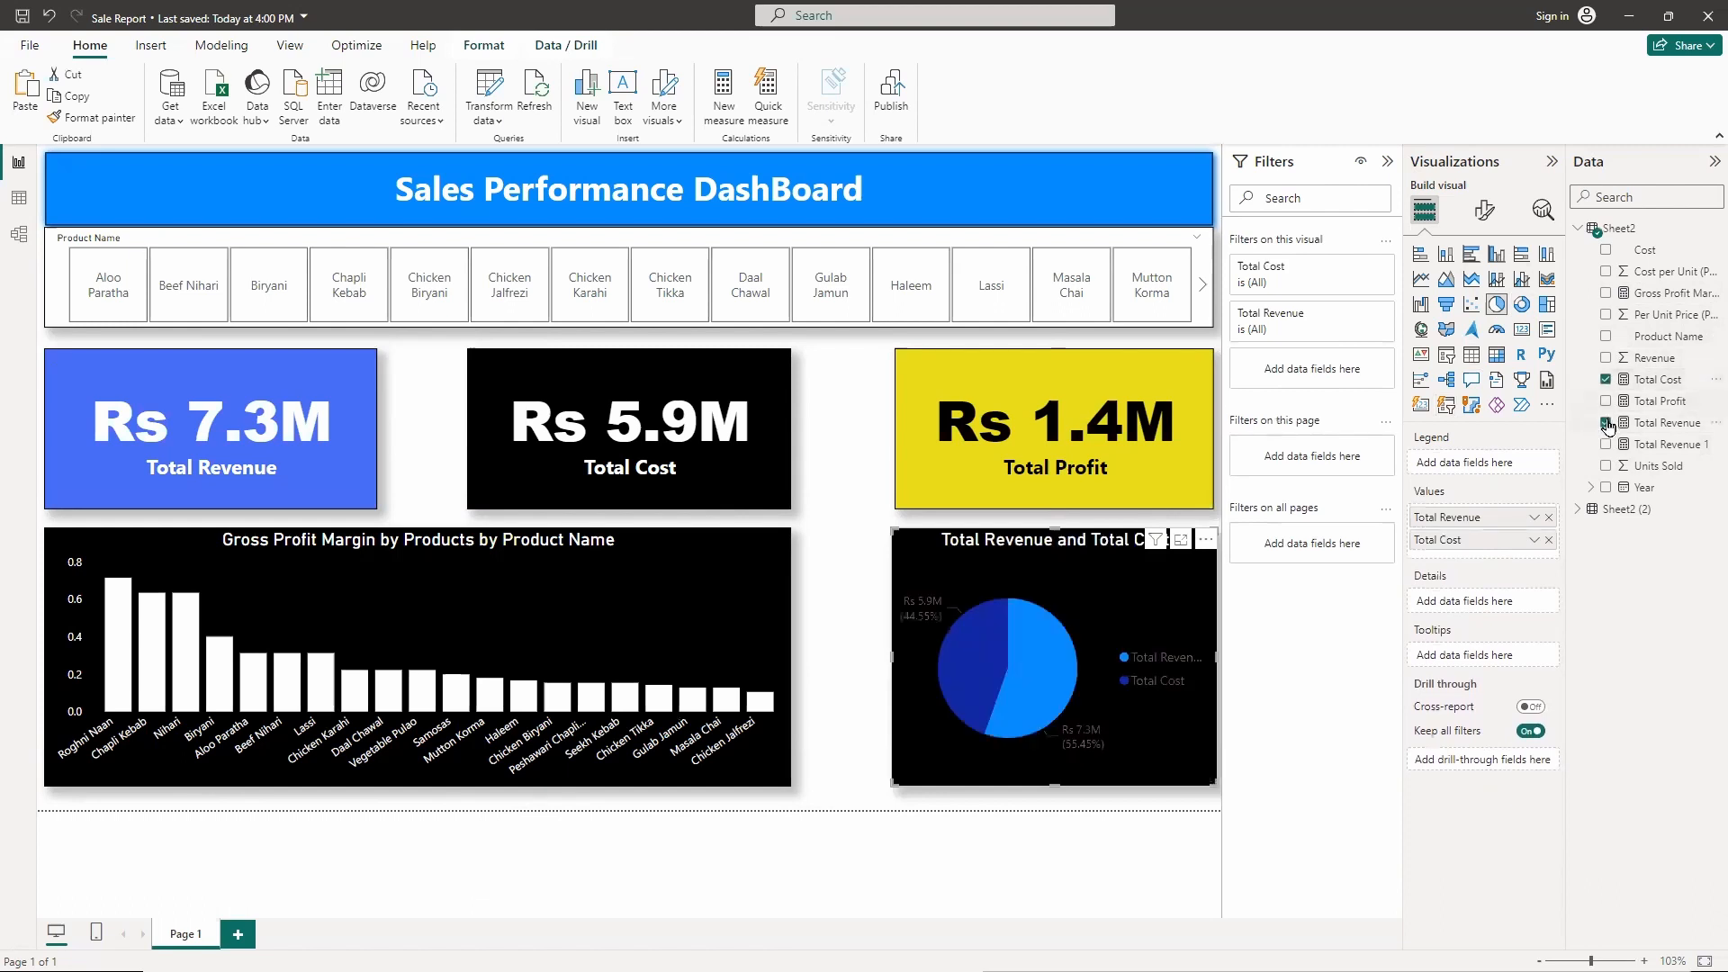
left_click(1608, 402)
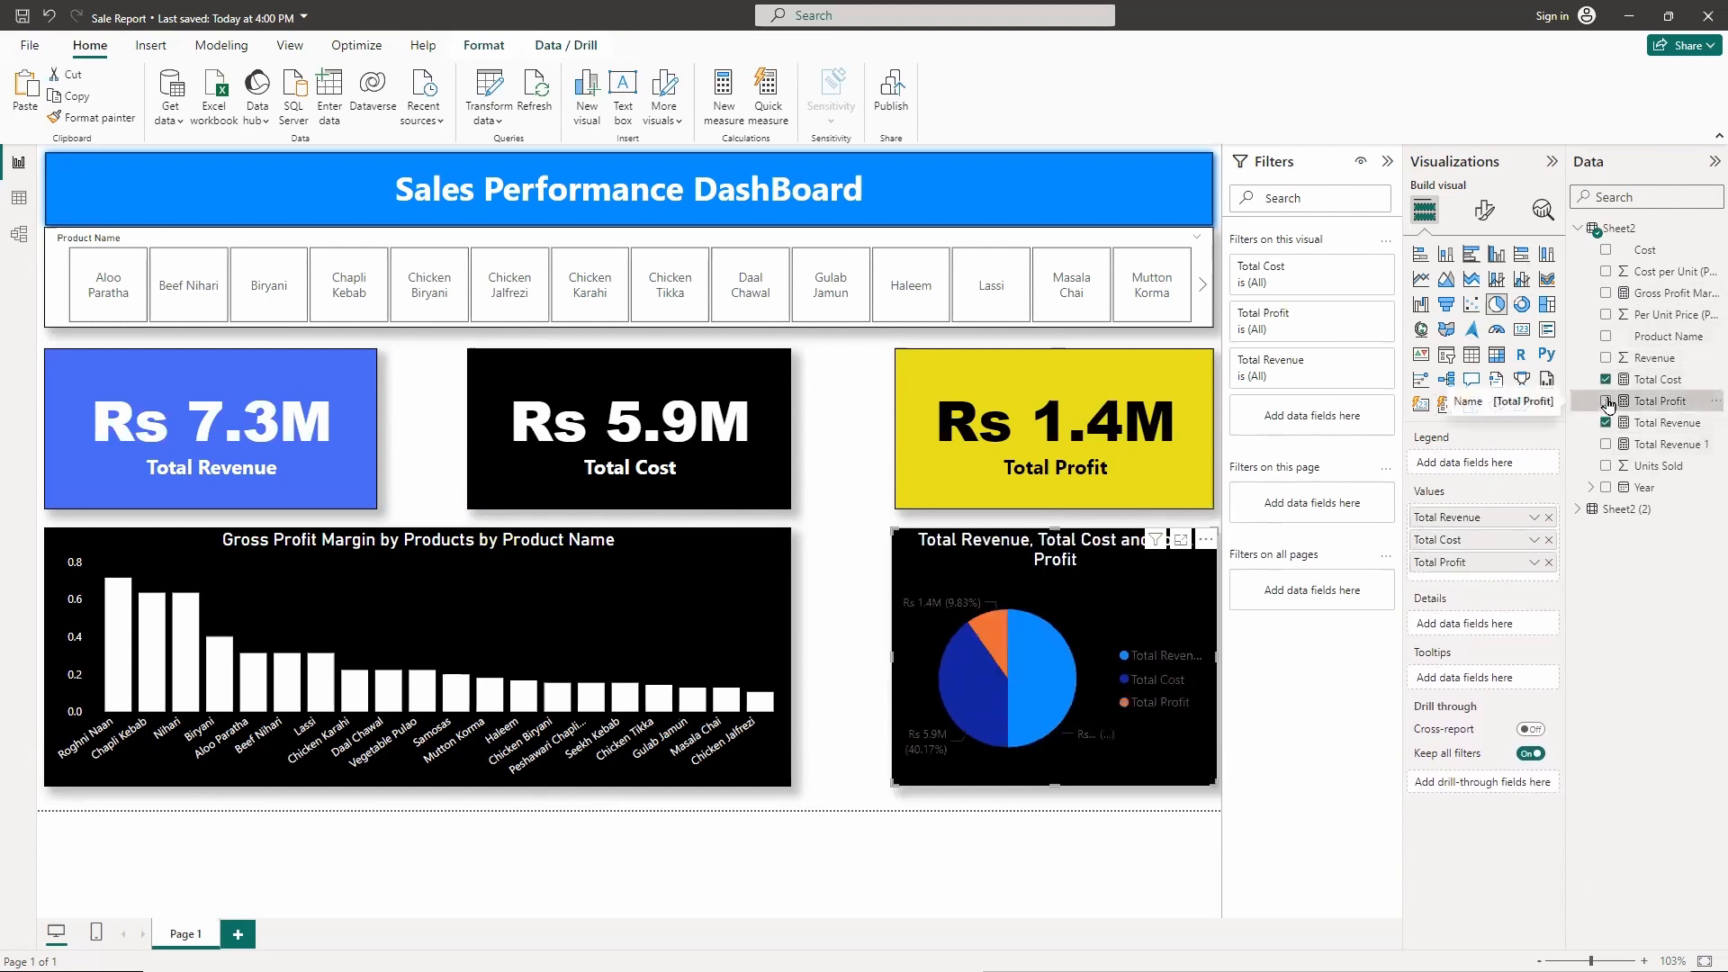
left_click(824, 645)
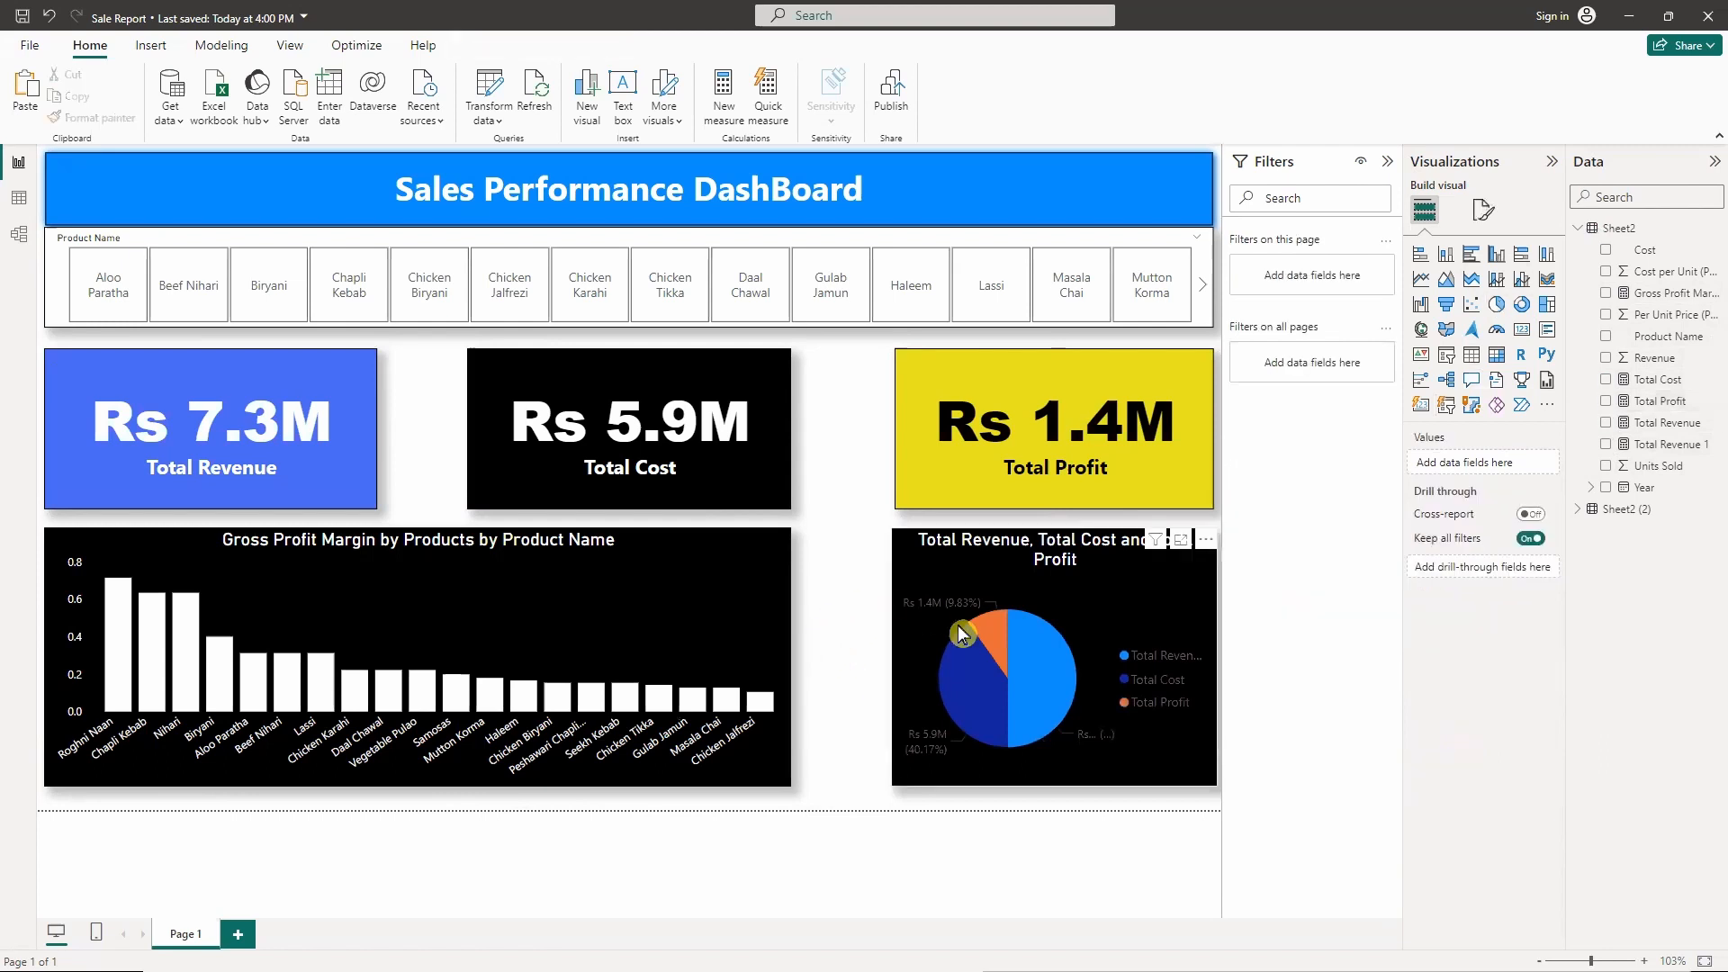
- Set the background colour of the pie chart below the Total Profit card to the custom hex value #D9B300
left_click(1119, 591)
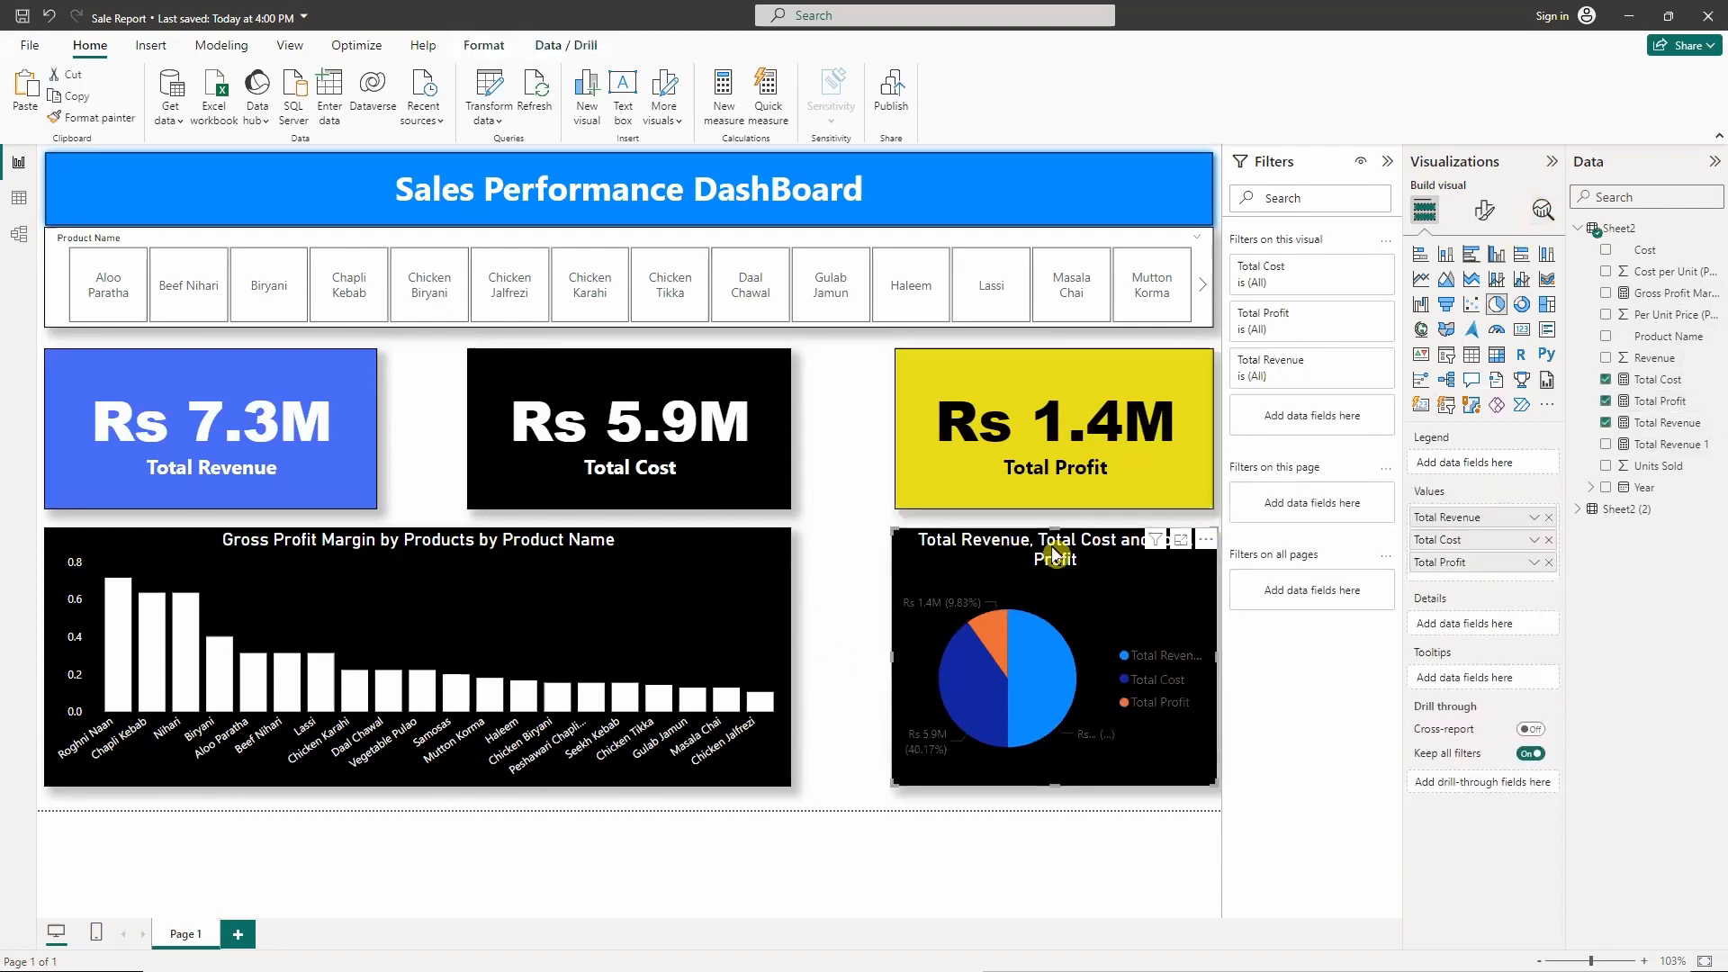
left_click(1485, 209)
left_click(1498, 304)
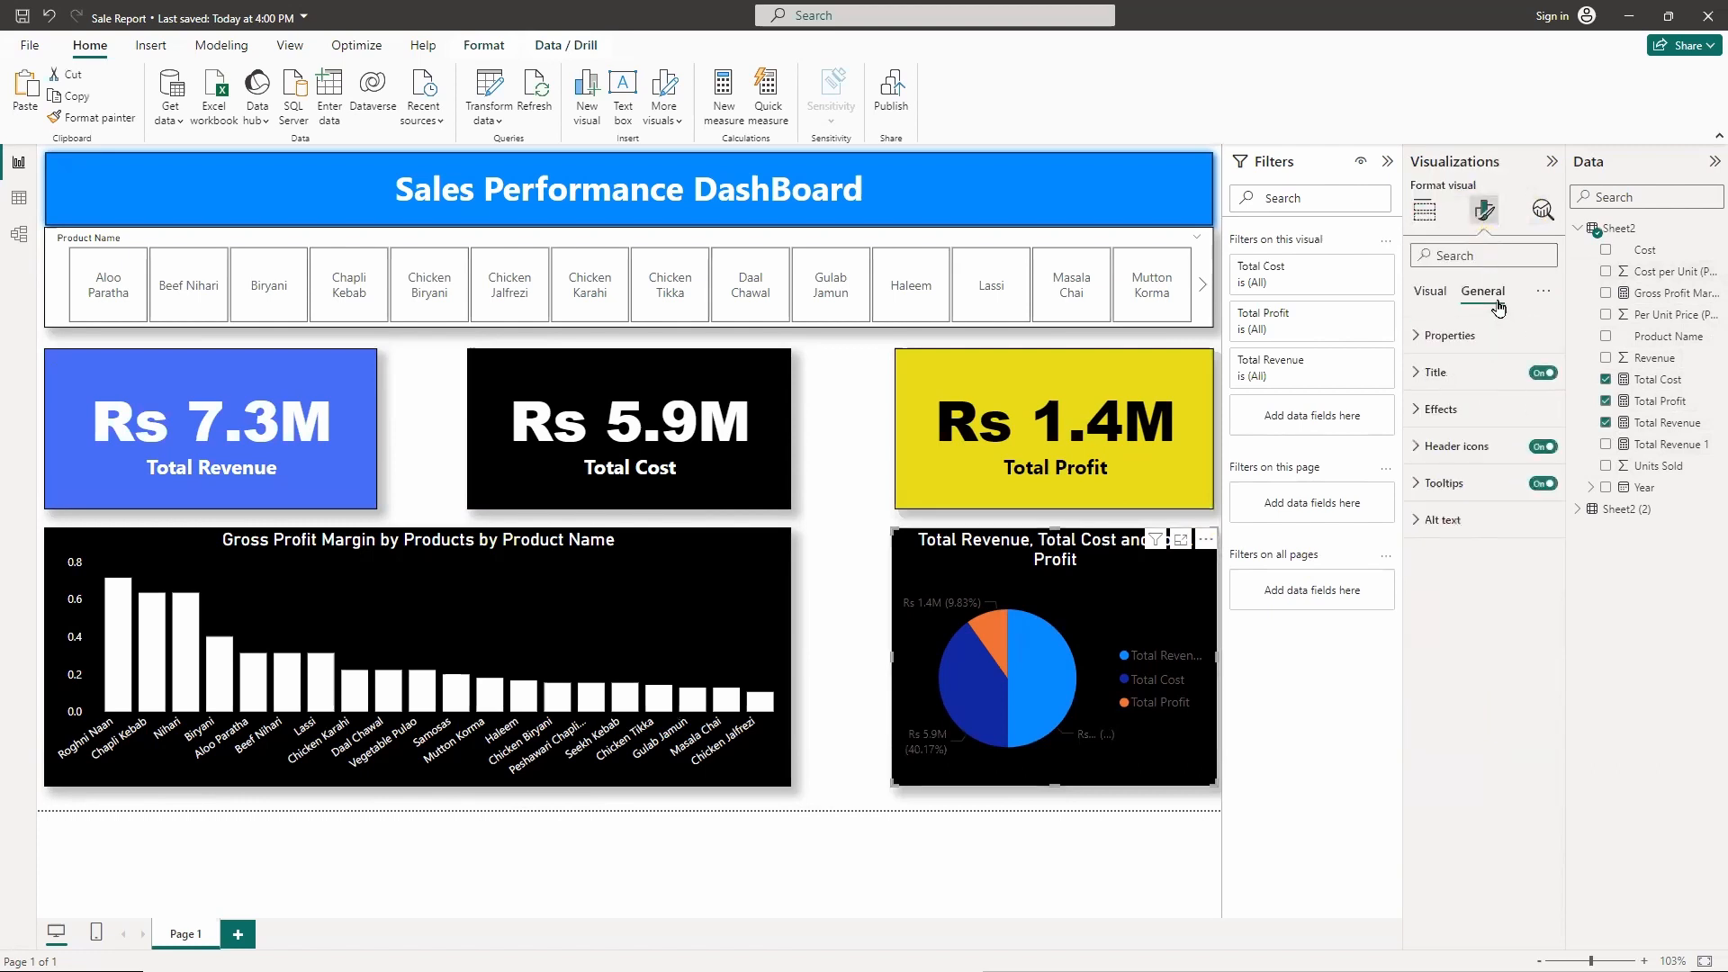
left_click(1449, 409)
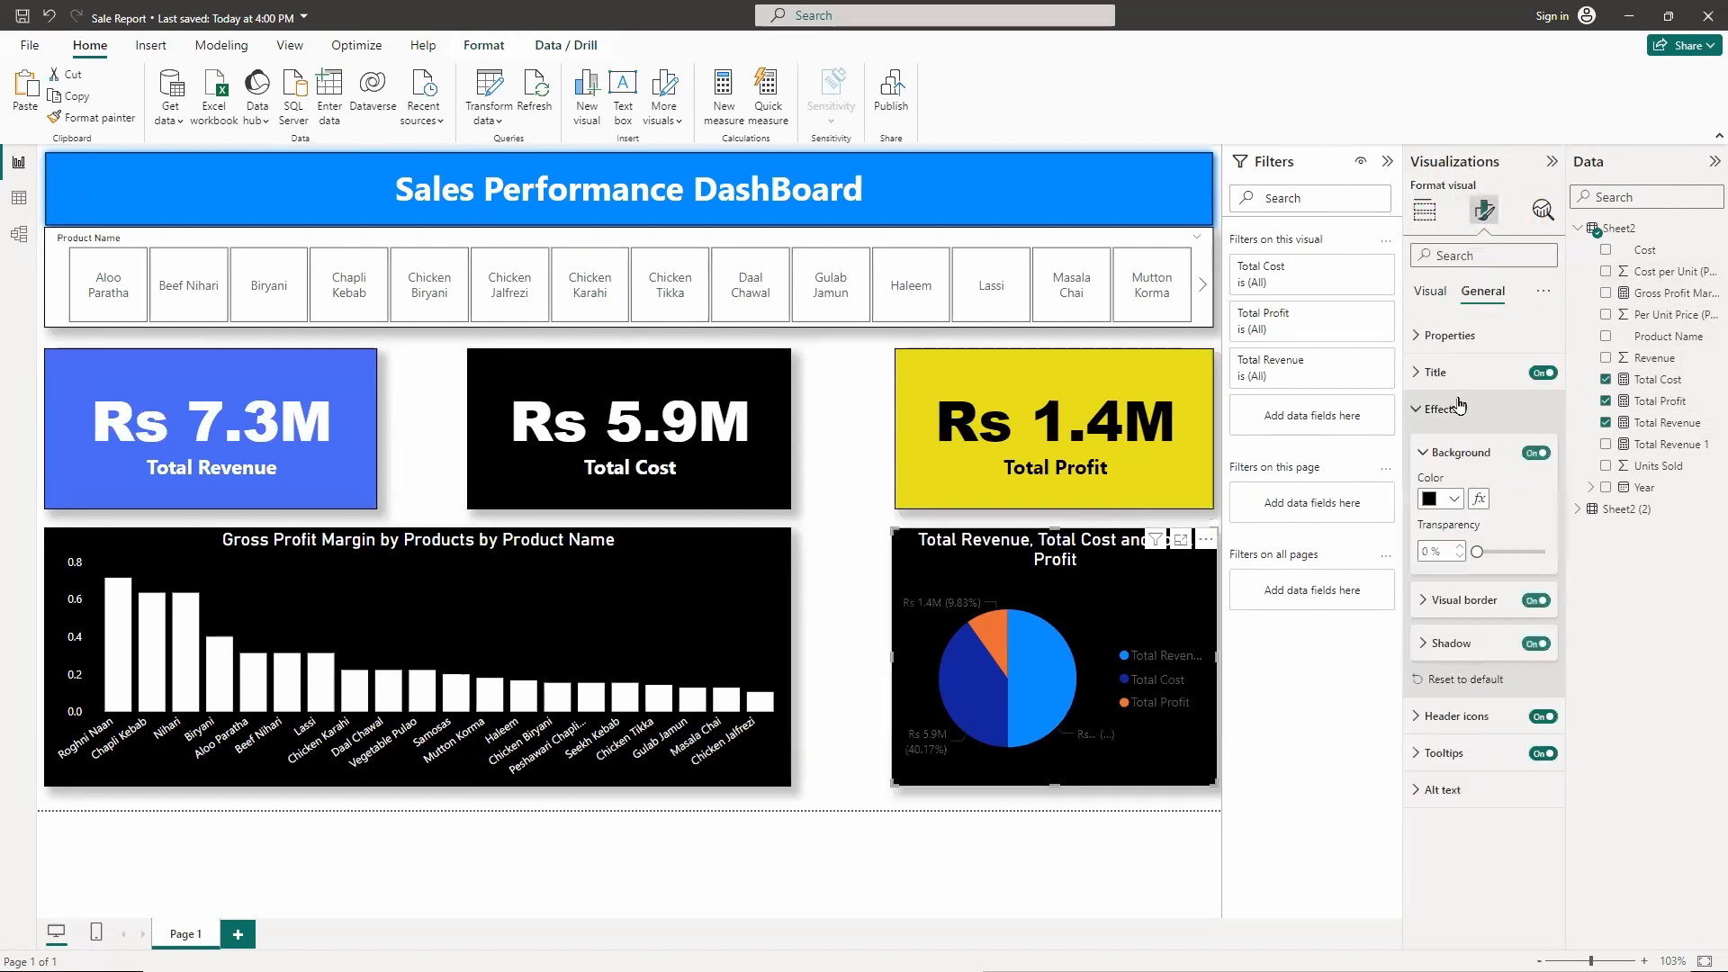
left_click(1455, 500)
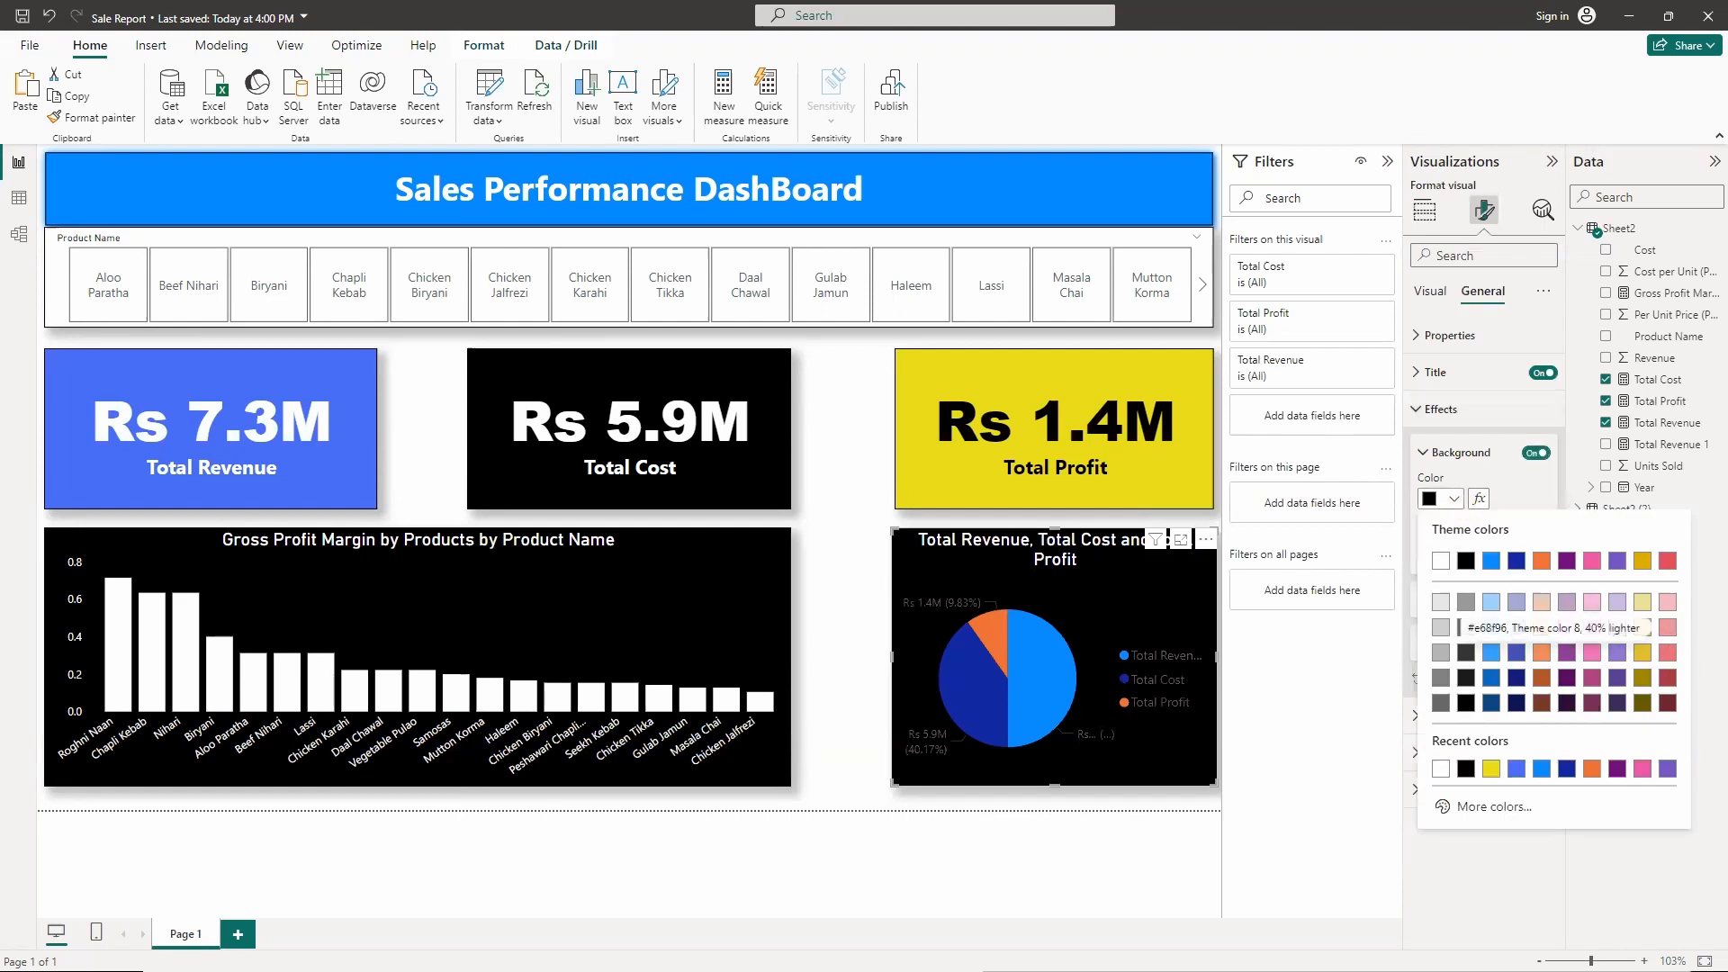
left_click(1593, 772)
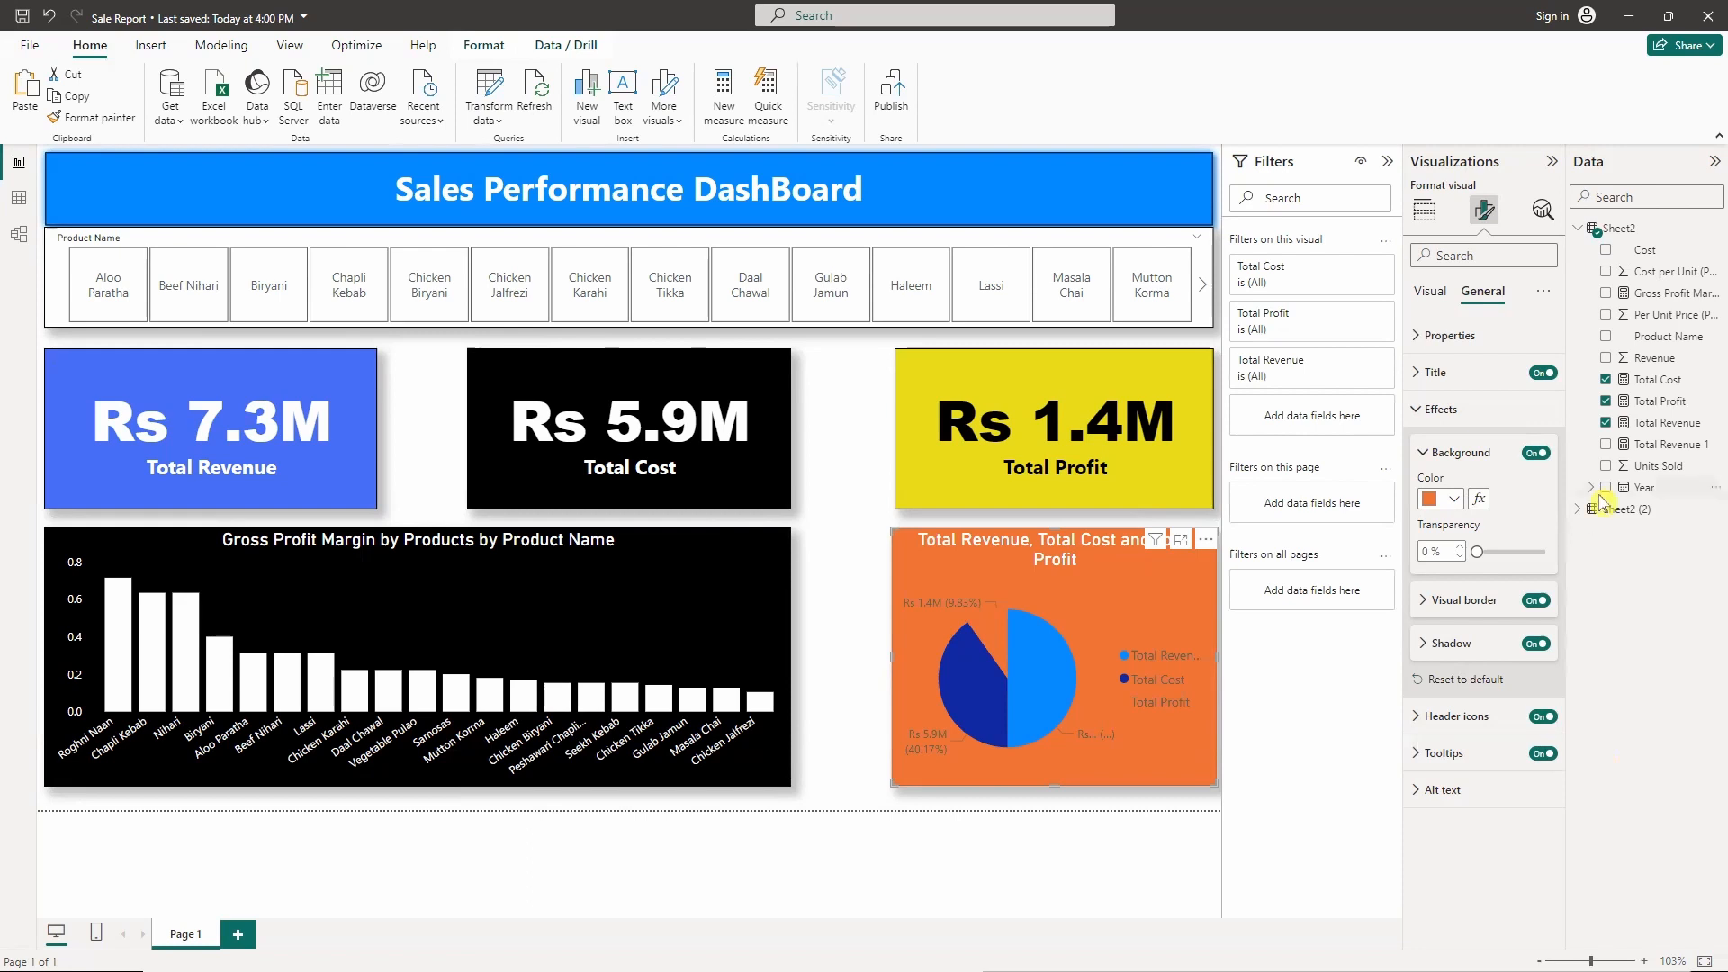
left_click(1456, 502)
left_click(1490, 808)
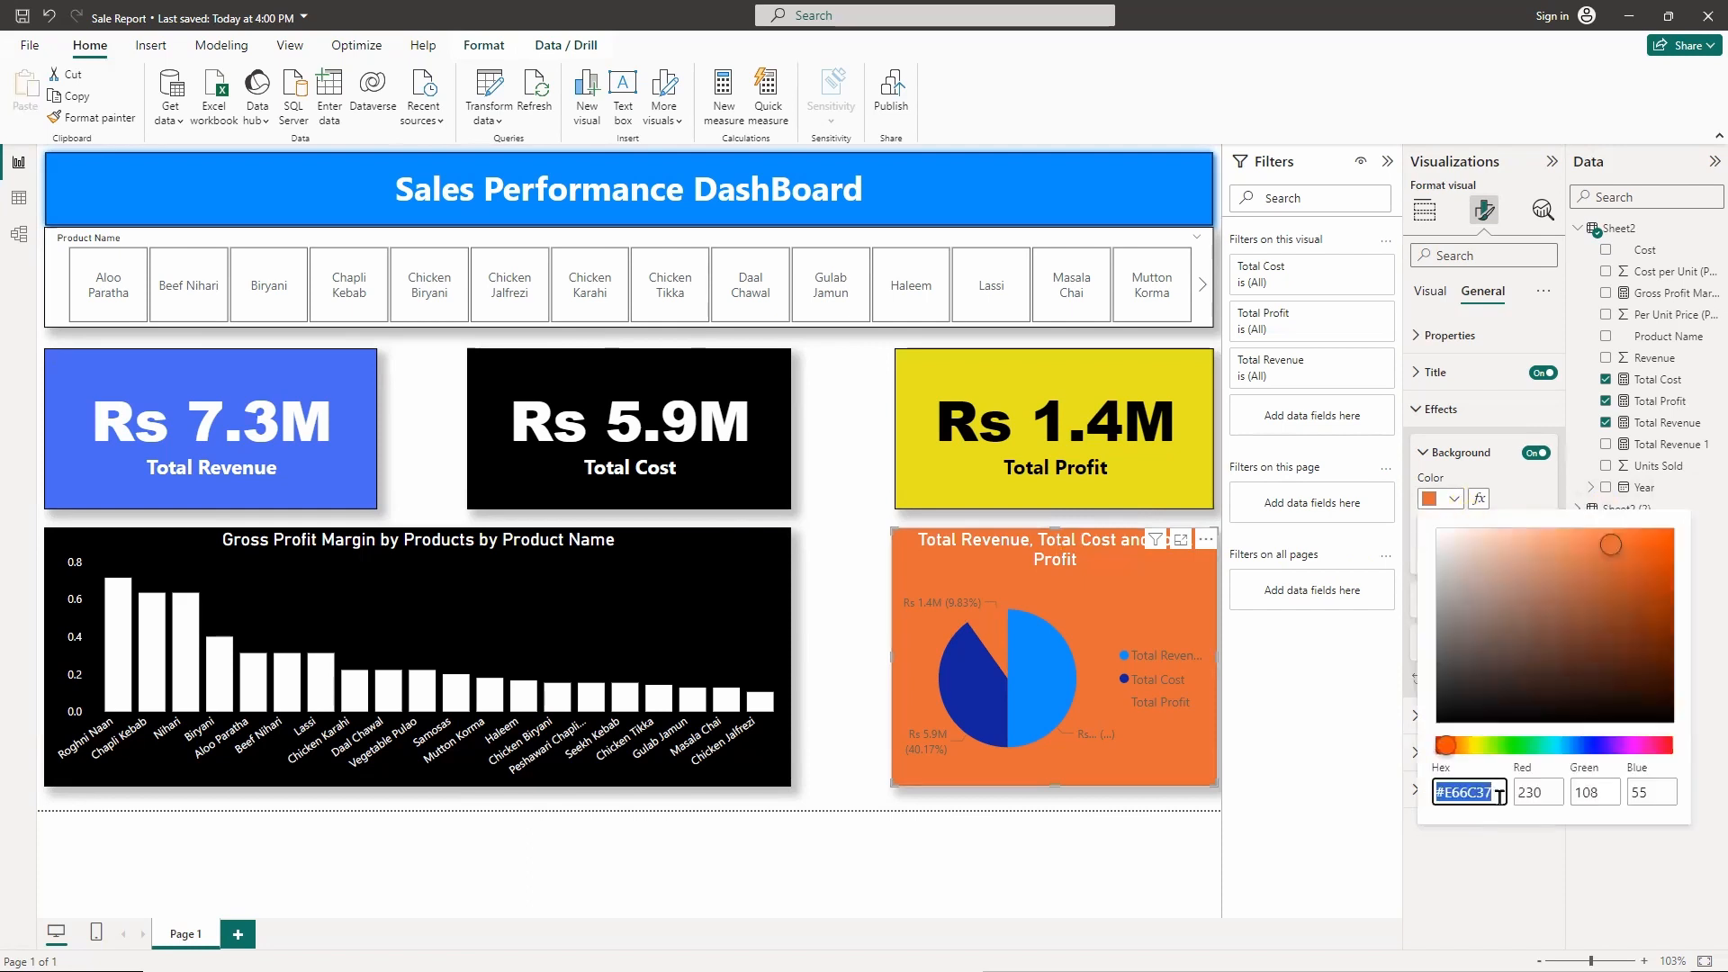
type("#D9B300")
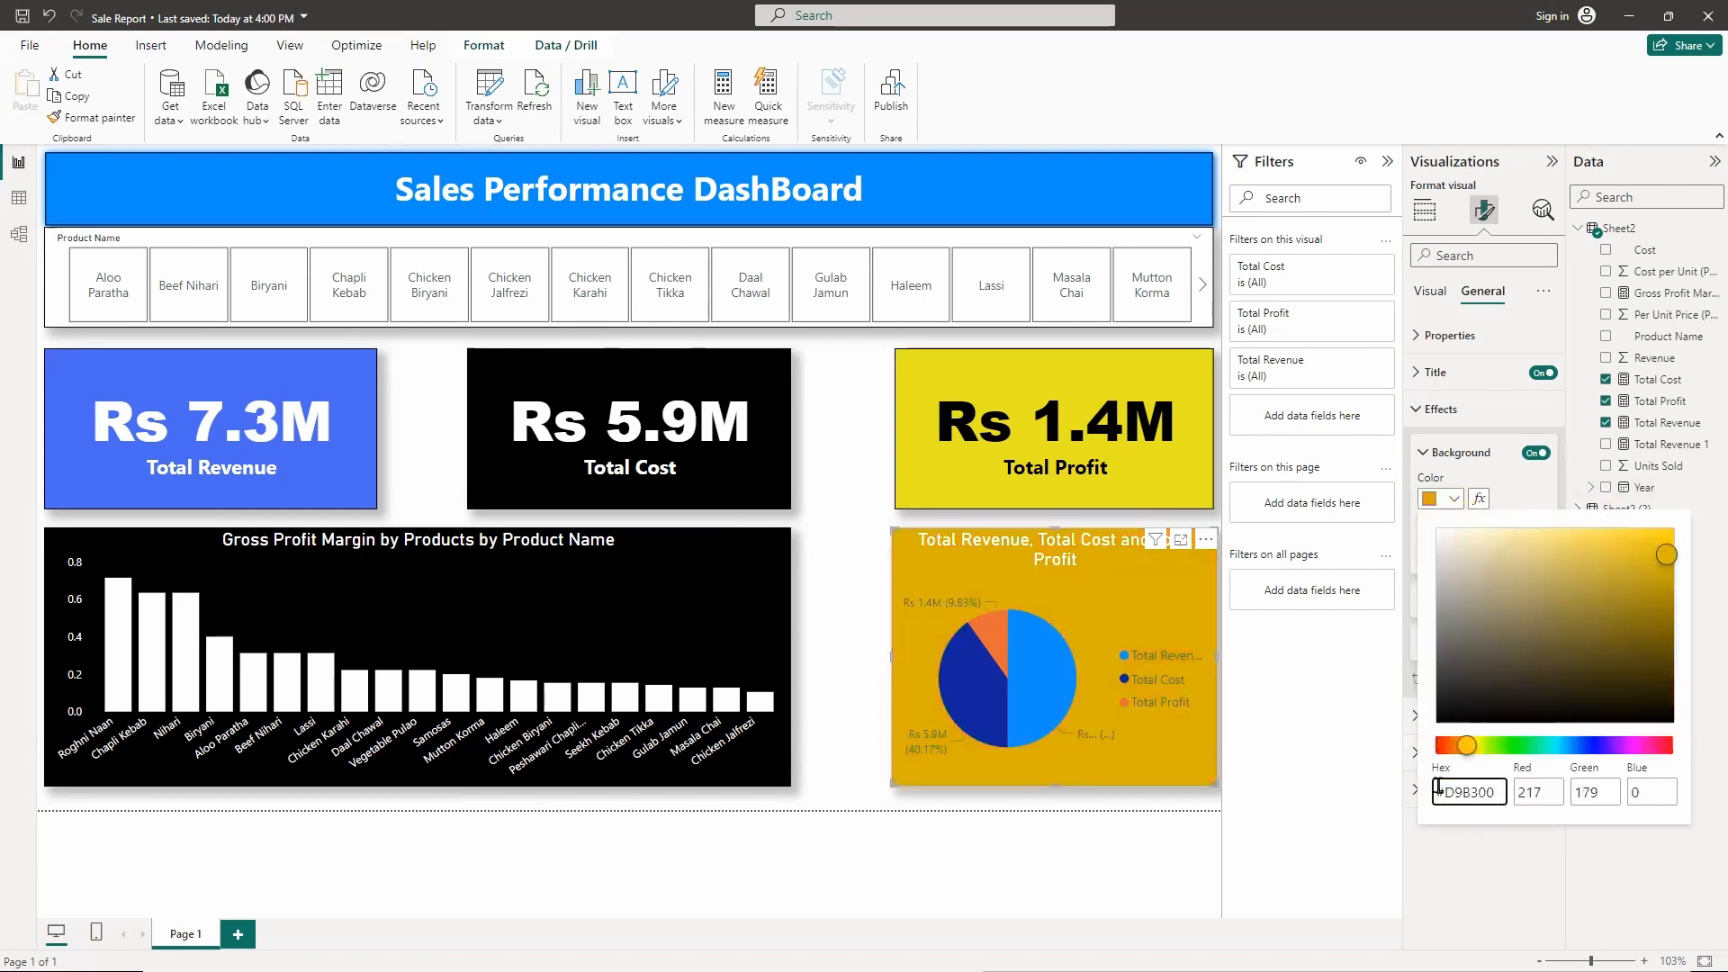
left_click(849, 629)
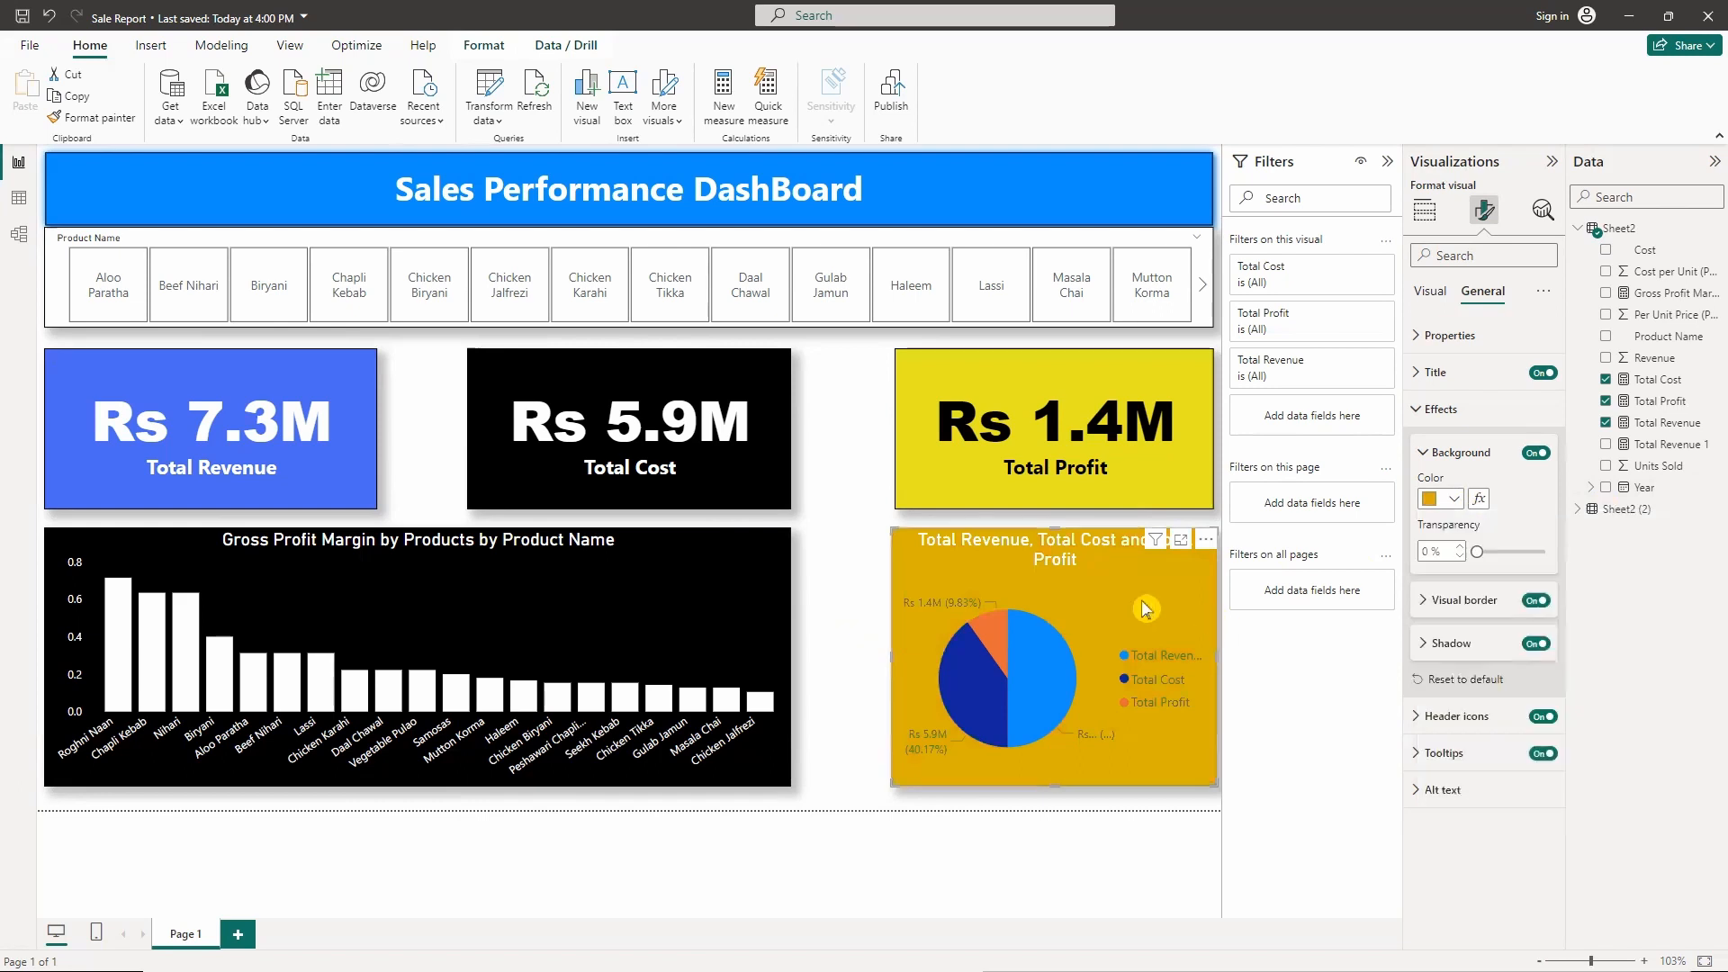
left_click(842, 577)
- Colour the pie chart's Total Cost slice black and its Total Profit slice the same yellow as the Total Profit card
left_click(1094, 625)
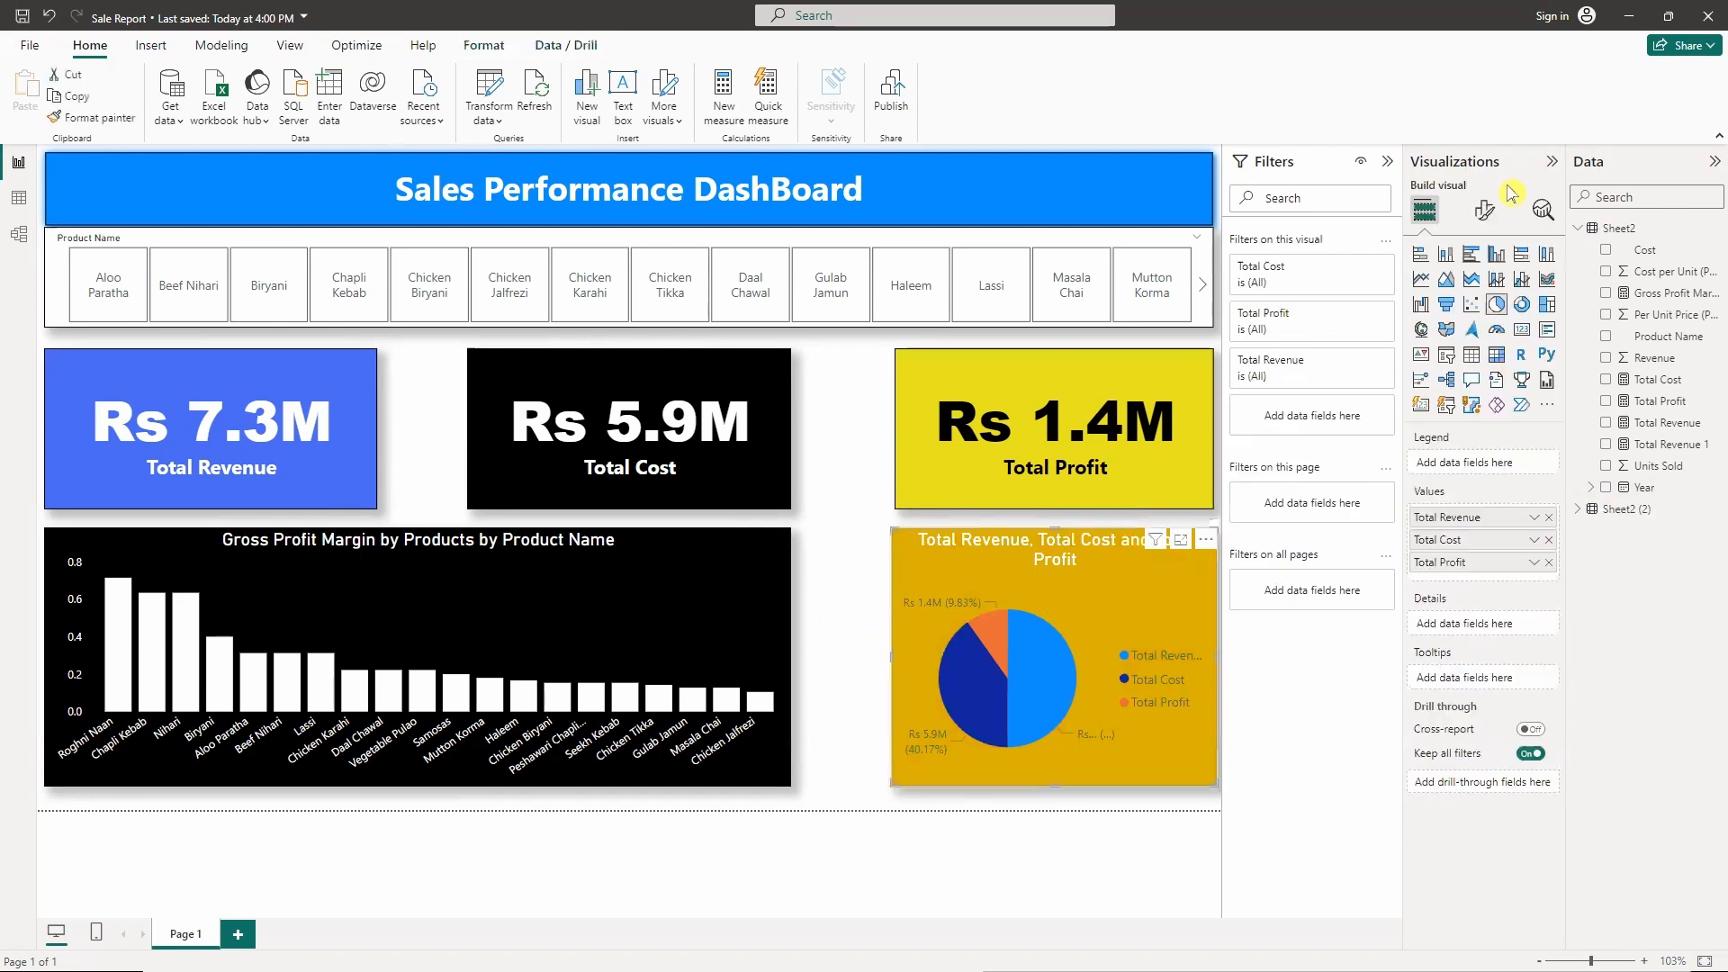
left_click(1486, 213)
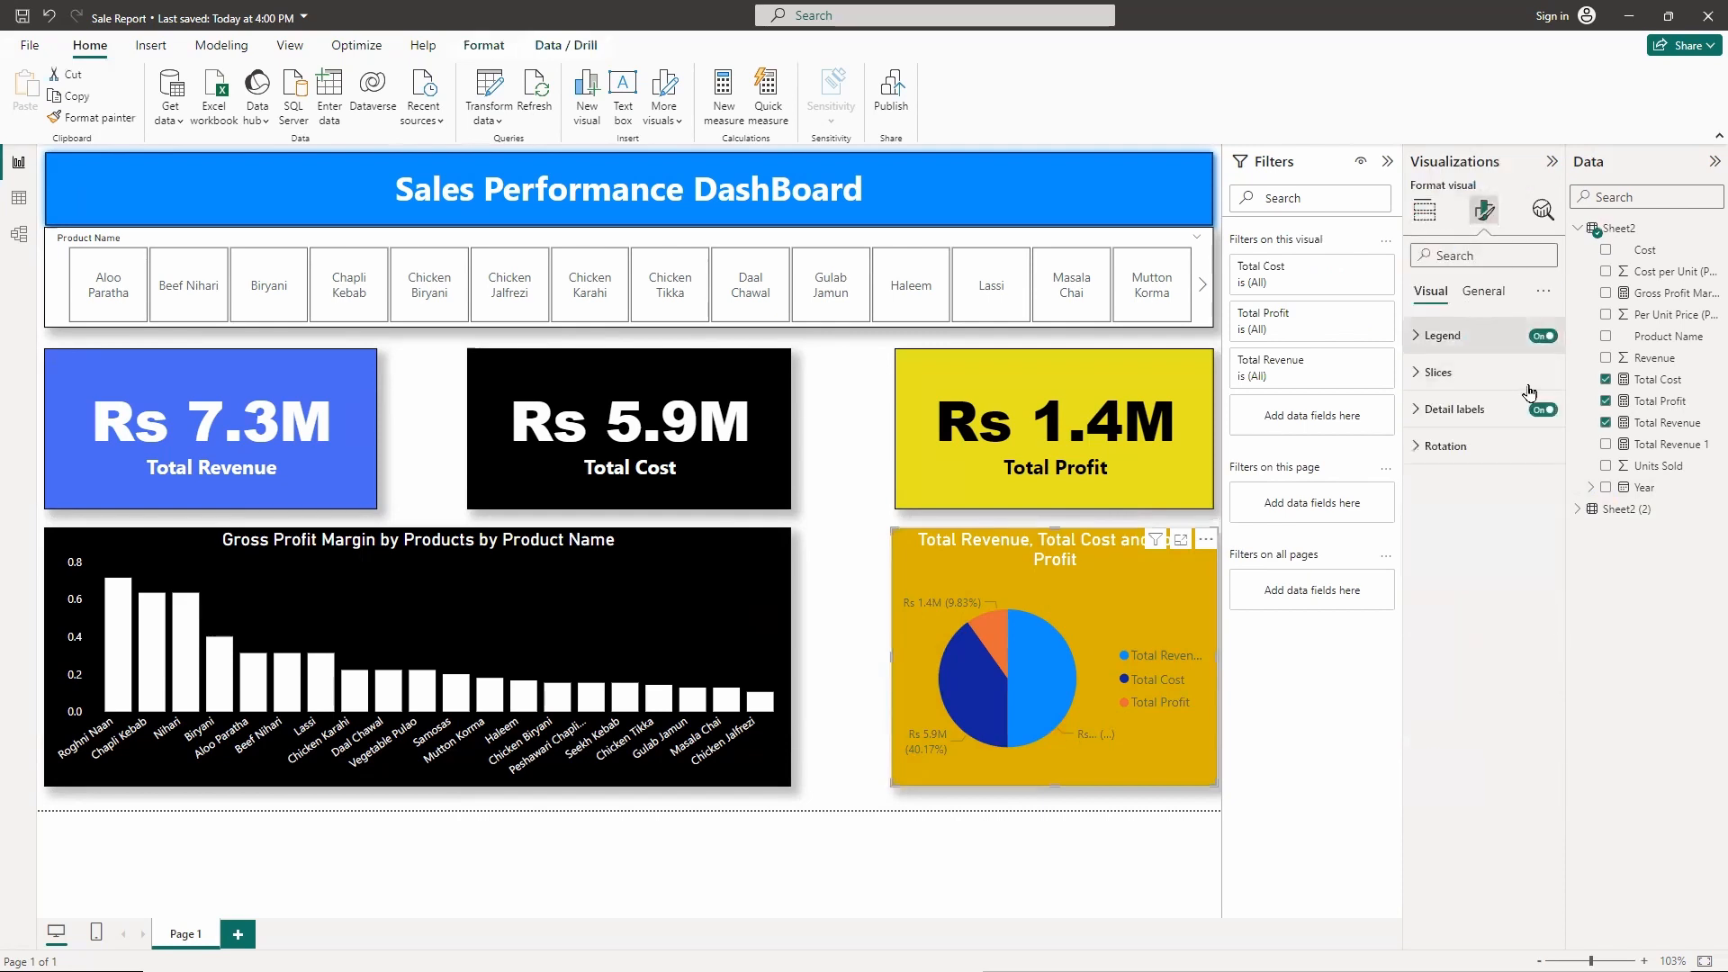
left_click(1481, 373)
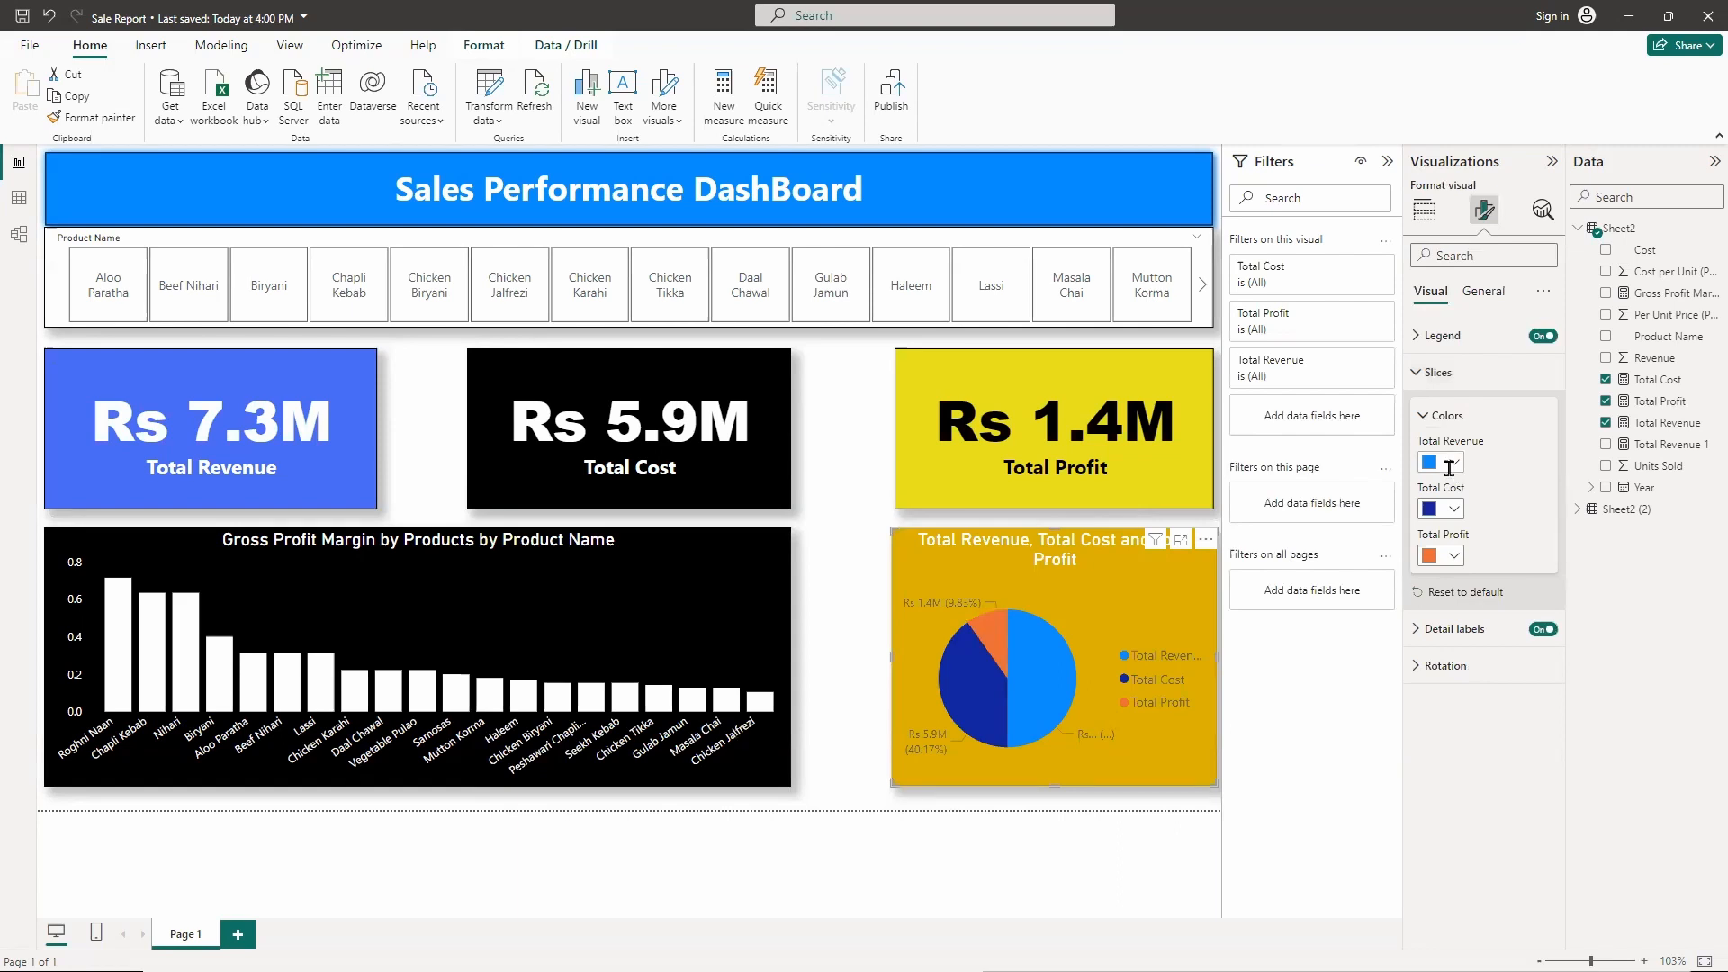
left_click(1455, 509)
left_click(1460, 573)
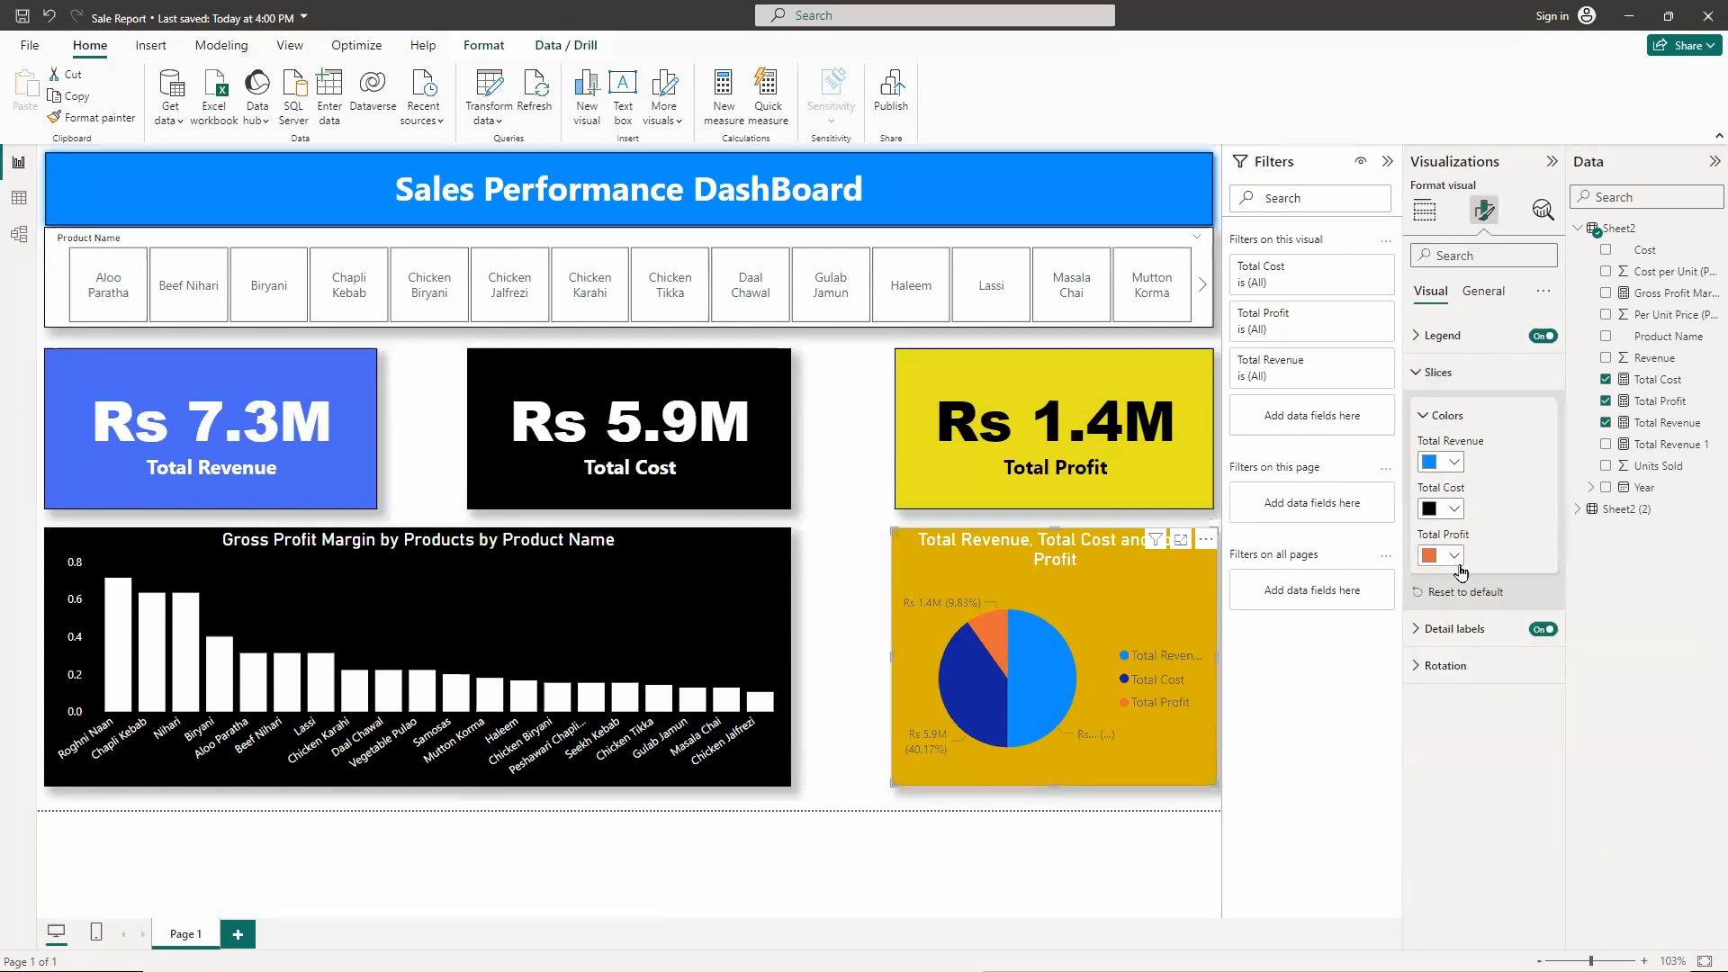
left_click(1460, 558)
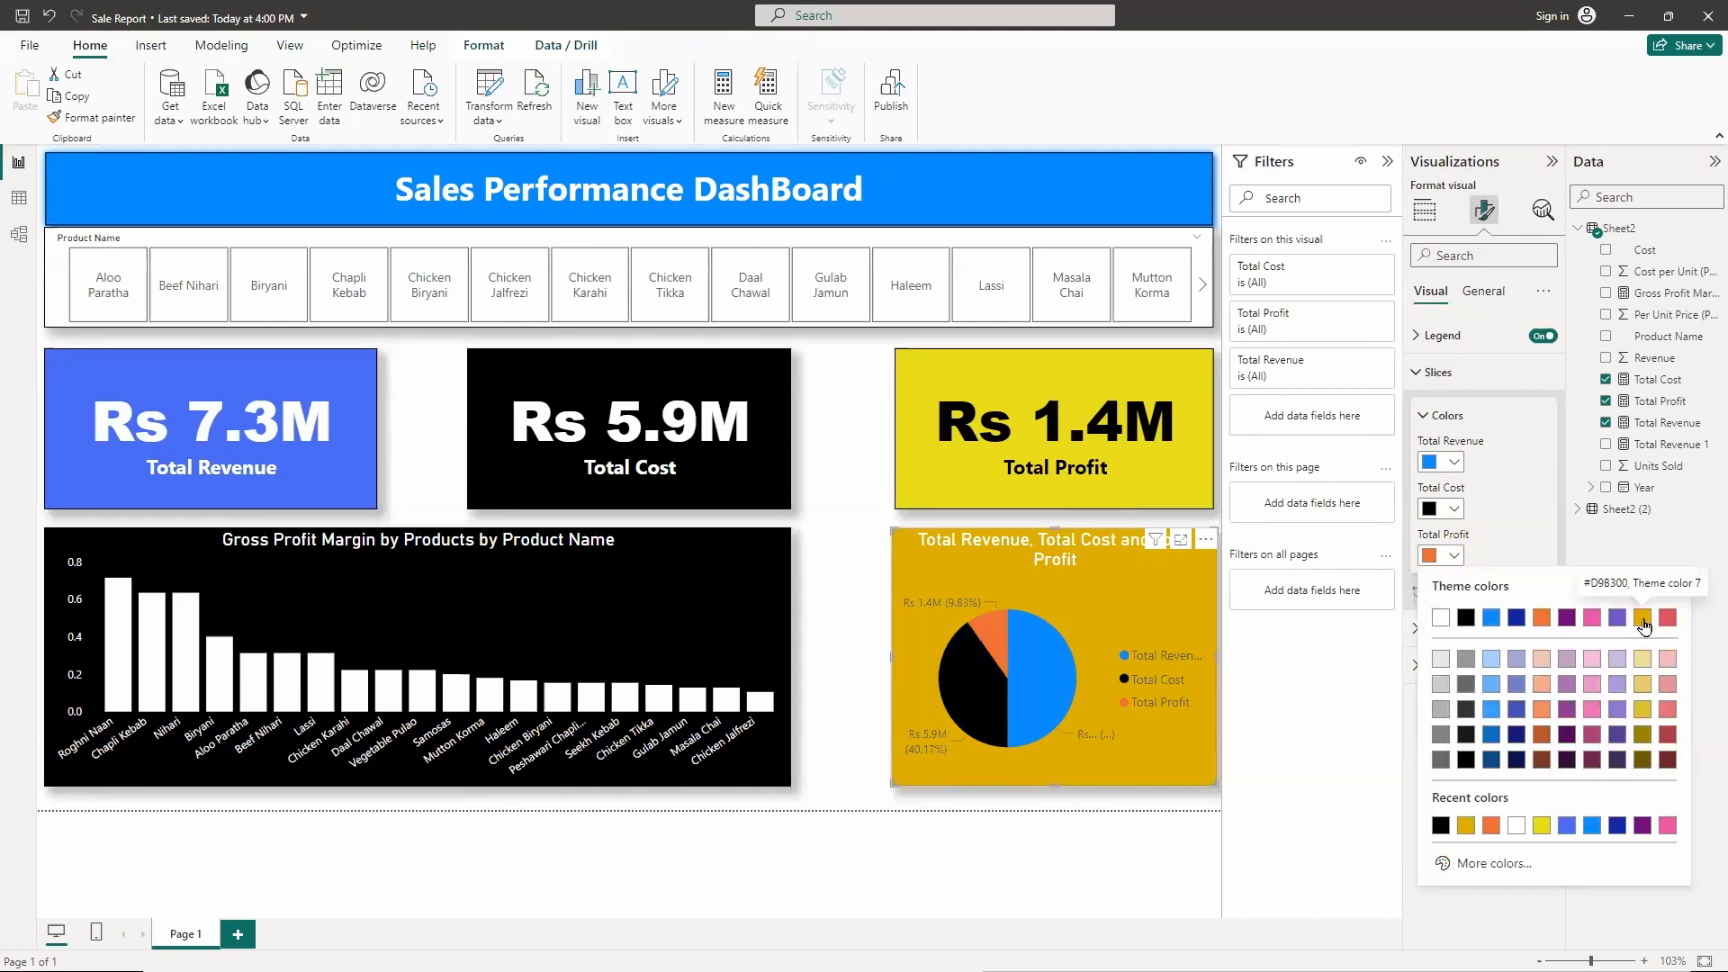
left_click(1543, 825)
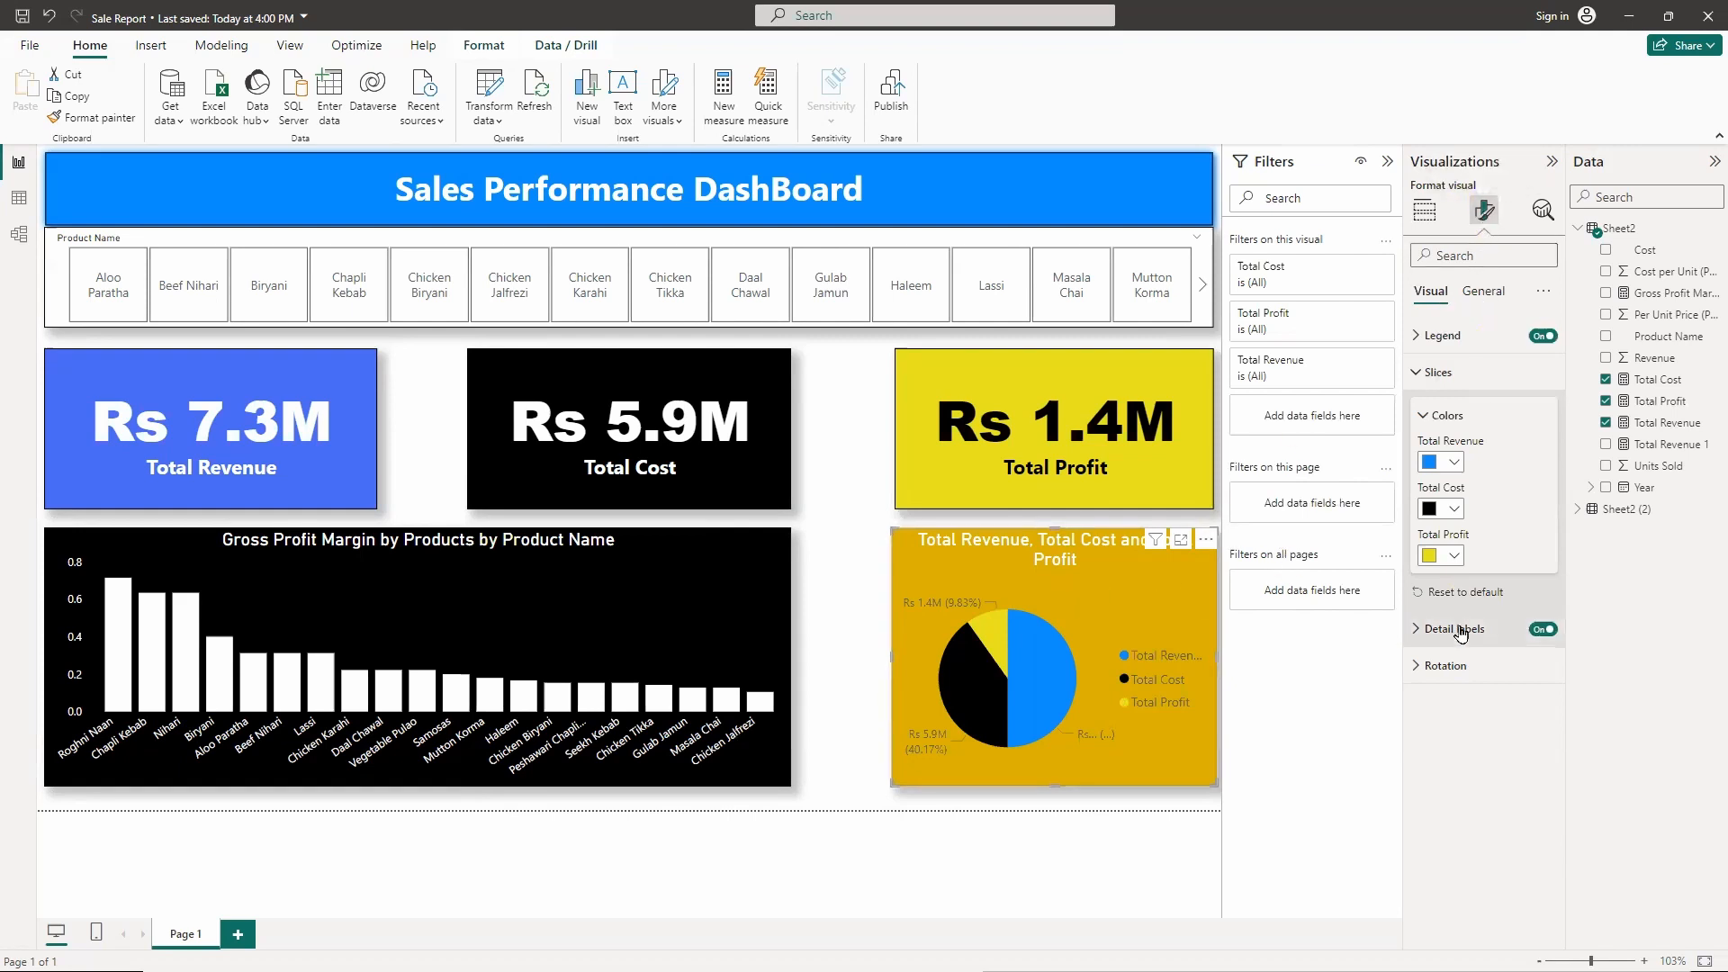
- Set the pie chart's detail labels to show only Percent of total, with their position at Prefer inside
left_click(1552, 631)
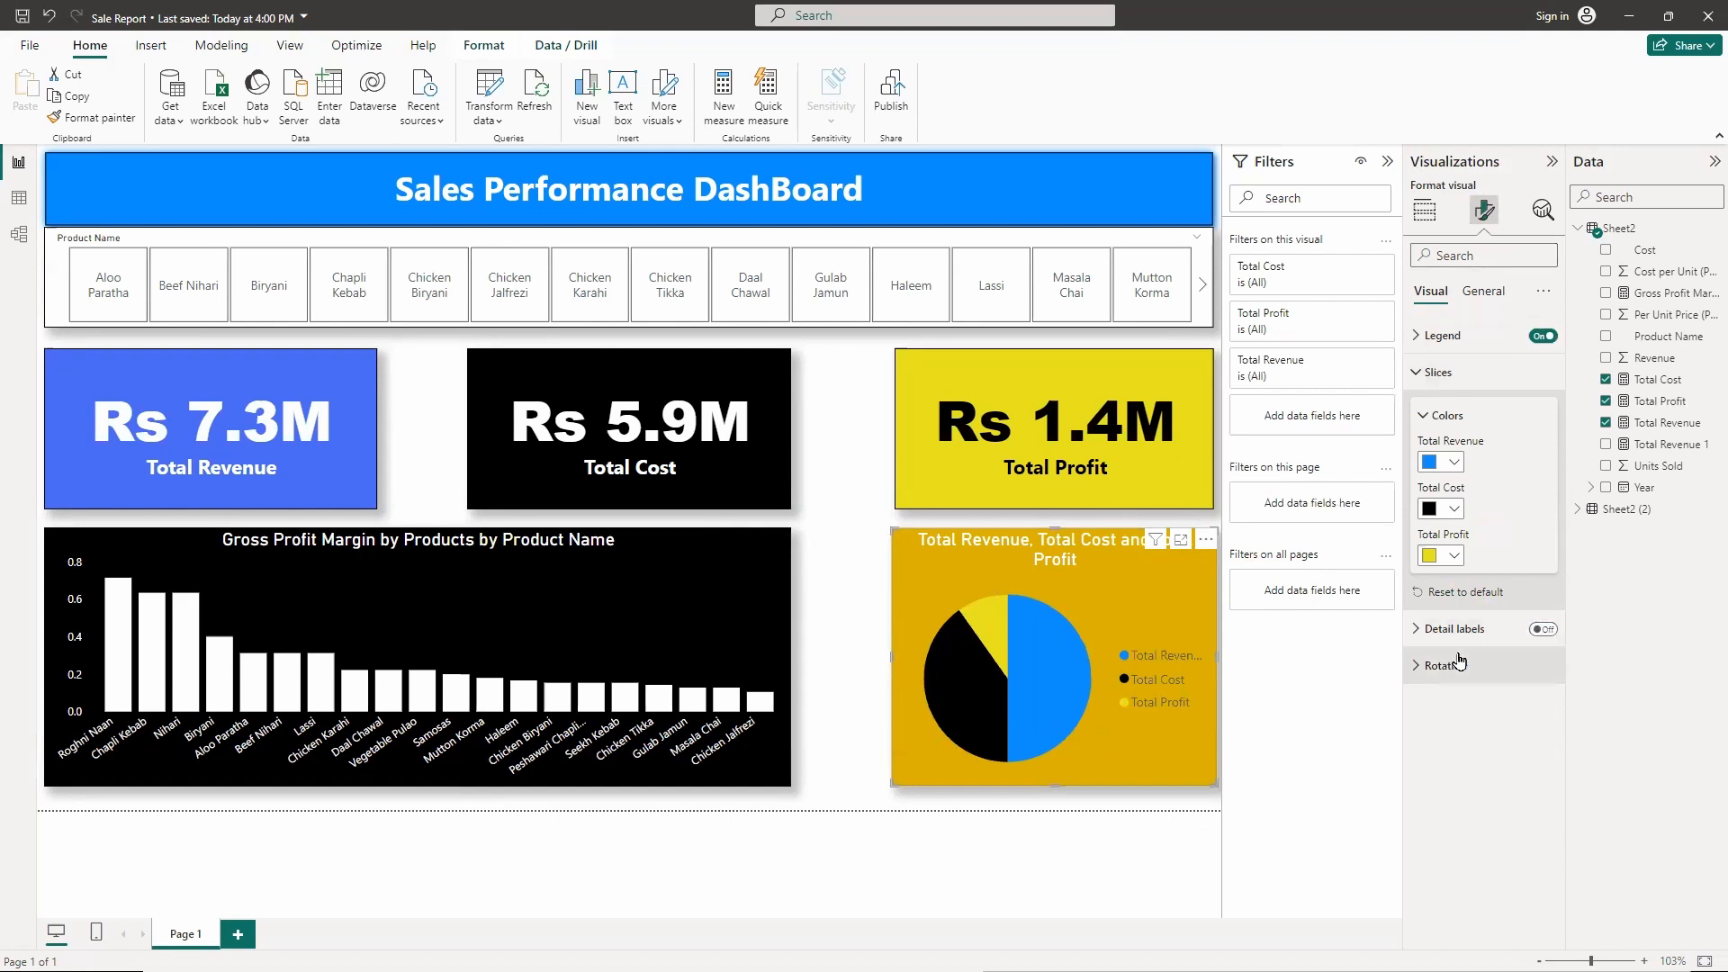
left_click(1540, 630)
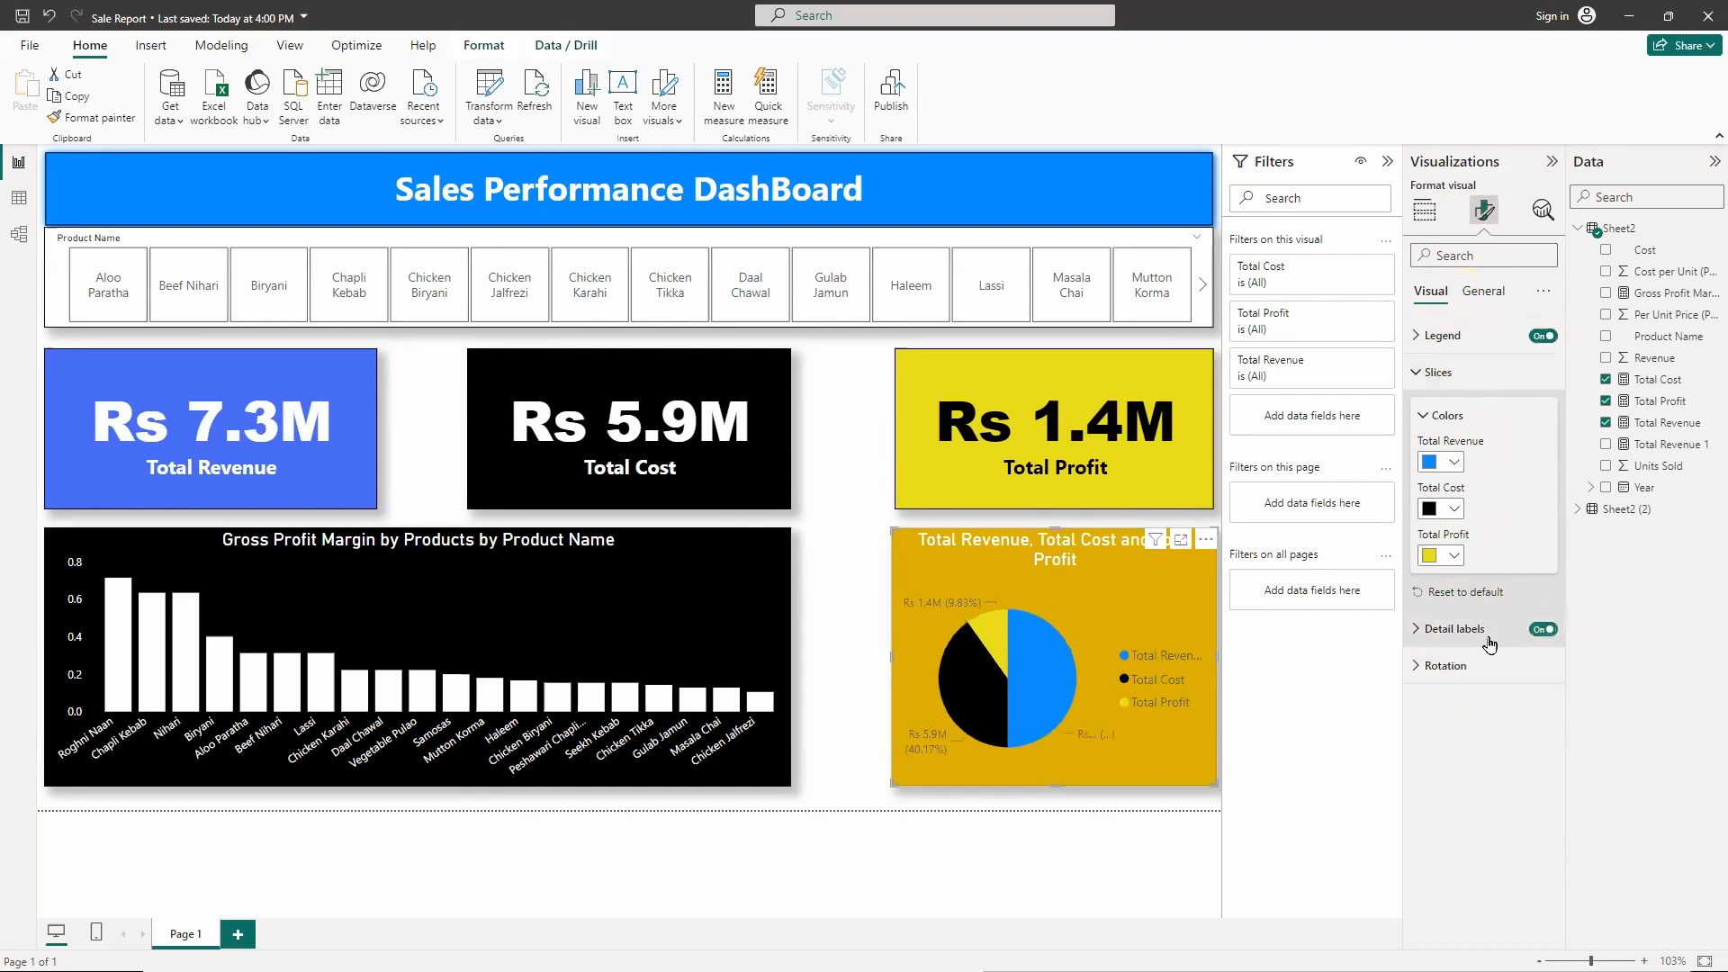
left_click(1485, 635)
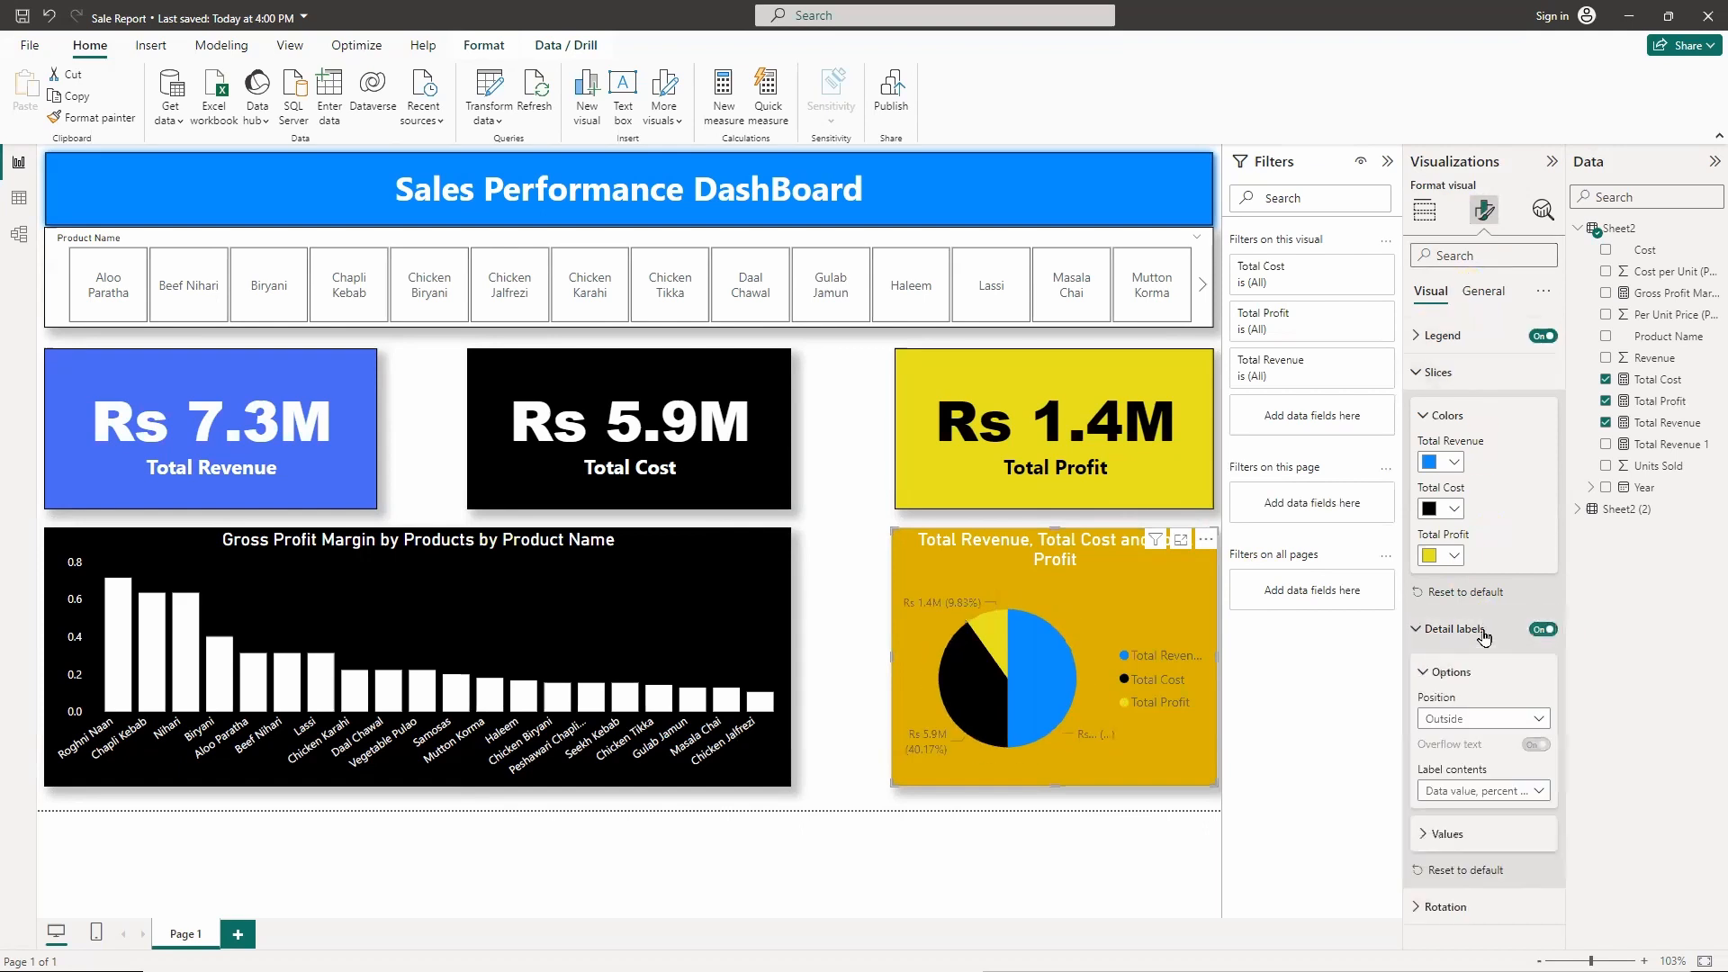
left_click(1536, 792)
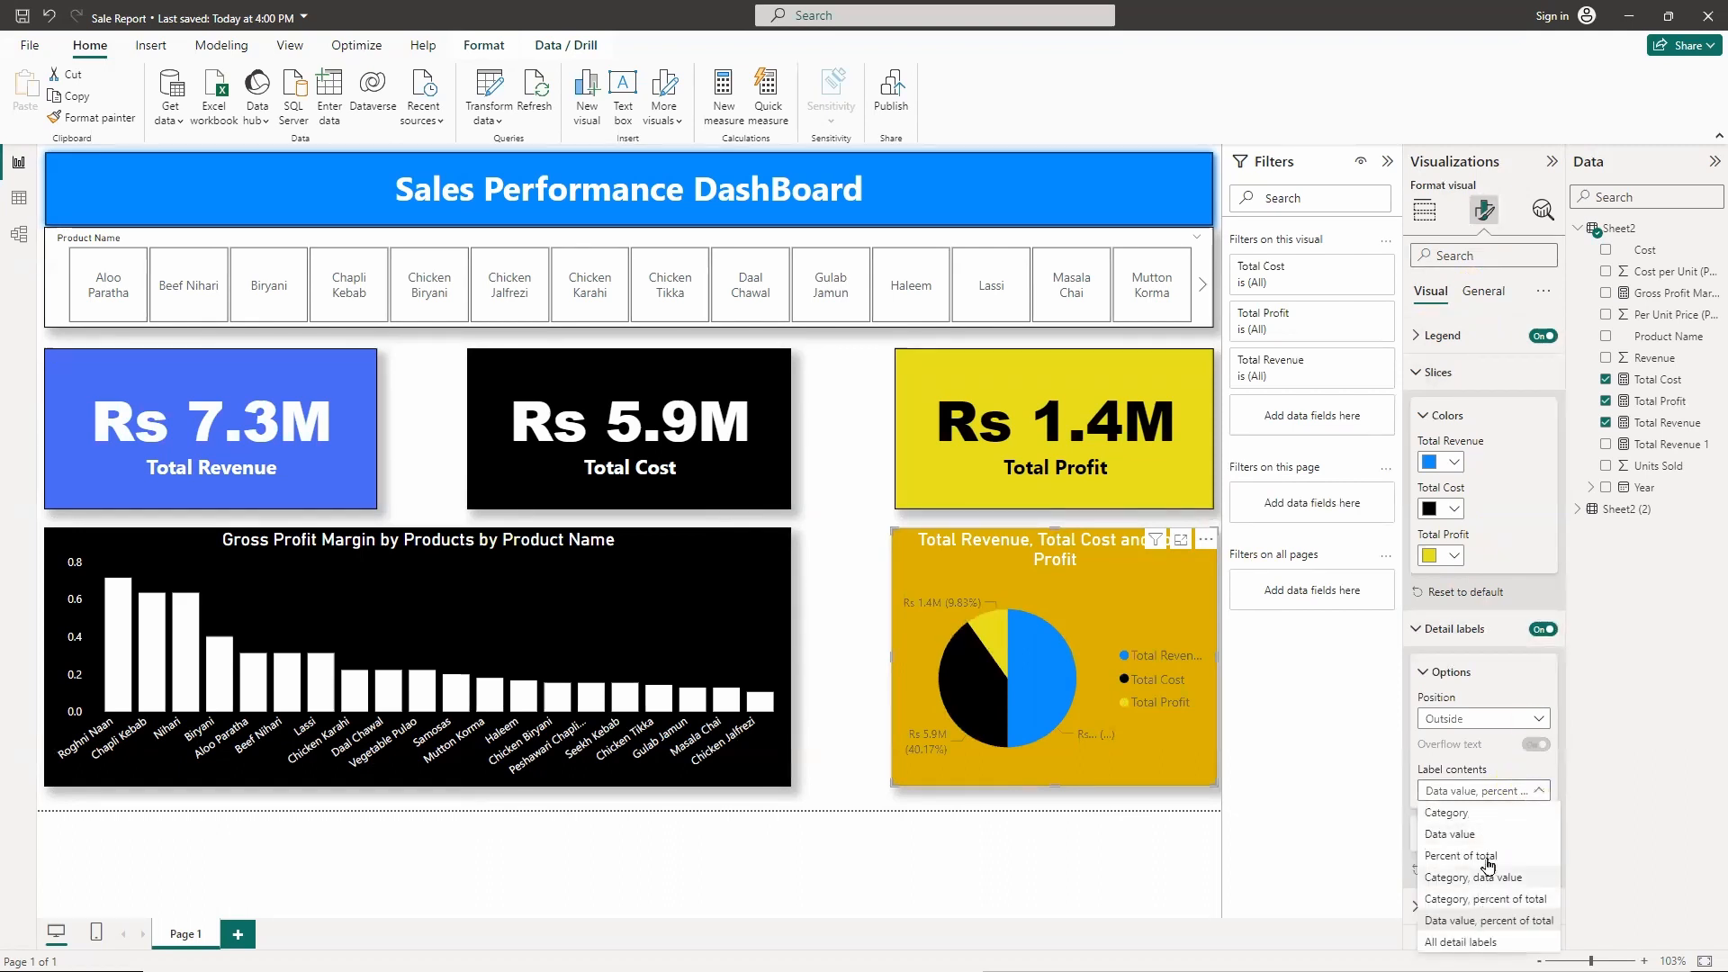
left_click(1491, 858)
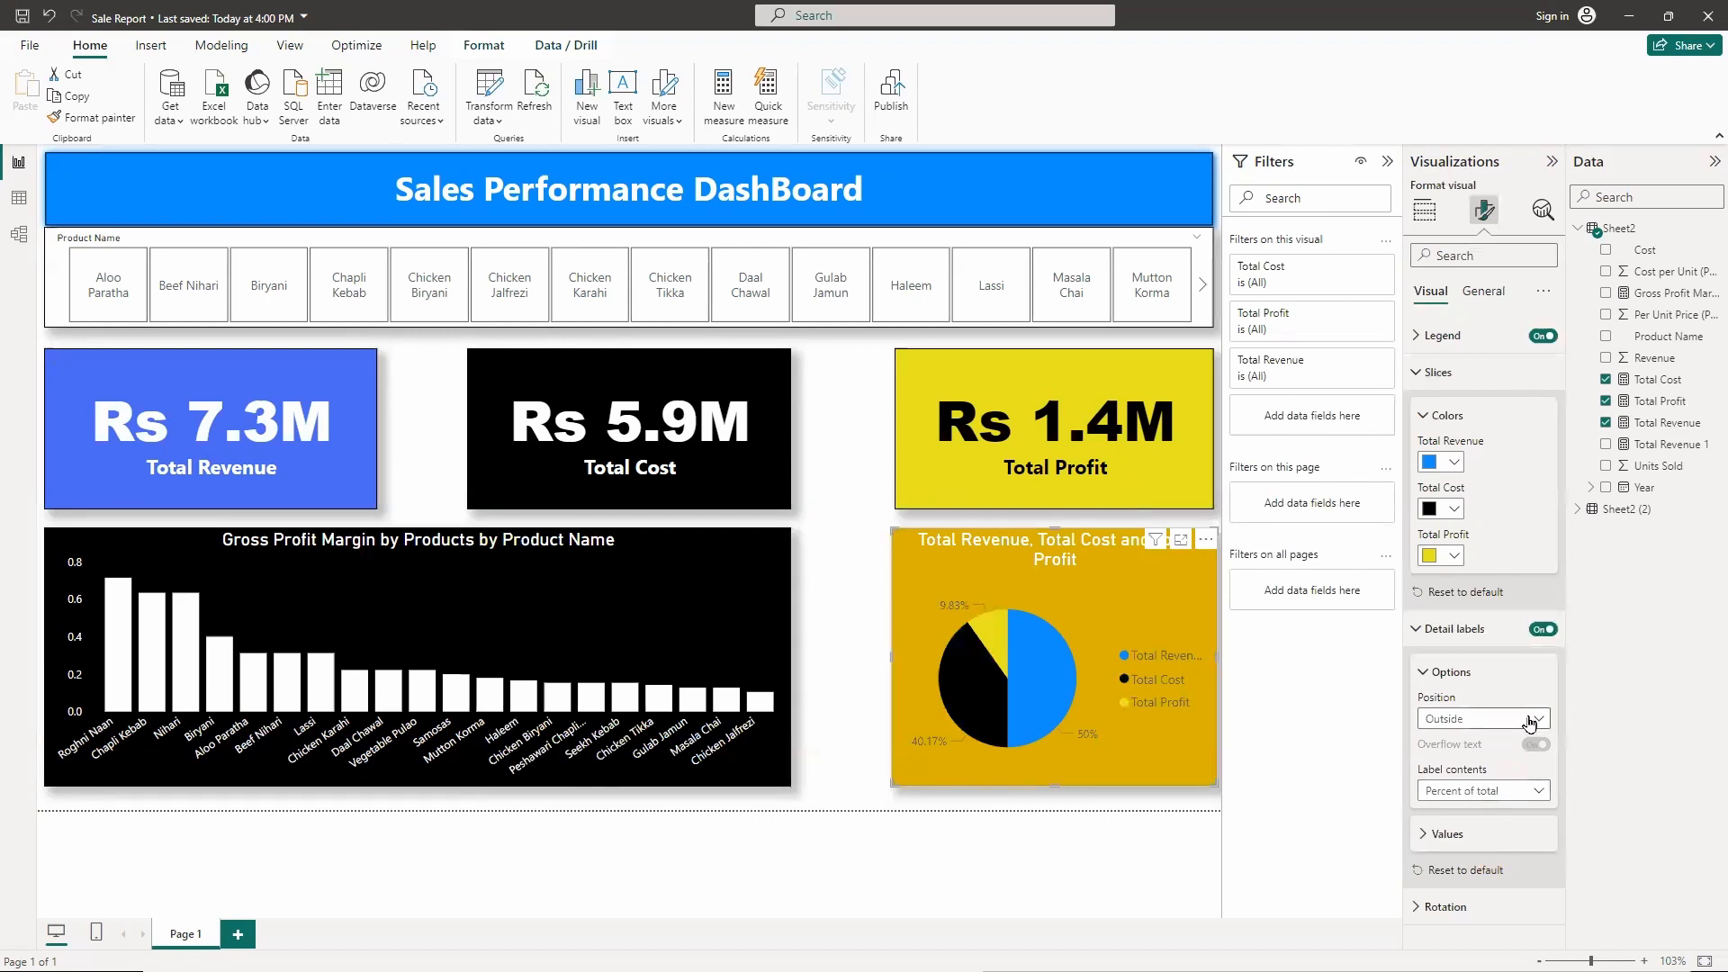
left_click(1466, 836)
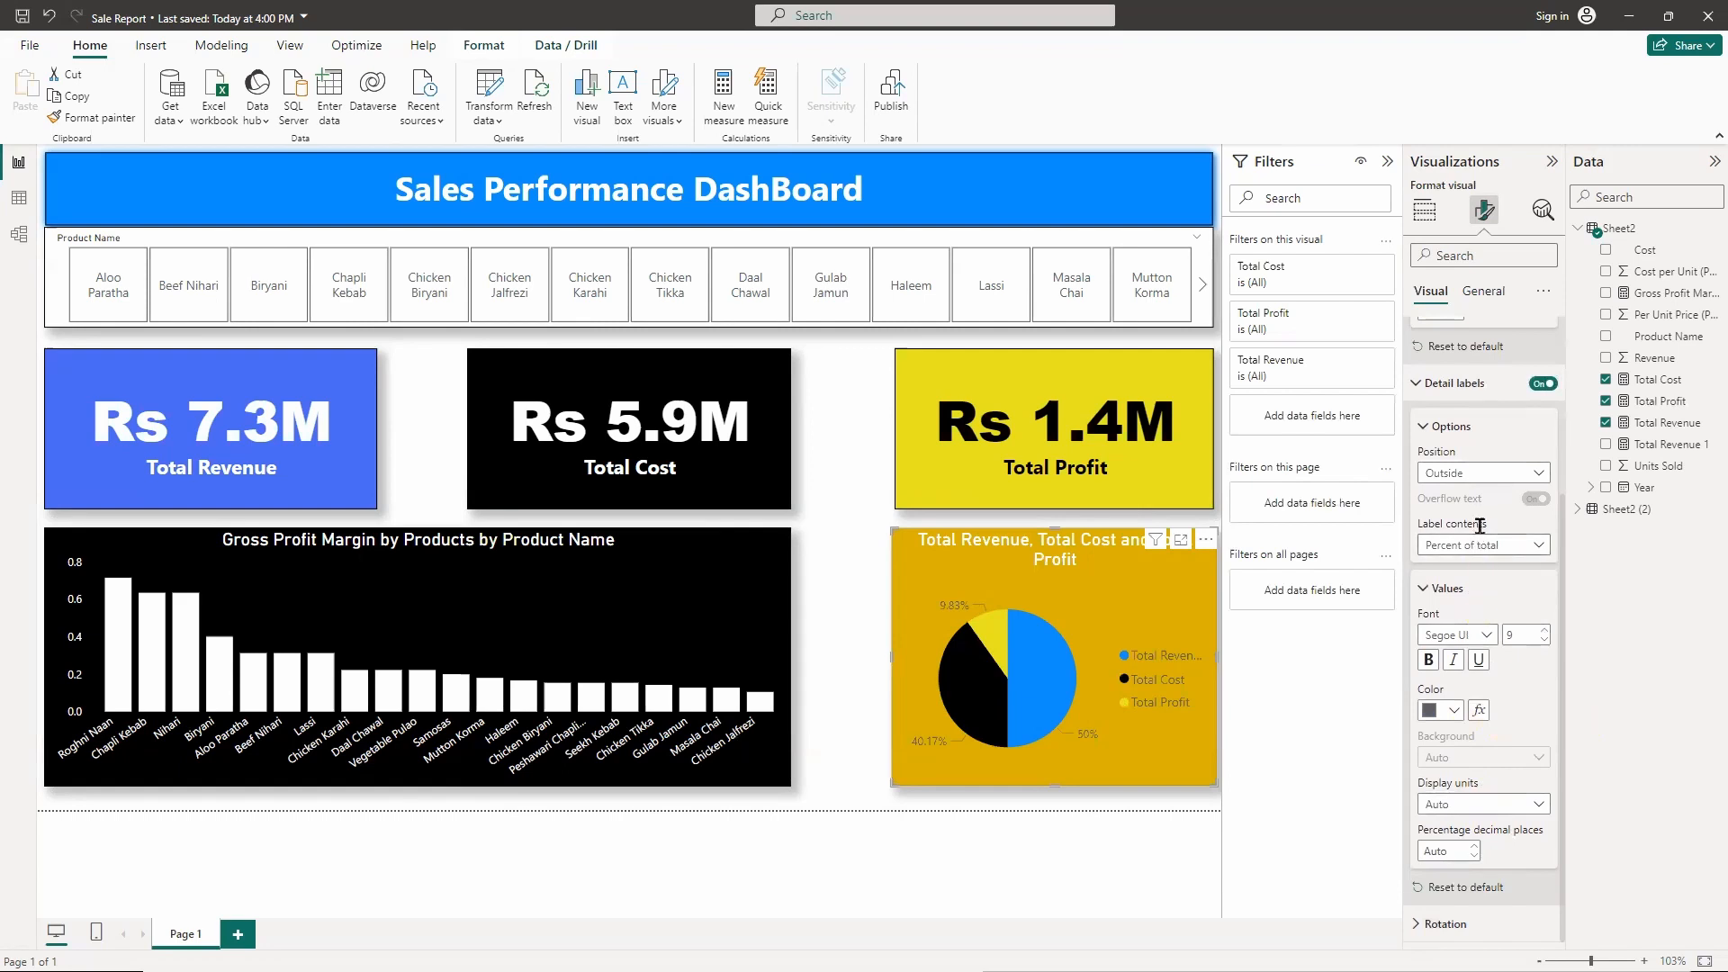
left_click(1524, 478)
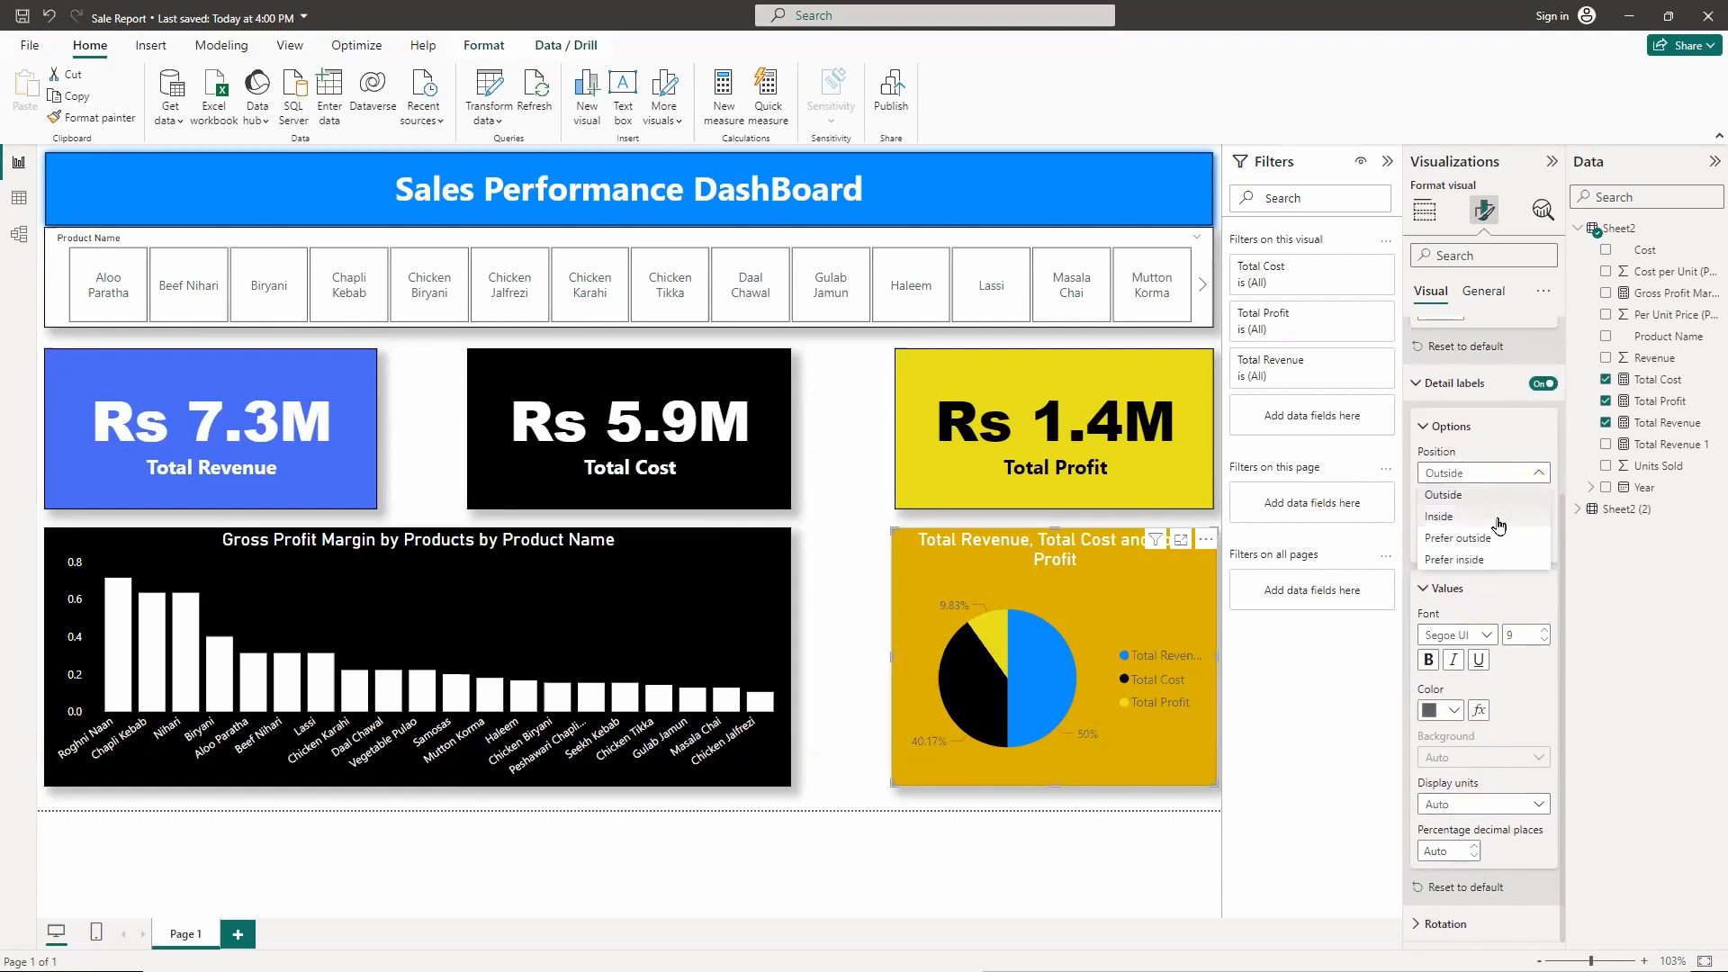
left_click(1491, 559)
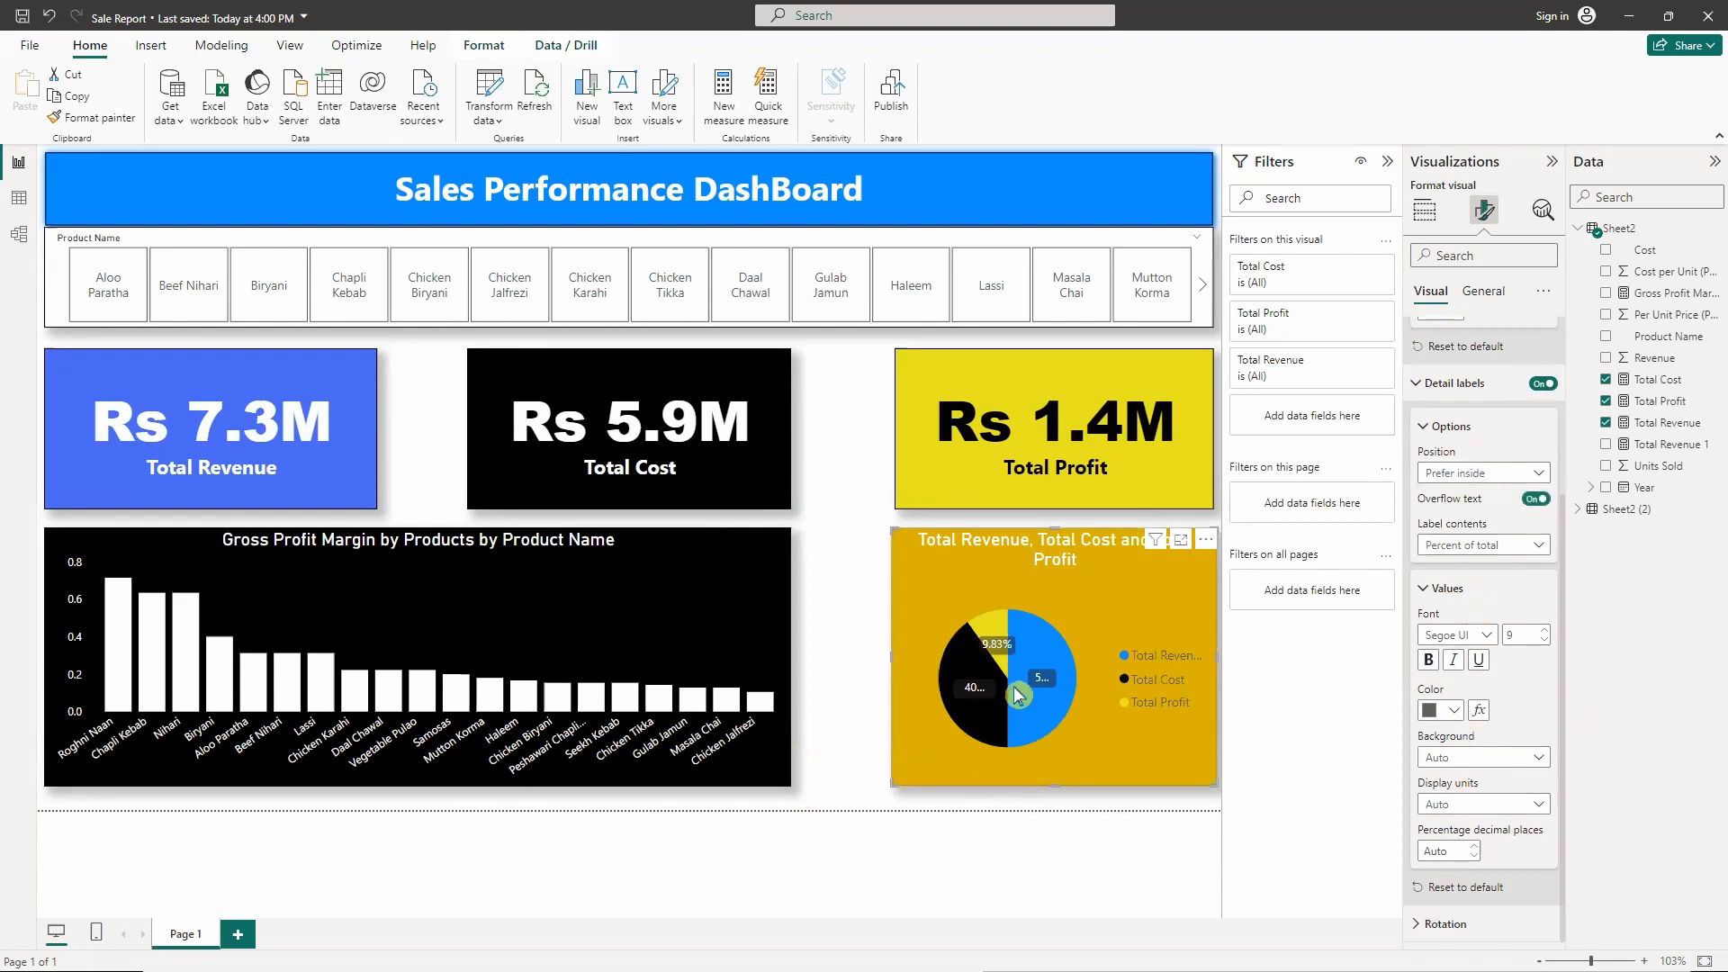
mouse_move(991, 689)
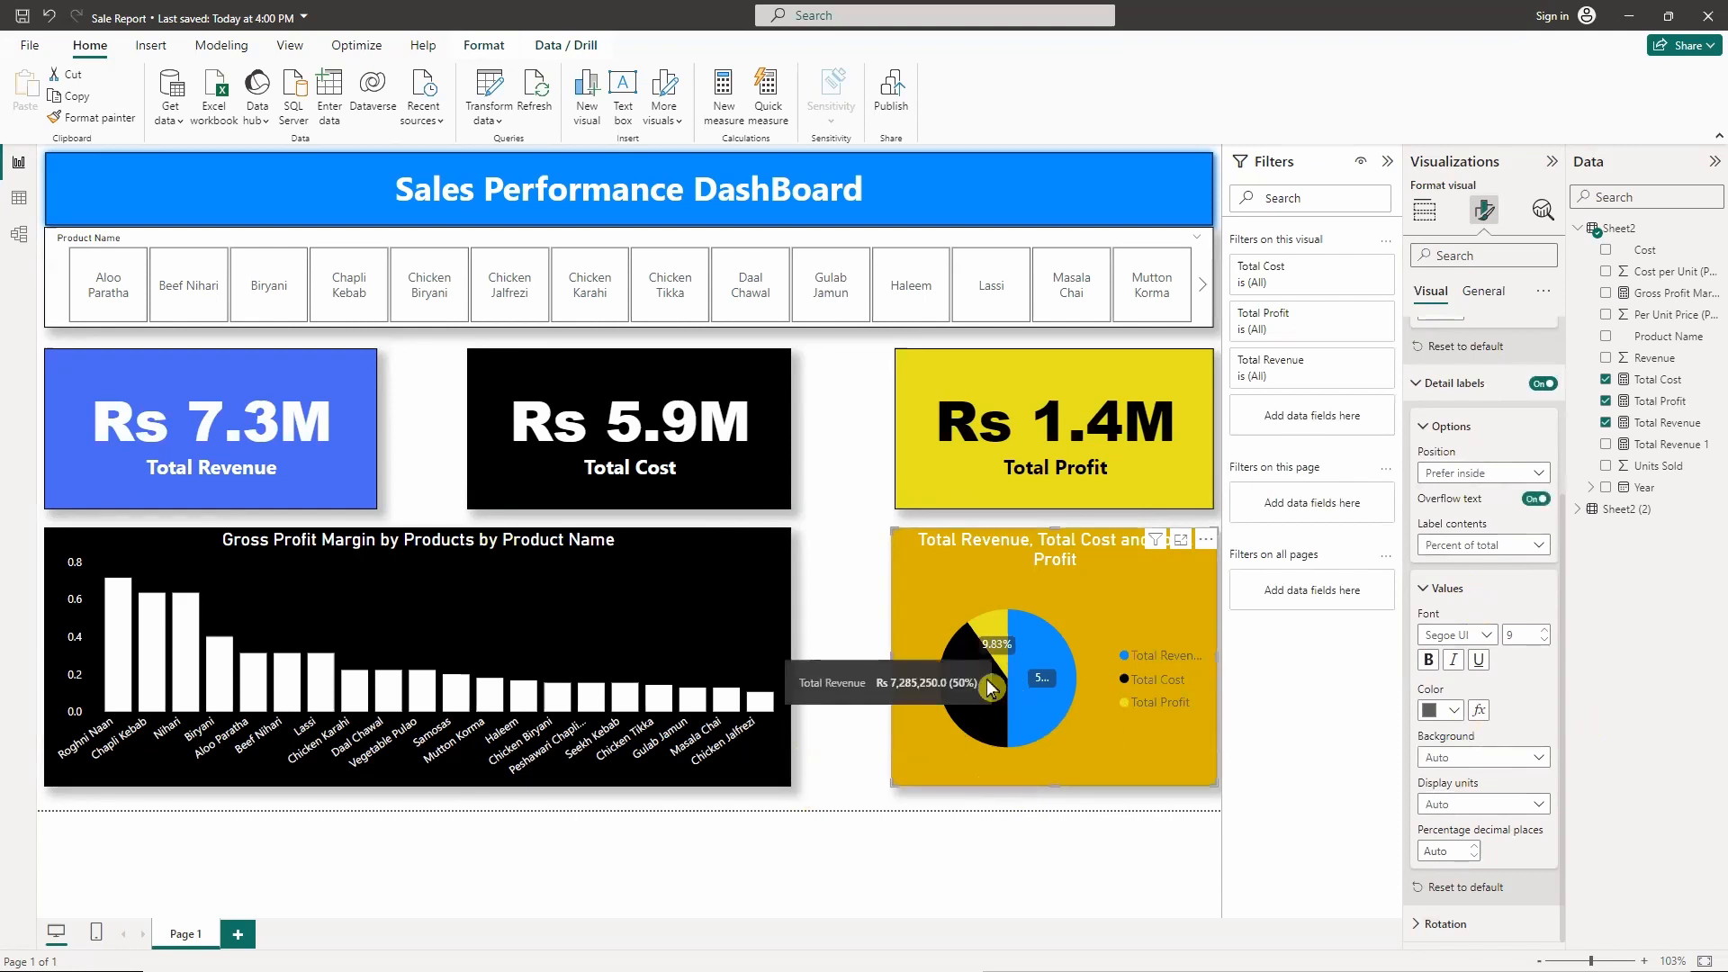
left_click(870, 615)
- Change the text colour of the pie chart's title to black
left_click(1080, 541)
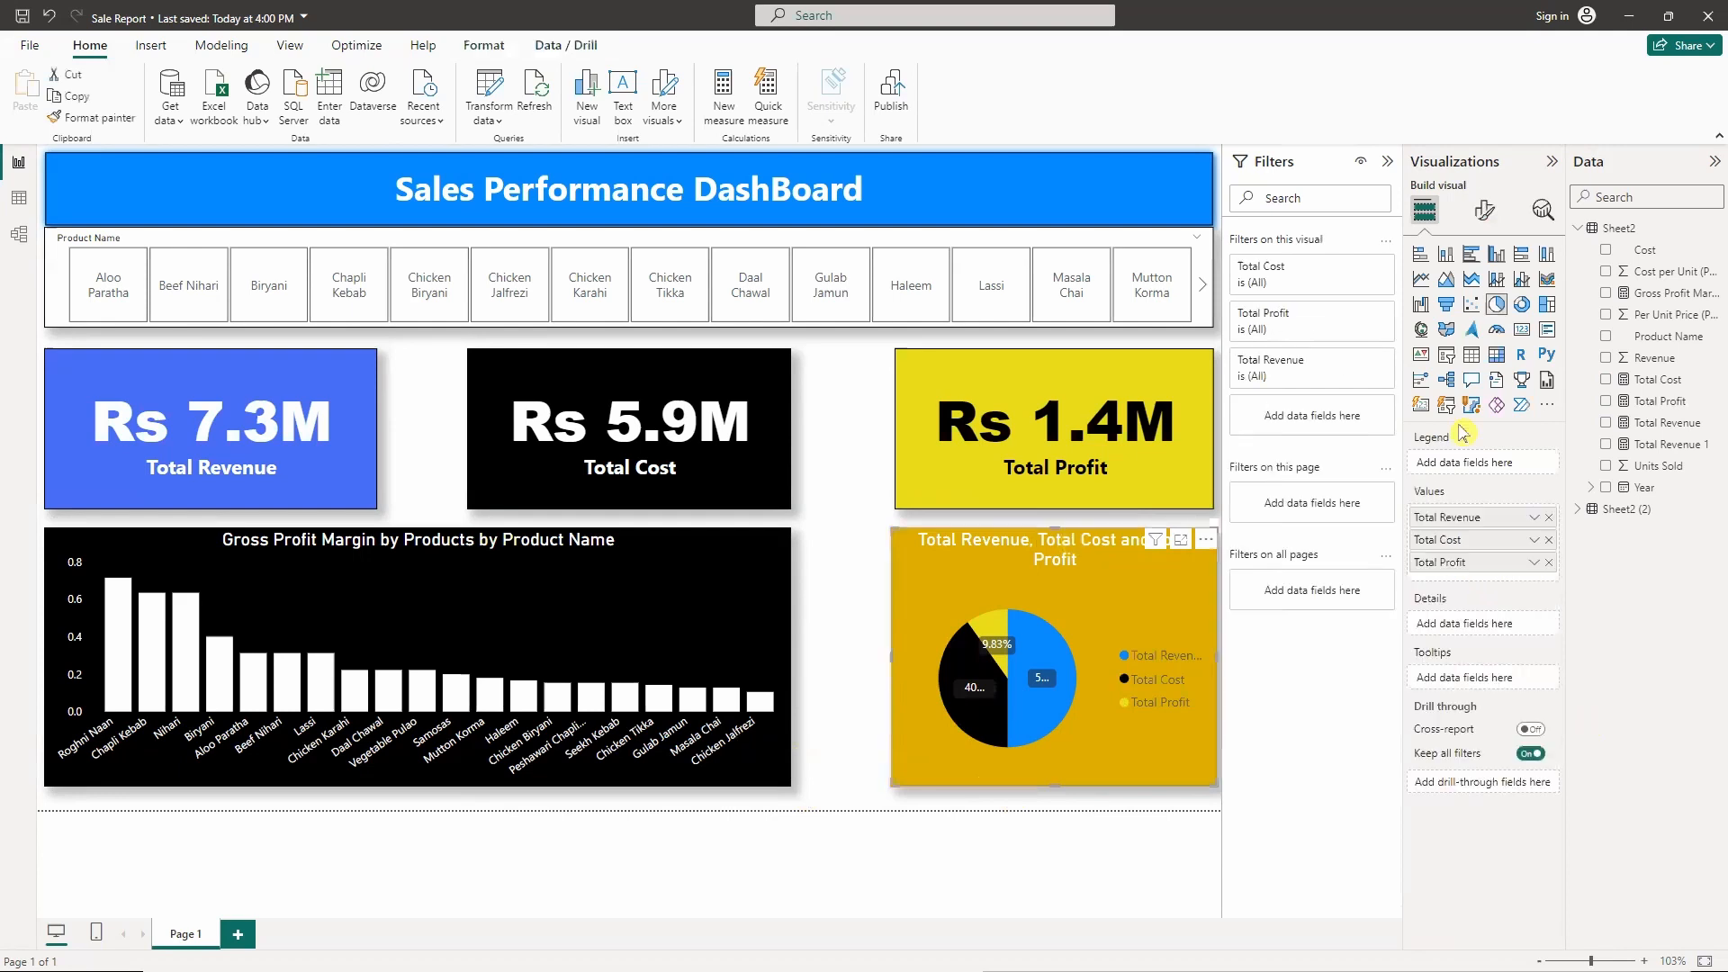
left_click(1485, 223)
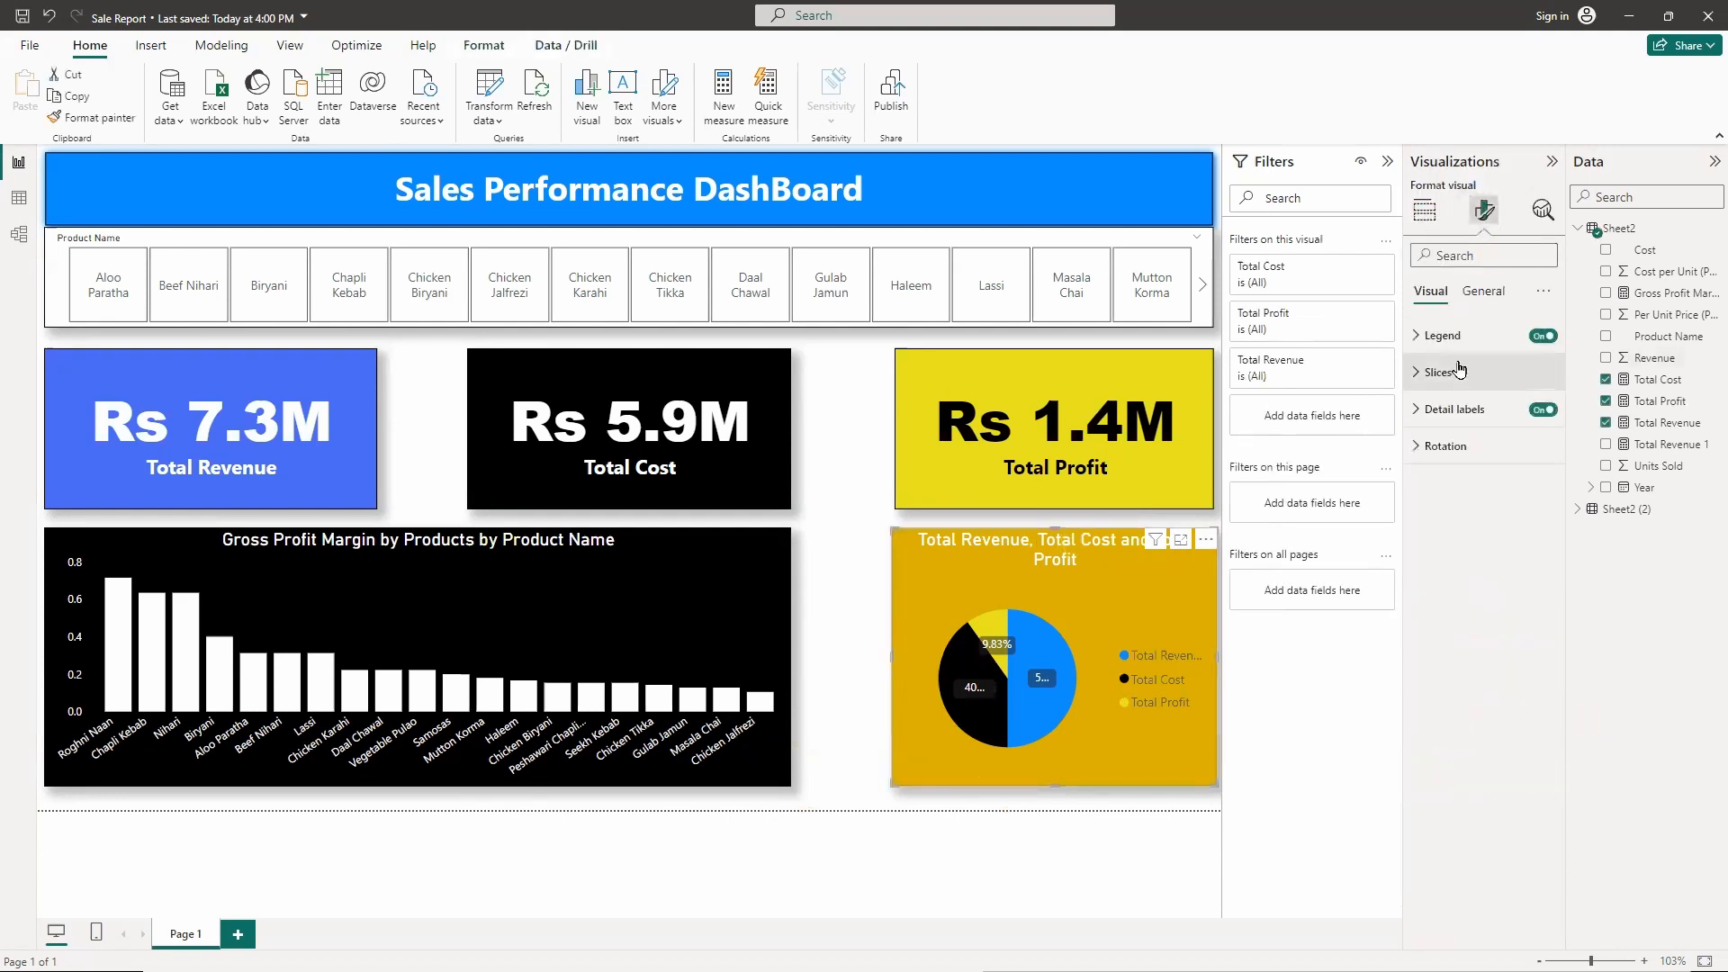
left_click(1482, 291)
left_click(1479, 364)
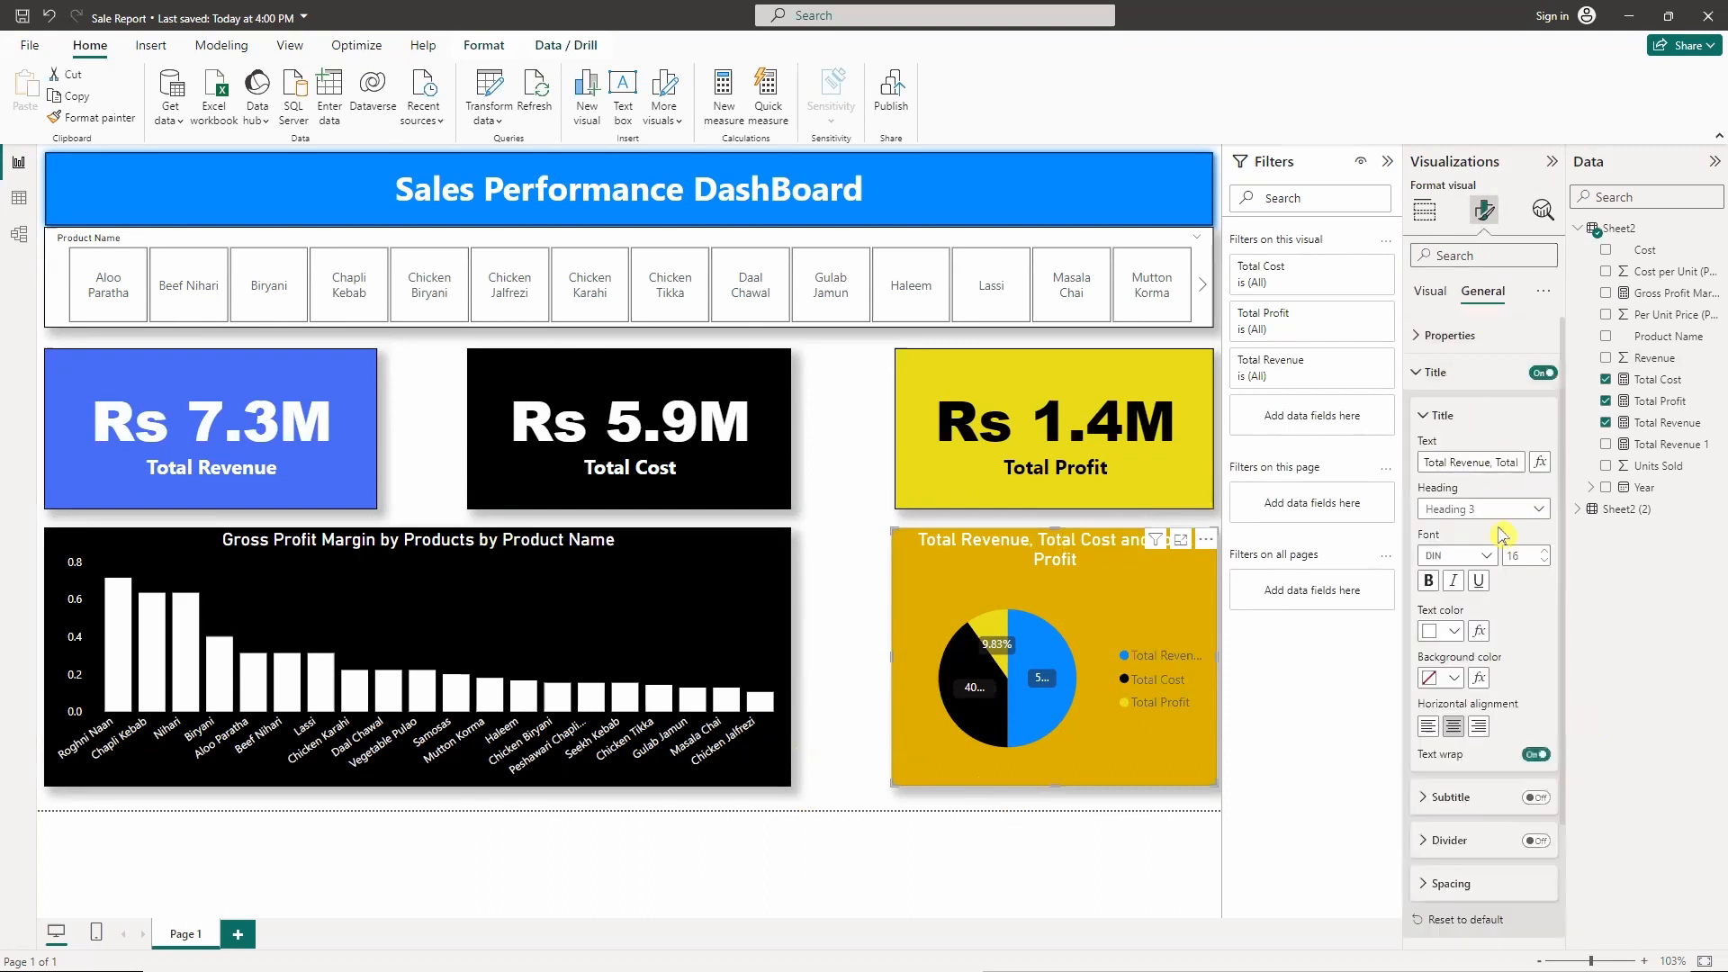
left_click(1455, 631)
left_click(1464, 689)
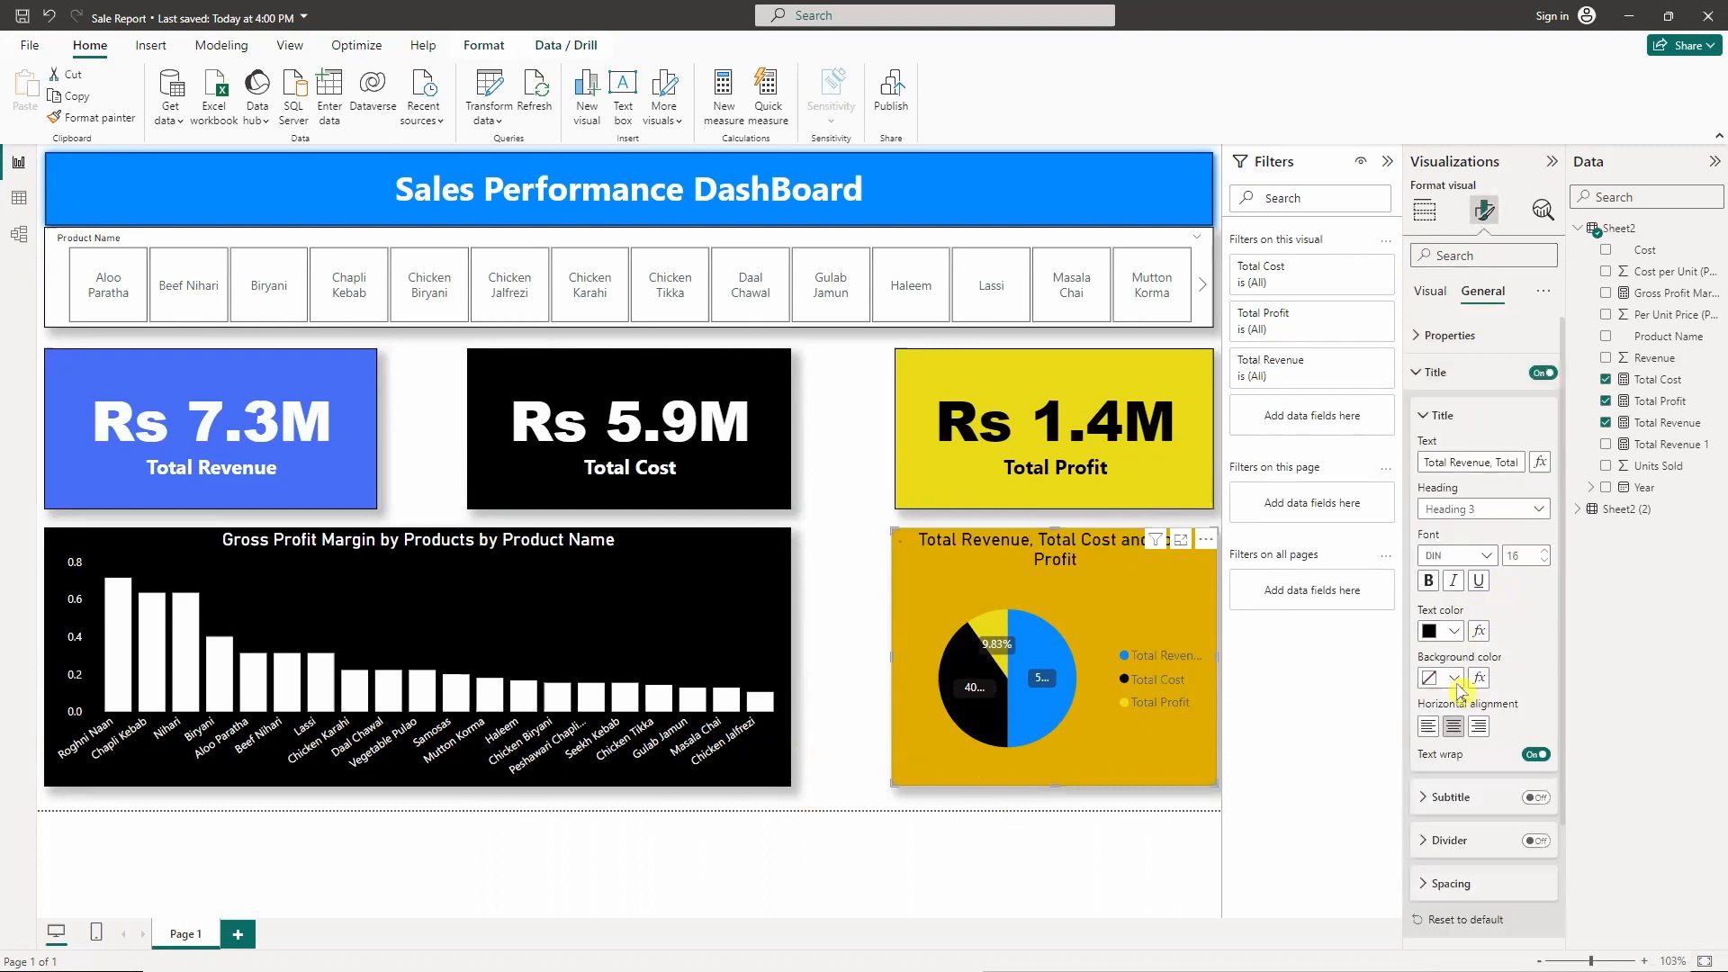
left_click(833, 585)
- Retitle the pie chart as "Breakdown of Revenue, Cost and Profit"
left_click(984, 558)
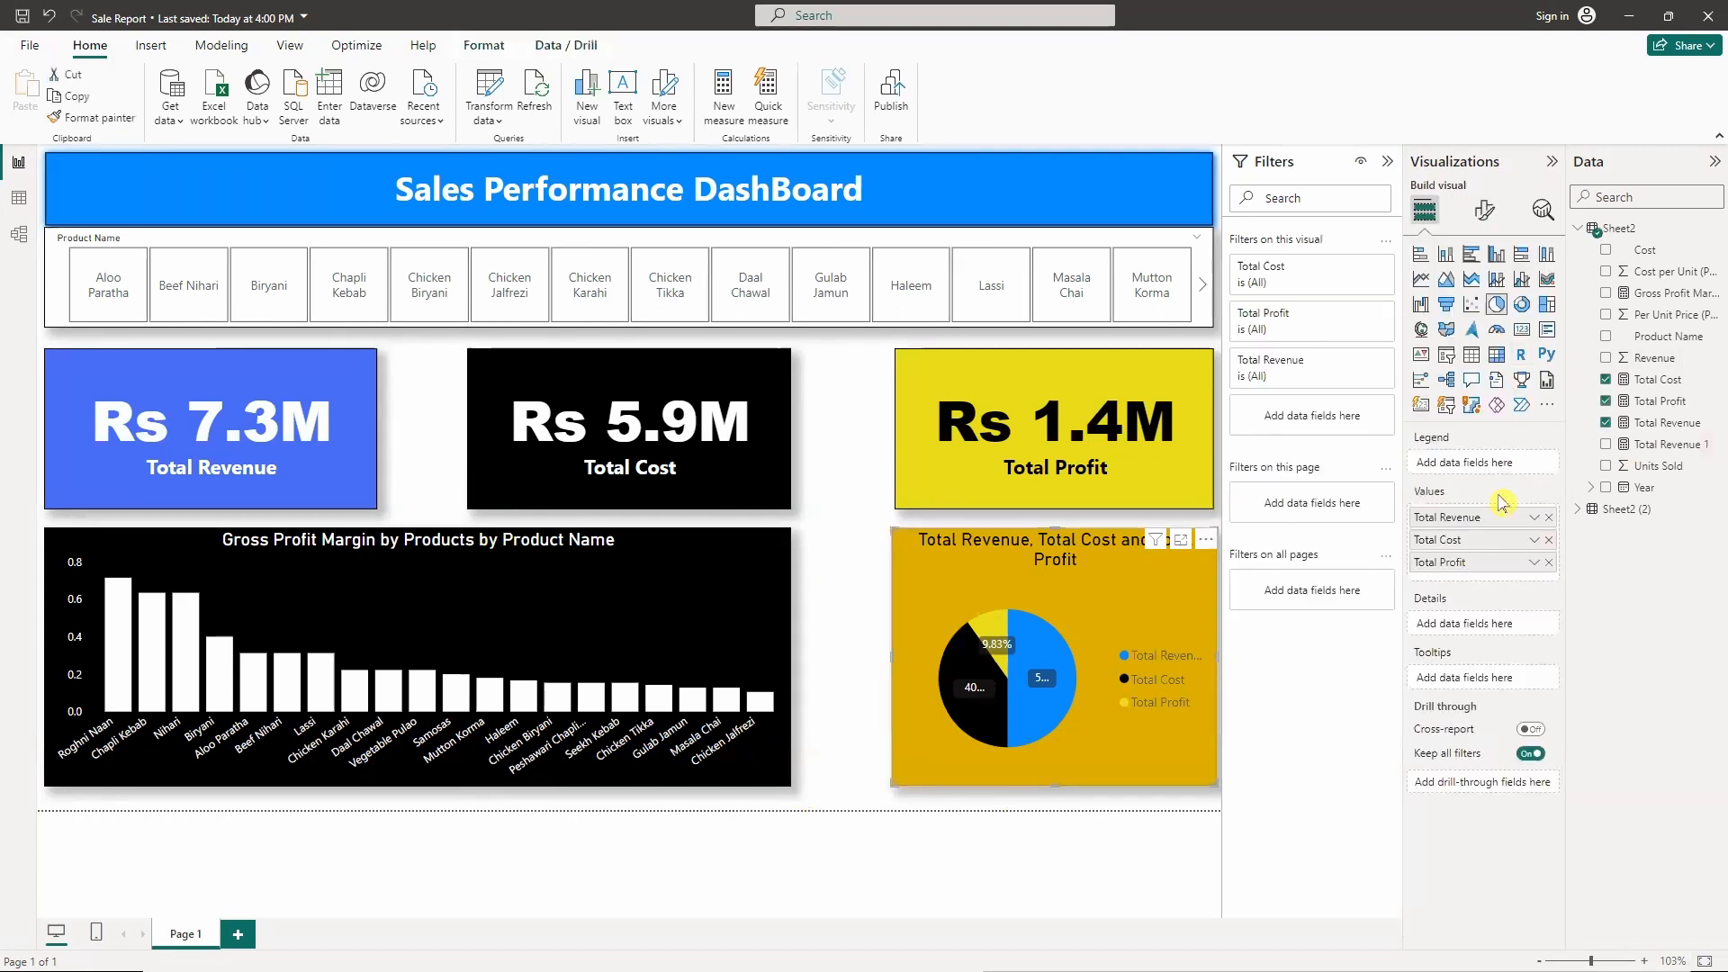
left_click(1484, 210)
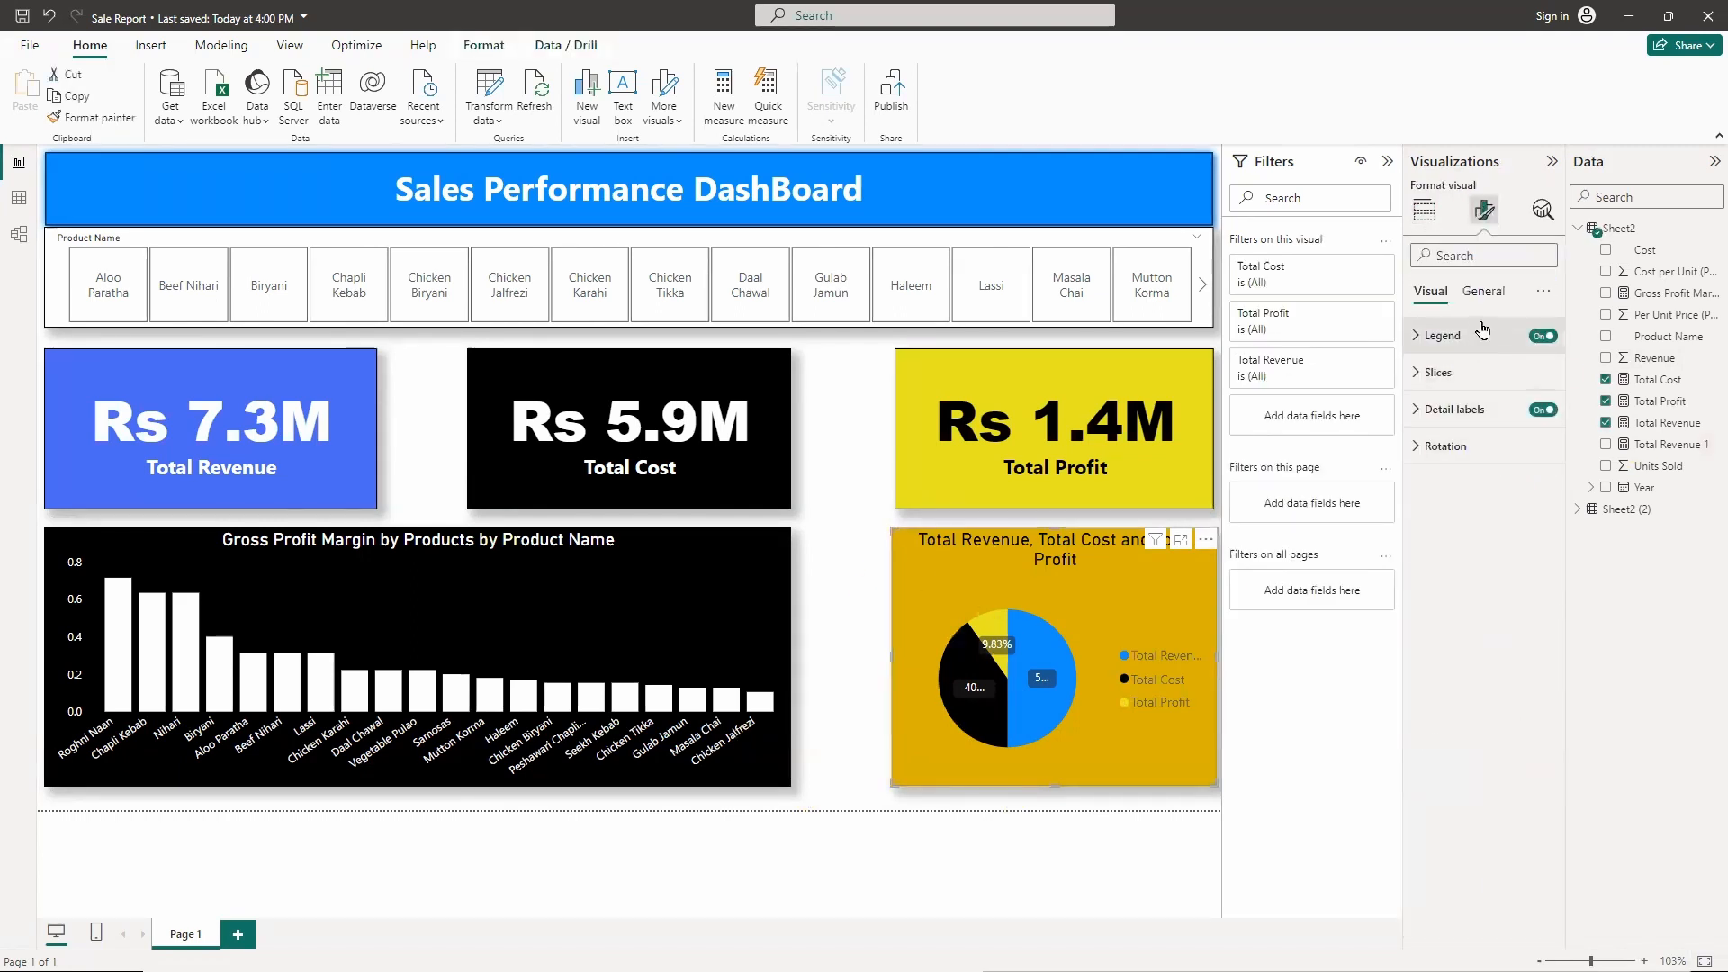
left_click(1482, 291)
left_click(1483, 373)
triple_click(1505, 463)
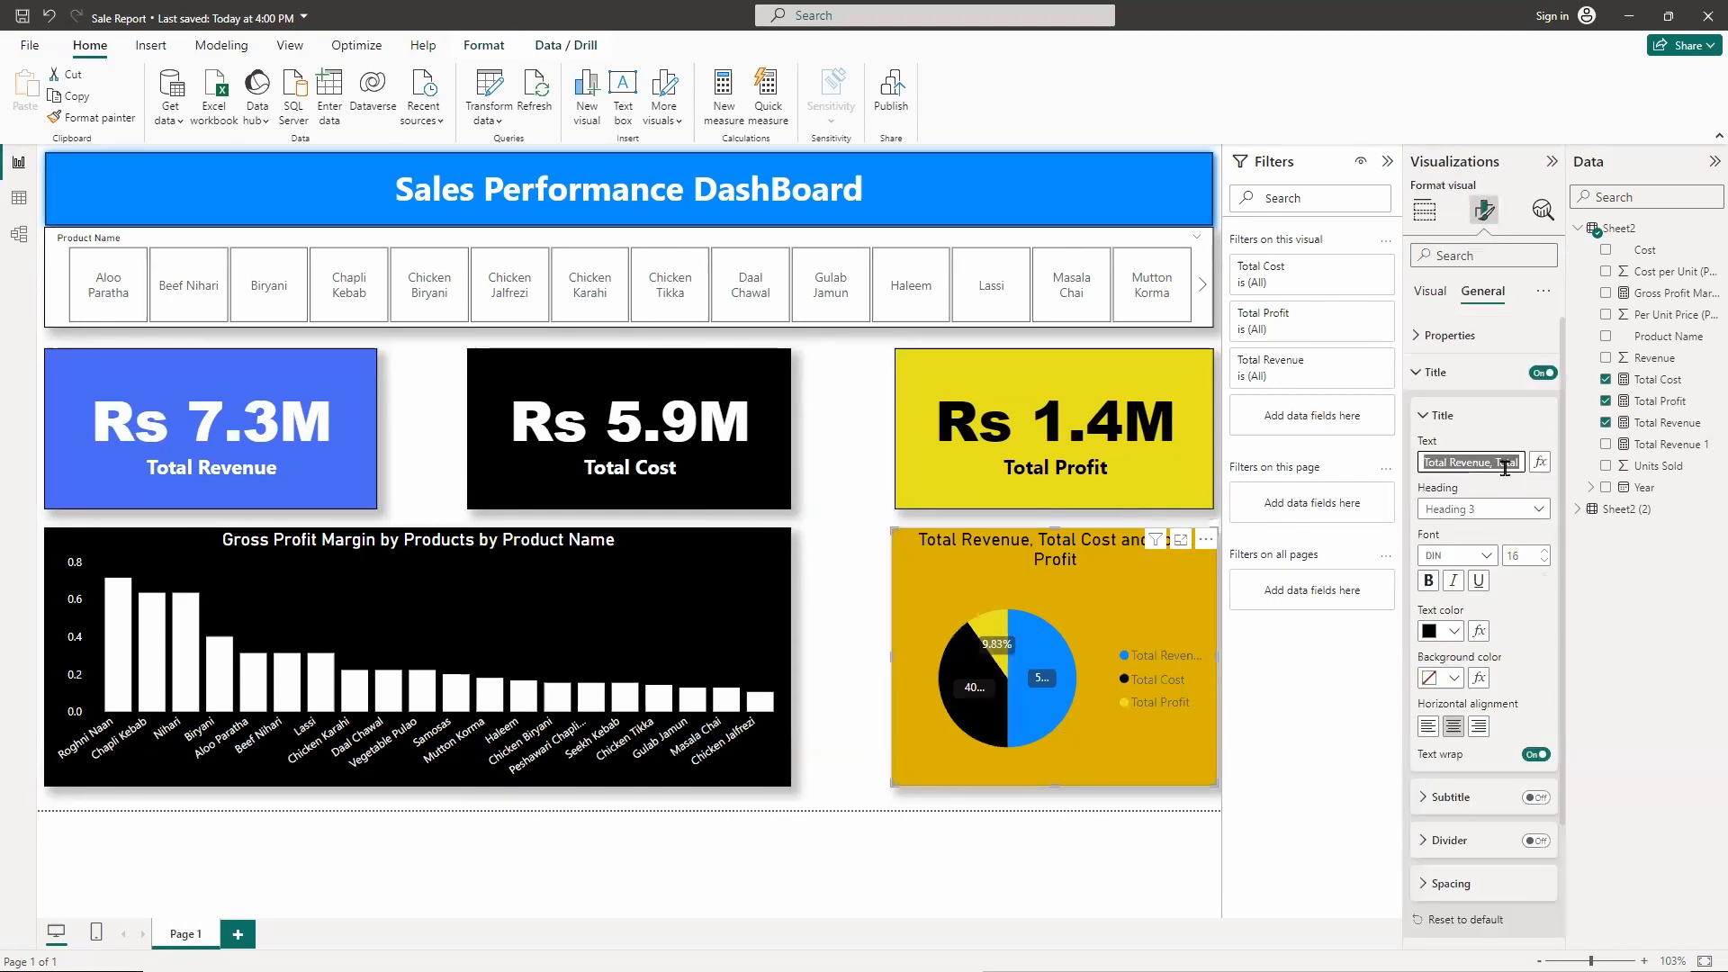
key("BackSpace")
type("B")
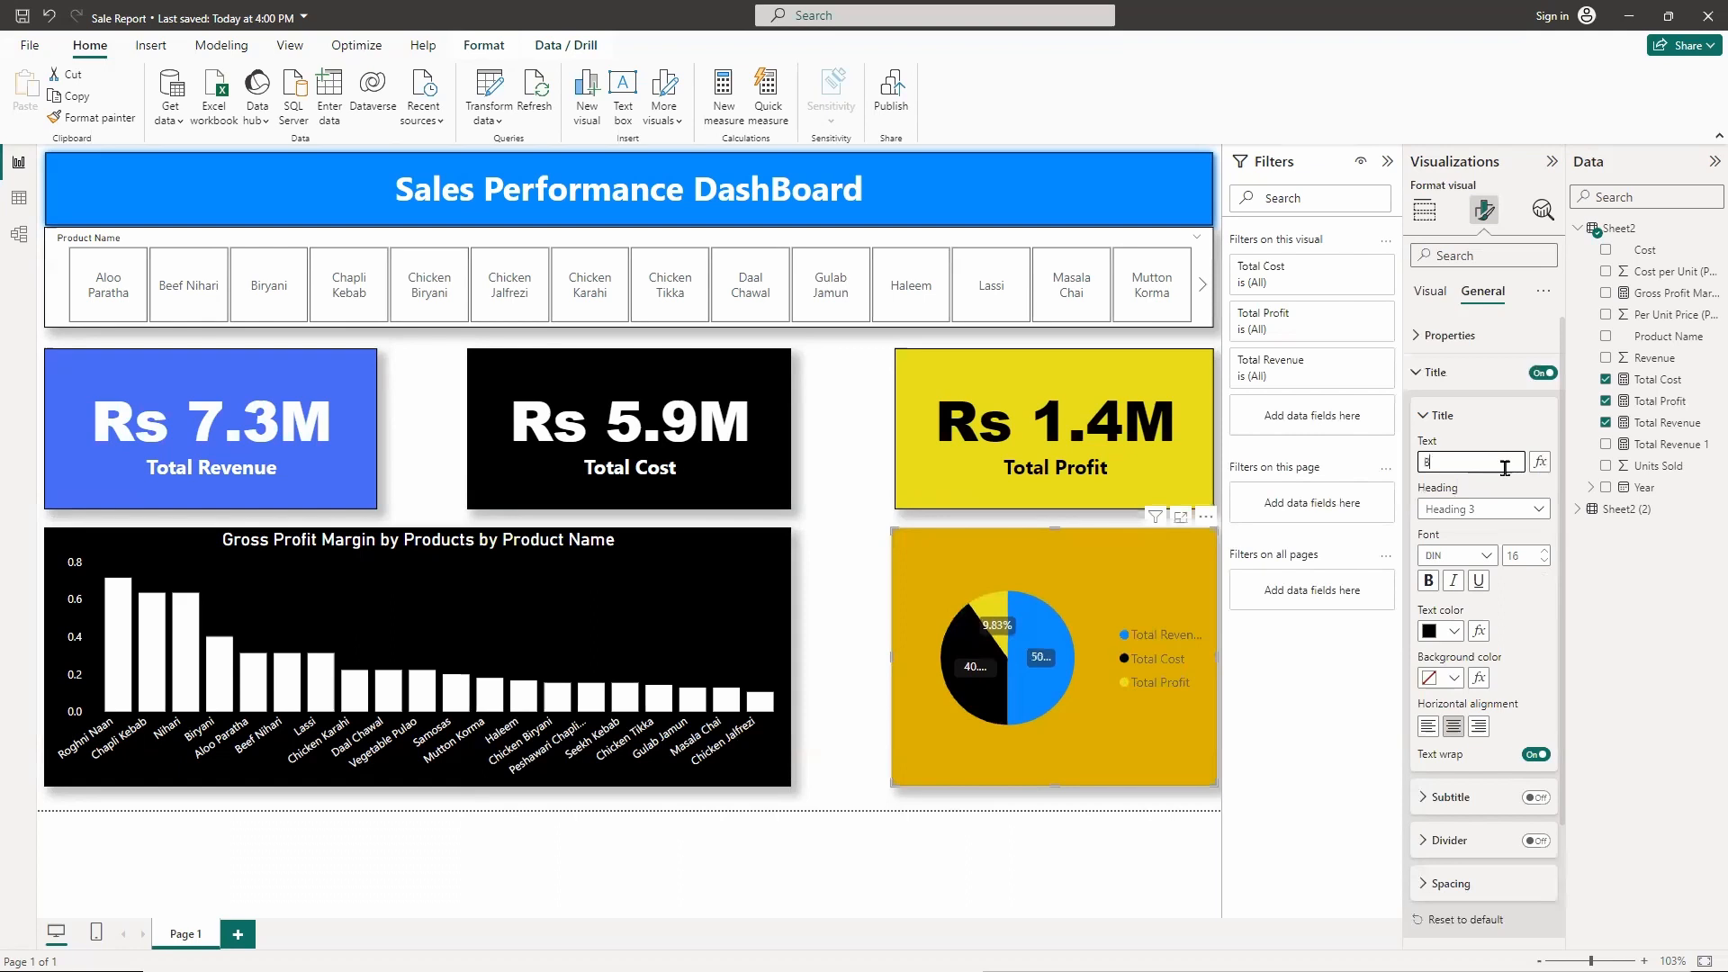
type("t=re=")
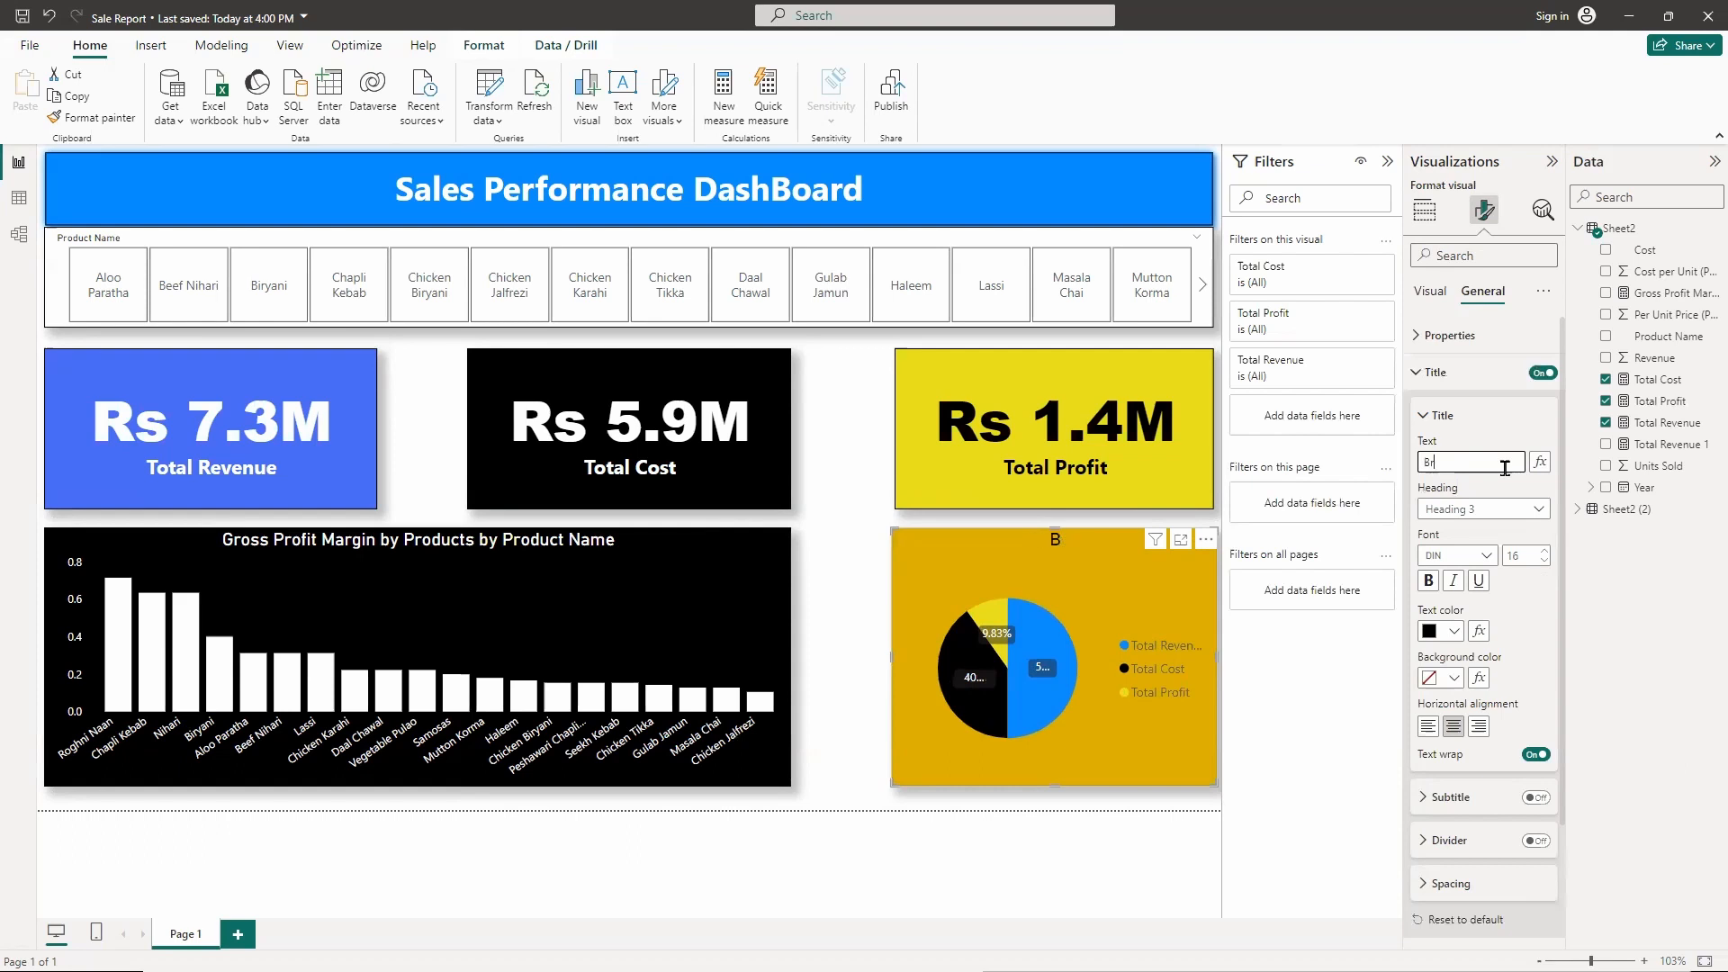
type("kdown of Reve")
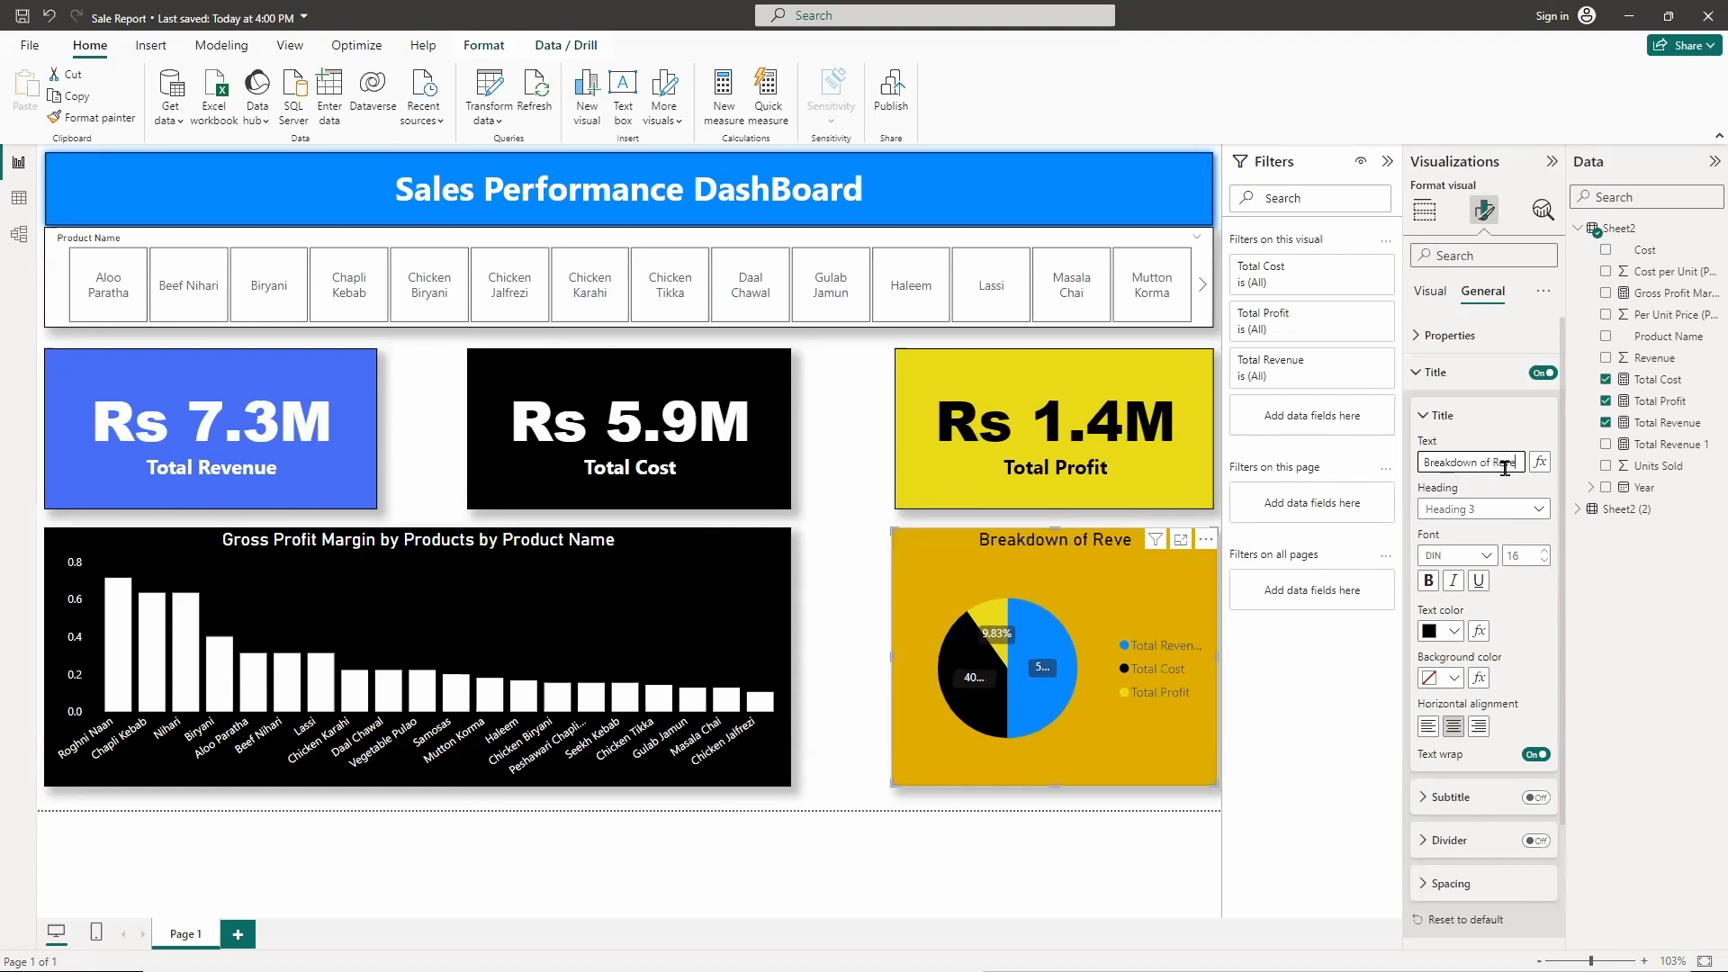
type("nue")
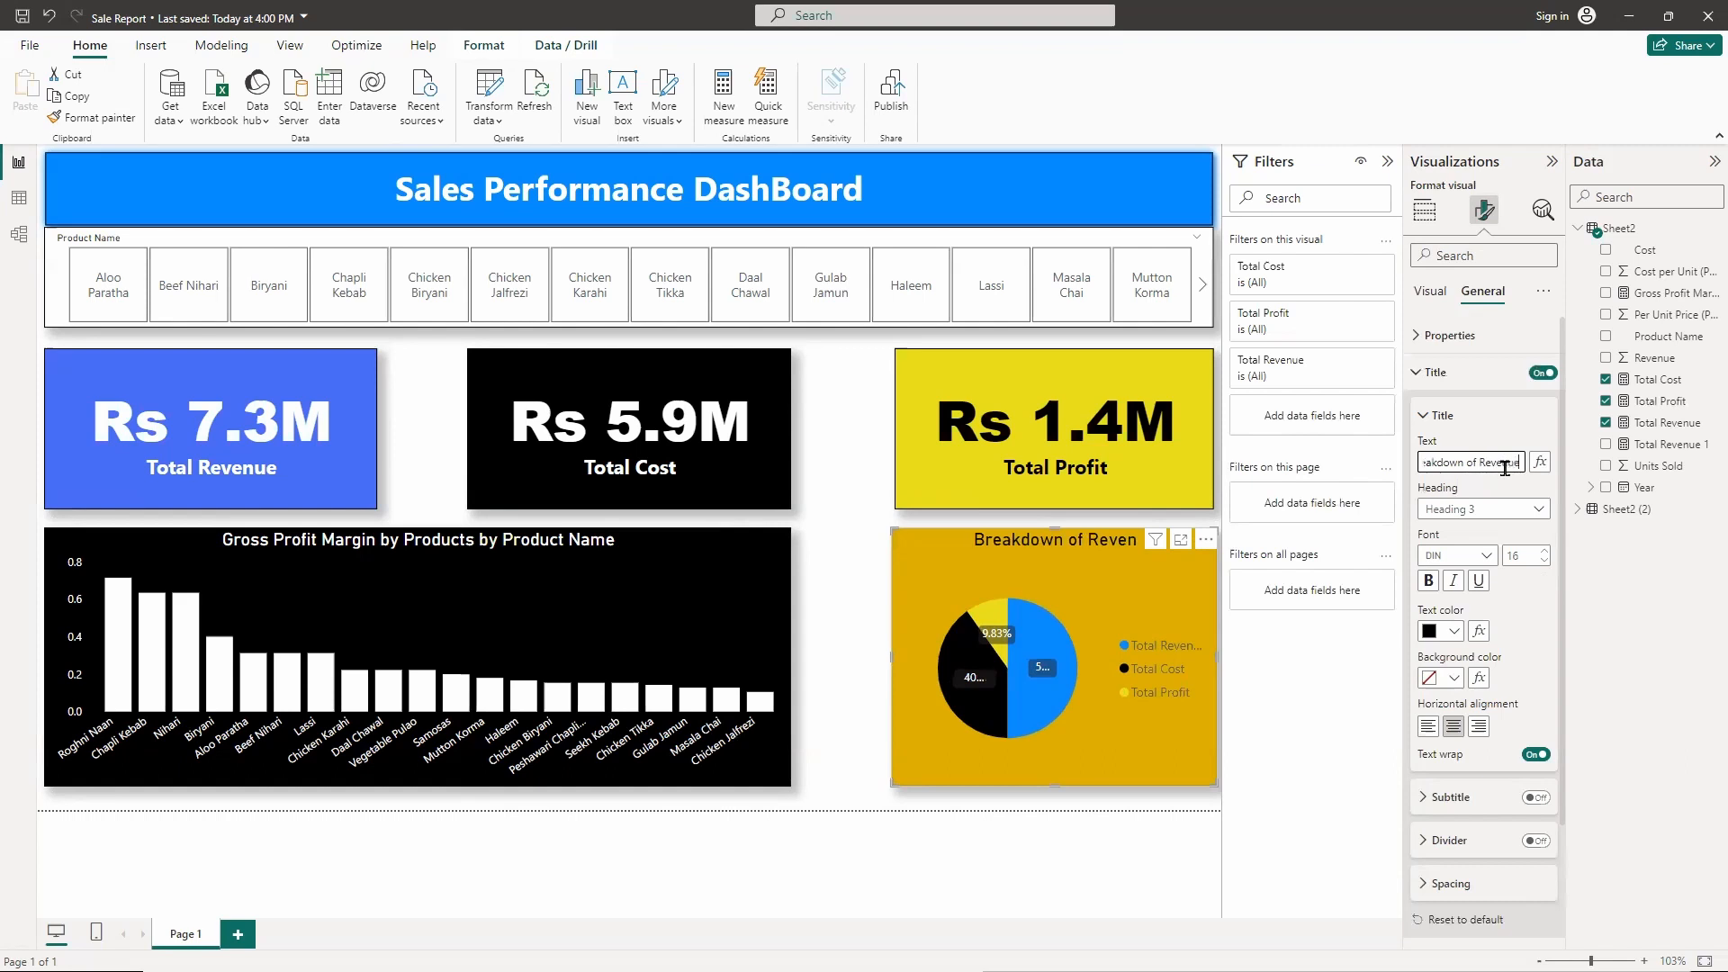
type(", Cost")
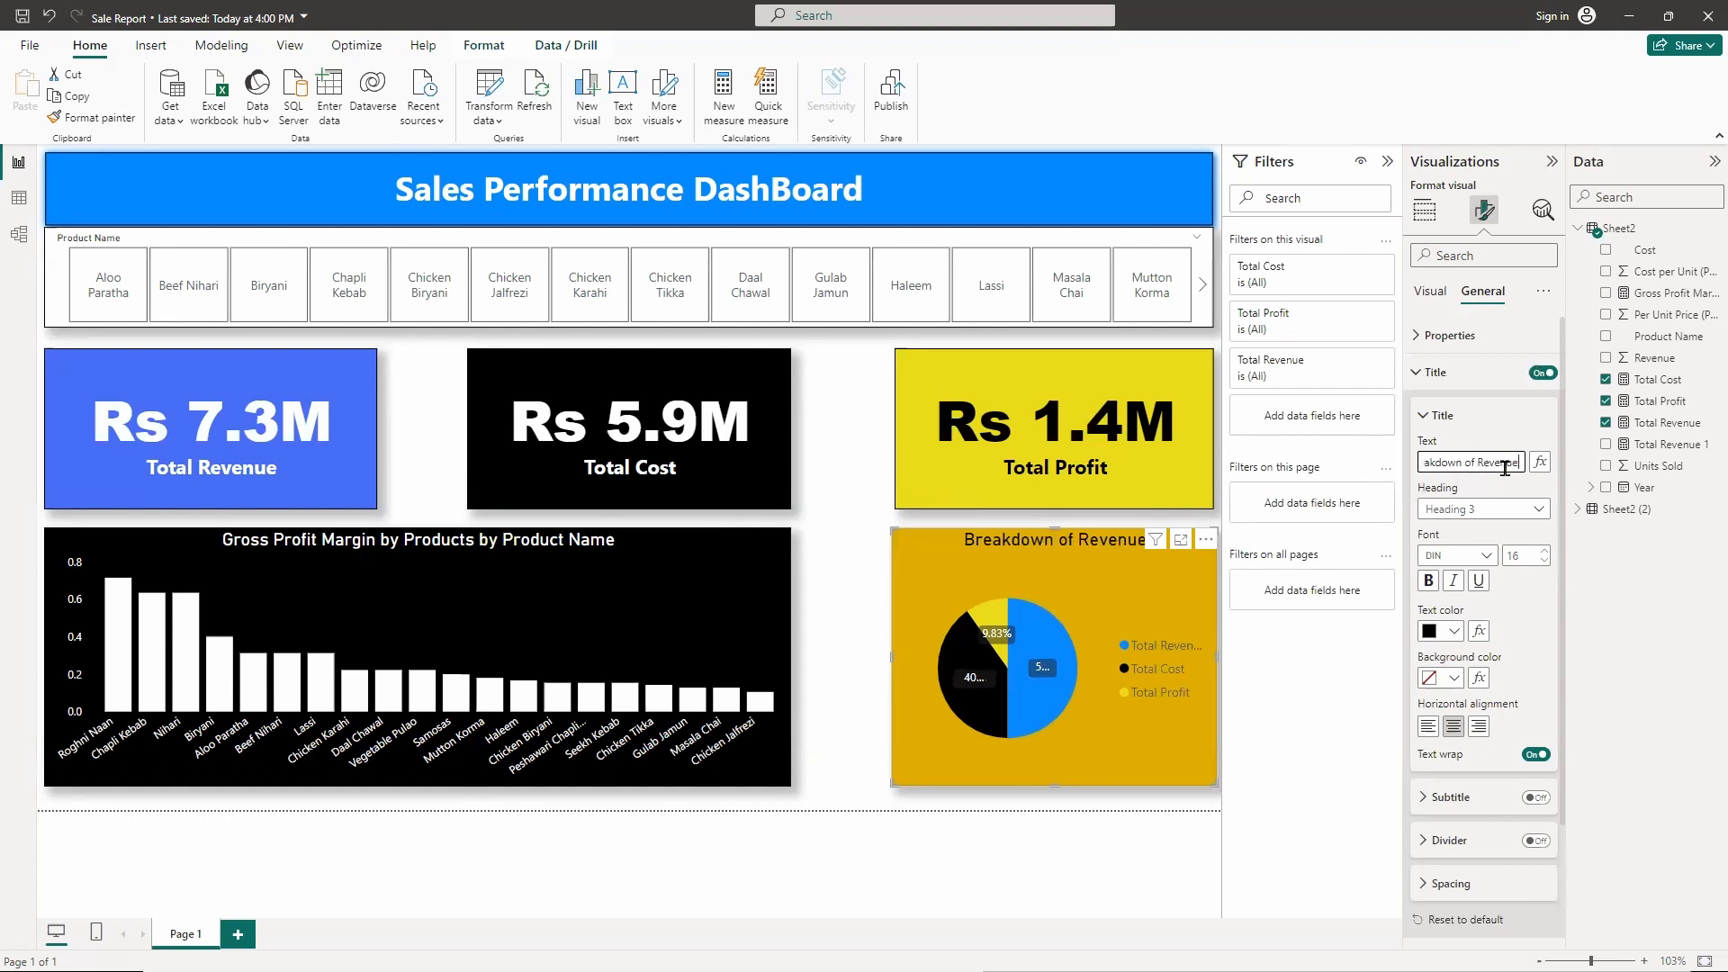
type(" and")
key("BackSpace")
key("BackSpace")
key("BackSpace")
type("and Profit")
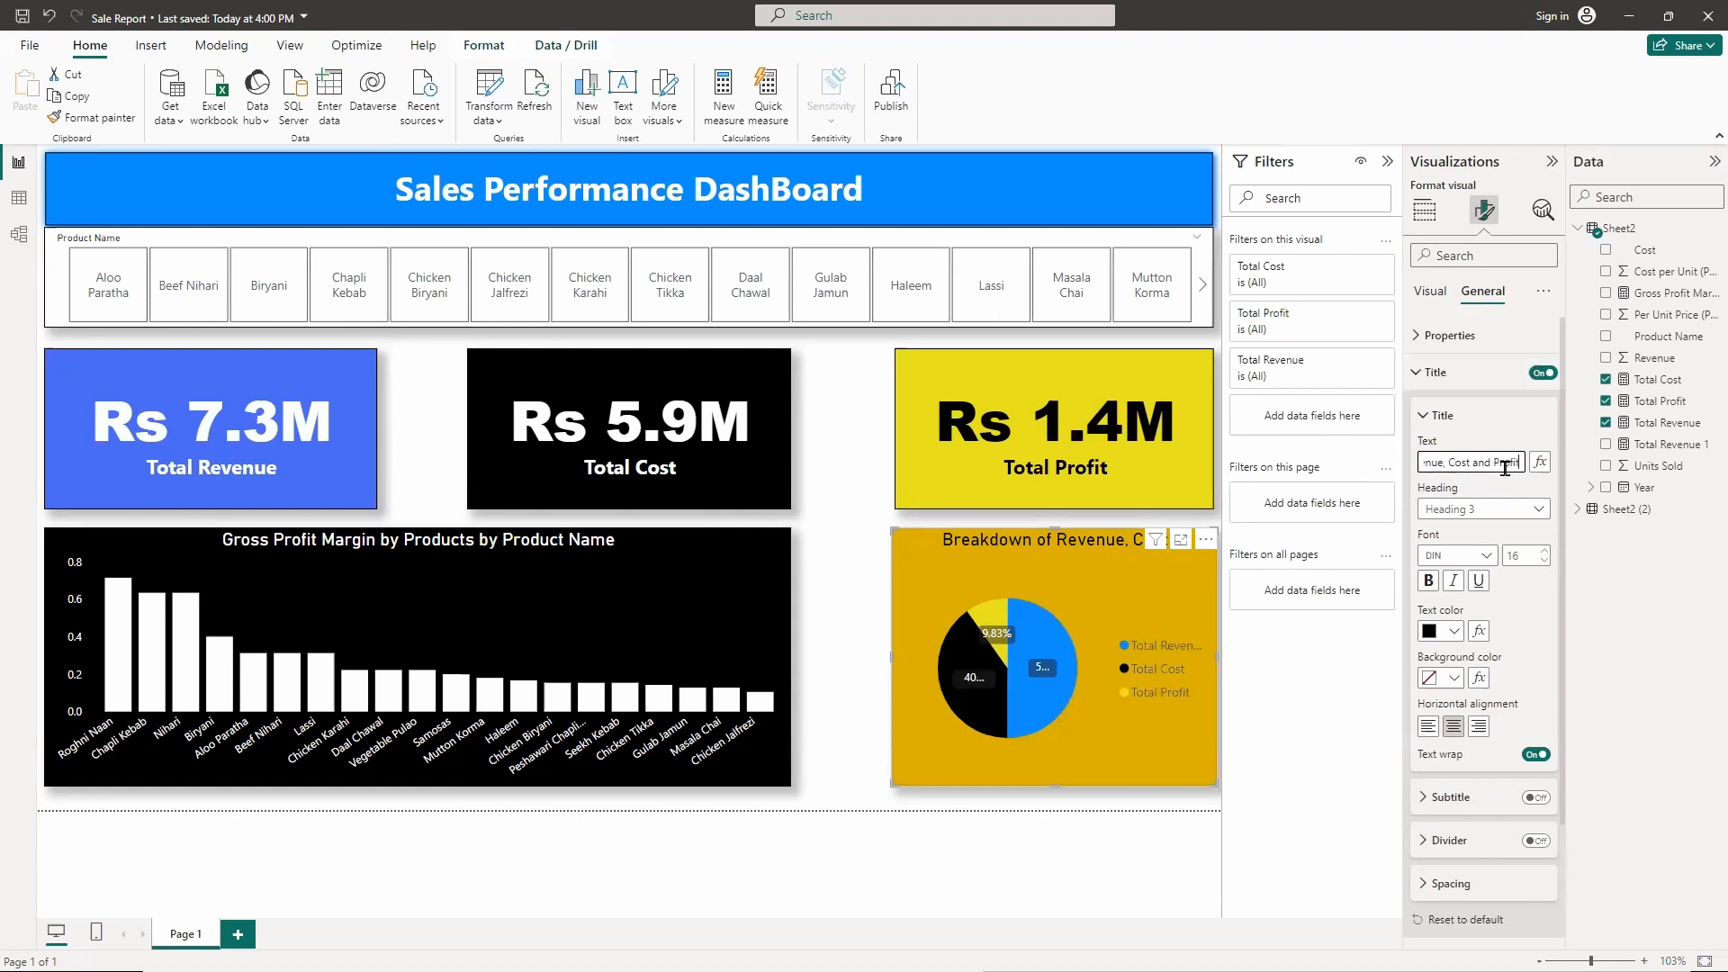
left_click(837, 586)
- Reduce the font size of the pie chart's title to 15
left_click(1058, 554)
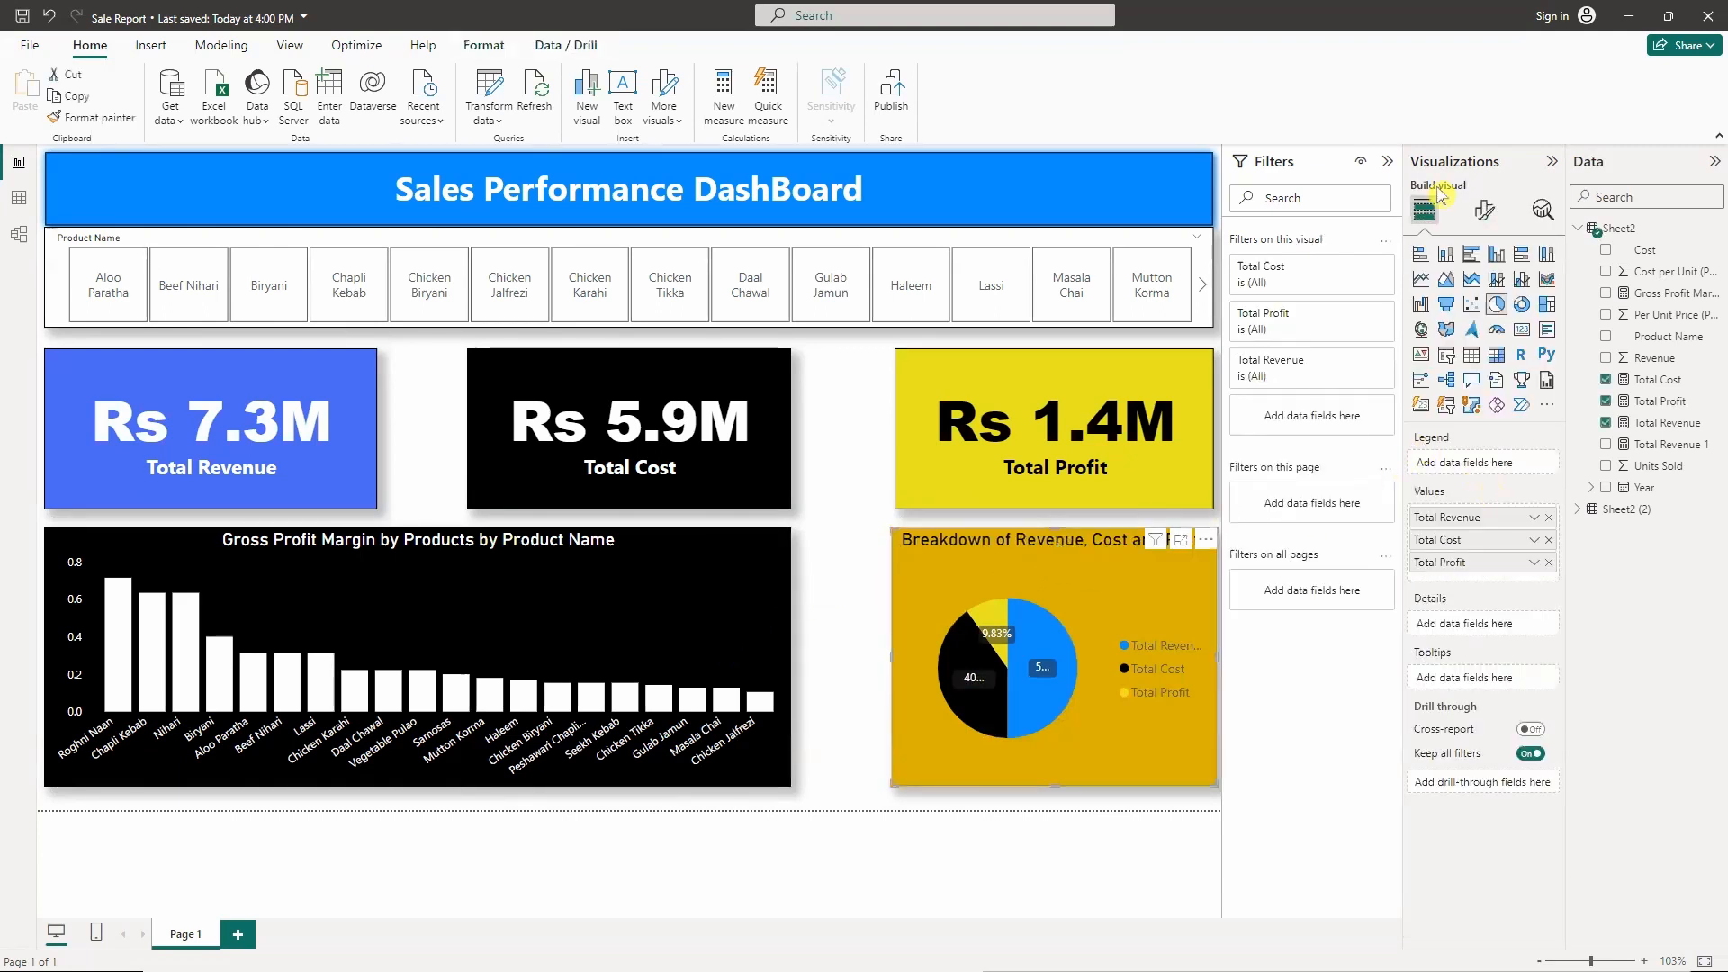
left_click(1483, 211)
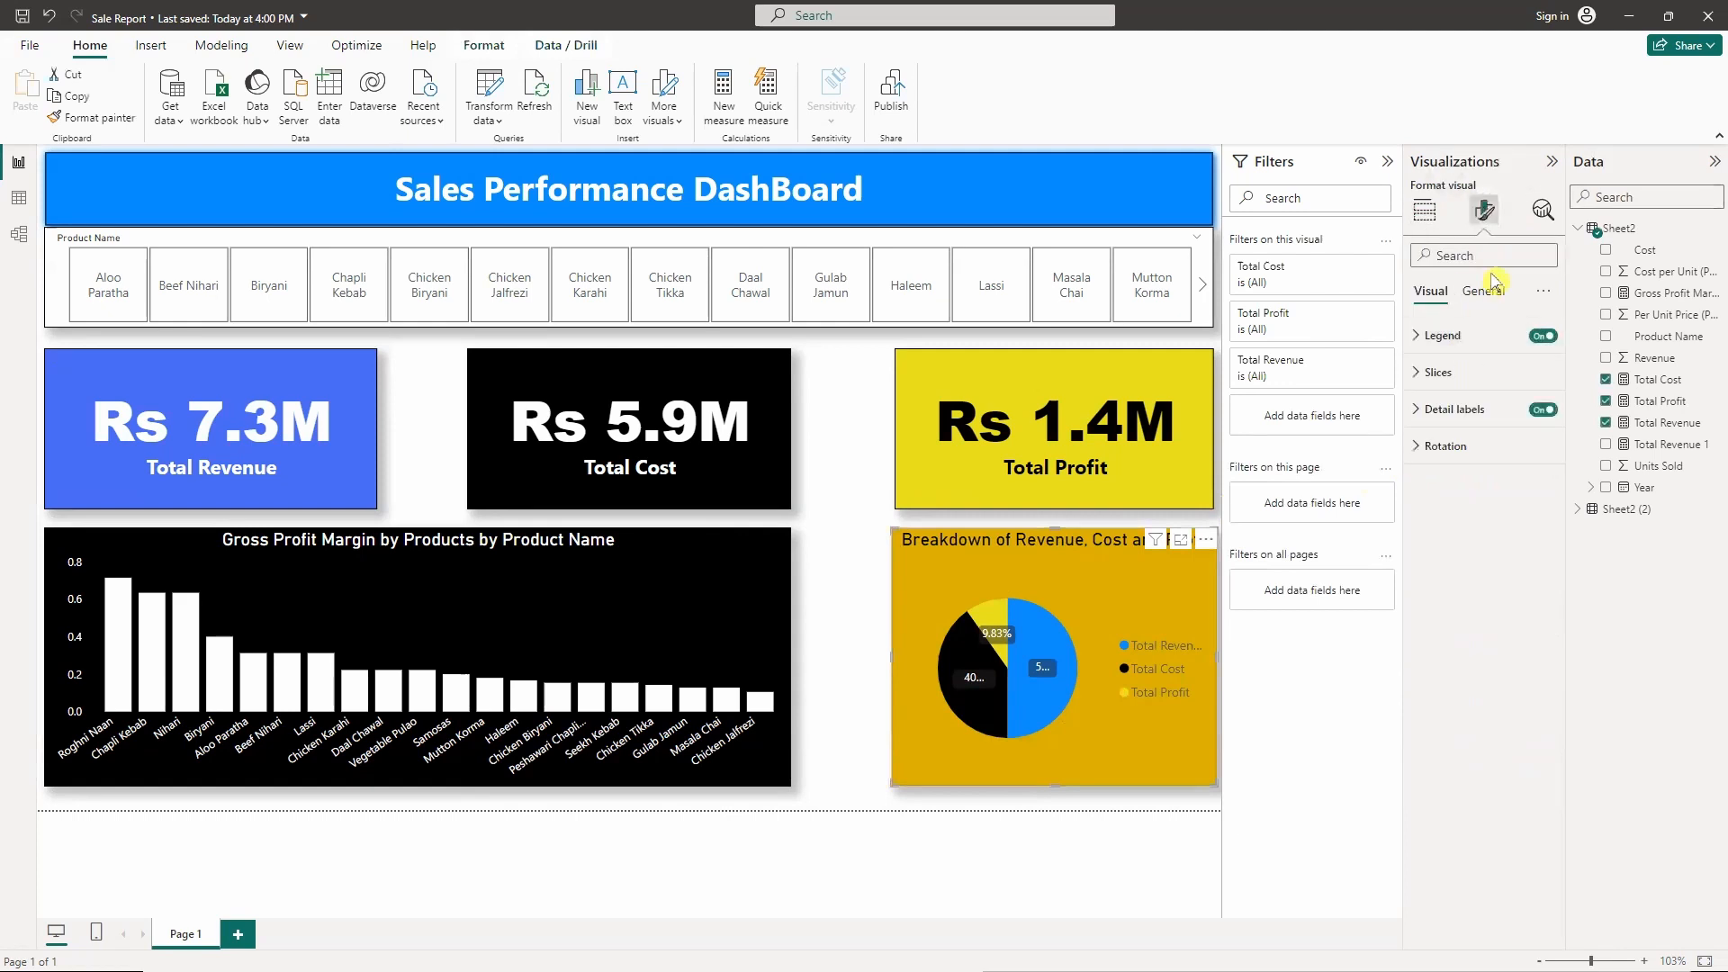
left_click(1483, 299)
left_click(1505, 372)
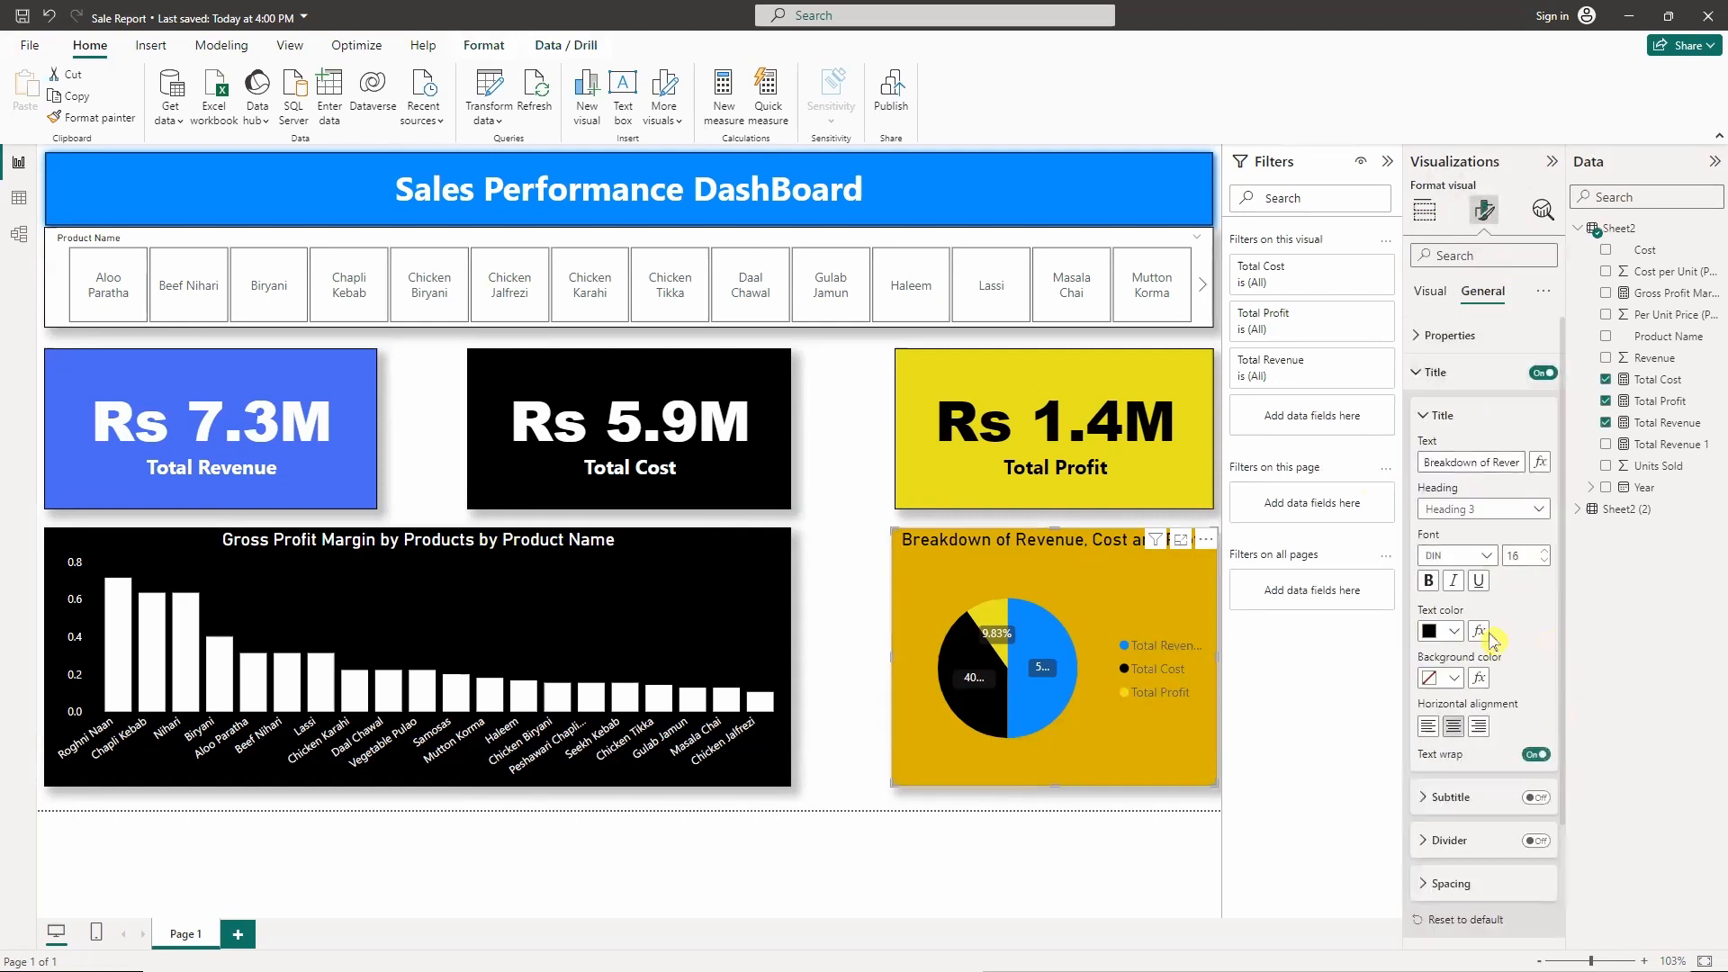
left_click(1548, 553)
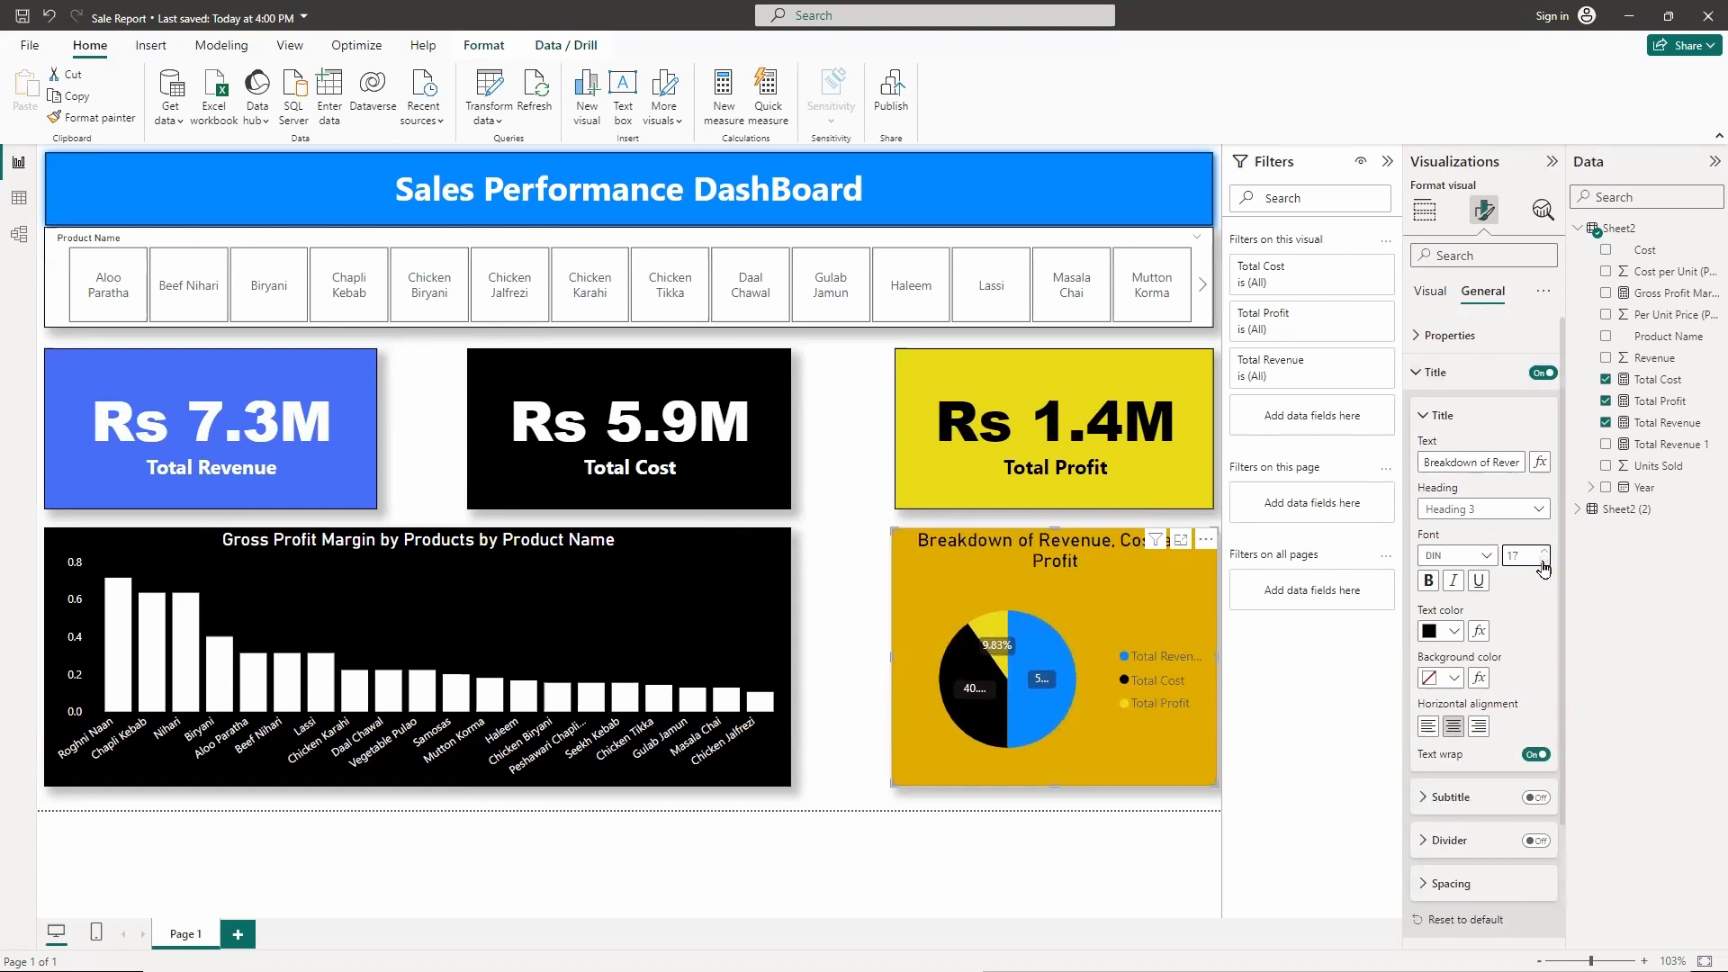
left_click(1544, 561)
left_click(1543, 562)
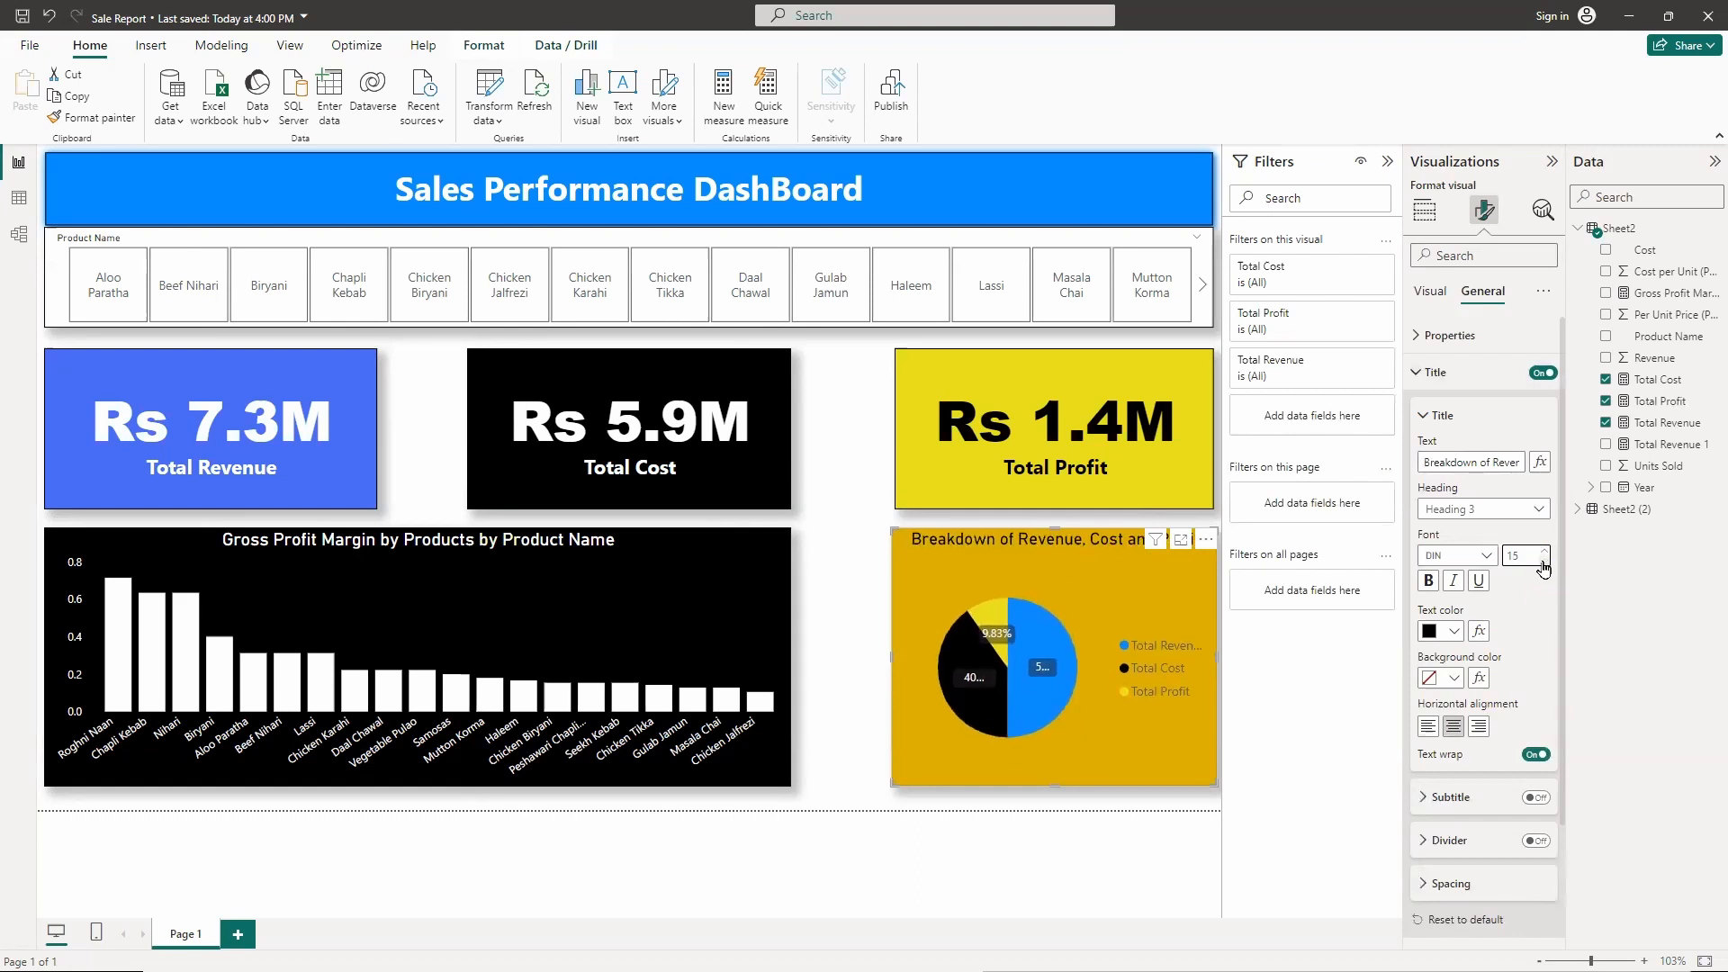
left_click(826, 576)
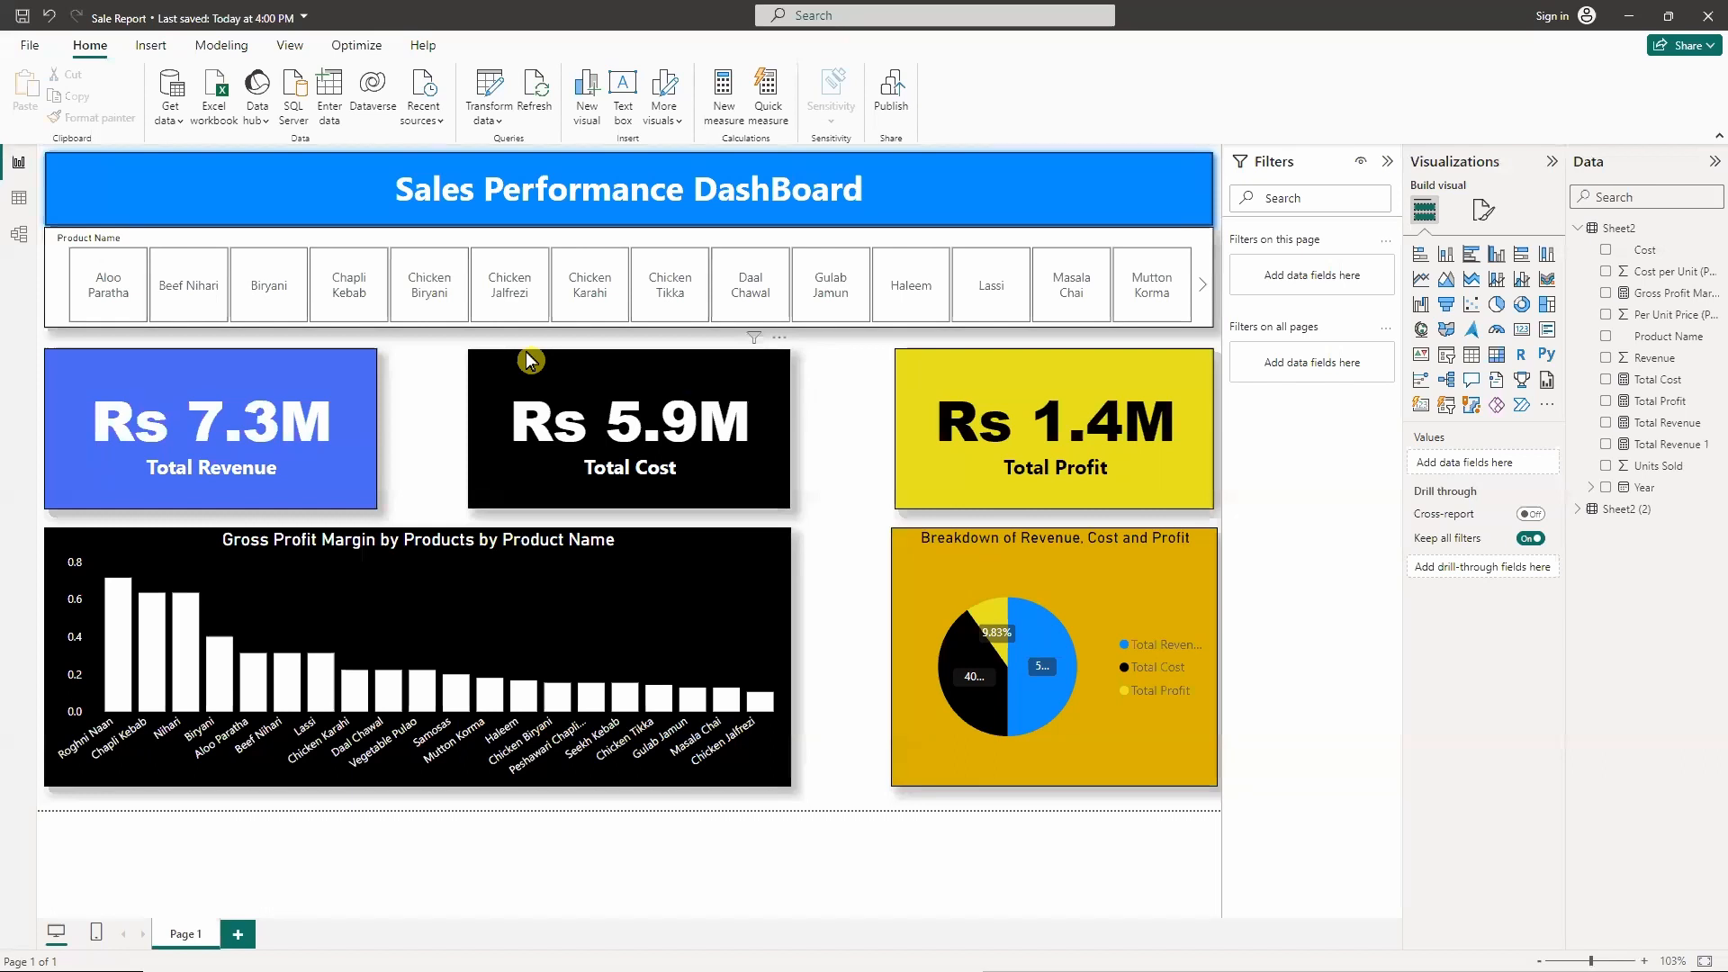
- Test the product slicer by filtering the dashboard by Chapli Kebab, Chicken Tikka and Haleem in turn
left_click(363, 291)
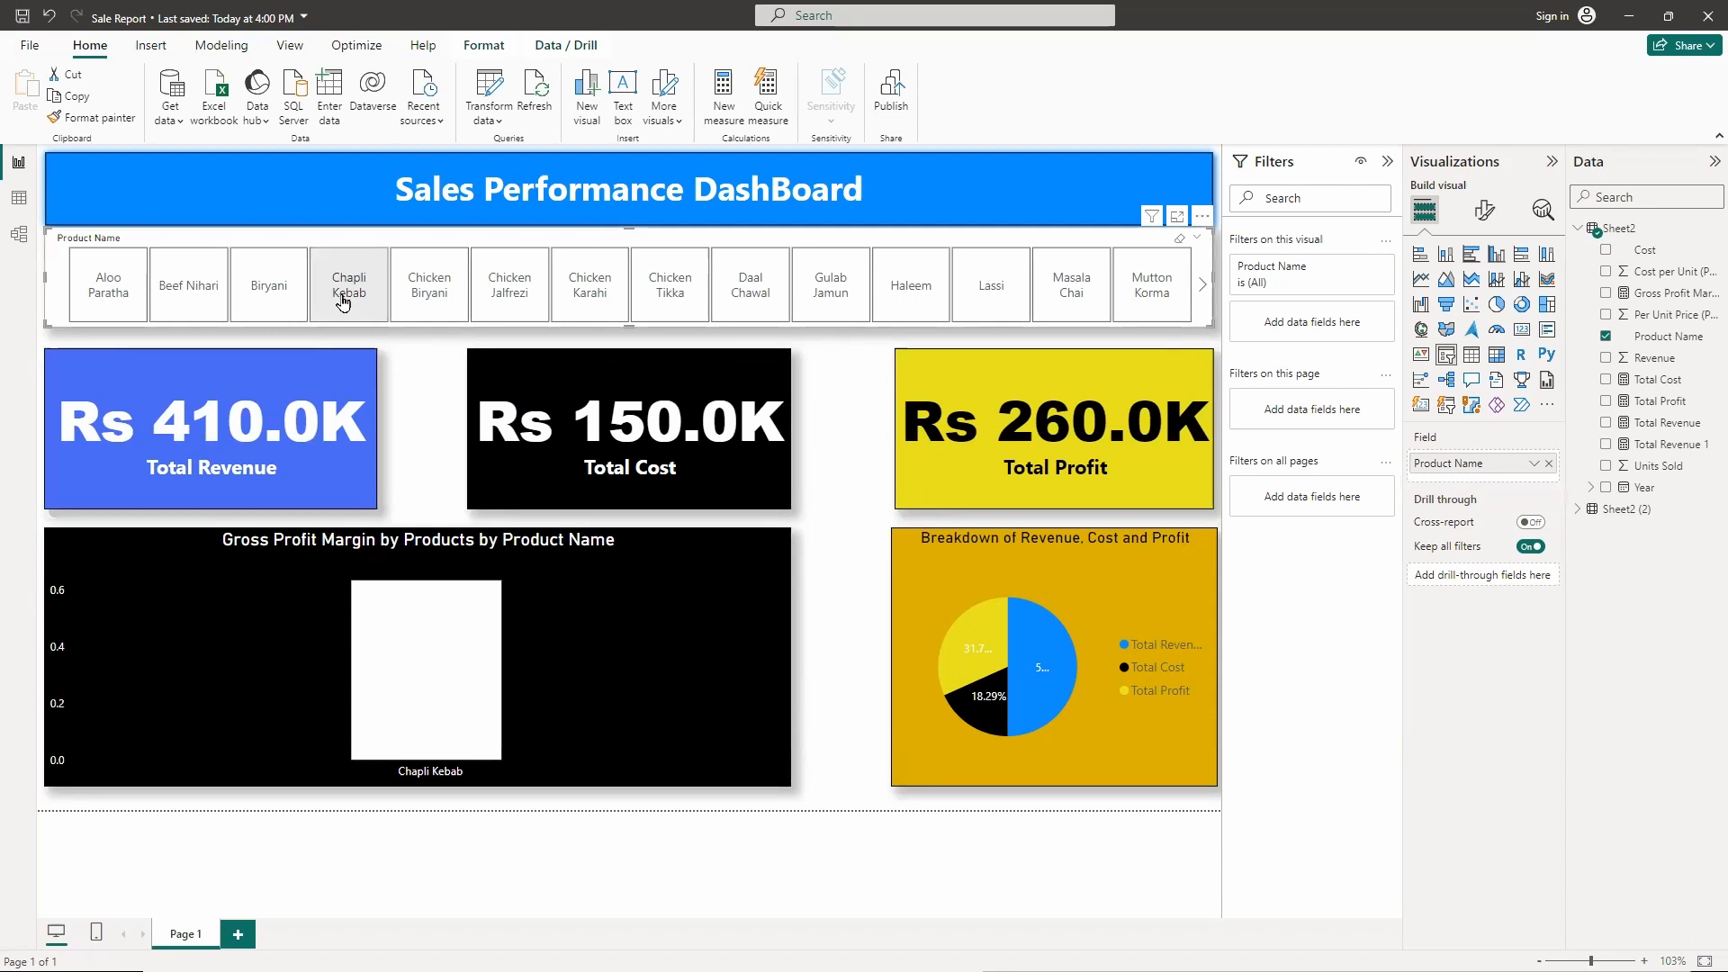
left_click(663, 301)
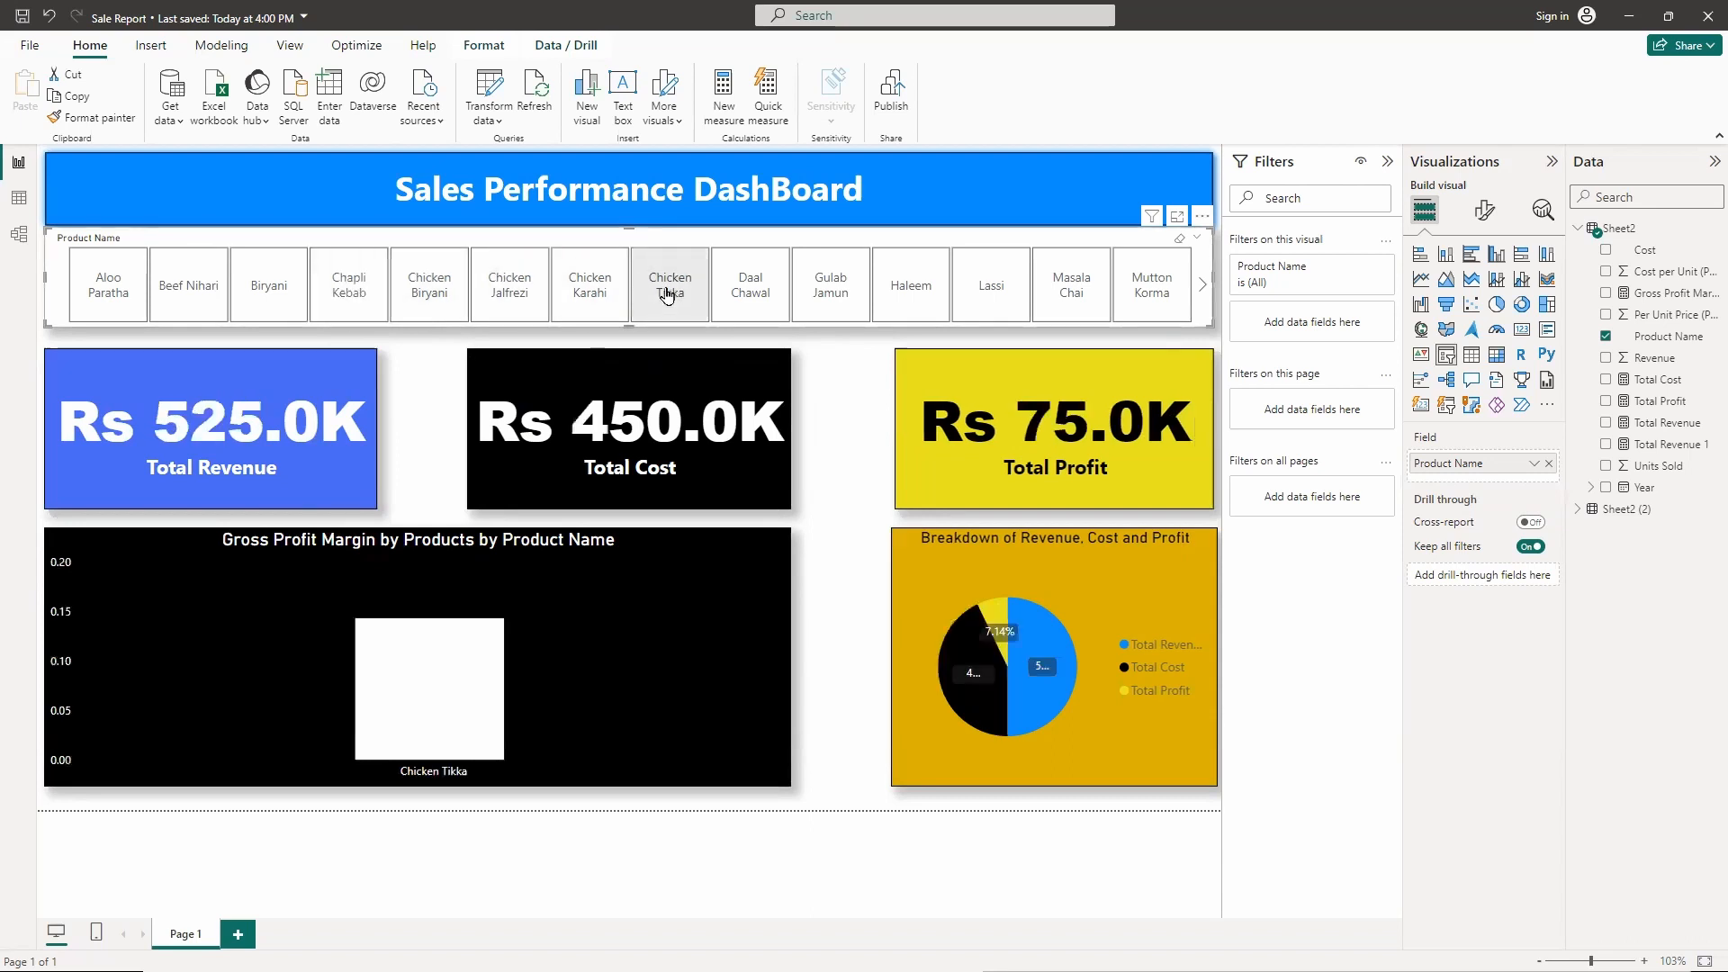
left_click(907, 290)
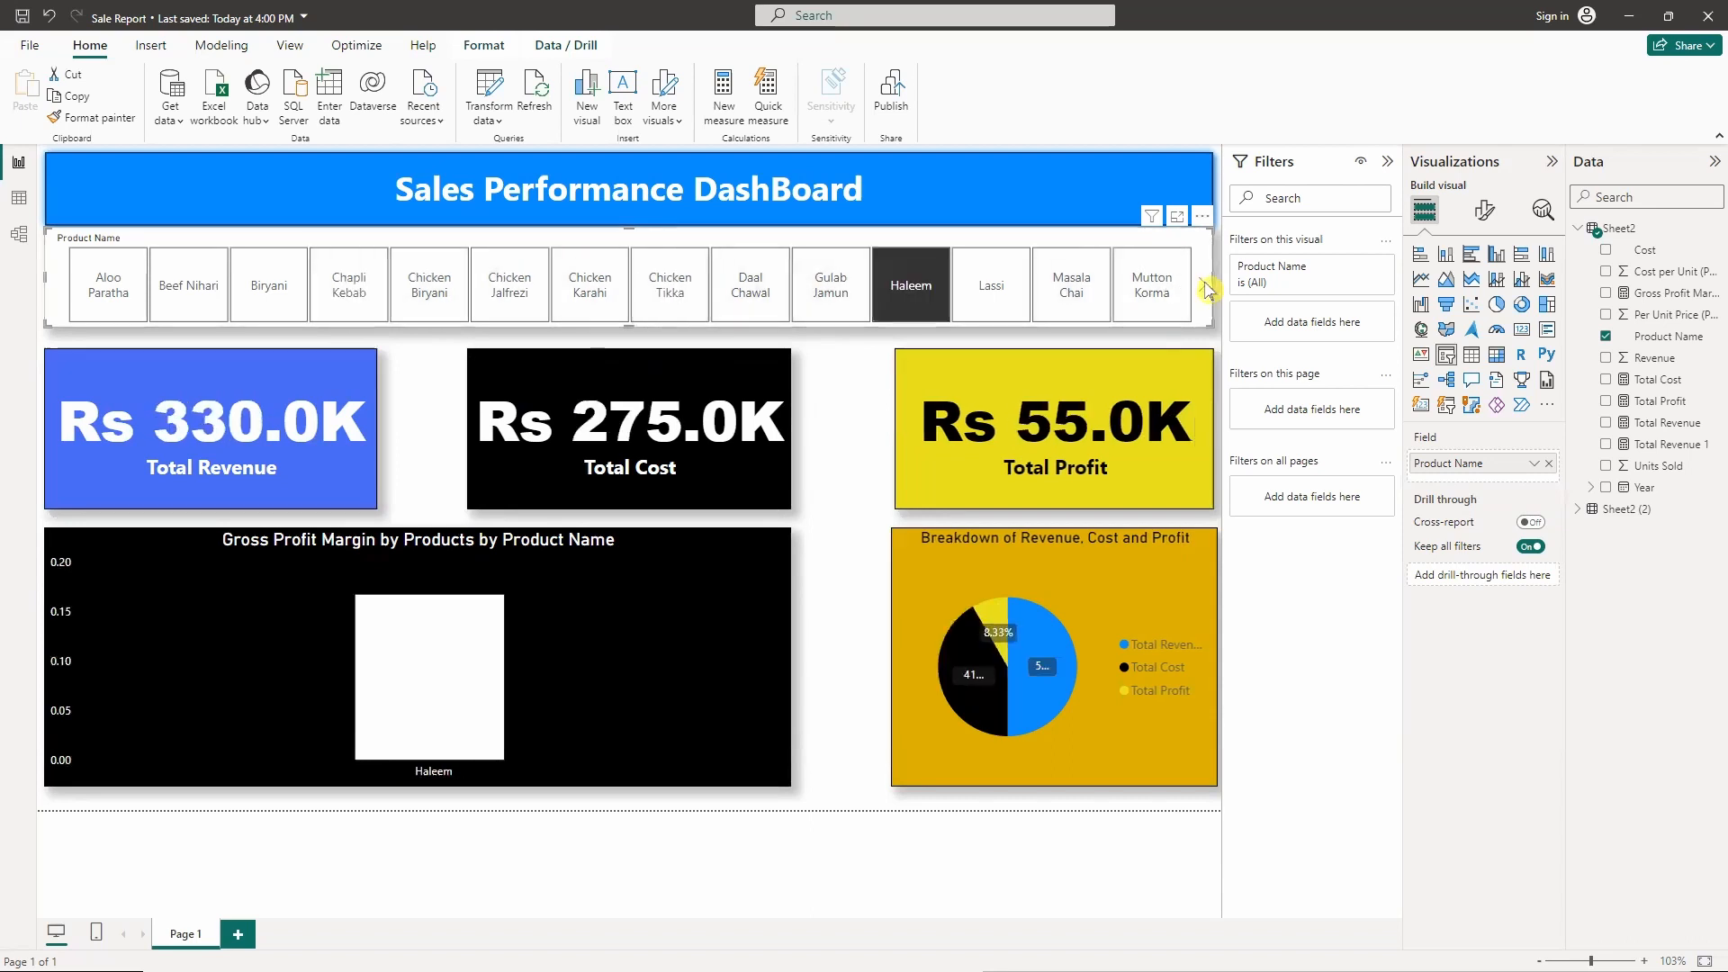
- Browse the remaining products in the slicer, return to its first product and clear the Haleem selection
left_click(1203, 286)
left_click(1203, 288)
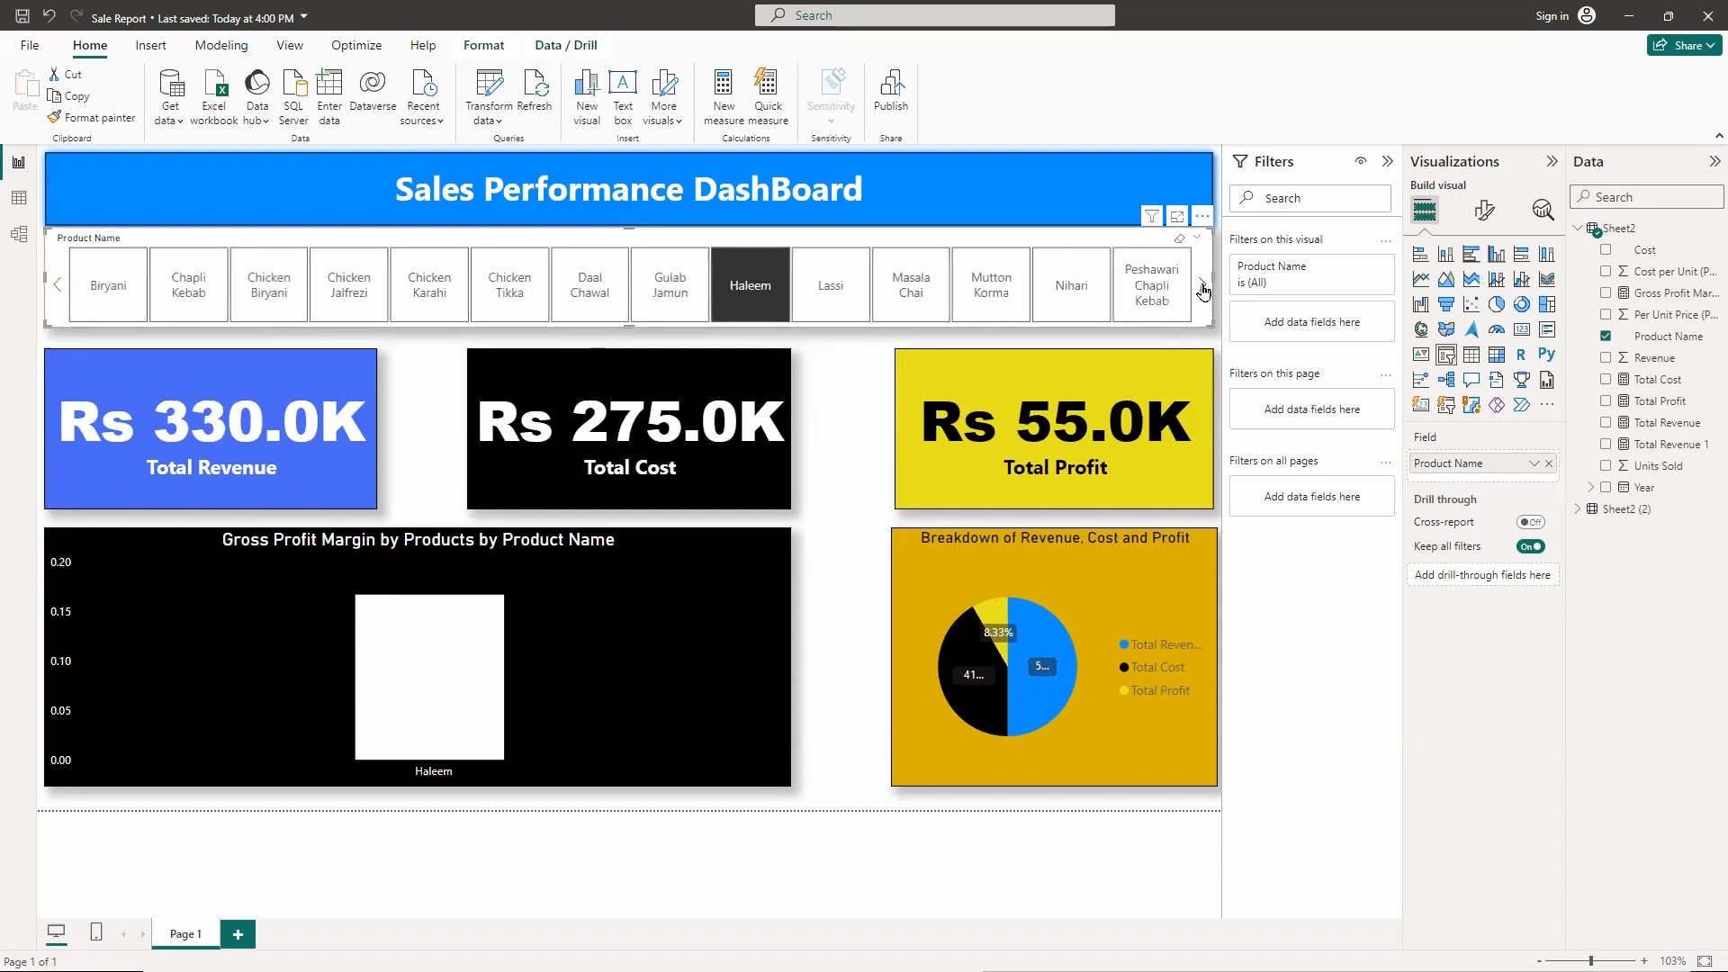
left_click(1204, 288)
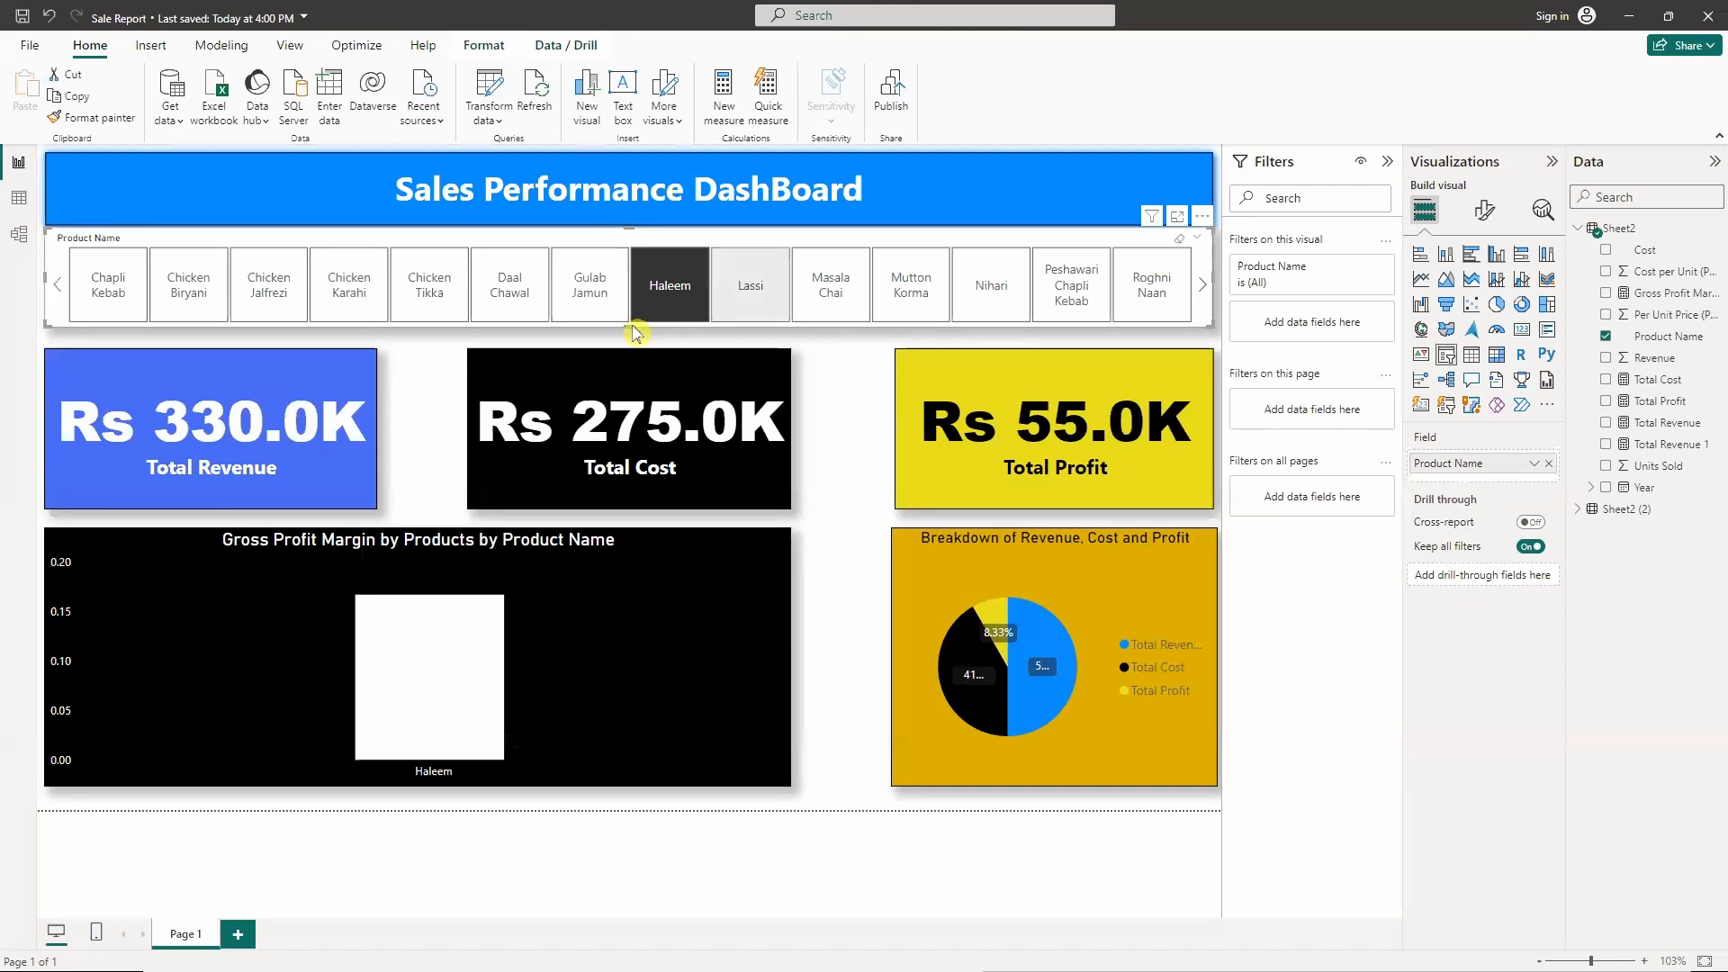
left_click(56, 288)
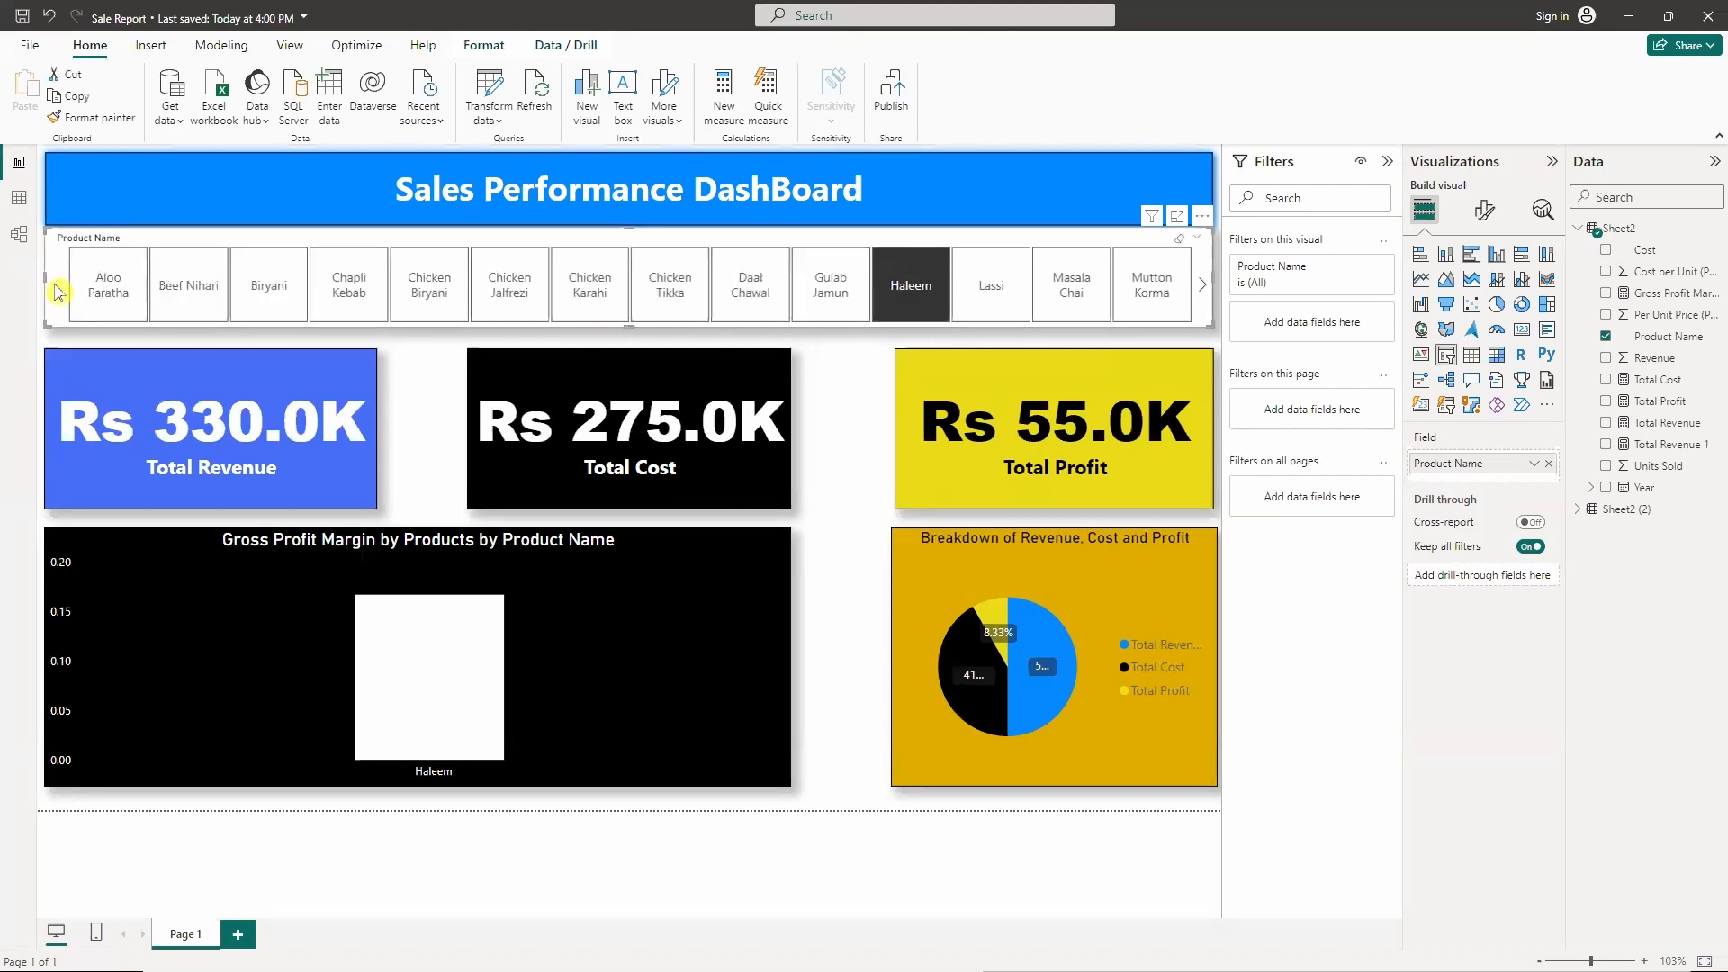
left_click(891, 284)
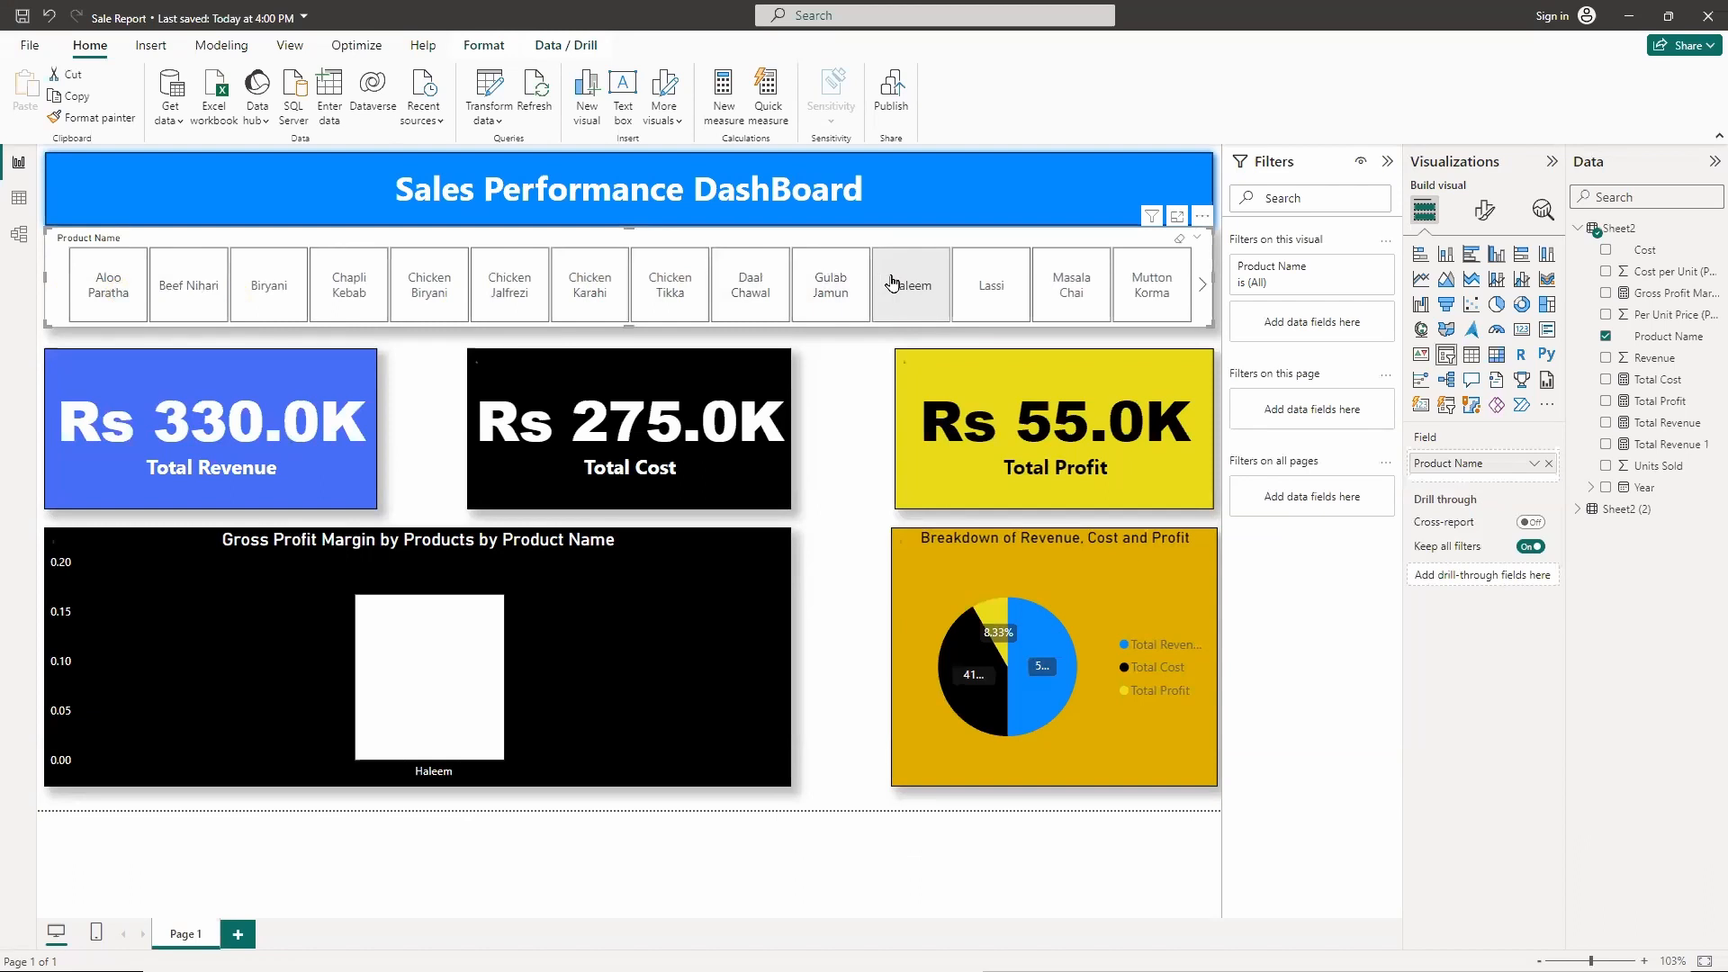